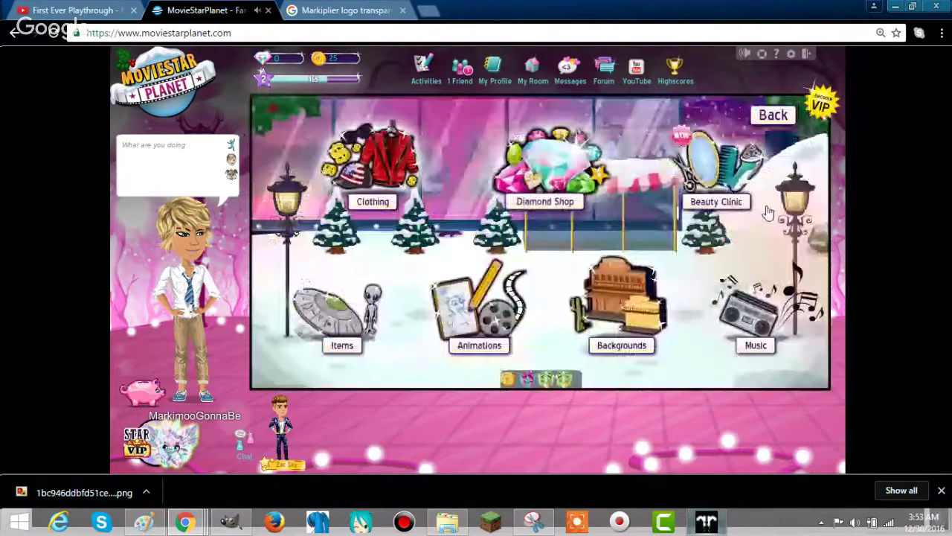
# Switch to GIMP and close the open untitled image of the dark-haired character, discarding its changes.
pyautogui.click(230, 521)
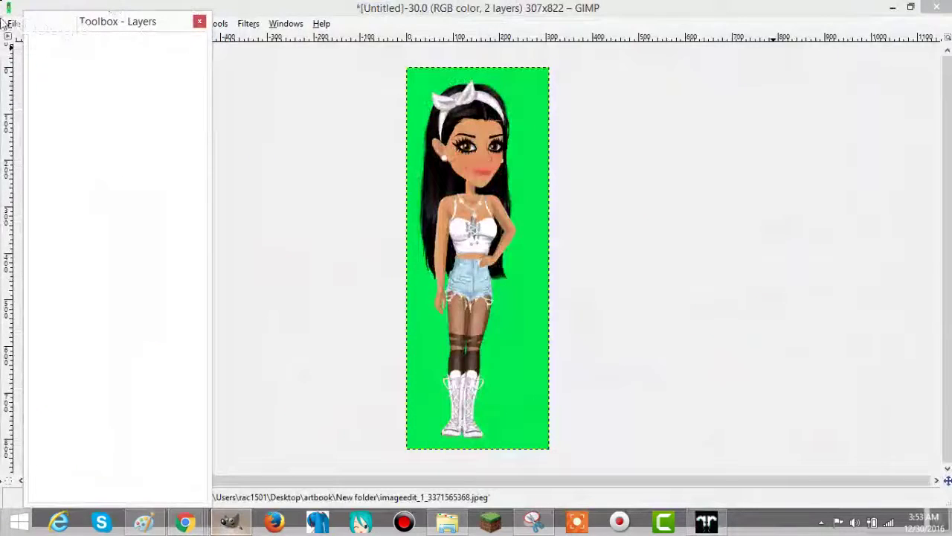
pyautogui.click(934, 8)
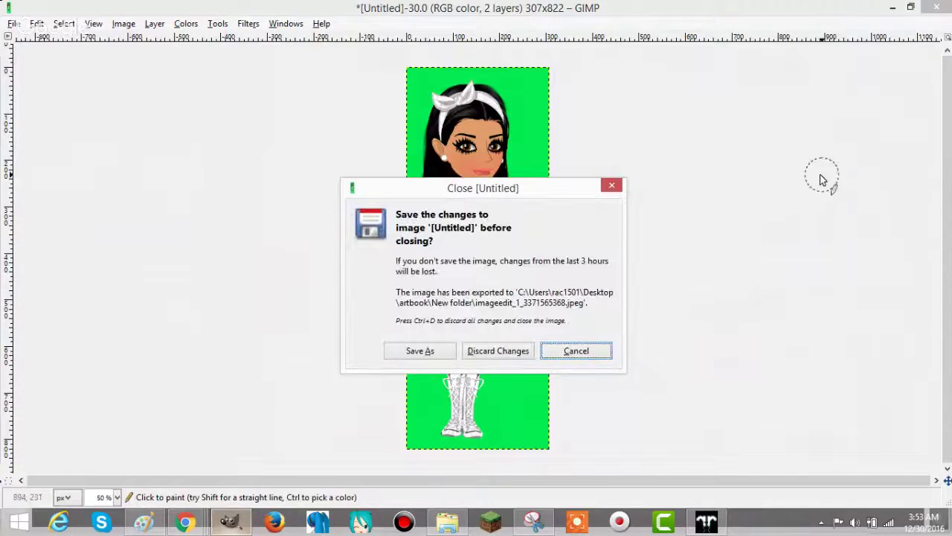
pyautogui.click(498, 351)
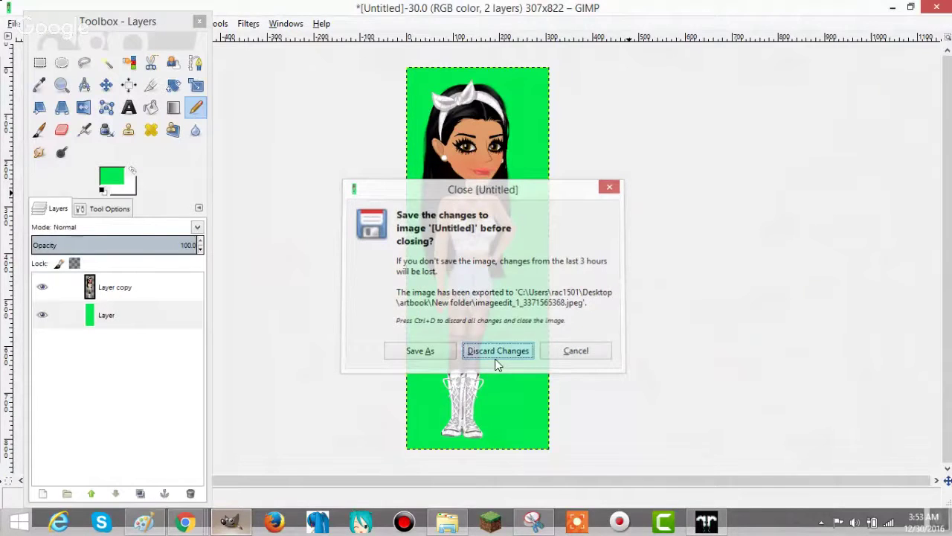
pyautogui.click(911, 6)
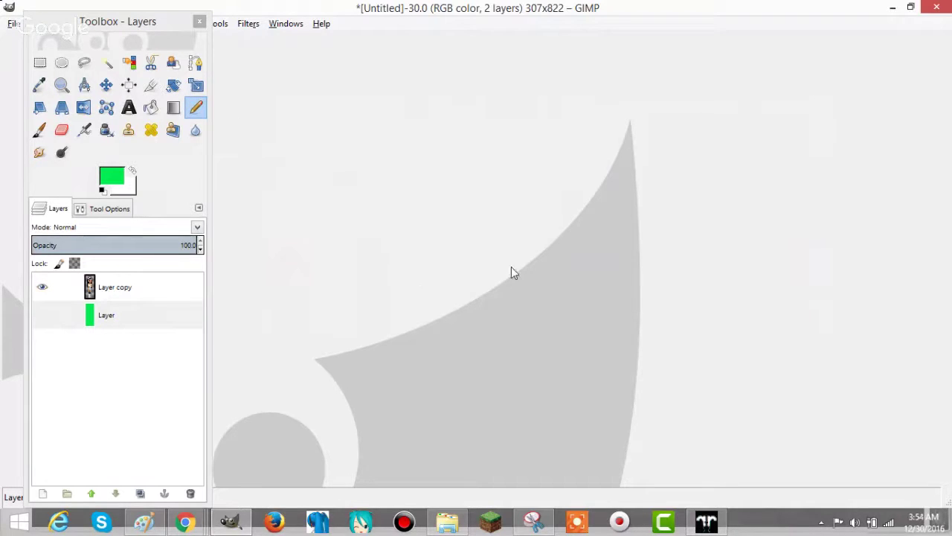
pyautogui.hotkey('ctrl', 'w')
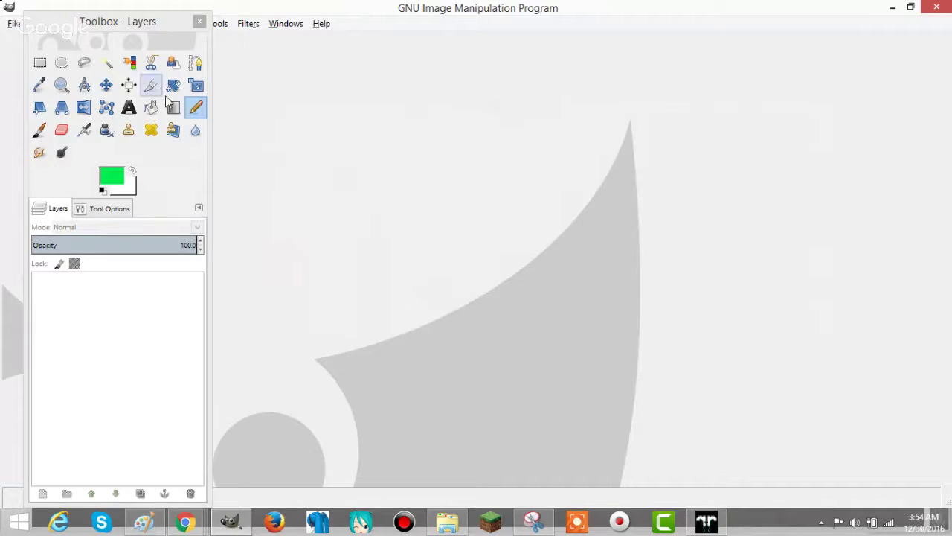
# Open the image Capture.PNG from the New folder inside the artbook folder on the Desktop.
pyautogui.click(13, 24)
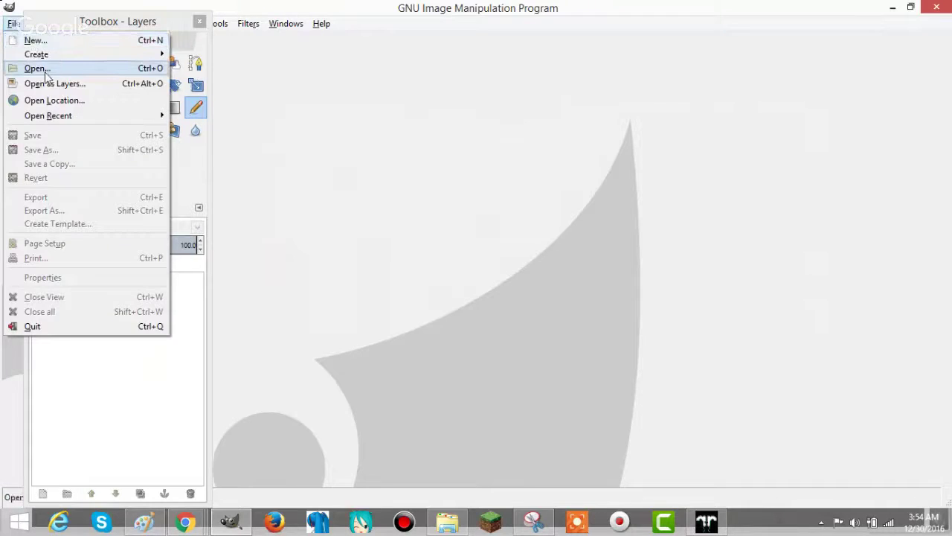
pyautogui.click(46, 72)
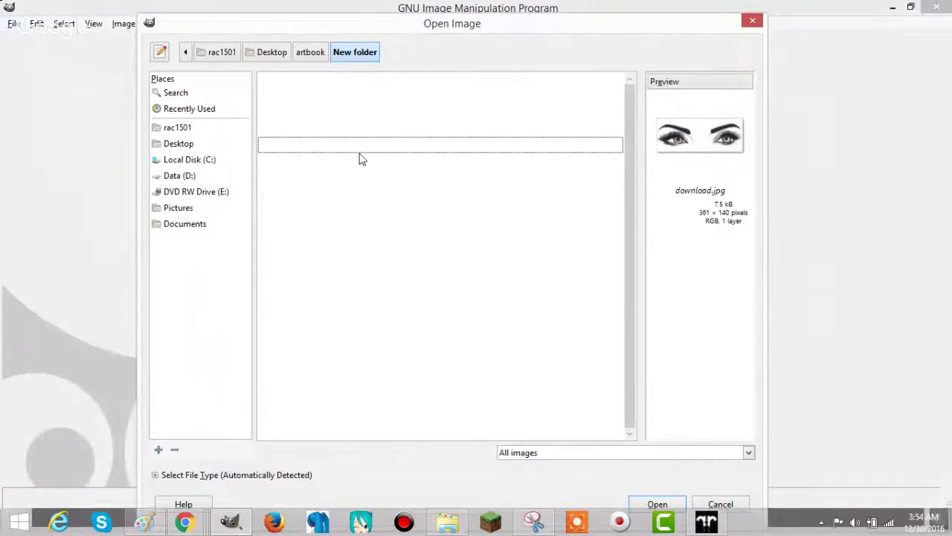
pyautogui.click(288, 124)
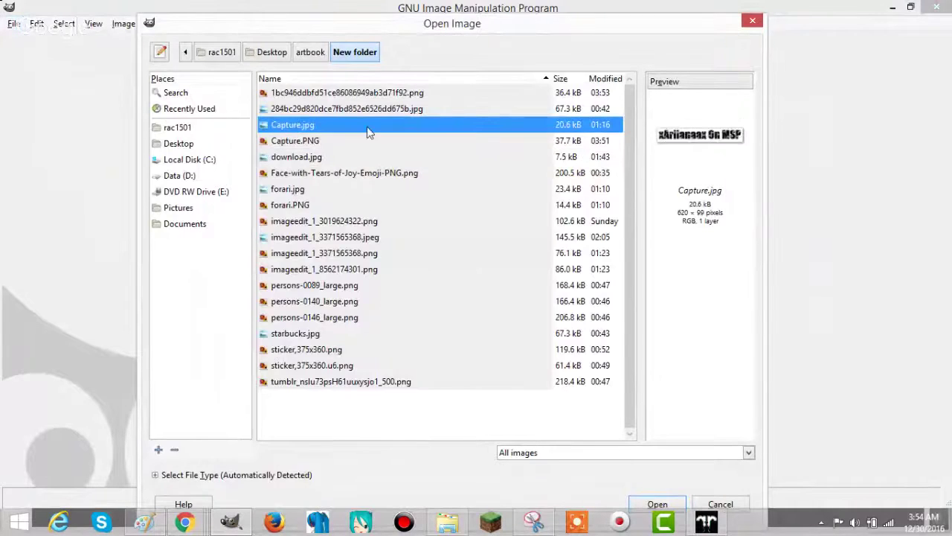
pyautogui.click(305, 53)
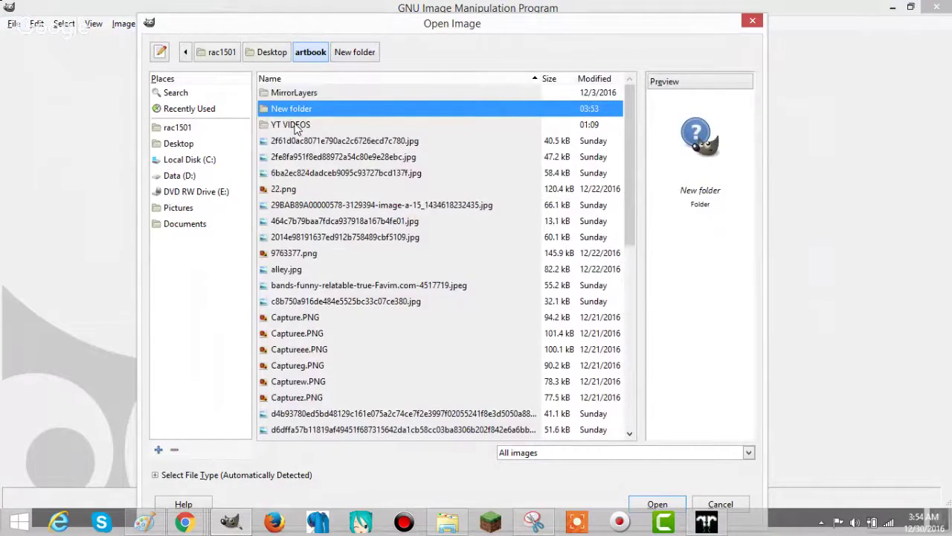
pyautogui.doubleClick(295, 126)
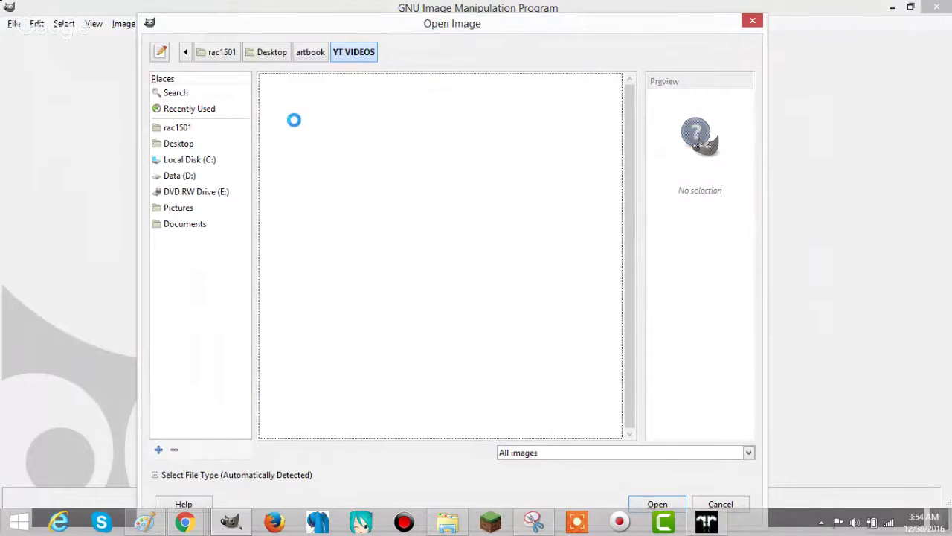
pyautogui.click(286, 160)
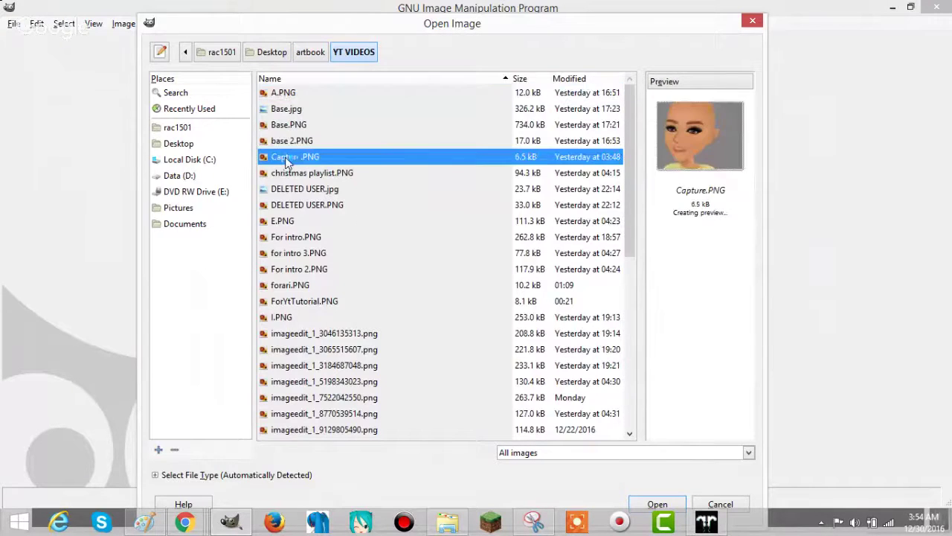
pyautogui.click(309, 56)
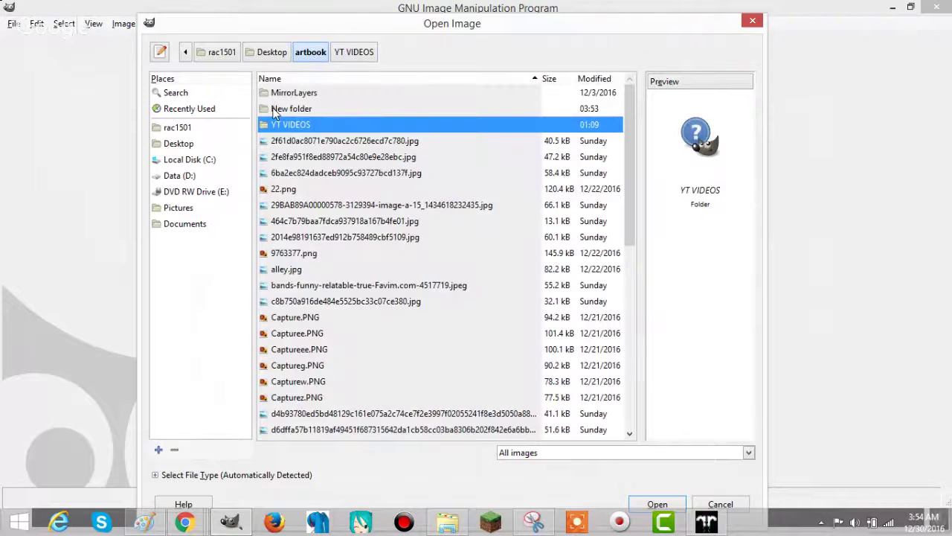
pyautogui.doubleClick(276, 112)
pyautogui.click(292, 127)
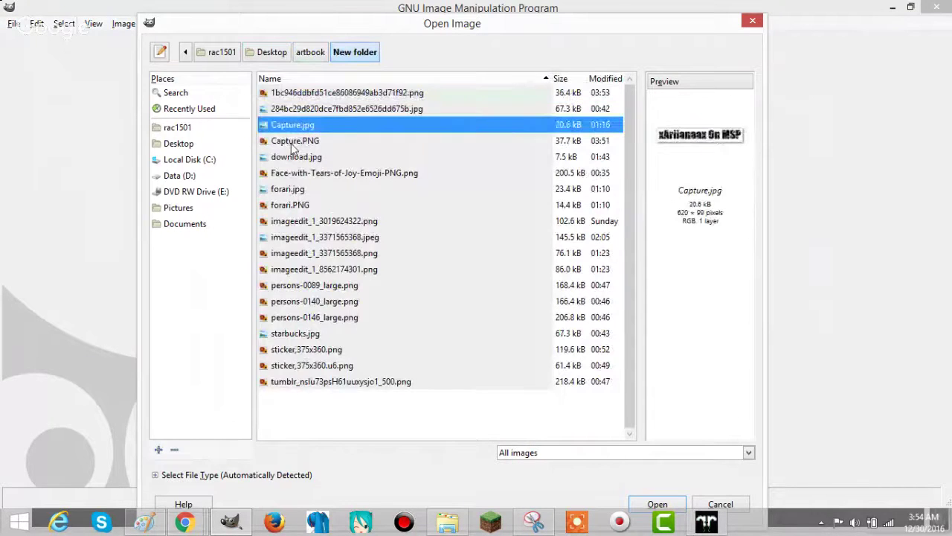
pyautogui.click(292, 141)
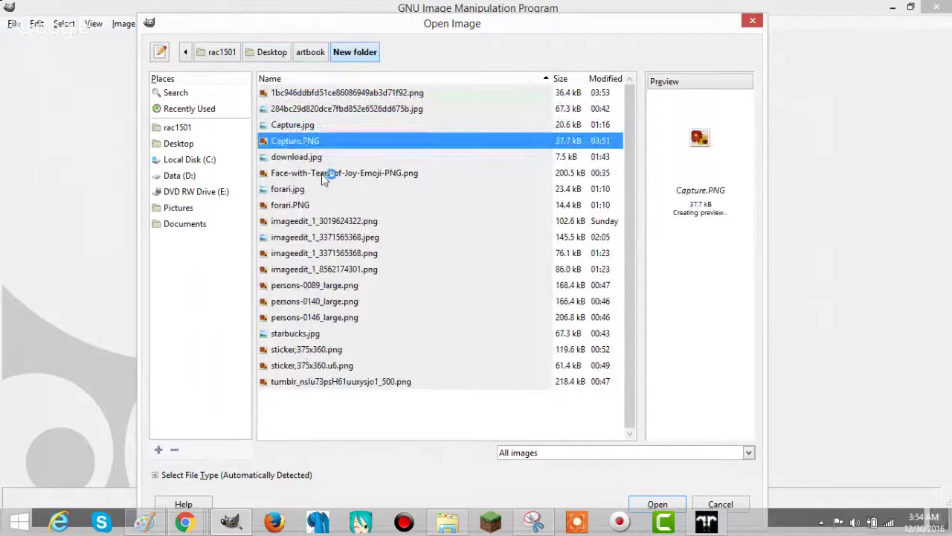
pyautogui.click(657, 504)
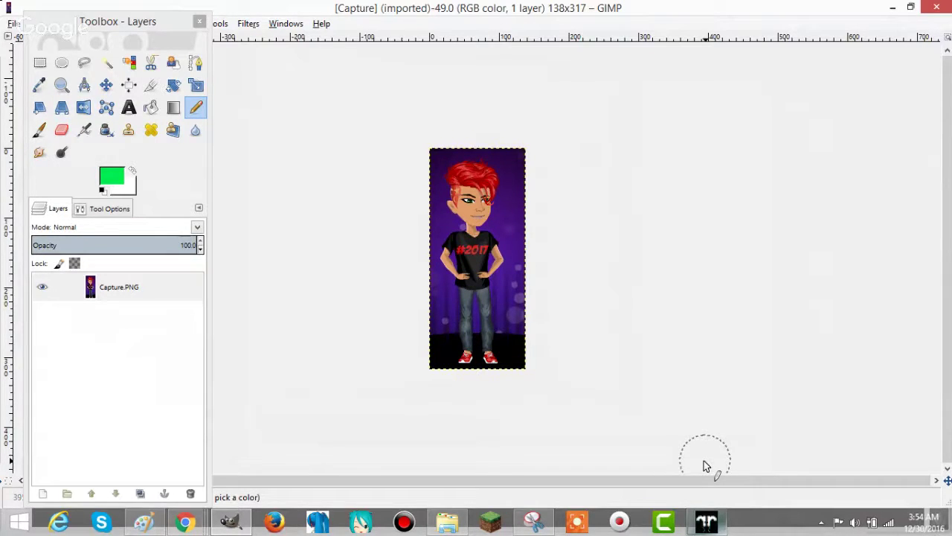
# Move the toolbox clear of the menus, zoom the image to 800%, and activate the Free Select tool.
pyautogui.moveTo(64, 27); pyautogui.dragTo(64, 57)
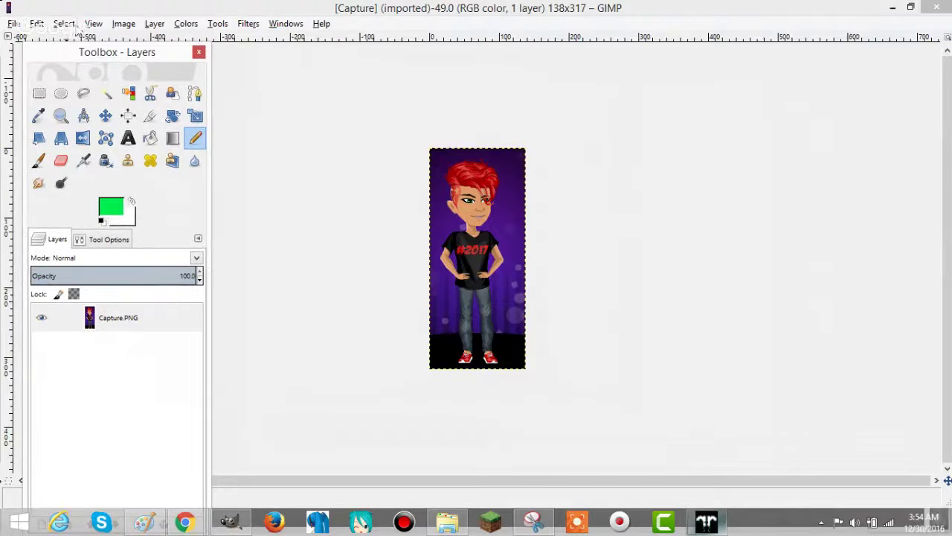
pyautogui.click(90, 28)
pyautogui.click(91, 25)
pyautogui.moveTo(148, 69)
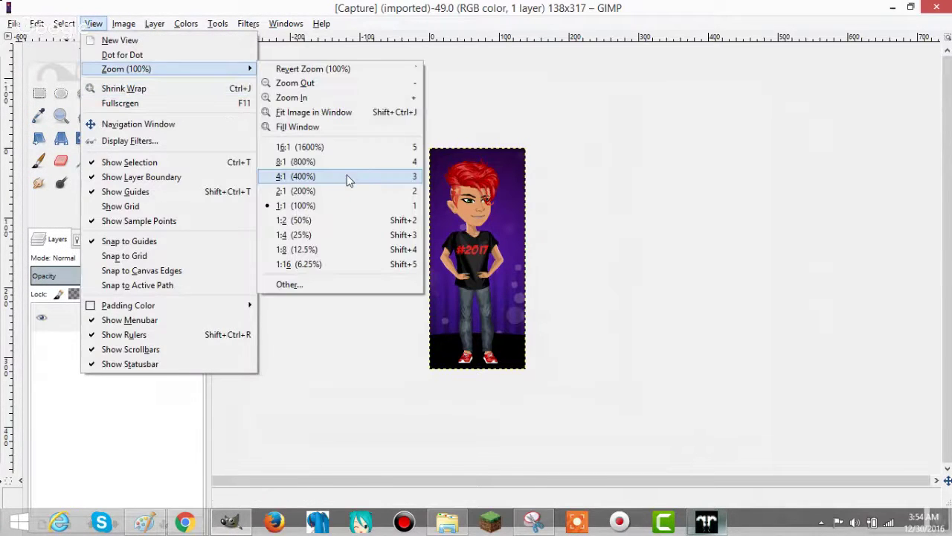
pyautogui.click(338, 164)
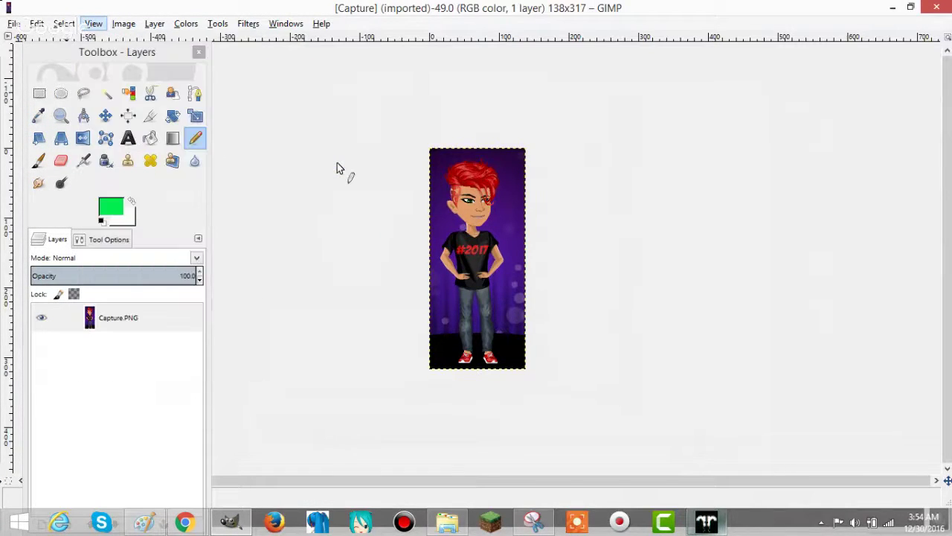
pyautogui.press('f')
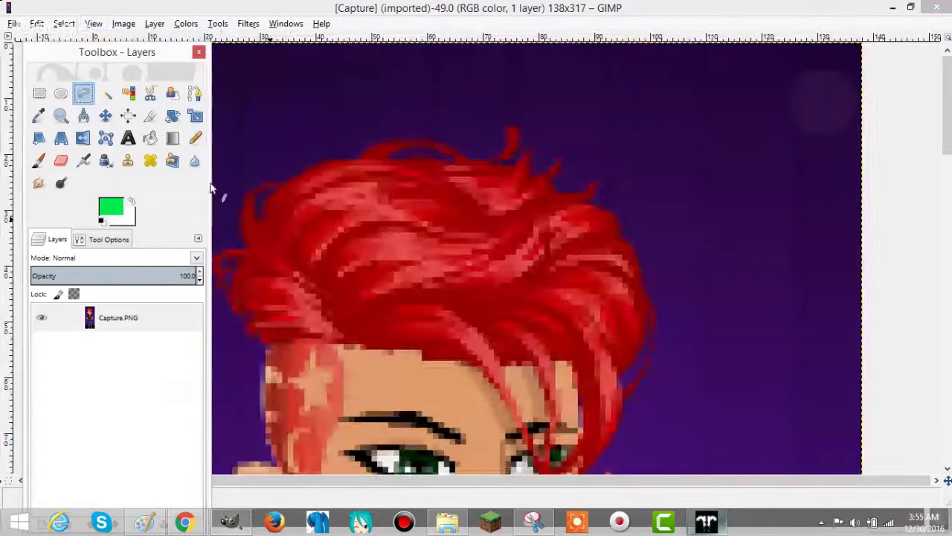
pyautogui.click(255, 216)
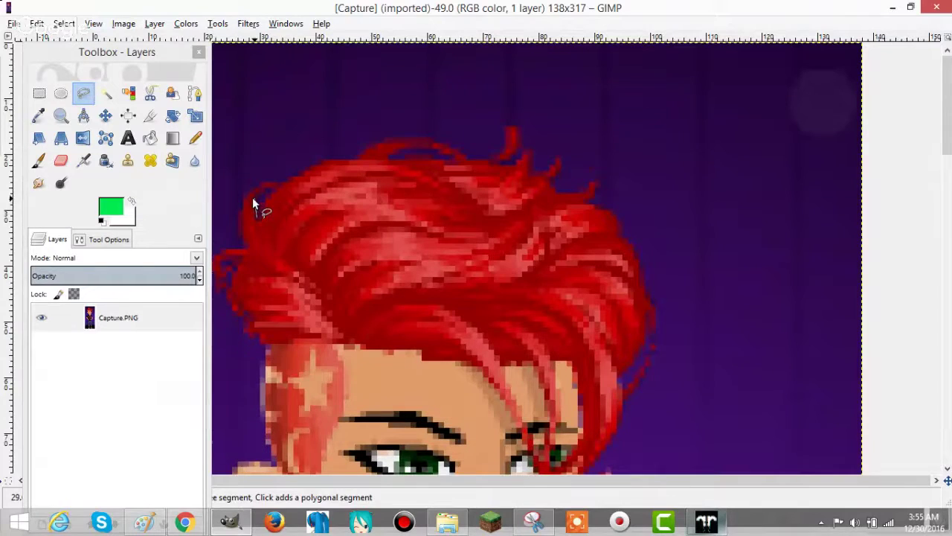
pyautogui.click(254, 202)
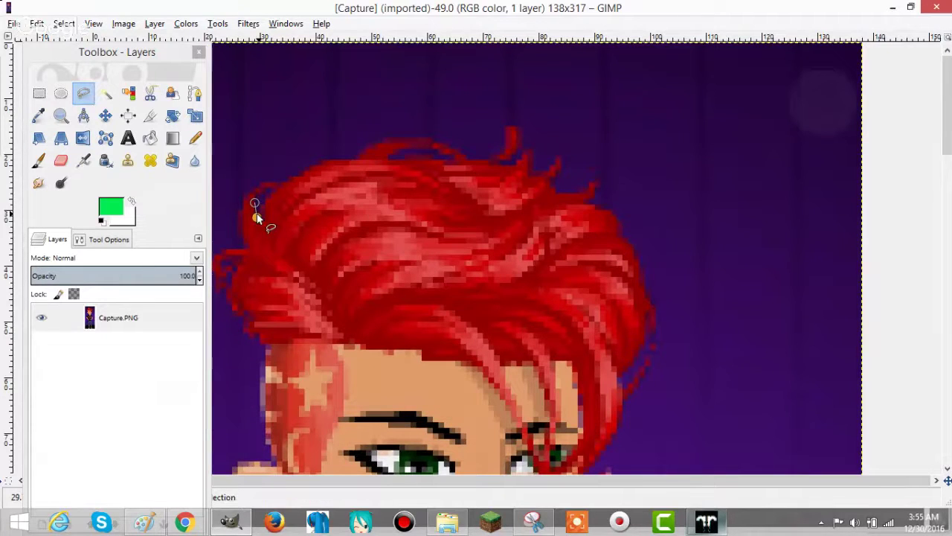
pyautogui.click(256, 217)
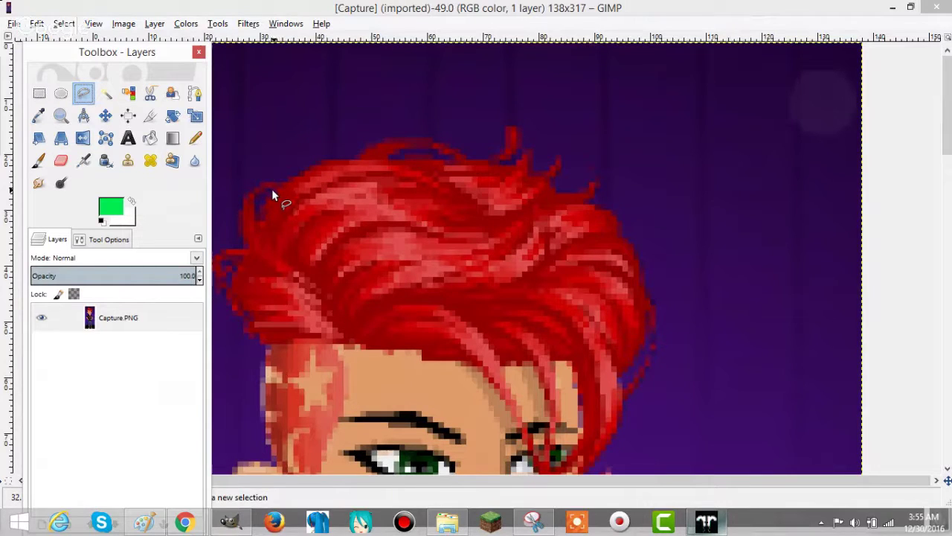
# Start a free selection around the small curl on the left of the red hair and trace up the hair's upper-left edge.
pyautogui.click(273, 191)
pyautogui.click(268, 197)
pyautogui.click(266, 203)
pyautogui.click(265, 209)
pyautogui.click(262, 218)
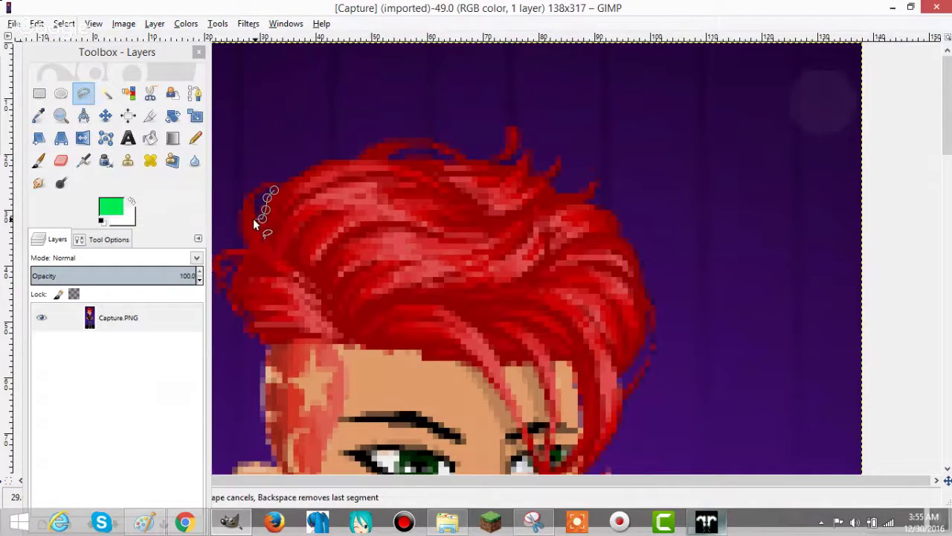
pyautogui.click(255, 218)
pyautogui.click(254, 197)
pyautogui.click(263, 187)
pyautogui.click(282, 182)
pyautogui.click(293, 174)
pyautogui.click(321, 158)
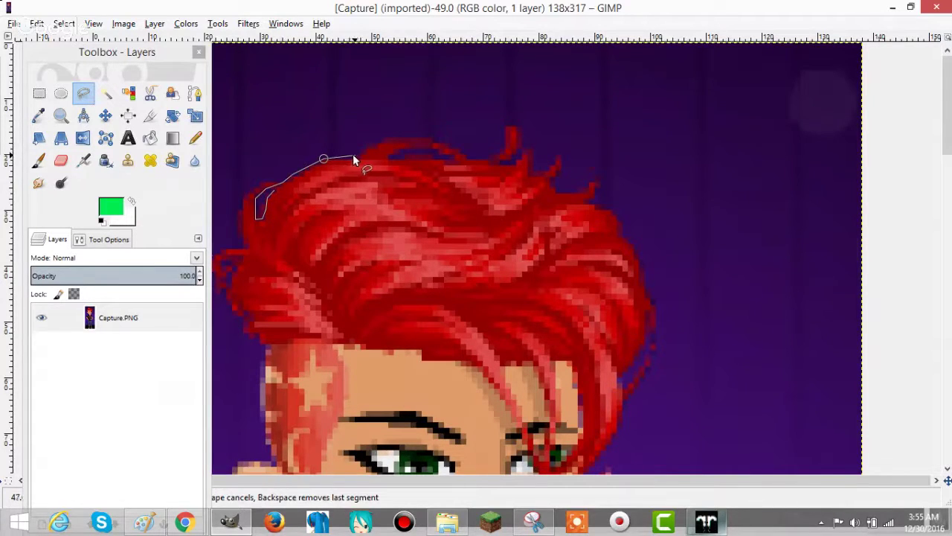
# Continue the selection outline along the top of the hair and around the tall spike, correcting the misplaced point.
pyautogui.click(352, 158)
pyautogui.click(376, 144)
pyautogui.click(409, 141)
pyautogui.click(439, 142)
pyautogui.click(470, 160)
pyautogui.click(519, 158)
pyautogui.press('BackSpace')
pyautogui.click(507, 141)
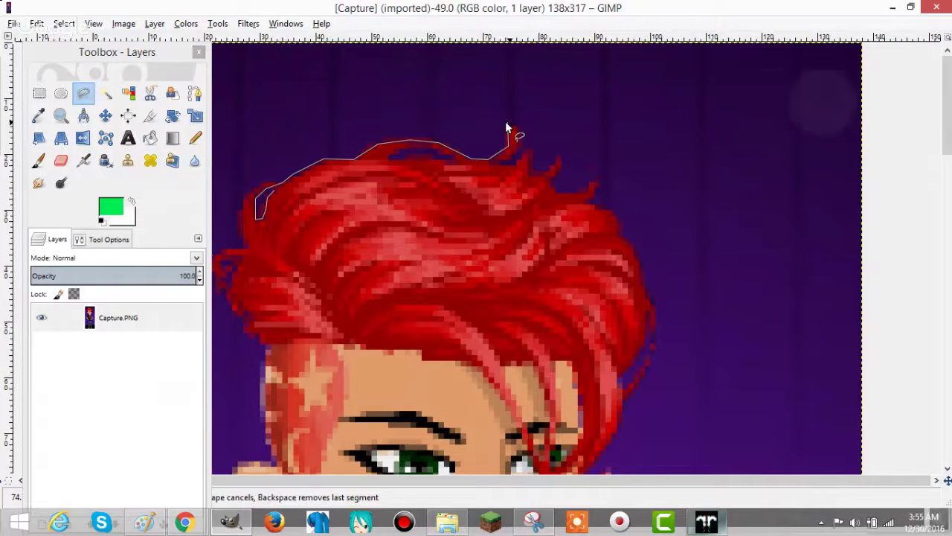
pyautogui.click(507, 124)
pyautogui.click(530, 153)
pyautogui.click(532, 171)
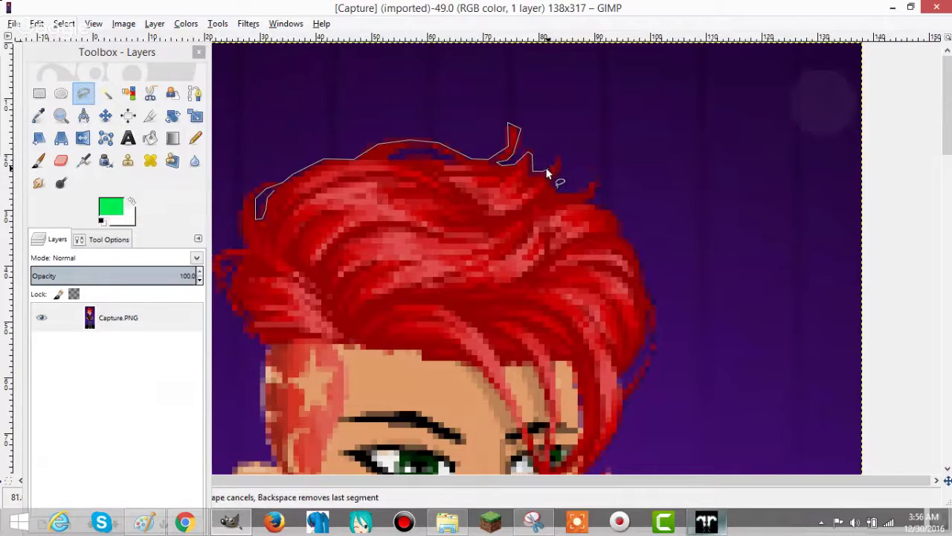
# Trace the selection outline around the small pointed tufts at the hair's upper right.
pyautogui.click(547, 168)
pyautogui.click(554, 157)
pyautogui.click(557, 176)
pyautogui.click(549, 179)
pyautogui.click(552, 191)
pyautogui.click(585, 192)
pyautogui.click(596, 180)
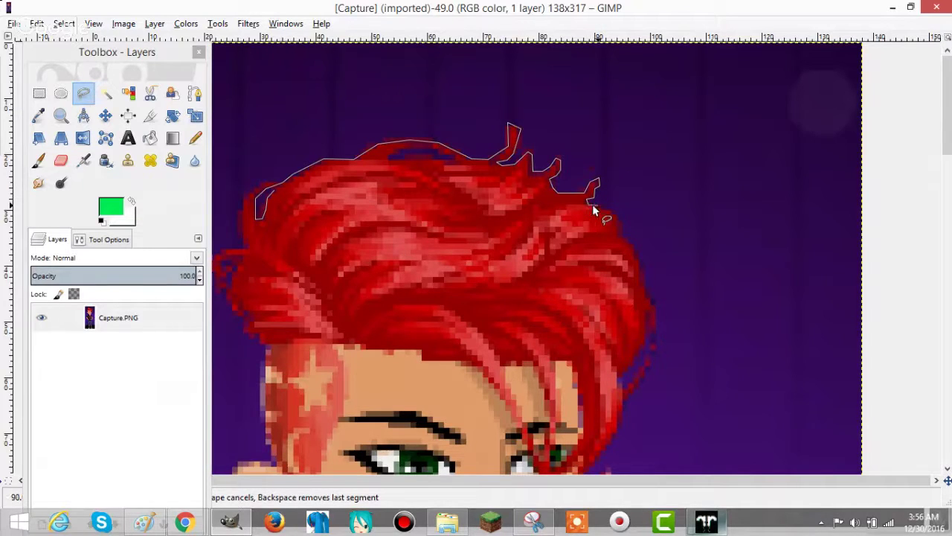
# Extend the selection outline down the right side of the hair and around the thin loose strand.
pyautogui.moveTo(601, 212)
pyautogui.mouseDown()
pyautogui.moveTo(648, 276)
pyautogui.moveTo(643, 283)
pyautogui.mouseUp()
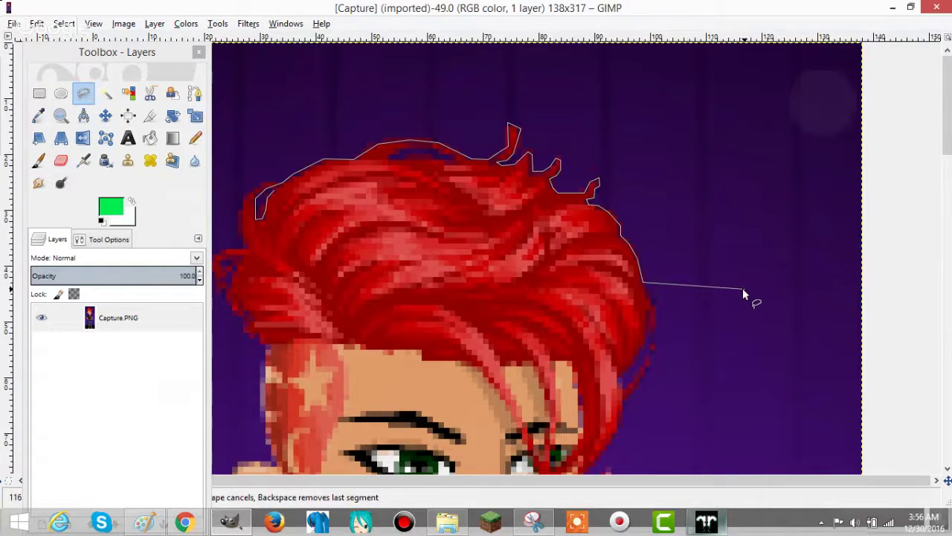
pyautogui.click(648, 302)
pyautogui.click(651, 304)
pyautogui.moveTo(649, 308)
pyautogui.mouseDown()
pyautogui.moveTo(653, 368)
pyautogui.moveTo(624, 402)
pyautogui.moveTo(641, 381)
pyautogui.mouseUp()
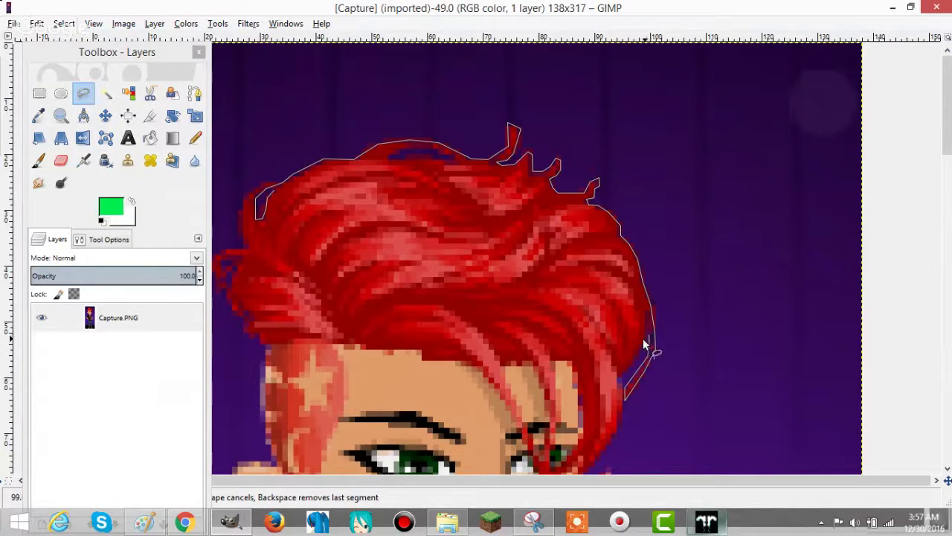
pyautogui.click(621, 377)
# Trace the selection outline down the fringe and around the curled tip beside the character's right-hand eye.
pyautogui.scroll(-3, 617, 424)
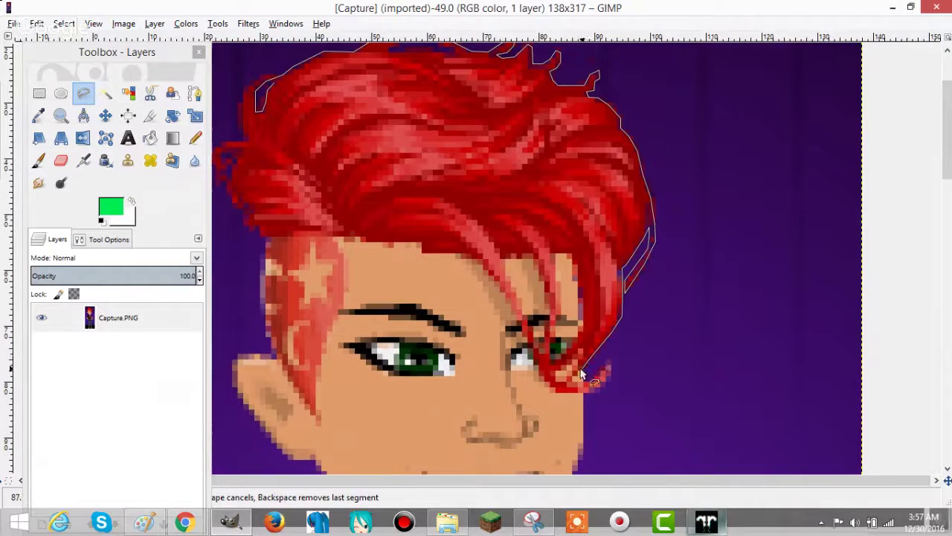
pyautogui.click(584, 377)
pyautogui.click(608, 367)
pyautogui.click(608, 376)
# Continue the selection outline down the right cheek and along the jaw to the chin.
pyautogui.scroll(-3, 580, 405)
pyautogui.click(583, 346)
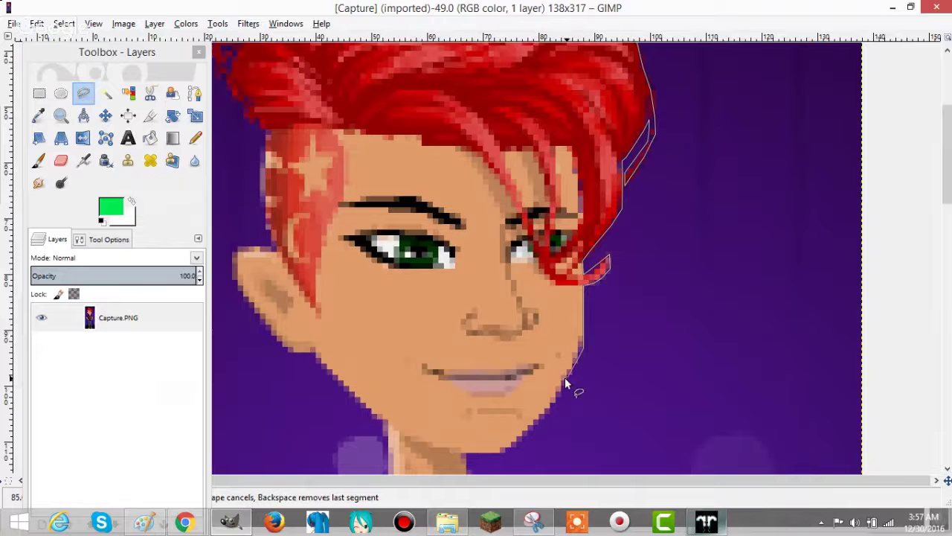
pyautogui.click(565, 383)
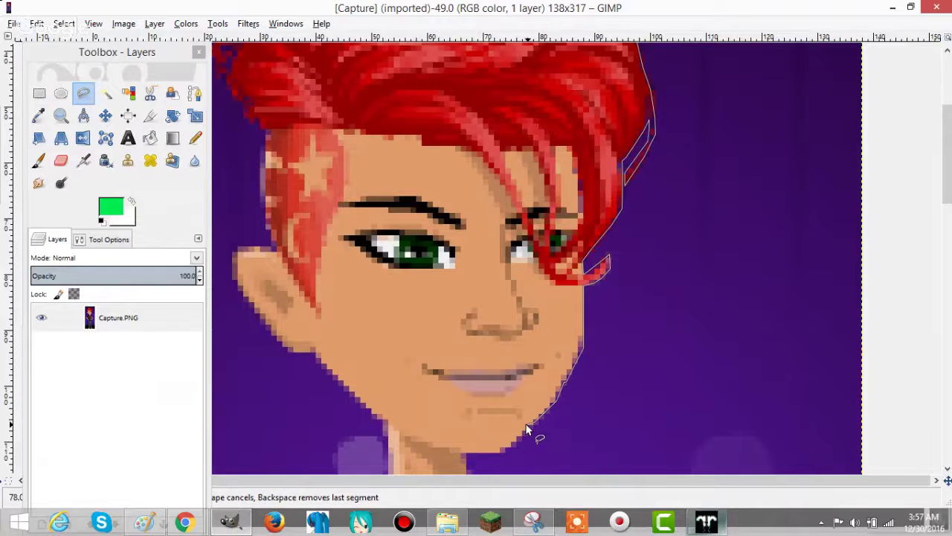
pyautogui.click(533, 422)
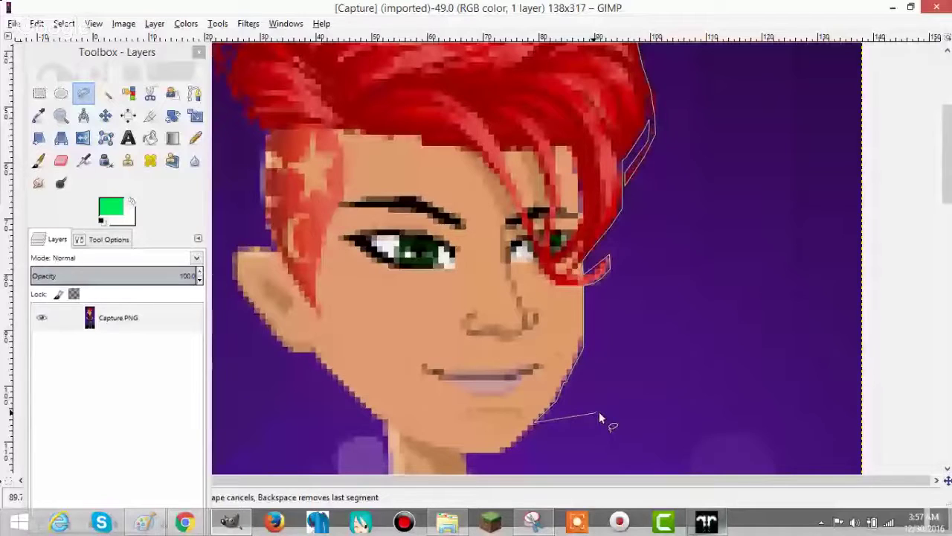
pyautogui.click(511, 448)
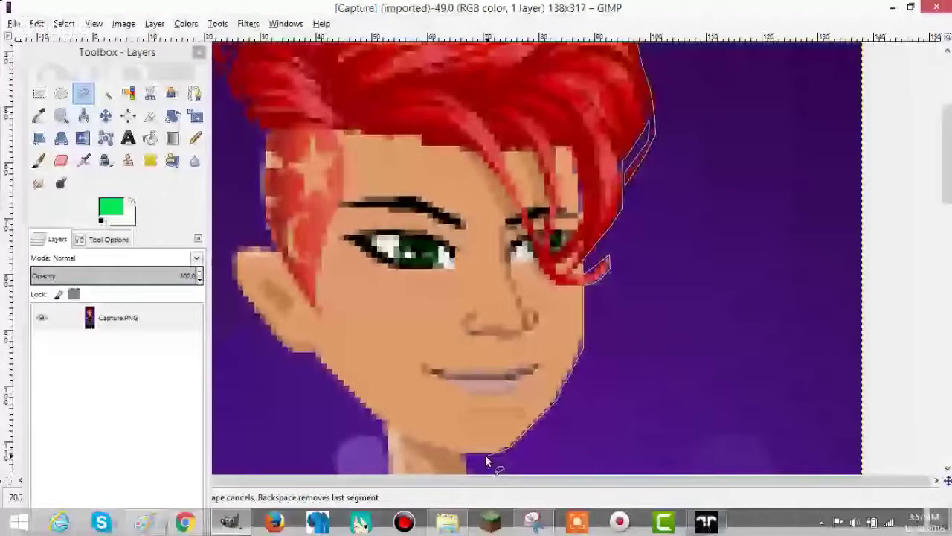
# Switch to Chrome and bring up the YouTube page with the First Ever Playthrough video.
pyautogui.click(186, 521)
pyautogui.click(82, 9)
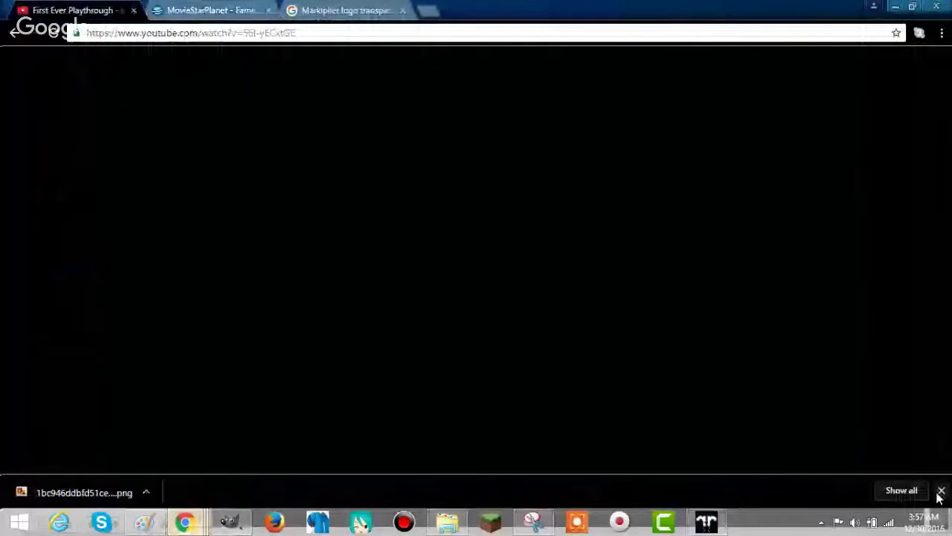
# Dismiss the downloads bar and send "wb" in the YouTube live chat.
pyautogui.click(940, 493)
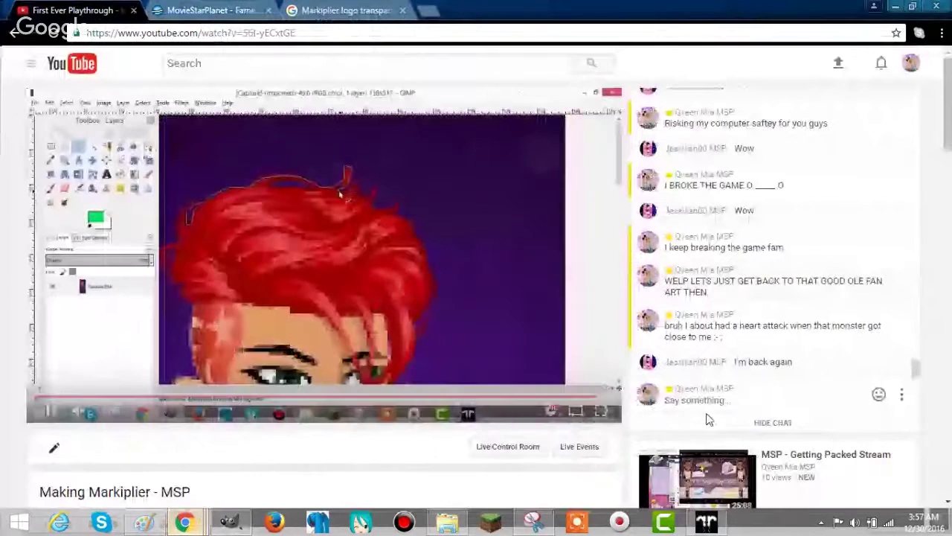
pyautogui.click(705, 402)
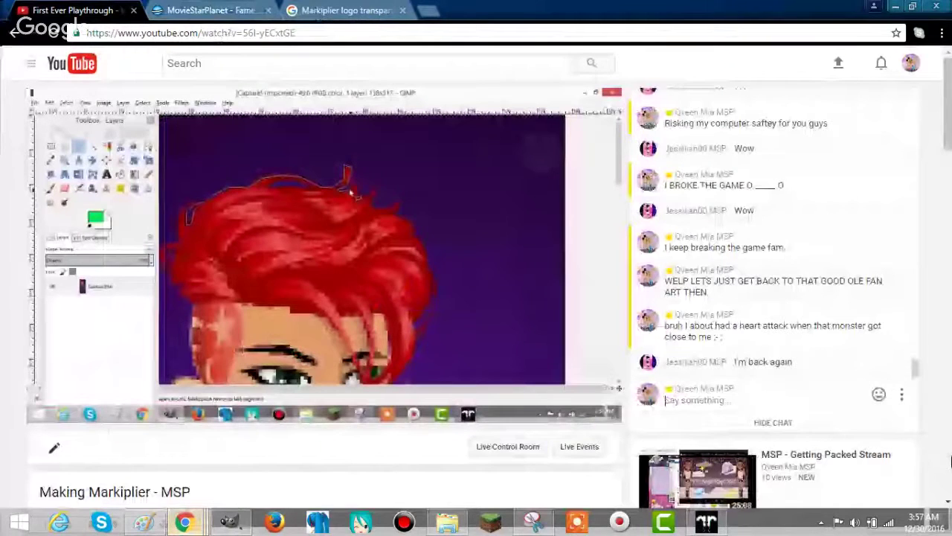
pyautogui.write('wb')
pyautogui.press('Return')
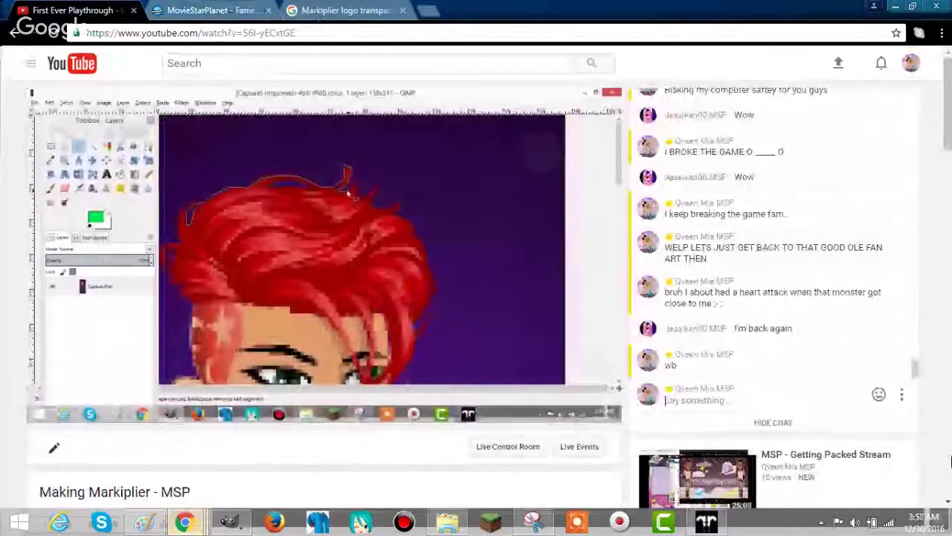
# Send the live chat message "im laughing at a markimoo video while making this xD".
pyautogui.write('im laughing at a mark')
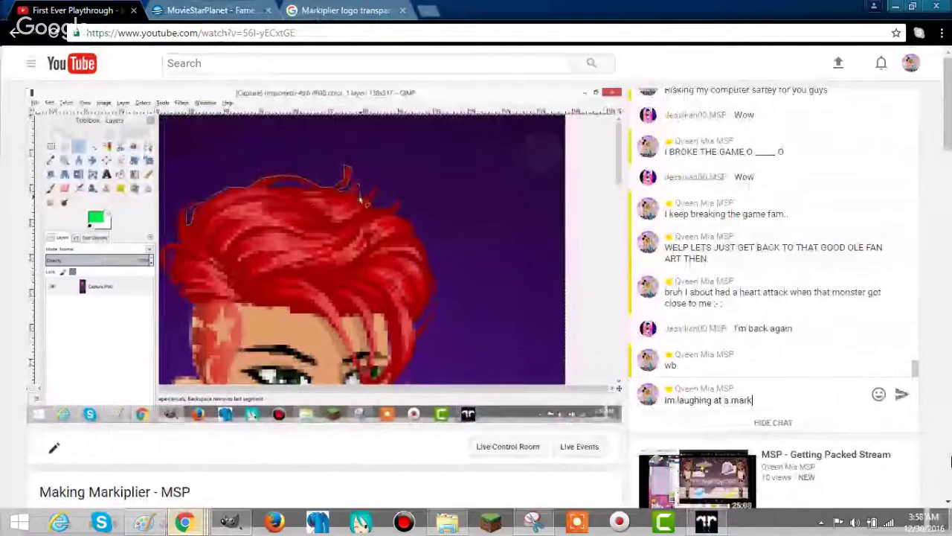
pyautogui.write('jmoo video wh')
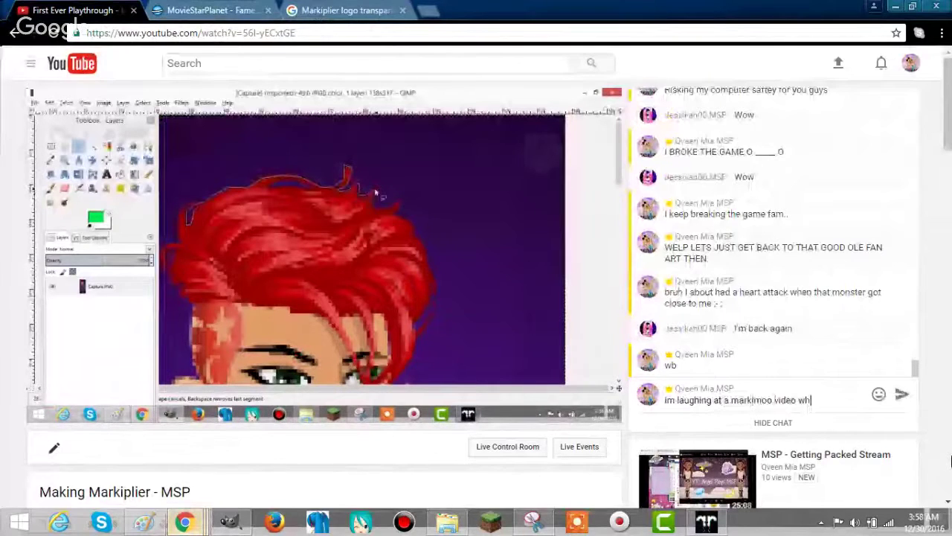
pyautogui.write('ile making this x')
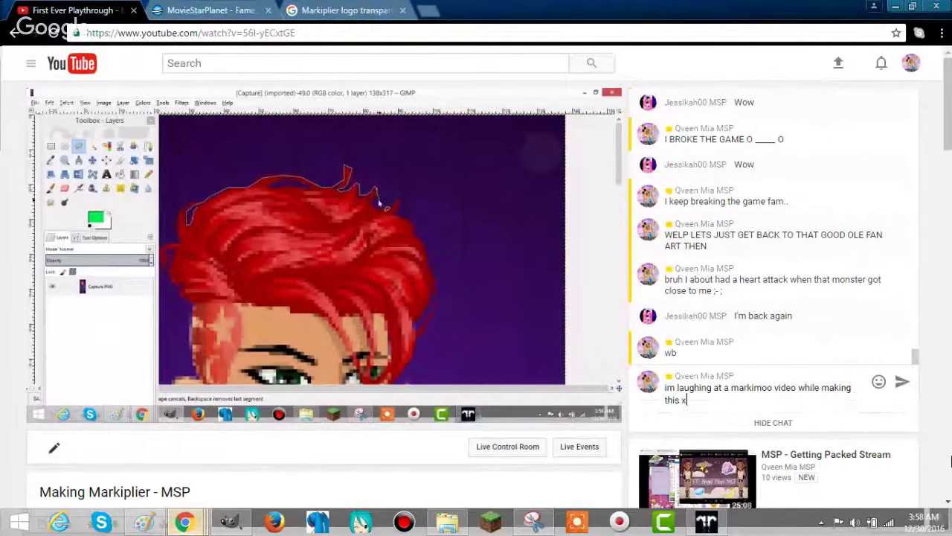
pyautogui.write('D')
pyautogui.press('Return')
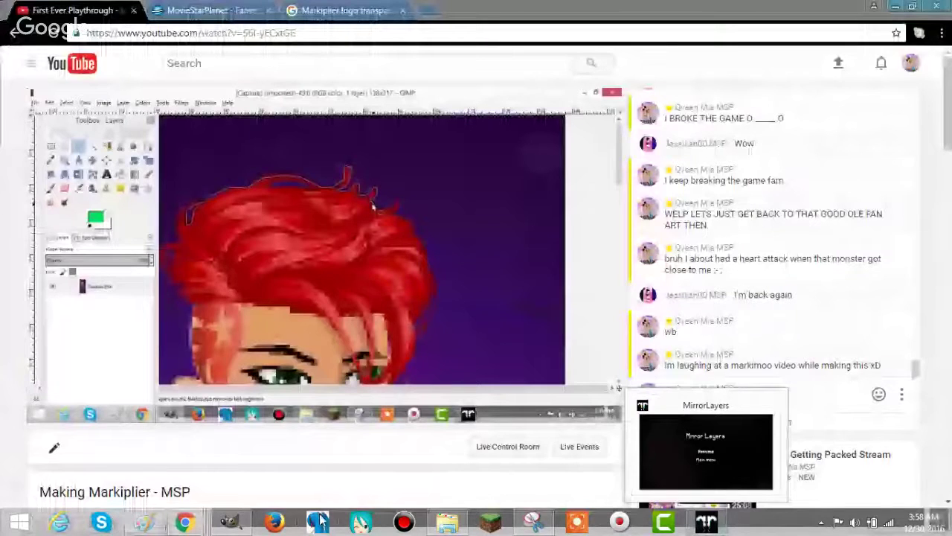
# Return to GIMP and extend the selection outline from the chin down the neck and along the right-hand shoulder to the sleeve.
pyautogui.click(318, 521)
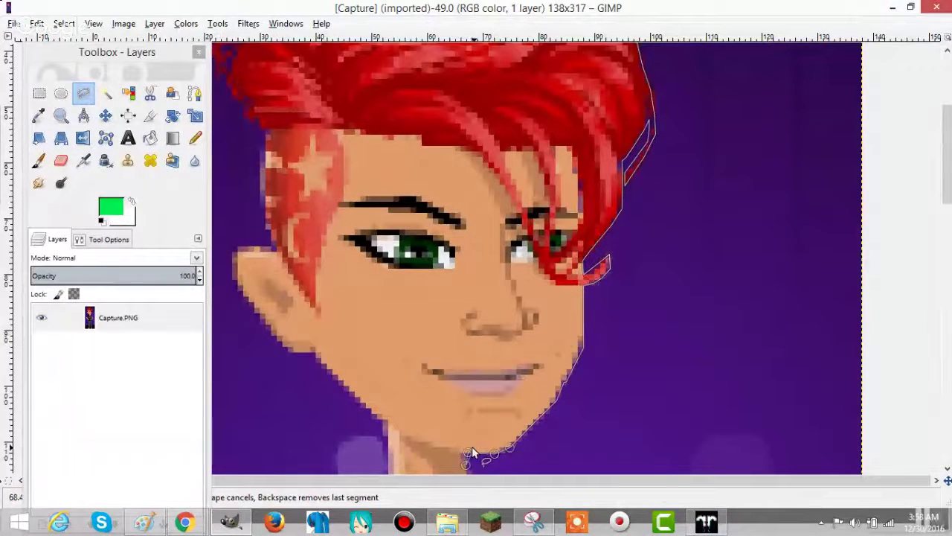
pyautogui.scroll(-3, 471, 452)
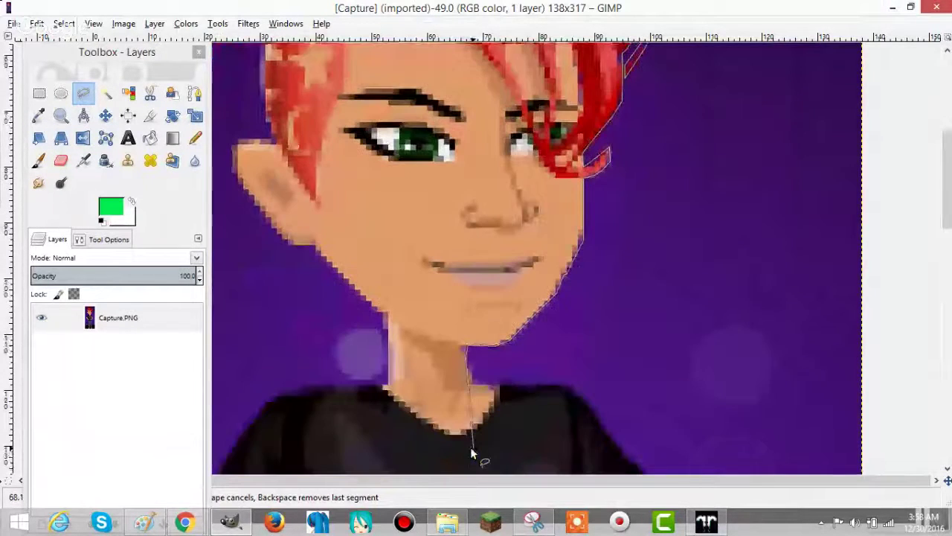
pyautogui.click(471, 383)
pyautogui.click(569, 387)
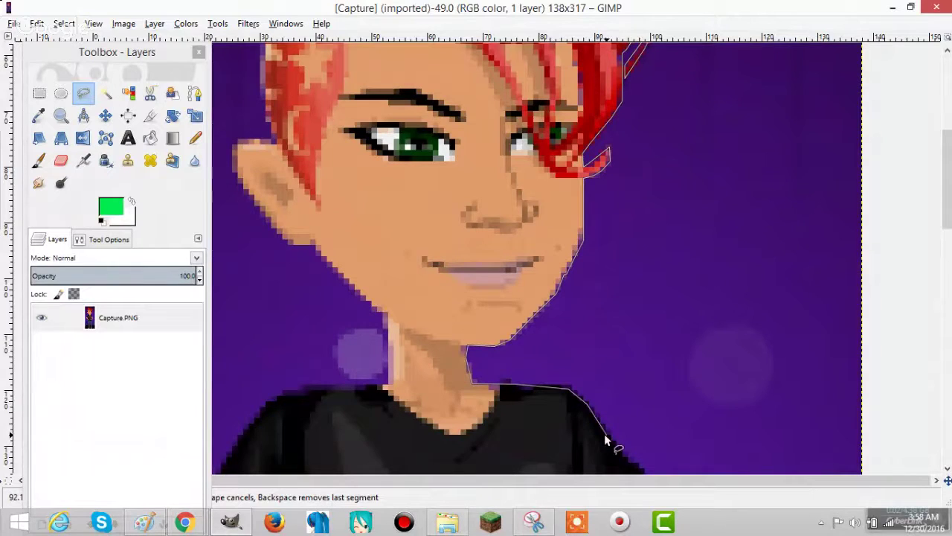
pyautogui.scroll(-3, 604, 434)
pyautogui.click(641, 359)
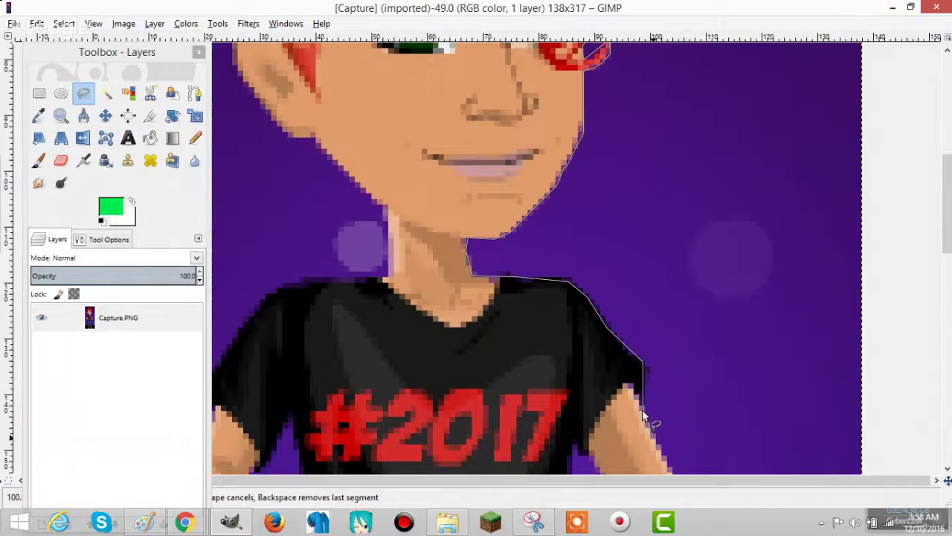
# Trace the selection outline down the right-hand arm, around the elbow to the wrist, and along the shirt side to its hem.
pyautogui.scroll(-2, 686, 446)
pyautogui.click(684, 393)
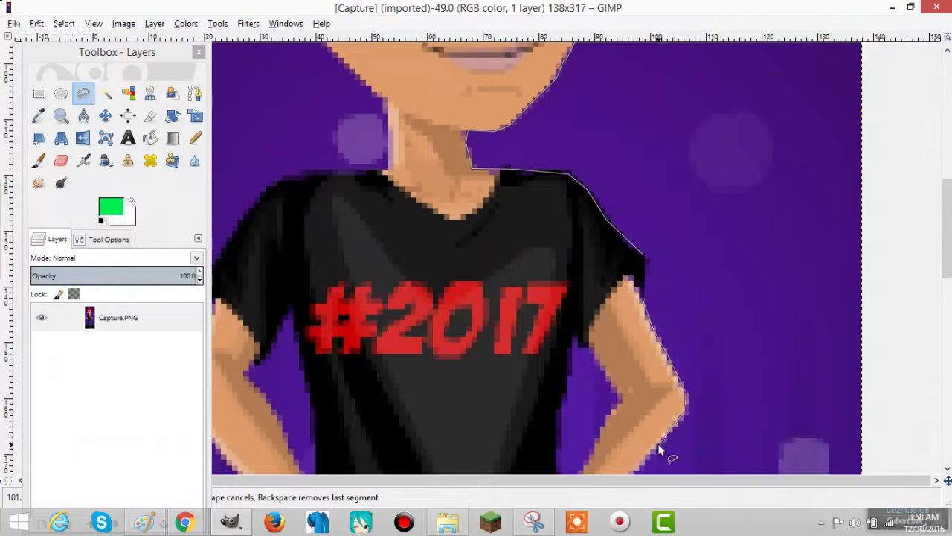
pyautogui.scroll(-2, 658, 450)
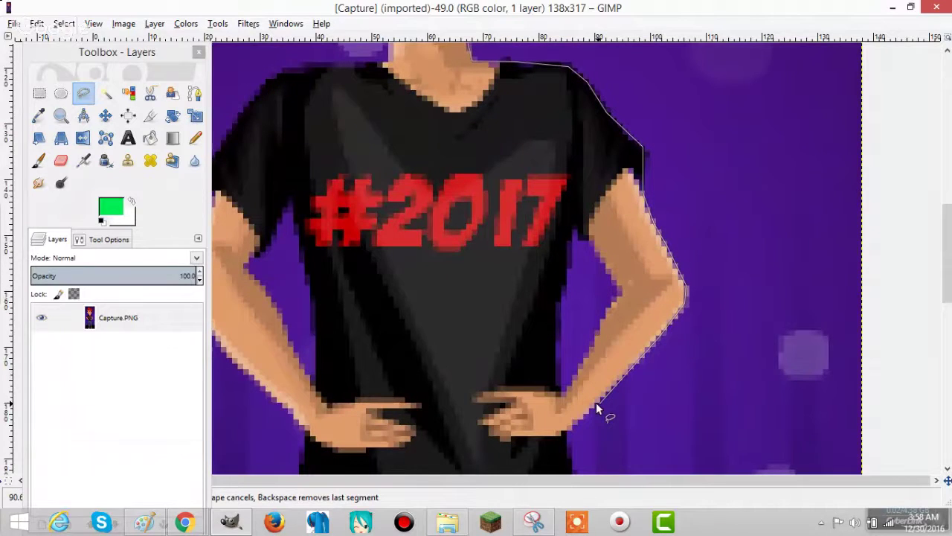
pyautogui.scroll(-2, 564, 429)
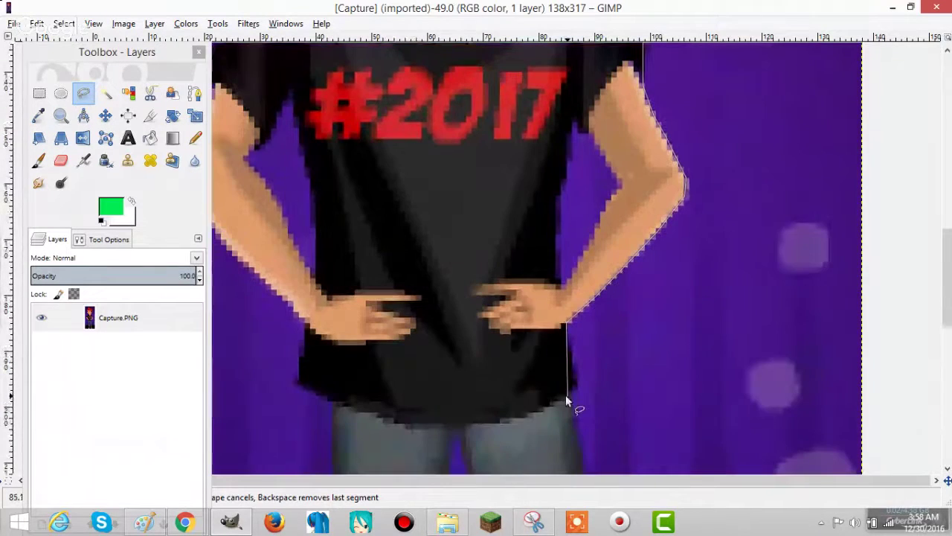
pyautogui.click(571, 400)
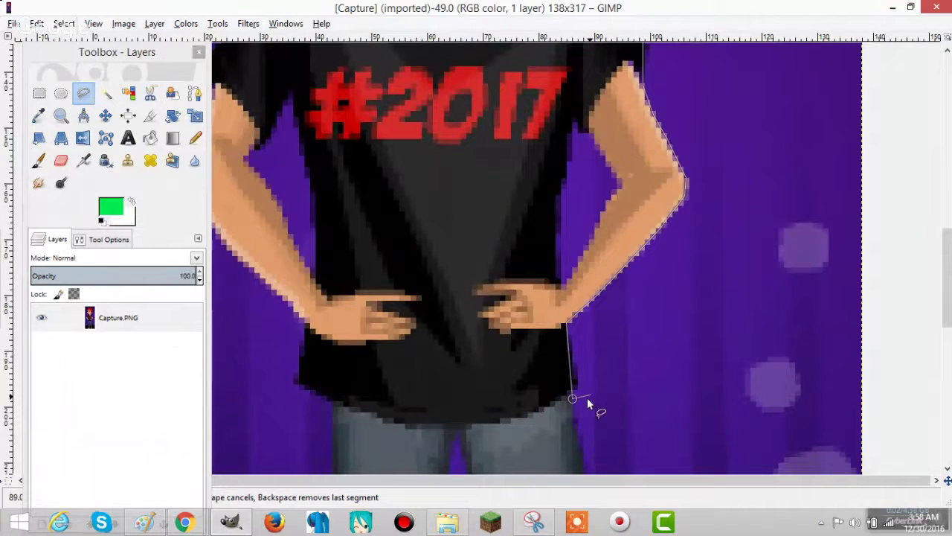
# Continue the selection outline down the outer edge of the right-hand jeans leg past the knee.
pyautogui.scroll(-2, 588, 403)
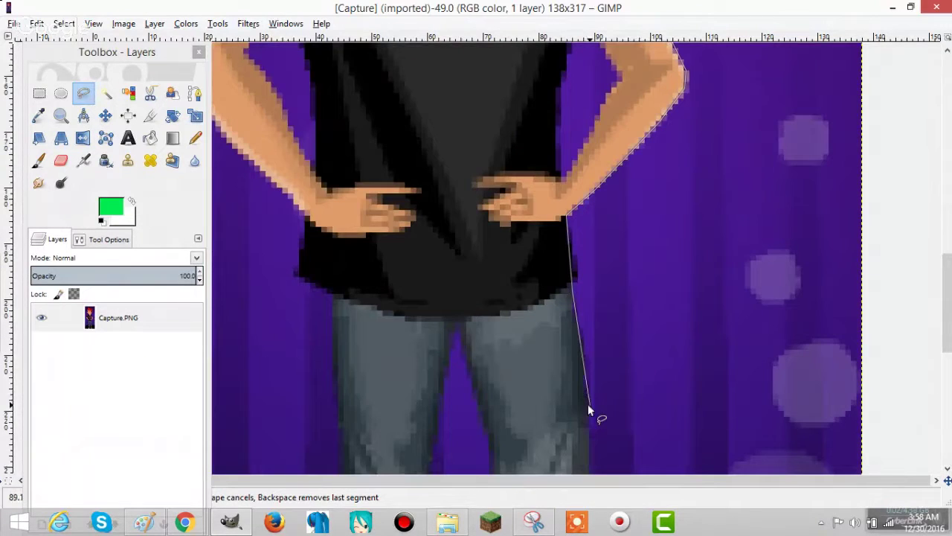
pyautogui.click(587, 404)
pyautogui.scroll(-2, 588, 403)
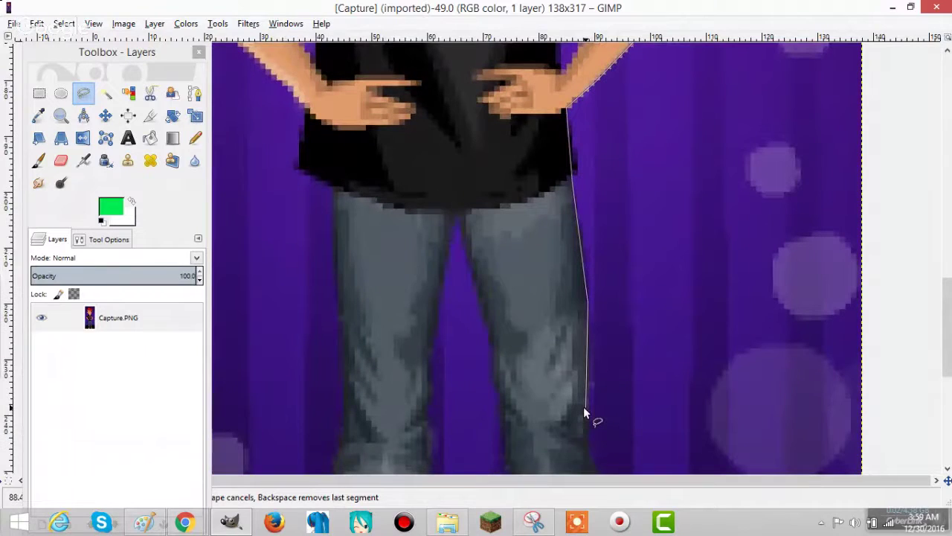
pyautogui.scroll(-2, 581, 409)
pyautogui.click(589, 341)
pyautogui.click(605, 387)
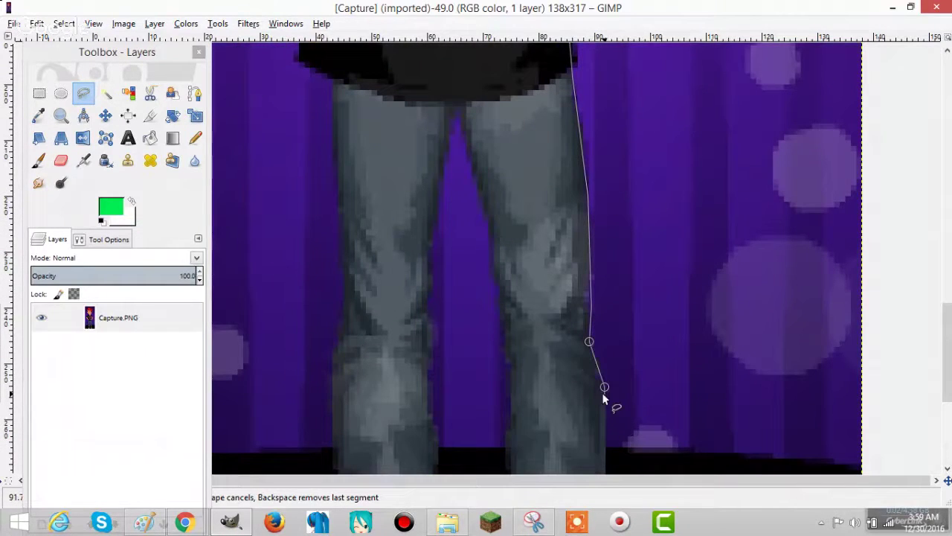
# Extend the selection outline down the right-hand lower leg to the cuff and over the top of the red shoe.
pyautogui.scroll(-2, 602, 392)
pyautogui.click(602, 391)
pyautogui.click(593, 402)
pyautogui.scroll(-2, 593, 402)
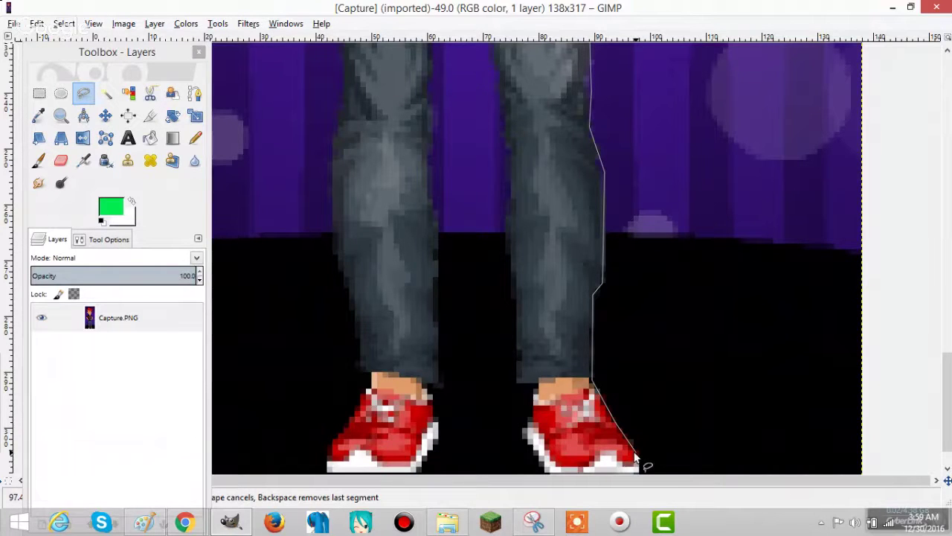
# Trace the selection outline around the toe, sole and heel of the right-hand shoe up to the ankle.
pyautogui.scroll(-1, 636, 459)
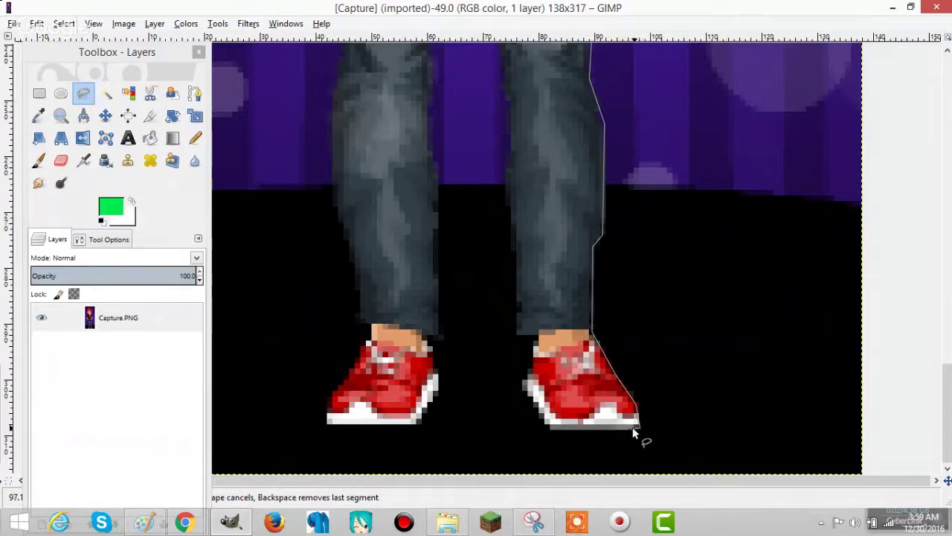
pyautogui.click(636, 428)
pyautogui.click(548, 428)
pyautogui.click(524, 385)
pyautogui.click(533, 338)
# Continue the selection outline from the cuff up the inner edge of the right-hand leg to the crotch.
pyautogui.click(518, 335)
pyautogui.click(506, 182)
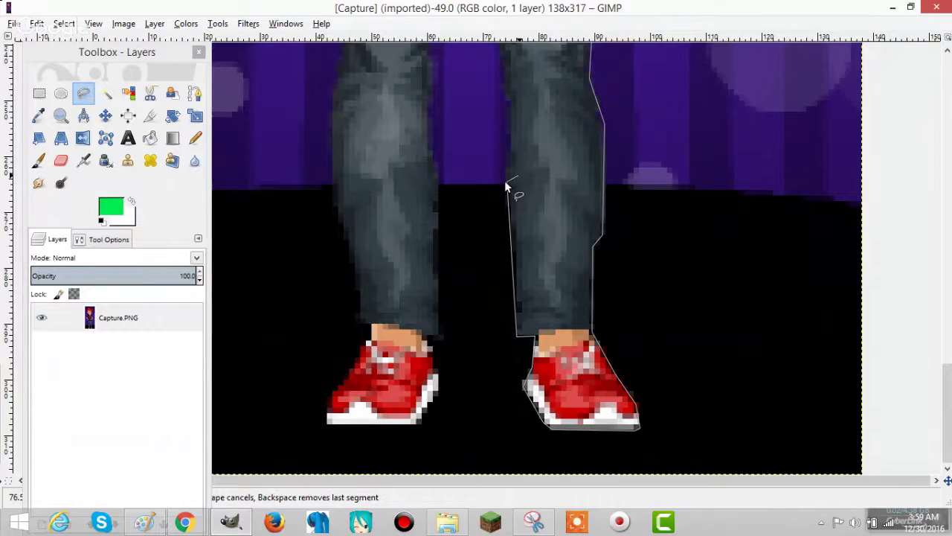
pyautogui.scroll(3, 506, 187)
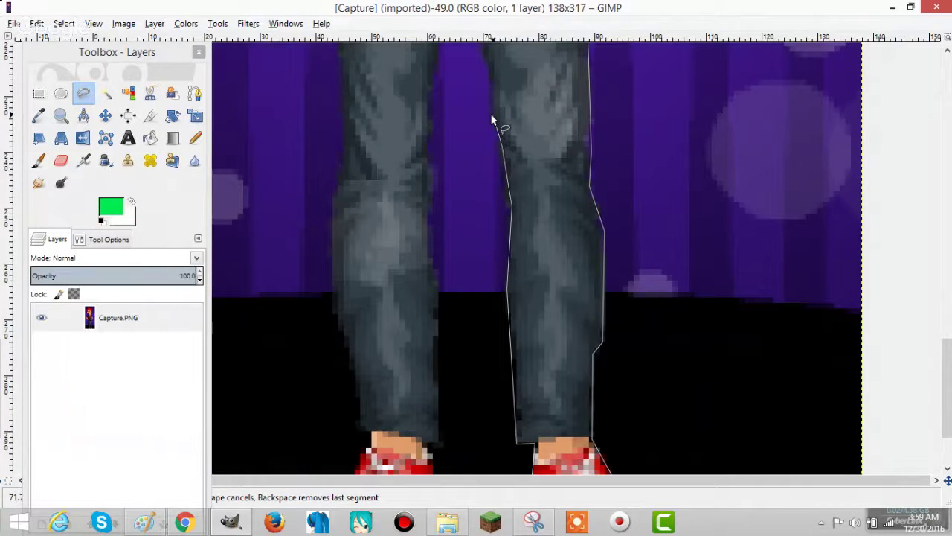
pyautogui.scroll(3, 491, 119)
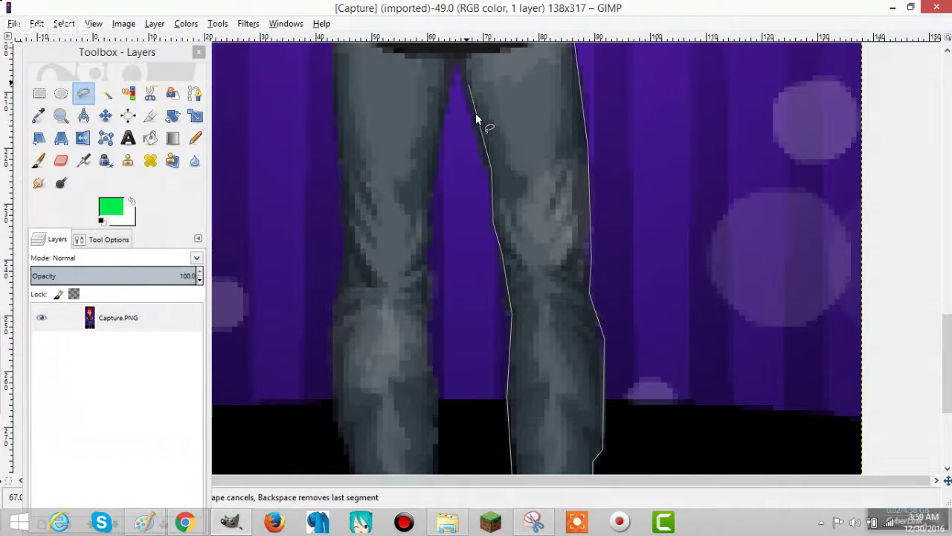
pyautogui.click(459, 51)
# Trace the selection outline down the inner edge of the left-hand leg to the trouser cuff.
pyautogui.click(430, 197)
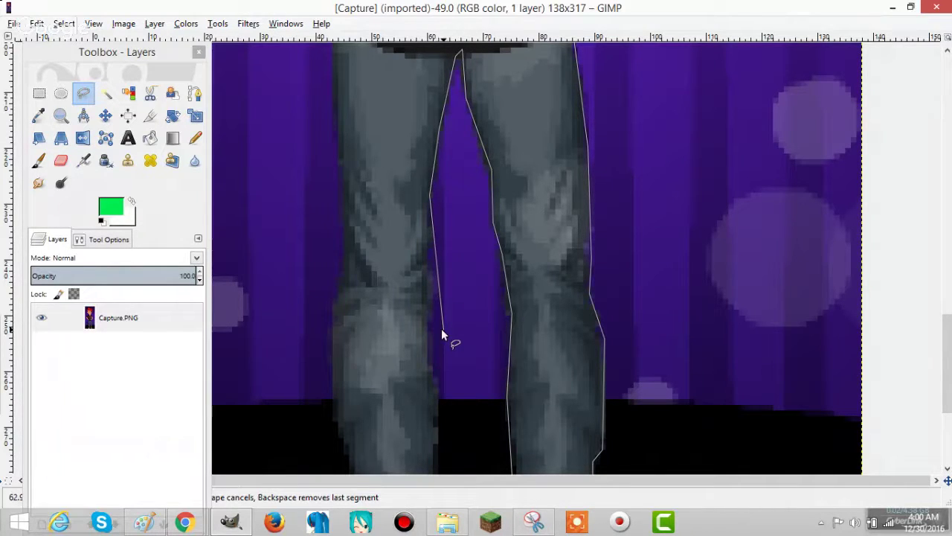
pyautogui.click(429, 357)
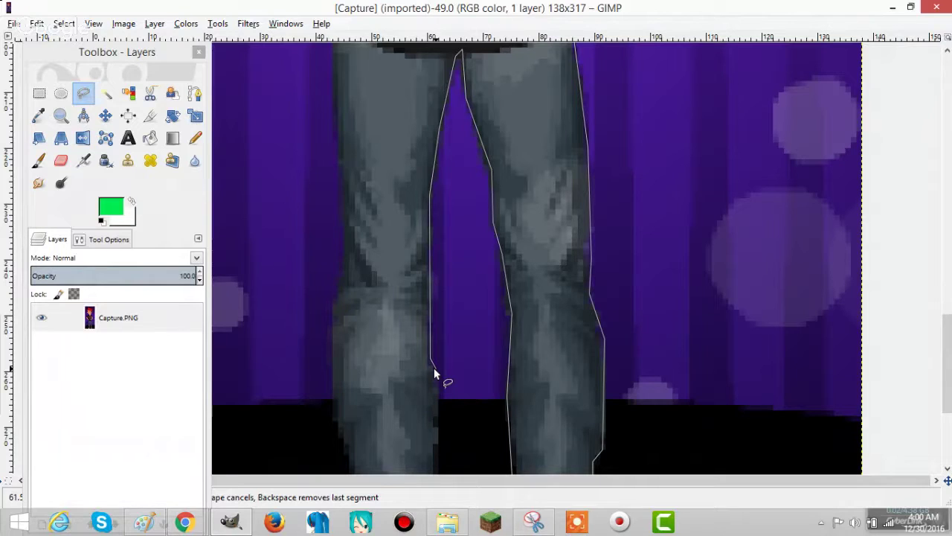
pyautogui.scroll(-3, 434, 367)
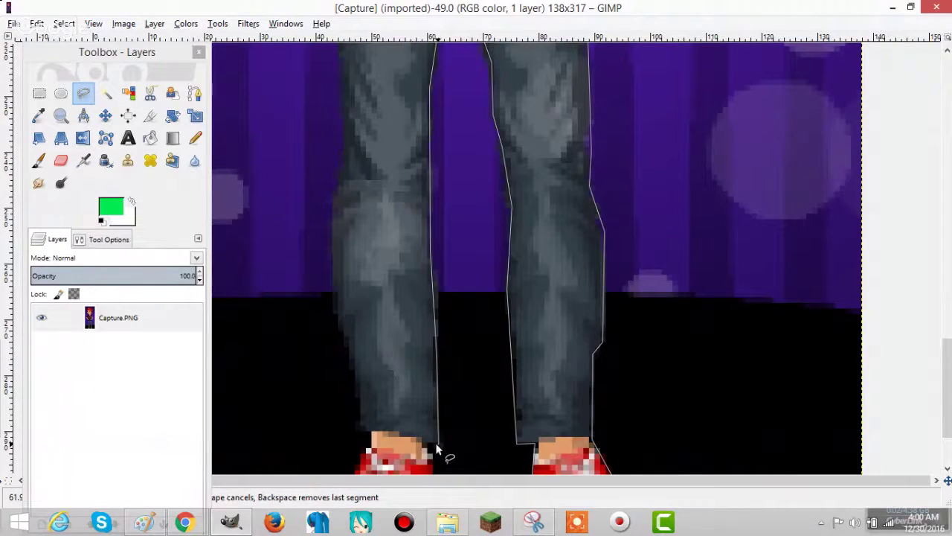
pyautogui.scroll(-1, 437, 445)
# Switch to Chrome and send "hiii its 4am for meh" in the YouTube live chat.
pyautogui.click(185, 522)
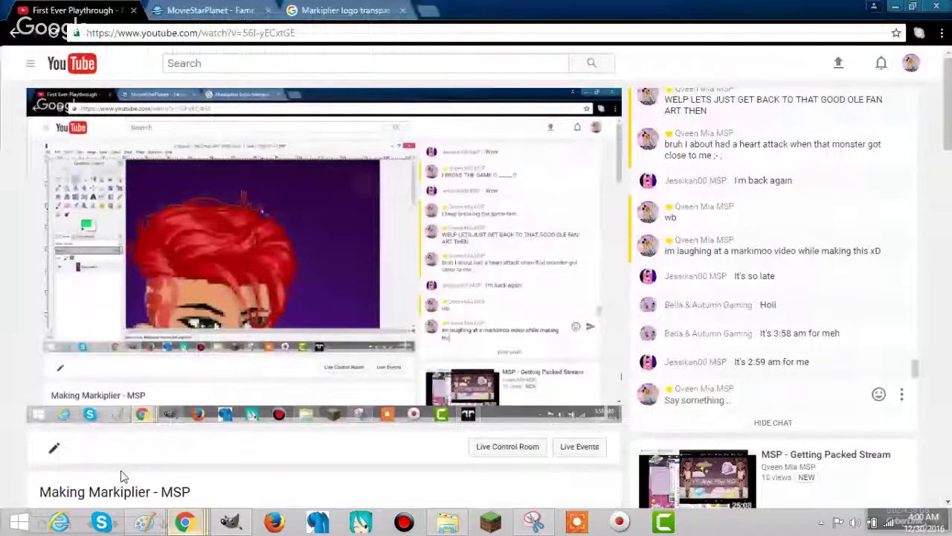
pyautogui.click(772, 394)
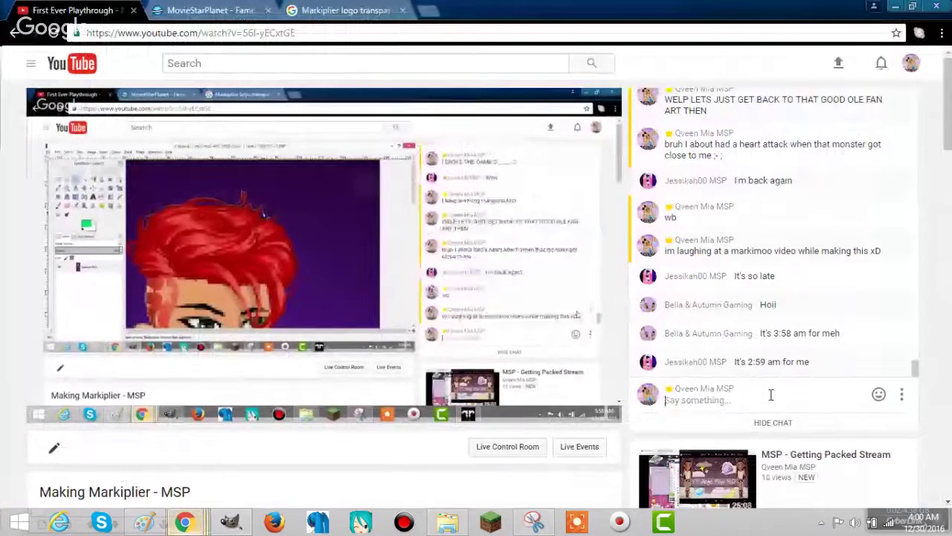
pyautogui.write('hiii its 4am for meh')
pyautogui.press('Return')
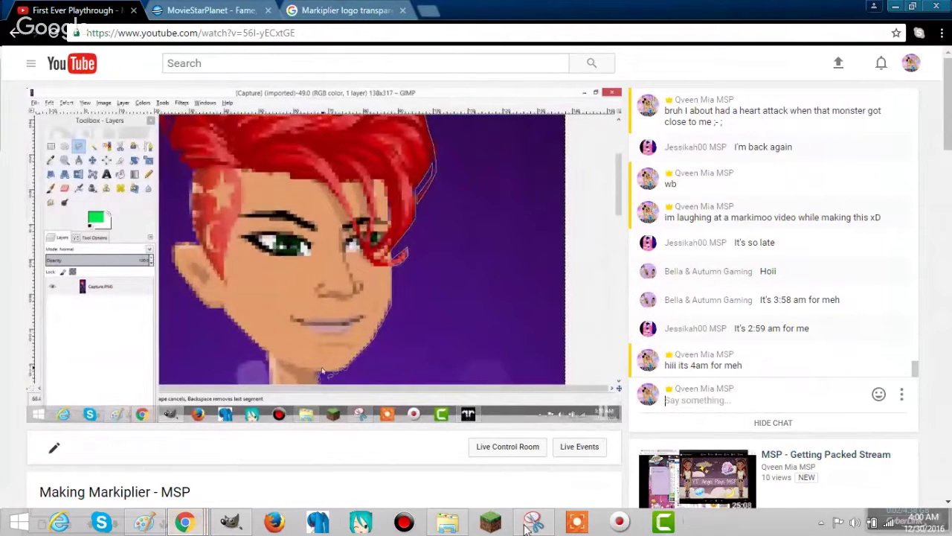
# Return to GIMP and trace the selection outline around the left-hand shoe from the heel to the front of the ankle.
pyautogui.click(237, 524)
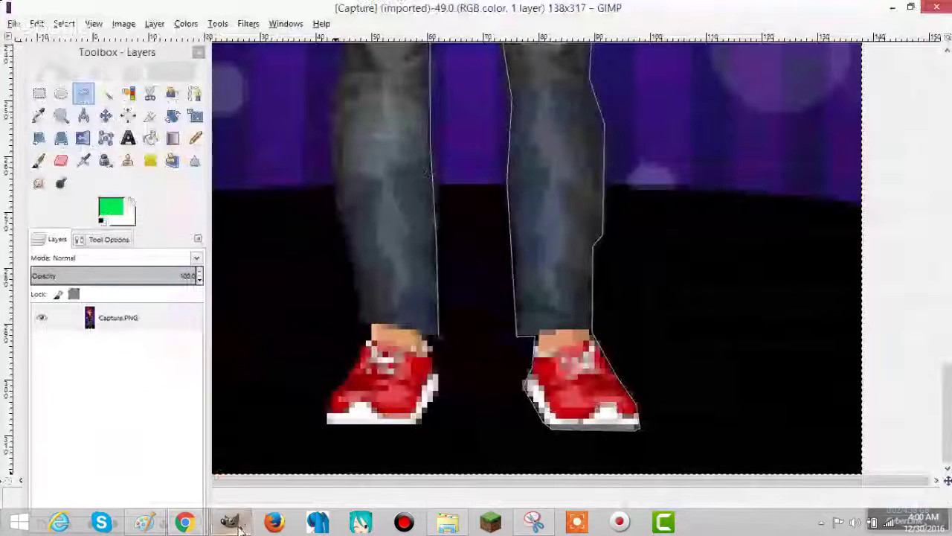
pyautogui.click(440, 395)
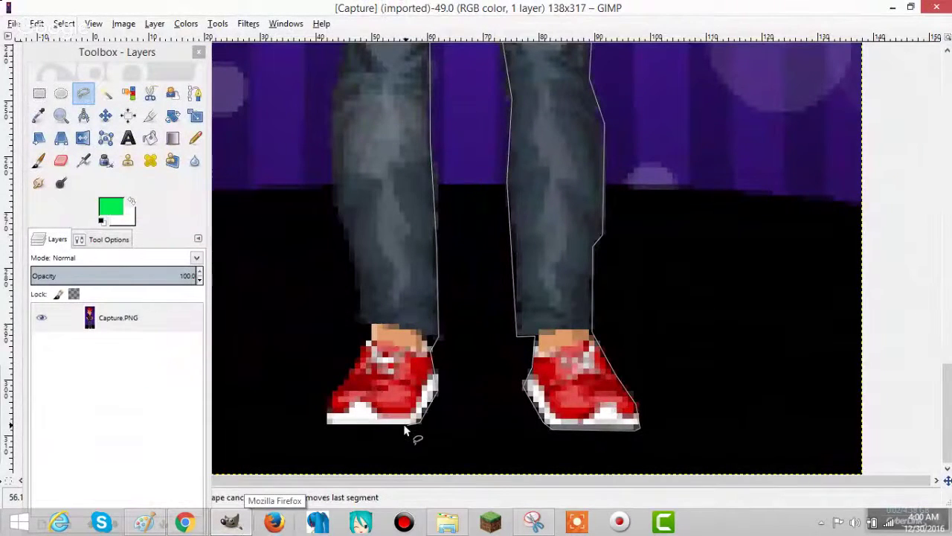
pyautogui.click(324, 422)
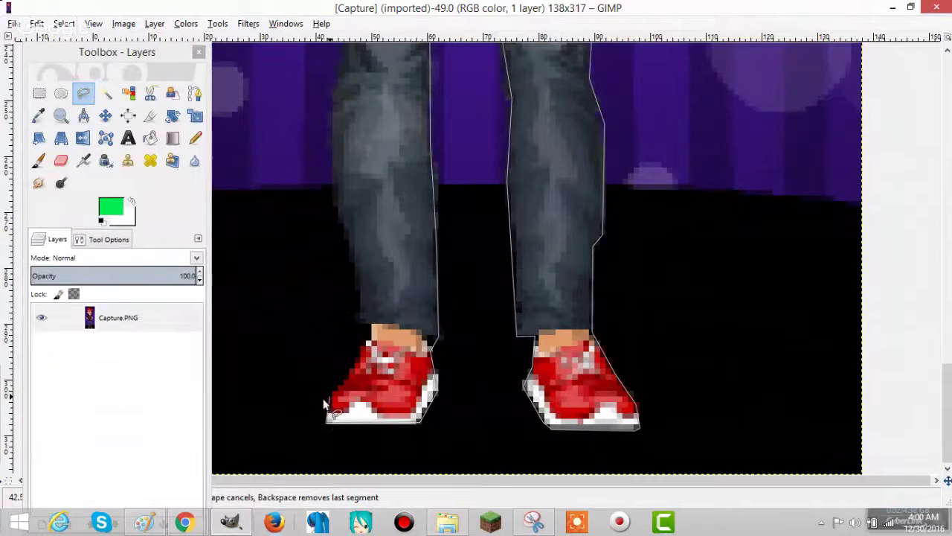
pyautogui.click(372, 325)
# Trace the selection outline up the outer edge of the left-hand leg from the trouser cuff to the shirt hem.
pyautogui.click(355, 322)
pyautogui.click(355, 272)
pyautogui.click(343, 221)
pyautogui.click(334, 205)
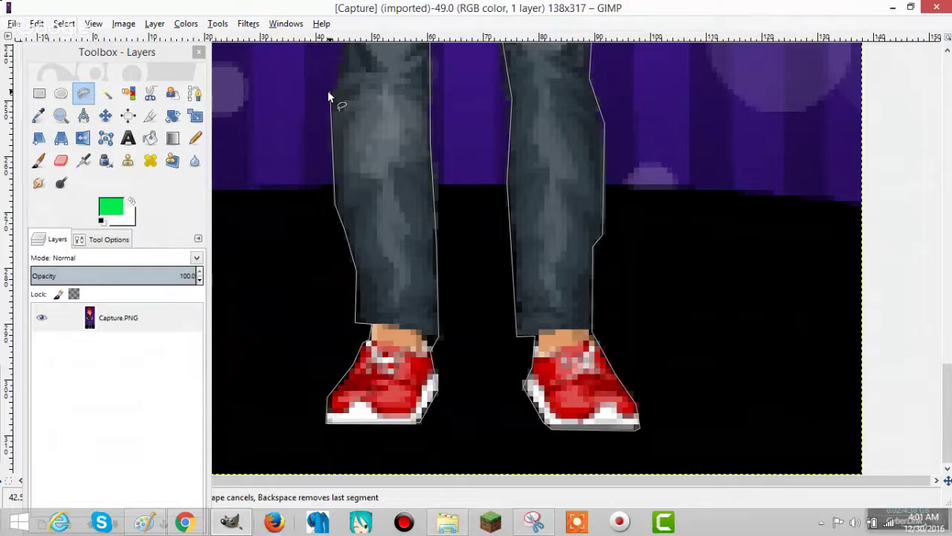
pyautogui.click(330, 92)
pyautogui.scroll(2, 330, 92)
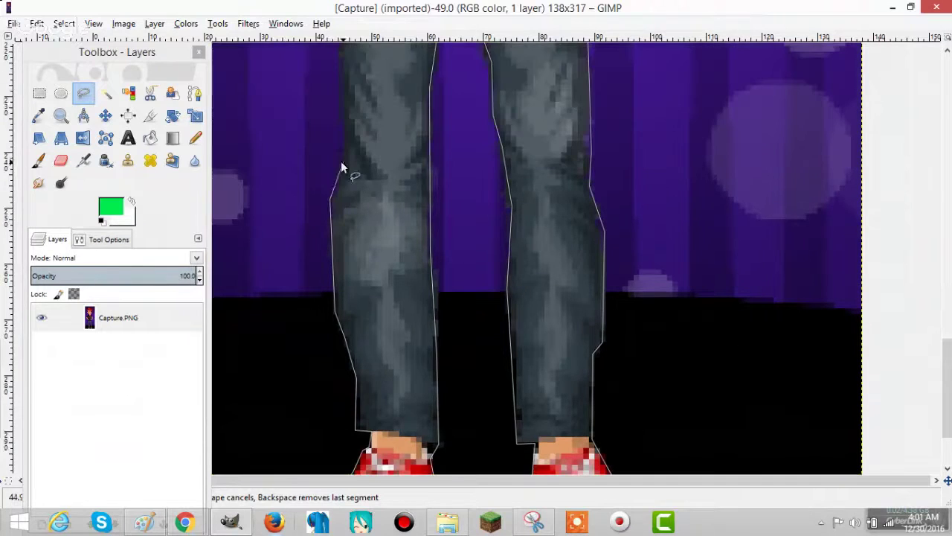
pyautogui.click(343, 162)
pyautogui.scroll(3, 342, 257)
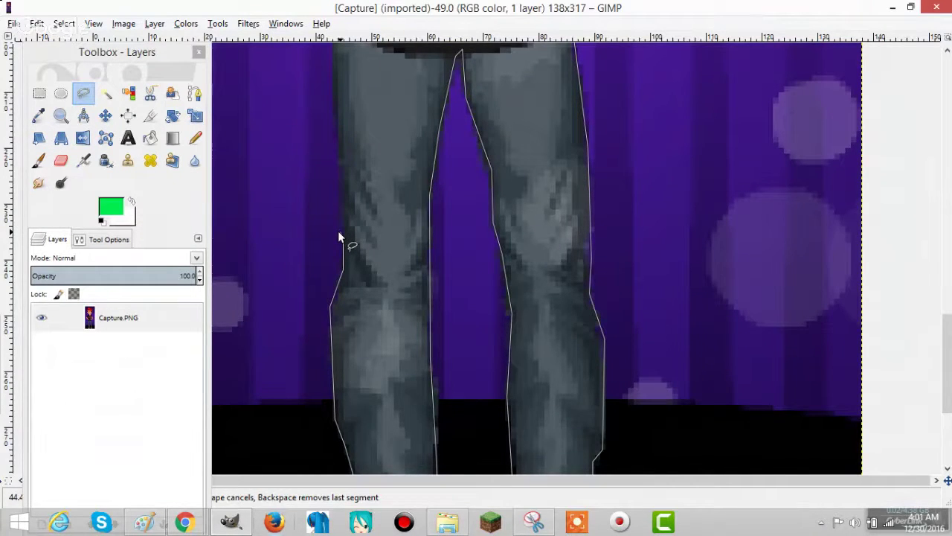
pyautogui.scroll(3, 338, 236)
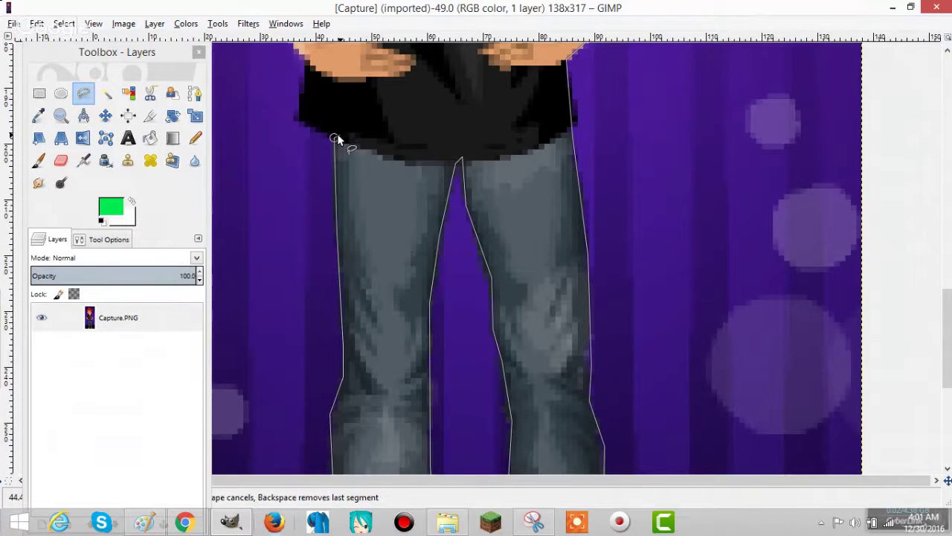
# Continue the outline around the shirt's lower corner and the left-hand arm to the sleeve, moving the Toolbox window off the character.
pyautogui.scroll(2, 338, 136)
pyautogui.click(298, 334)
pyautogui.scroll(1, 301, 273)
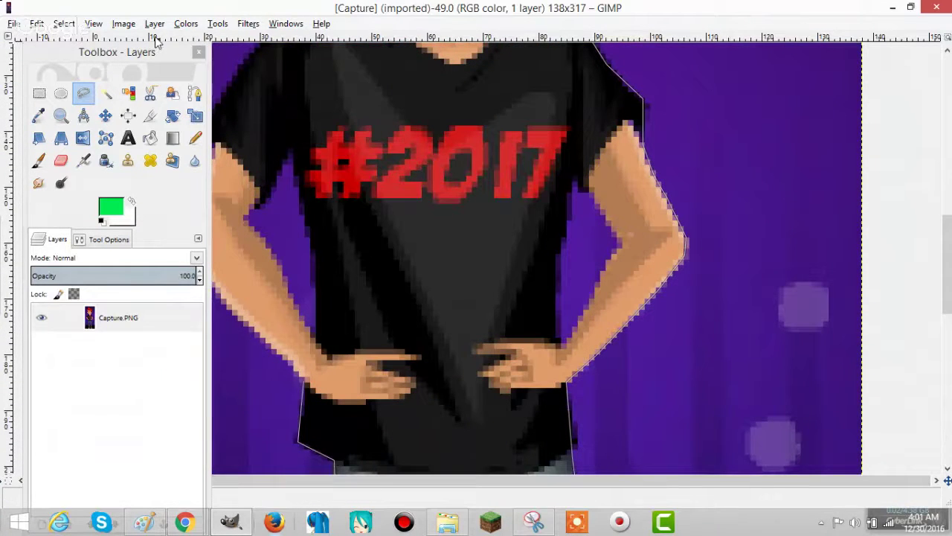
pyautogui.moveTo(131, 58); pyautogui.dragTo(880, 22)
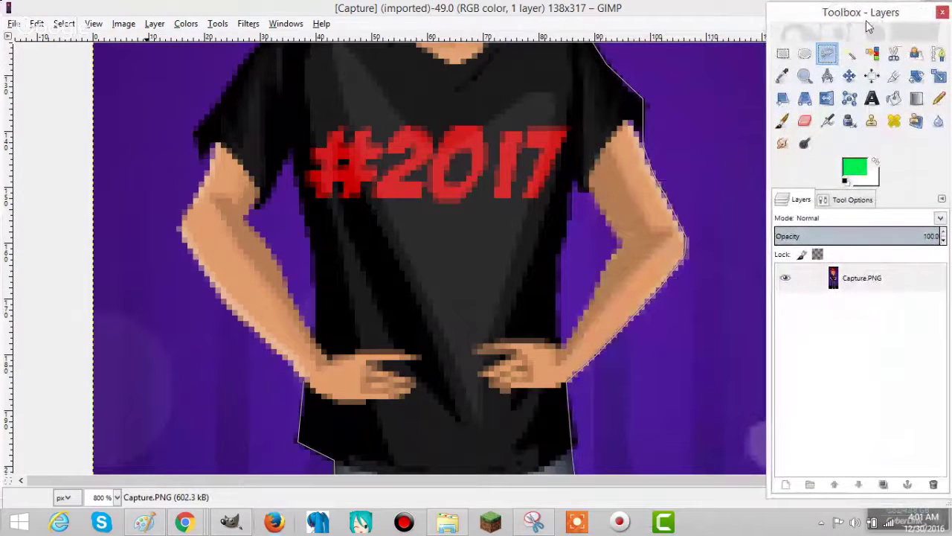
pyautogui.click(213, 289)
pyautogui.click(177, 229)
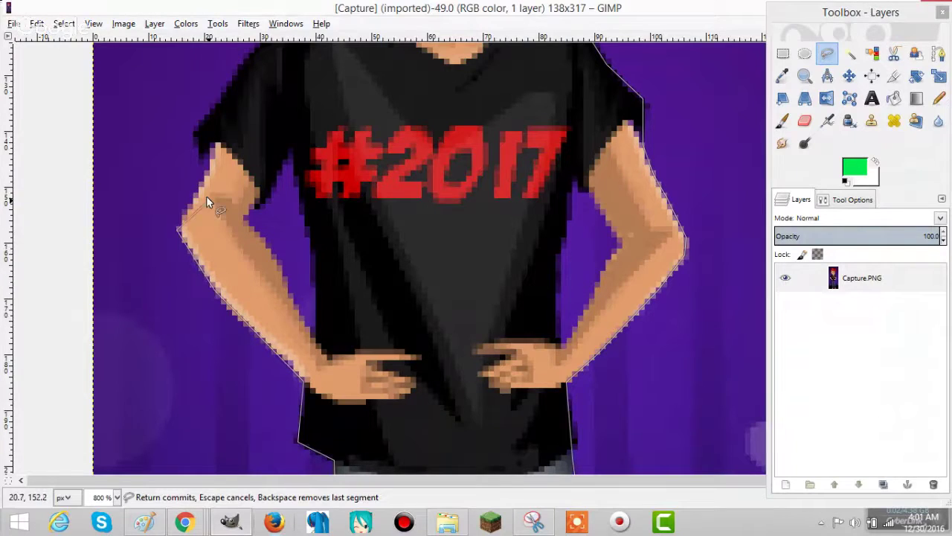
pyautogui.click(194, 137)
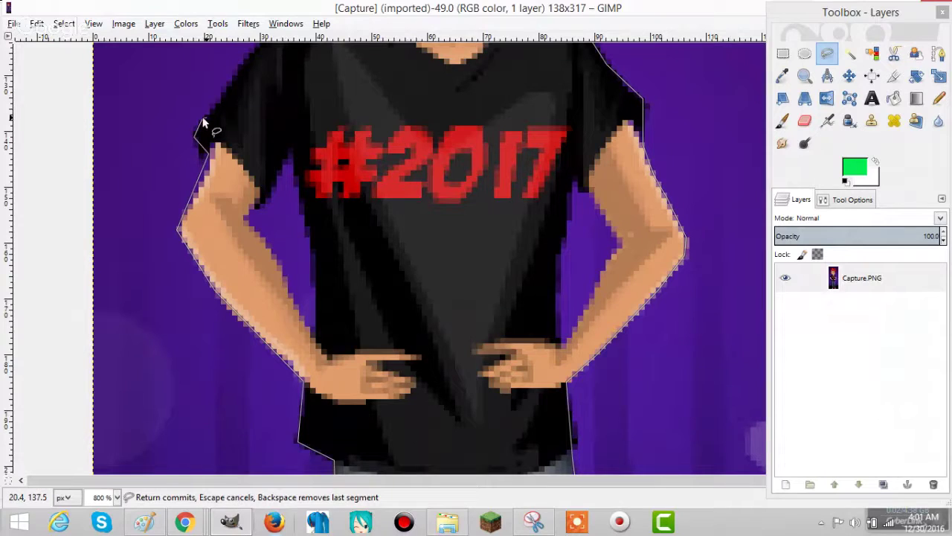
# Trace the selection outline over the left-hand sleeve and shoulder, then up the neck and jaw to the earlobe.
pyautogui.scroll(3, 203, 123)
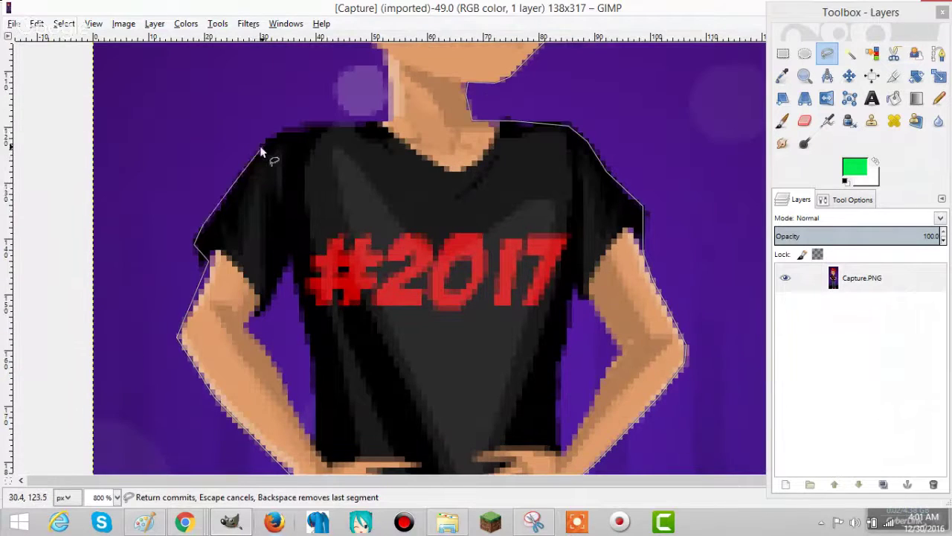
pyautogui.click(285, 129)
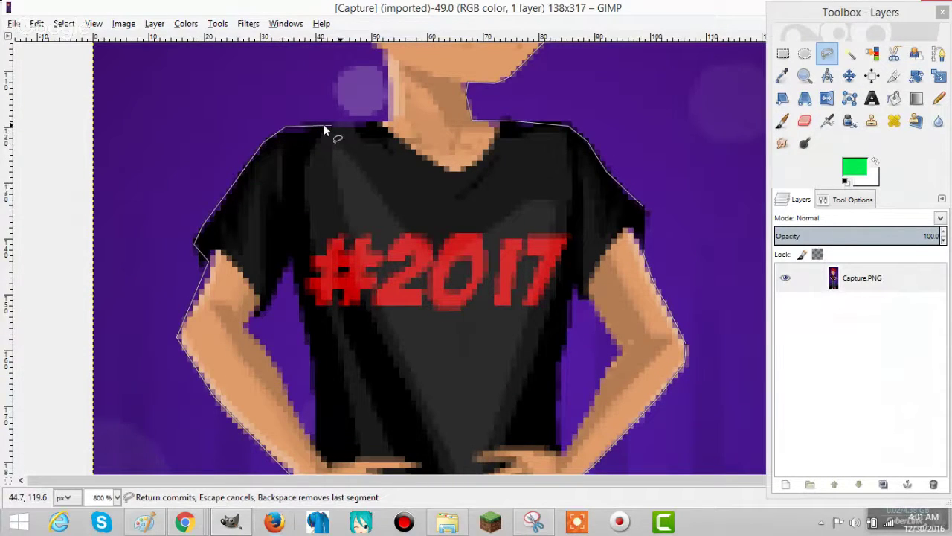
pyautogui.click(385, 122)
pyautogui.scroll(3, 385, 59)
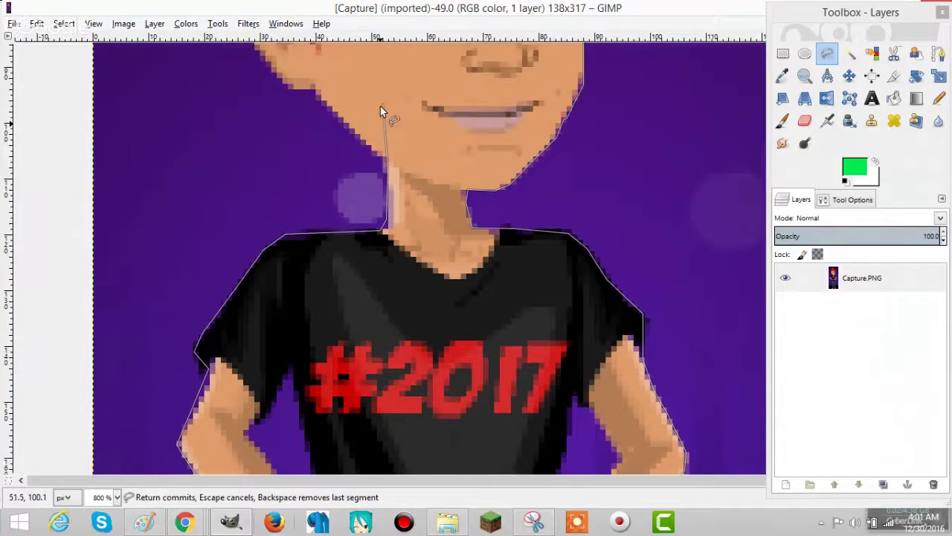
pyautogui.scroll(3, 380, 106)
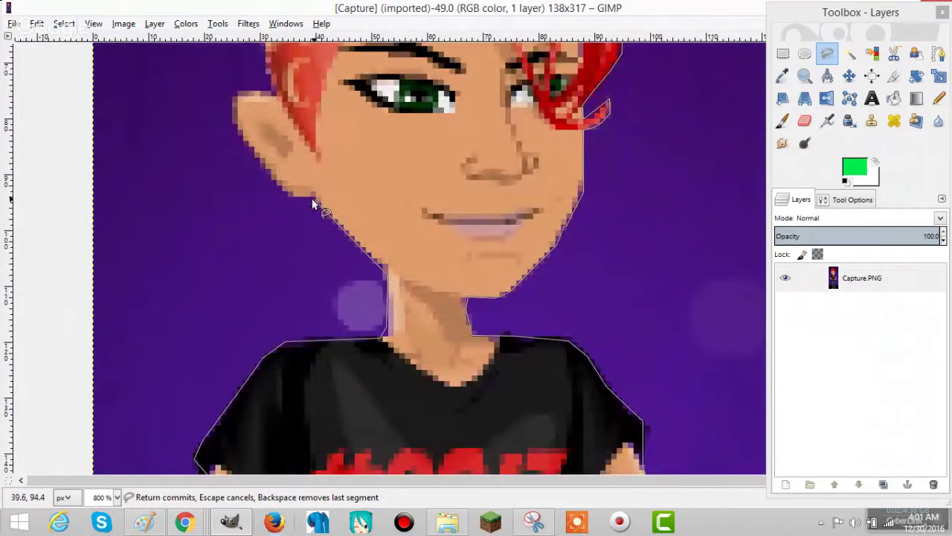
# Switch to Chrome to check the YouTube live chat for new messages, then return to GIMP.
pyautogui.moveTo(185, 524)
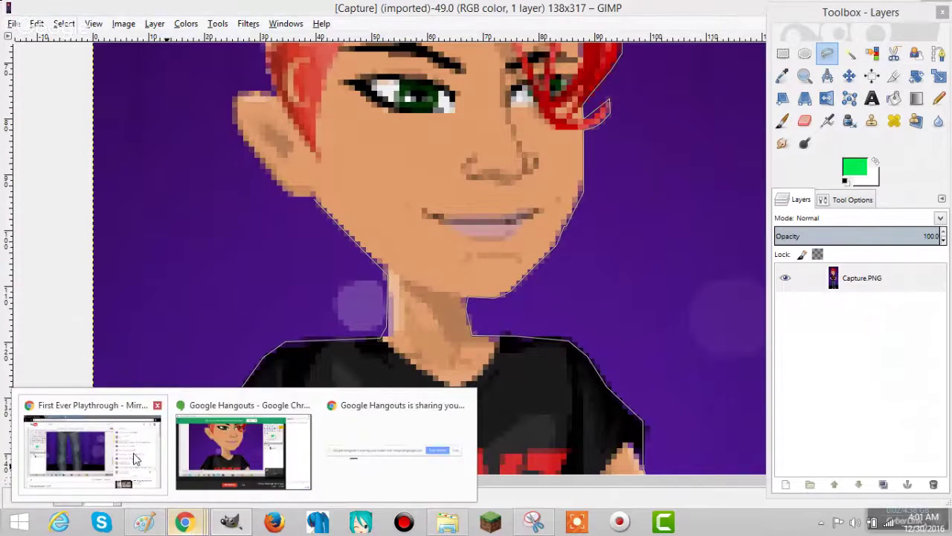
pyautogui.click(137, 459)
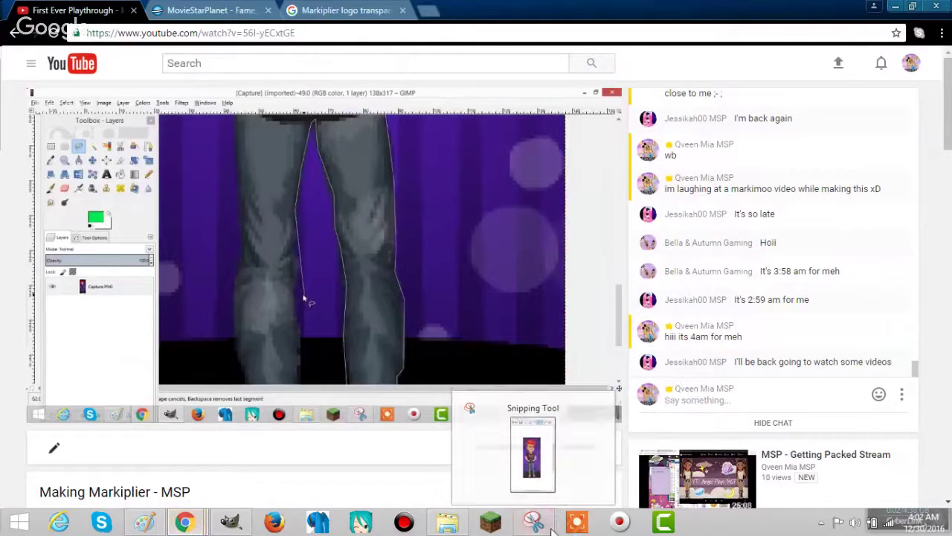
pyautogui.moveTo(233, 516)
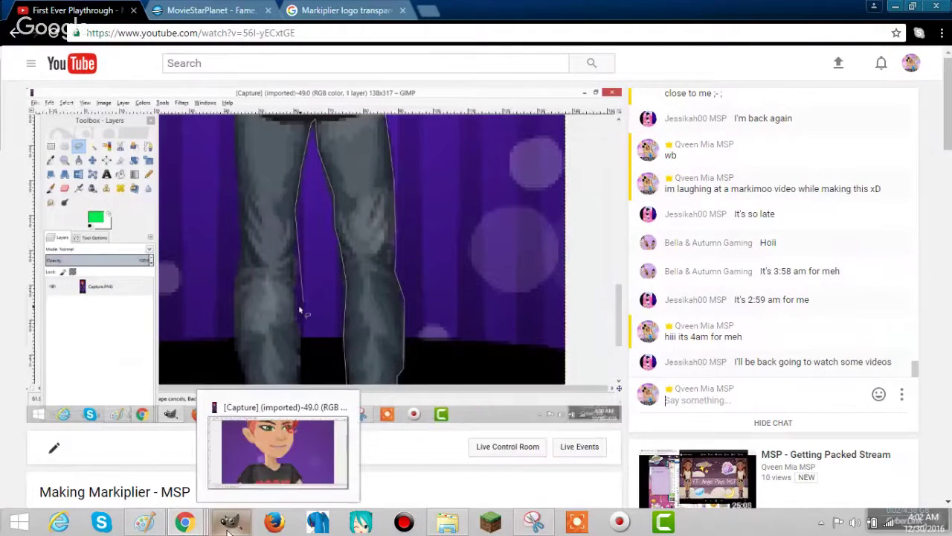
pyautogui.click(230, 523)
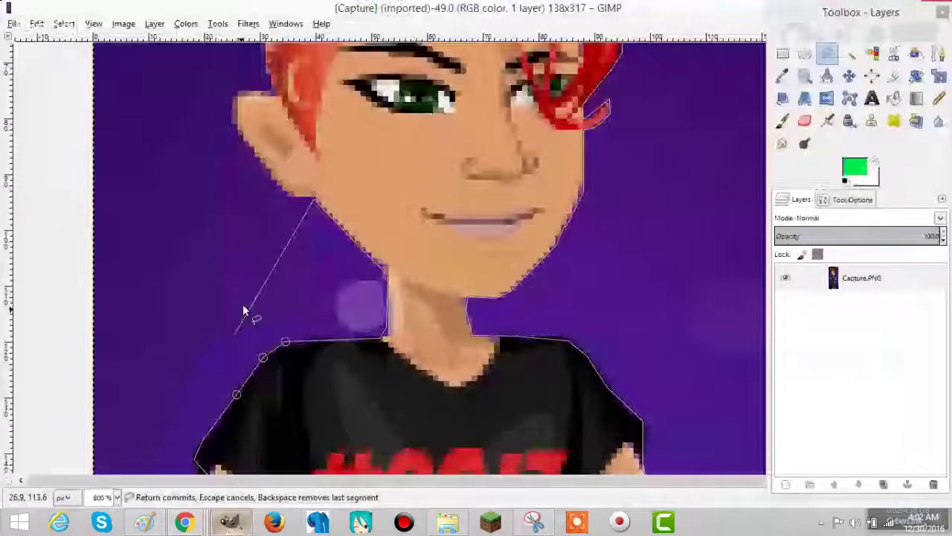
# Trace the selection outline around the left-hand ear and onto the shaved side of the head.
pyautogui.scroll(3, 243, 308)
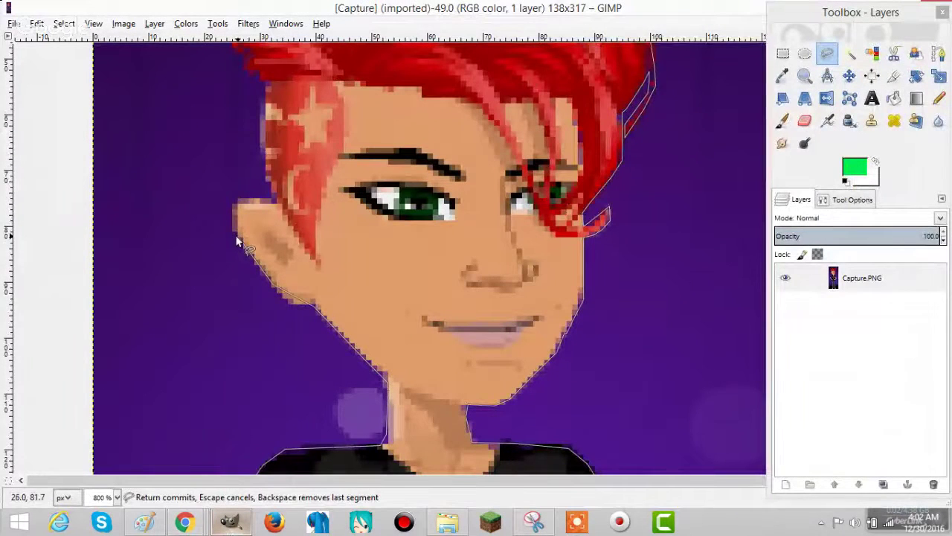
pyautogui.click(231, 211)
pyautogui.click(241, 198)
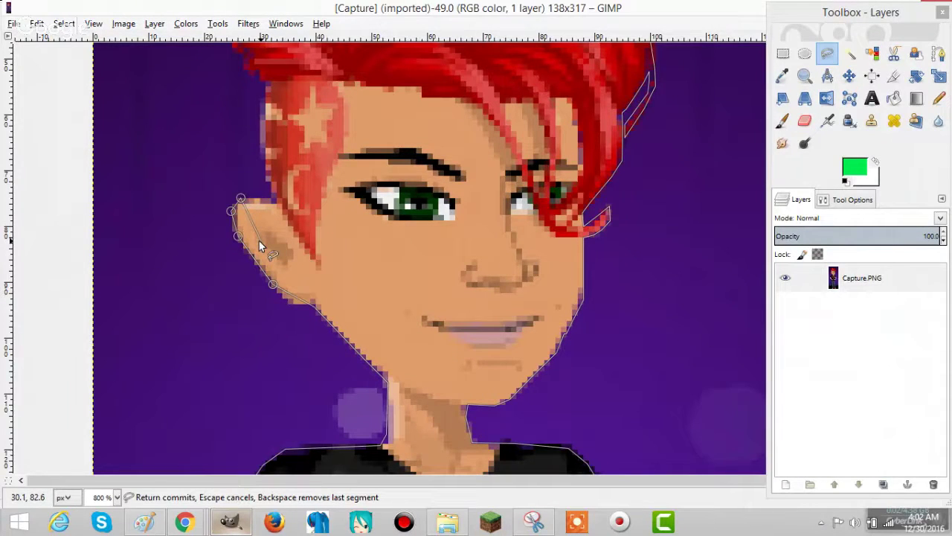
pyautogui.click(272, 203)
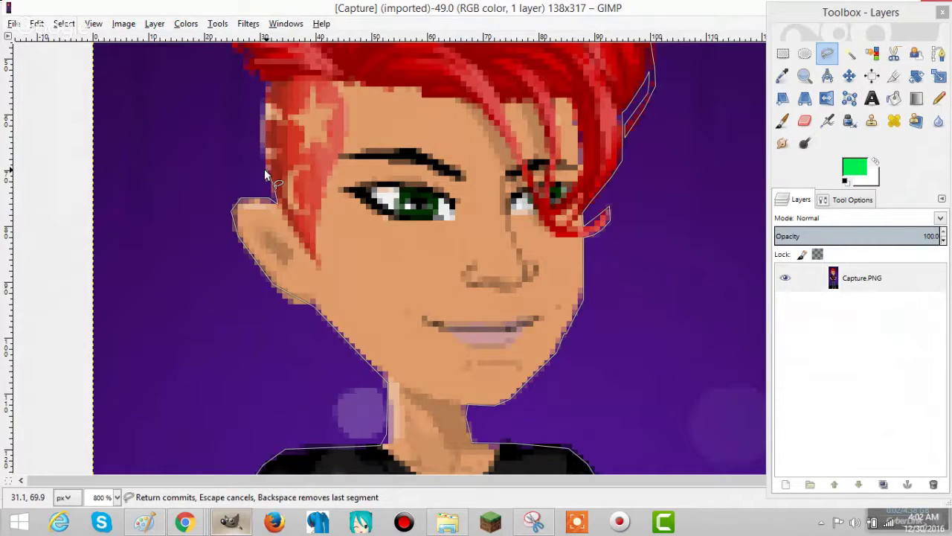
pyautogui.click(266, 170)
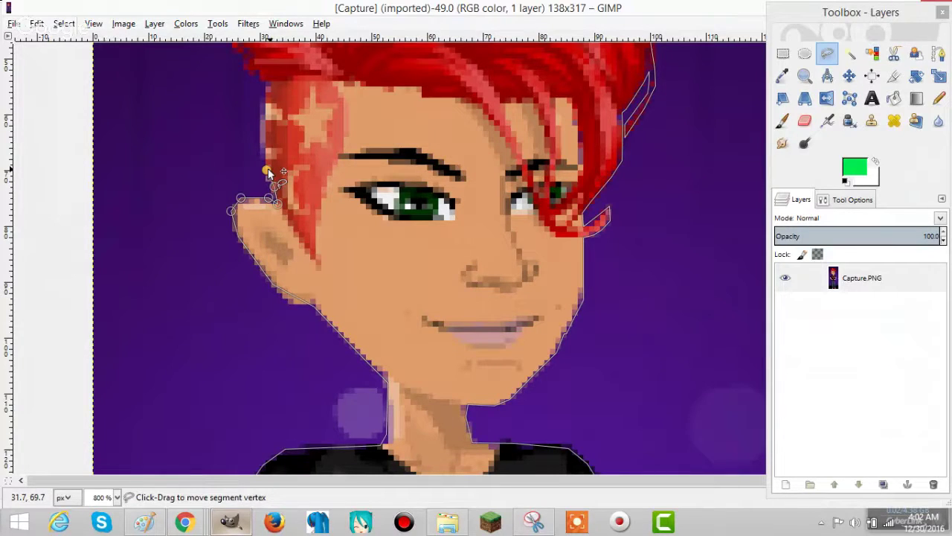
# Trace the outline up the left-hand side of the hair around its curl and close the selection at its starting point.
pyautogui.scroll(3, 252, 212)
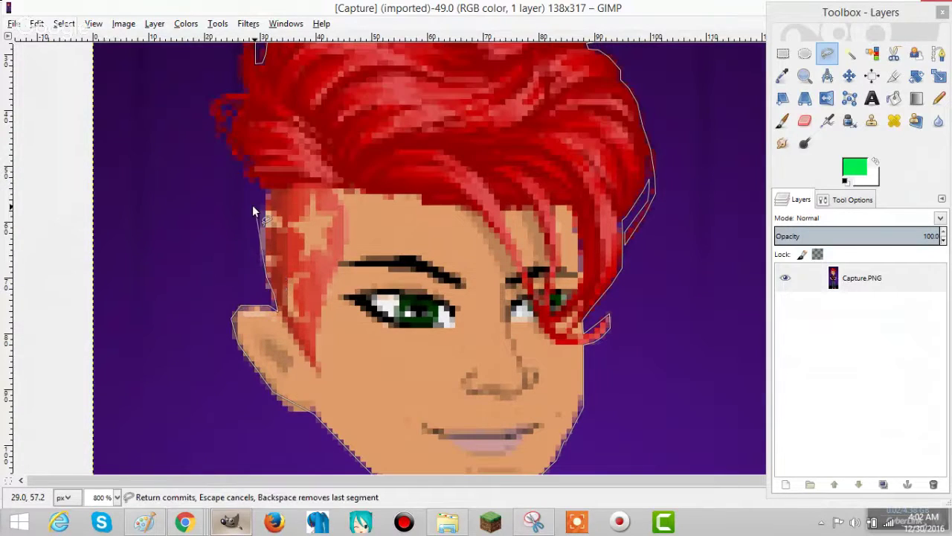
pyautogui.click(231, 158)
pyautogui.click(225, 134)
pyautogui.click(214, 131)
pyautogui.click(209, 112)
pyautogui.click(213, 96)
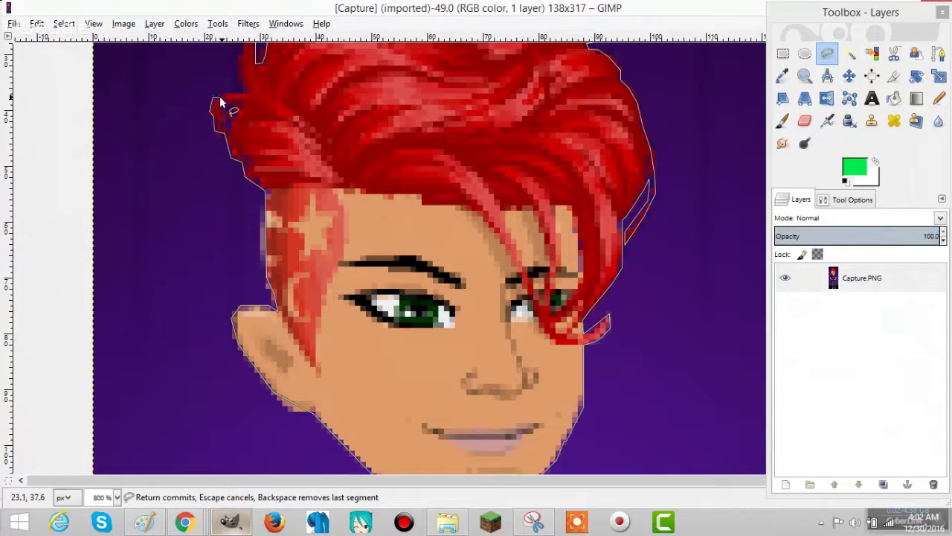
pyautogui.click(221, 97)
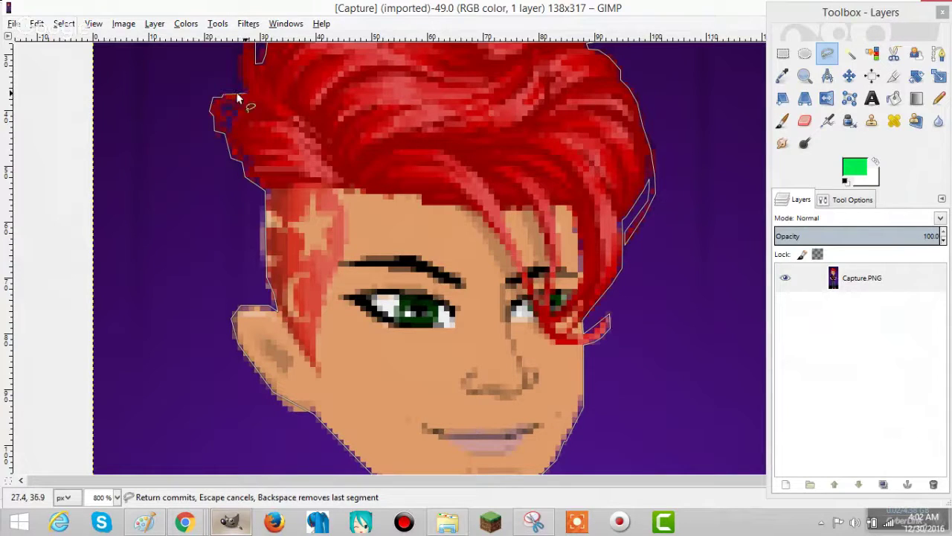
pyautogui.click(239, 83)
pyautogui.scroll(3, 239, 83)
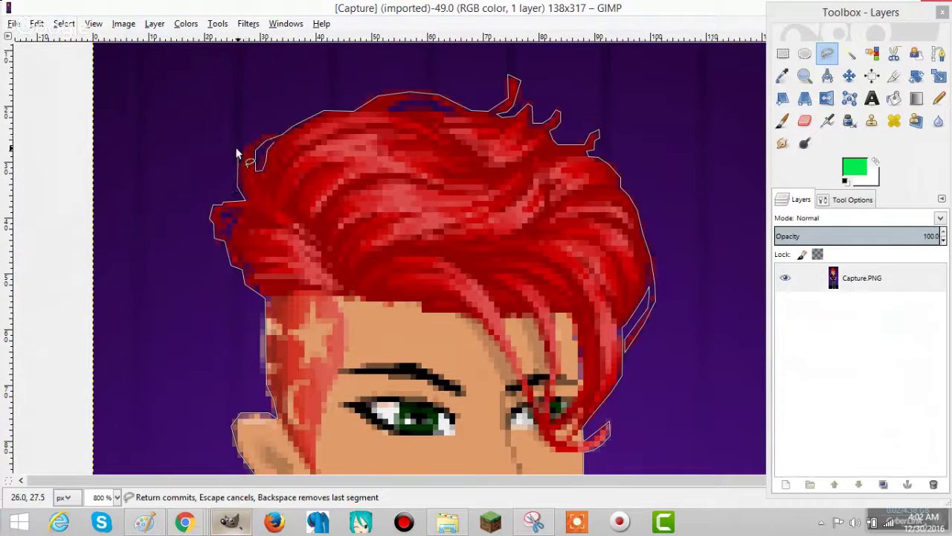
pyautogui.click(238, 146)
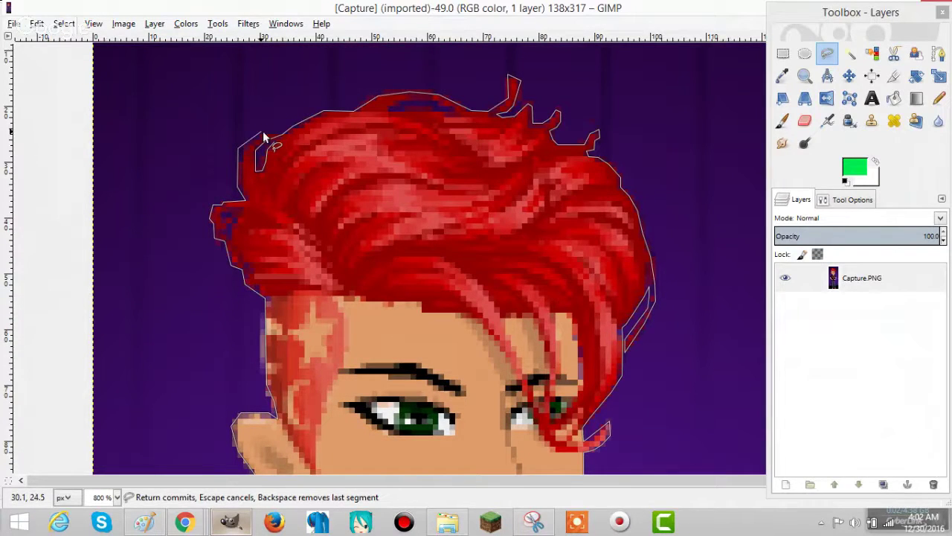
pyautogui.click(264, 137)
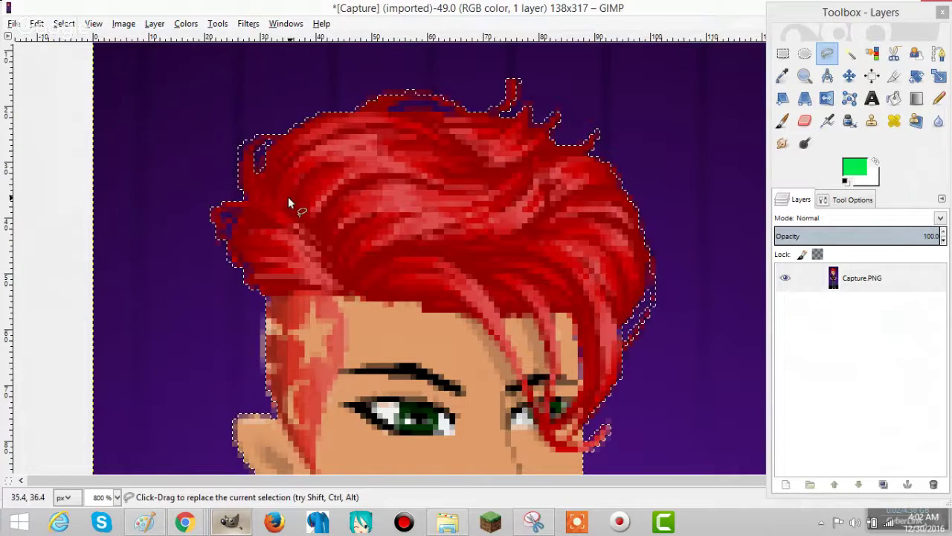
# Copy the selected character and create a new 138 x 317 px layer filled with transparency.
pyautogui.scroll(-10, 180, 256)
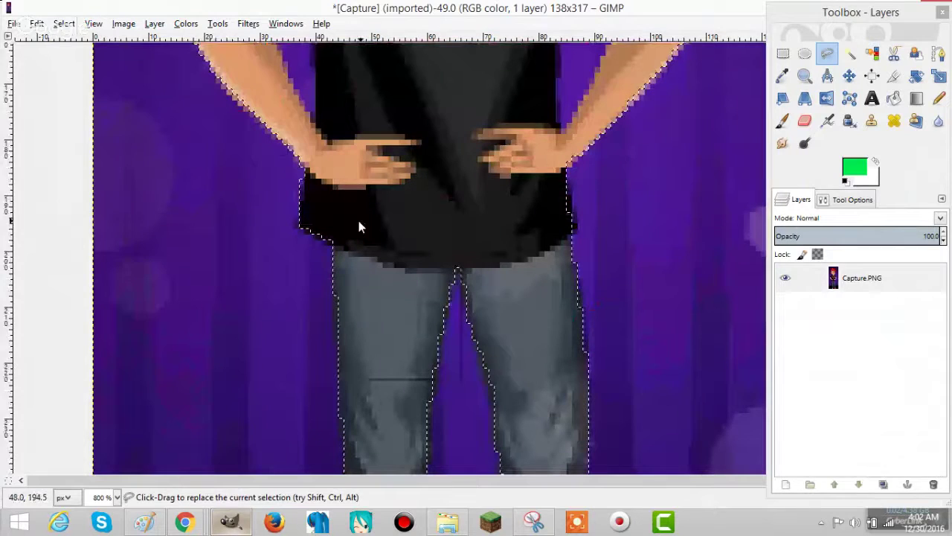
pyautogui.hotkey('ctrl', 'c')
pyautogui.rightClick(873, 276)
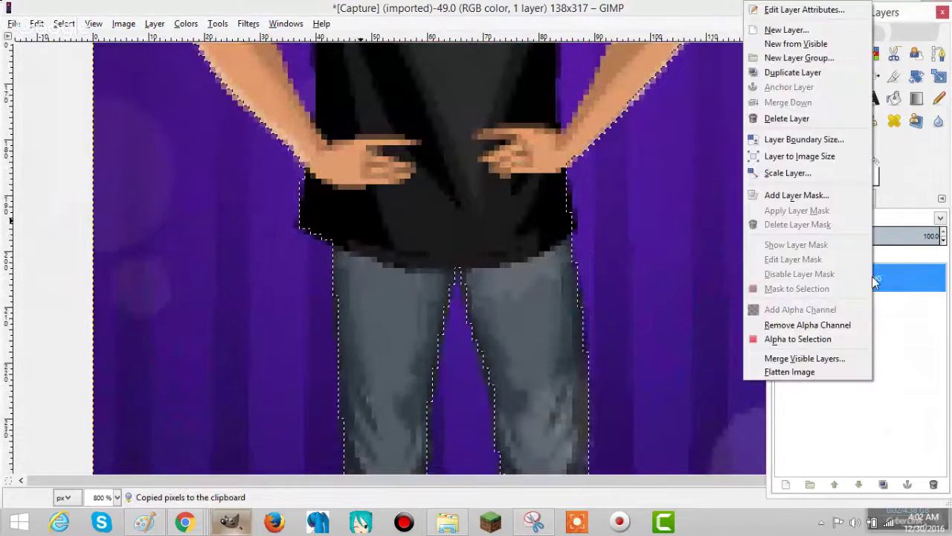
pyautogui.click(940, 200)
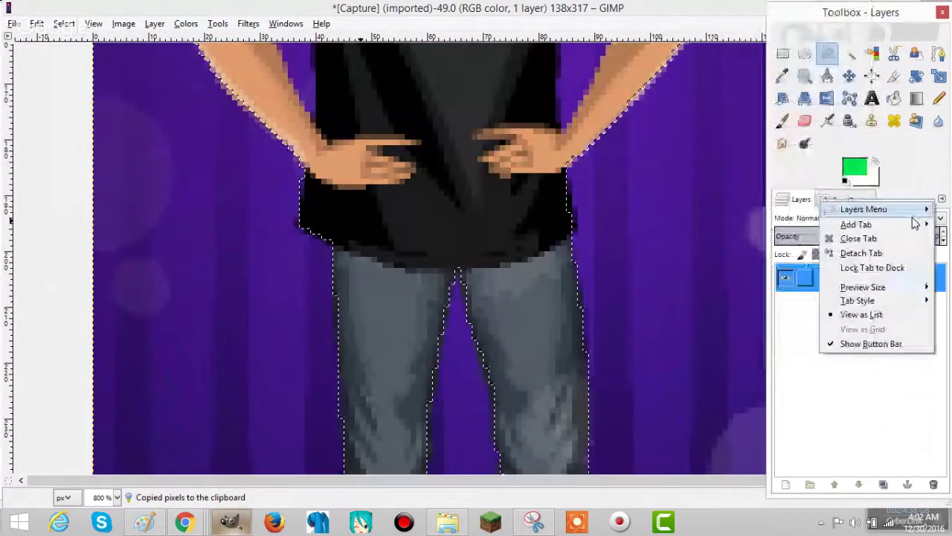
pyautogui.moveTo(884, 214)
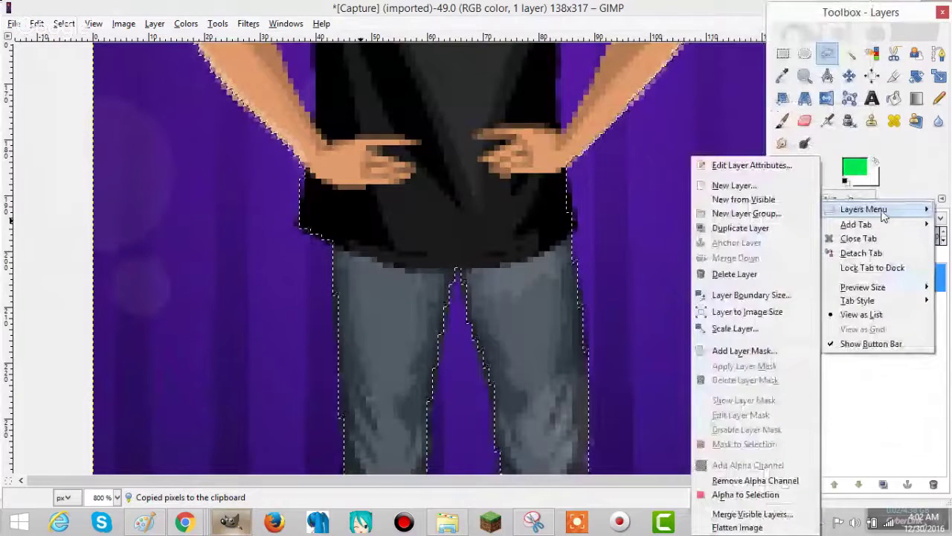
pyautogui.click(760, 192)
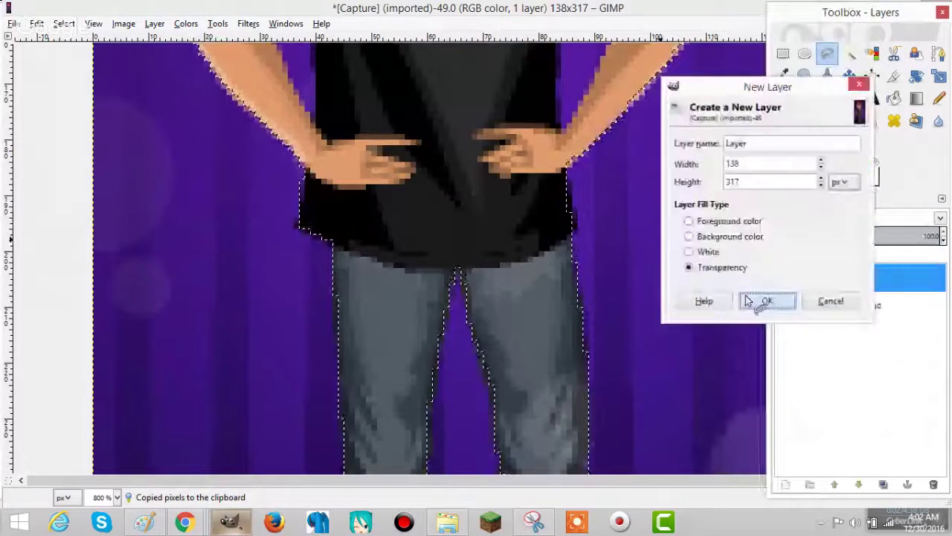
pyautogui.click(704, 302)
# Paste the copied character and anchor the floating selection to the new transparent layer.
pyautogui.rightClick(633, 265)
pyautogui.click(754, 312)
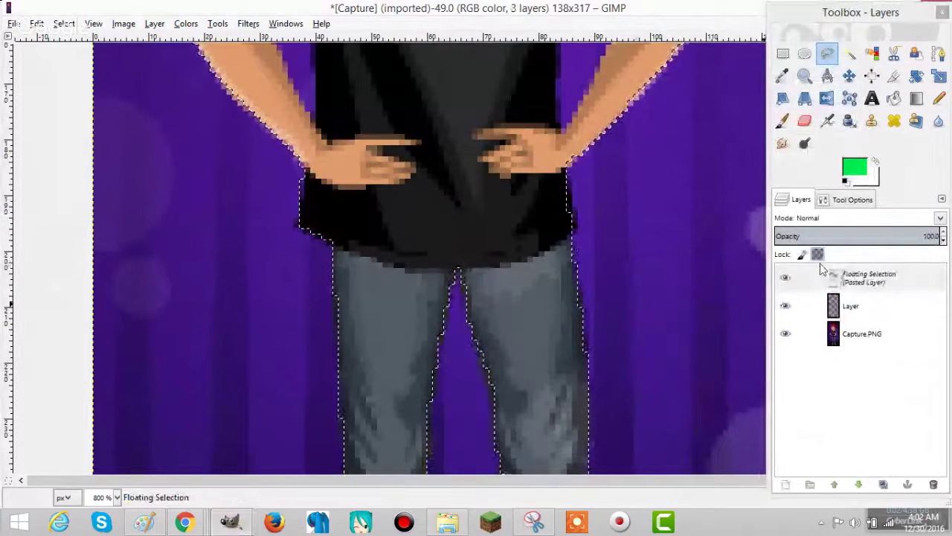
pyautogui.rightClick(824, 274)
pyautogui.click(737, 85)
# Delete the original Capture.PNG layer to remove the purple background.
pyautogui.rightClick(861, 307)
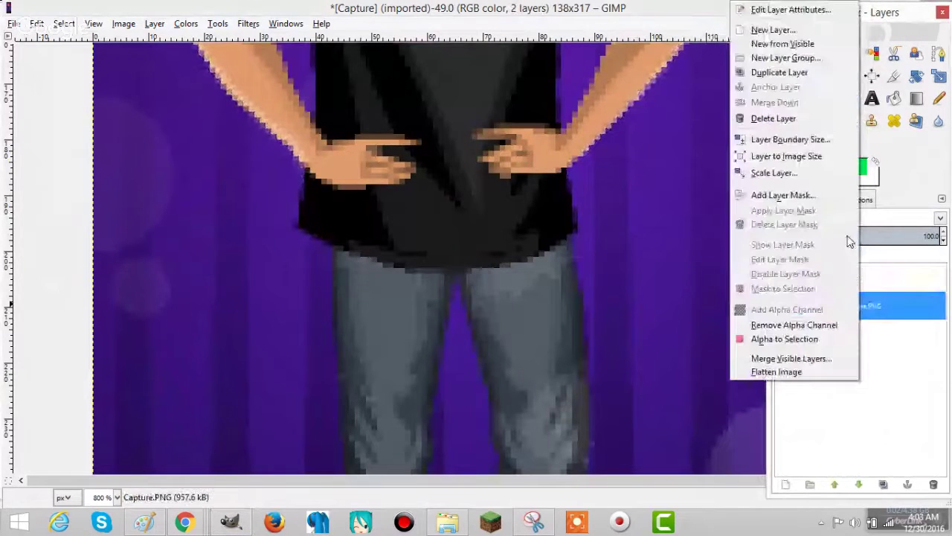
pyautogui.click(800, 125)
pyautogui.scroll(5, 617, 297)
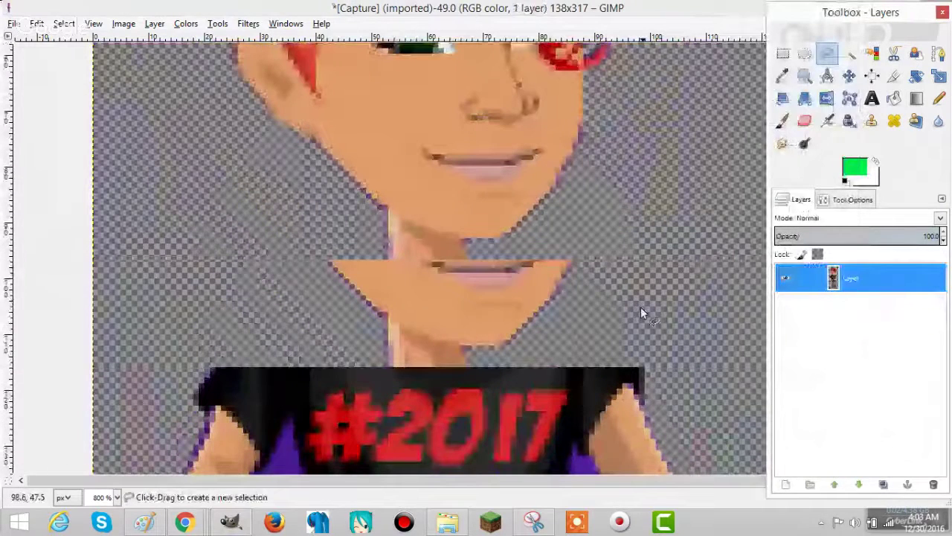
# Outline the purple gap between the shirt and the left-hand arm with Free Select and erase the selected area.
pyautogui.scroll(-3, 641, 308)
pyautogui.click(291, 198)
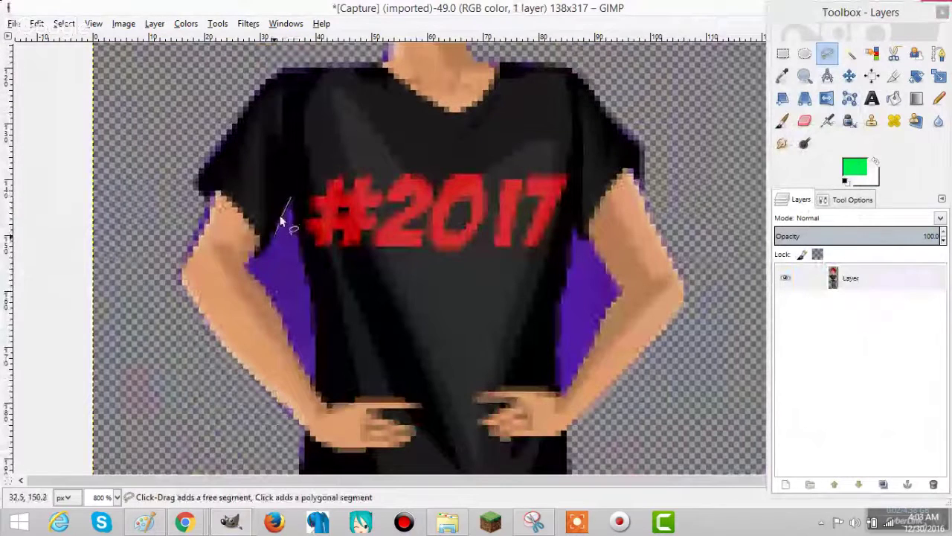
pyautogui.click(245, 265)
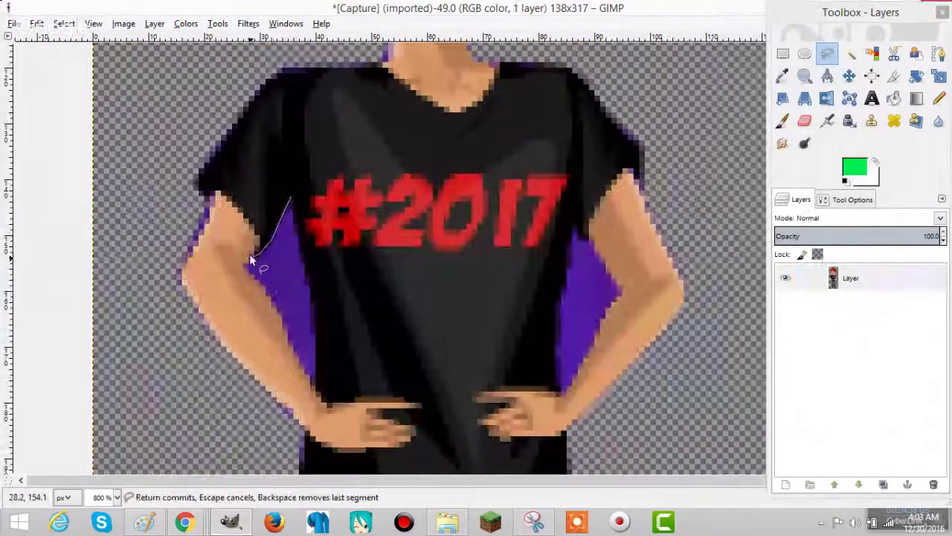
pyautogui.click(265, 295)
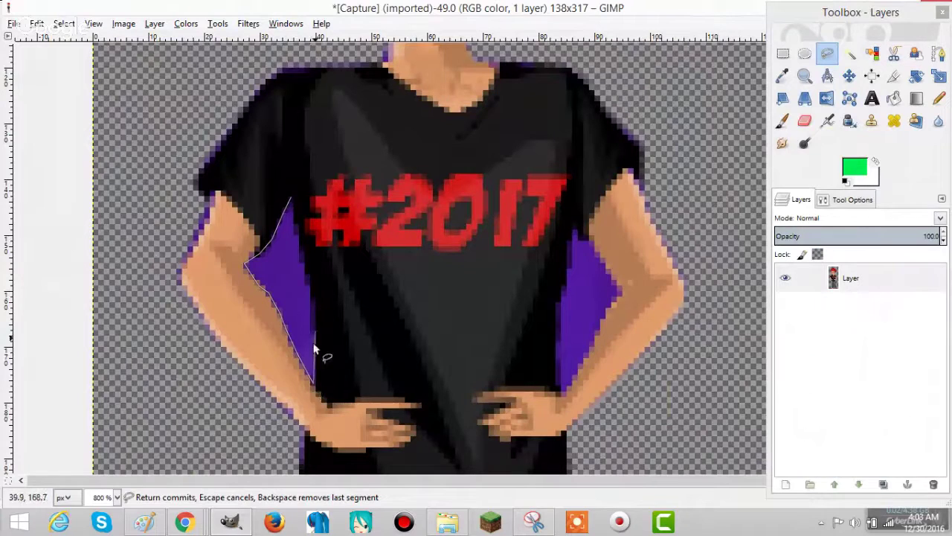
pyautogui.click(312, 380)
pyautogui.click(308, 278)
pyautogui.click(305, 253)
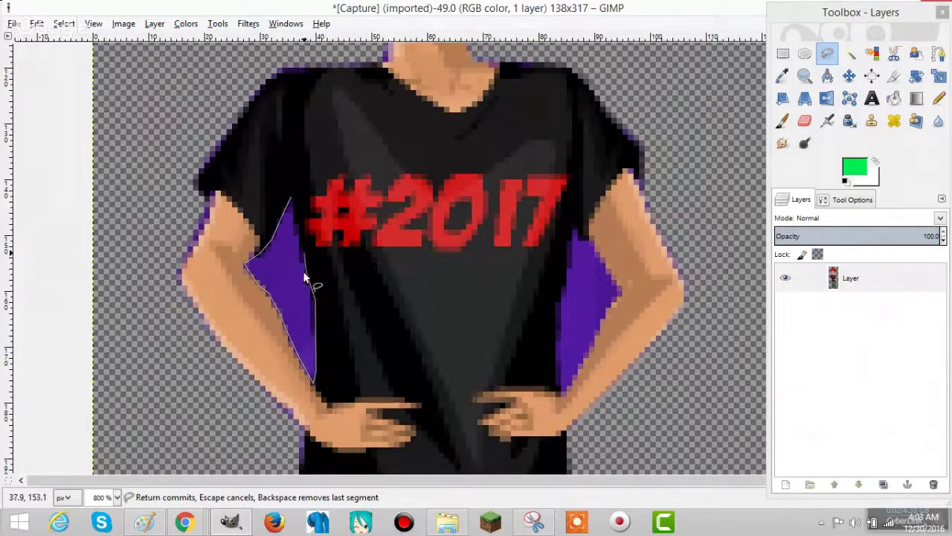
pyautogui.click(290, 202)
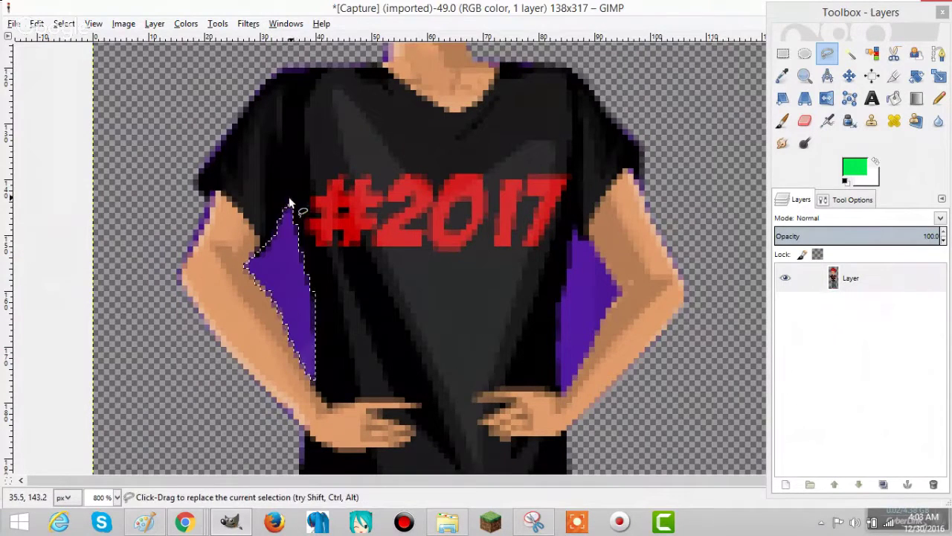
pyautogui.click(805, 123)
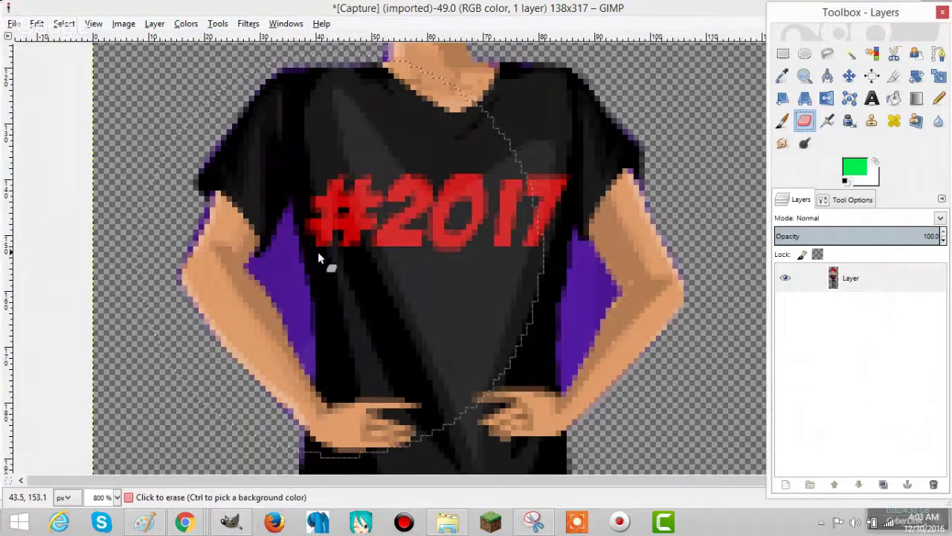
pyautogui.click(317, 251)
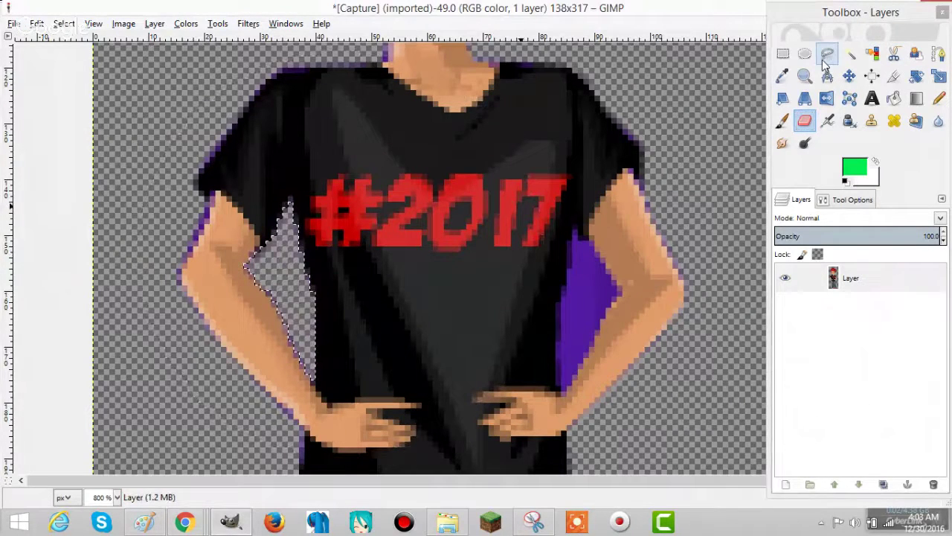
# Outline the purple gap between the shirt and the right-hand arm with Free Select and erase the selected area.
pyautogui.click(826, 58)
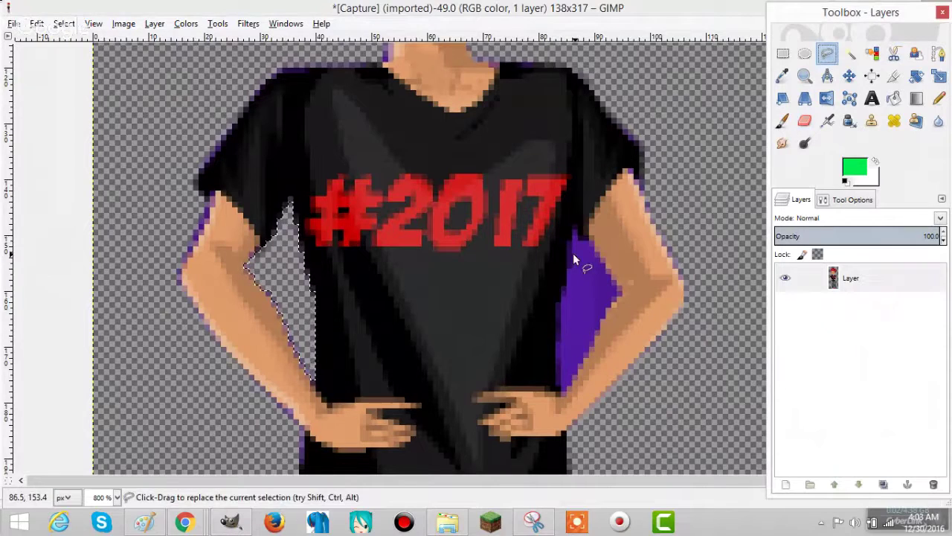
pyautogui.click(572, 227)
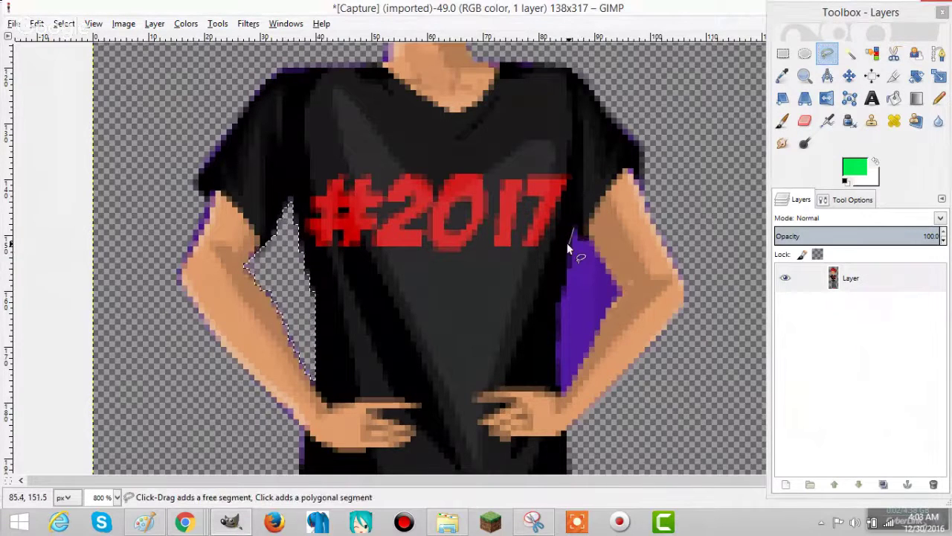
pyautogui.click(567, 242)
pyautogui.click(566, 290)
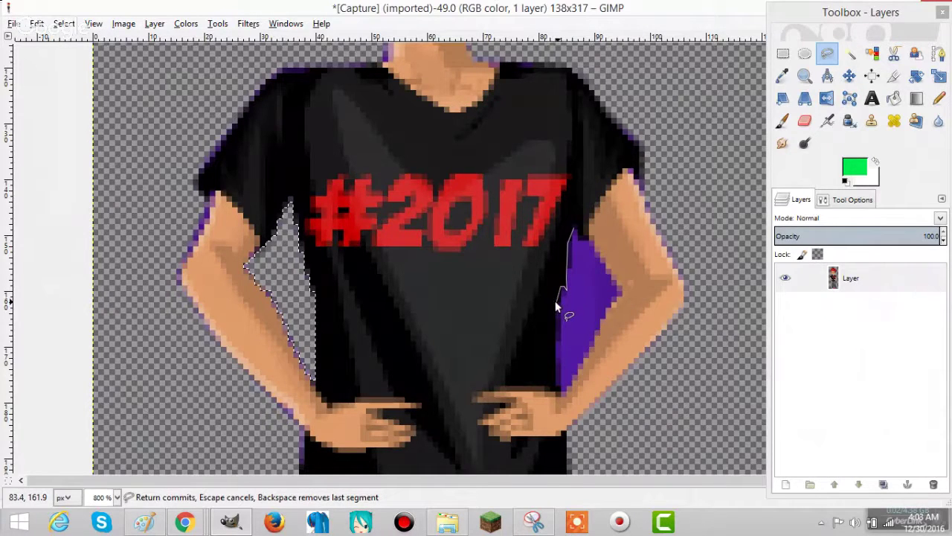
pyautogui.click(553, 311)
pyautogui.click(561, 392)
pyautogui.click(621, 293)
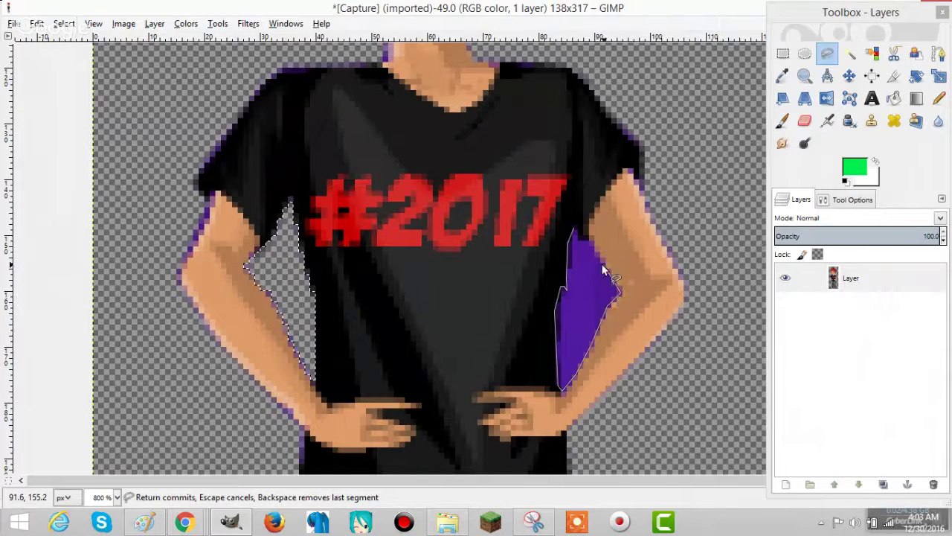
pyautogui.click(604, 266)
pyautogui.click(585, 237)
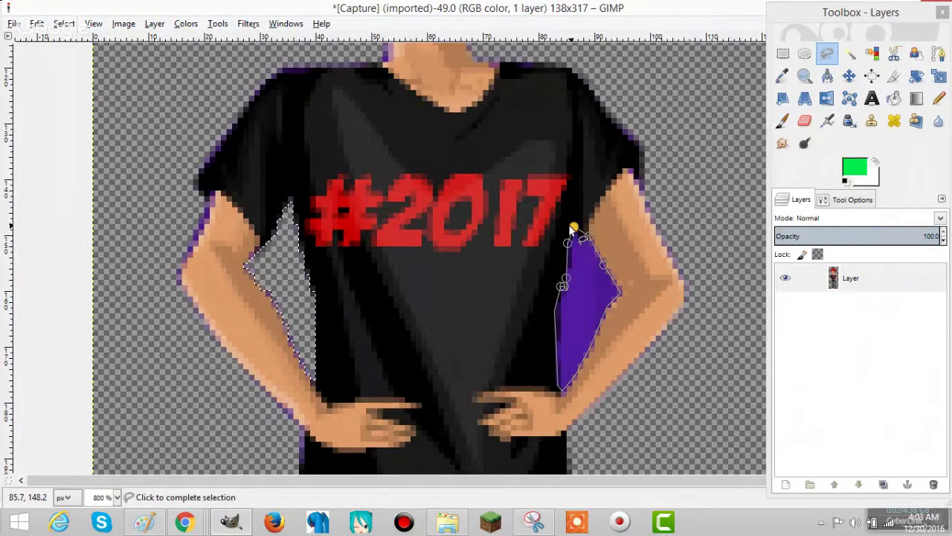
pyautogui.click(572, 230)
pyautogui.click(805, 121)
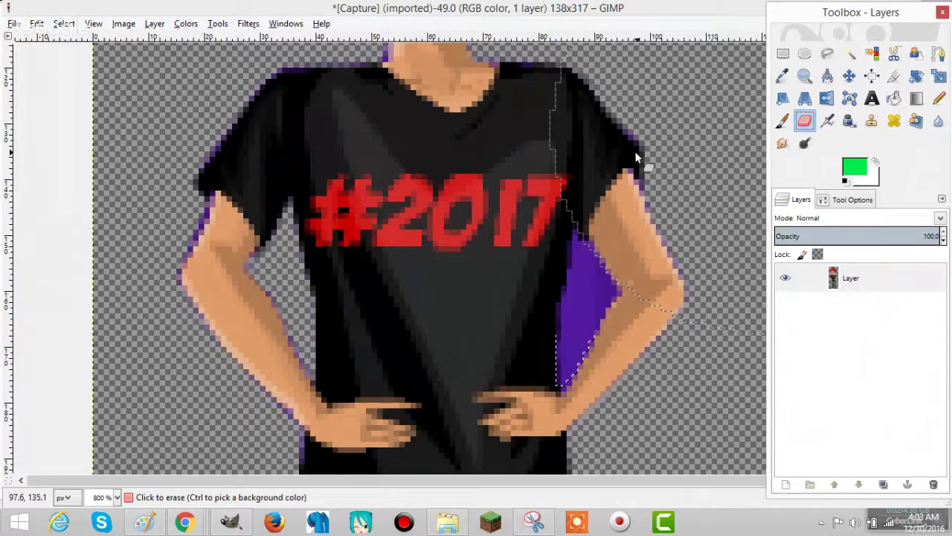
# Outline the dark purple patch under the loose strand on top of the hair with Free Select and erase it.
pyautogui.scroll(5, 373, 376)
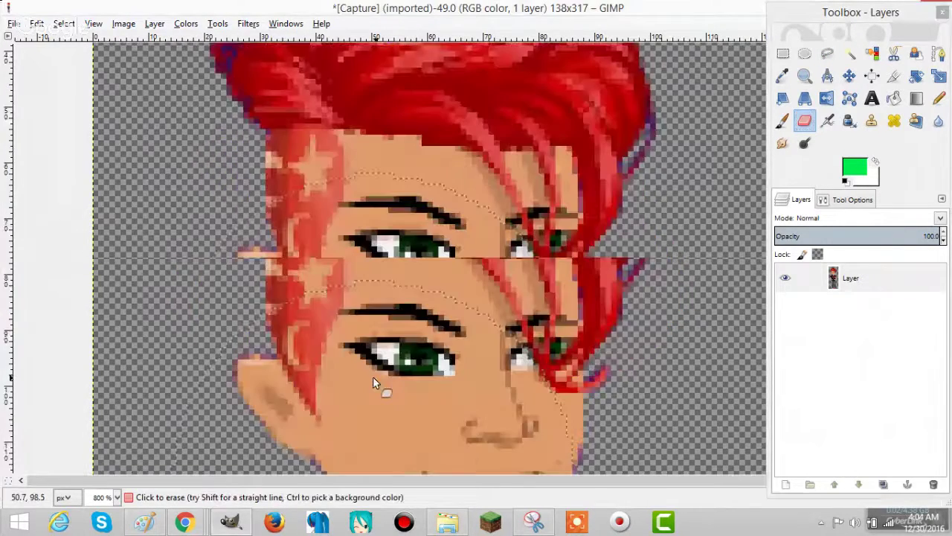
pyautogui.scroll(-8, 473, 352)
pyautogui.scroll(-1, 473, 357)
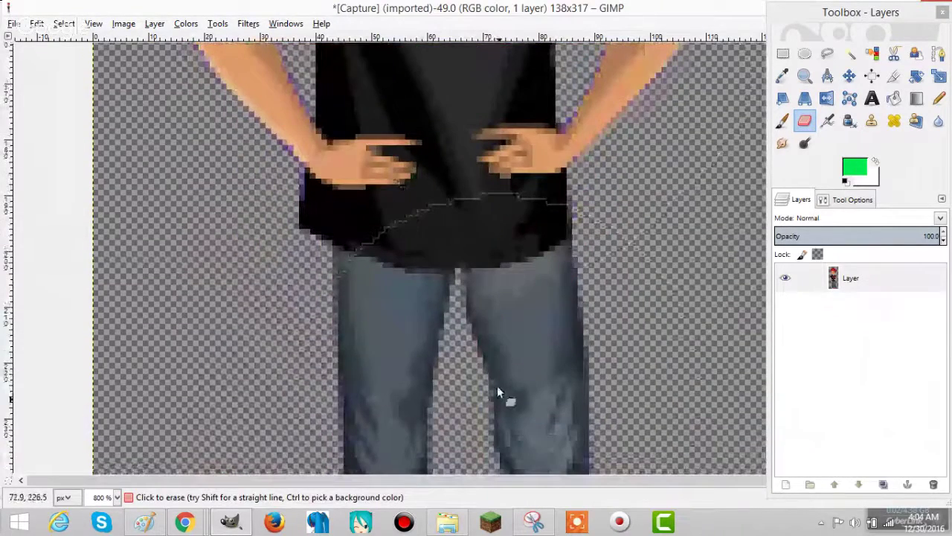
pyautogui.scroll(10, 497, 386)
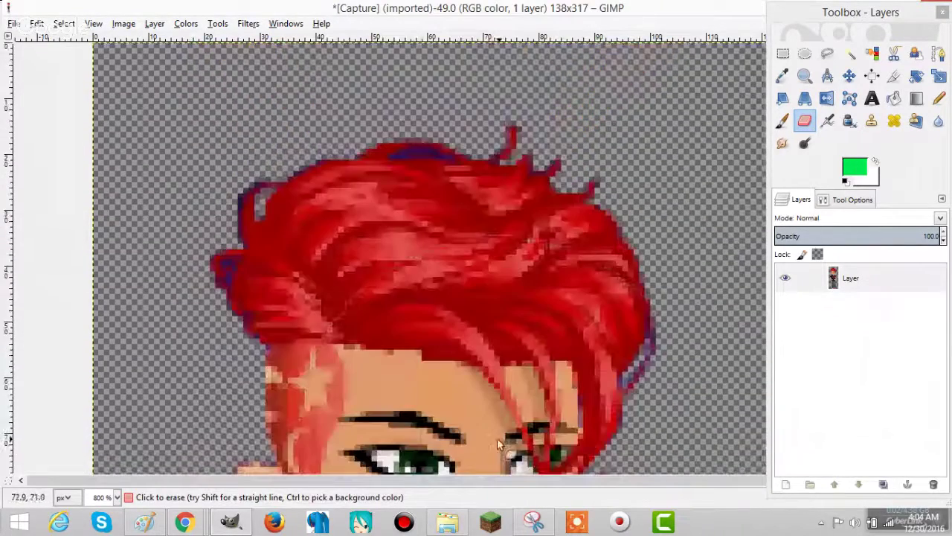
pyautogui.click(827, 53)
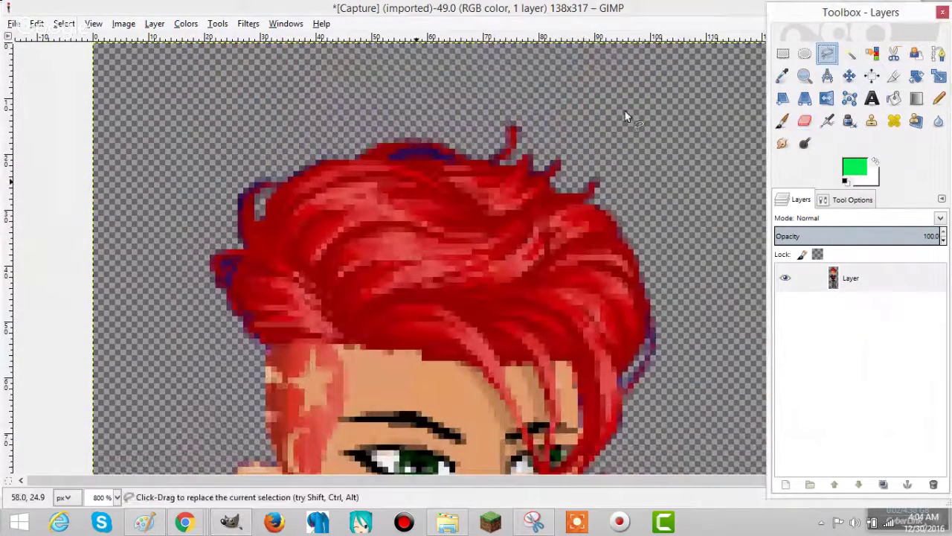
pyautogui.click(389, 155)
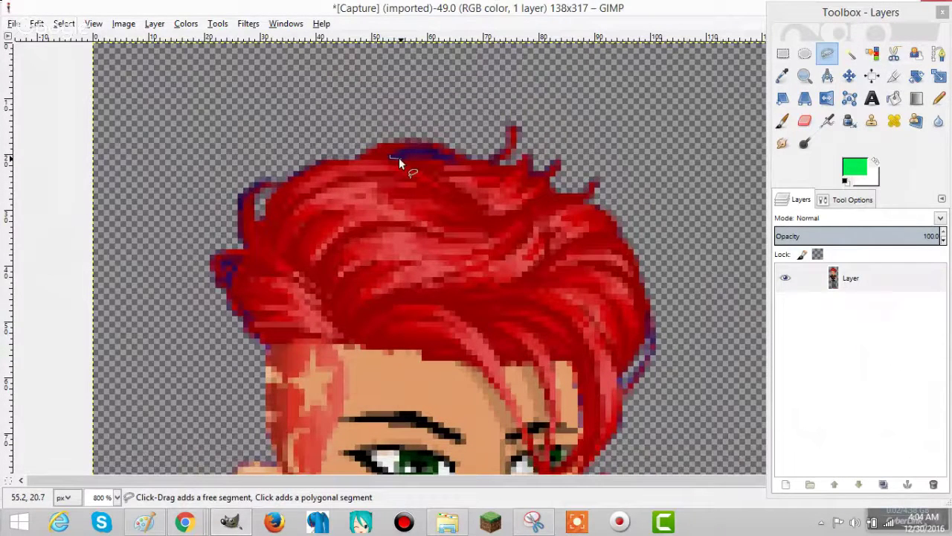
pyautogui.click(407, 155)
pyautogui.click(407, 153)
pyautogui.click(434, 153)
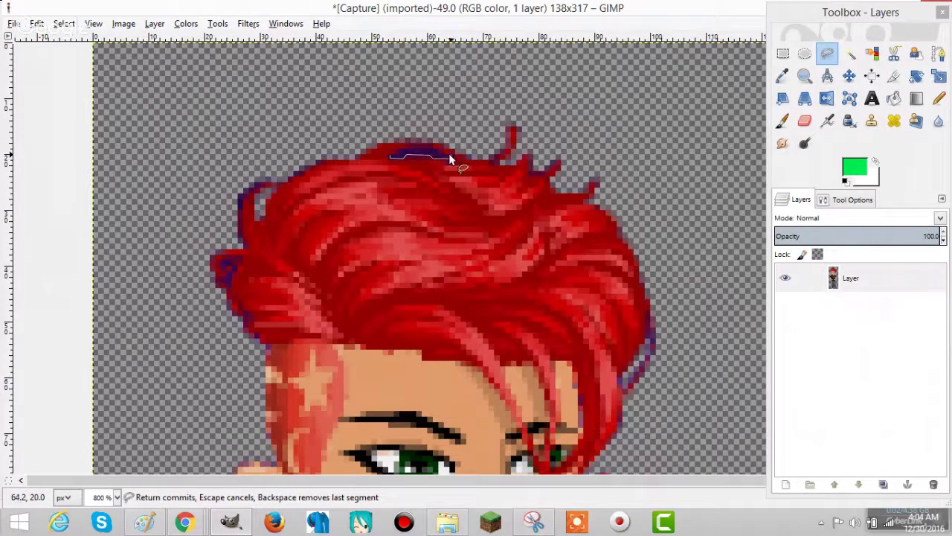
pyautogui.click(449, 157)
pyautogui.press('Return')
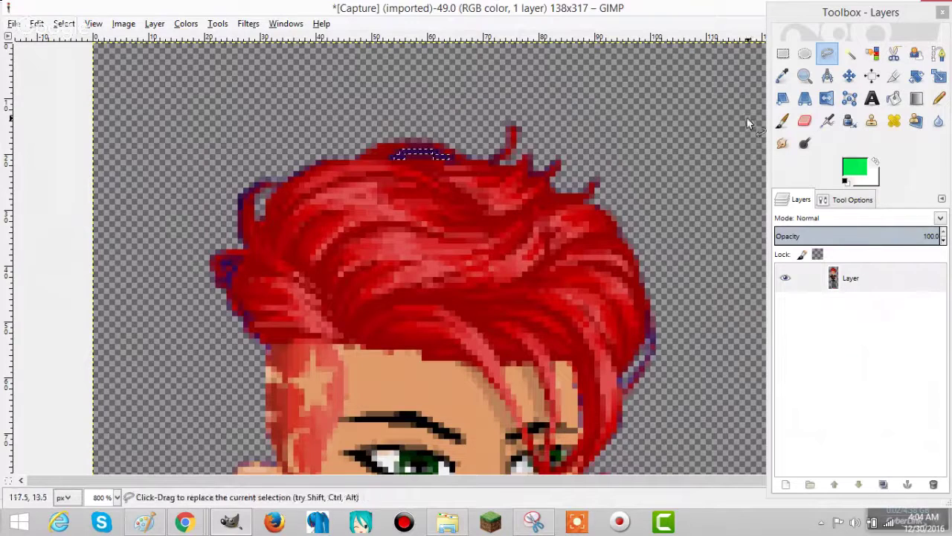
pyautogui.click(805, 120)
pyautogui.click(456, 178)
pyautogui.click(455, 181)
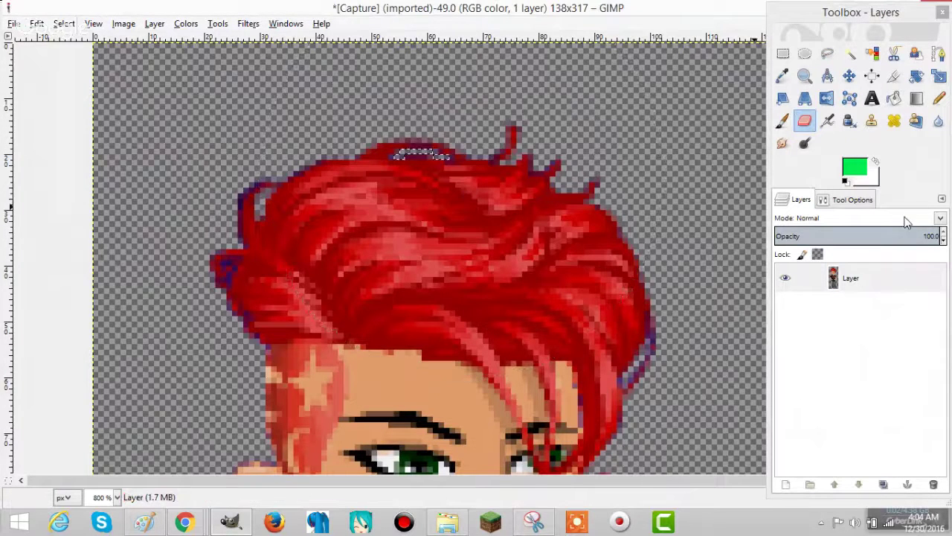
# Set the eraser size to 1 and clear the remaining selection on the hair before continuing with the eraser.
pyautogui.click(849, 199)
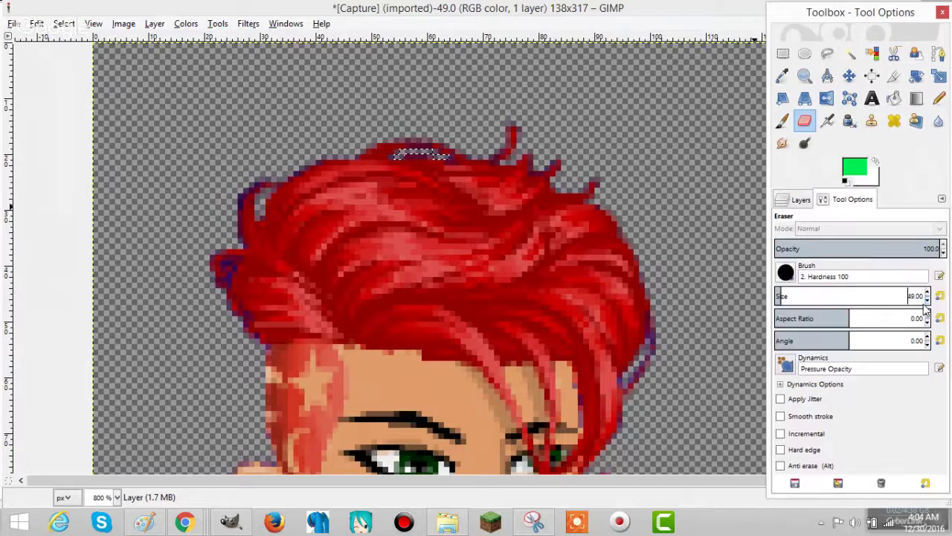
pyautogui.click(222, 262)
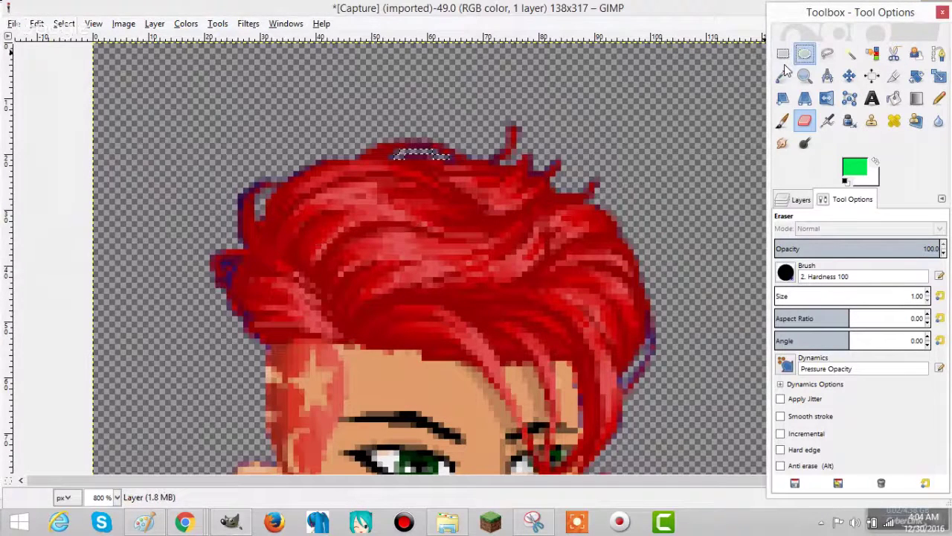
pyautogui.click(804, 55)
pyautogui.click(804, 120)
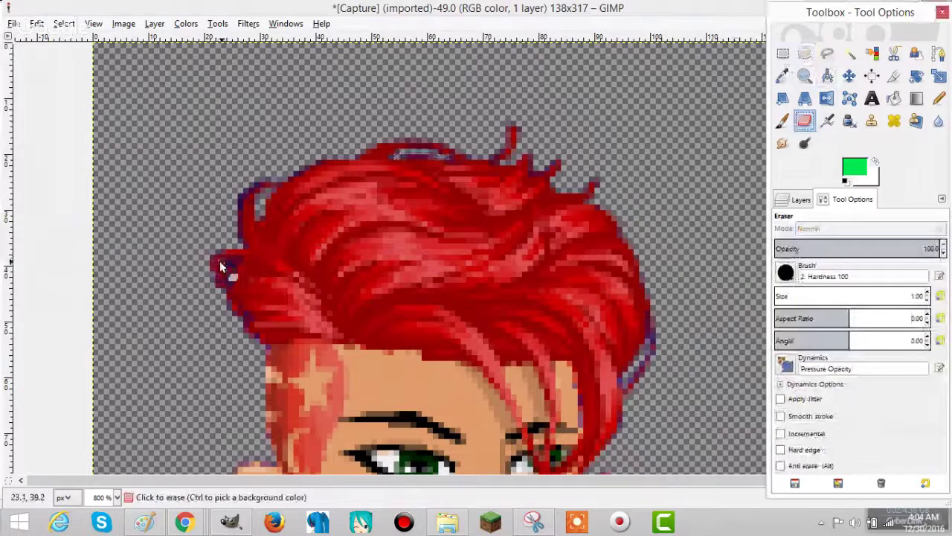
# Erase the purple pixels inside the small curl on the left-hand side of the hair.
pyautogui.press('shift')
pyautogui.keyDown('shift'); pyautogui.click(228, 262); pyautogui.keyUp('shift')
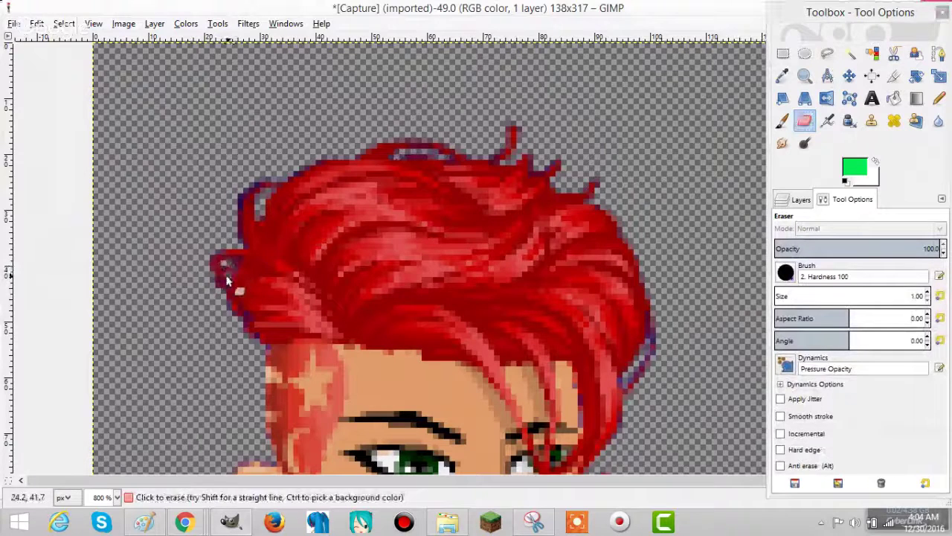
pyautogui.keyDown('shift'); pyautogui.click(227, 287); pyautogui.keyUp('shift')
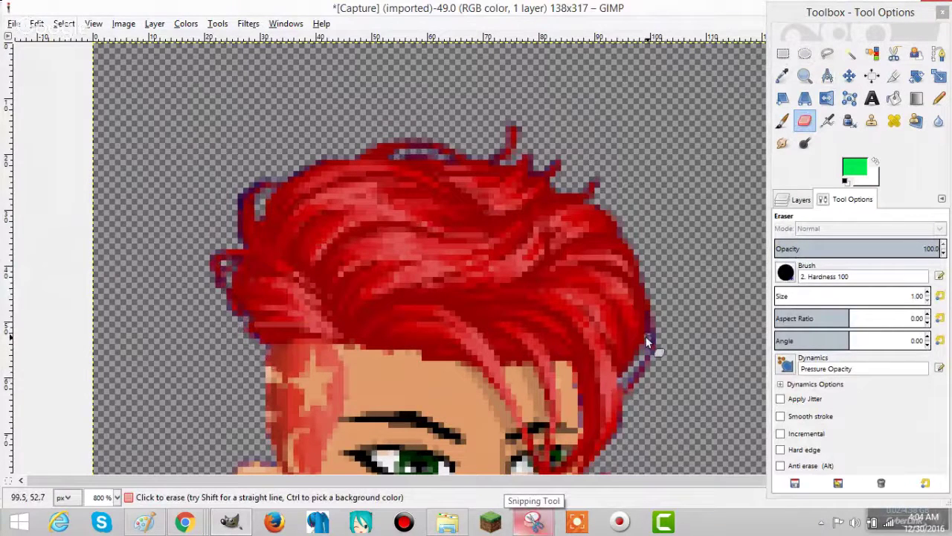
# Erase the purple fringe along the jaw, neck and shirt shoulder on the character's left-hand side in the image.
pyautogui.scroll(-5, 697, 275)
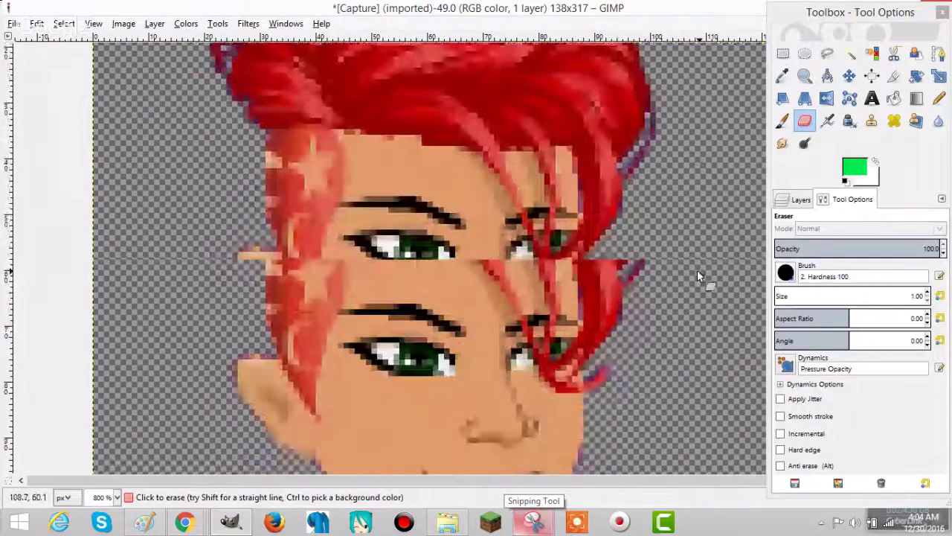
pyautogui.scroll(-5, 697, 269)
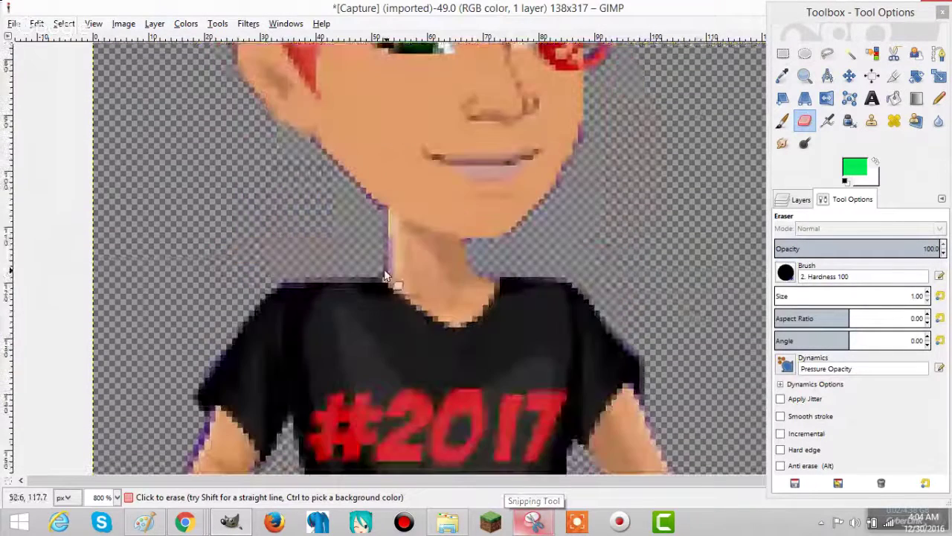
pyautogui.press('shift')
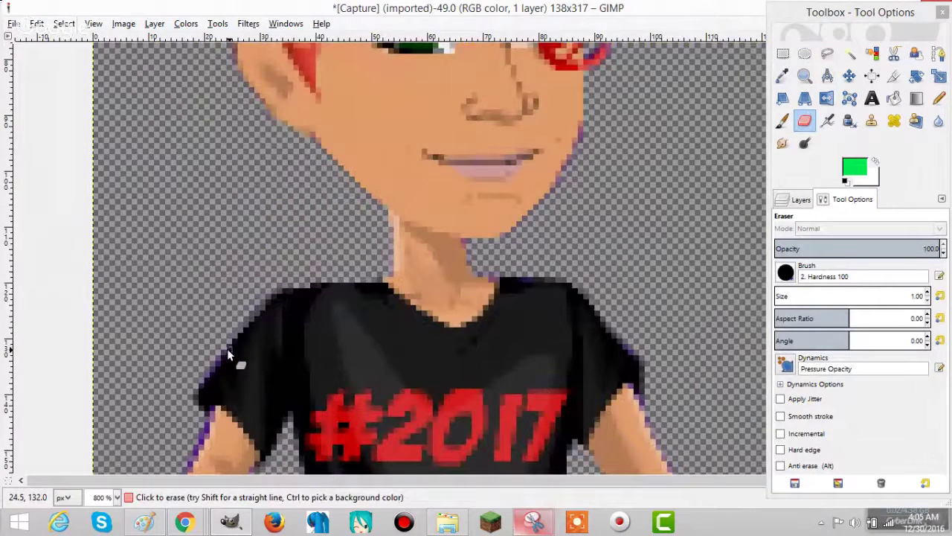
pyautogui.keyDown('shift'); pyautogui.click(261, 299); pyautogui.keyUp('shift')
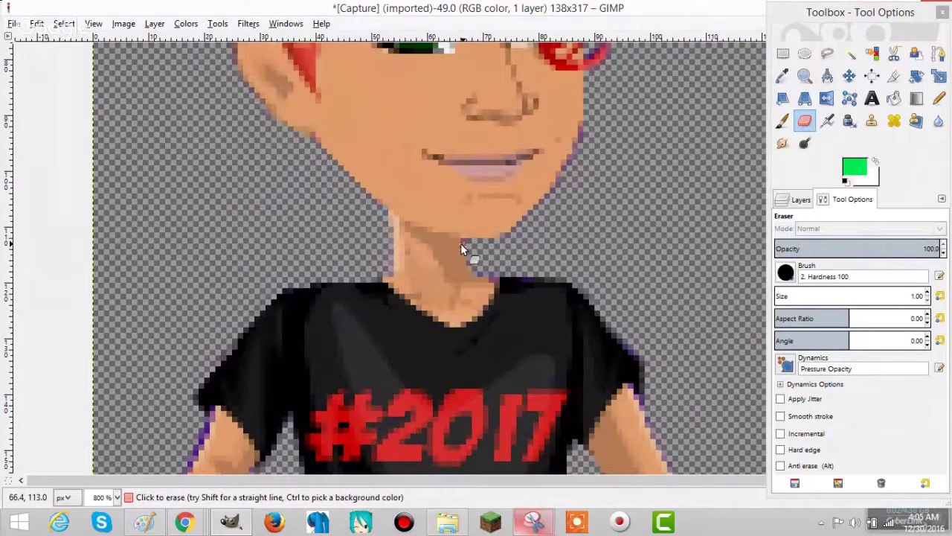
# Erase the purple fringe along the neck and shirt shoulder on the right-hand side in straight eraser strokes.
pyautogui.moveTo(461, 239); pyautogui.dragTo(498, 274)
pyautogui.keyDown('shift'); pyautogui.click(576, 280); pyautogui.keyUp('shift')
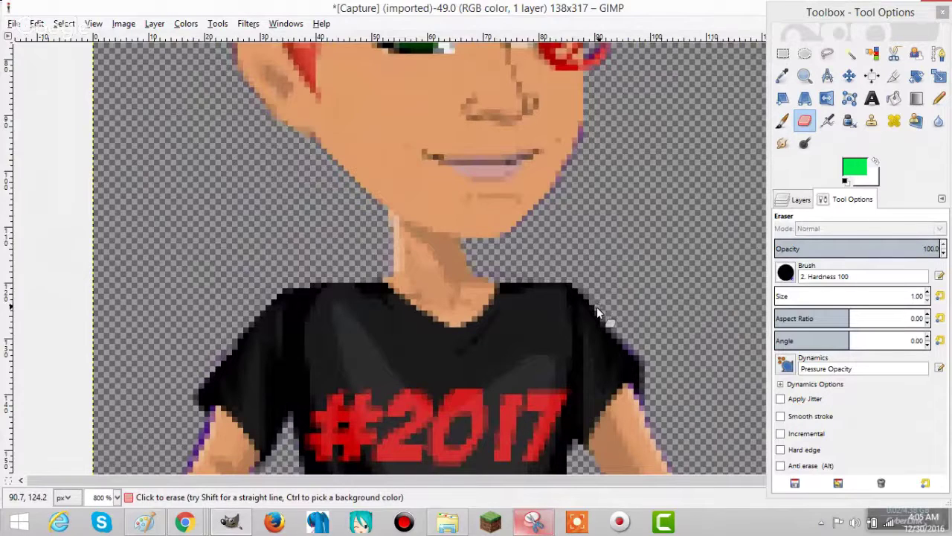
pyautogui.press('shift')
pyautogui.keyDown('shift'); pyautogui.click(584, 291); pyautogui.keyUp('shift')
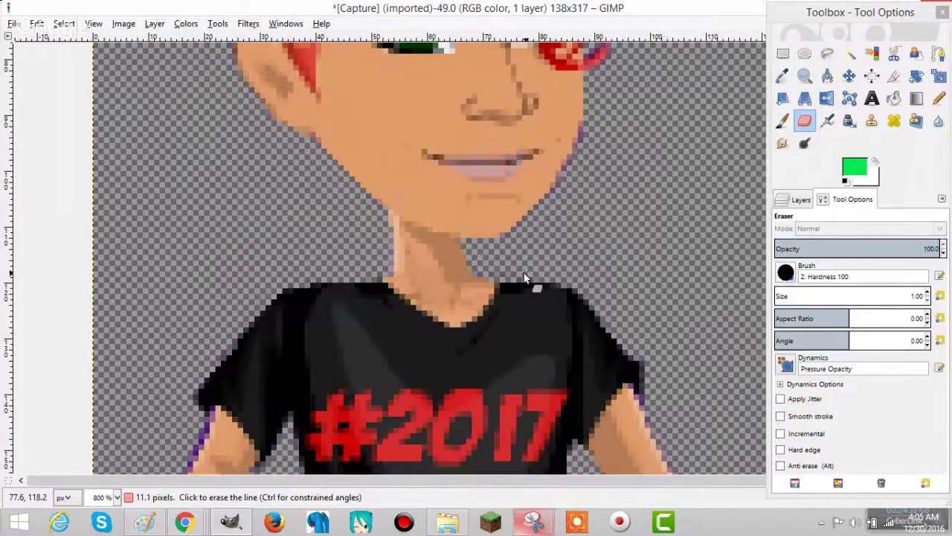
# Erase the purple fringe along the outer edge of the upper arm and the inner edge of the forearm on the left-hand side.
pyautogui.scroll(-5, 484, 273)
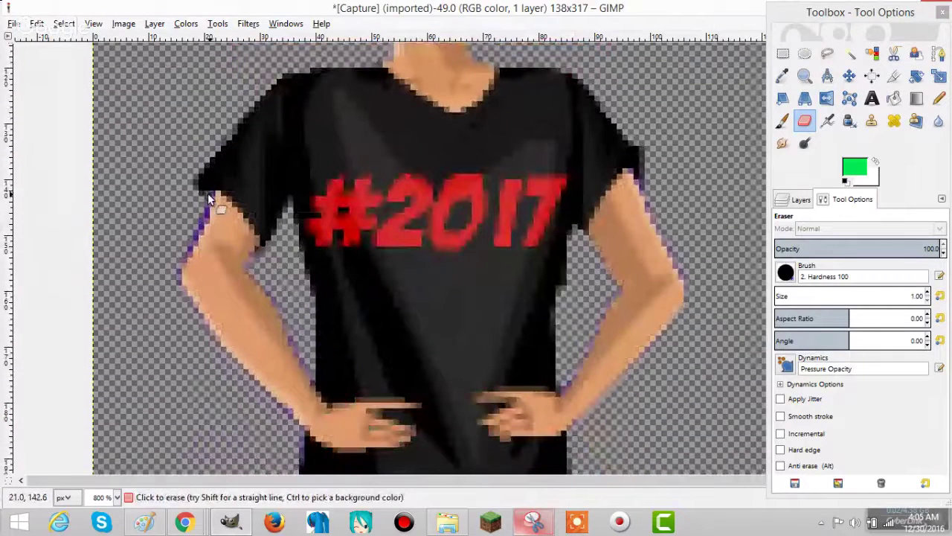
pyautogui.press('shift')
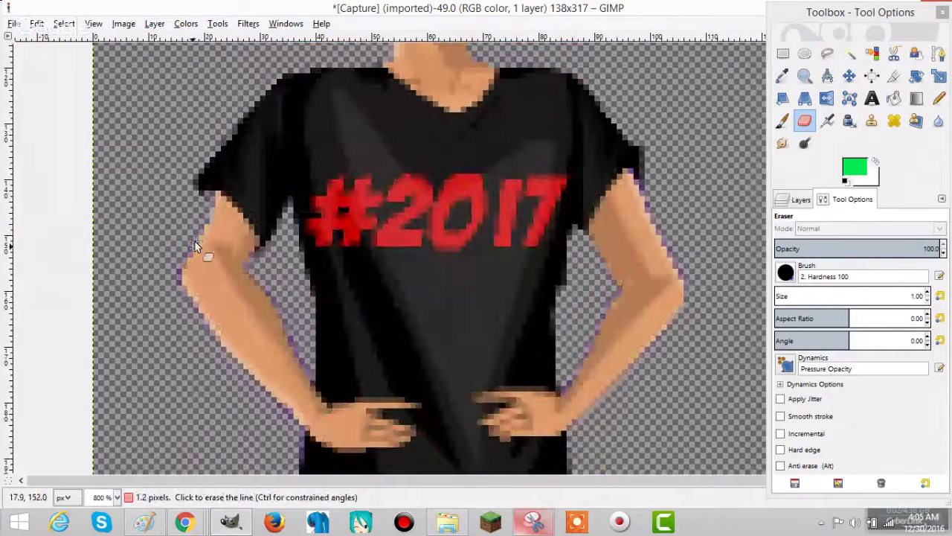
pyautogui.click(197, 323)
pyautogui.click(265, 283)
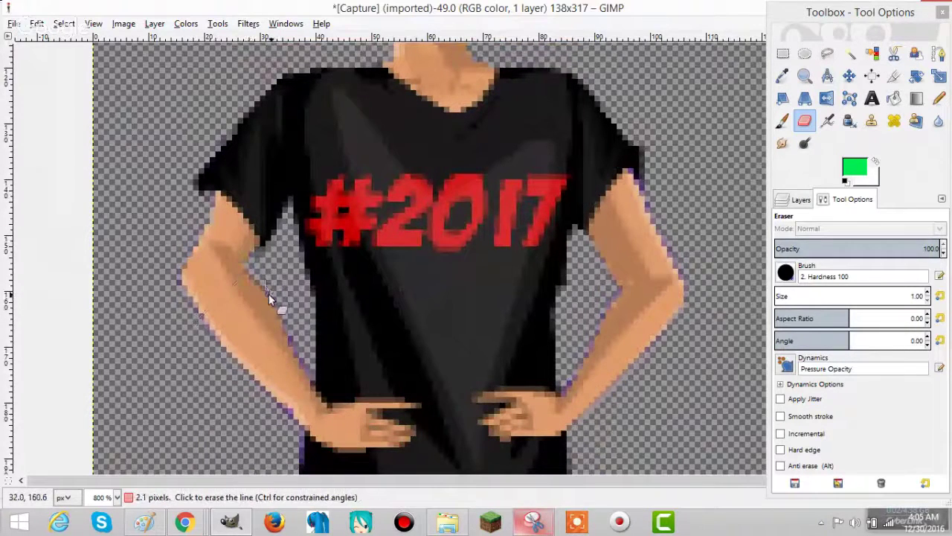
pyautogui.click(269, 293)
pyautogui.click(285, 323)
pyautogui.keyDown('shift'); pyautogui.click(289, 349); pyautogui.keyUp('shift')
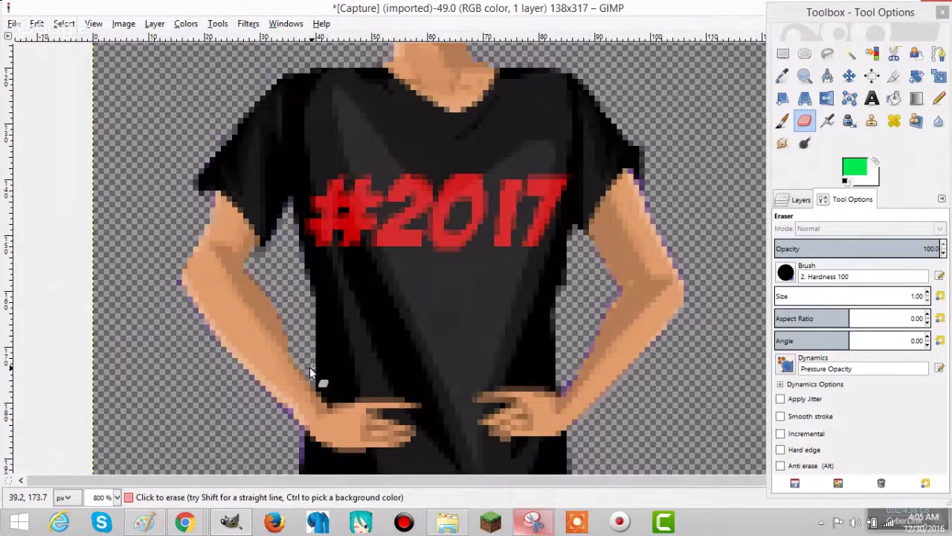
# Erase the purple fringe along the outer edge of the upper arm on the right-hand side, from sleeve to elbow.
pyautogui.scroll(-3, 310, 367)
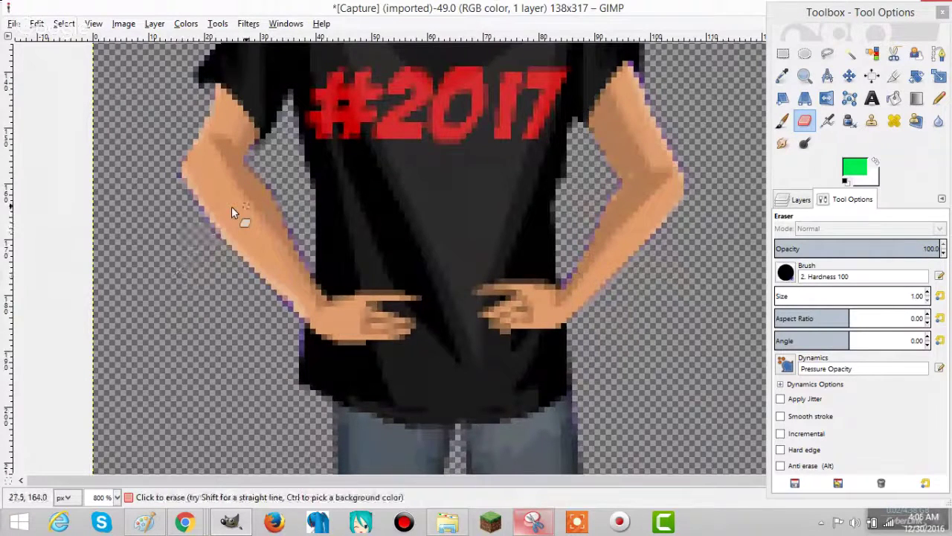
pyautogui.scroll(3, 648, 170)
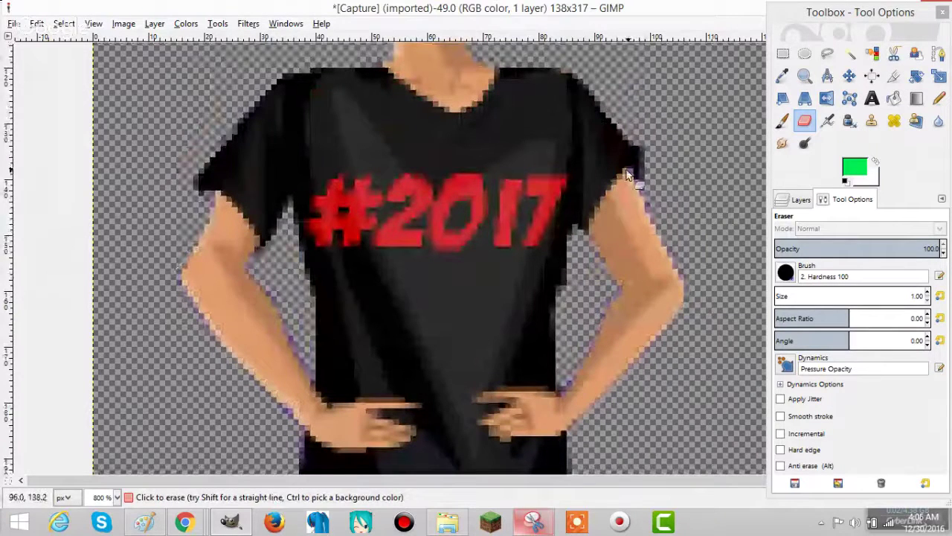
pyautogui.keyDown('shift'); pyautogui.click(685, 289); pyautogui.keyUp('shift')
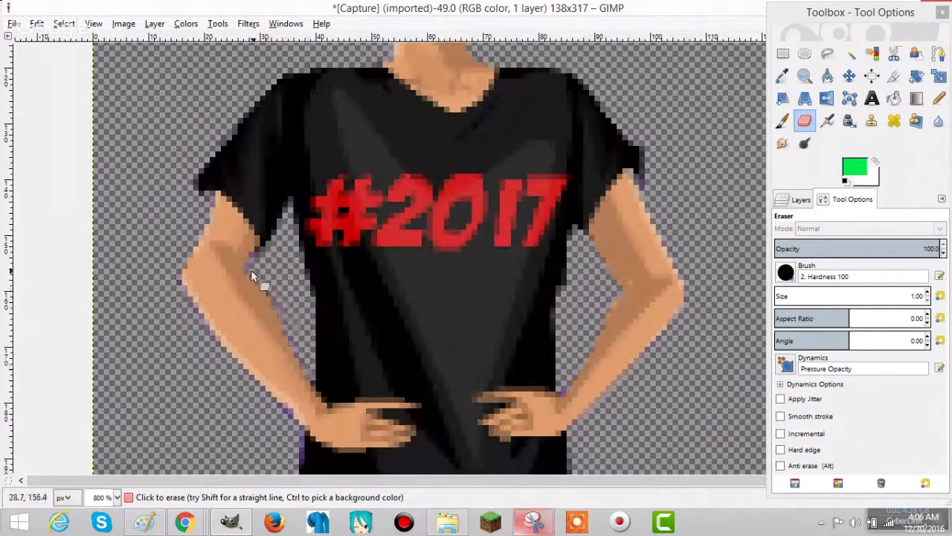
# Undo the last eraser stroke and erase the purple fringe along the inner edge of the left-hand forearm in short straight strokes.
pyautogui.press('ctrl')
pyautogui.hotkey('ctrl', 'z')
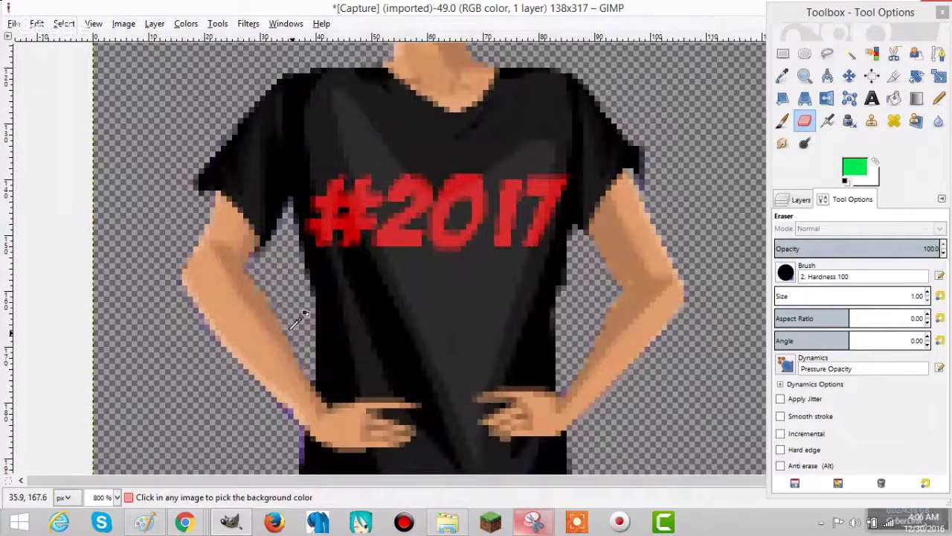
pyautogui.press('shift')
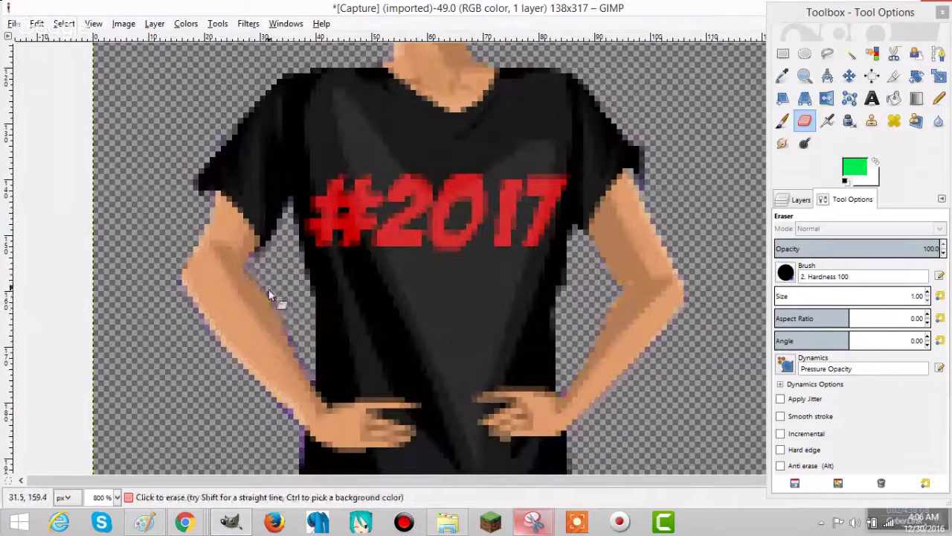
pyautogui.click(266, 291)
pyautogui.press('shift')
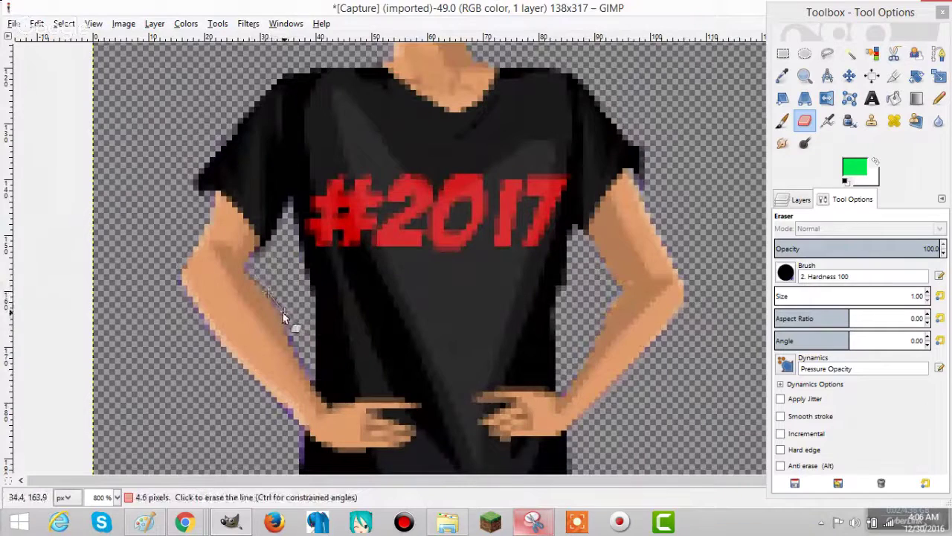
pyautogui.click(282, 316)
pyautogui.click(278, 303)
pyautogui.press('shift')
pyautogui.click(285, 340)
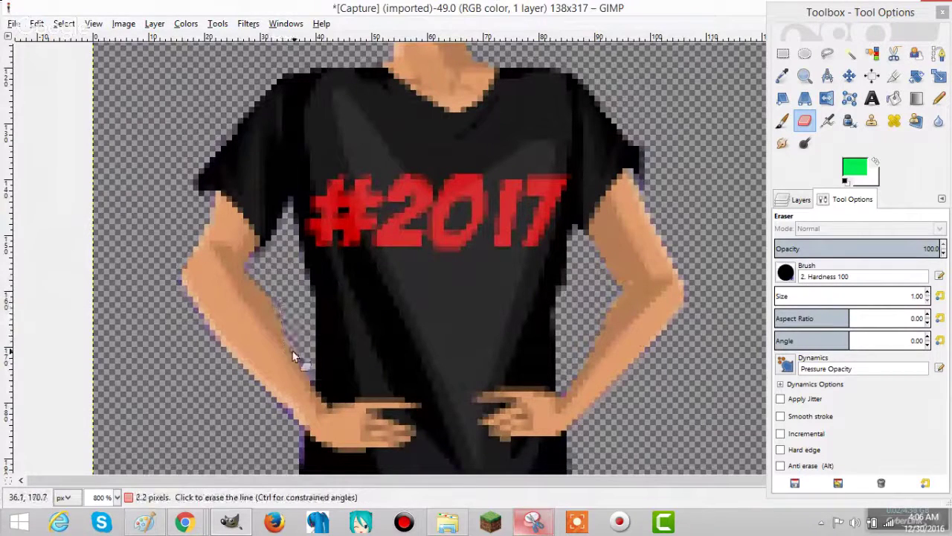
pyautogui.keyDown('shift'); pyautogui.click(295, 354); pyautogui.keyUp('shift')
pyautogui.keyDown('shift'); pyautogui.click(305, 371); pyautogui.keyUp('shift')
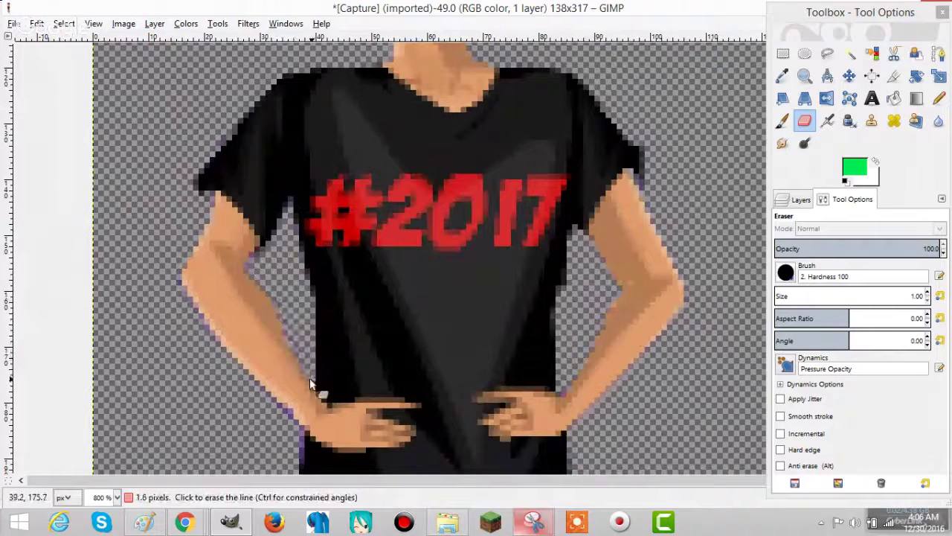
# Erase the purple fringe along the outer edge of the left-hand forearm from the elbow to the wrist.
pyautogui.click(179, 289)
pyautogui.press('shift')
pyautogui.click(220, 346)
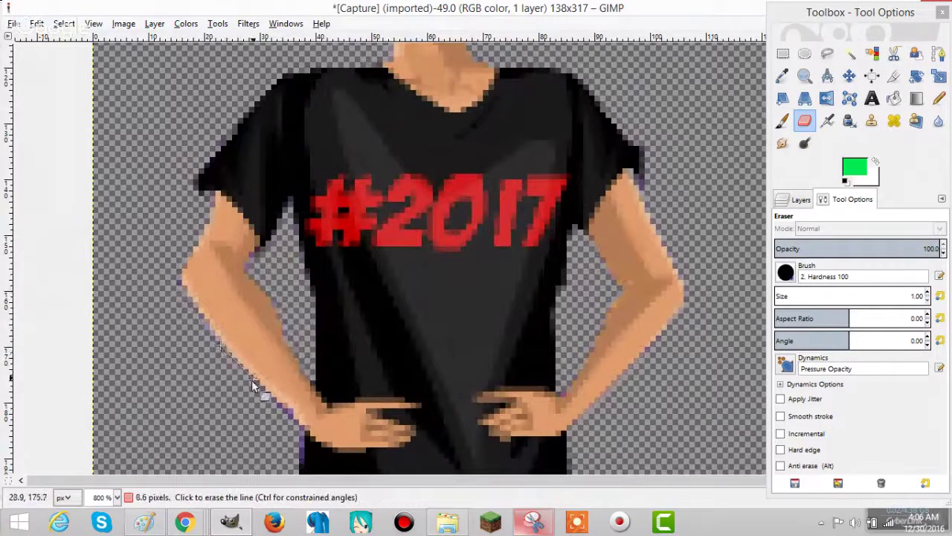
pyautogui.click(289, 413)
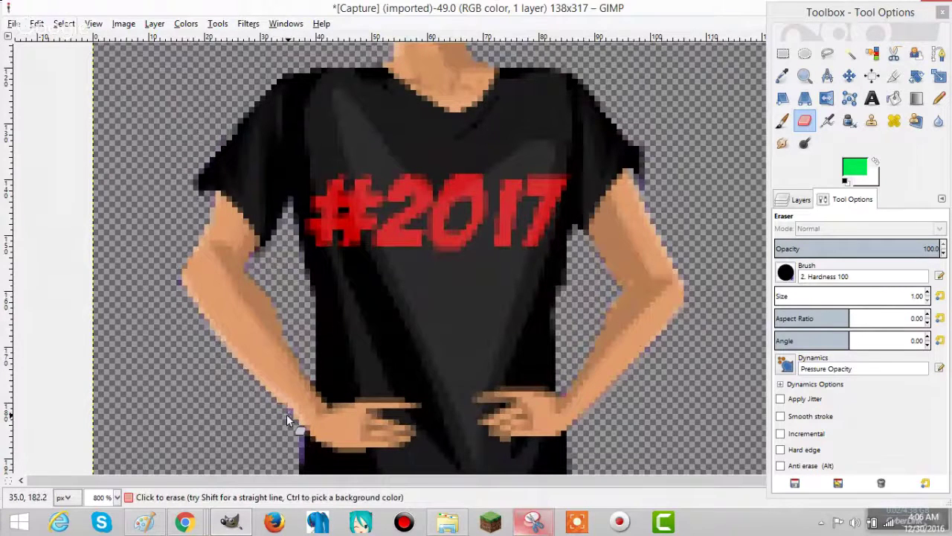
# Erase the purple fringe along the left-hand side of the shirt between the hand and the hem.
pyautogui.scroll(-3, 298, 409)
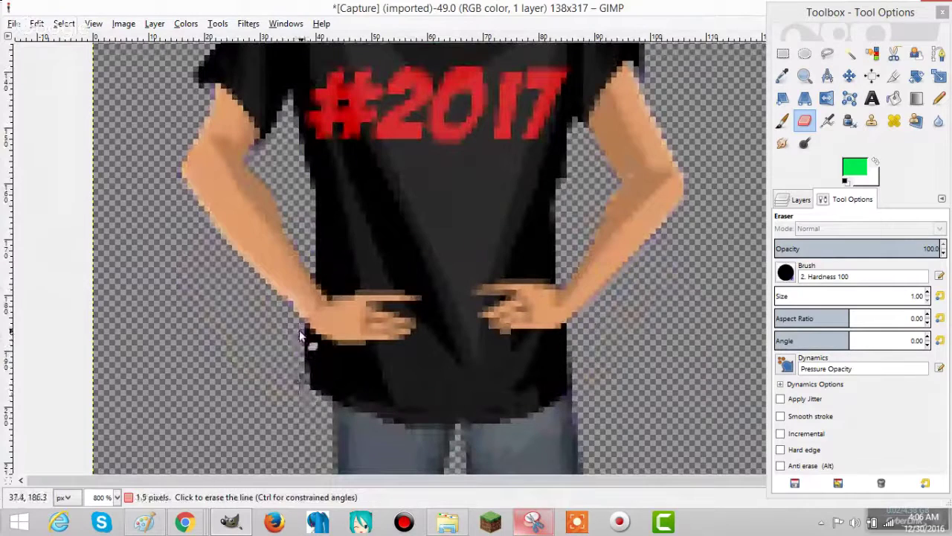
pyautogui.keyDown('shift'); pyautogui.click(296, 376); pyautogui.keyUp('shift')
pyautogui.press('ctrl')
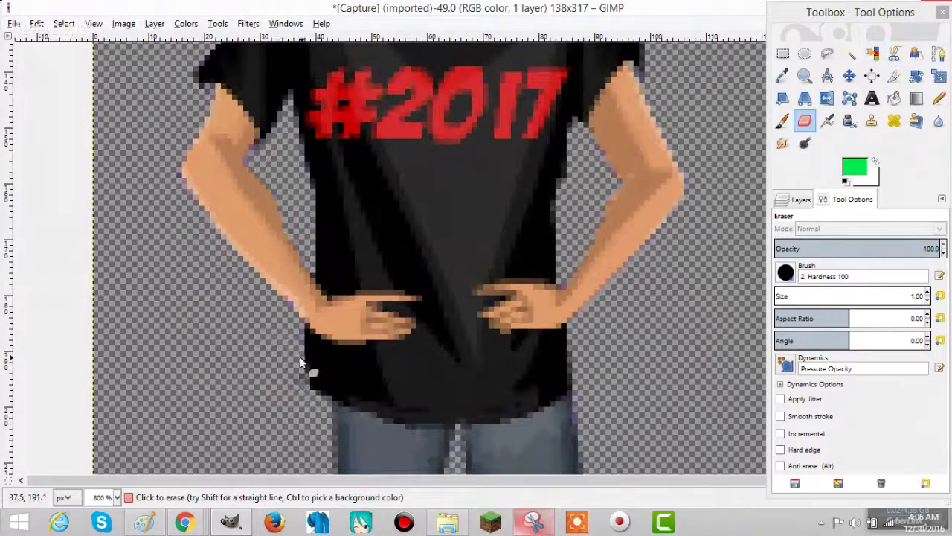
# Erase the purple fringe along the outer edge of the right-hand jeans leg.
pyautogui.scroll(-5, 300, 357)
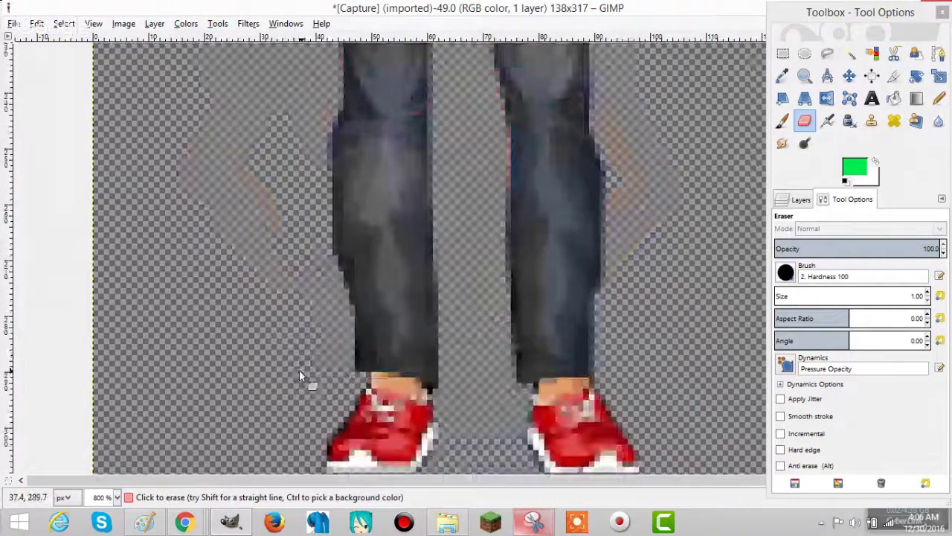
pyautogui.scroll(1, 416, 394)
pyautogui.moveTo(605, 394); pyautogui.dragTo(591, 161)
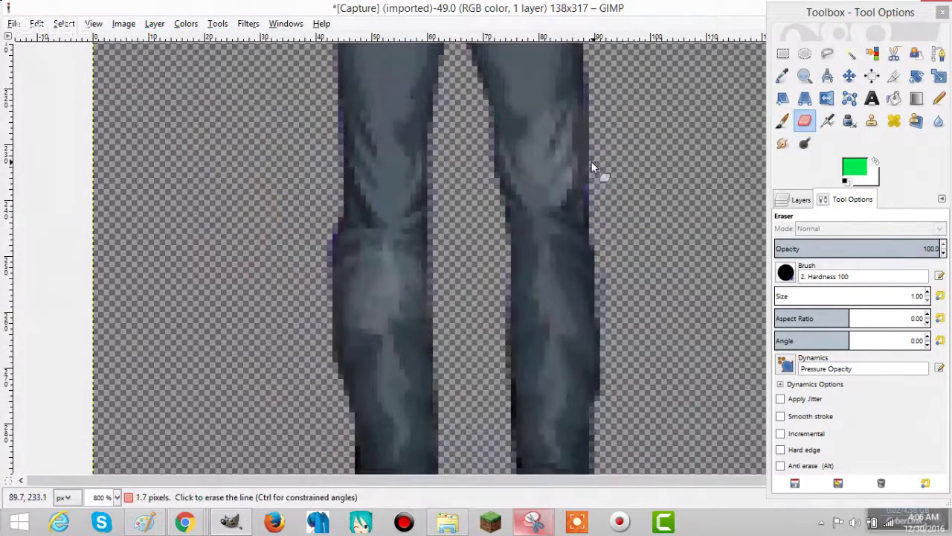
pyautogui.scroll(2, 591, 161)
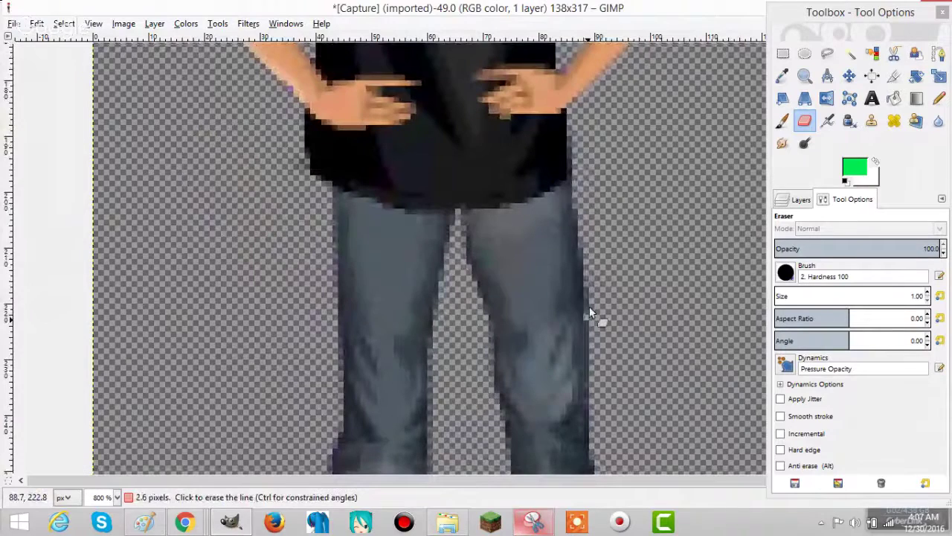
pyautogui.press('ctrl')
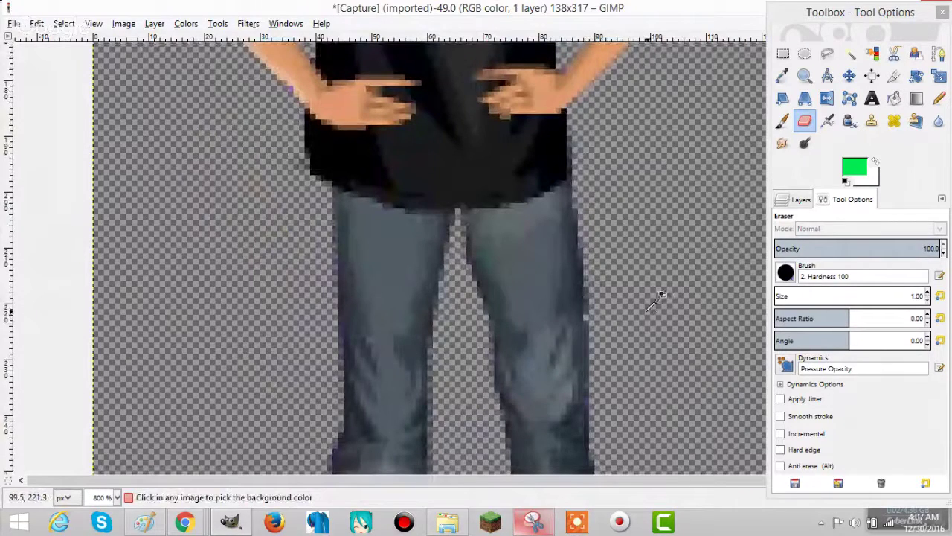
# Erase the purple pixels around the hair tip beside the cheek and along the jaw on the right-hand side.
pyautogui.scroll(5, 636, 302)
pyautogui.scroll(8, 640, 275)
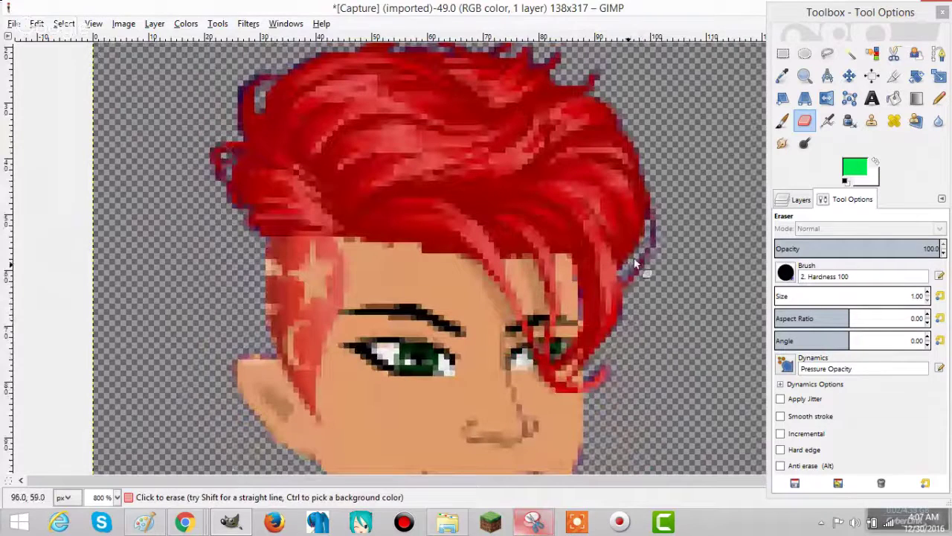
pyautogui.moveTo(613, 363); pyautogui.dragTo(604, 367)
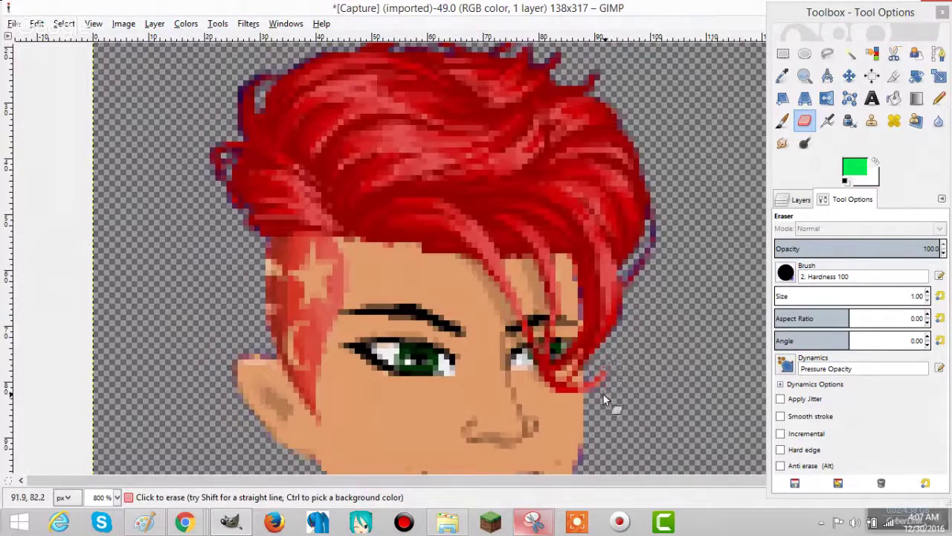
pyautogui.scroll(-3, 602, 393)
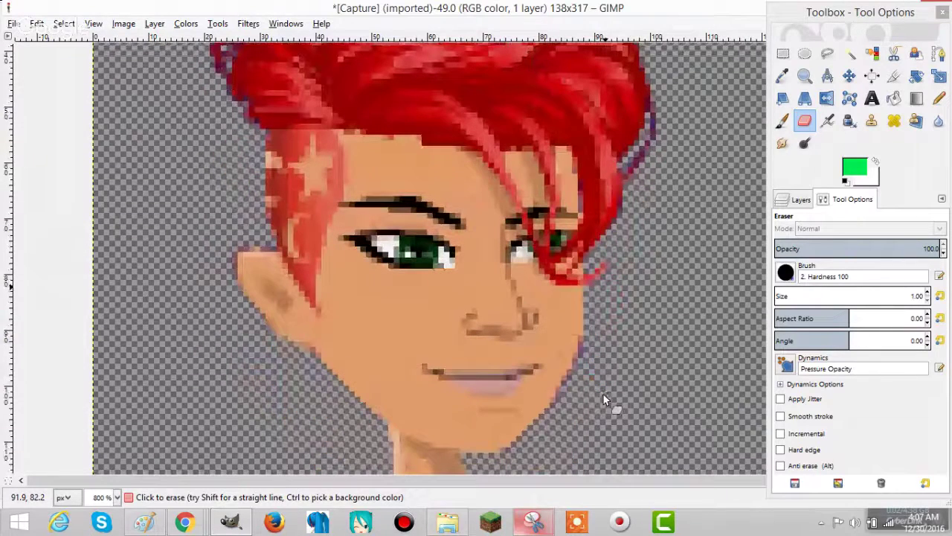
pyautogui.click(568, 380)
# Pick the face's skin tone and paint over the line below the mouth with the Pencil tool.
pyautogui.scroll(-3, 602, 427)
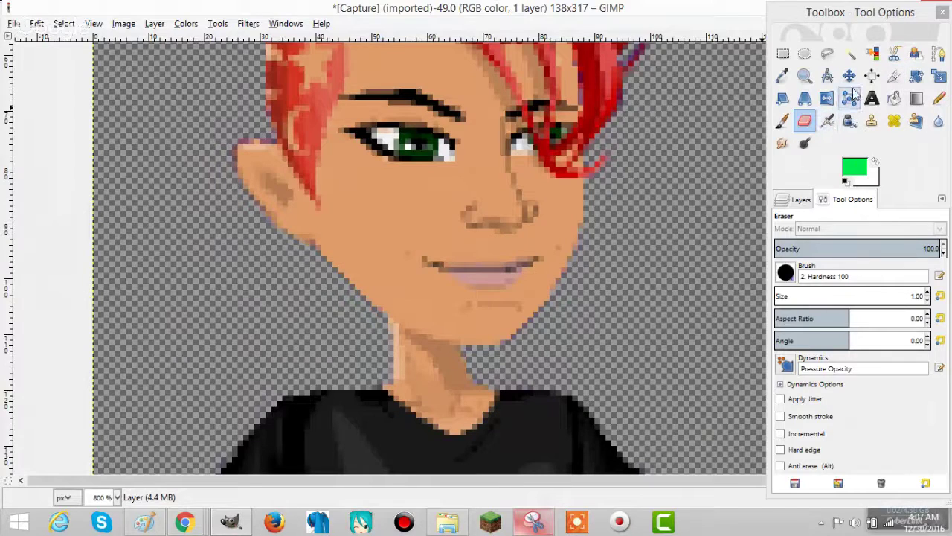
pyautogui.click(782, 75)
pyautogui.click(438, 295)
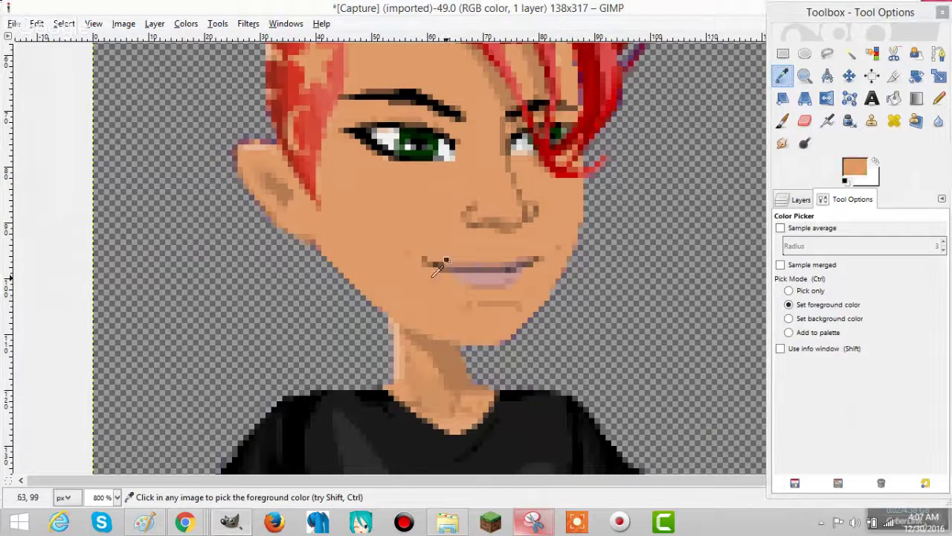
pyautogui.click(939, 97)
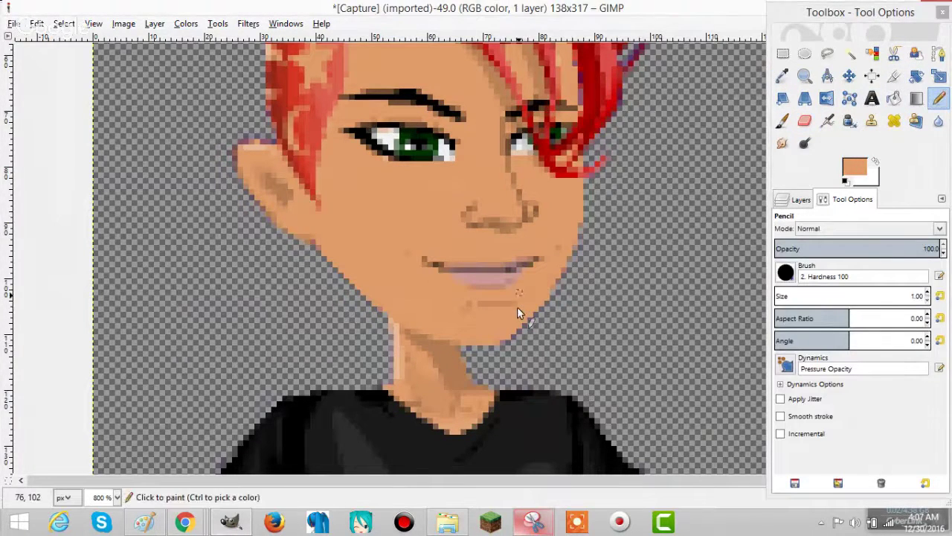
pyautogui.moveTo(518, 307); pyautogui.dragTo(480, 304)
pyautogui.click(464, 315)
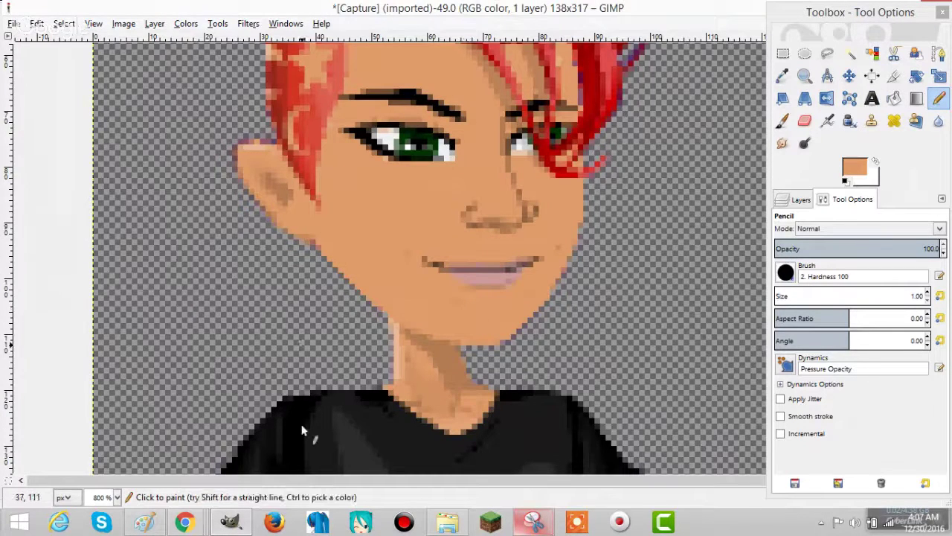
# Check the YouTube live stream and its chat in Chrome, and return to GIMP.
pyautogui.scroll(3, 301, 424)
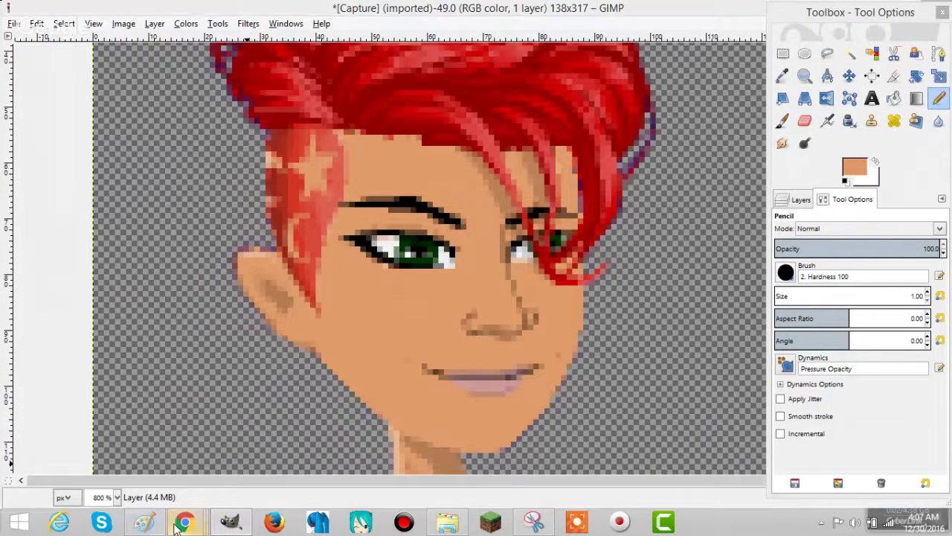
pyautogui.click(183, 524)
pyautogui.moveTo(224, 523)
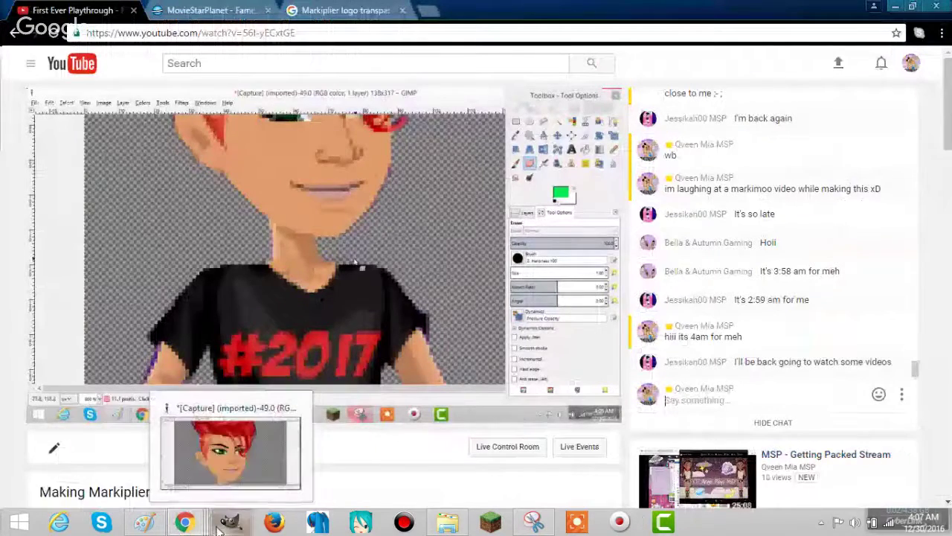
pyautogui.click(225, 524)
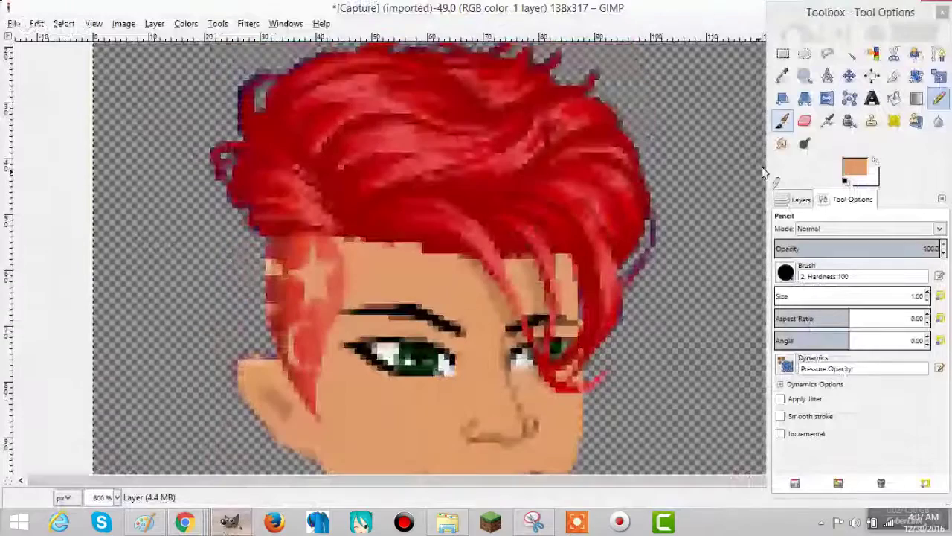
# Paint over the entire left-hand eyebrow with the skin tone using the Pencil tool.
pyautogui.scroll(-3, 579, 348)
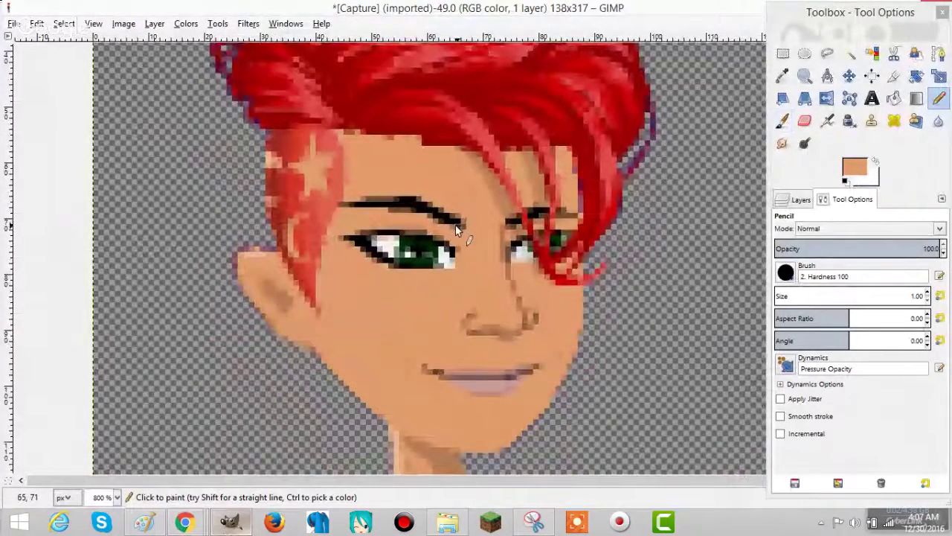
pyautogui.moveTo(456, 225)
pyautogui.mouseDown()
pyautogui.moveTo(414, 204)
pyautogui.moveTo(399, 214)
pyautogui.moveTo(404, 208)
pyautogui.moveTo(340, 210)
pyautogui.mouseUp()
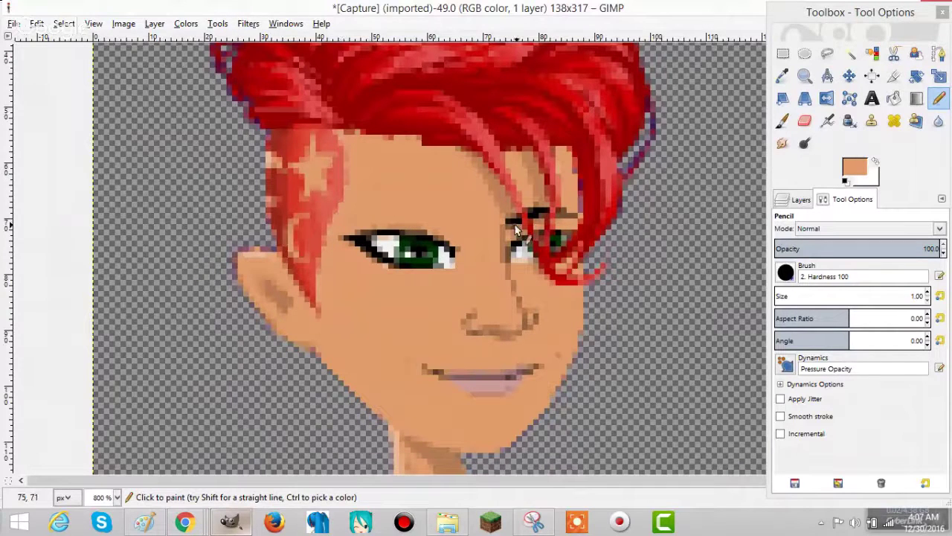
# Pick the shaded skin tone above the right-hand eyebrow and paint over its ends with the Pencil at size 2 and opacity 57.
pyautogui.click(783, 76)
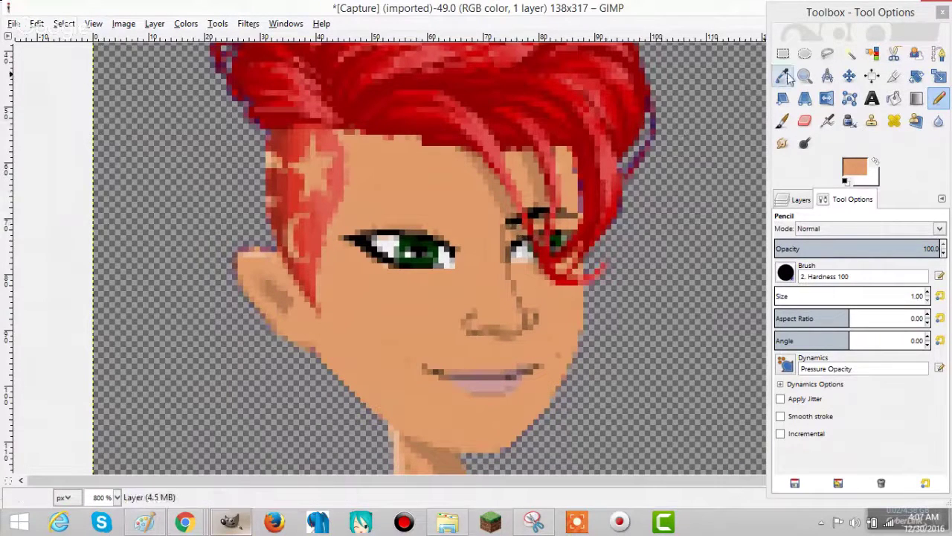
pyautogui.click(508, 203)
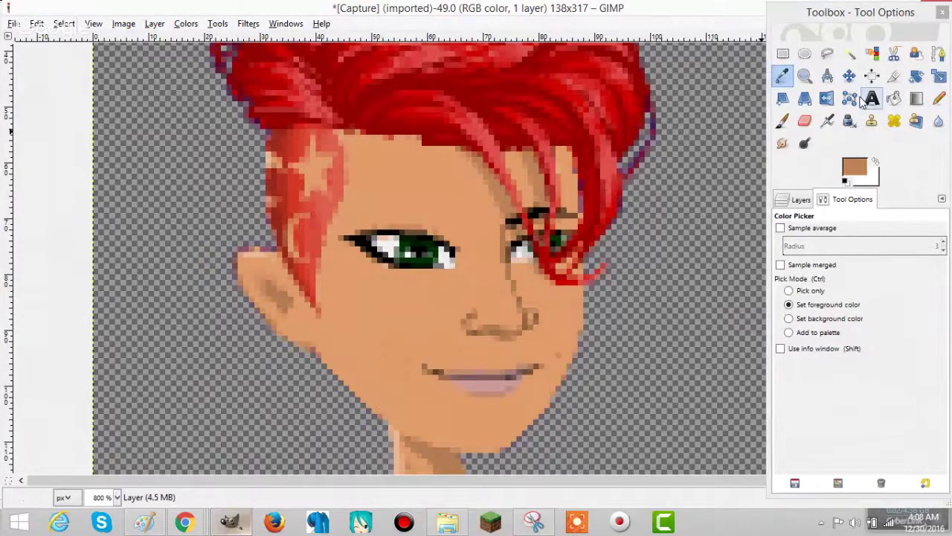
pyautogui.click(939, 98)
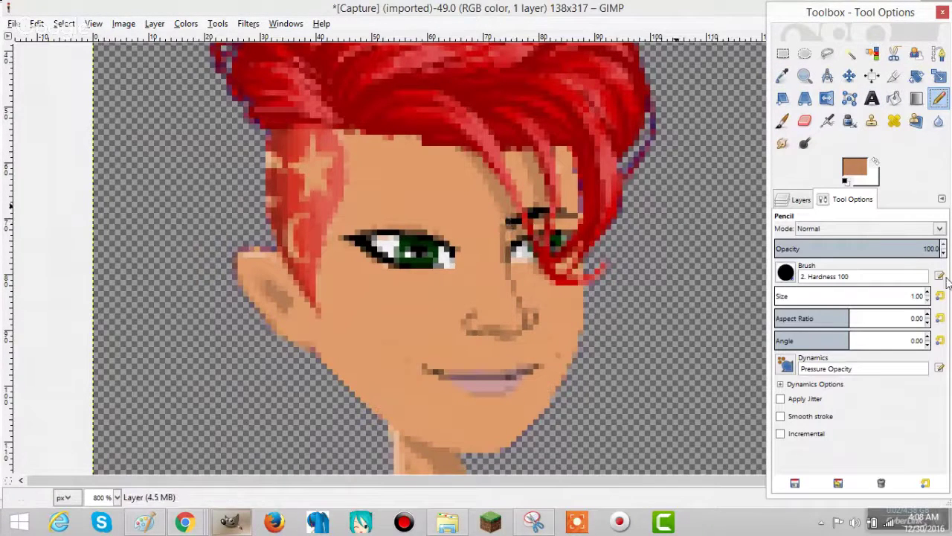
pyautogui.click(927, 293)
pyautogui.moveTo(925, 252); pyautogui.dragTo(925, 252)
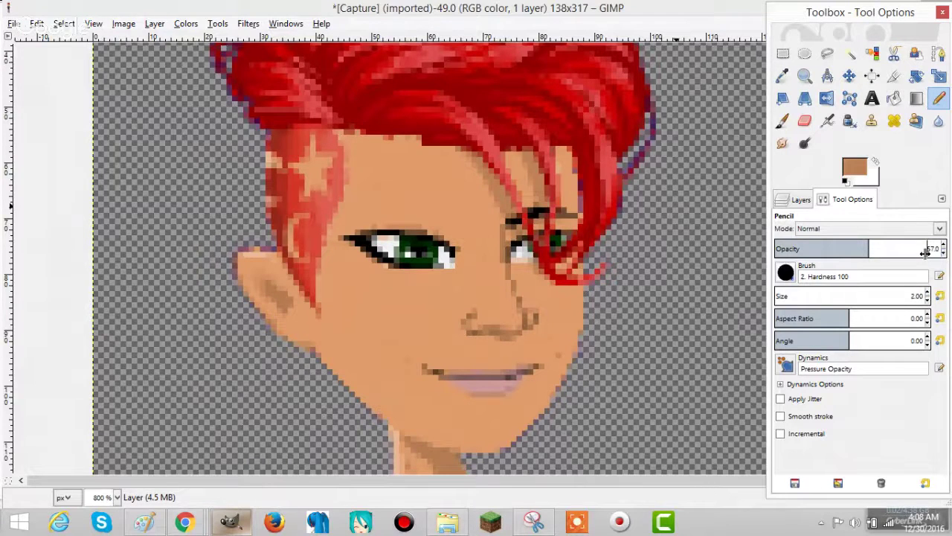
pyautogui.click(507, 221)
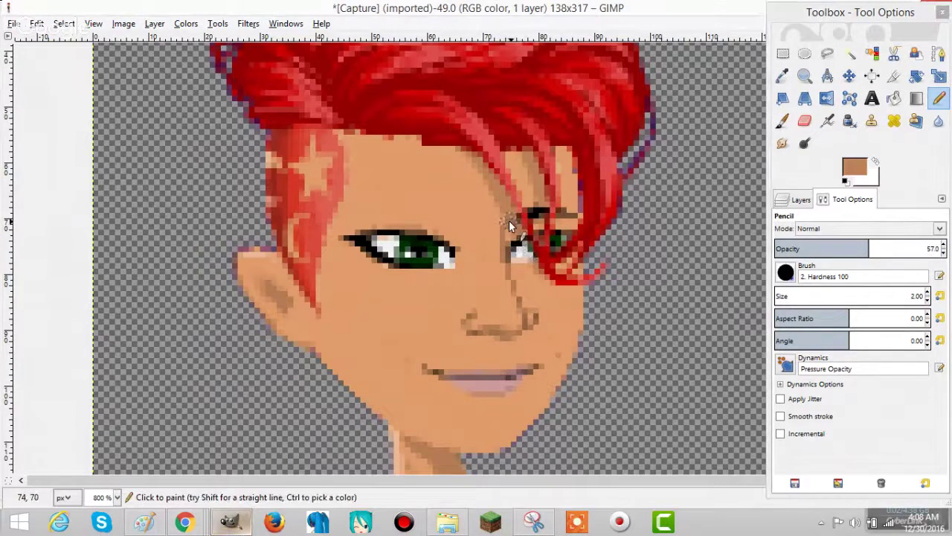
pyautogui.click(563, 213)
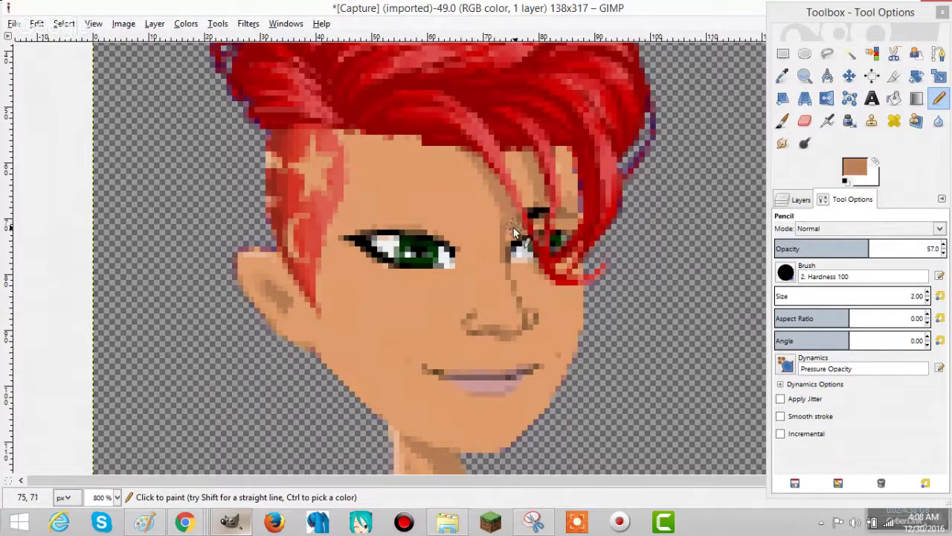
# Cover the remaining right-hand eyebrow pixels between the hair strands with the forehead skin tone and blend them using the Smudge tool.
pyautogui.click(782, 76)
pyautogui.click(447, 195)
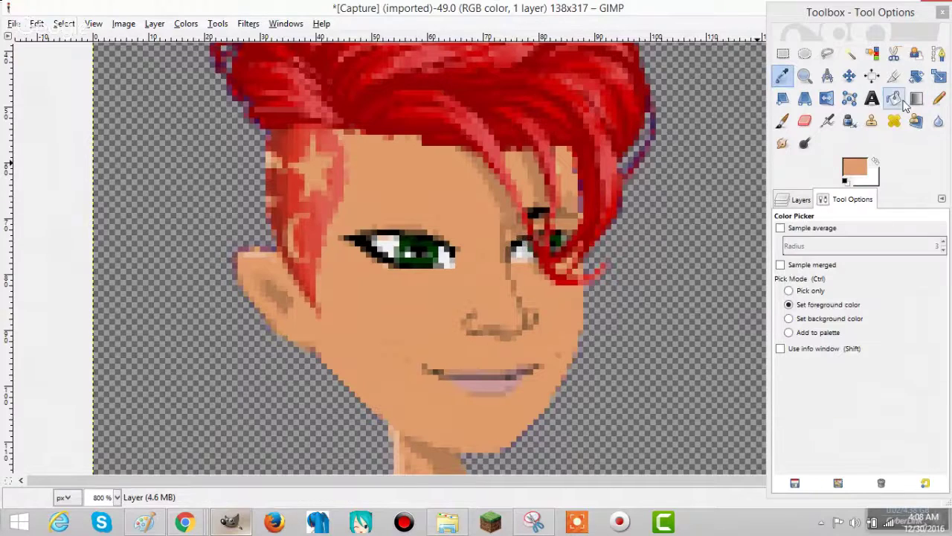
pyautogui.click(937, 99)
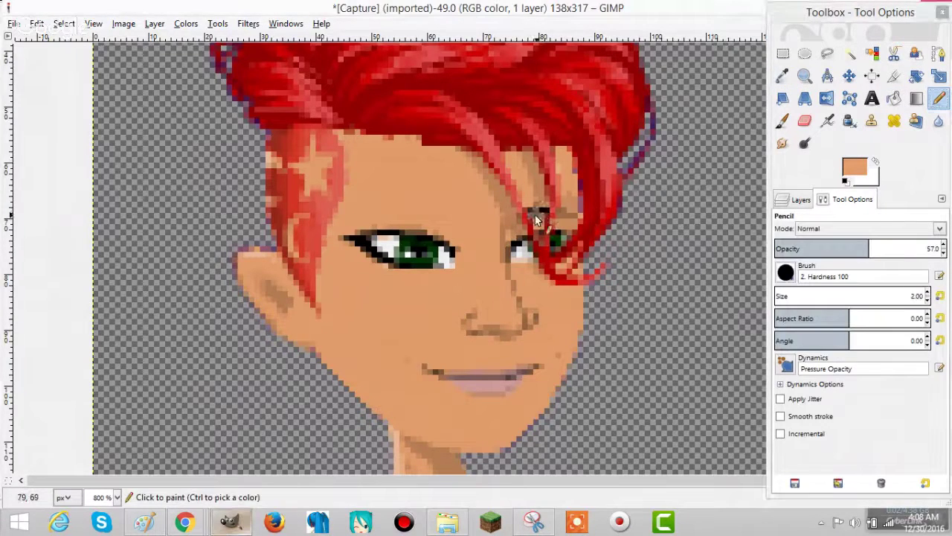
pyautogui.click(784, 144)
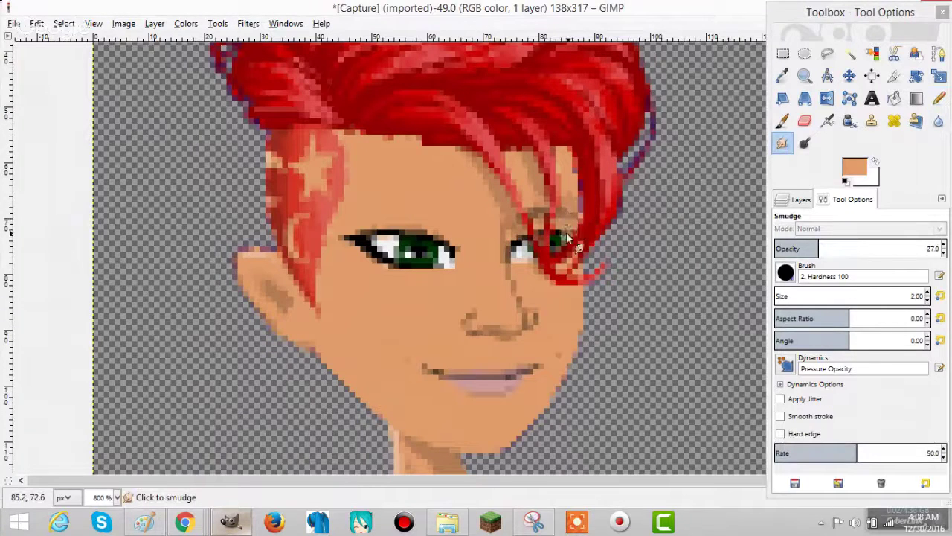
pyautogui.click(567, 222)
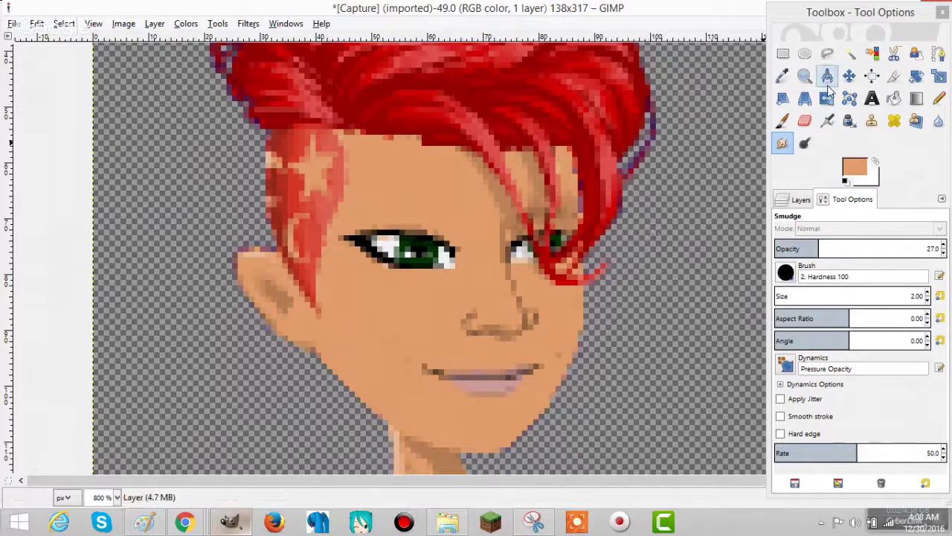
# Redraw the upper lid line of the right-hand eye in black using the Pencil tool at size 1.
pyautogui.click(858, 166)
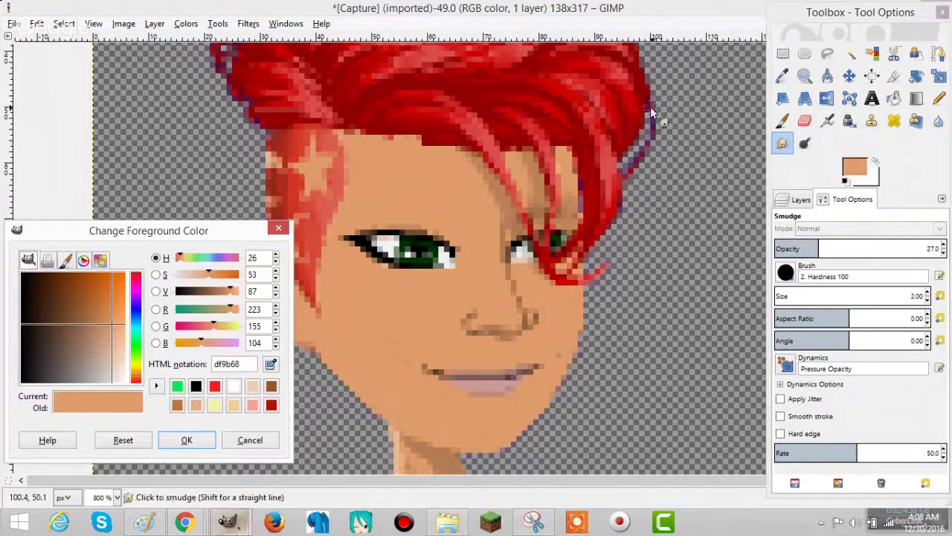
pyautogui.click(196, 385)
pyautogui.click(186, 440)
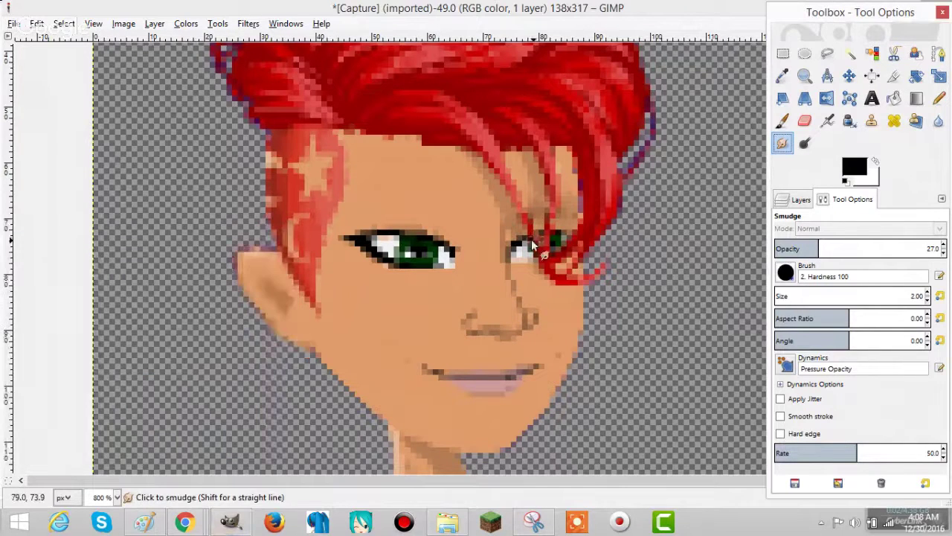
pyautogui.click(928, 299)
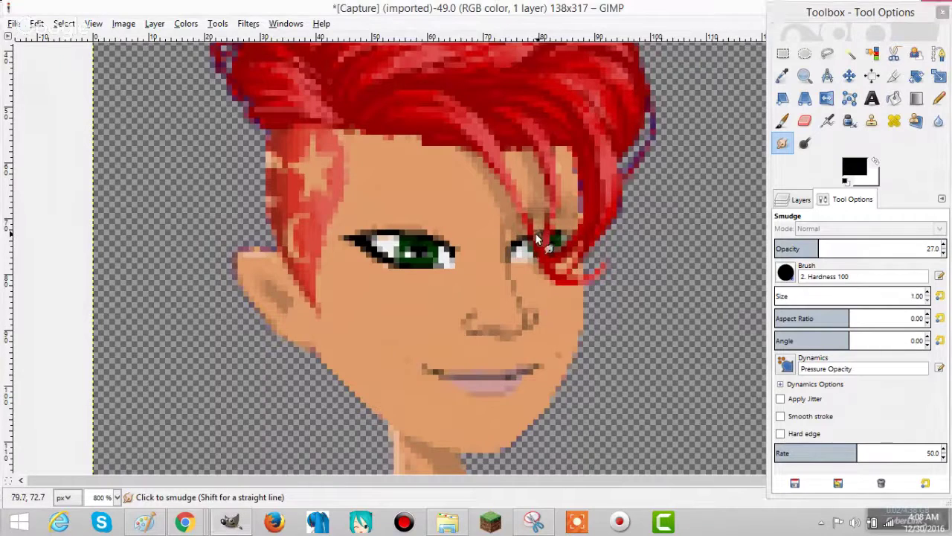
pyautogui.press('p')
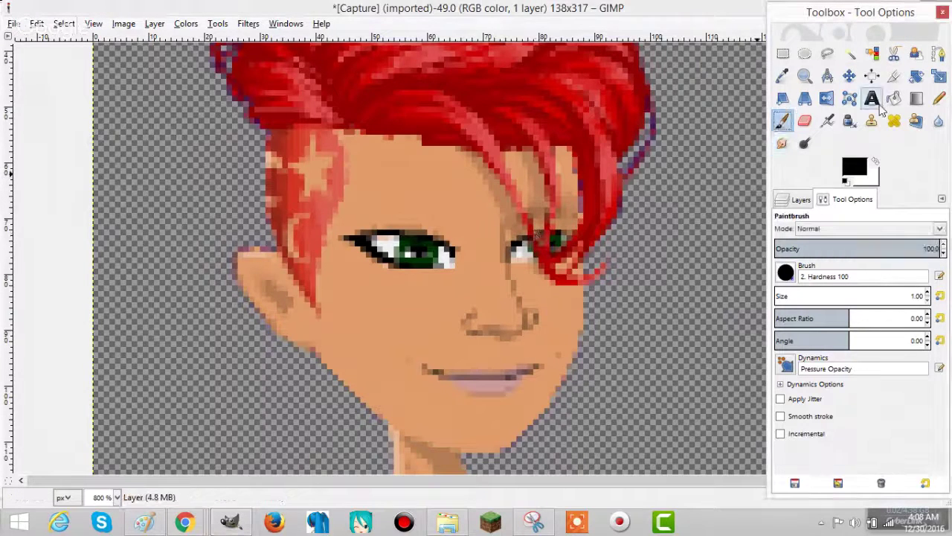
pyautogui.click(939, 97)
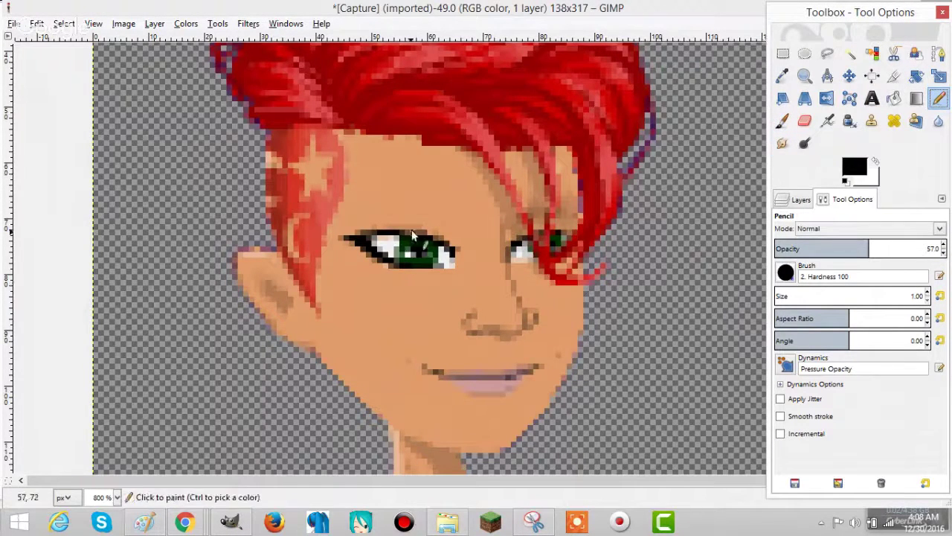
pyautogui.click(537, 236)
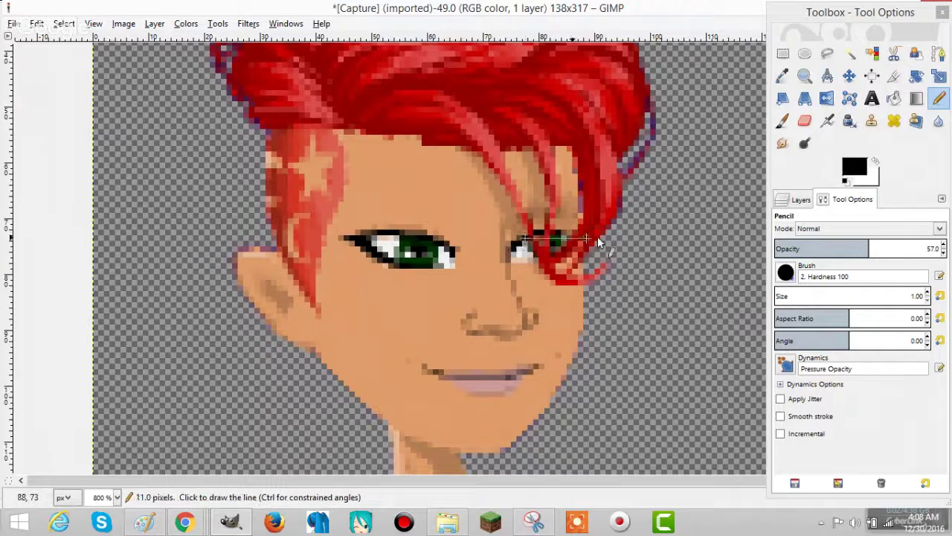
pyautogui.keyDown('shift'); pyautogui.click(569, 235); pyautogui.keyUp('shift')
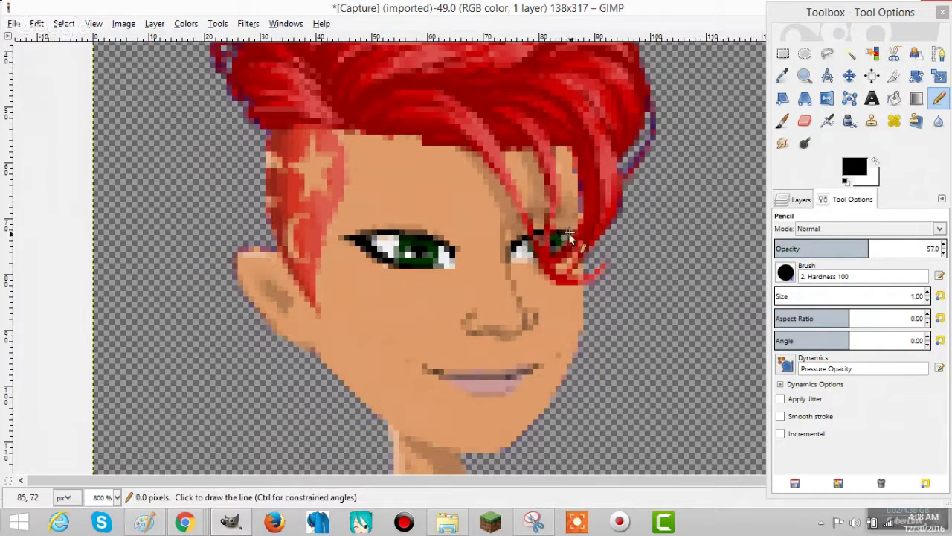
# Set the foreground colour to dark brown 4b2407 and start recolouring the upper part of the left-hand eye's green iris.
pyautogui.click(849, 169)
pyautogui.click(177, 404)
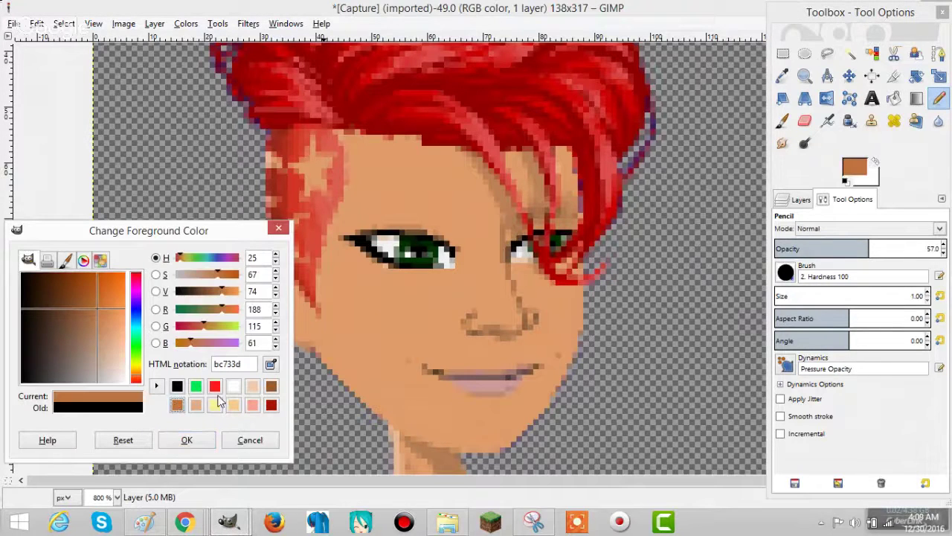
pyautogui.moveTo(79, 306); pyautogui.dragTo(48, 277)
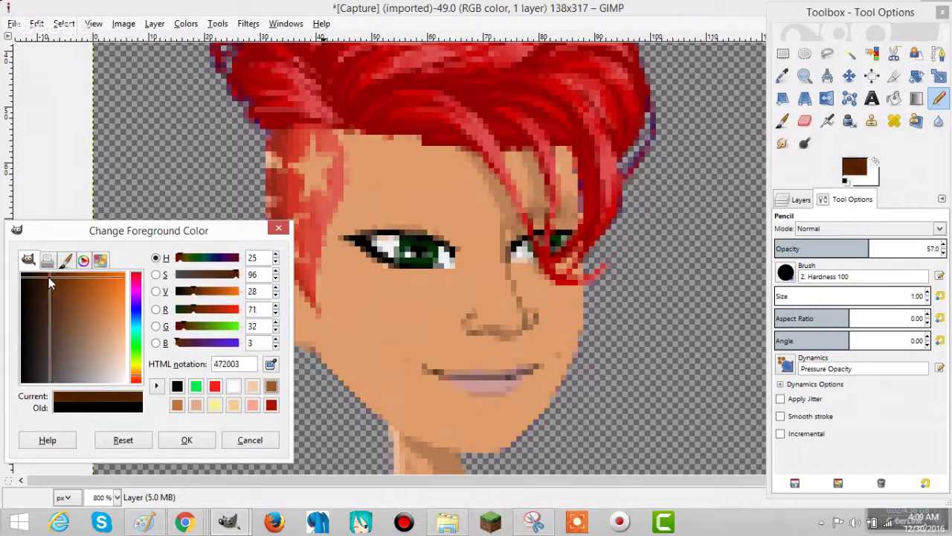
pyautogui.click(192, 440)
pyautogui.click(401, 237)
pyautogui.keyDown('shift'); pyautogui.click(409, 234); pyautogui.keyUp('shift')
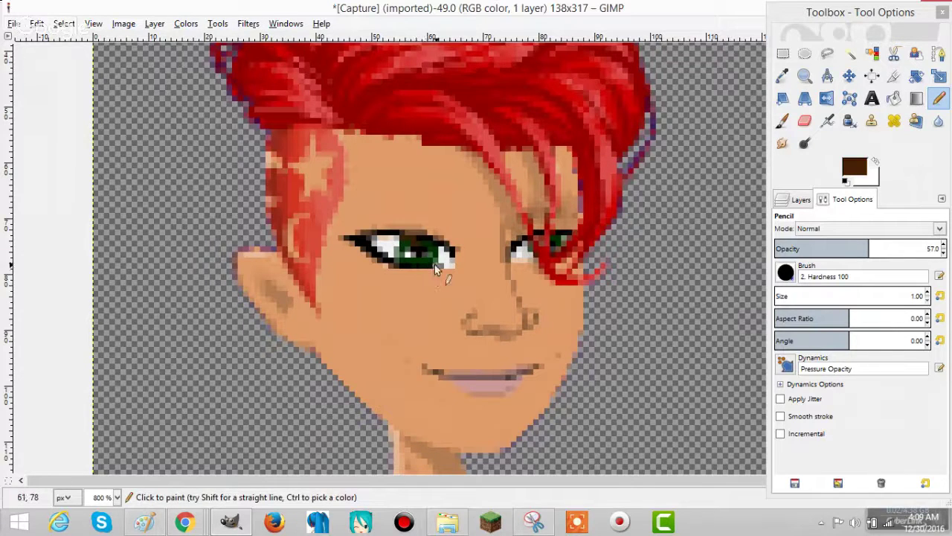
# Change the foreground colour to brown 4b260b and paint over the green iris of the left-hand eye.
pyautogui.click(854, 170)
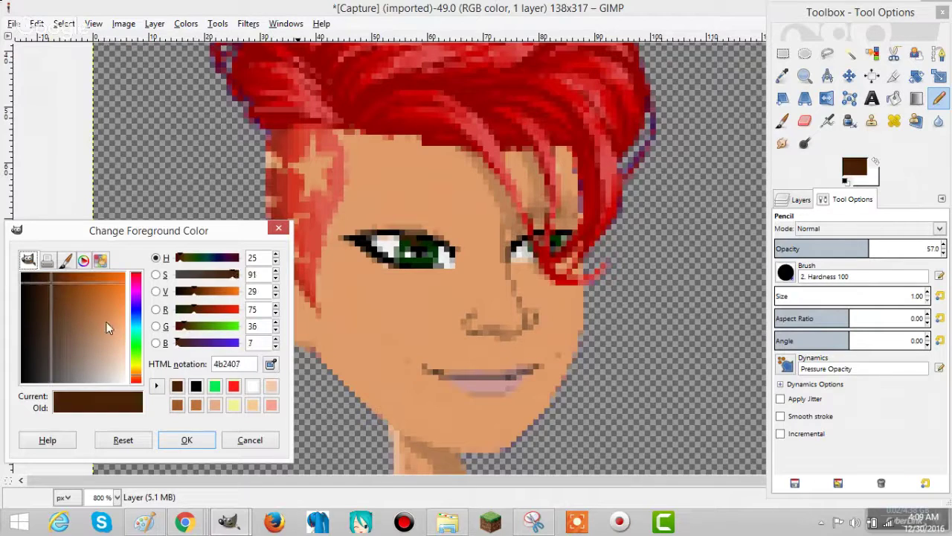
pyautogui.click(50, 289)
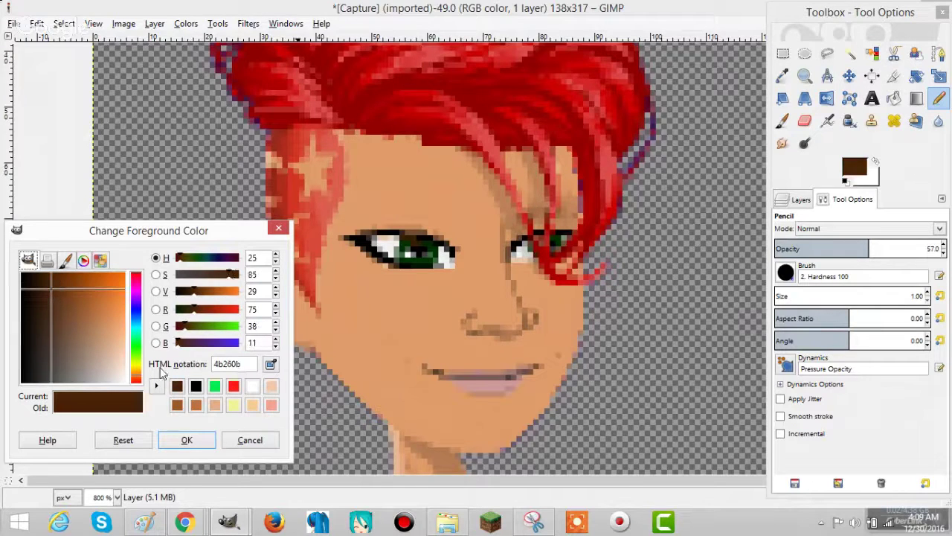
pyautogui.click(192, 440)
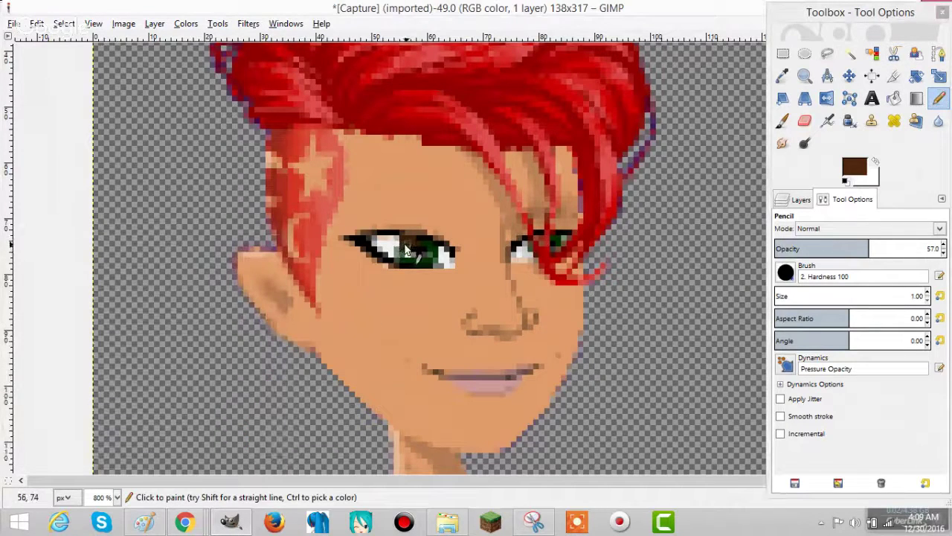
pyautogui.click(407, 248)
pyautogui.moveTo(406, 249); pyautogui.dragTo(439, 253)
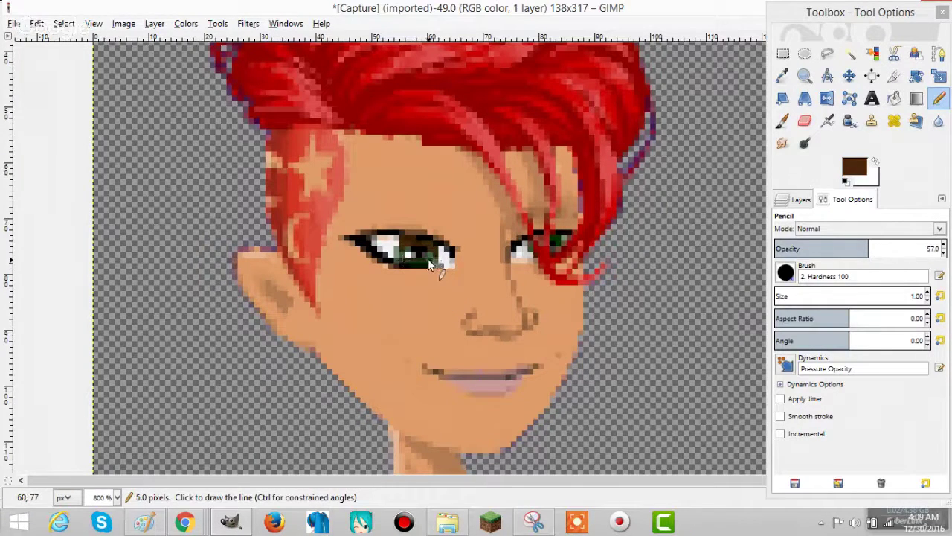
pyautogui.keyDown('shift'); pyautogui.click(437, 265); pyautogui.keyUp('shift')
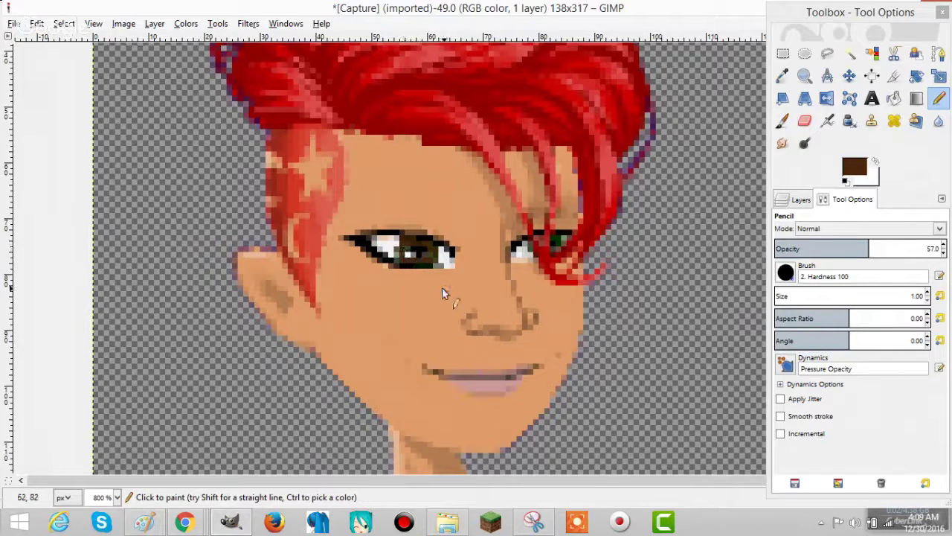
# Switch the foreground colour to black and redraw the lower and upper outlines of the left-hand eye with straight Pencil lines.
pyautogui.click(841, 169)
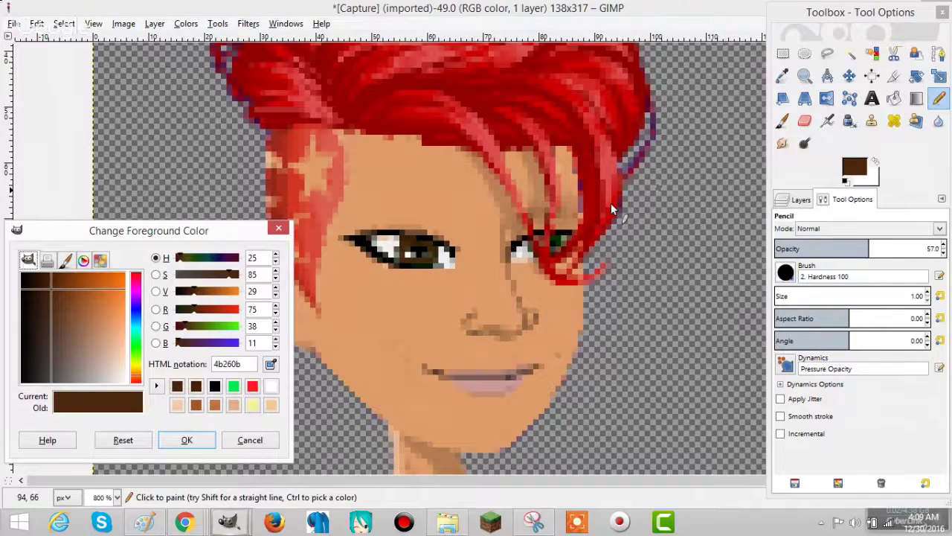
pyautogui.click(214, 385)
pyautogui.click(186, 440)
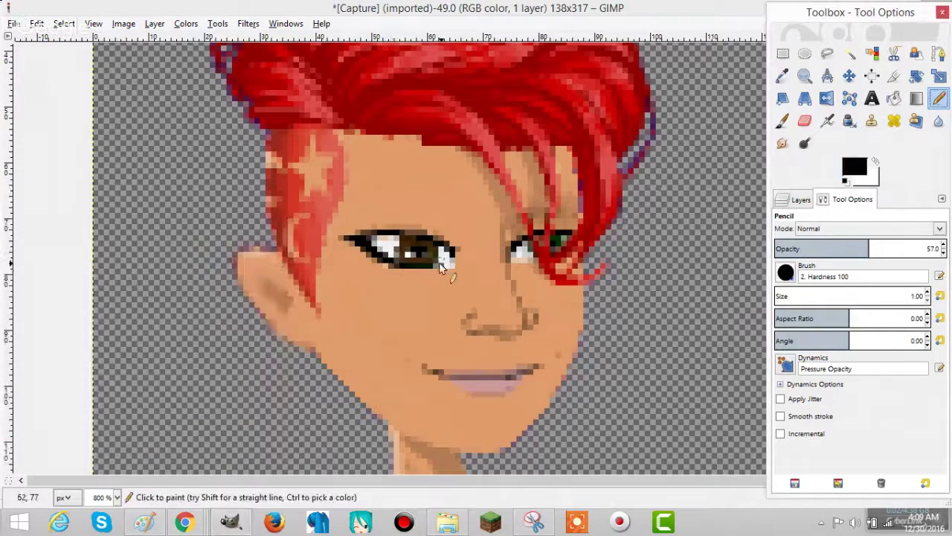
pyautogui.click(437, 264)
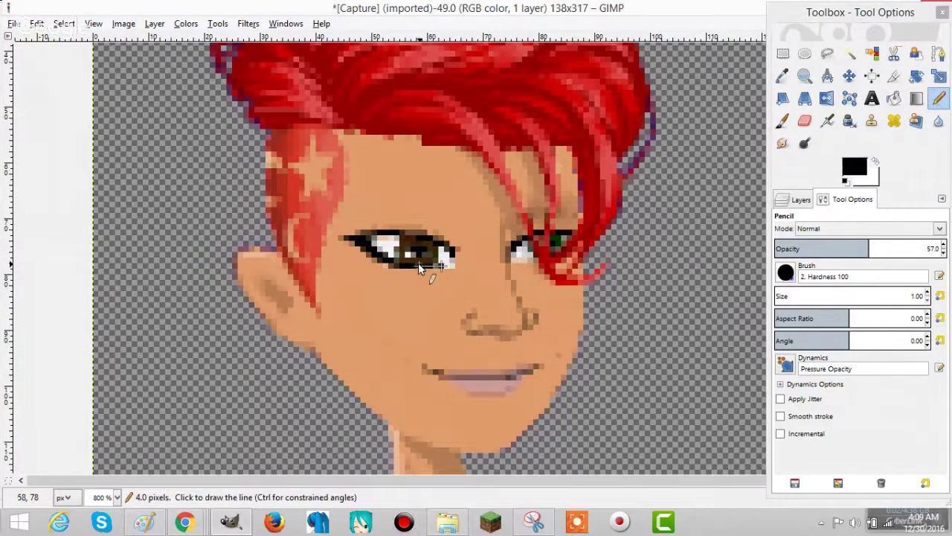
pyautogui.keyDown('shift'); pyautogui.click(397, 262); pyautogui.keyUp('shift')
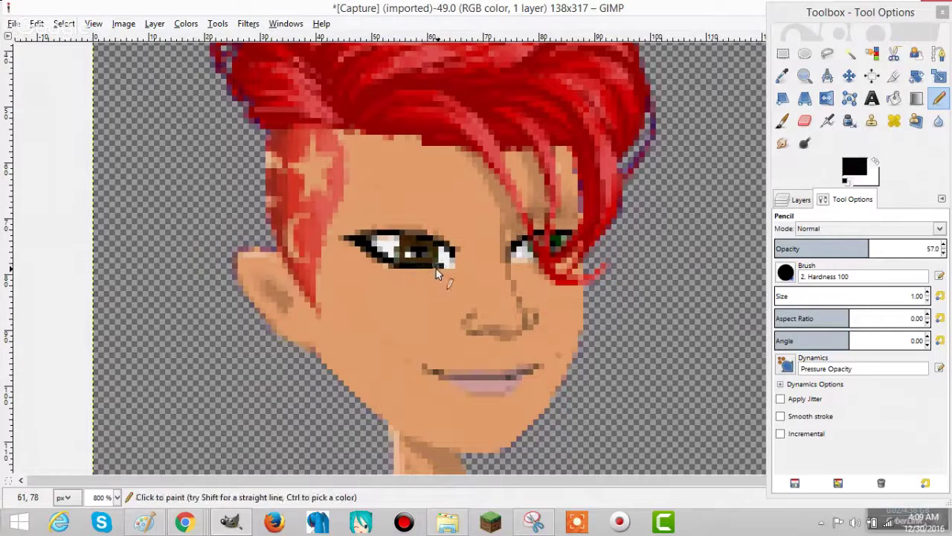
pyautogui.keyDown('shift'); pyautogui.click(389, 269); pyautogui.keyUp('shift')
pyautogui.keyDown('shift'); pyautogui.click(359, 241); pyautogui.keyUp('shift')
pyautogui.keyDown('shift'); pyautogui.click(363, 242); pyautogui.keyUp('shift')
pyautogui.keyDown('shift'); pyautogui.click(382, 236); pyautogui.keyUp('shift')
pyautogui.keyDown('shift'); pyautogui.click(451, 247); pyautogui.keyUp('shift')
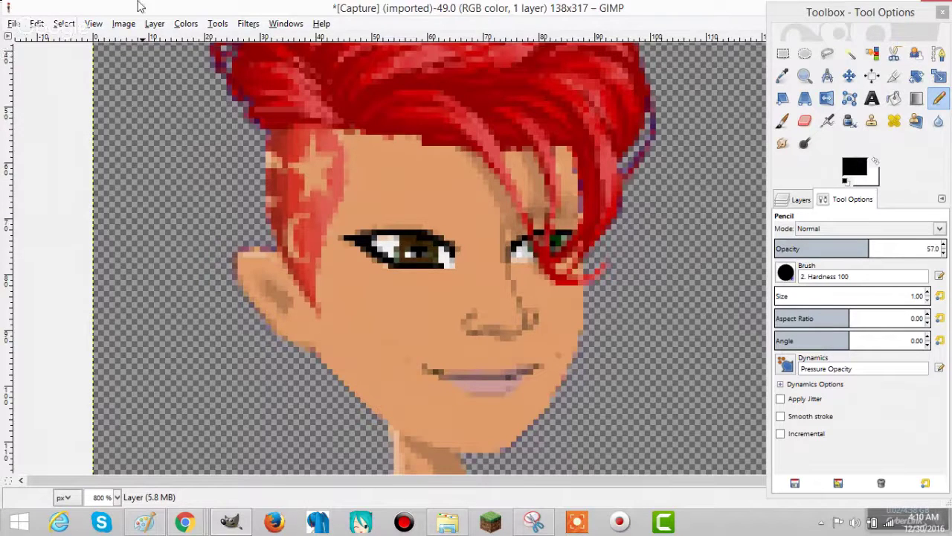
# Examine the whole character at 100% zoom, then return to the face at 800%.
pyautogui.click(93, 24)
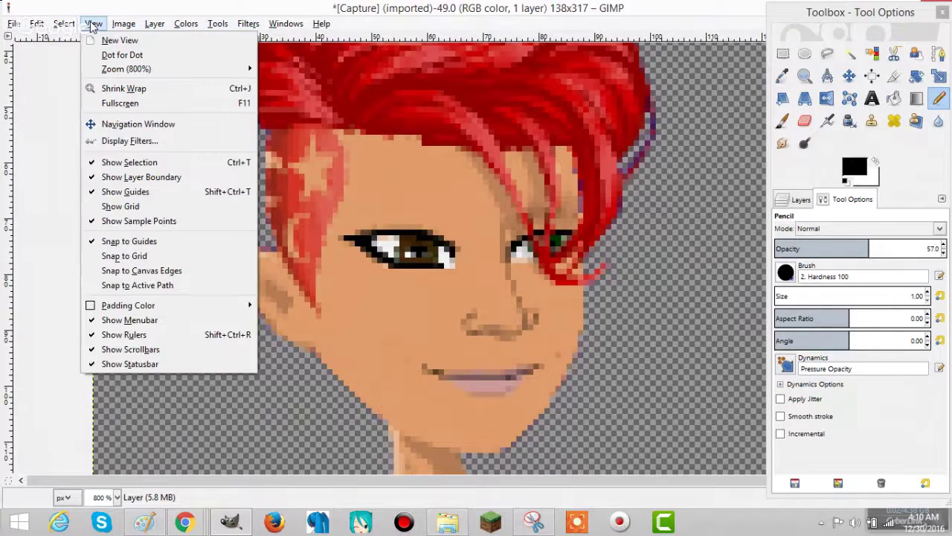
pyautogui.moveTo(126, 69)
pyautogui.click(287, 206)
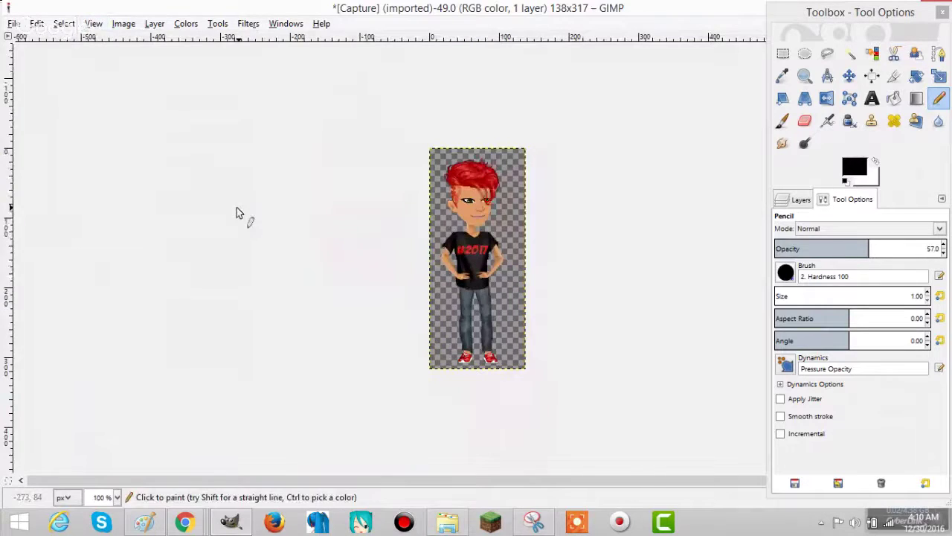
pyautogui.click(123, 24)
pyautogui.moveTo(93, 24)
pyautogui.moveTo(156, 68)
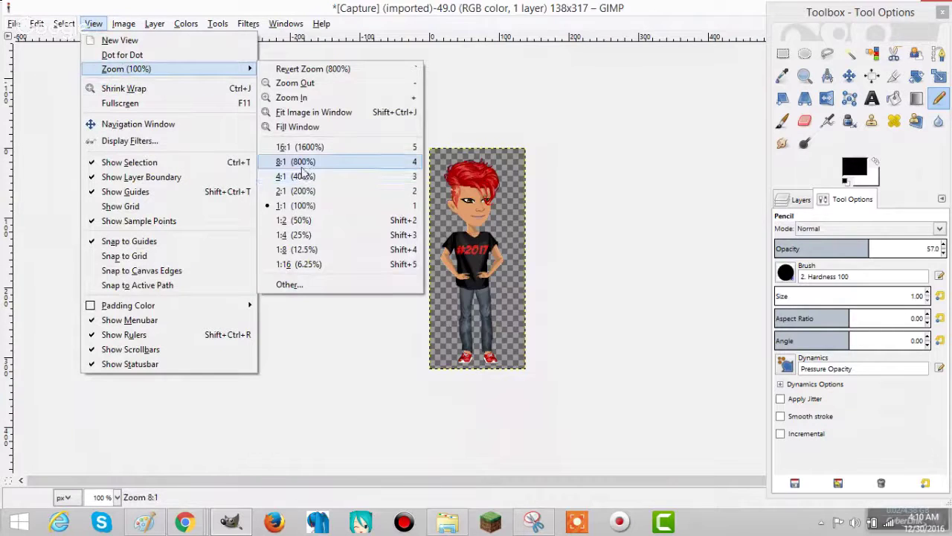
pyautogui.click(303, 165)
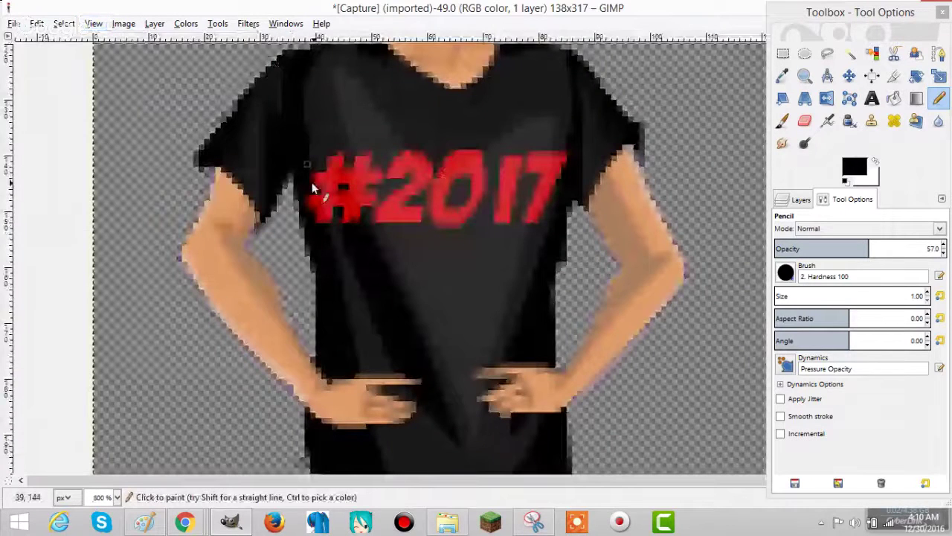
pyautogui.scroll(8, 522, 236)
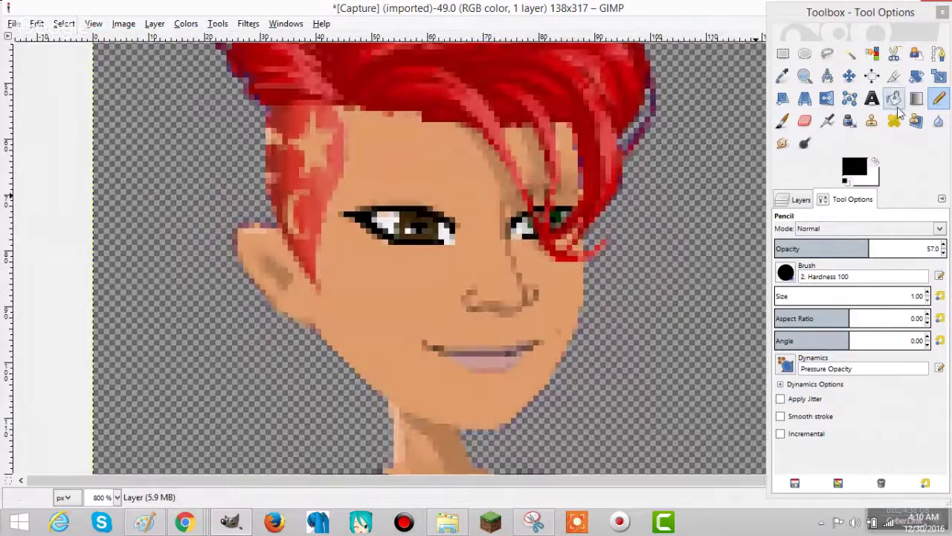
# Sample the dark brown from the left-hand iris and paint it over the right-hand eye's green iris with the Pencil.
pyautogui.click(783, 76)
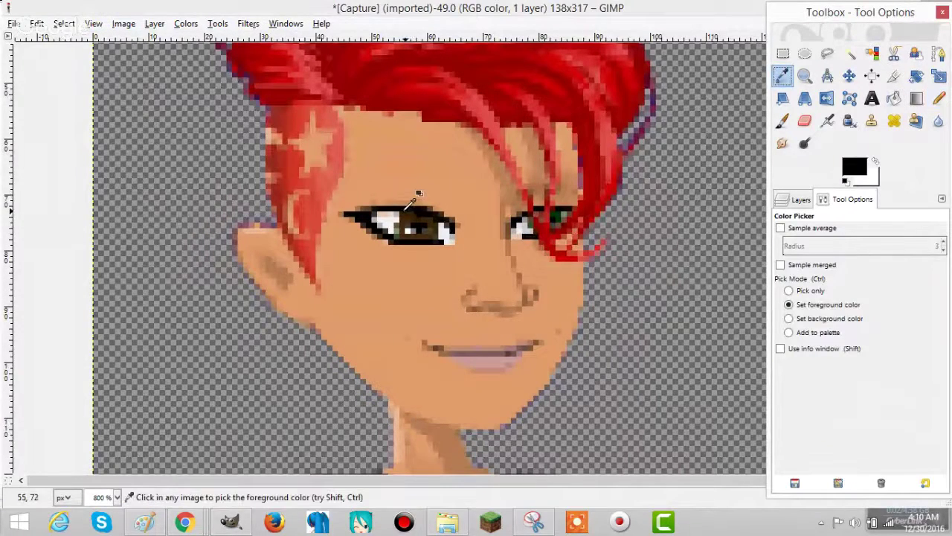
pyautogui.click(411, 215)
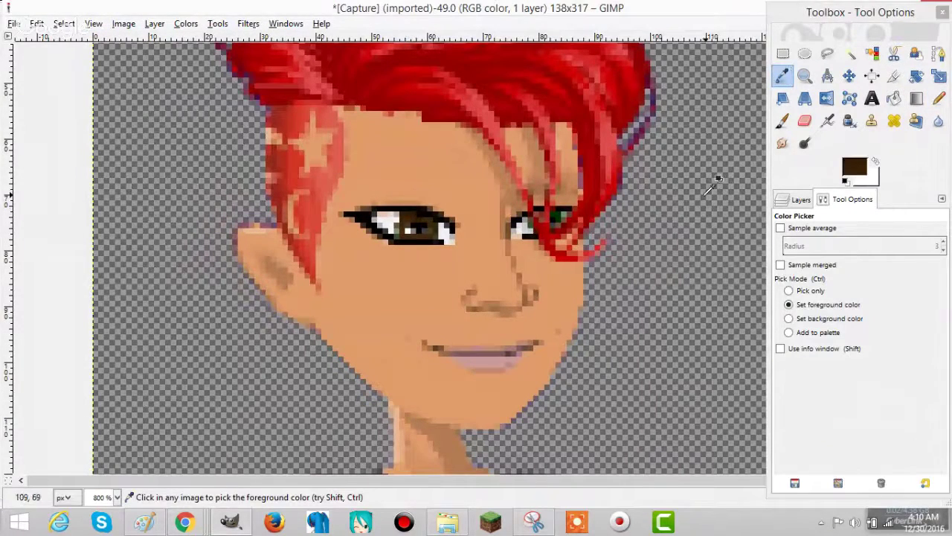
pyautogui.click(934, 98)
pyautogui.click(551, 213)
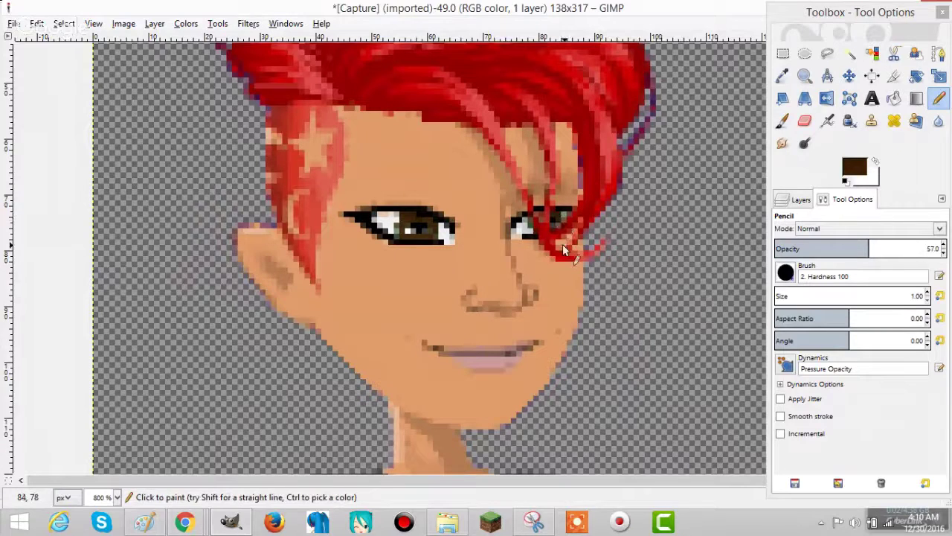
# Change the foreground colour to a slightly lighter brown.
pyautogui.click(853, 168)
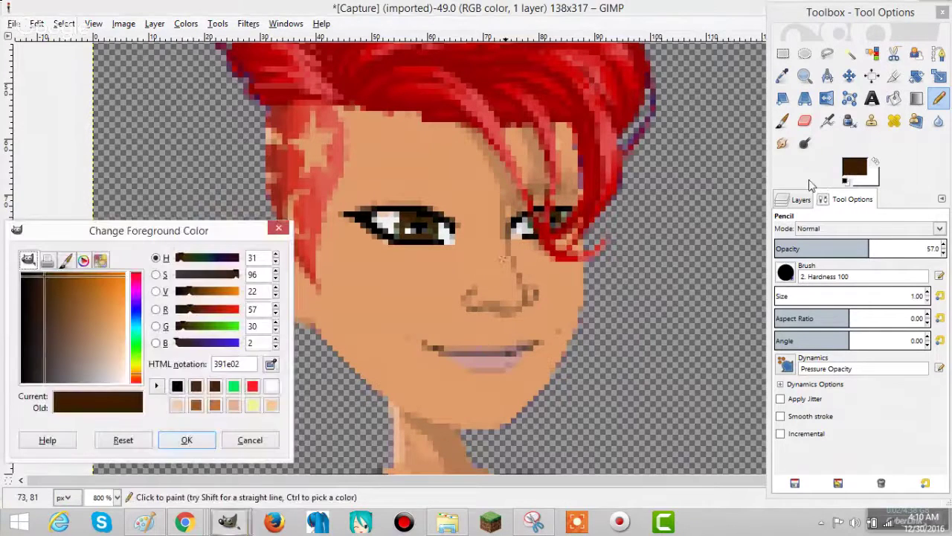
pyautogui.click(186, 439)
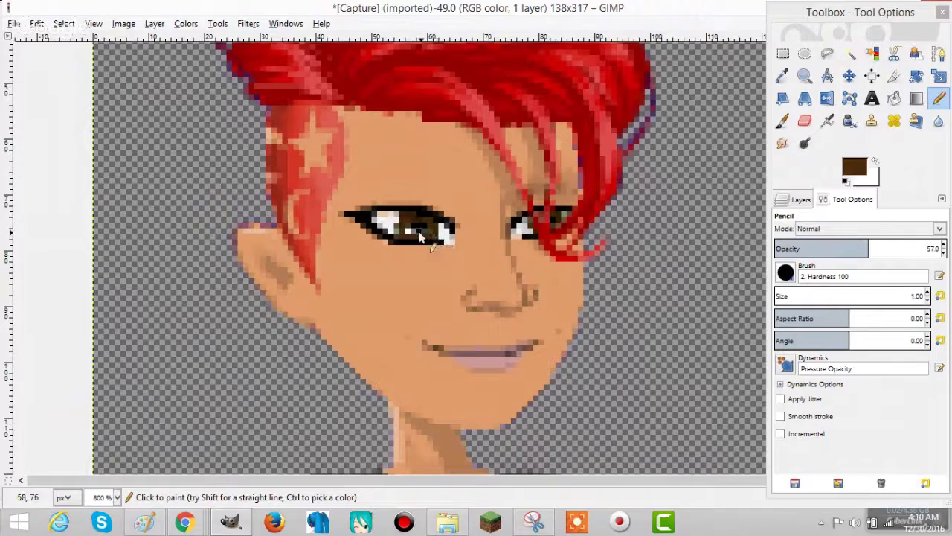
pyautogui.scroll(-1, 395, 249)
pyautogui.scroll(1, 395, 262)
# Outline the left-hand eye with a Free Select and try to rotate it by -1.87 degrees.
pyautogui.click(827, 54)
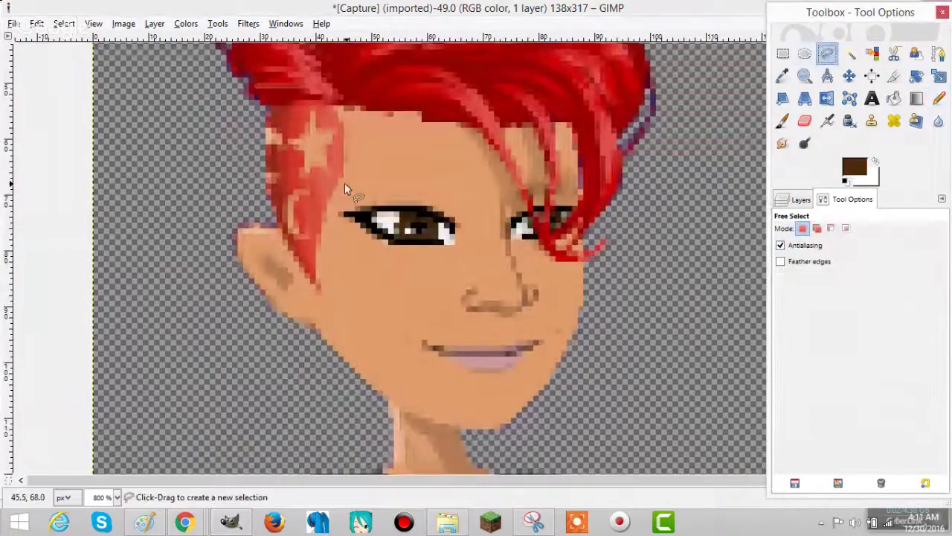
pyautogui.moveTo(344, 193); pyautogui.dragTo(402, 188)
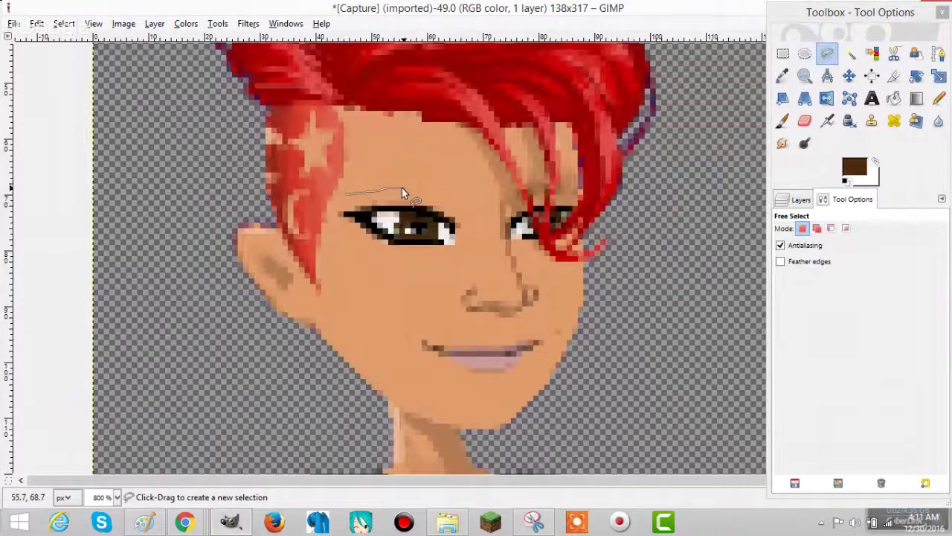
pyautogui.moveTo(402, 190)
pyautogui.mouseDown()
pyautogui.moveTo(462, 255)
pyautogui.moveTo(329, 222)
pyautogui.moveTo(344, 193)
pyautogui.mouseUp()
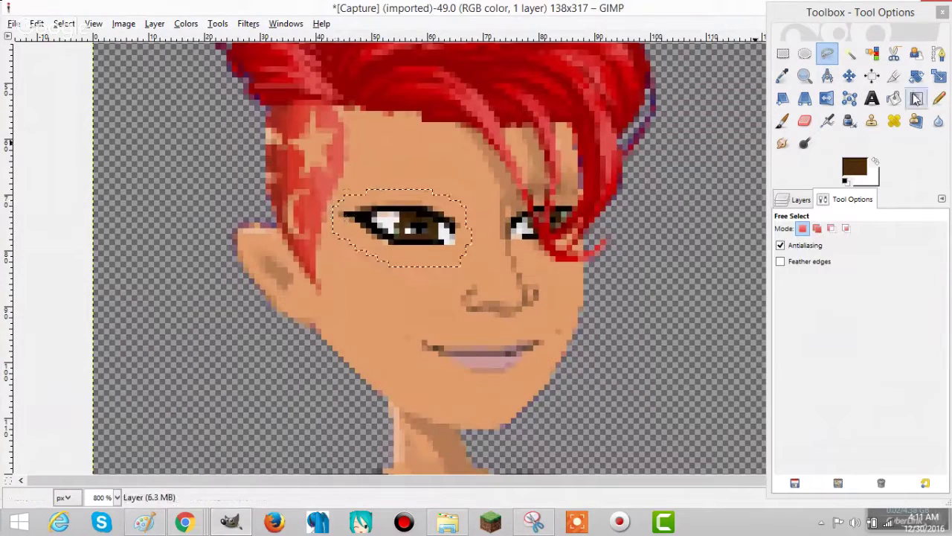
pyautogui.click(916, 76)
pyautogui.click(478, 187)
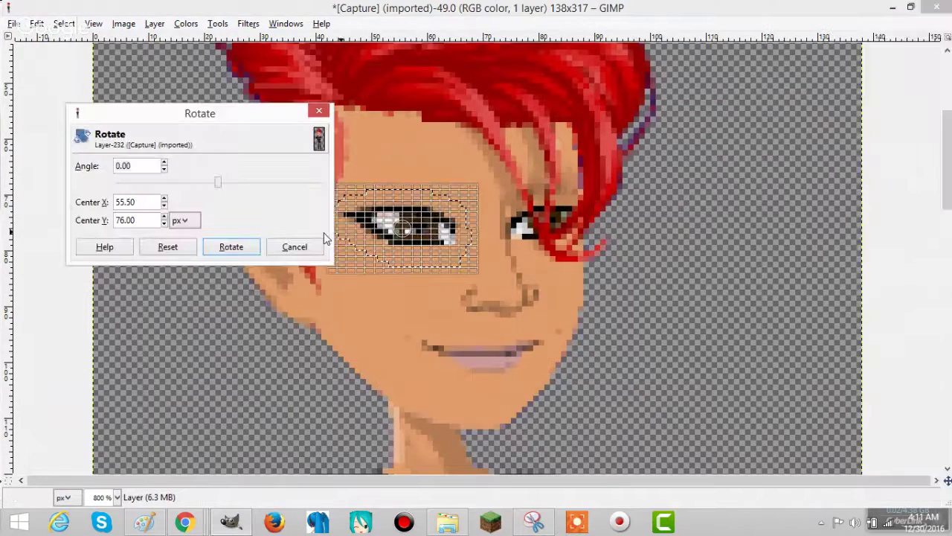
pyautogui.moveTo(218, 183); pyautogui.dragTo(215, 189)
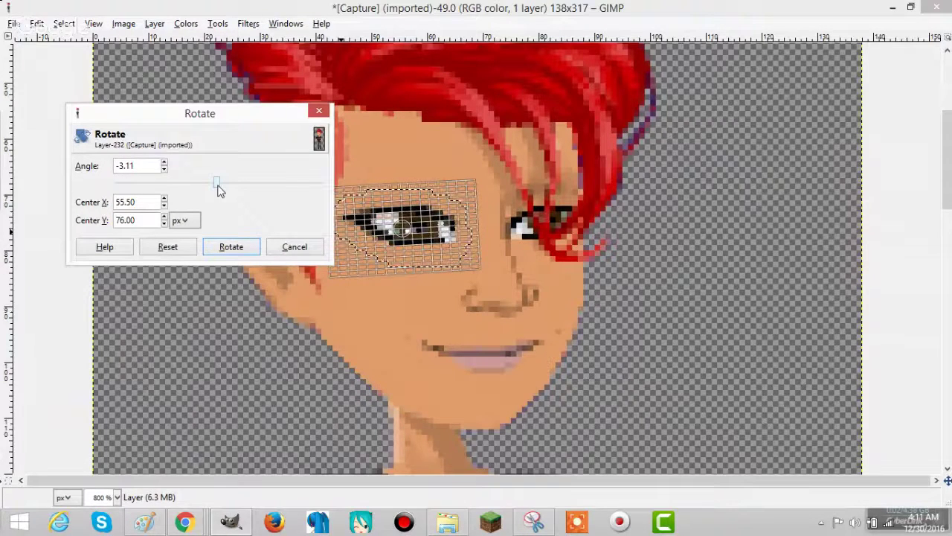
pyautogui.moveTo(218, 187); pyautogui.dragTo(221, 189)
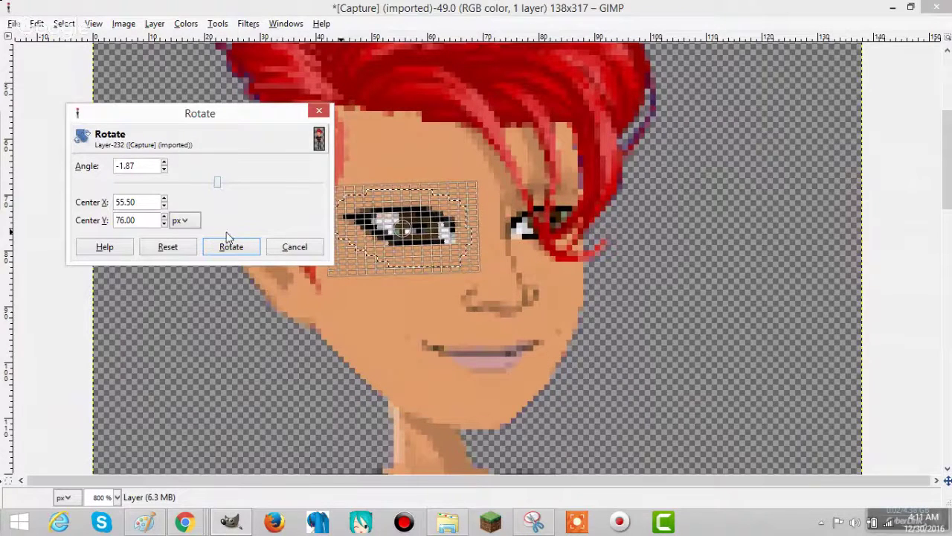
pyautogui.click(257, 246)
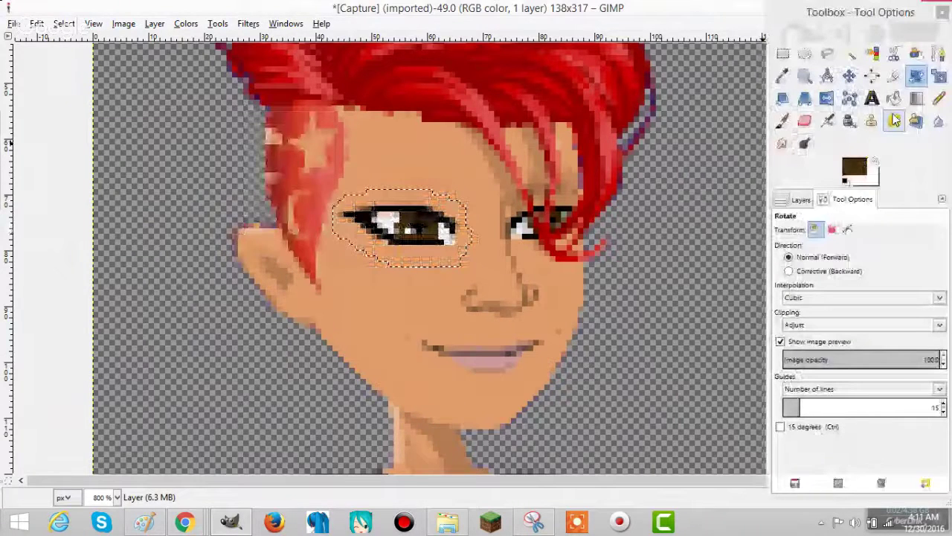
# Bring the toolbox back as a wider window and clear the selection around the left-hand eye.
pyautogui.press('Tab')
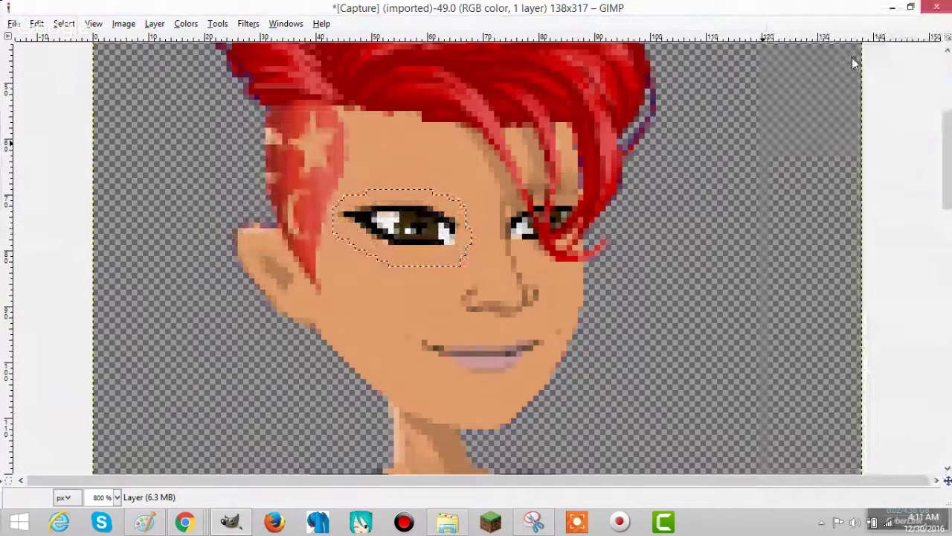
pyautogui.click(123, 24)
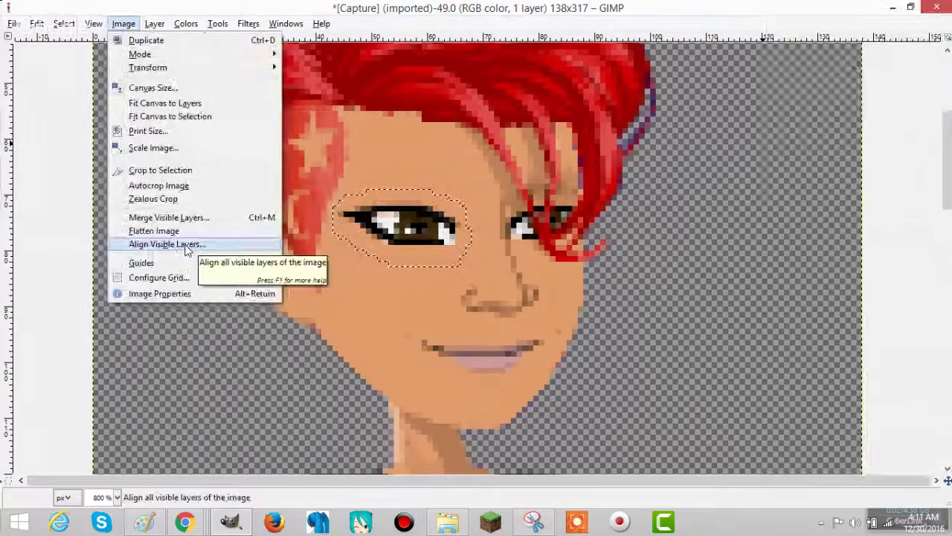
pyautogui.press('Escape')
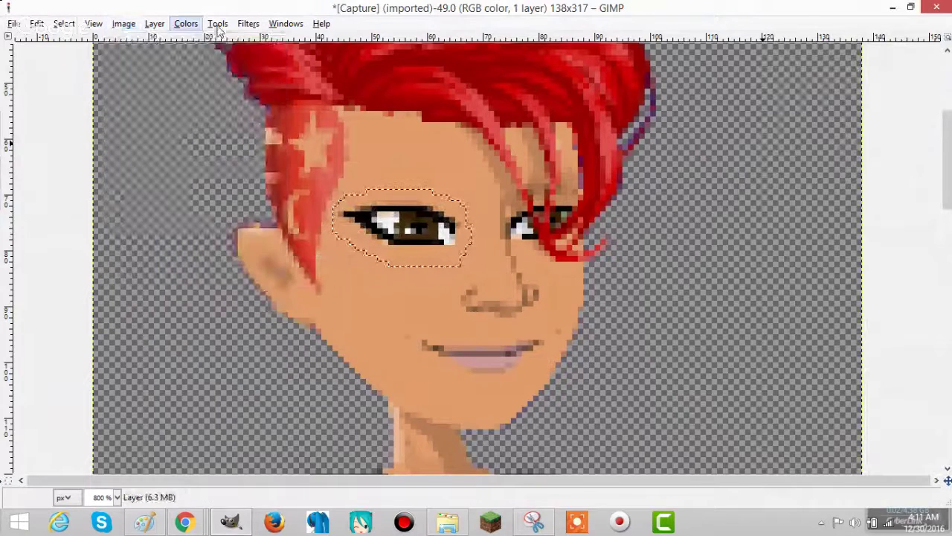
pyautogui.moveTo(217, 26)
pyautogui.click(253, 198)
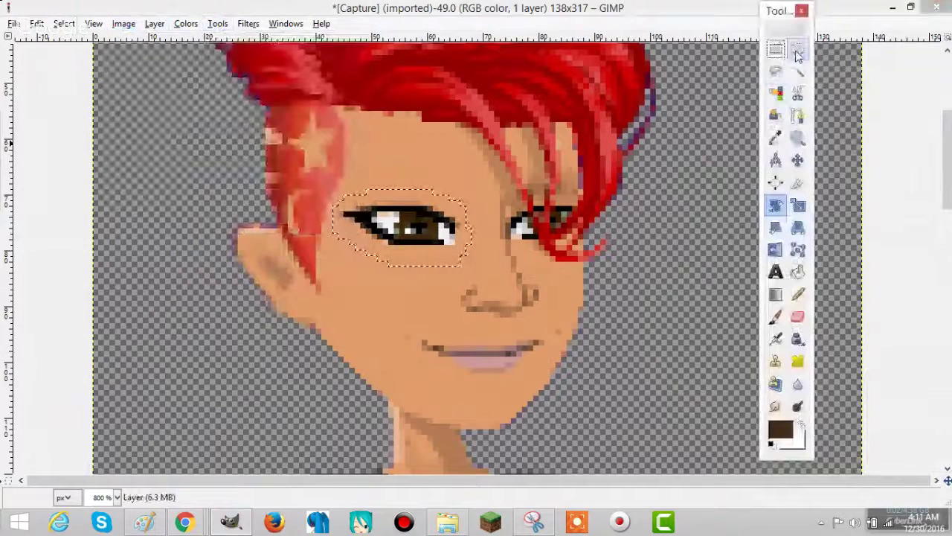
pyautogui.click(797, 51)
pyautogui.hotkey('ctrl', 'shift', 'a')
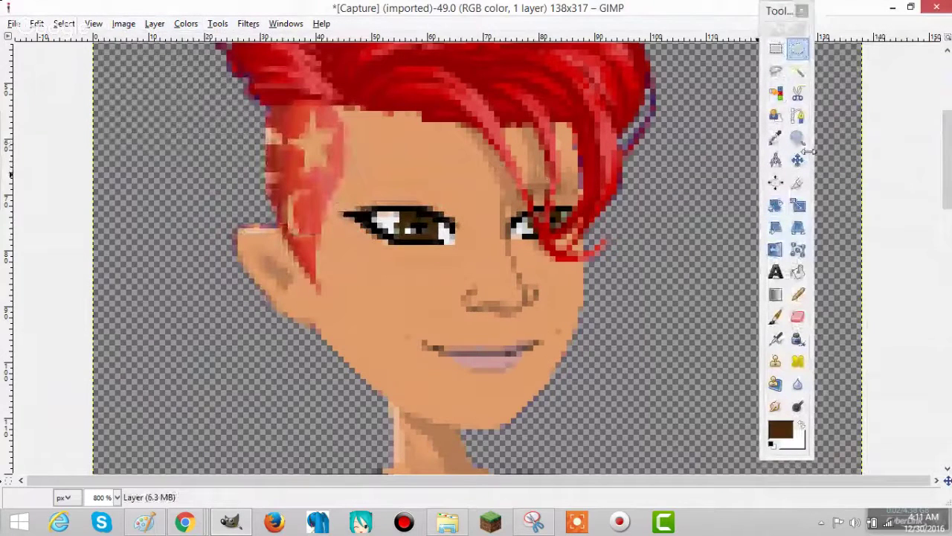
pyautogui.moveTo(809, 151); pyautogui.dragTo(893, 152)
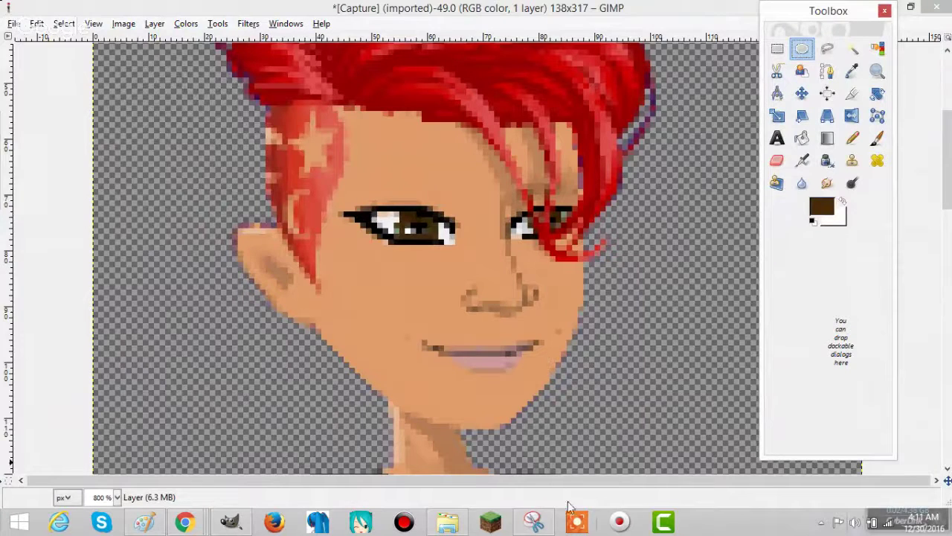
# Set the foreground colour to black and switch to the Pencil tool.
pyautogui.click(822, 208)
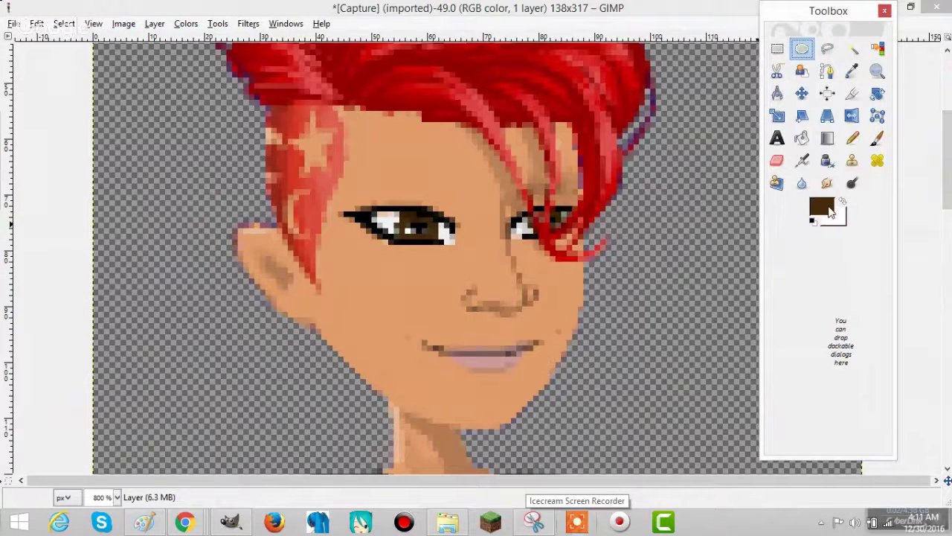
pyautogui.click(196, 385)
pyautogui.click(186, 440)
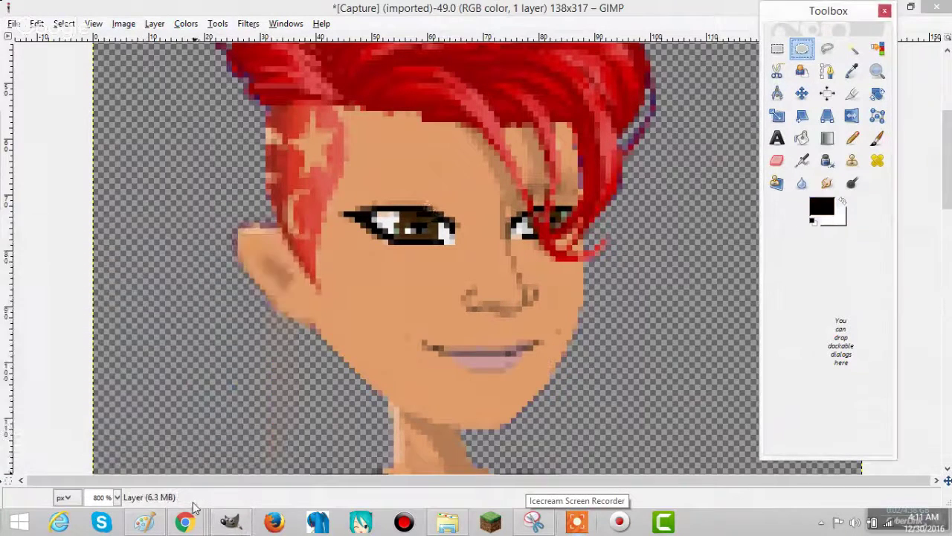
pyautogui.moveTo(184, 520)
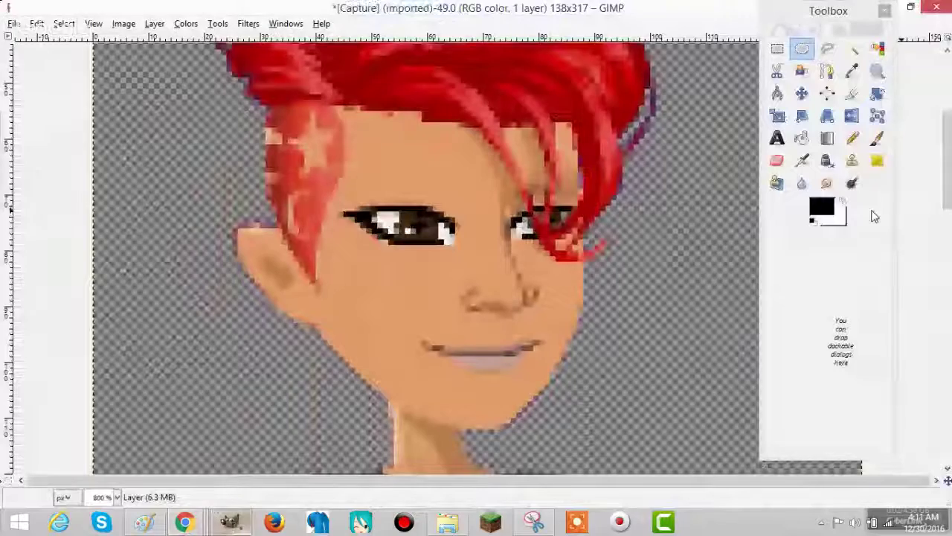
pyautogui.click(852, 137)
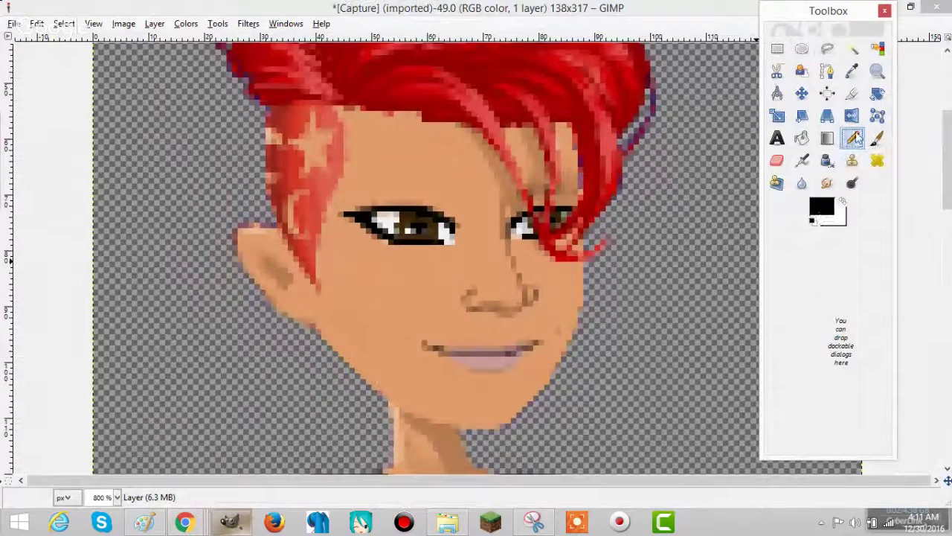
# Dock the Pencil's tool options beneath the toolbox and dismiss the download notification.
pyautogui.rightClick(279, 153)
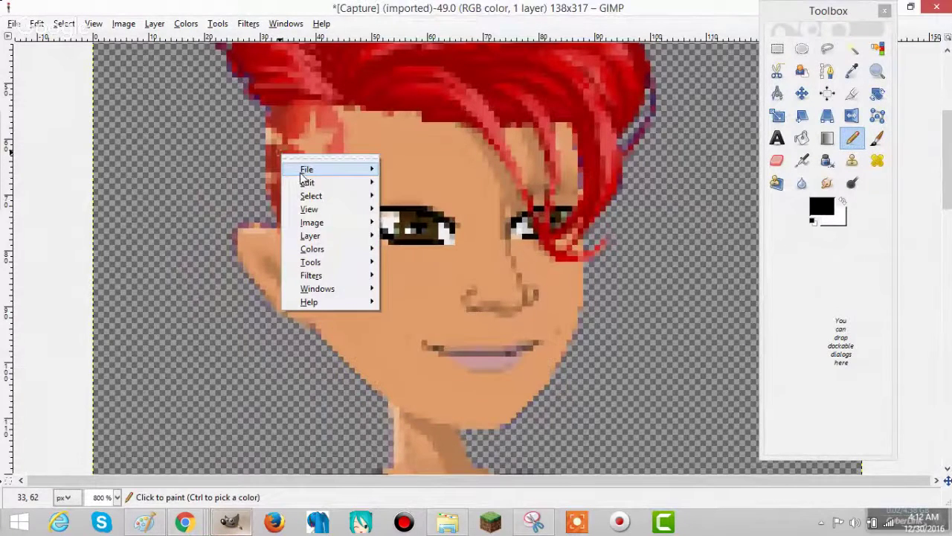
pyautogui.moveTo(307, 183)
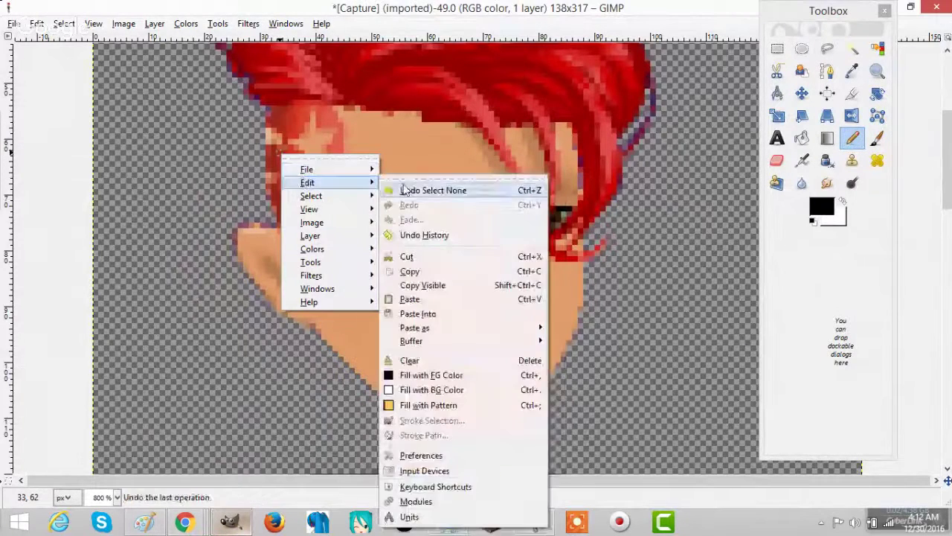
pyautogui.click(854, 140)
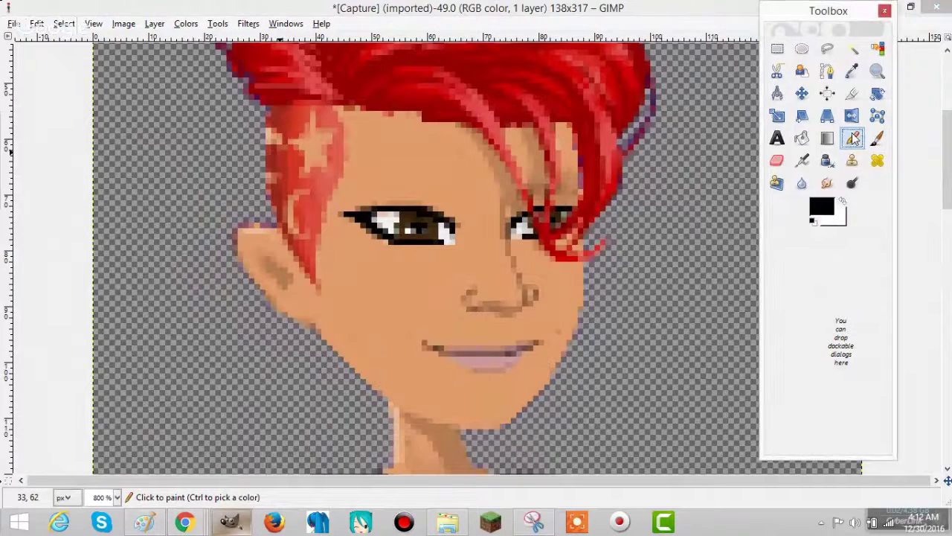
pyautogui.doubleClick(854, 138)
pyautogui.moveTo(845, 60); pyautogui.dragTo(833, 313)
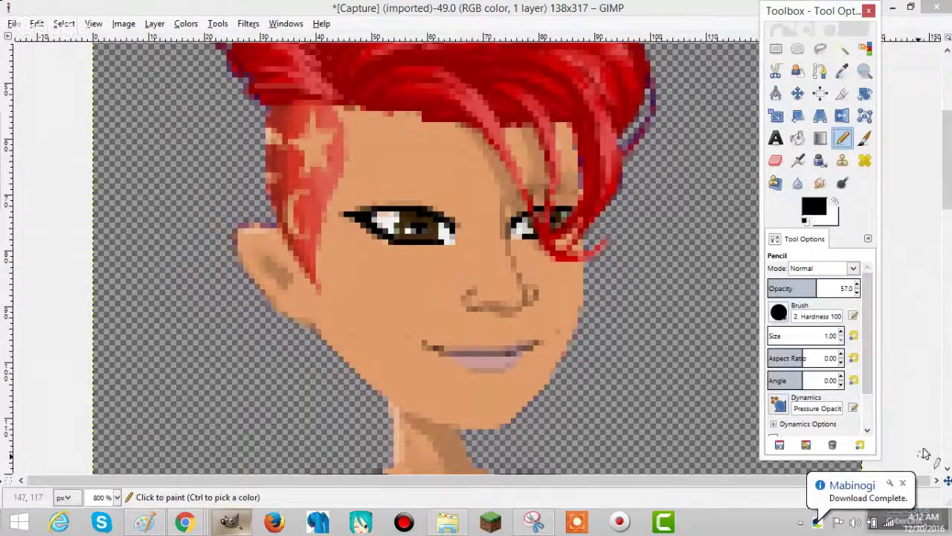
pyautogui.click(903, 483)
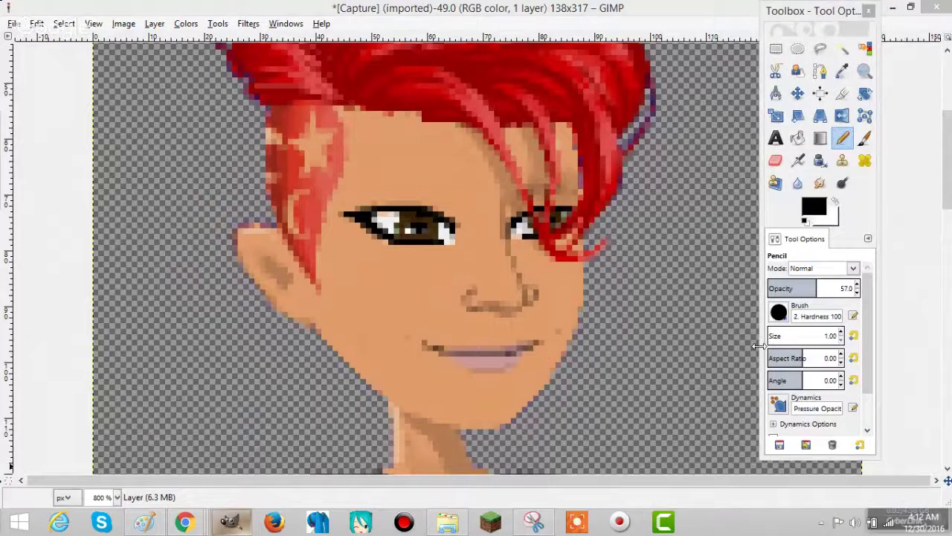
# Try painting the shaved side of the hair black with the Pencil at size 4 and opacity 52, and undo the last strokes.
pyautogui.click(841, 333)
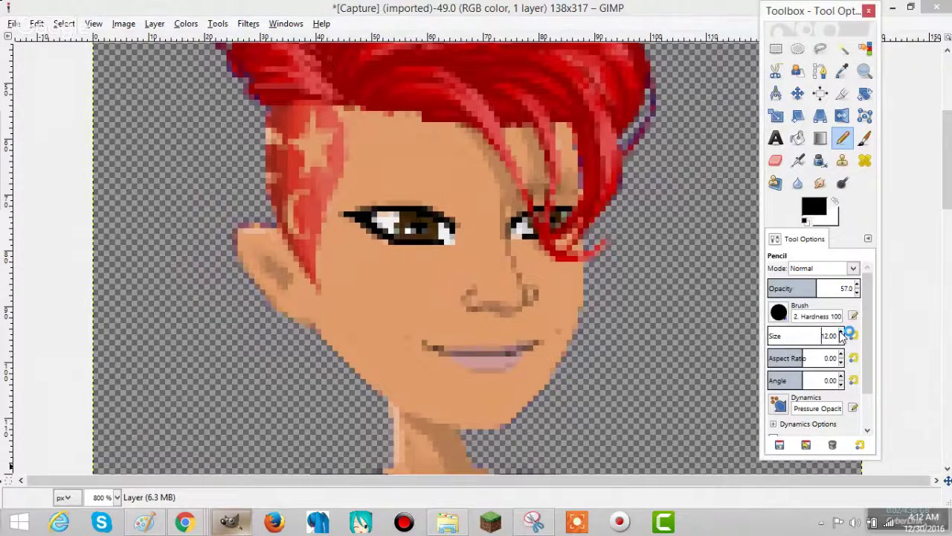
pyautogui.click(841, 342)
pyautogui.scroll(-17, 841, 339)
pyautogui.scroll(-5, 860, 294)
pyautogui.click(841, 342)
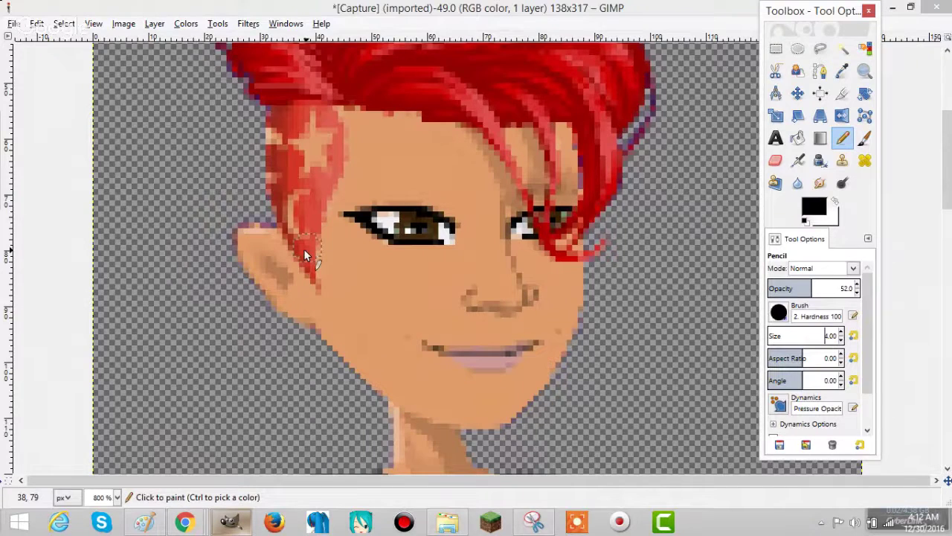
pyautogui.moveTo(271, 123); pyautogui.dragTo(316, 116)
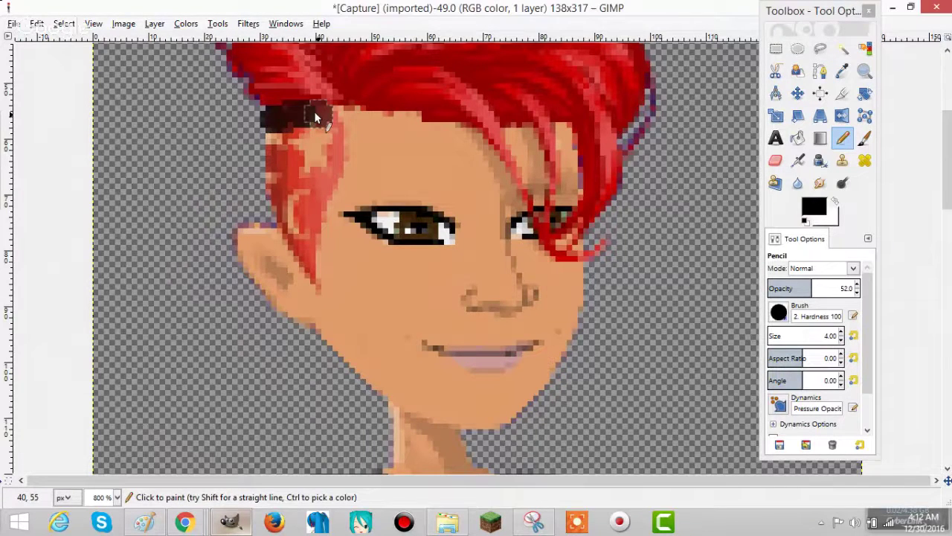
pyautogui.moveTo(313, 111)
pyautogui.mouseDown()
pyautogui.moveTo(330, 156)
pyautogui.moveTo(318, 149)
pyautogui.mouseUp()
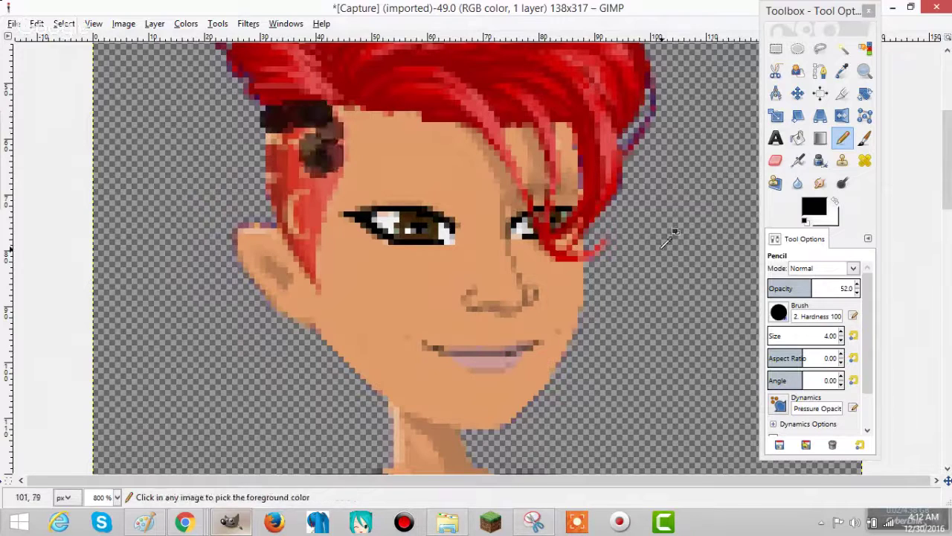
pyautogui.hotkey('ctrl', 'z')
pyautogui.hotkey('ctrl', 'z')
pyautogui.hotkey('ctrl', 'z')
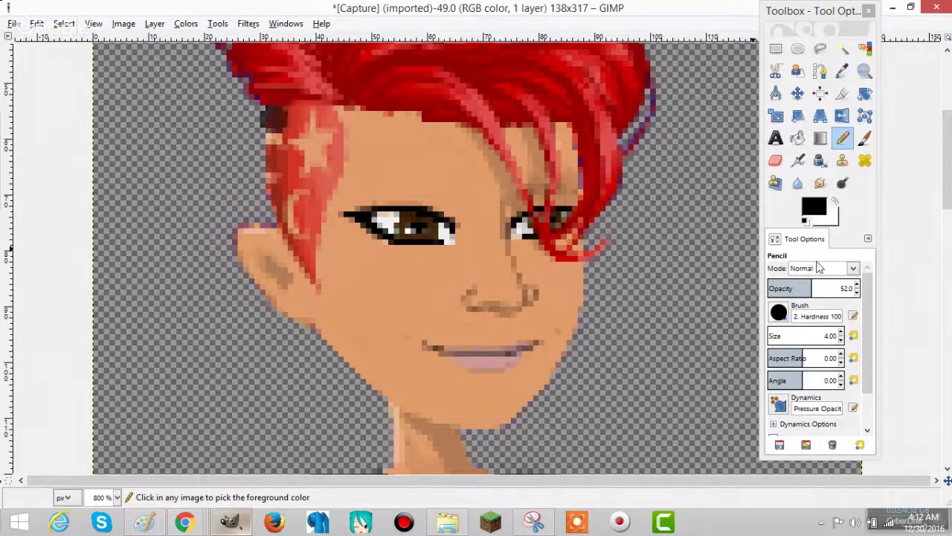
# Set the Pencil to size 2 and opacity 71.
pyautogui.doubleClick(840, 339)
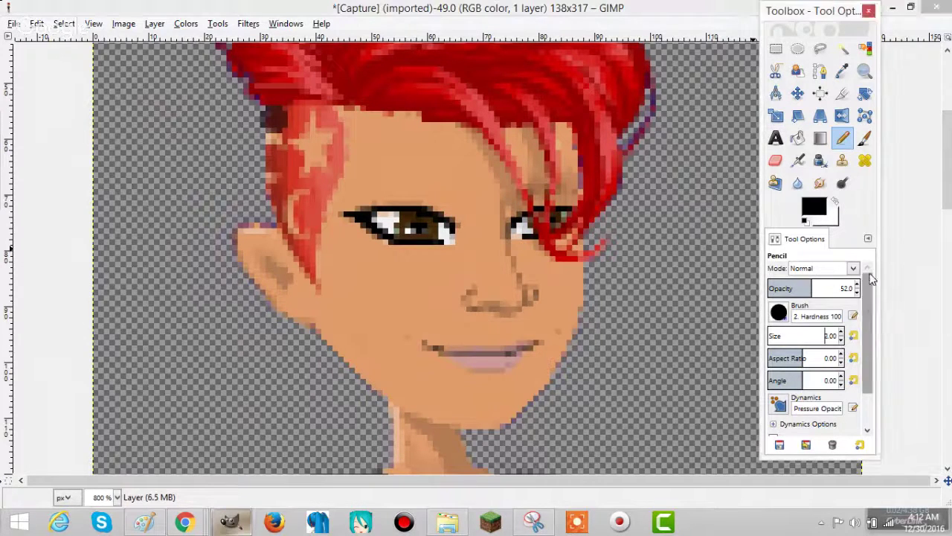
pyautogui.moveTo(856, 287); pyautogui.dragTo(857, 287)
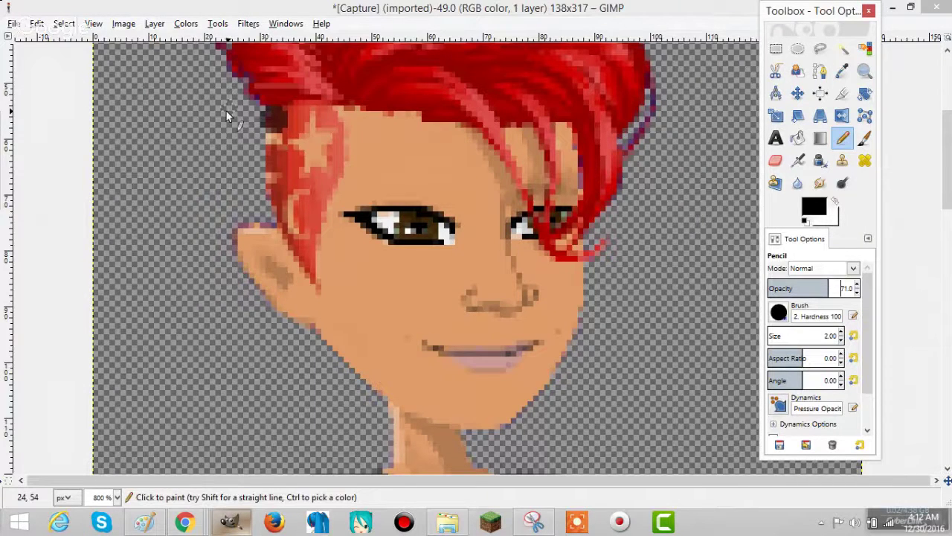
# Try painting the shaved side of the hair black over the character's original layer, and undo the strokes.
pyautogui.click(279, 128)
pyautogui.moveTo(279, 128)
pyautogui.mouseDown()
pyautogui.moveTo(297, 107)
pyautogui.moveTo(342, 159)
pyautogui.moveTo(315, 207)
pyautogui.mouseUp()
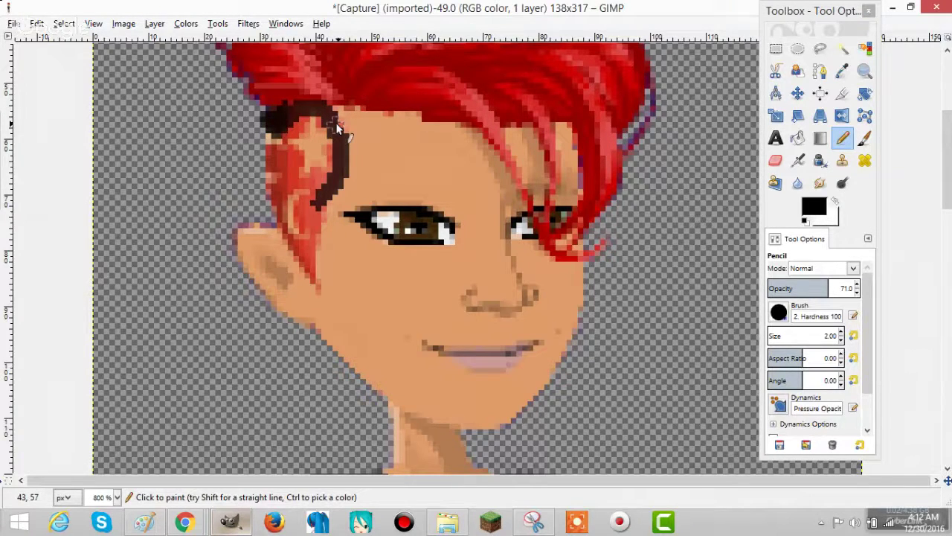
pyautogui.moveTo(337, 128)
pyautogui.mouseDown()
pyautogui.moveTo(278, 141)
pyautogui.moveTo(264, 164)
pyautogui.moveTo(312, 279)
pyautogui.moveTo(286, 207)
pyautogui.mouseUp()
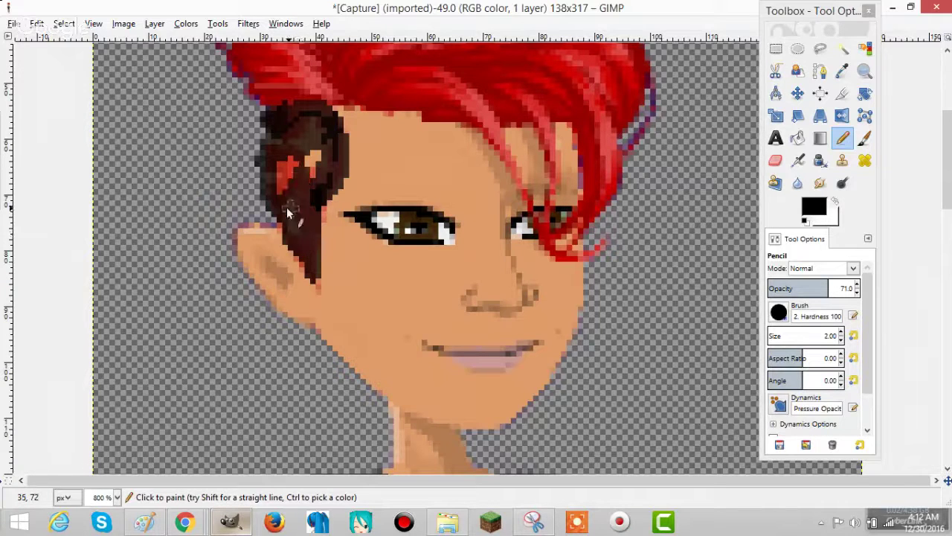
pyautogui.hotkey('ctrl', 'z')
pyautogui.hotkey('ctrl', 'z')
pyautogui.hotkey('ctrl', 'z')
pyautogui.hotkey('ctrl', 'z')
pyautogui.hotkey('ctrl', 'z')
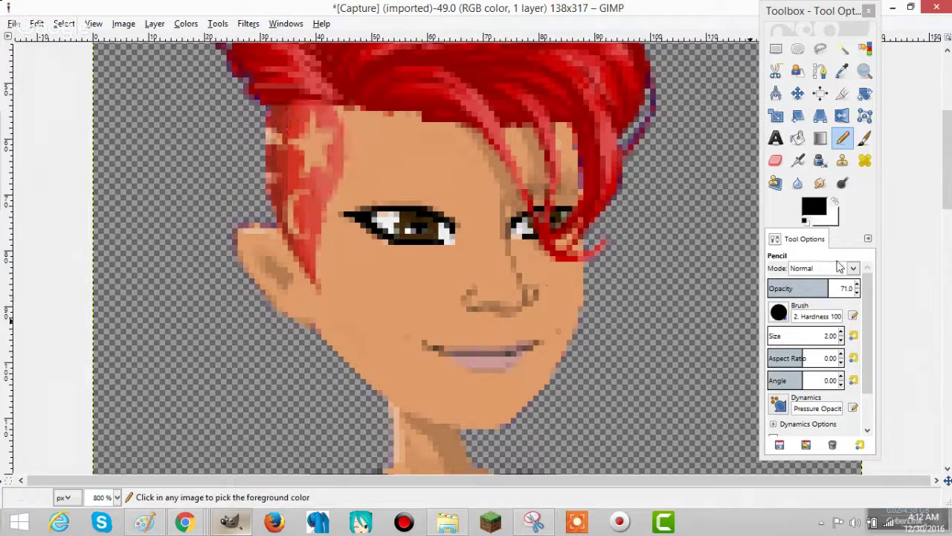
# Add the Layers dialog as a tab beside the tool options in the toolbox dock.
pyautogui.click(867, 238)
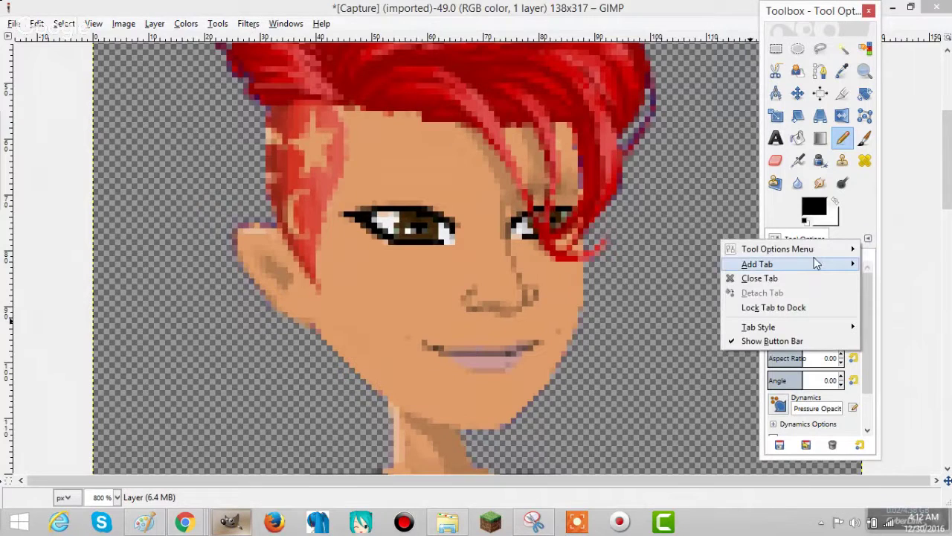
pyautogui.moveTo(792, 253)
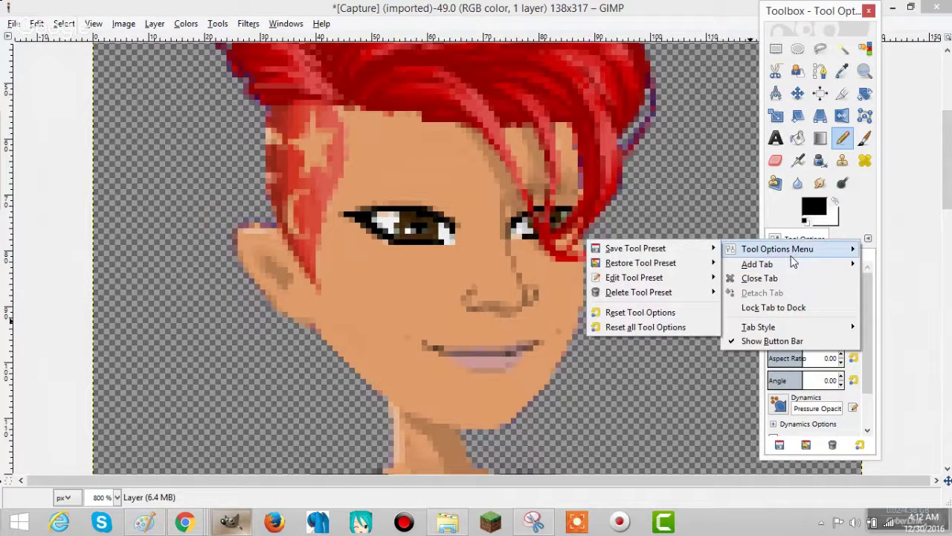
pyautogui.click(639, 158)
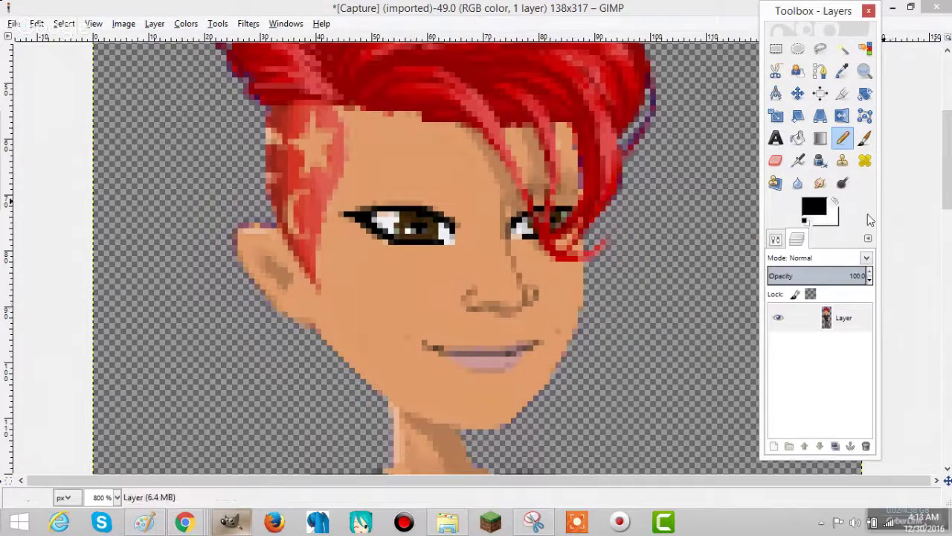
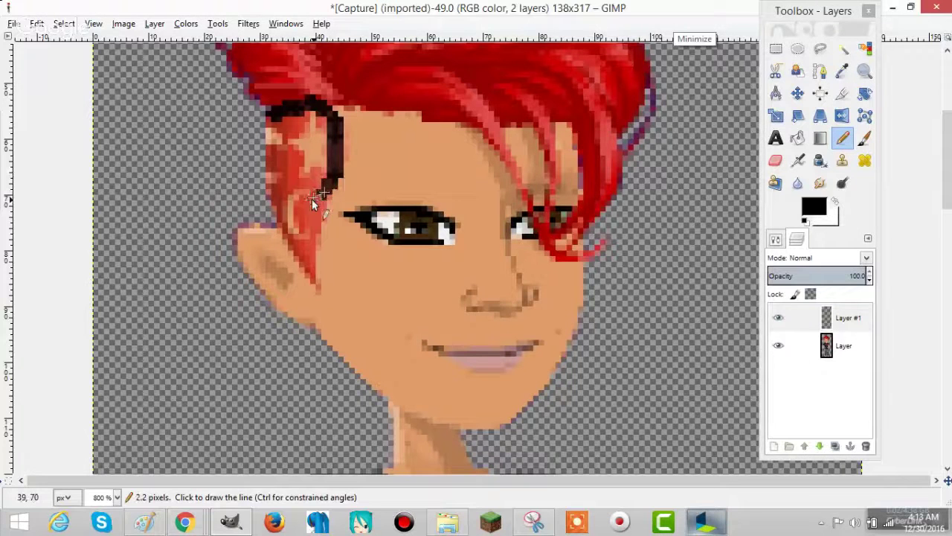
# Outline the shaved side hair with straight black Pencil lines on Layer #1 and fill its inside.
pyautogui.keyDown('shift'); pyautogui.click(306, 264); pyautogui.keyUp('shift')
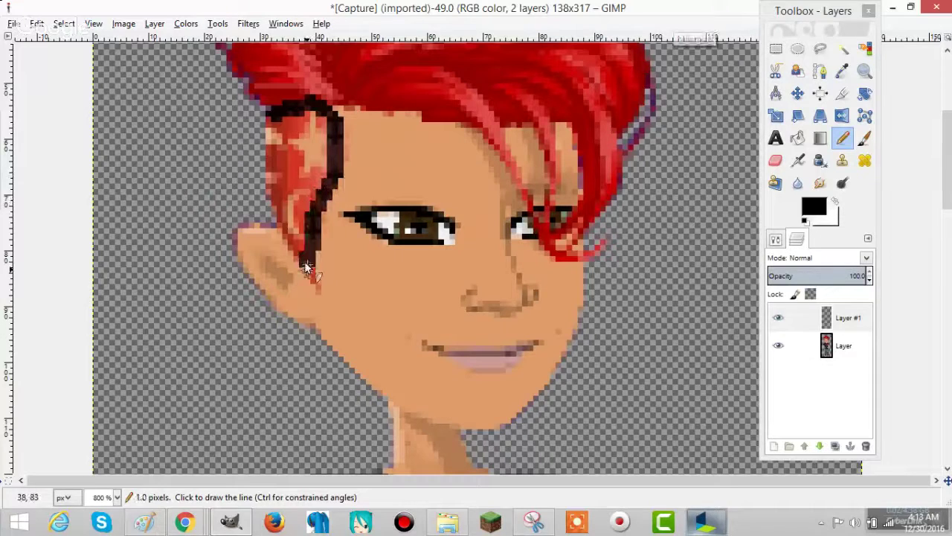
pyautogui.keyDown('shift'); pyautogui.click(317, 287); pyautogui.keyUp('shift')
pyautogui.keyDown('shift'); pyautogui.click(279, 227); pyautogui.keyUp('shift')
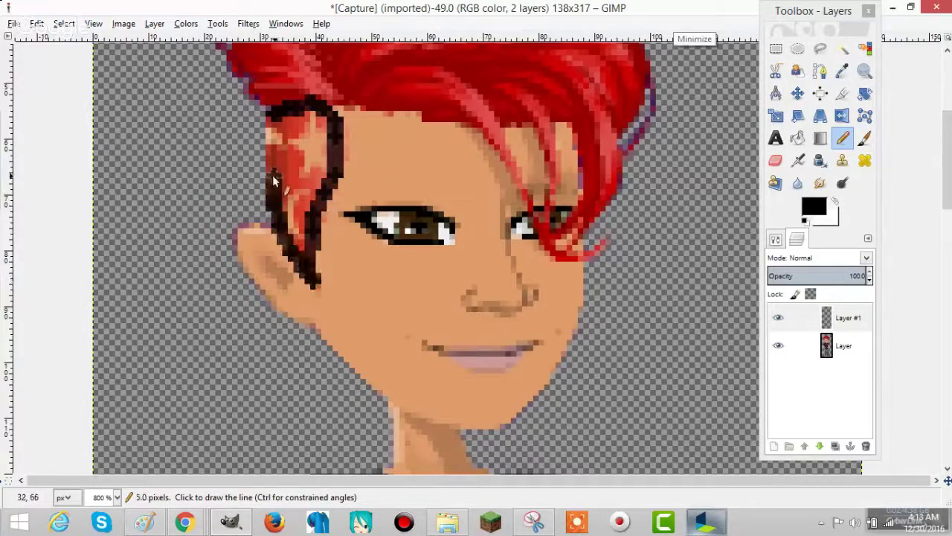
pyautogui.keyDown('shift'); pyautogui.click(274, 151); pyautogui.keyUp('shift')
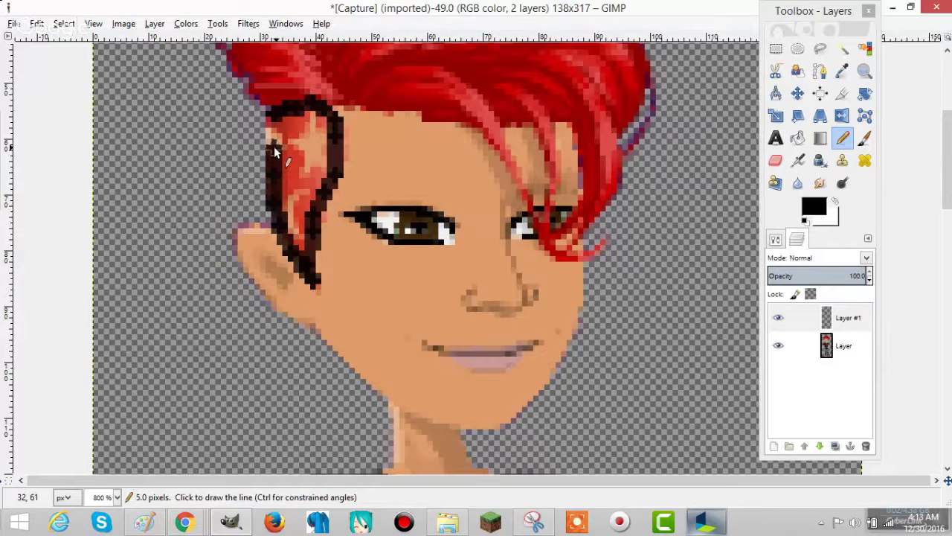
pyautogui.moveTo(275, 151)
pyautogui.mouseDown()
pyautogui.moveTo(305, 138)
pyautogui.moveTo(306, 119)
pyautogui.moveTo(290, 191)
pyautogui.moveTo(327, 129)
pyautogui.moveTo(281, 146)
pyautogui.moveTo(278, 130)
pyautogui.moveTo(273, 221)
pyautogui.mouseUp()
pyautogui.hotkey('ctrl', 'z')
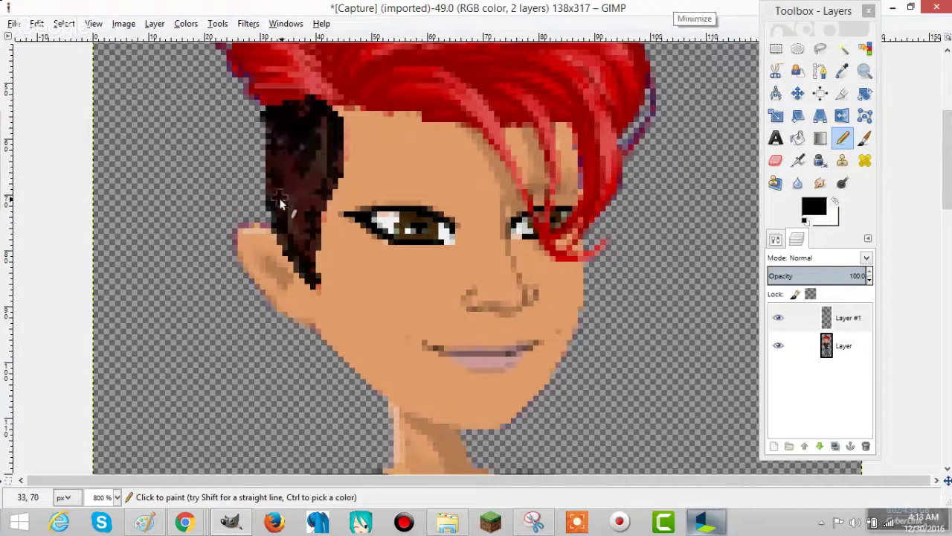
# Raise the Pencil opacity to 100 and paint over the whole shaved side hair in solid black.
pyautogui.click(776, 239)
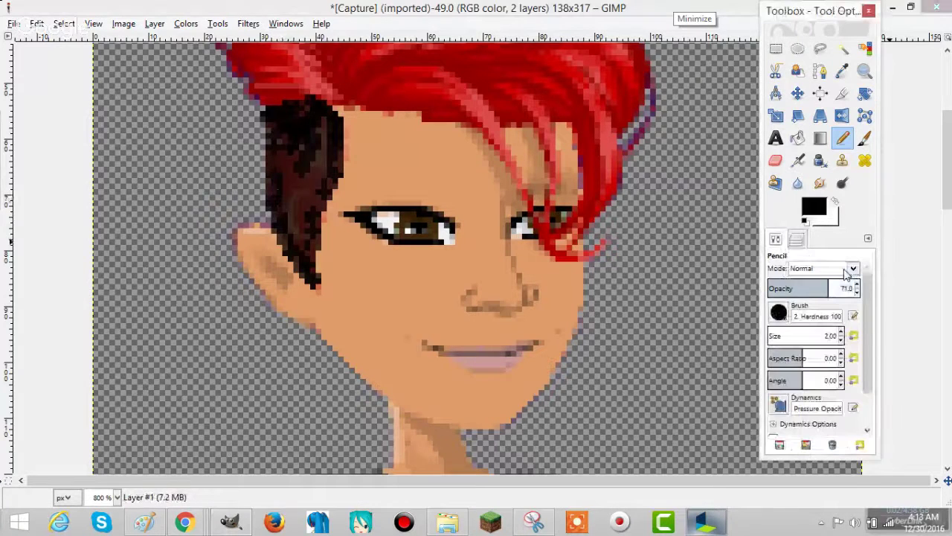
pyautogui.click(852, 286)
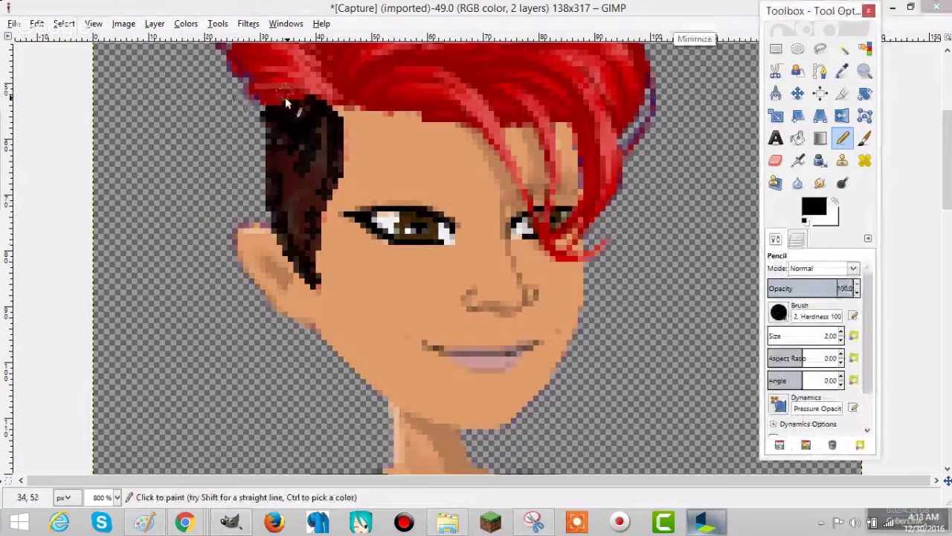
pyautogui.moveTo(272, 119)
pyautogui.mouseDown()
pyautogui.moveTo(283, 160)
pyautogui.moveTo(273, 149)
pyautogui.moveTo(275, 183)
pyautogui.moveTo(282, 158)
pyautogui.moveTo(271, 182)
pyautogui.moveTo(321, 130)
pyautogui.moveTo(307, 122)
pyautogui.moveTo(306, 269)
pyautogui.moveTo(307, 260)
pyautogui.moveTo(316, 284)
pyautogui.moveTo(313, 231)
pyautogui.mouseUp()
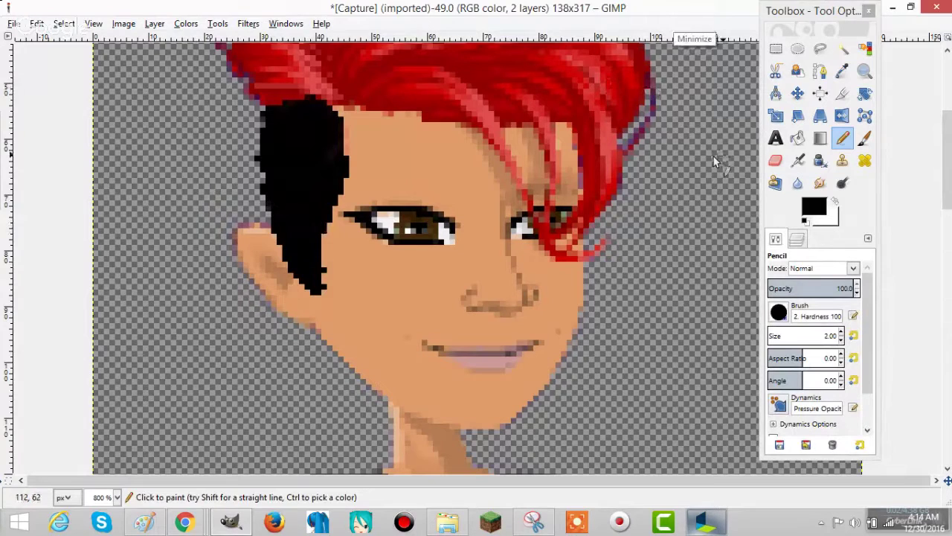
# Erase the black overspill along the back edge, sideburn tip and front edge of the side hair with straight Eraser lines.
pyautogui.click(773, 162)
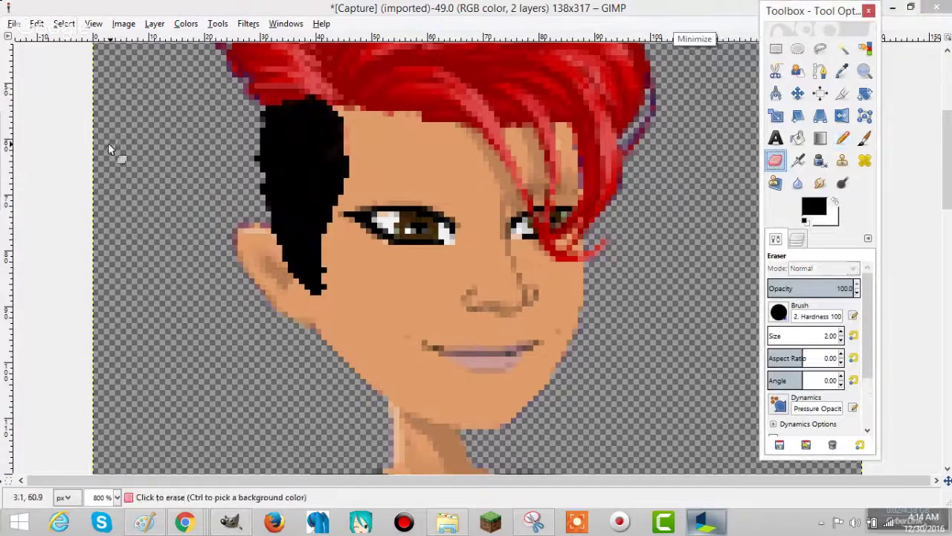
pyautogui.click(259, 113)
pyautogui.keyDown('shift'); pyautogui.click(253, 143); pyautogui.keyUp('shift')
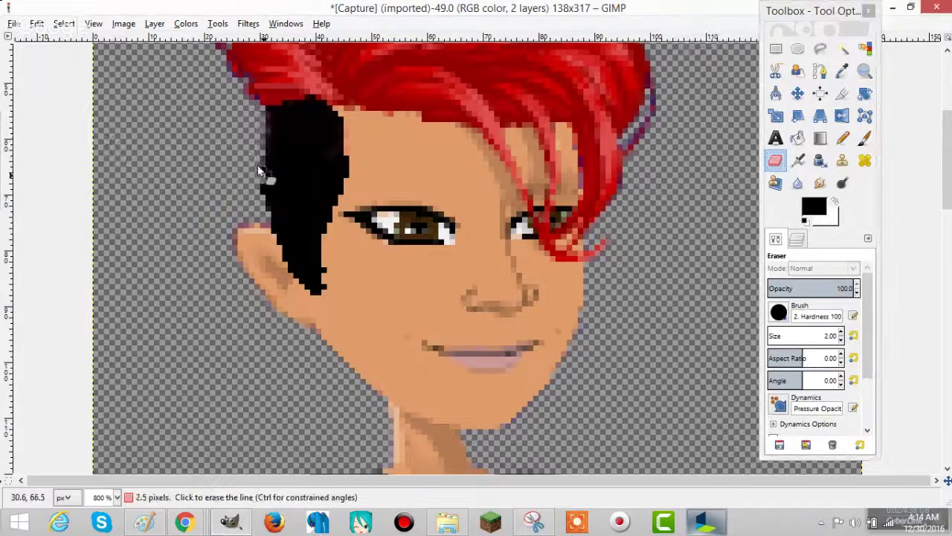
pyautogui.keyDown('shift'); pyautogui.click(266, 220); pyautogui.keyUp('shift')
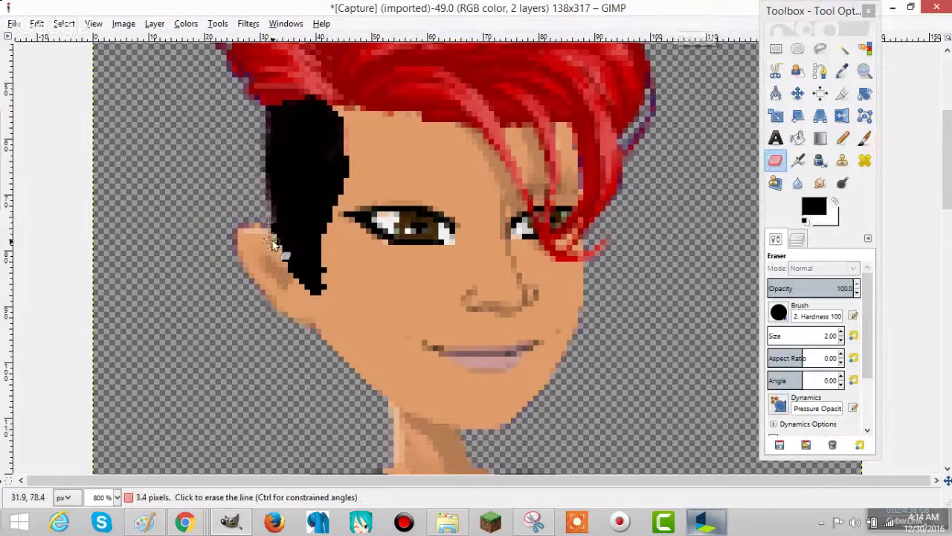
pyautogui.keyDown('shift'); pyautogui.click(277, 255); pyautogui.keyUp('shift')
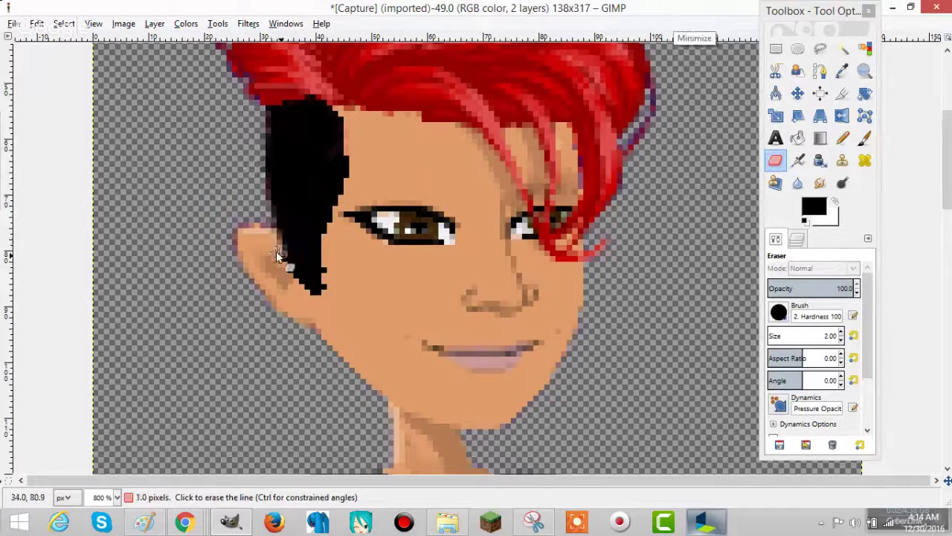
pyautogui.keyDown('shift'); pyautogui.click(313, 284); pyautogui.keyUp('shift')
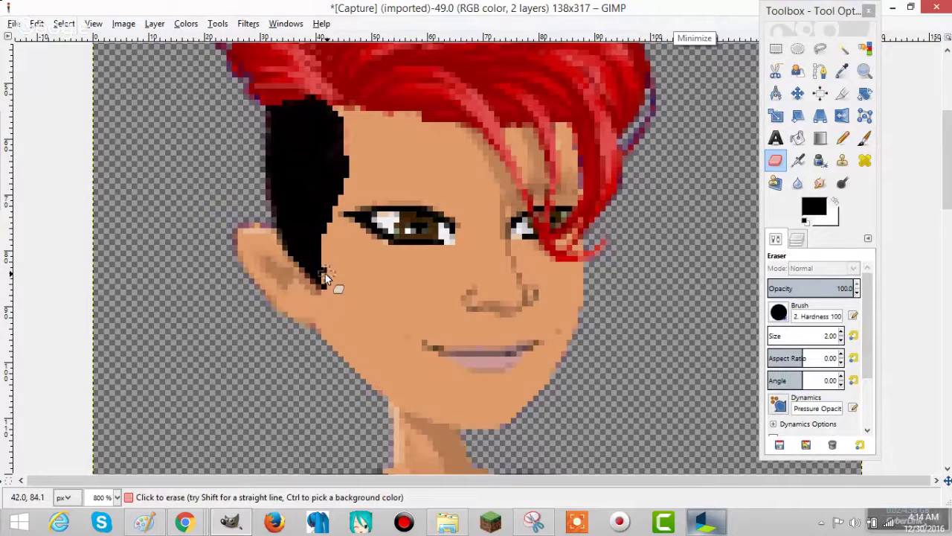
pyautogui.keyDown('shift'); pyautogui.click(347, 152); pyautogui.keyUp('shift')
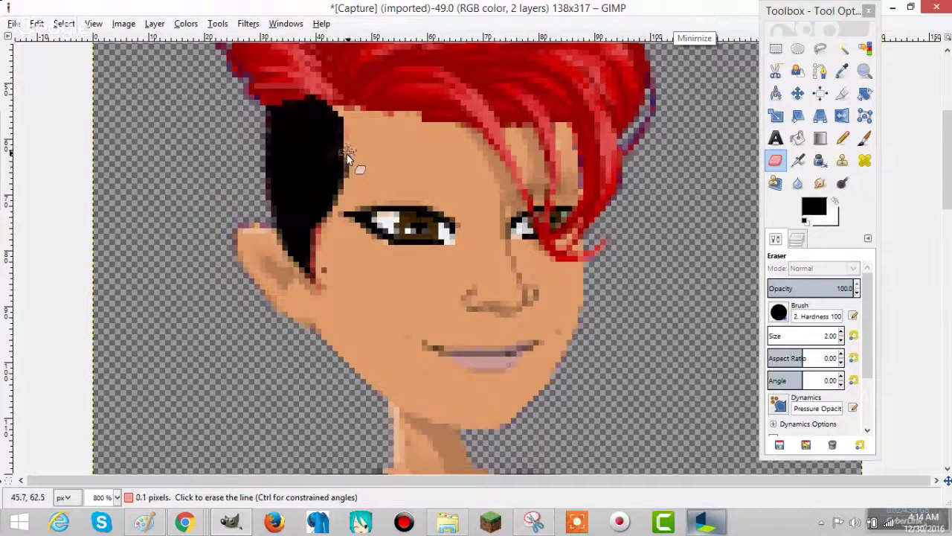
# Redraw the pointed sideburn tip in black with the Pencil at size 1, undoing the last line.
pyautogui.press('n')
pyautogui.press('[')
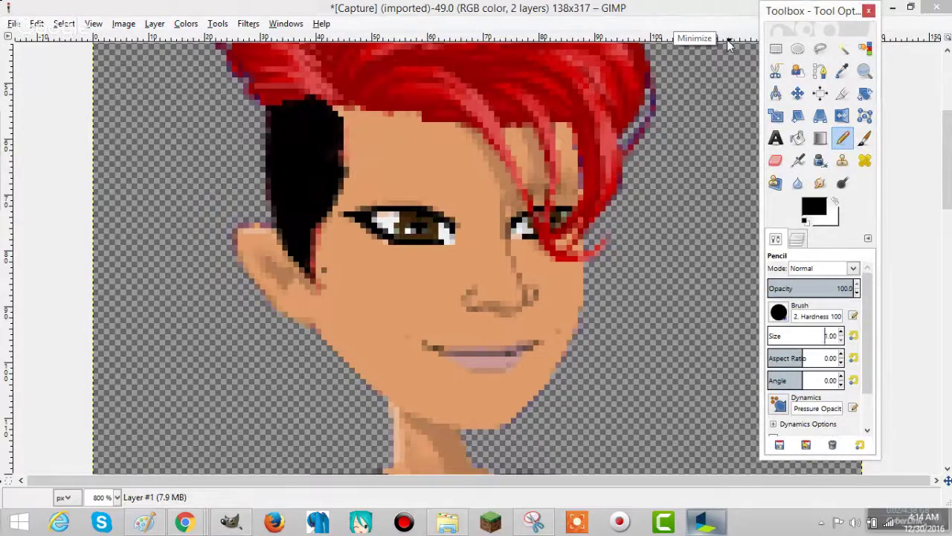
pyautogui.click(369, 7)
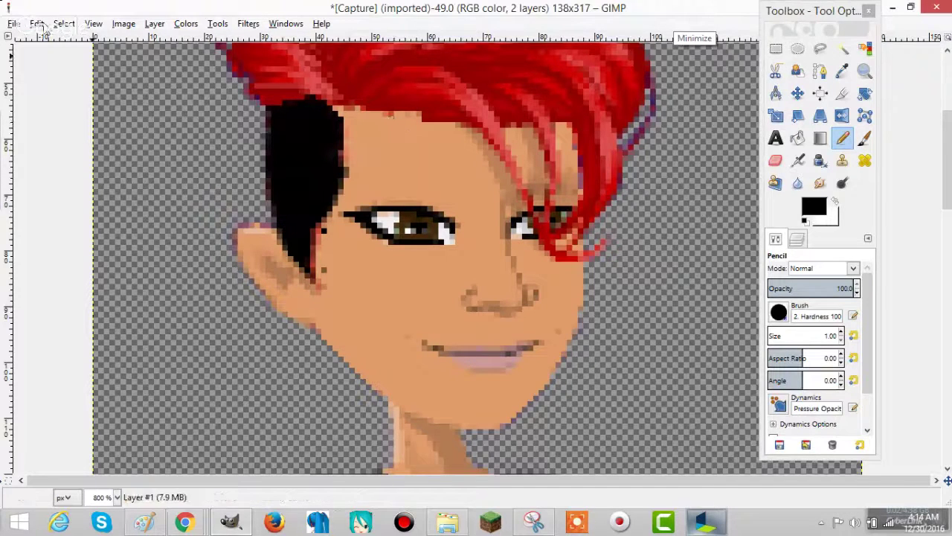
pyautogui.click(316, 287)
pyautogui.keyDown('shift'); pyautogui.click(312, 227); pyautogui.keyUp('shift')
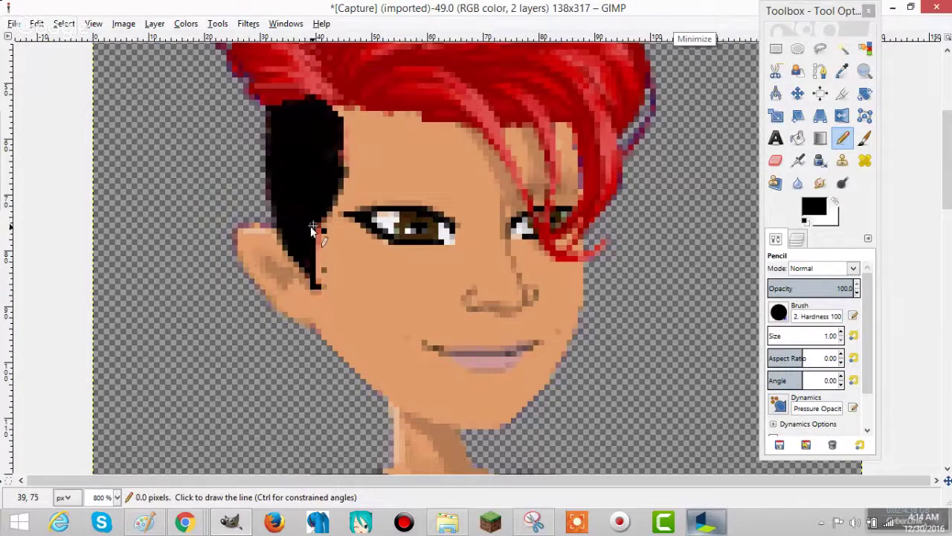
pyautogui.hotkey('ctrl', 'z')
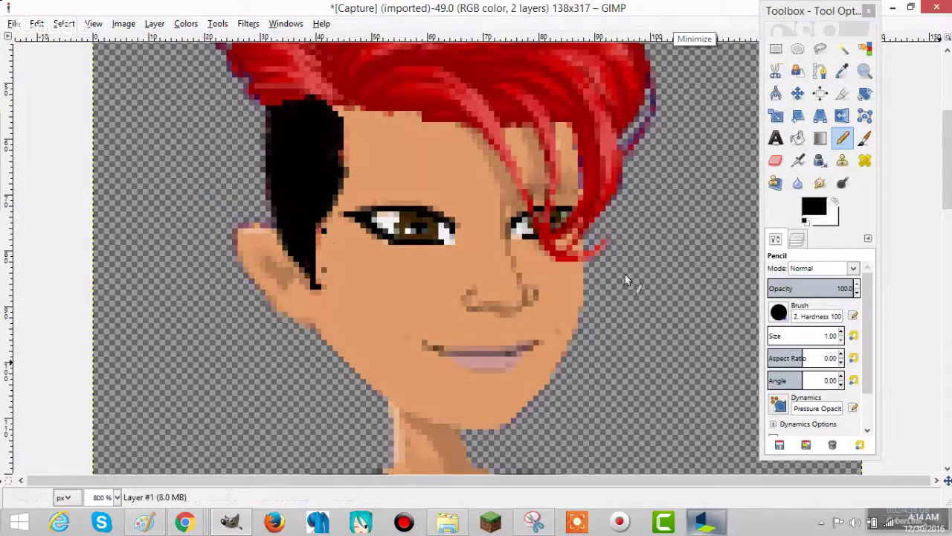
# Set the Pencil opacity to 82 and cover the red along the front edge of the side hair with black.
pyautogui.click(857, 293)
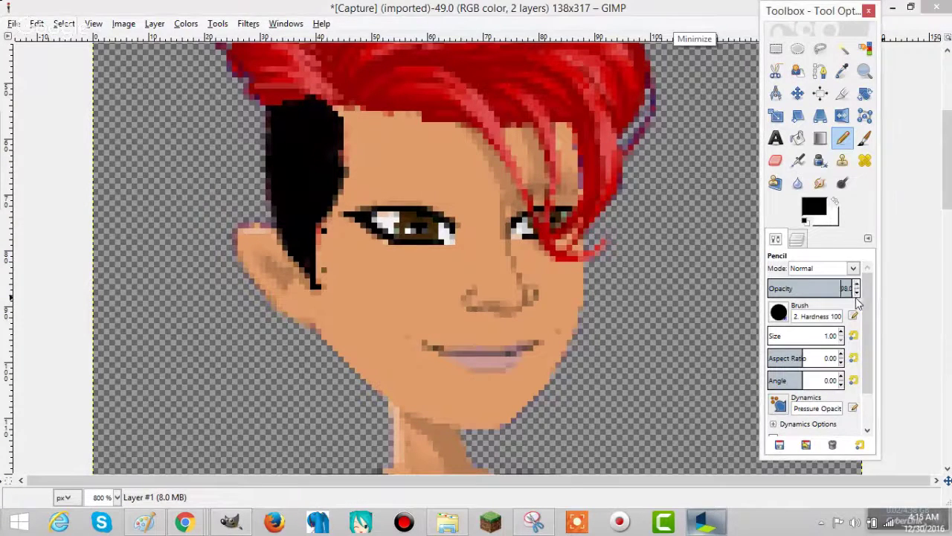
pyautogui.click(318, 253)
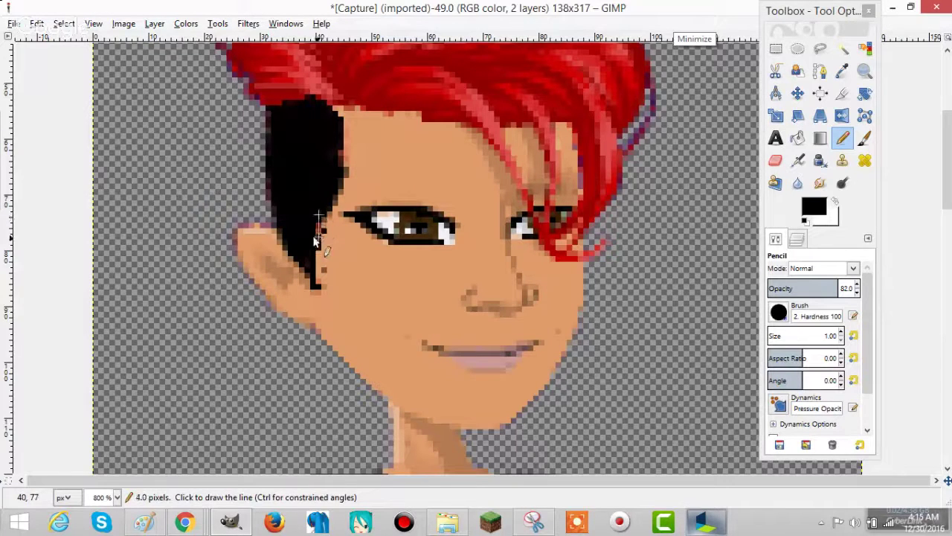
pyautogui.moveTo(319, 236); pyautogui.dragTo(329, 192)
pyautogui.keyDown('shift'); pyautogui.click(339, 169); pyautogui.keyUp('shift')
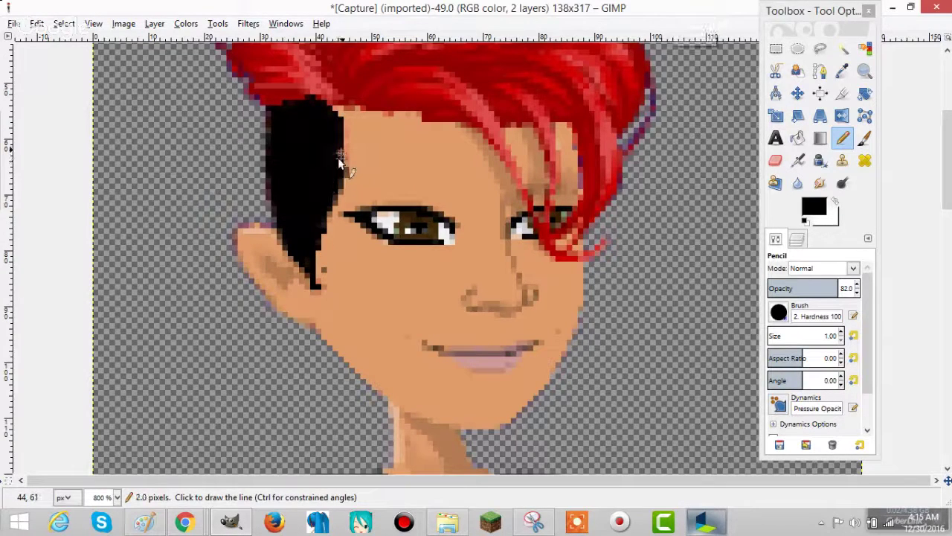
pyautogui.keyDown('shift'); pyautogui.click(344, 135); pyautogui.keyUp('shift')
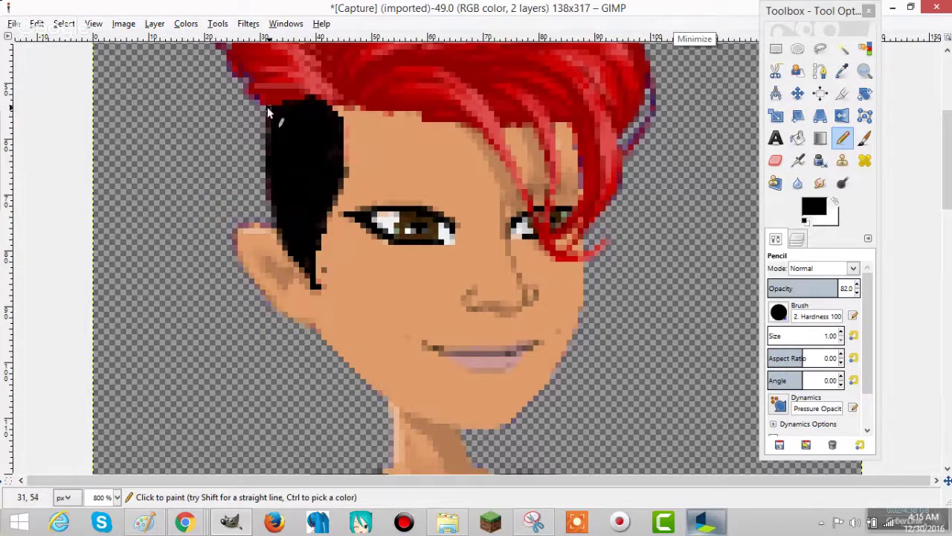
# Straighten the back, upper front and top edges of the black side hair and touch up the sideburn tip.
pyautogui.keyDown('shift'); pyautogui.click(265, 190); pyautogui.keyUp('shift')
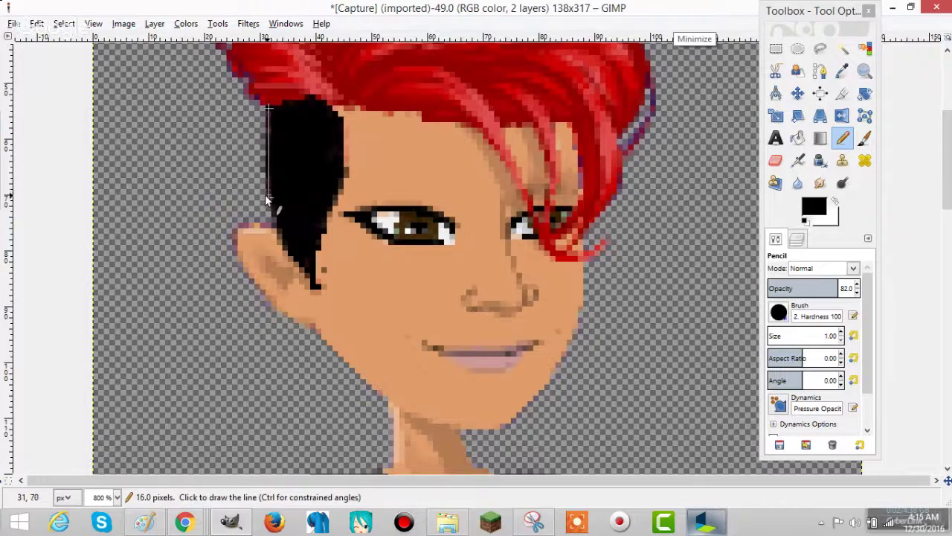
pyautogui.keyDown('shift'); pyautogui.click(345, 129); pyautogui.keyUp('shift')
pyautogui.keyDown('shift'); pyautogui.click(336, 110); pyautogui.keyUp('shift')
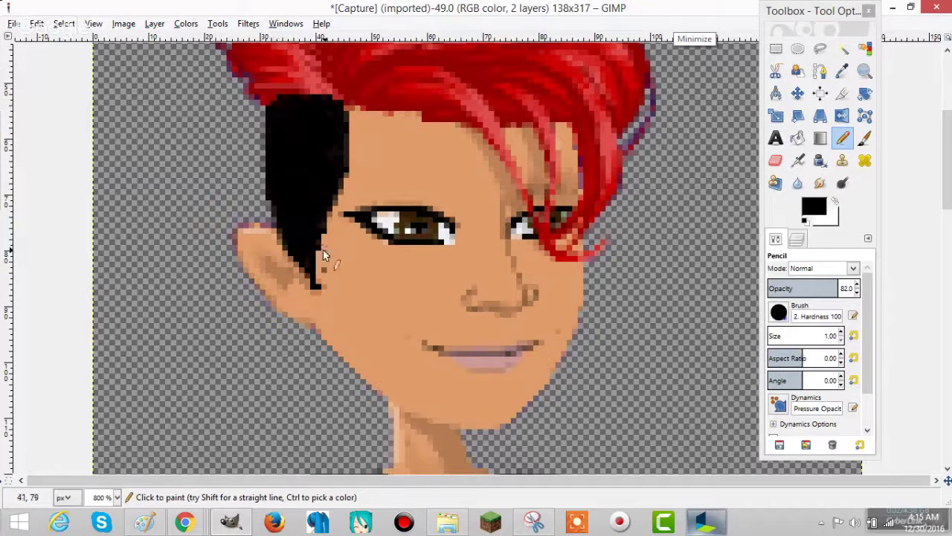
pyautogui.click(307, 262)
pyautogui.keyDown('shift'); pyautogui.click(315, 287); pyautogui.keyUp('shift')
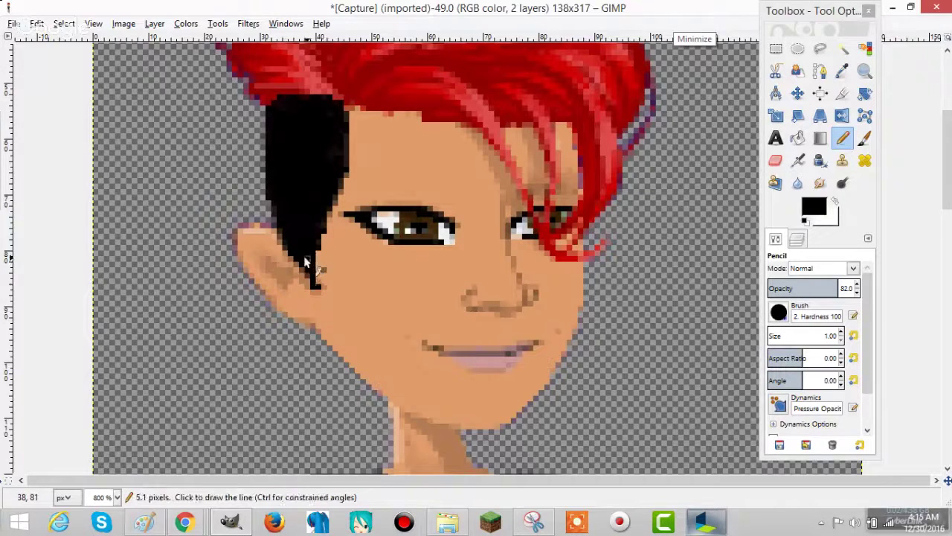
# Erase the stray black pixels around the sideburn tip and switch back to the Pencil.
pyautogui.click(772, 158)
pyautogui.moveTo(315, 286); pyautogui.dragTo(326, 268)
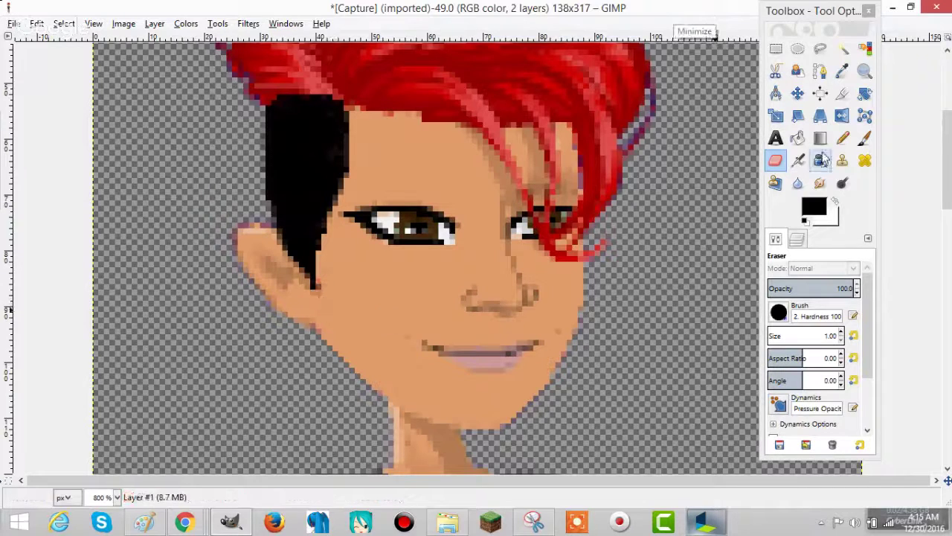
pyautogui.click(843, 141)
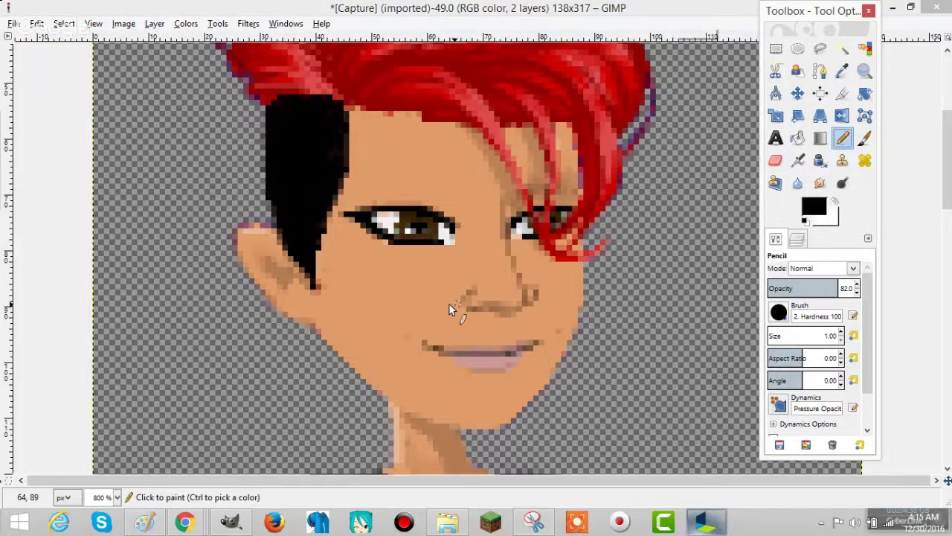
# Blacken the remaining pixel at the sideburn tip and undo the stray pencil line across the face.
pyautogui.keyDown('shift'); pyautogui.click(315, 287); pyautogui.keyUp('shift')
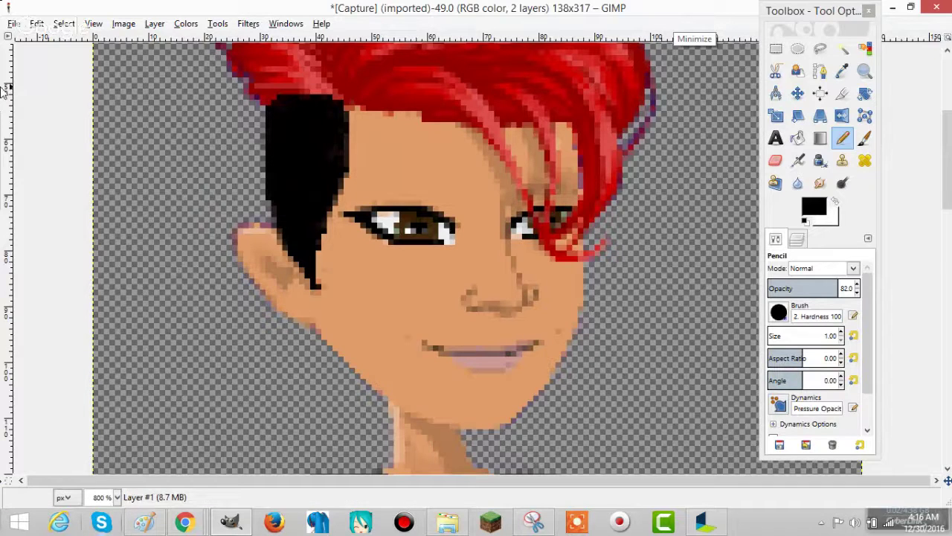
pyautogui.moveTo(424, 158); pyautogui.dragTo(755, 146)
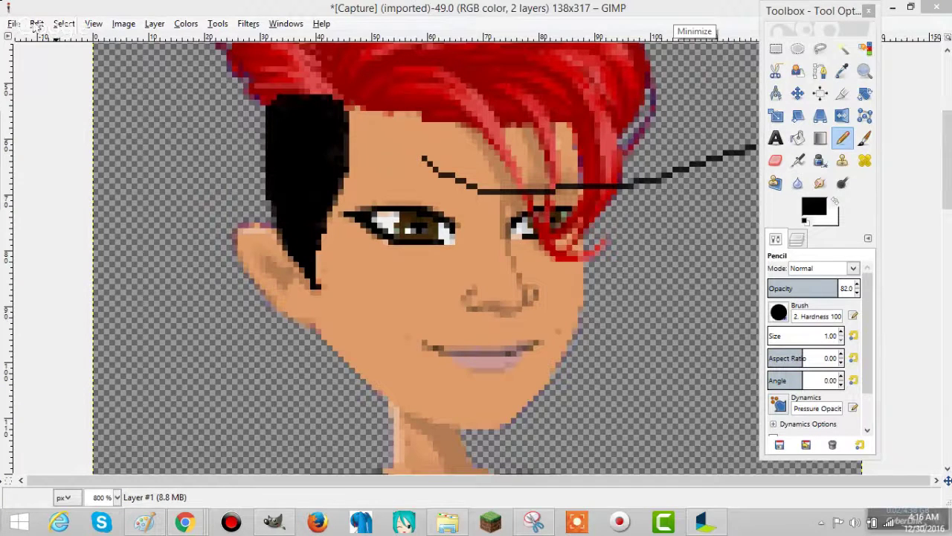
pyautogui.click(63, 24)
pyautogui.click(74, 41)
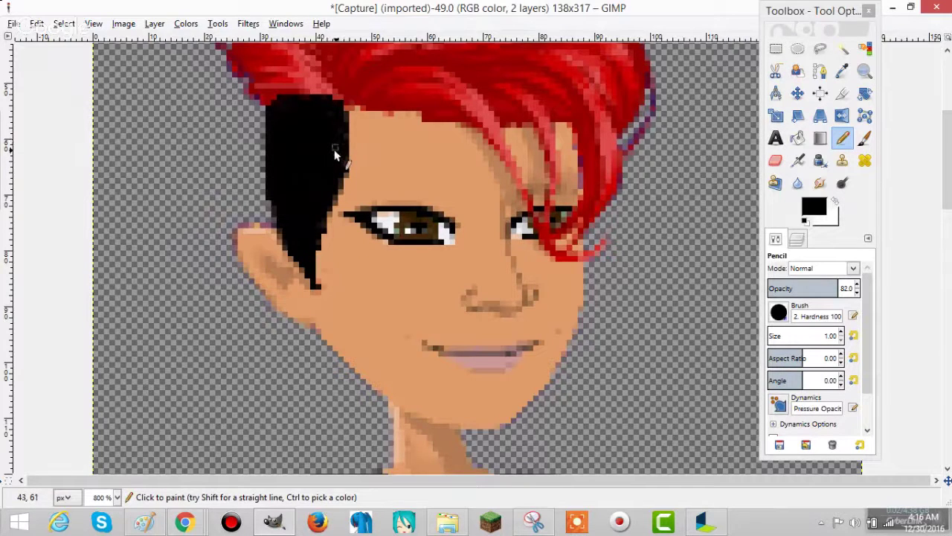
# Sample dark red from the hair above the side patch on the base layer and return to Layer #1 with the Pencil.
pyautogui.scroll(3, 318, 256)
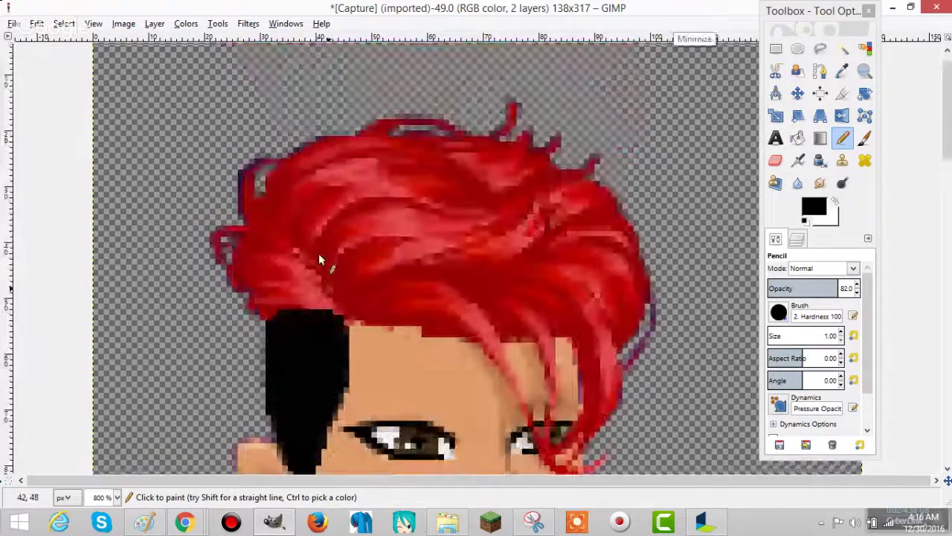
pyautogui.scroll(-3, 319, 253)
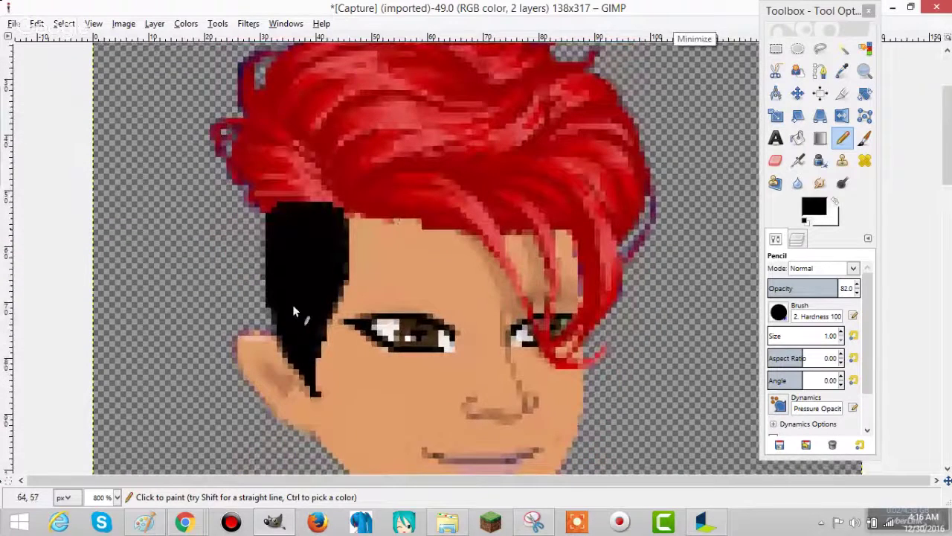
pyautogui.click(841, 71)
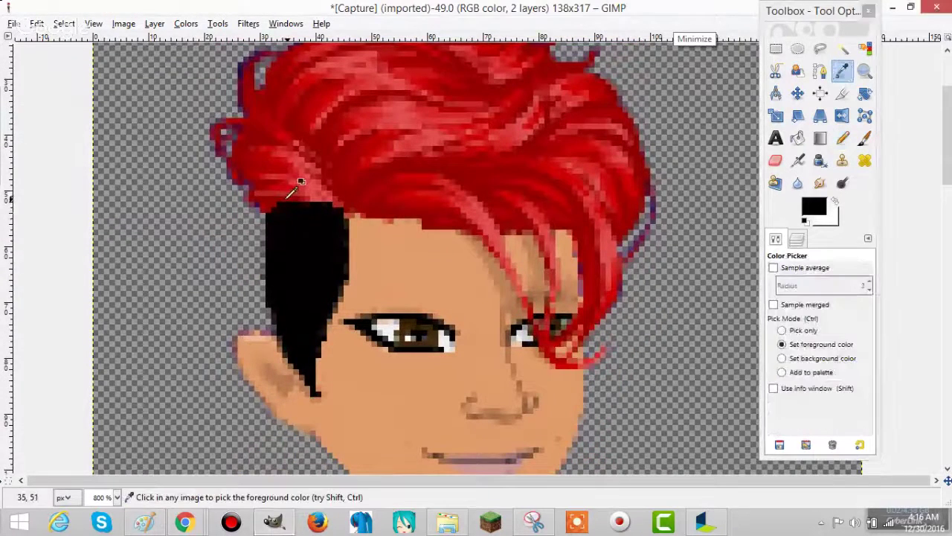
pyautogui.hotkey('ctrl', 'l')
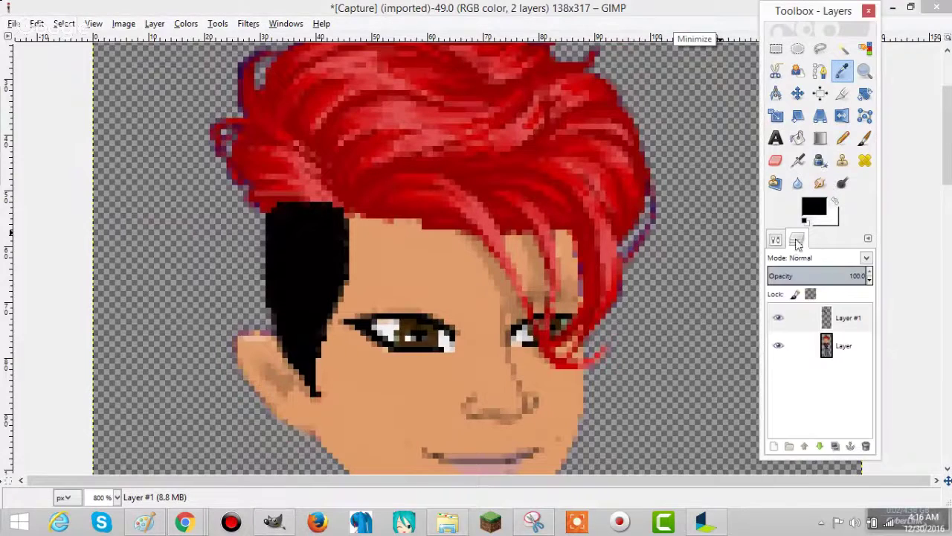
pyautogui.click(831, 341)
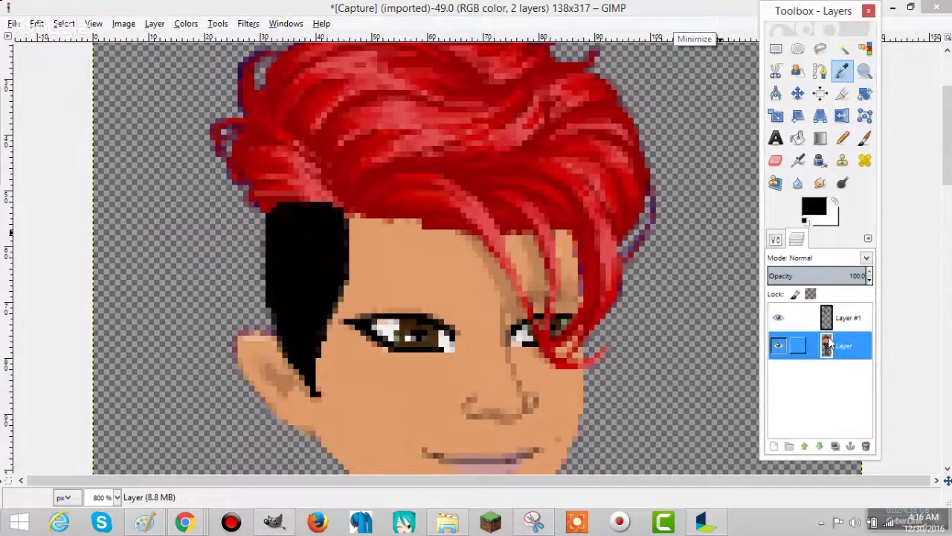
pyautogui.click(301, 183)
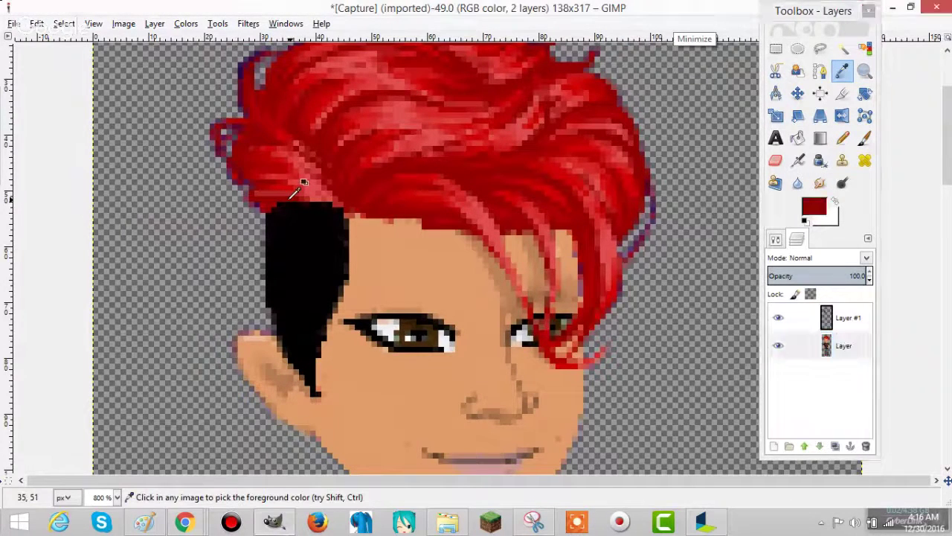
pyautogui.click(847, 318)
pyautogui.click(843, 140)
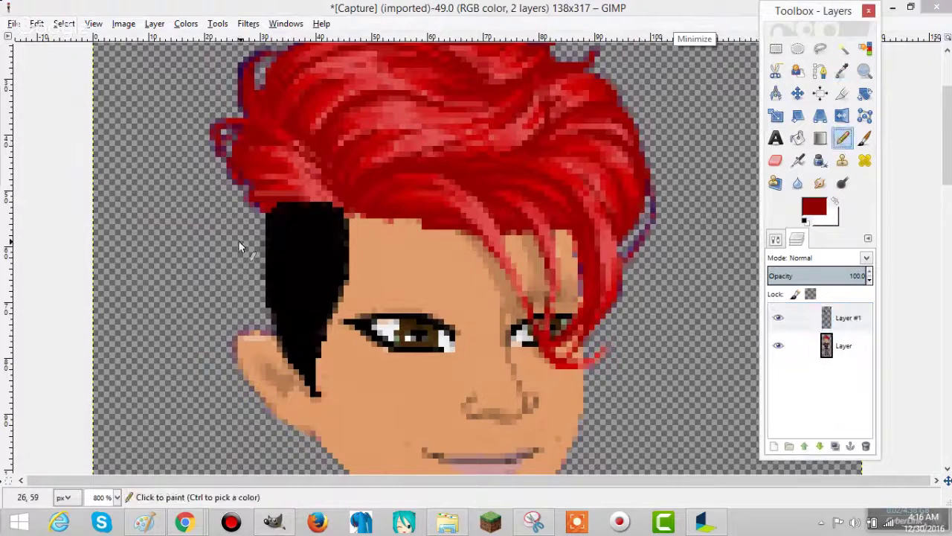
# Pencil two dark red rows along the top edge of the black side hair to even out the hairline.
pyautogui.click(273, 206)
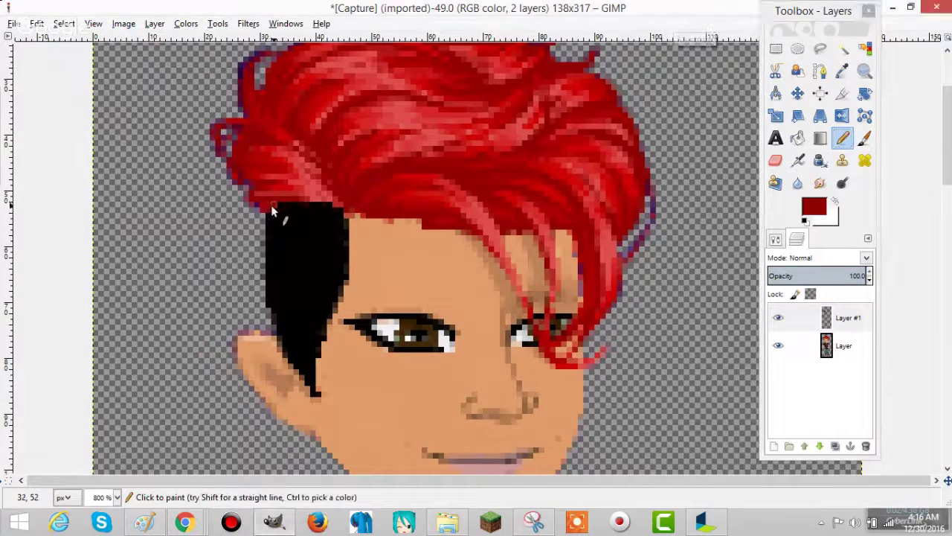
pyautogui.keyDown('shift'); pyautogui.click(285, 206); pyautogui.keyUp('shift')
pyautogui.moveTo(287, 205); pyautogui.dragTo(325, 205)
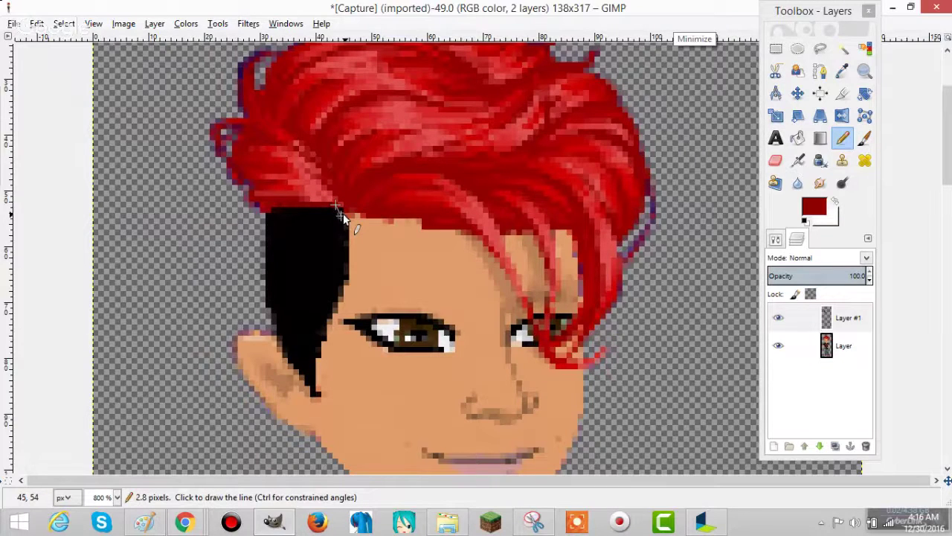
pyautogui.keyDown('shift'); pyautogui.click(273, 205); pyautogui.keyUp('shift')
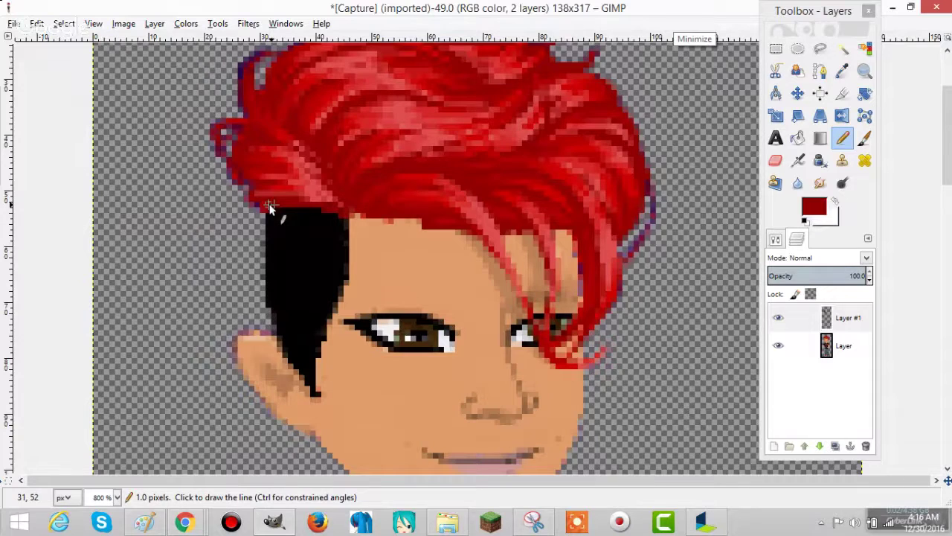
pyautogui.click(277, 212)
pyautogui.keyDown('shift'); pyautogui.click(273, 210); pyautogui.keyUp('shift')
pyautogui.keyDown('shift'); pyautogui.click(319, 211); pyautogui.keyUp('shift')
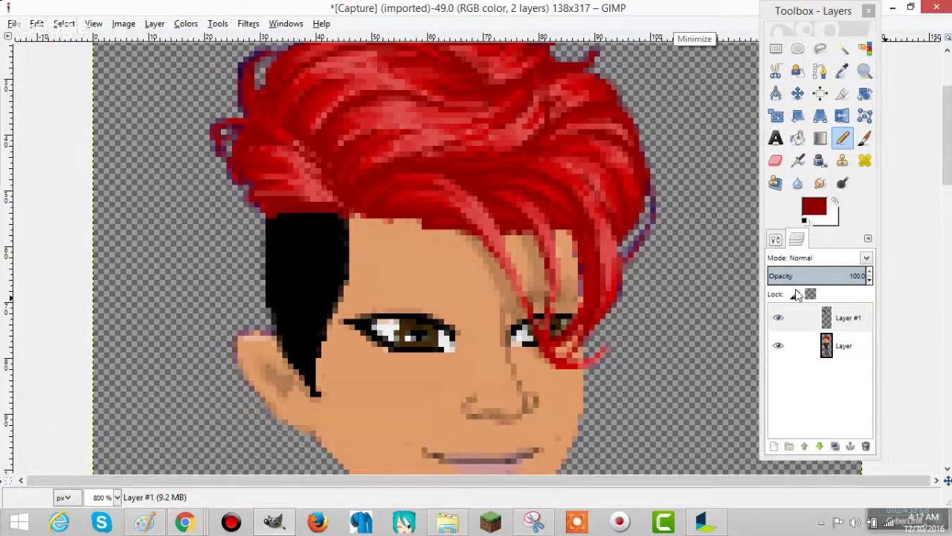
# Merge Layer #1 down into the character layer.
pyautogui.rightClick(841, 316)
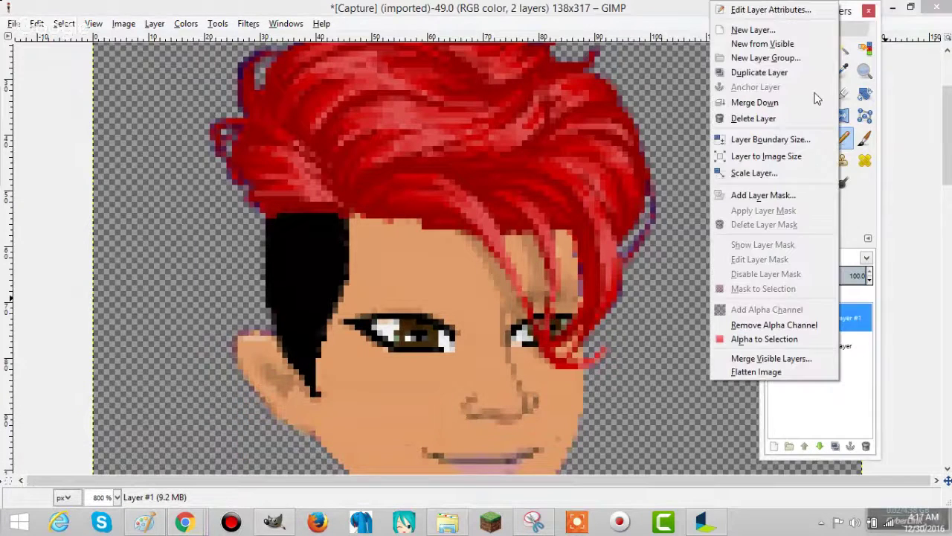
pyautogui.click(767, 104)
pyautogui.scroll(-5, 407, 286)
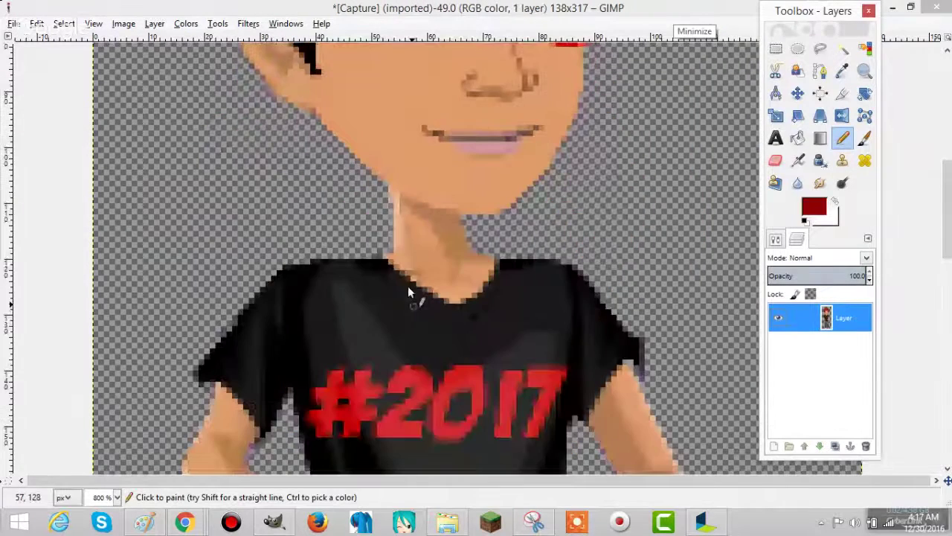
pyautogui.scroll(3, 408, 286)
pyautogui.scroll(1, 442, 343)
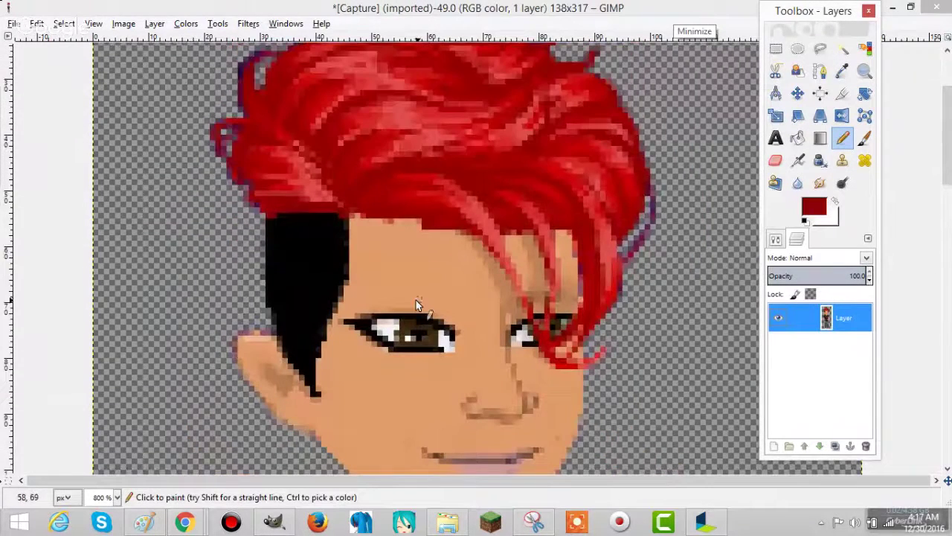
# Switch to the image search in Chrome and shorten the query to "Markiplier".
pyautogui.moveTo(183, 521)
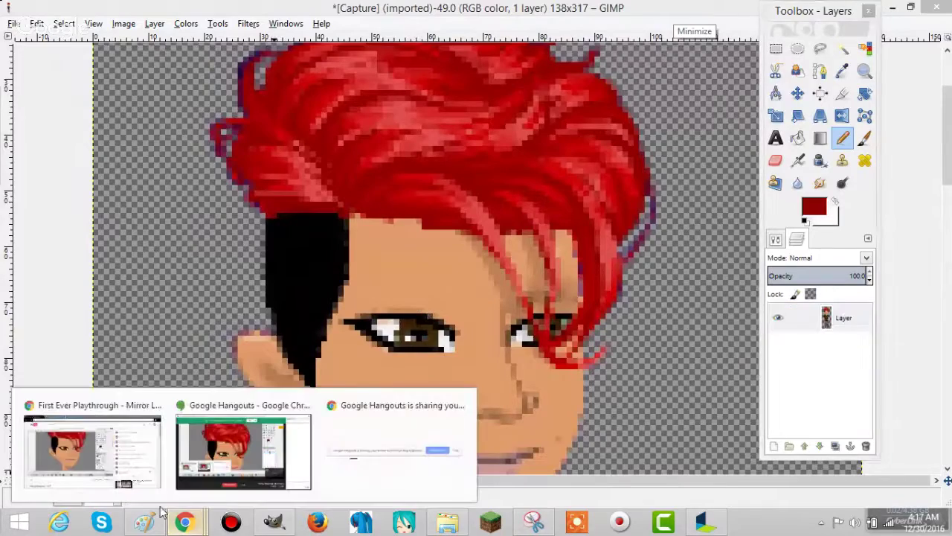
pyautogui.click(73, 470)
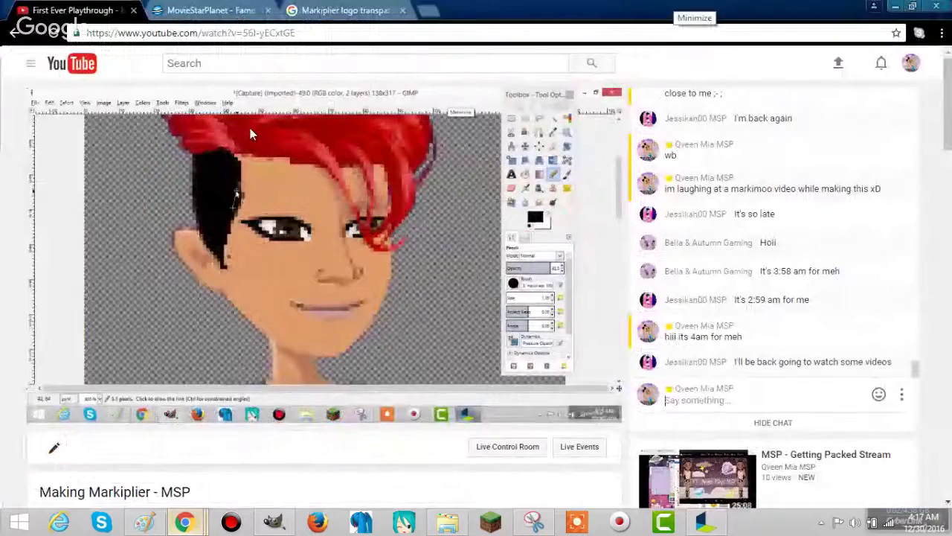
pyautogui.scroll(-1, 72, 473)
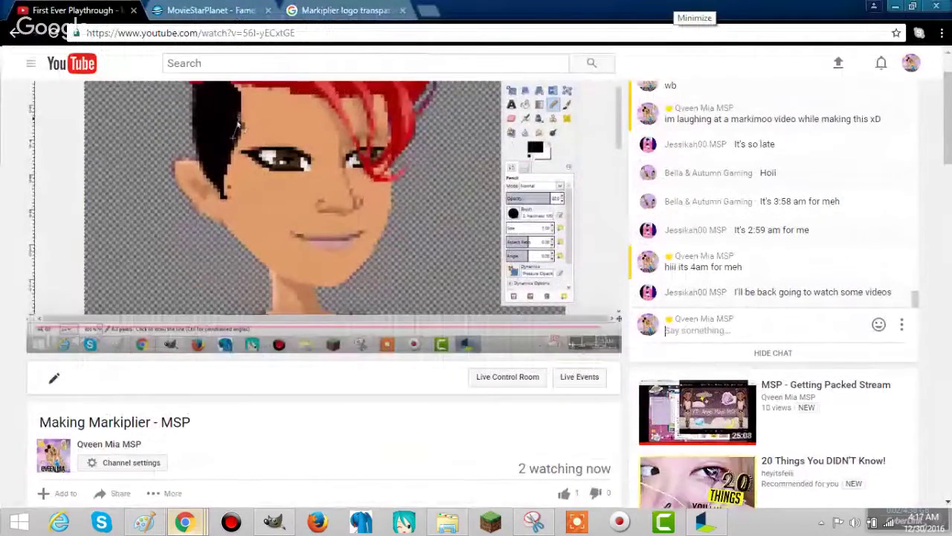
pyautogui.click(320, 10)
pyautogui.scroll(2, 256, 244)
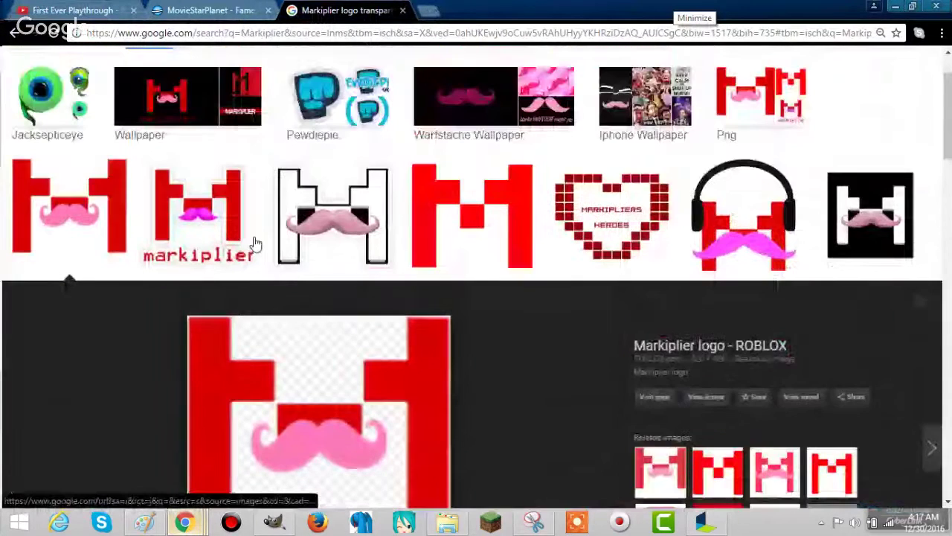
pyautogui.scroll(1, 255, 244)
pyautogui.moveTo(225, 72); pyautogui.dragTo(155, 79)
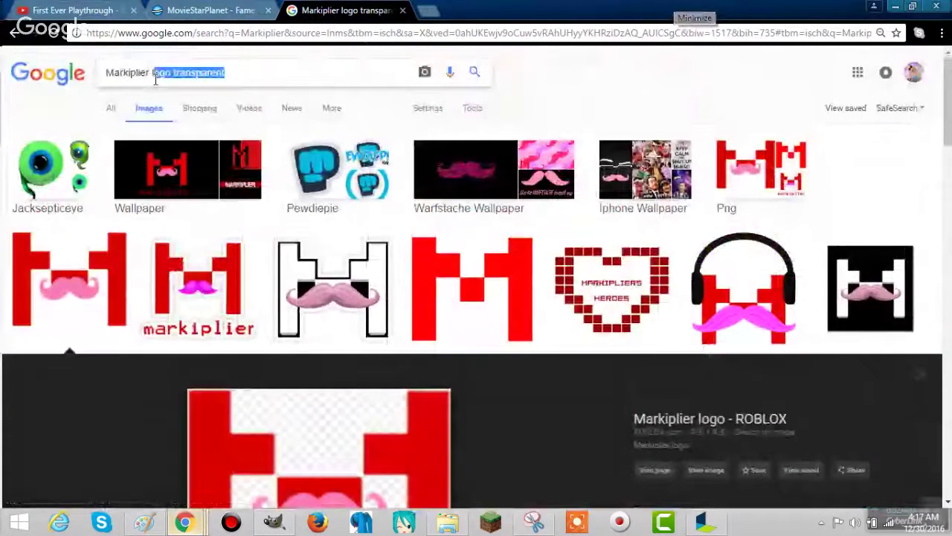
pyautogui.press('BackSpace')
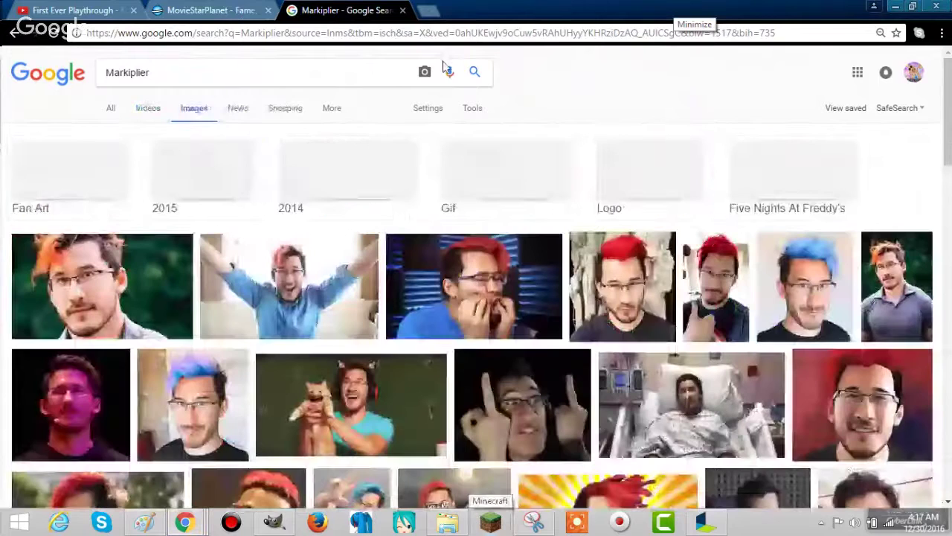
# Open the Markiplier portrait from TV Tropes and save it as a JPEG in the artbook New folder.
pyautogui.scroll(-1, 707, 335)
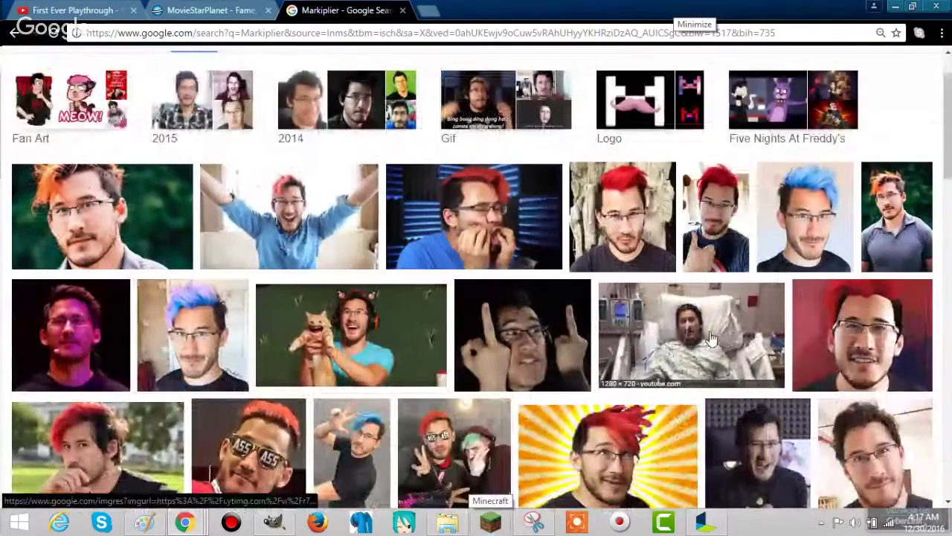
pyautogui.scroll(-2, 710, 338)
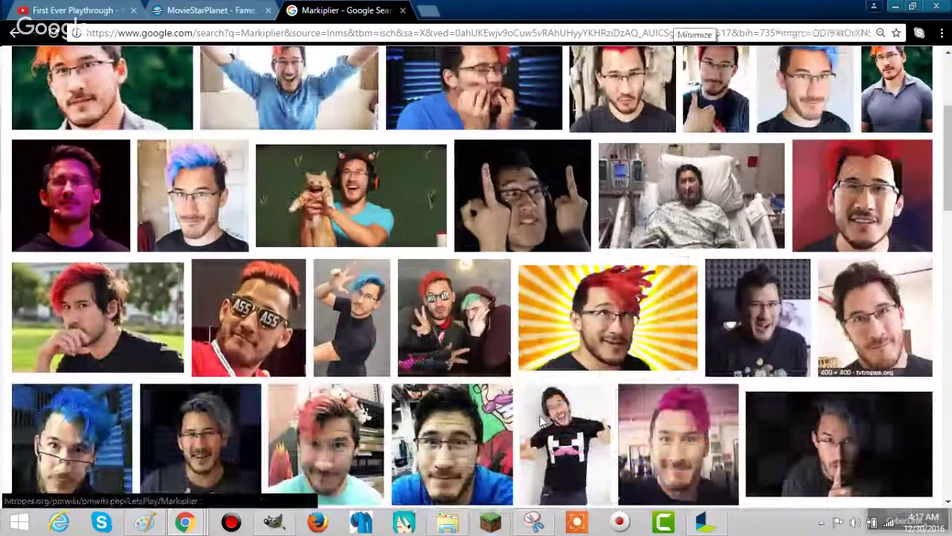
pyautogui.click(473, 437)
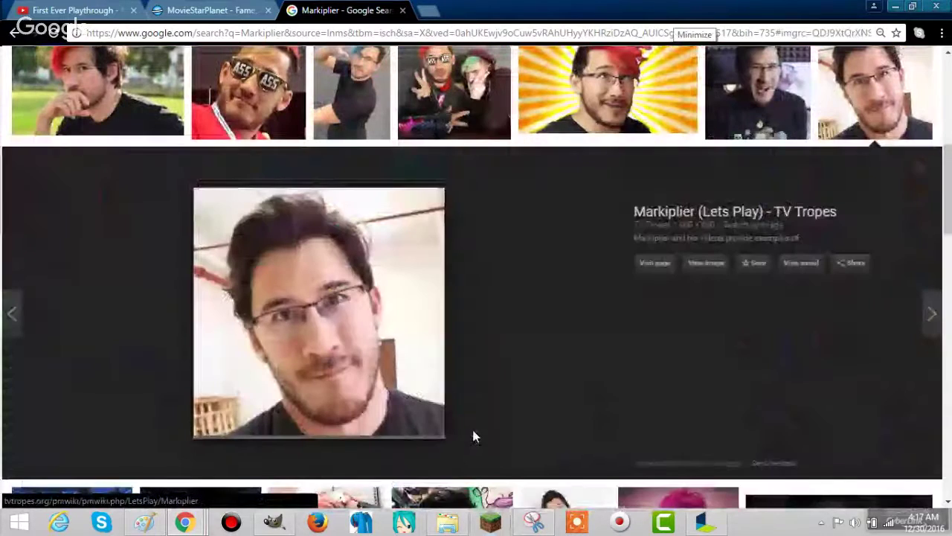
pyautogui.rightClick(360, 252)
pyautogui.click(409, 383)
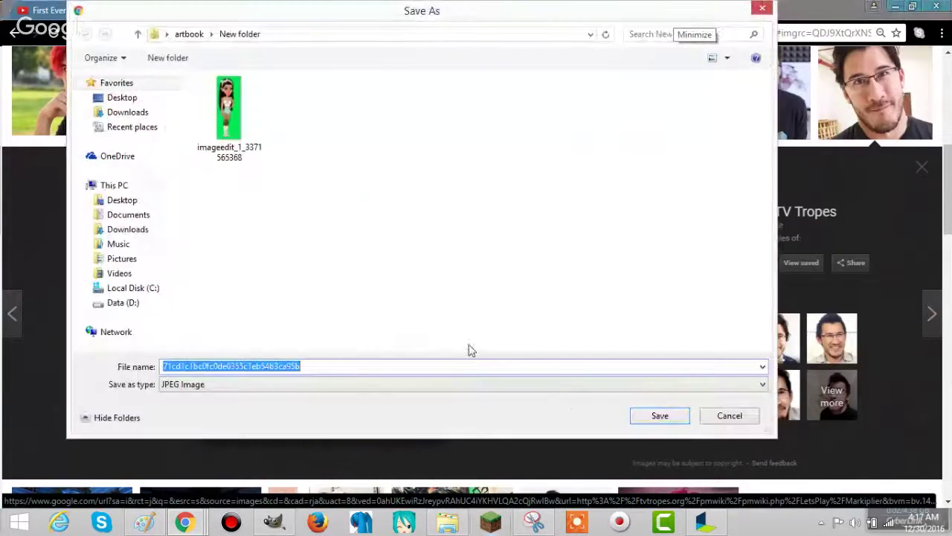
pyautogui.click(658, 416)
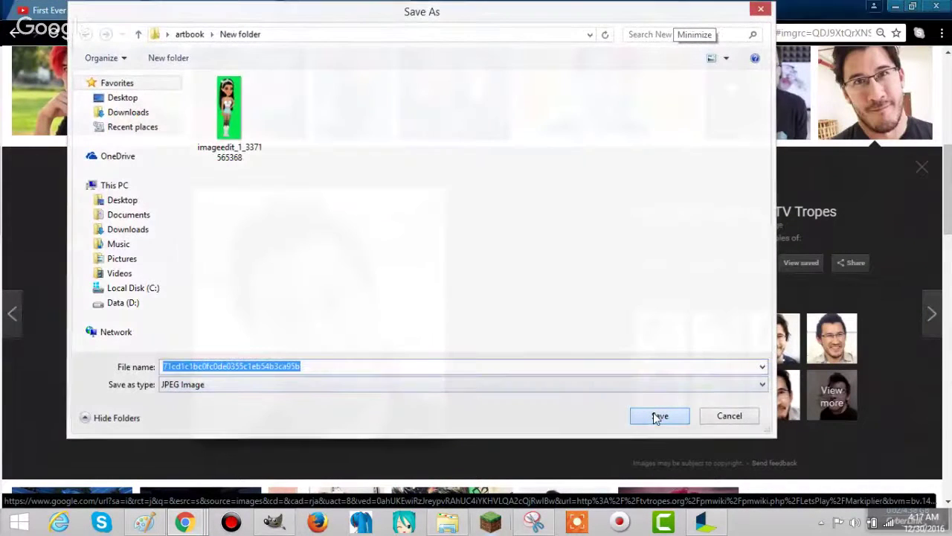
# Switch back to GIMP and open 71cd1c1bc0fc0de0355c1eb54b3ca95b.jpeg from the artbook New folder as a new layer.
pyautogui.click(89, 10)
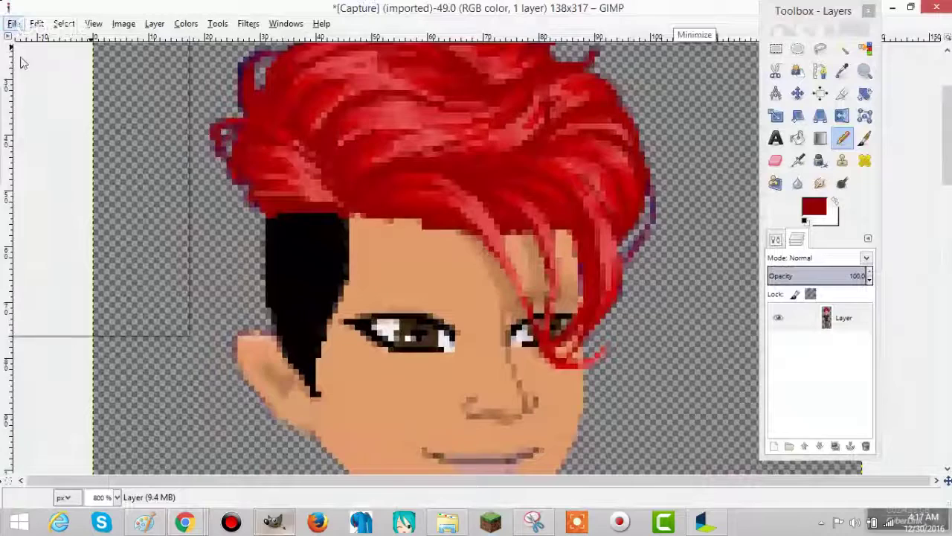
pyautogui.click(60, 86)
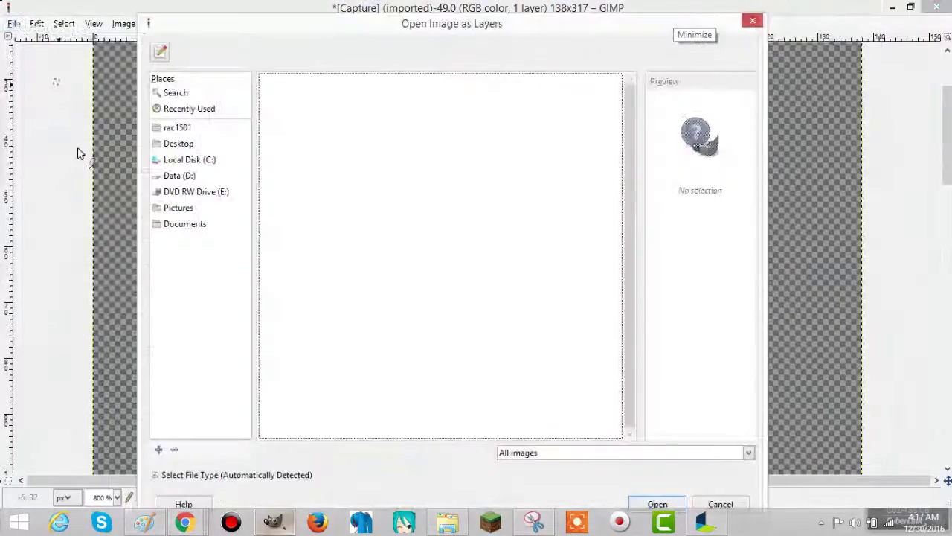
pyautogui.click(321, 189)
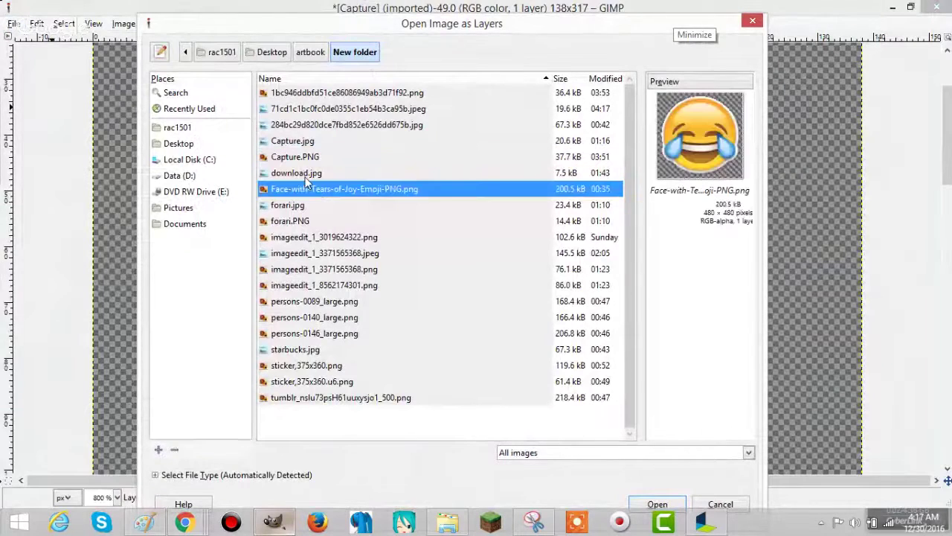
pyautogui.click(297, 220)
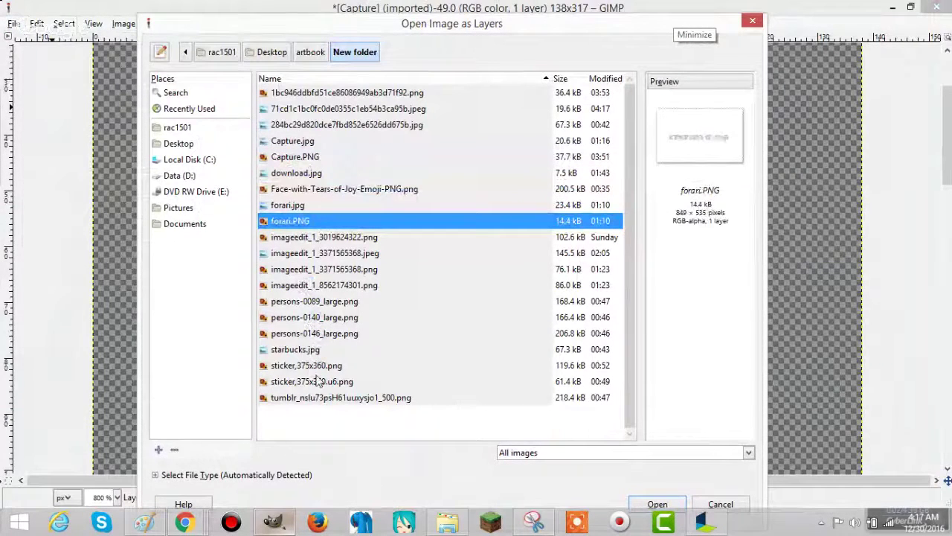
pyautogui.click(303, 124)
pyautogui.click(320, 109)
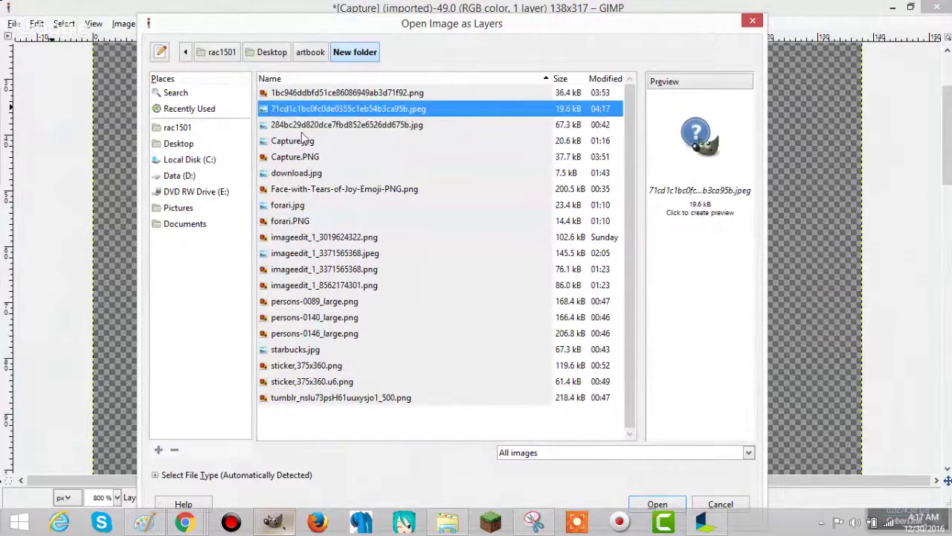
pyautogui.hotkey('shift', 'Down')
pyautogui.hotkey('shift', 'Down')
pyautogui.click(296, 123)
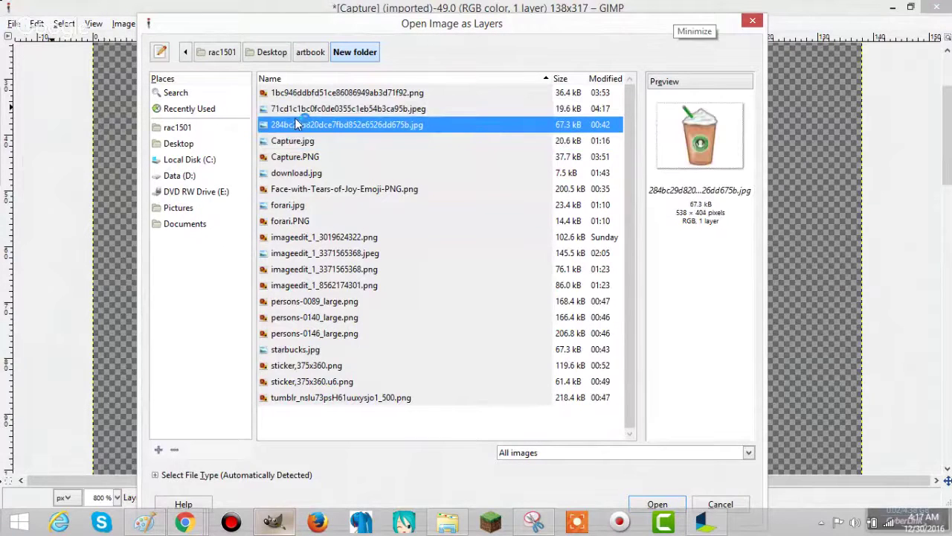
pyautogui.click(302, 109)
pyautogui.click(313, 93)
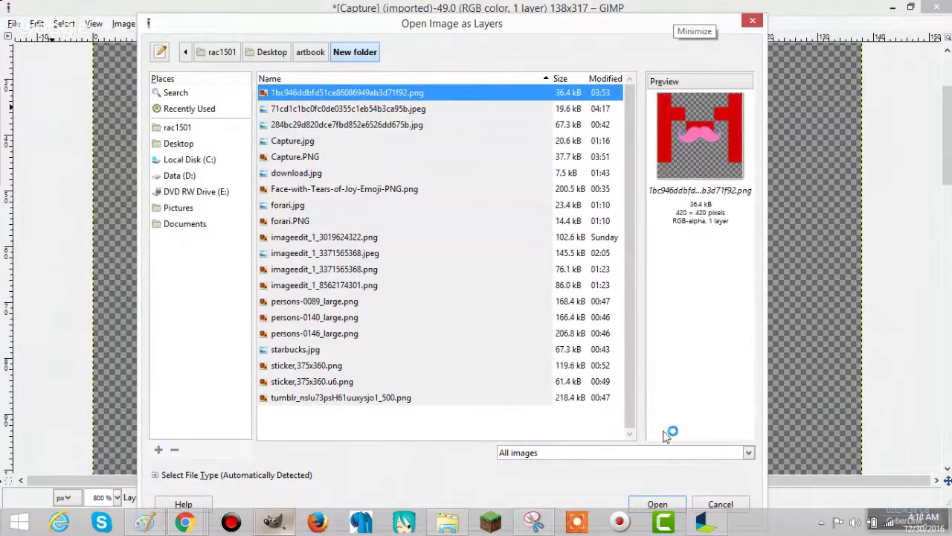
pyautogui.click(336, 110)
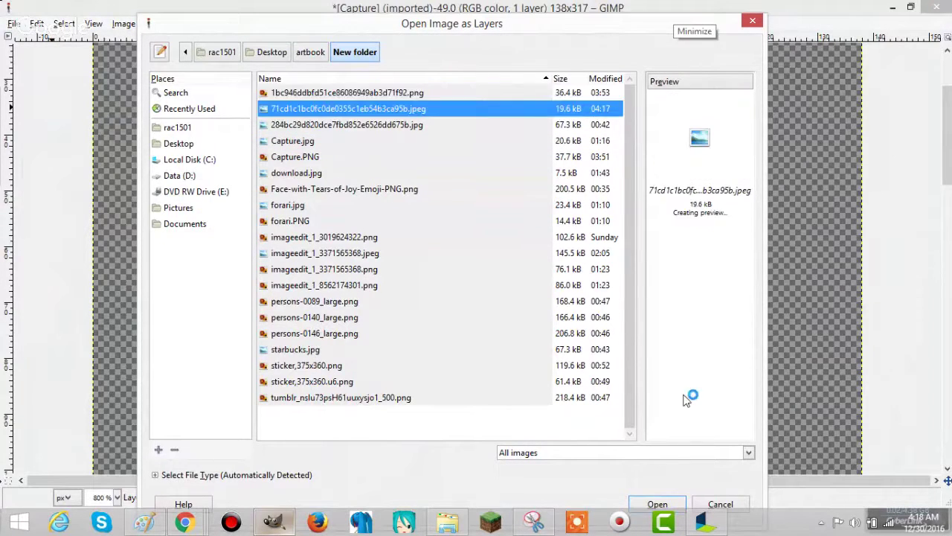
pyautogui.click(654, 505)
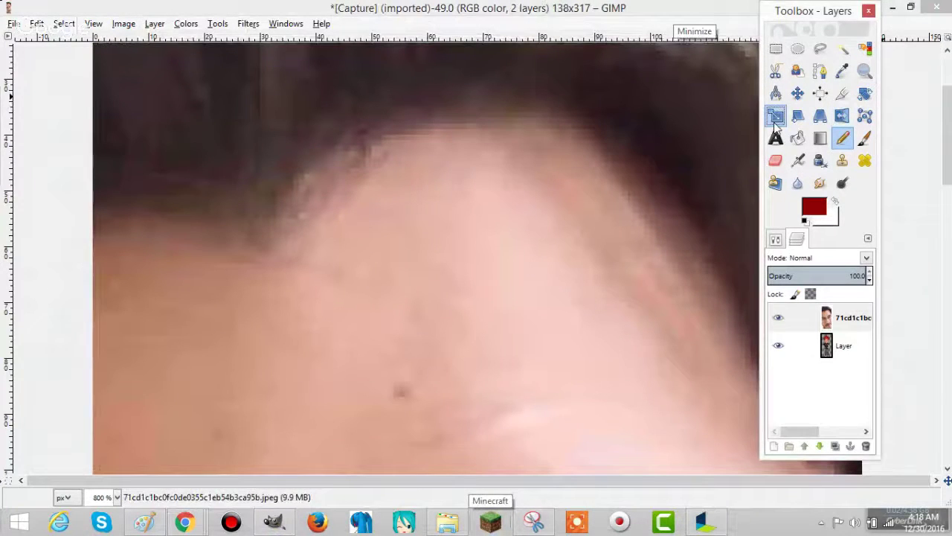
# Scale the imported portrait layer down to 126 × 102 pixels.
pyautogui.click(775, 115)
pyautogui.click(897, 116)
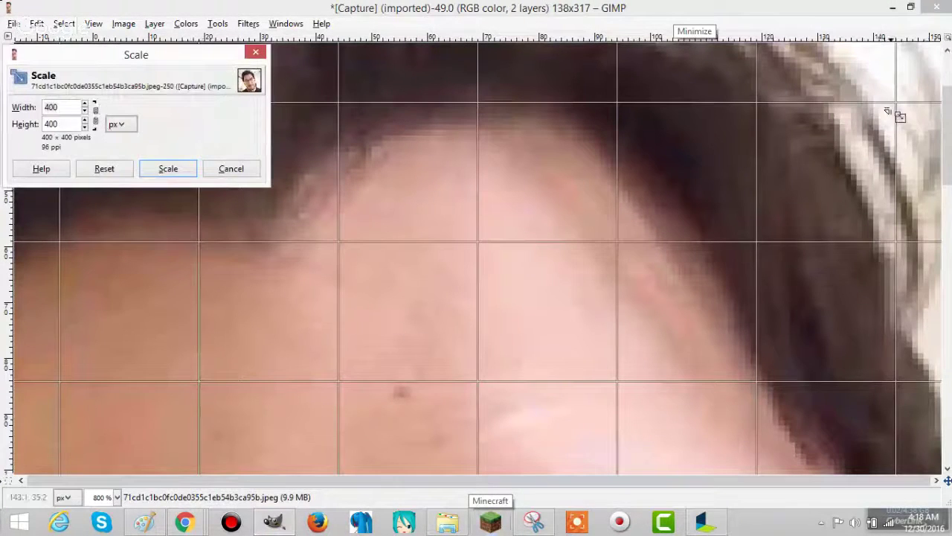
pyautogui.moveTo(897, 115); pyautogui.dragTo(156, 396)
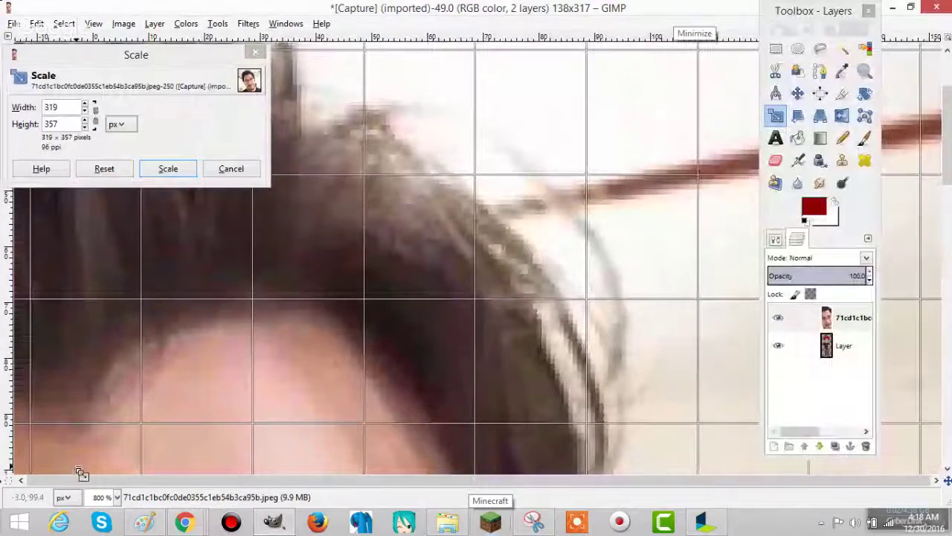
pyautogui.moveTo(80, 473); pyautogui.dragTo(113, 129)
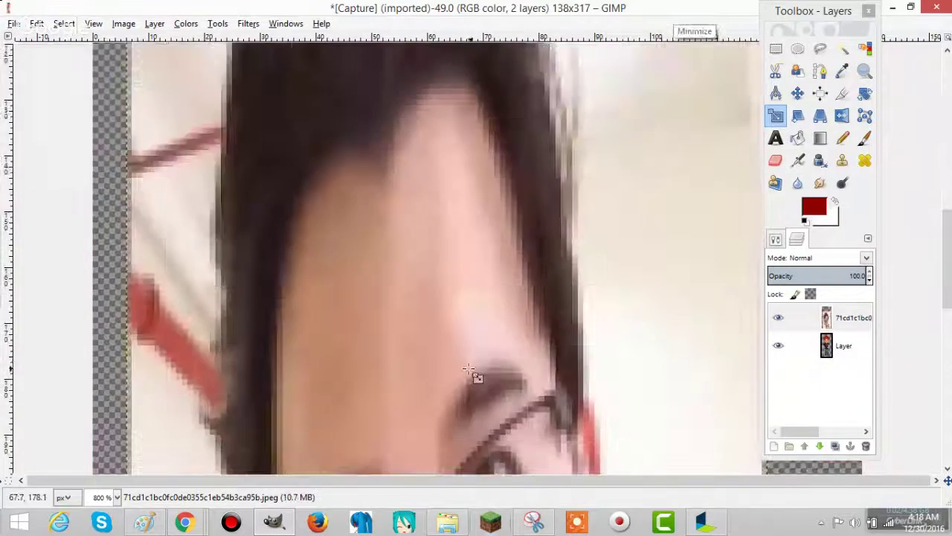
pyautogui.moveTo(477, 374); pyautogui.dragTo(462, 181)
pyautogui.click(163, 169)
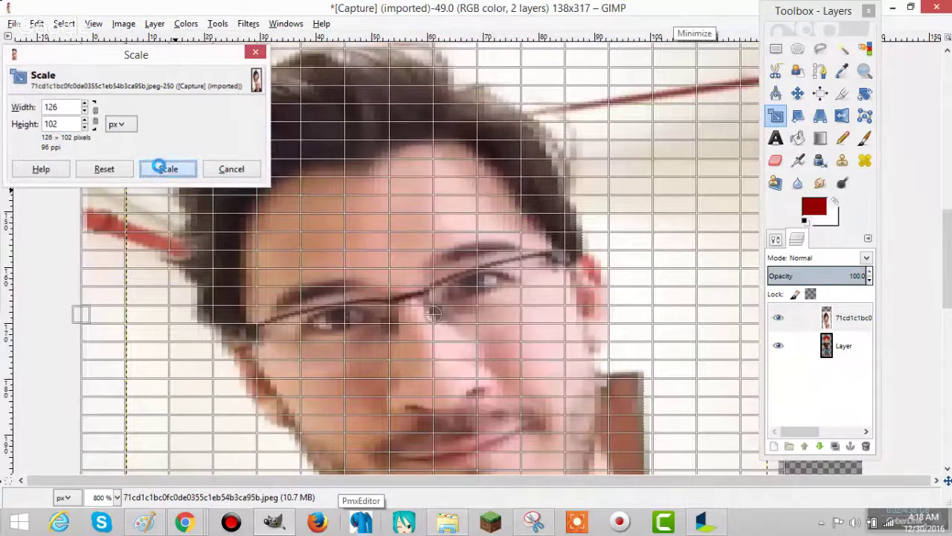
# Shrink the portrait layer further to roughly match the character's face size and move it over the character's head.
pyautogui.click(179, 258)
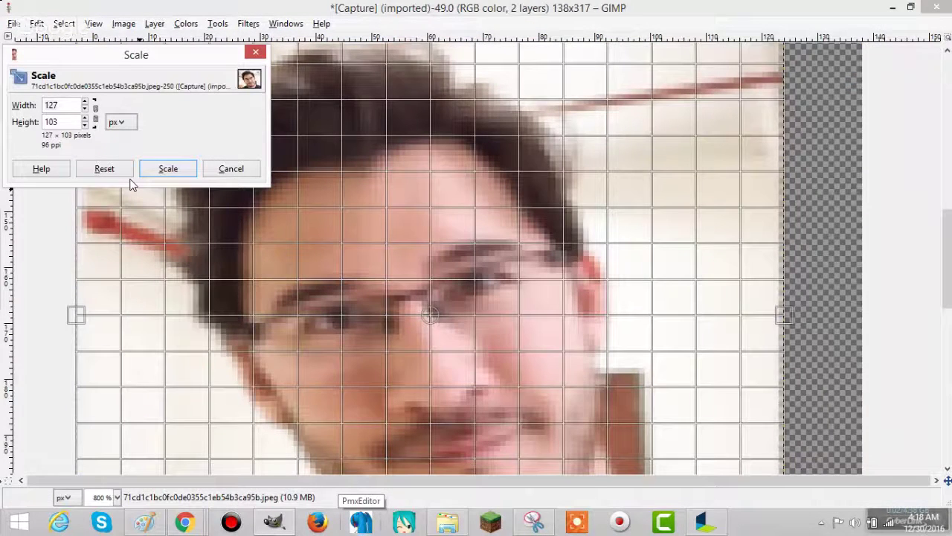
pyautogui.moveTo(758, 50); pyautogui.dragTo(588, 131)
pyautogui.click(168, 169)
pyautogui.scroll(4, 484, 186)
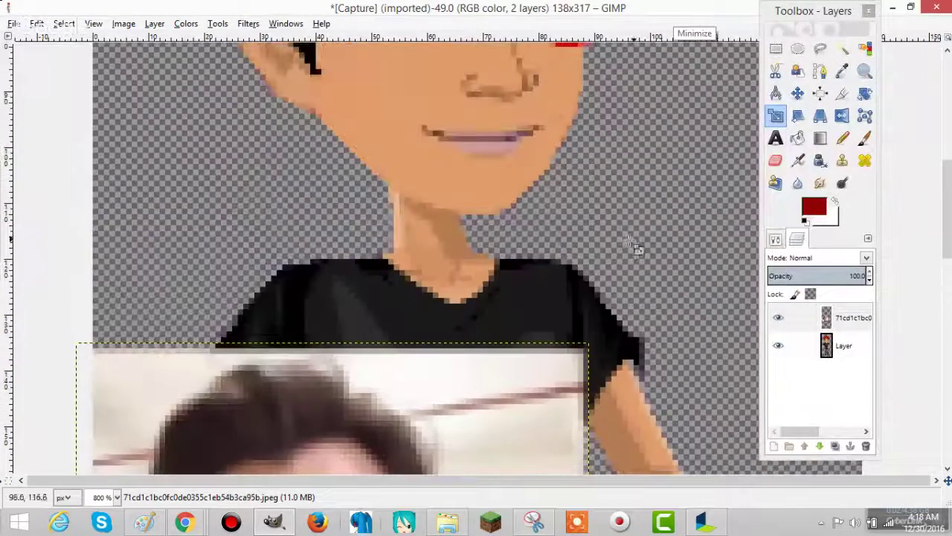
pyautogui.click(797, 94)
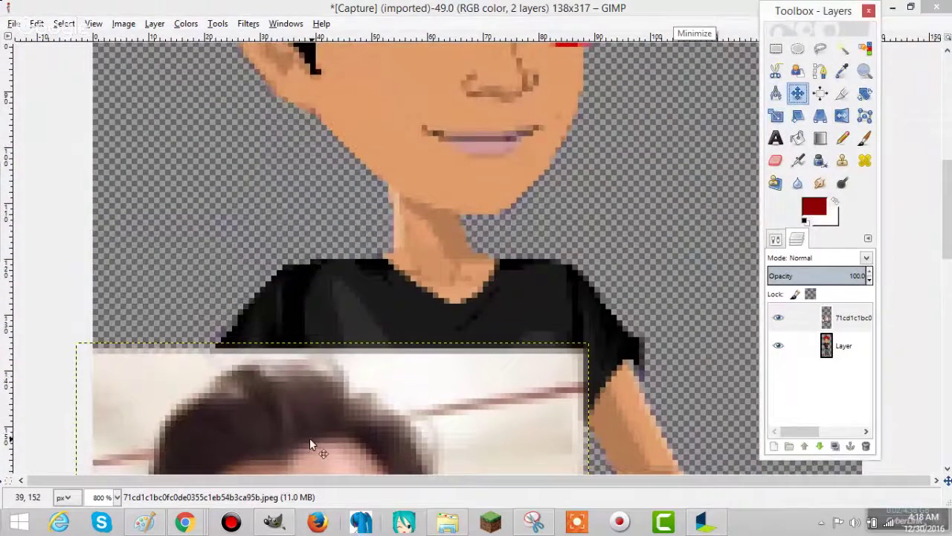
pyautogui.moveTo(310, 440); pyautogui.dragTo(498, 224)
pyautogui.scroll(7, 375, 260)
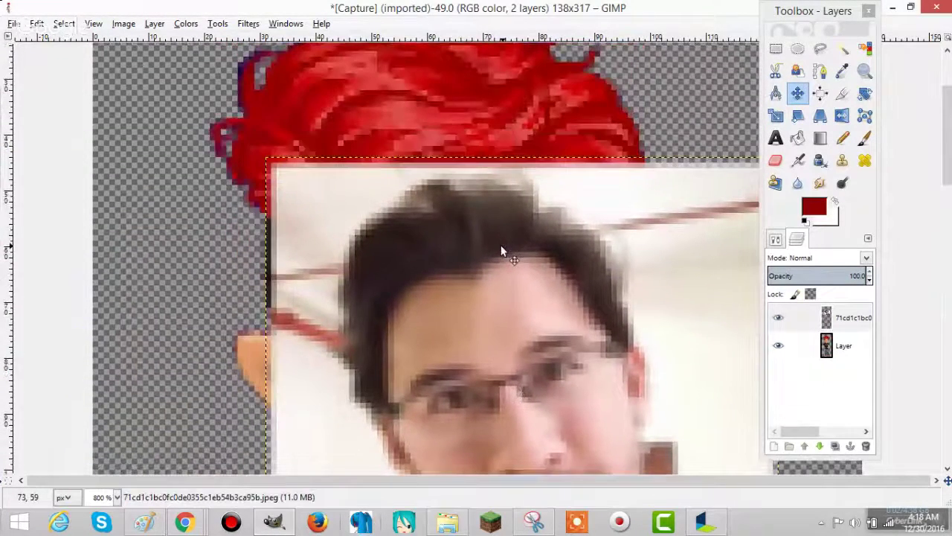
pyautogui.scroll(-3, 521, 251)
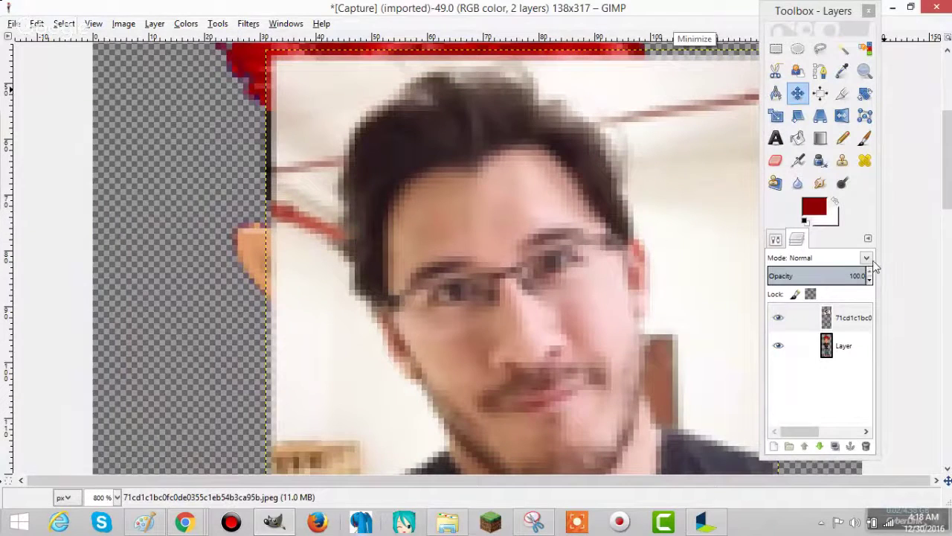
# Add a new transparent layer above the portrait and set the Pencil's foreground colour to black (000000).
pyautogui.click(867, 238)
pyautogui.moveTo(790, 248)
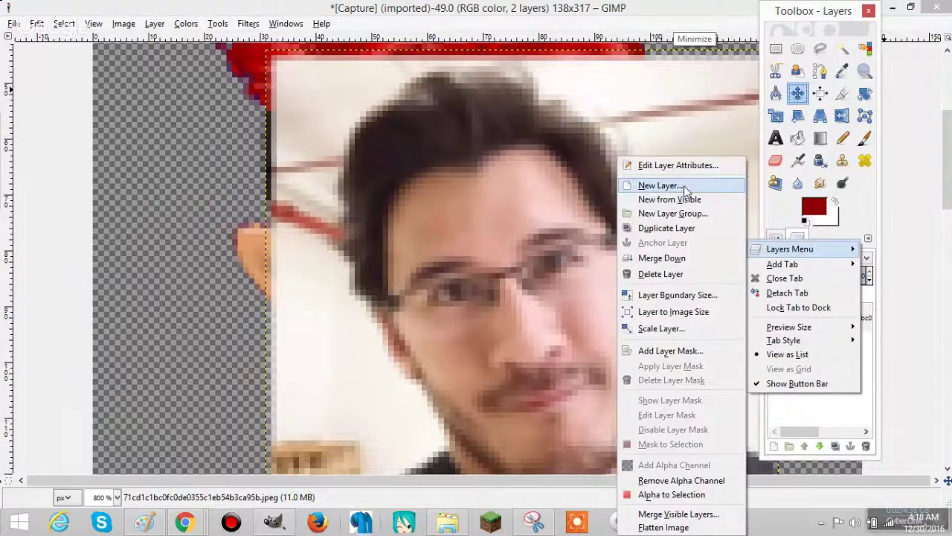
pyautogui.click(659, 185)
pyautogui.click(693, 300)
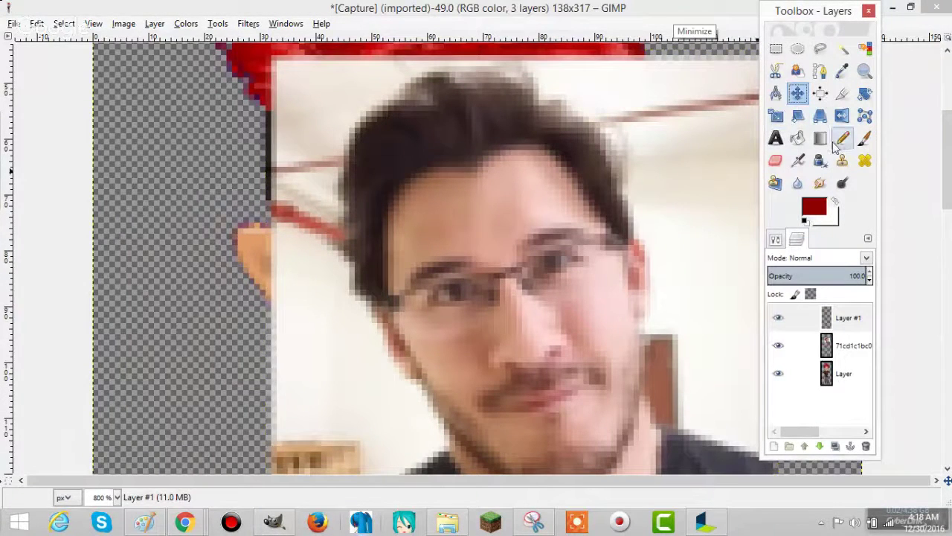
pyautogui.click(835, 143)
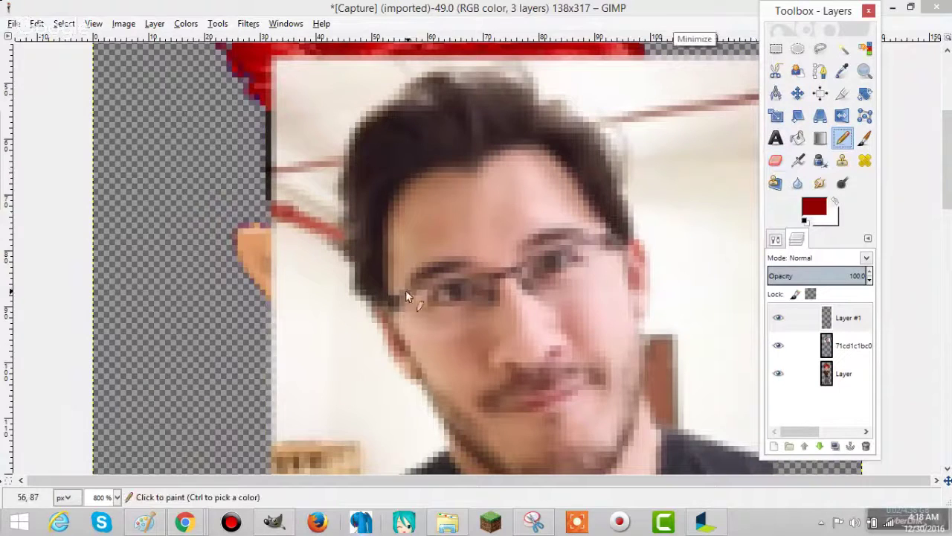
pyautogui.click(813, 209)
pyautogui.click(179, 386)
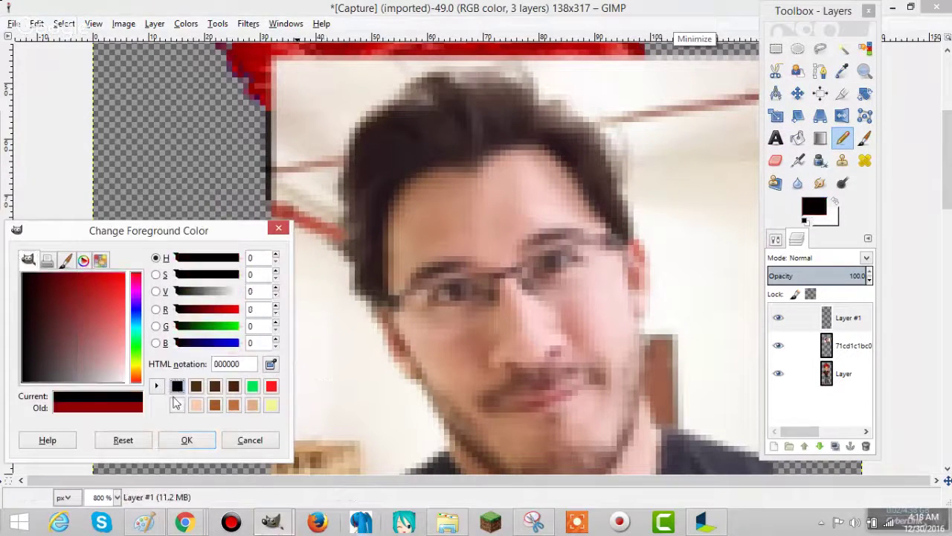
pyautogui.click(179, 440)
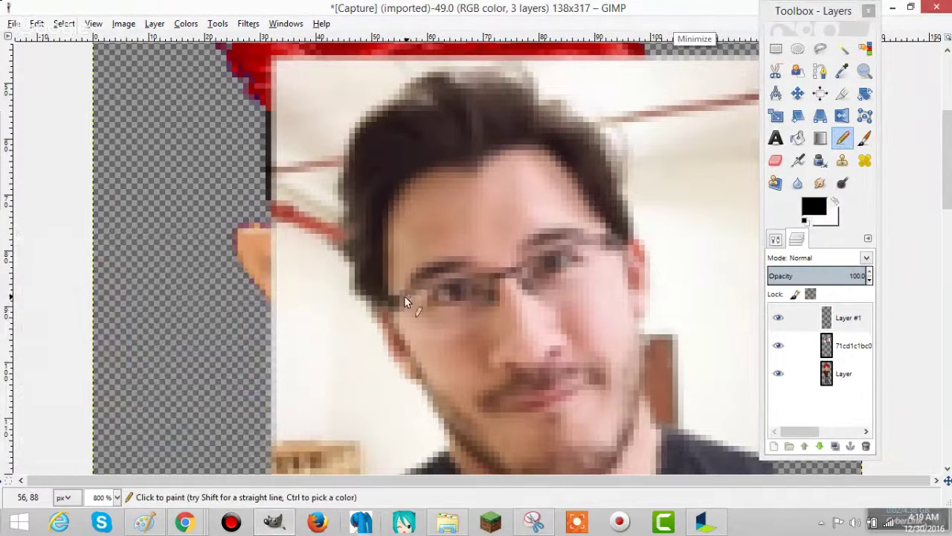
# Trace and fill the portrait's eyebrow on the dark-haired left side with short straight black Pencil lines.
pyautogui.press('shift')
pyautogui.keyDown('shift'); pyautogui.click(416, 272); pyautogui.keyUp('shift')
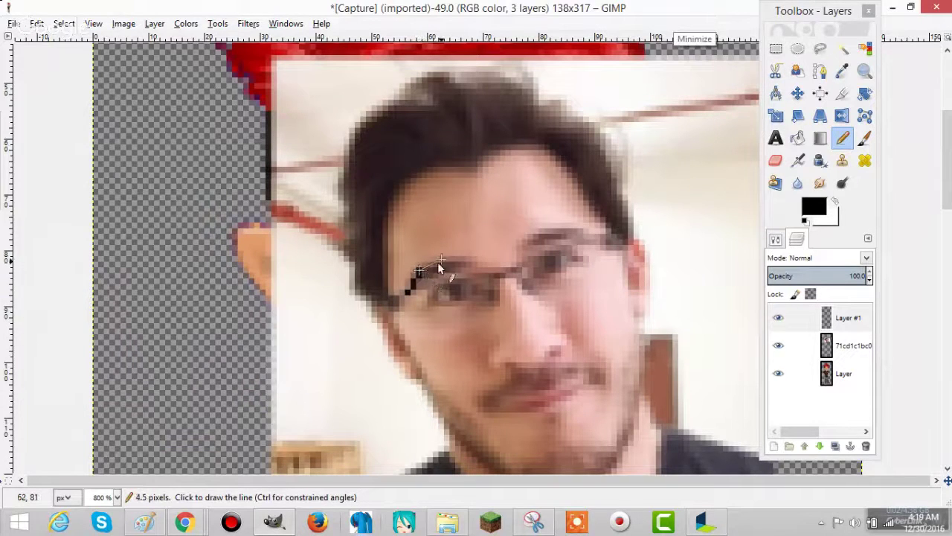
pyautogui.keyDown('shift'); pyautogui.click(439, 261); pyautogui.keyUp('shift')
pyautogui.keyDown('shift'); pyautogui.click(462, 263); pyautogui.keyUp('shift')
pyautogui.keyDown('shift'); pyautogui.click(411, 289); pyautogui.keyUp('shift')
pyautogui.keyDown('shift'); pyautogui.click(445, 264); pyautogui.keyUp('shift')
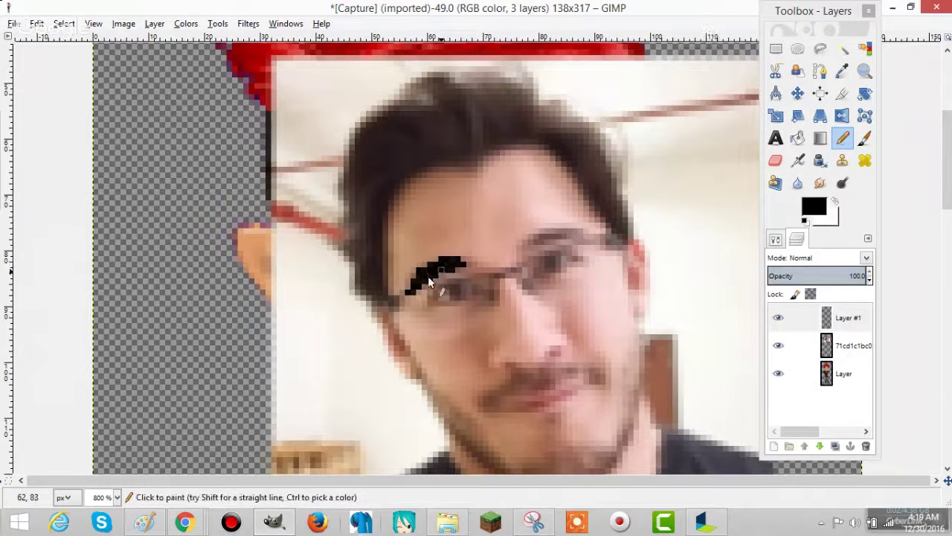
# Delete the portrait layer and move the traced eyebrow above the character's fully visible eye.
pyautogui.rightClick(851, 342)
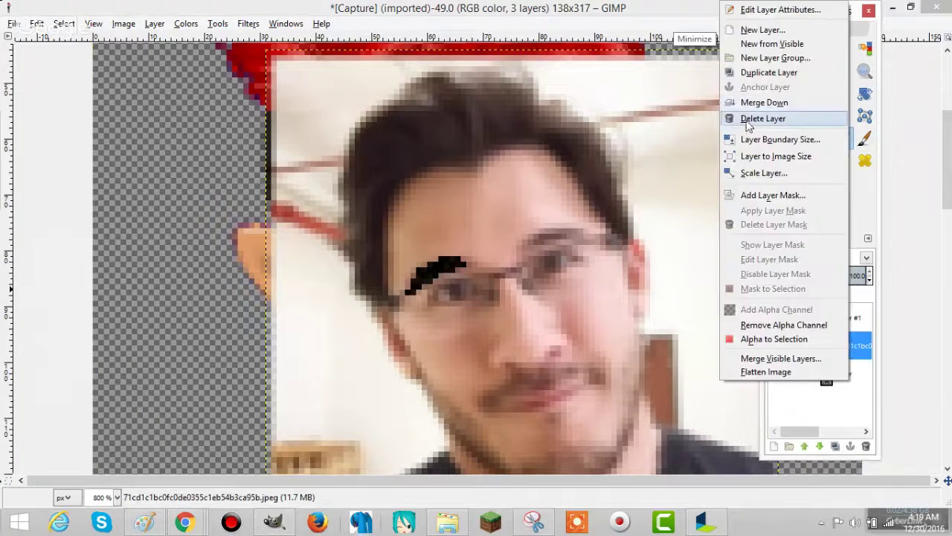
pyautogui.click(744, 113)
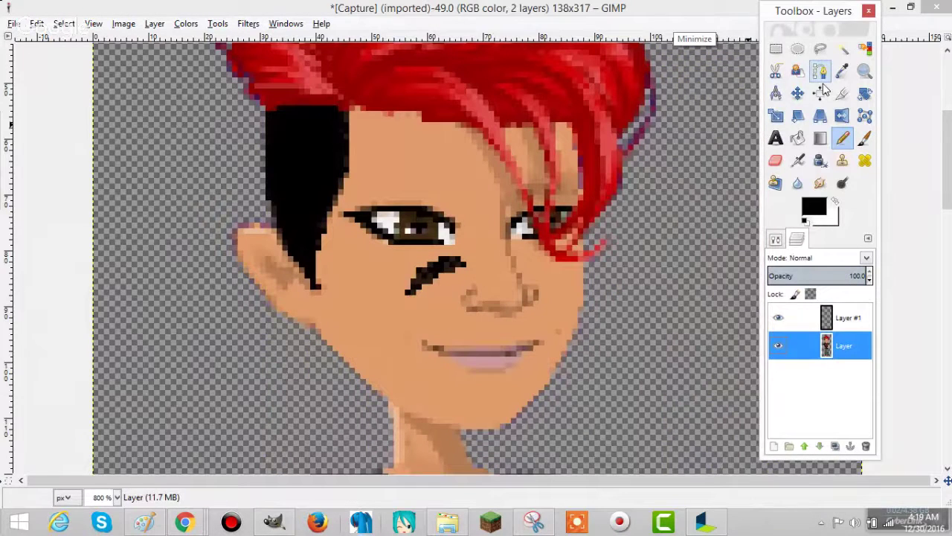
pyautogui.click(798, 93)
pyautogui.moveTo(435, 284)
pyautogui.mouseDown()
pyautogui.moveTo(430, 201)
pyautogui.moveTo(410, 161)
pyautogui.mouseUp()
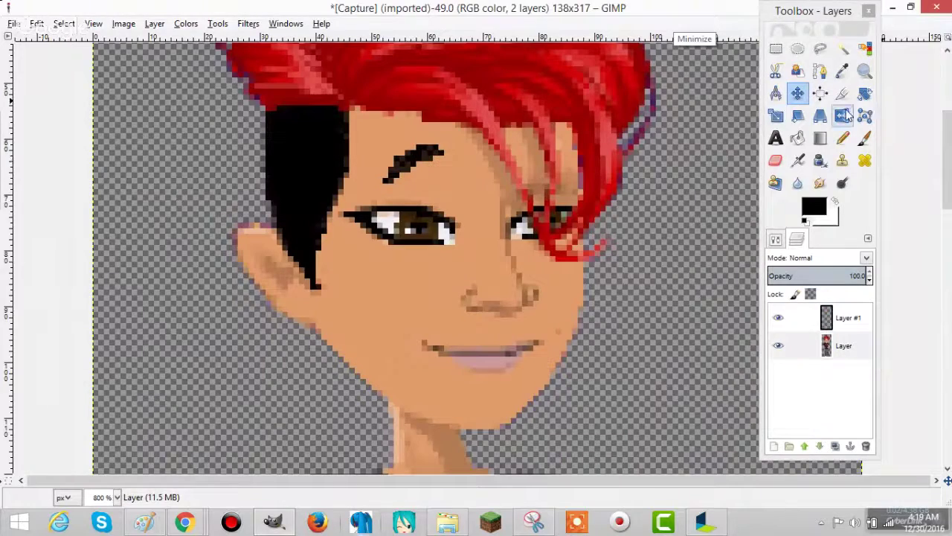
pyautogui.click(864, 94)
pyautogui.click(410, 149)
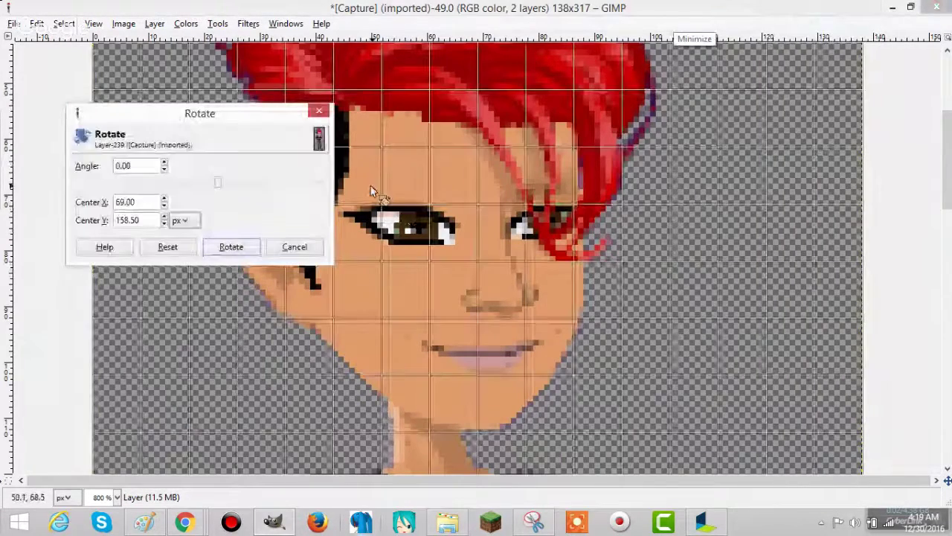
pyautogui.click(294, 247)
pyautogui.click(819, 317)
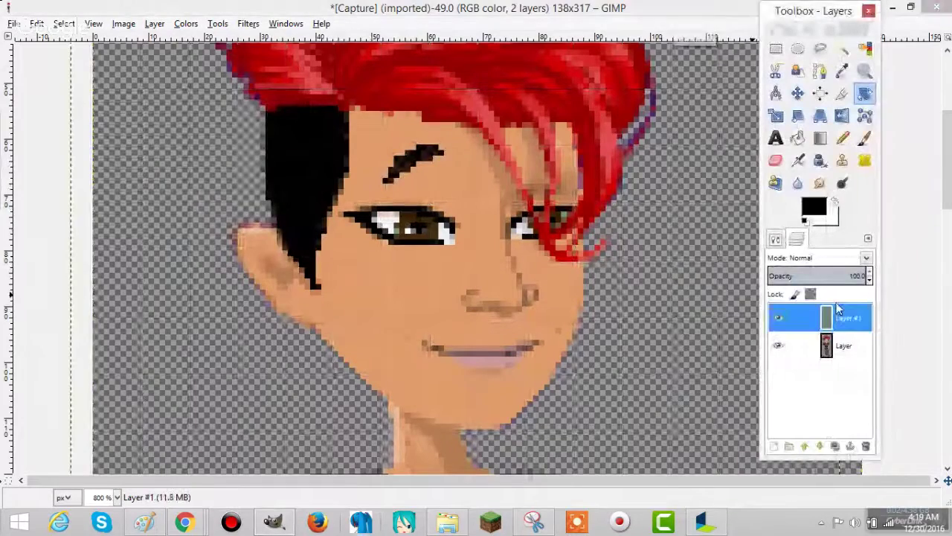
pyautogui.click(386, 181)
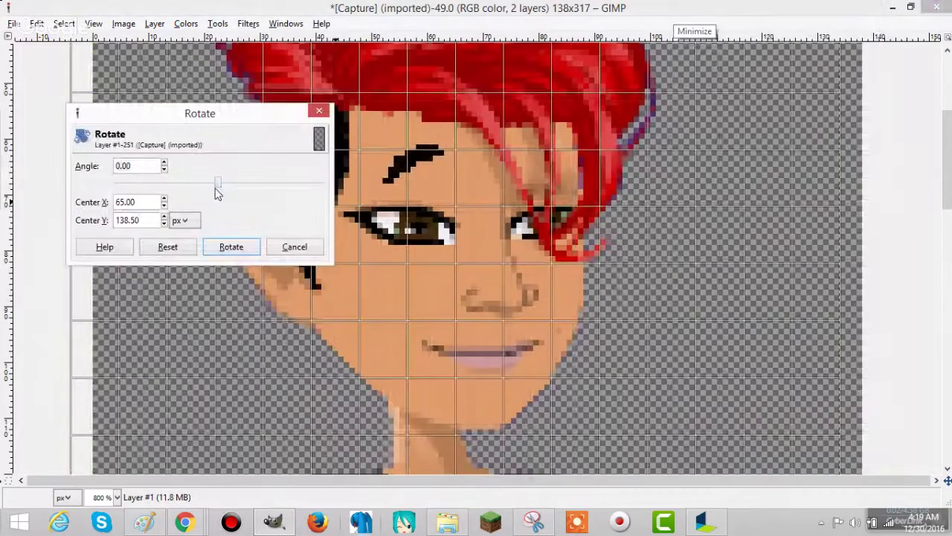
pyautogui.click(294, 247)
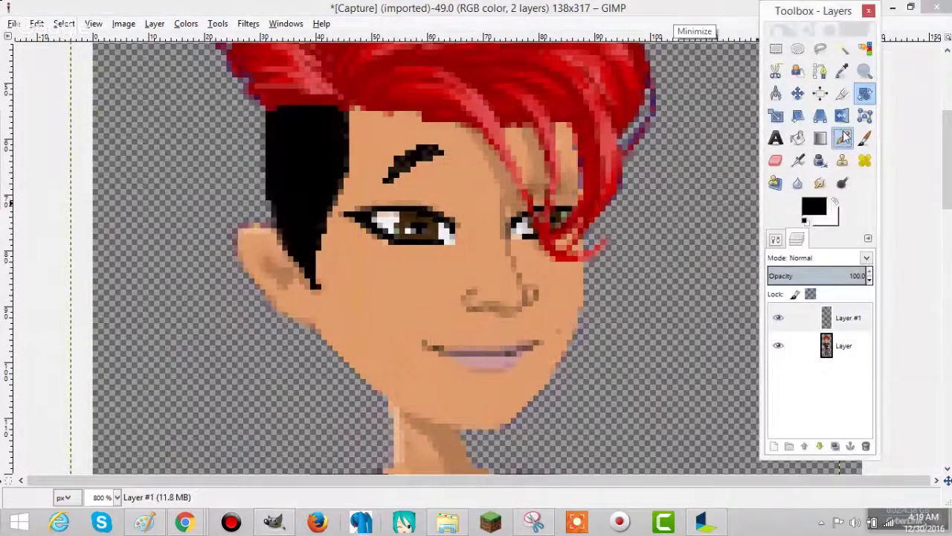
# Thicken the lower edge of the eyebrow on Layer #1 with a black Pencil line.
pyautogui.click(843, 137)
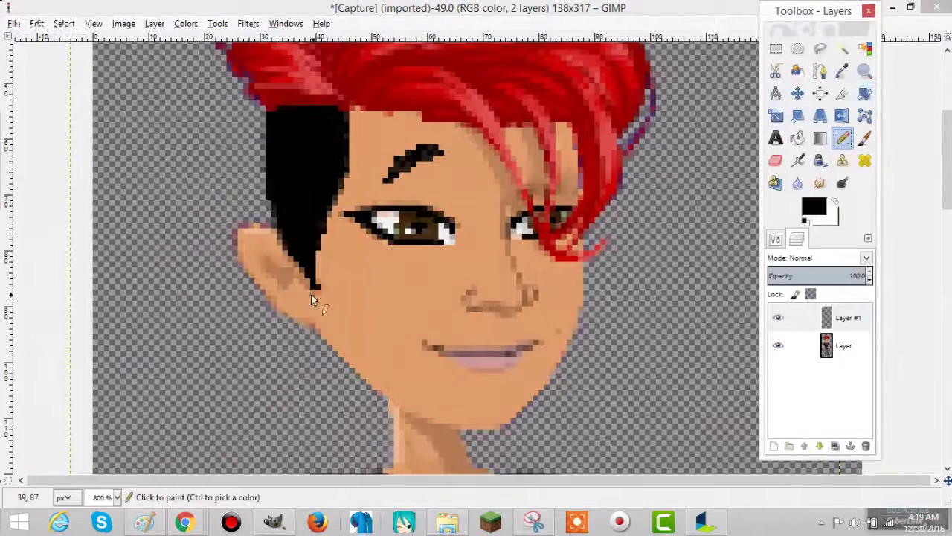
pyautogui.click(389, 181)
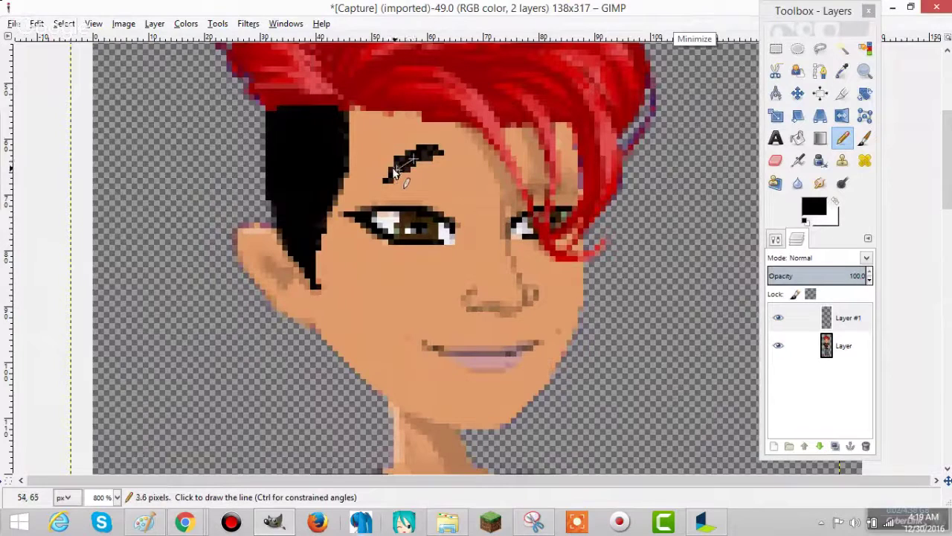
pyautogui.keyDown('shift'); pyautogui.click(395, 171); pyautogui.keyUp('shift')
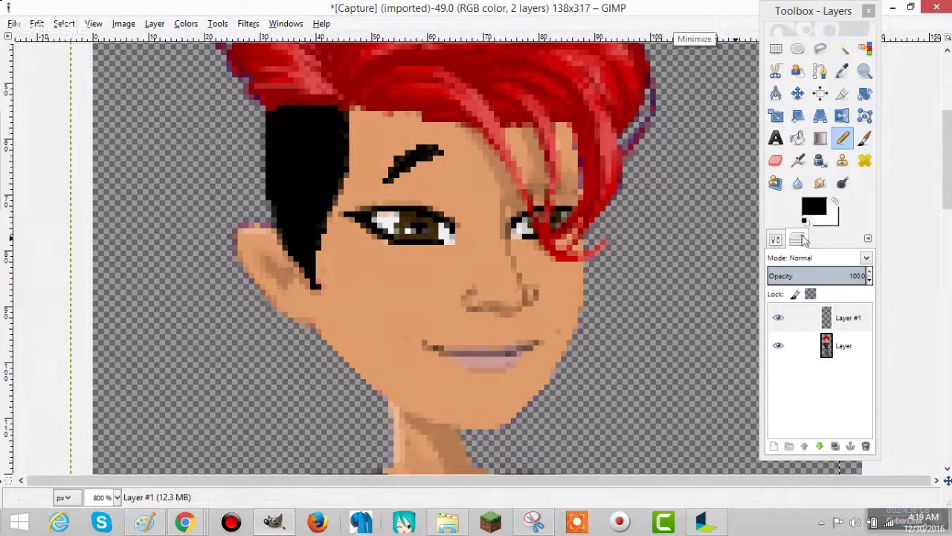
pyautogui.hotkey('shift', 'r')
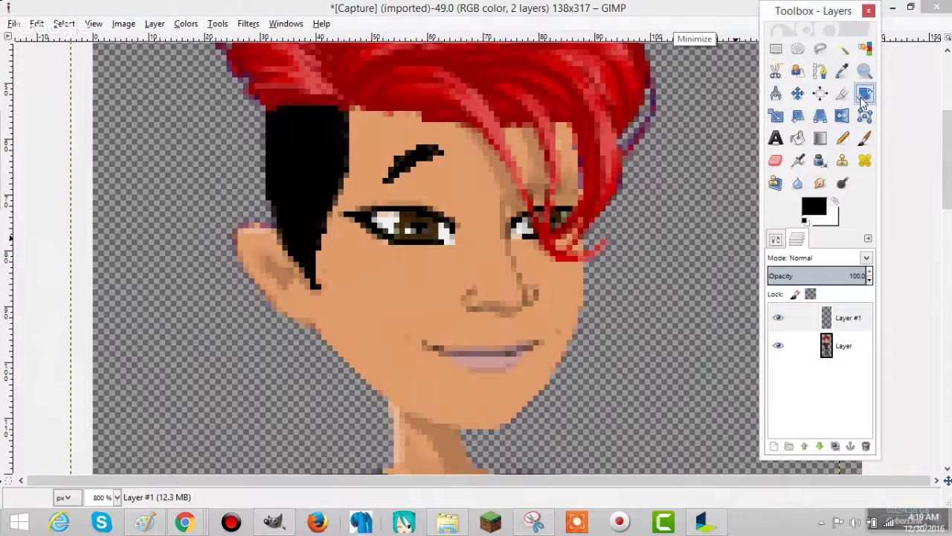
pyautogui.click(419, 160)
pyautogui.press('Escape')
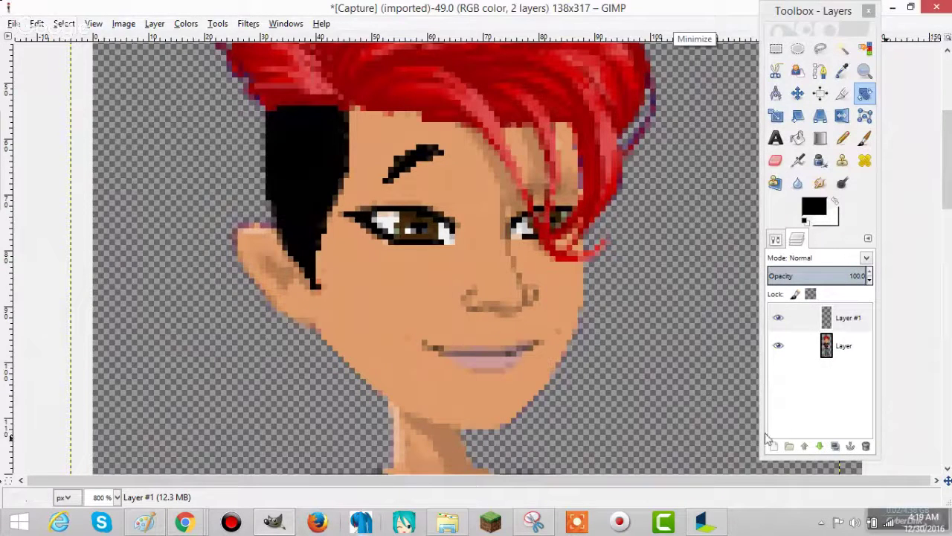
pyautogui.click(779, 347)
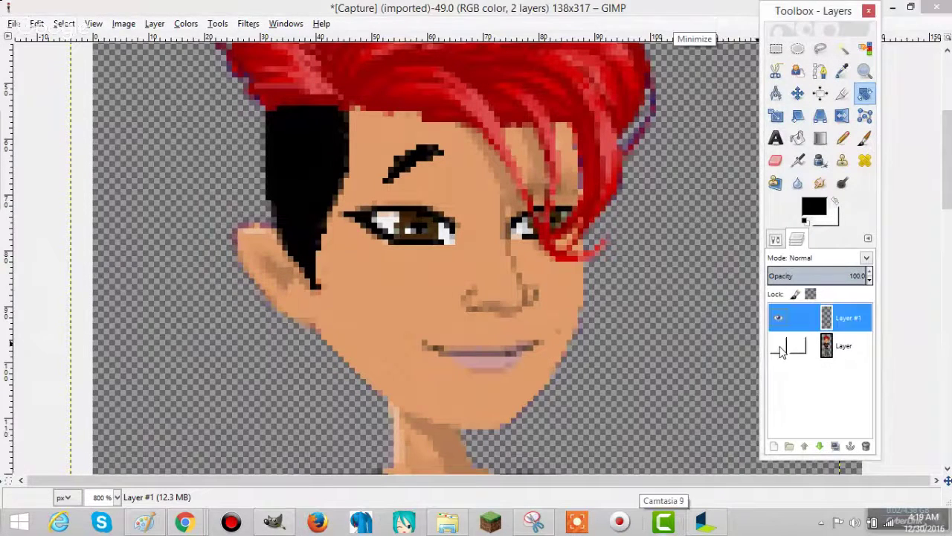
pyautogui.click(434, 153)
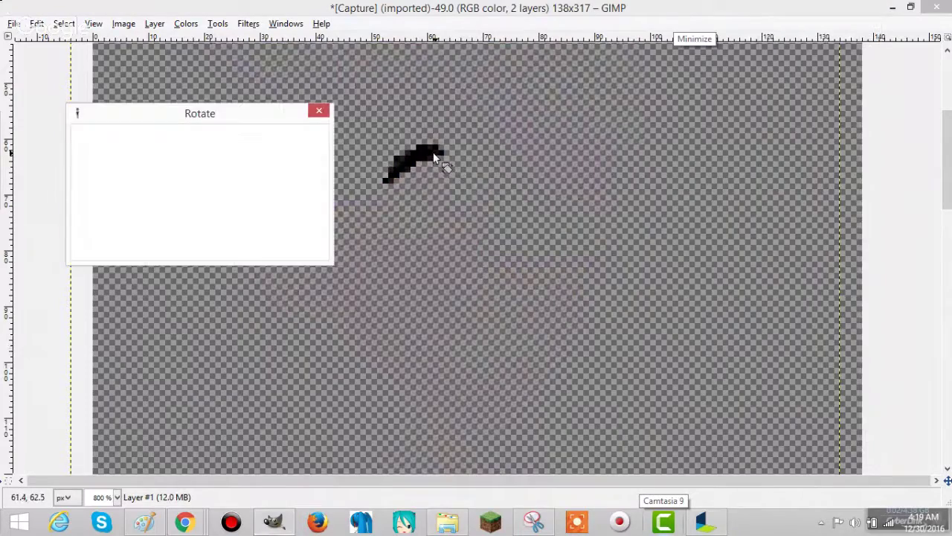
pyautogui.click(296, 246)
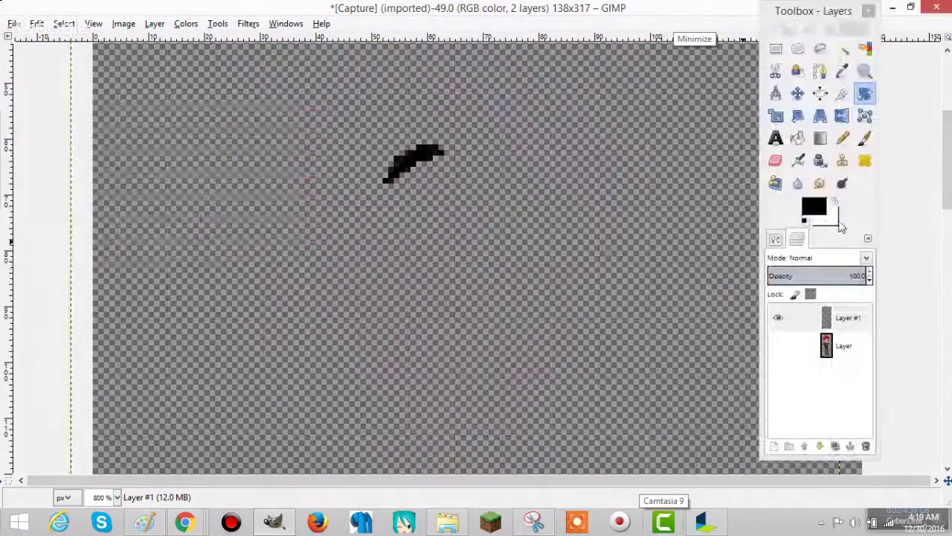
pyautogui.rightClick(423, 173)
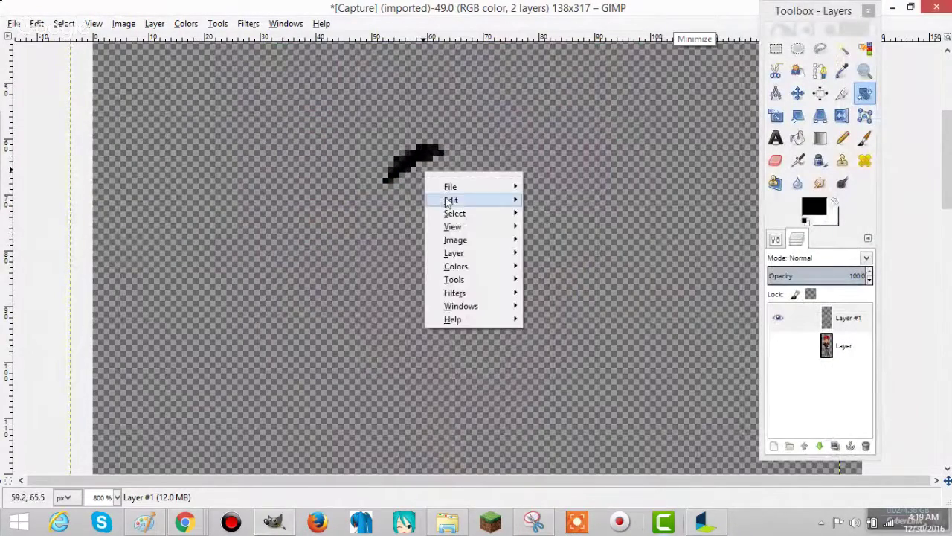
pyautogui.moveTo(465, 201)
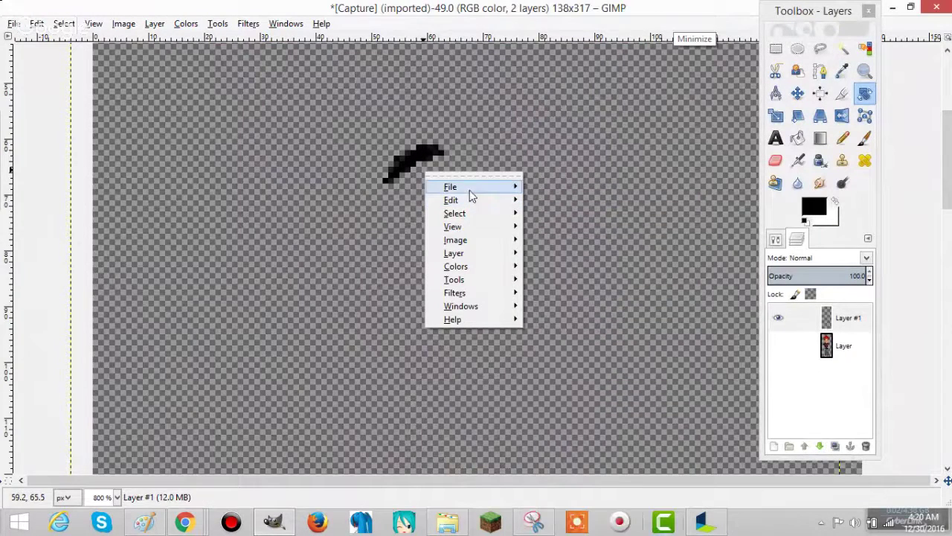
pyautogui.click(431, 158)
pyautogui.click(430, 154)
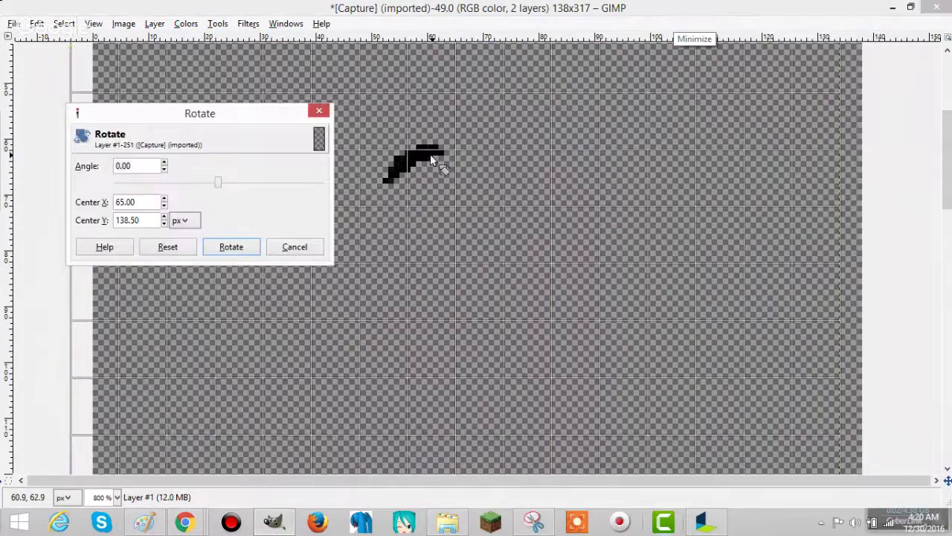
pyautogui.click(298, 242)
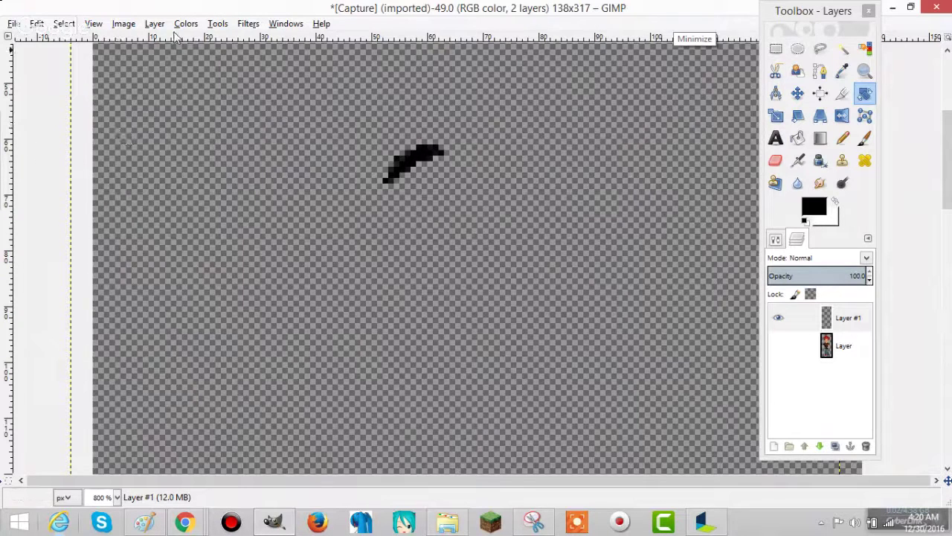
pyautogui.click(93, 23)
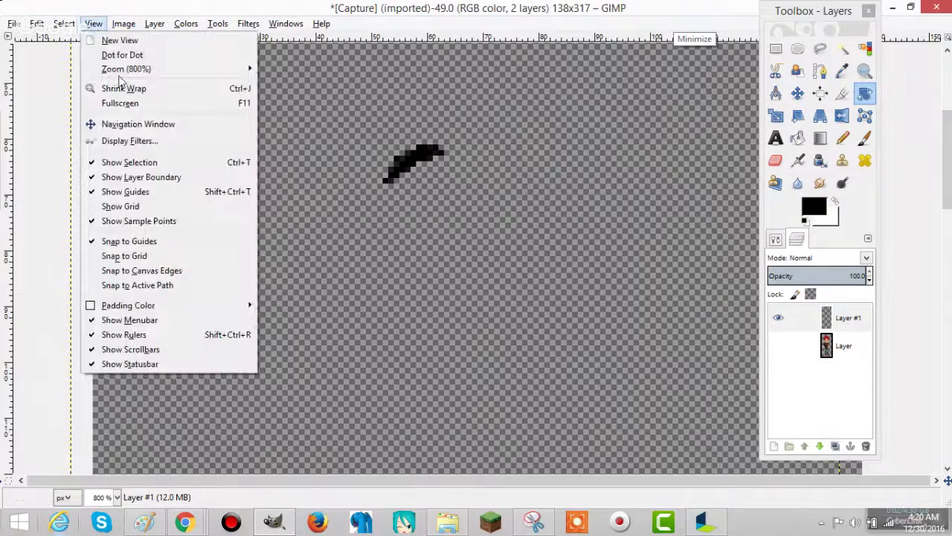
pyautogui.moveTo(127, 69)
pyautogui.click(304, 150)
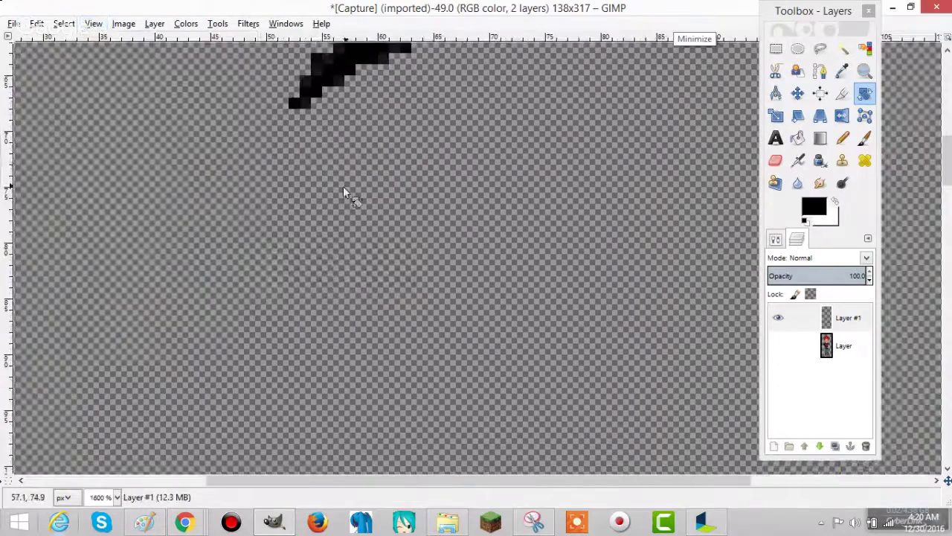
pyautogui.scroll(1, 314, 209)
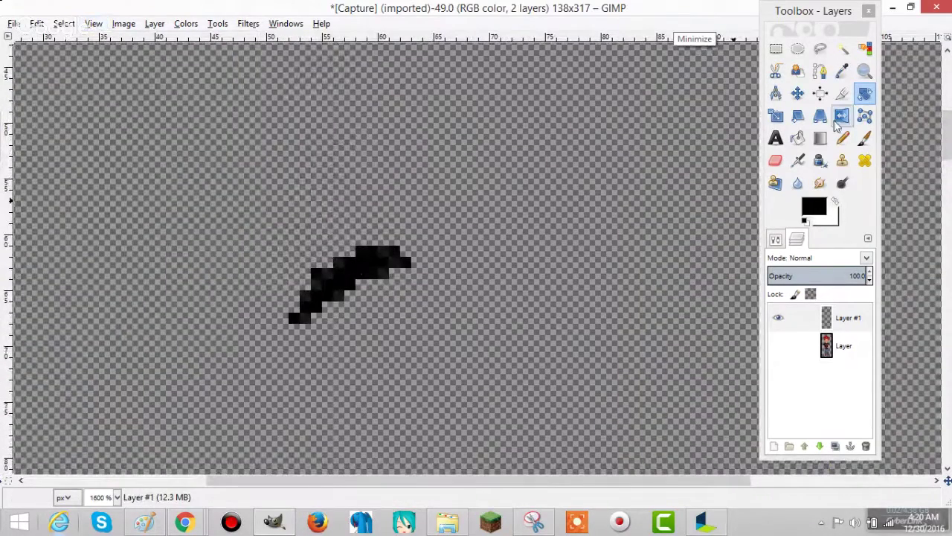
pyautogui.click(843, 140)
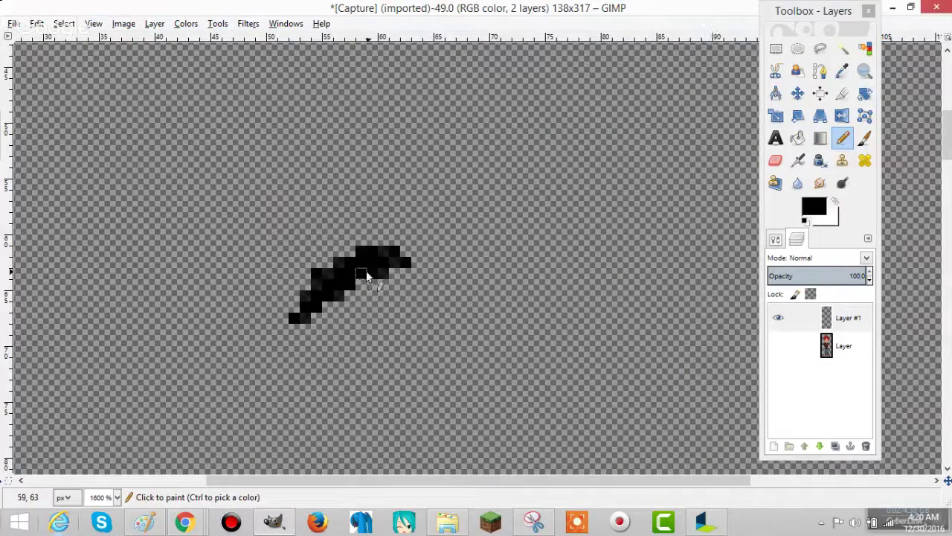
pyautogui.hotkey('shift', 'r')
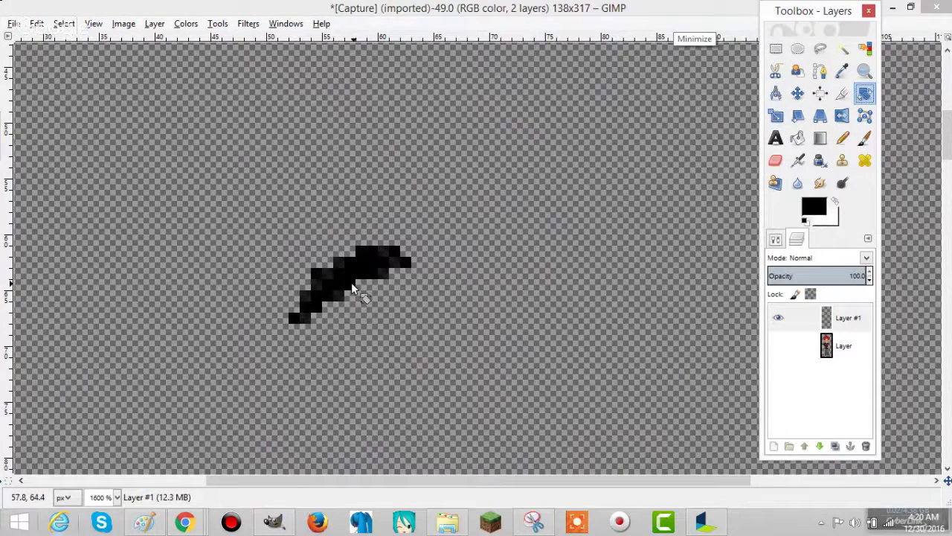
pyautogui.click(332, 281)
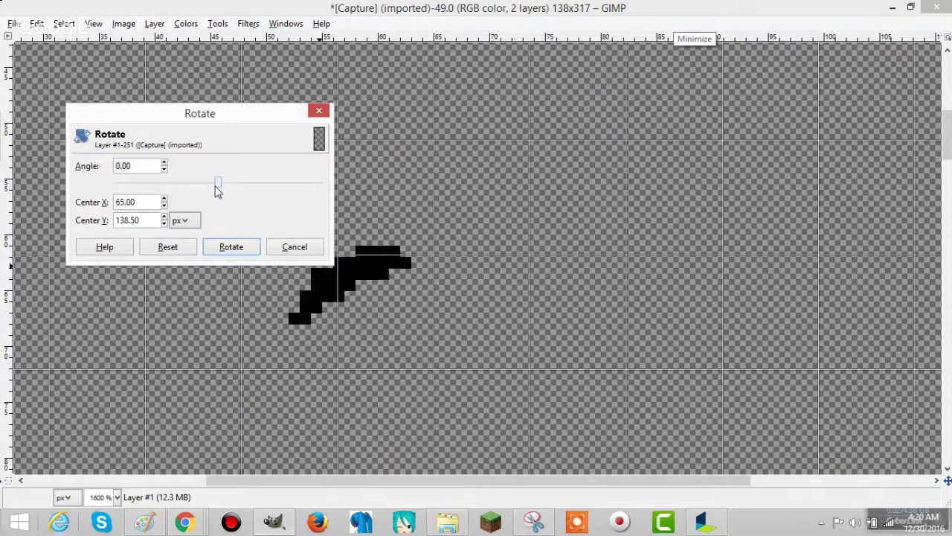
pyautogui.moveTo(215, 186)
pyautogui.mouseDown()
pyautogui.moveTo(224, 185)
pyautogui.moveTo(211, 182)
pyautogui.mouseUp()
pyautogui.click(279, 252)
pyautogui.click(776, 346)
# Rotate the eyebrow layer by 20.55° and move the eyebrow back above the character's fully visible eye.
pyautogui.click(505, 343)
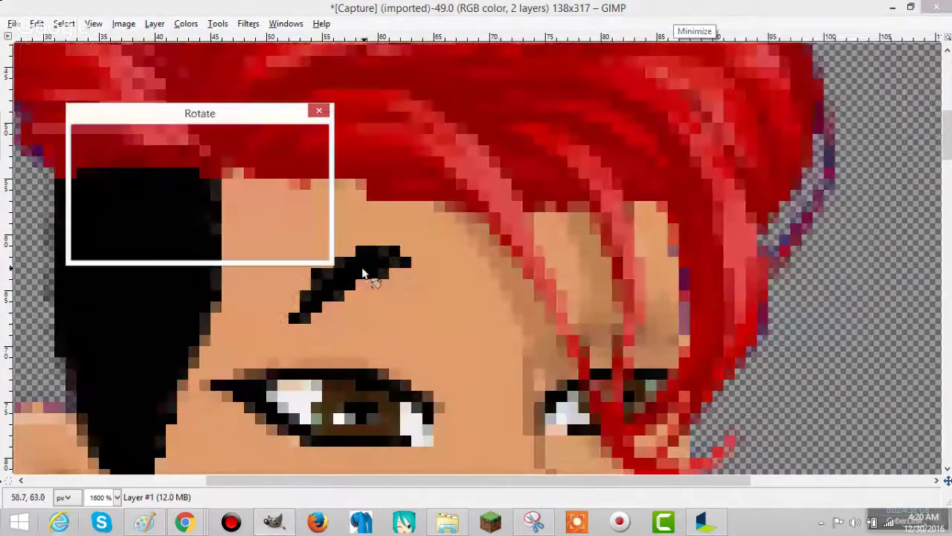
pyautogui.moveTo(215, 186); pyautogui.dragTo(230, 186)
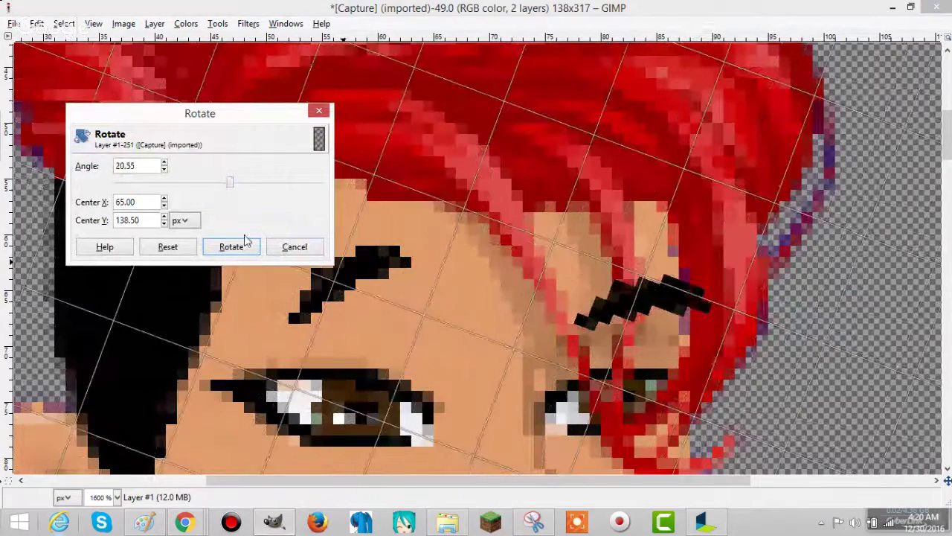
pyautogui.click(231, 246)
pyautogui.click(798, 103)
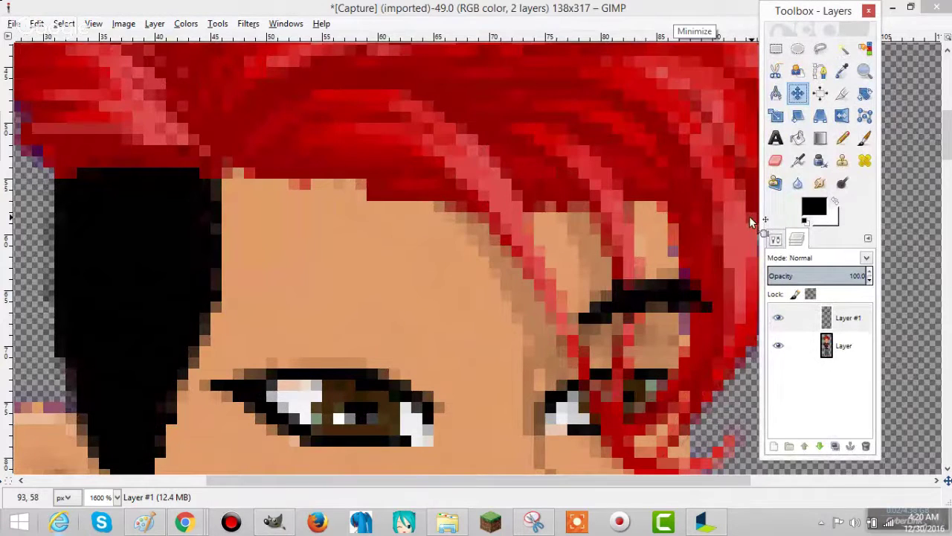
pyautogui.moveTo(689, 311); pyautogui.dragTo(367, 313)
# Rotate the eyebrow layer a further 4.36° and reposition the eyebrow above the fully visible eye.
pyautogui.hotkey('shift', 'r')
pyautogui.click(335, 277)
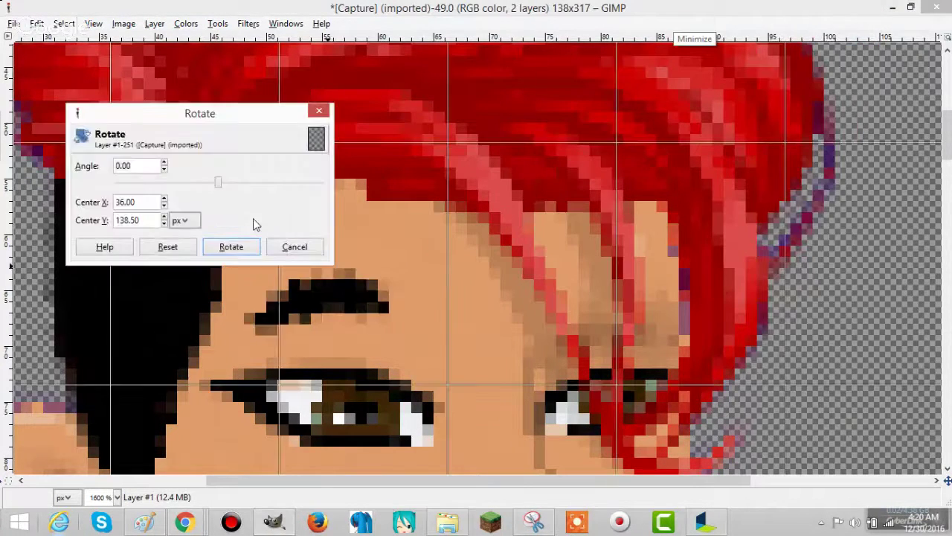
pyautogui.moveTo(218, 189); pyautogui.dragTo(221, 190)
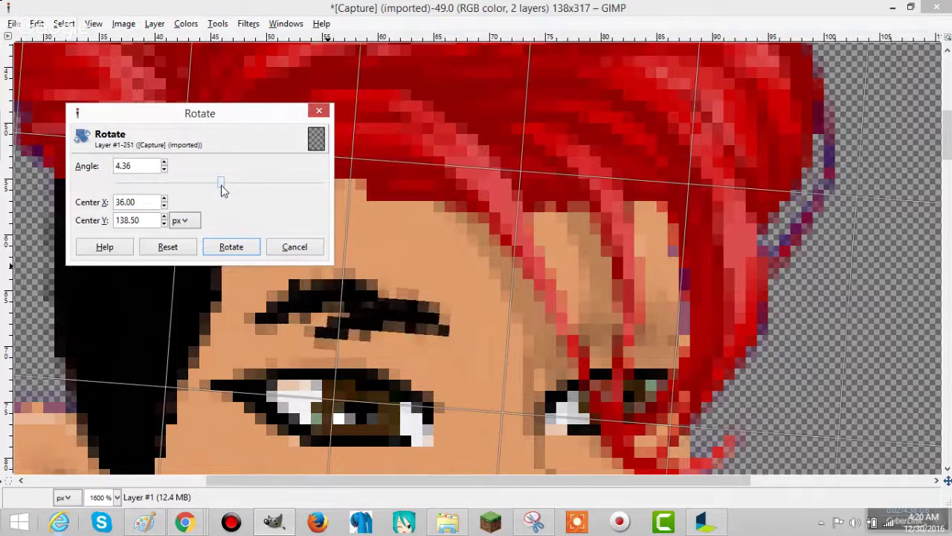
pyautogui.click(231, 246)
pyautogui.press('m')
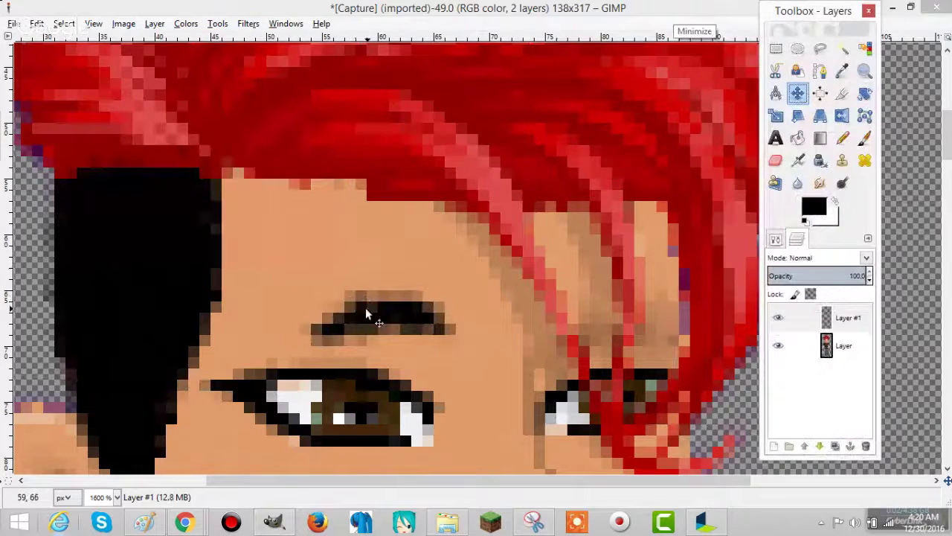
pyautogui.moveTo(366, 314); pyautogui.dragTo(310, 290)
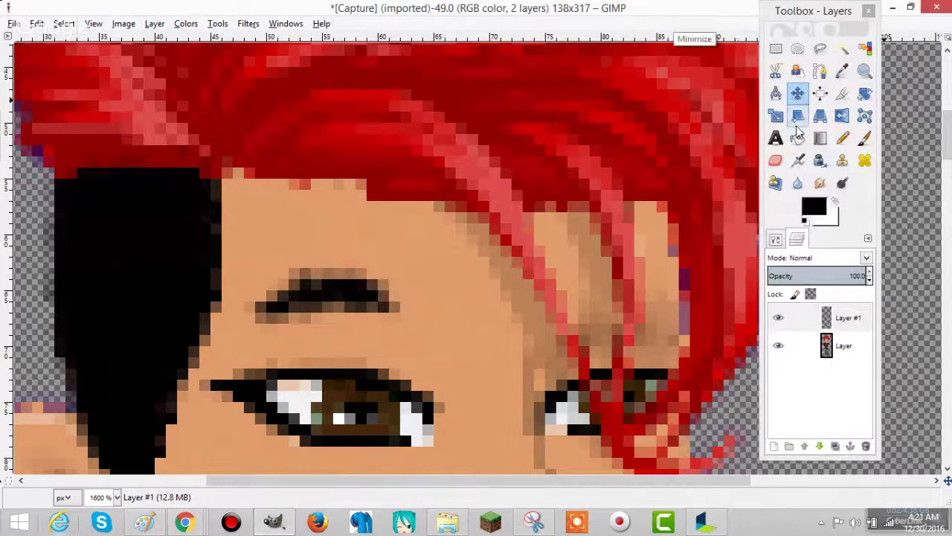
# Scale the eyebrow layer to 275 × 364 px and recentre the eyebrow above the fully visible eye.
pyautogui.click(776, 117)
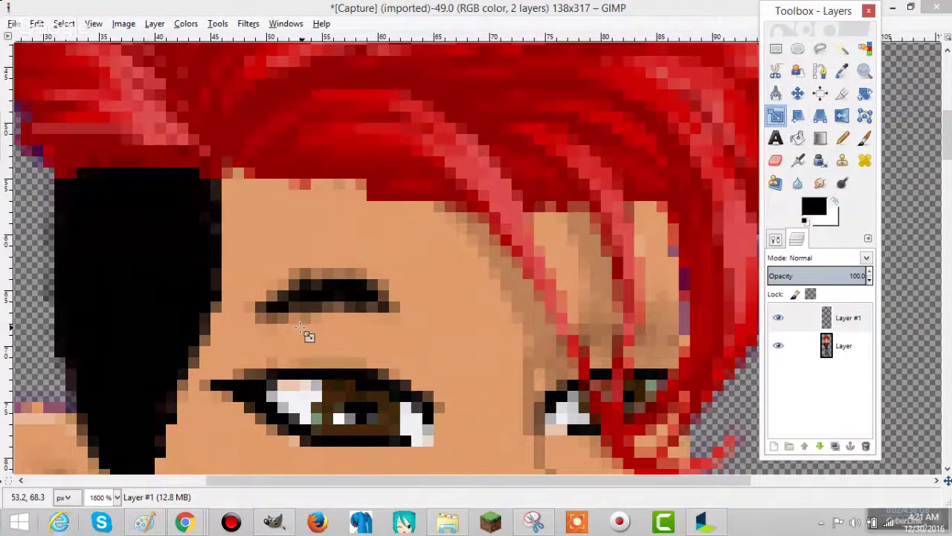
pyautogui.click(300, 328)
pyautogui.moveTo(320, 306); pyautogui.dragTo(502, 302)
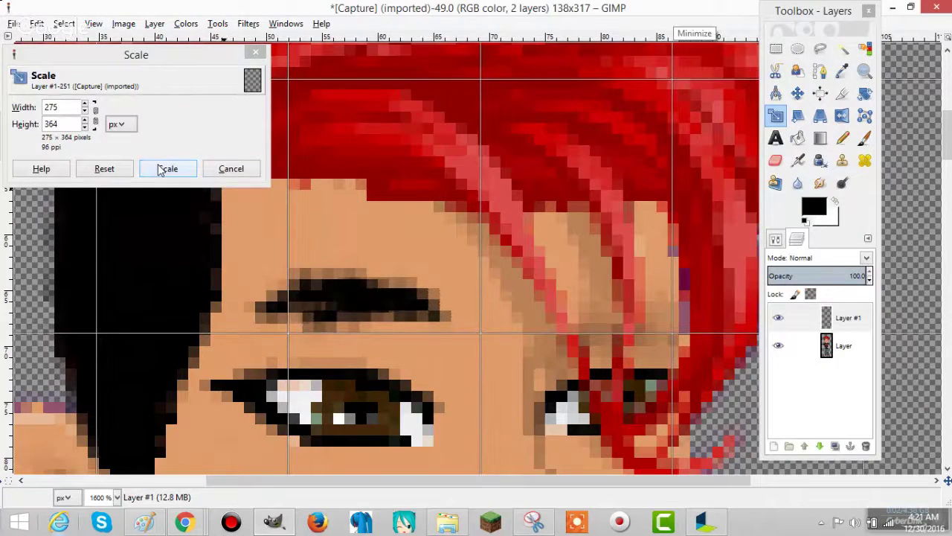
pyautogui.click(161, 168)
pyautogui.click(797, 93)
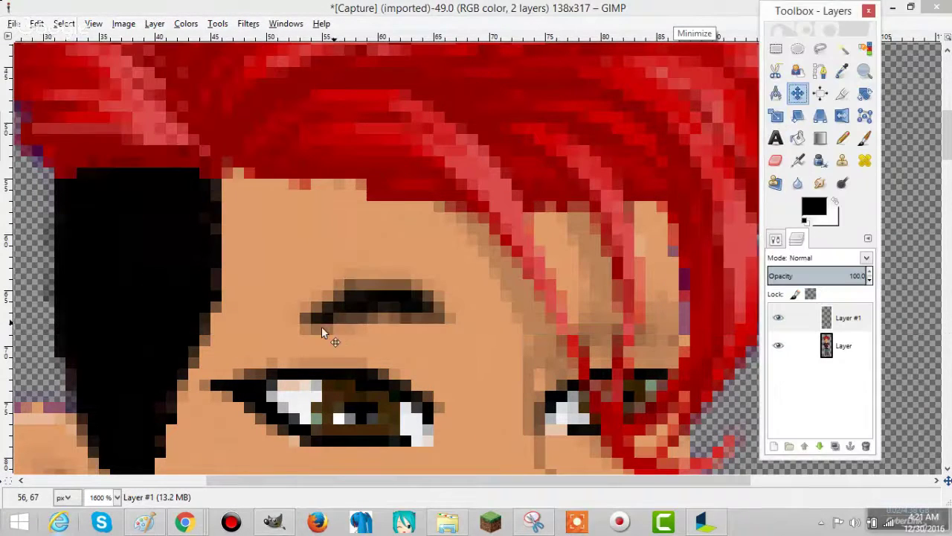
pyautogui.moveTo(378, 300); pyautogui.dragTo(342, 296)
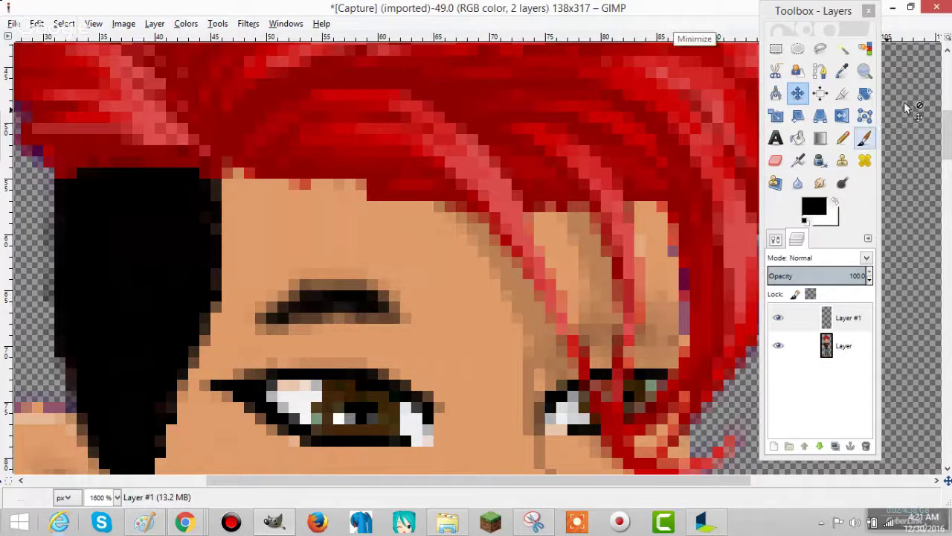
# Extend the eyebrow's inner end toward the nose with short black Pencil lines, undoing the stray line across the brow.
pyautogui.click(843, 137)
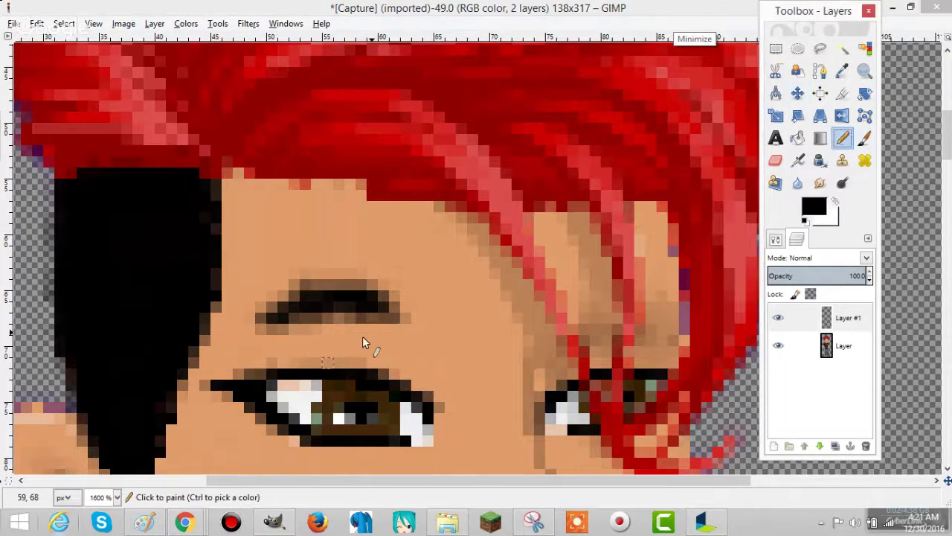
pyautogui.click(414, 317)
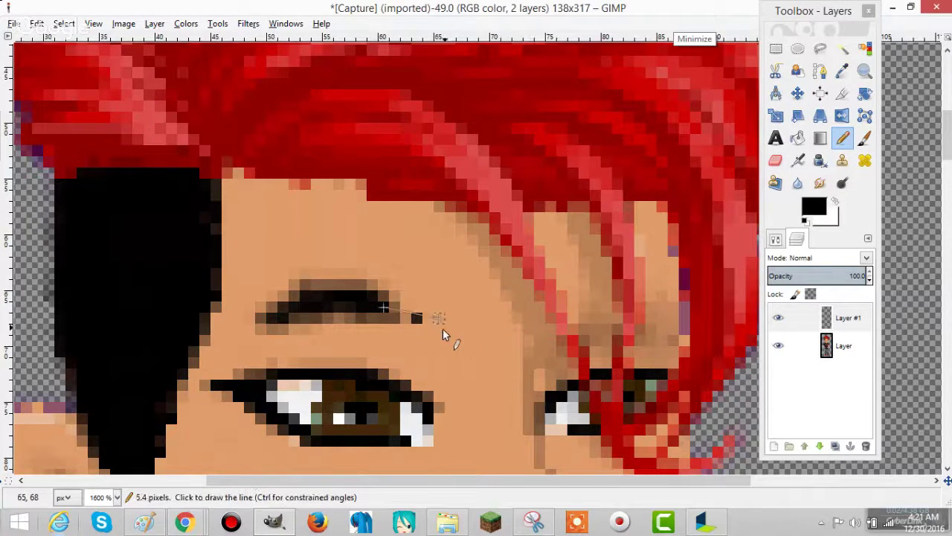
pyautogui.keyDown('shift'); pyautogui.click(425, 322); pyautogui.keyUp('shift')
pyautogui.keyDown('shift'); pyautogui.click(383, 302); pyautogui.keyUp('shift')
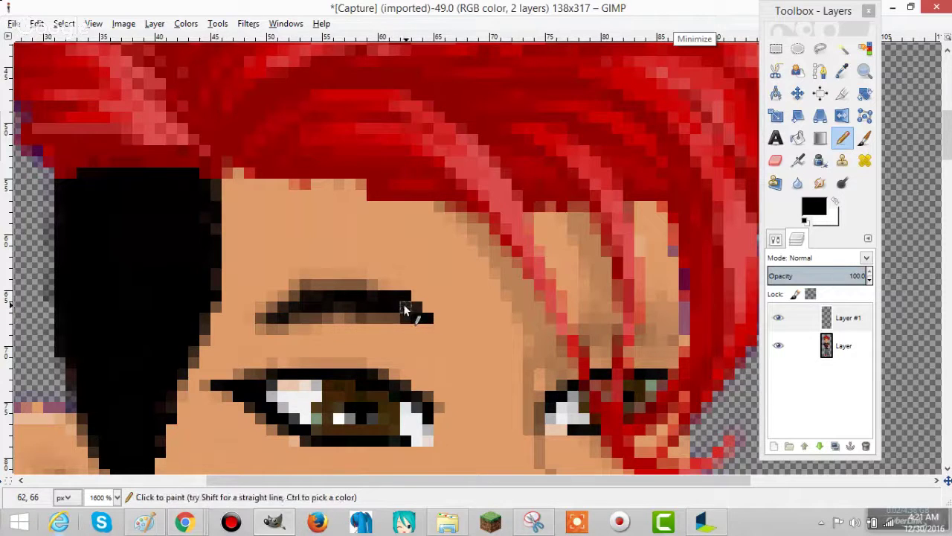
pyautogui.keyDown('shift'); pyautogui.click(277, 323); pyautogui.keyUp('shift')
pyautogui.hotkey('ctrl', 'z')
# Darken the eyebrow's outer end and middle and thicken the lower edge of its inner end with straight black Pencil lines.
pyautogui.click(275, 319)
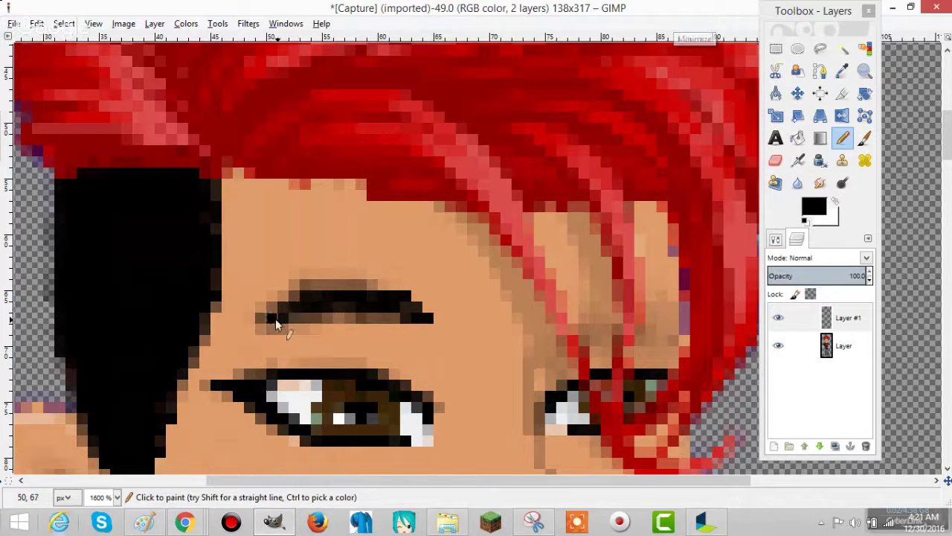
pyautogui.keyDown('shift'); pyautogui.click(305, 308); pyautogui.keyUp('shift')
pyautogui.keyDown('shift'); pyautogui.click(350, 308); pyautogui.keyUp('shift')
pyautogui.keyDown('shift'); pyautogui.click(403, 328); pyautogui.keyUp('shift')
pyautogui.keyDown('shift'); pyautogui.click(419, 325); pyautogui.keyUp('shift')
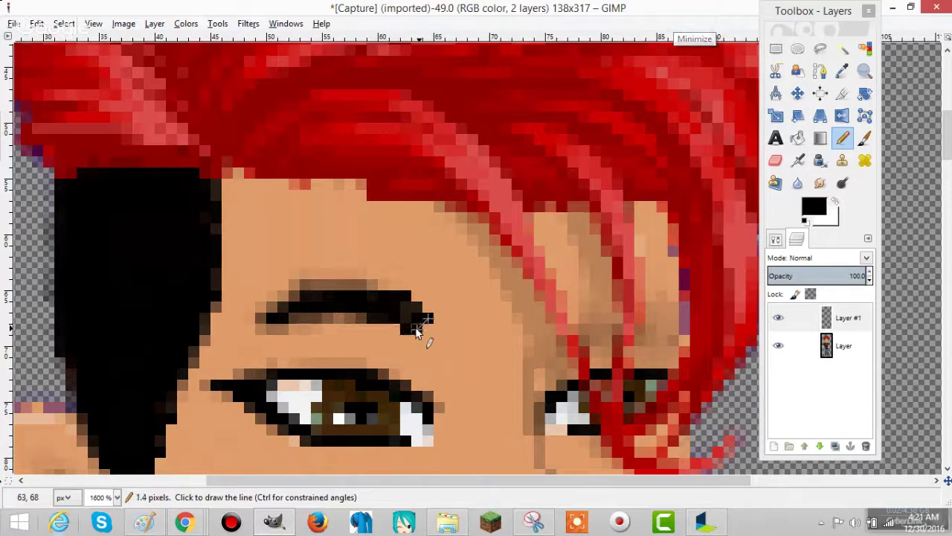
pyautogui.keyDown('shift'); pyautogui.click(424, 327); pyautogui.keyUp('shift')
pyautogui.keyDown('shift'); pyautogui.click(387, 328); pyautogui.keyUp('shift')
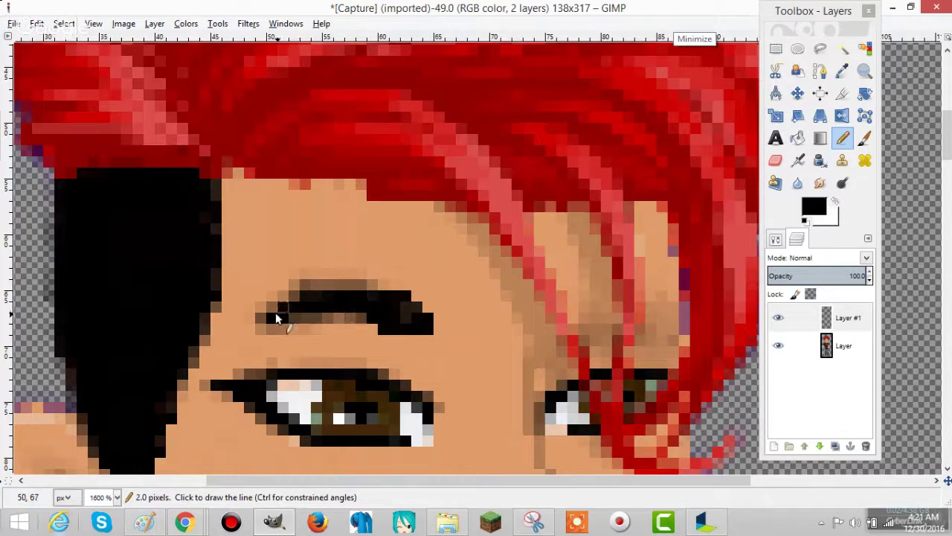
# Lengthen the eyebrow's outer tail toward the black sideburn and fill in its middle with black Pencil lines.
pyautogui.keyDown('shift'); pyautogui.click(262, 328); pyautogui.keyUp('shift')
pyautogui.keyDown('shift'); pyautogui.click(250, 329); pyautogui.keyUp('shift')
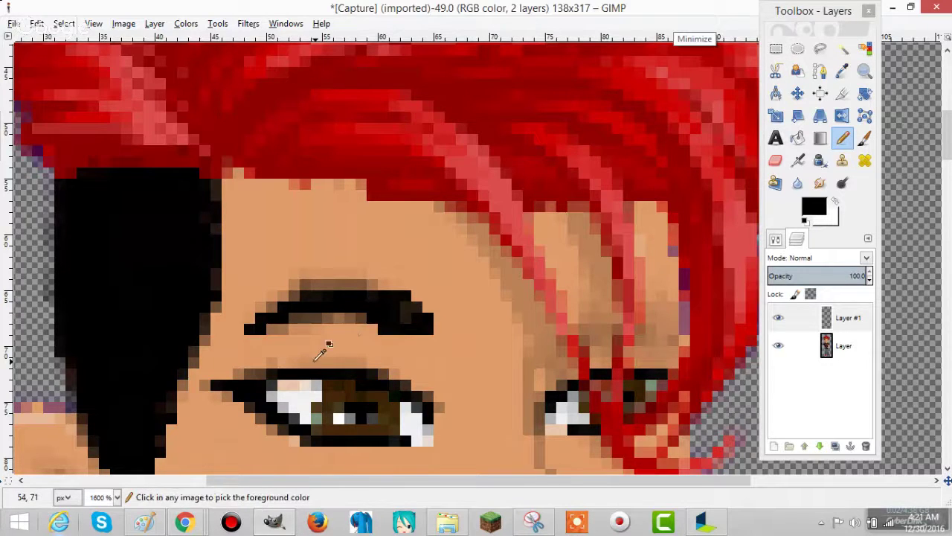
pyautogui.keyDown('shift'); pyautogui.click(340, 308); pyautogui.keyUp('shift')
pyautogui.keyDown('shift'); pyautogui.click(372, 318); pyautogui.keyUp('shift')
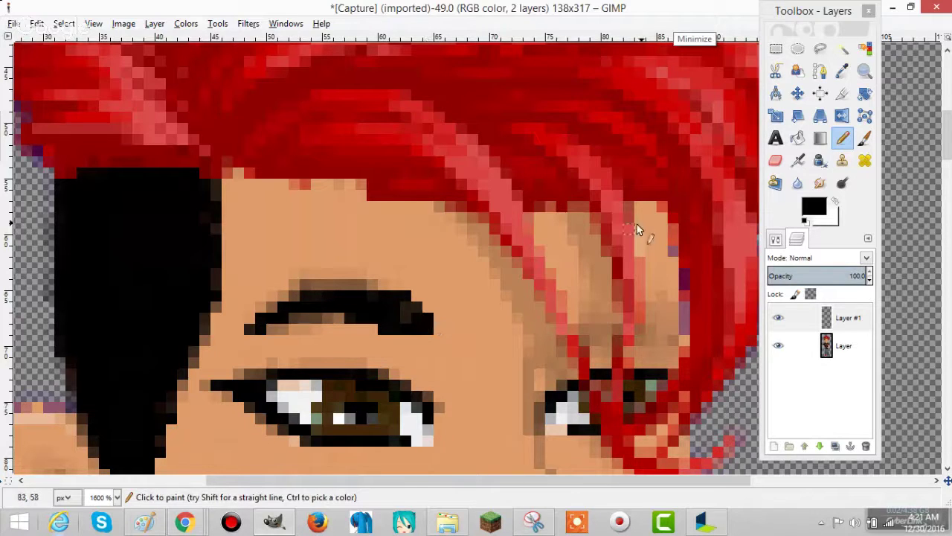
# Soften the eyebrow's inner end and lower edge with the Smudge tool at size 3 and opacity 25.
pyautogui.click(820, 183)
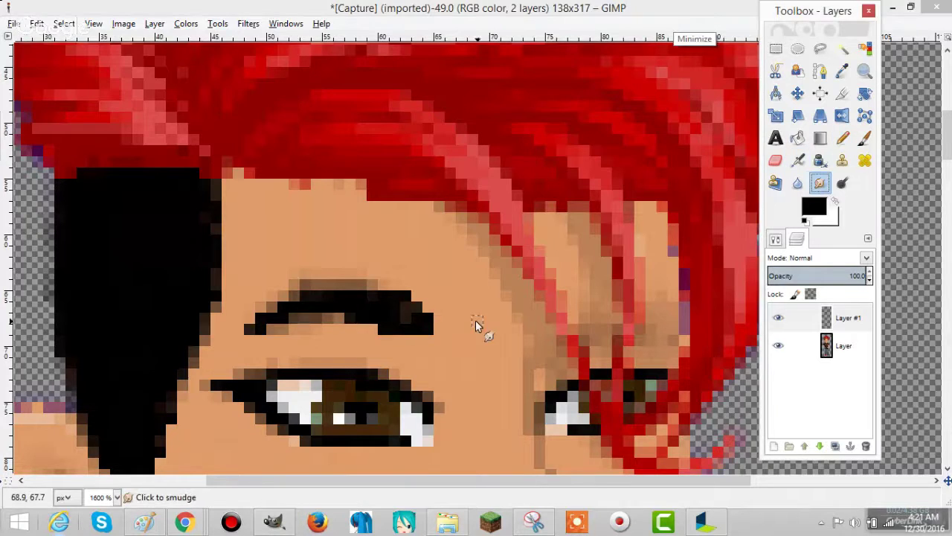
pyautogui.click(776, 239)
pyautogui.click(846, 291)
pyautogui.doubleClick(840, 332)
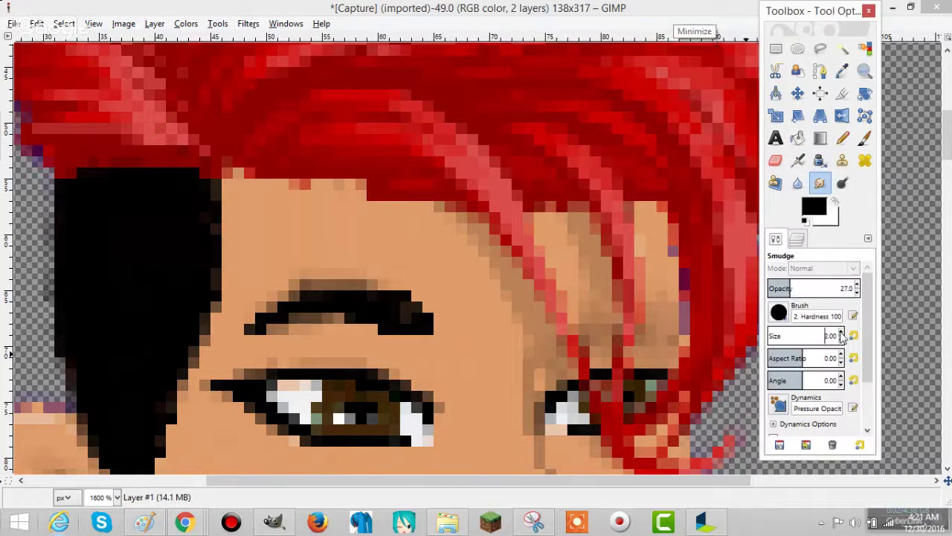
pyautogui.click(856, 293)
pyautogui.click(856, 294)
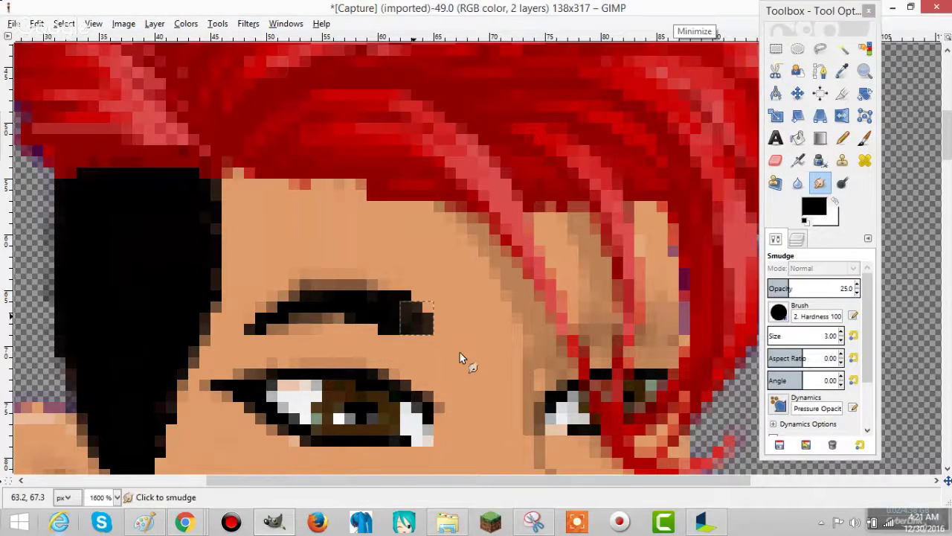
pyautogui.moveTo(459, 351); pyautogui.dragTo(422, 341)
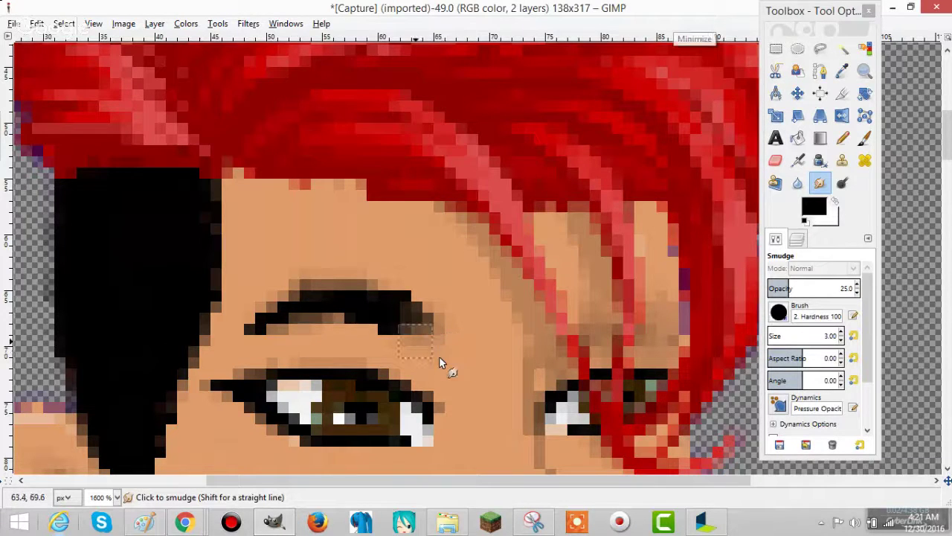
pyautogui.moveTo(340, 317)
pyautogui.mouseDown()
pyautogui.moveTo(352, 337)
pyautogui.moveTo(377, 337)
pyautogui.moveTo(367, 333)
pyautogui.mouseUp()
pyautogui.moveTo(308, 331); pyautogui.dragTo(282, 333)
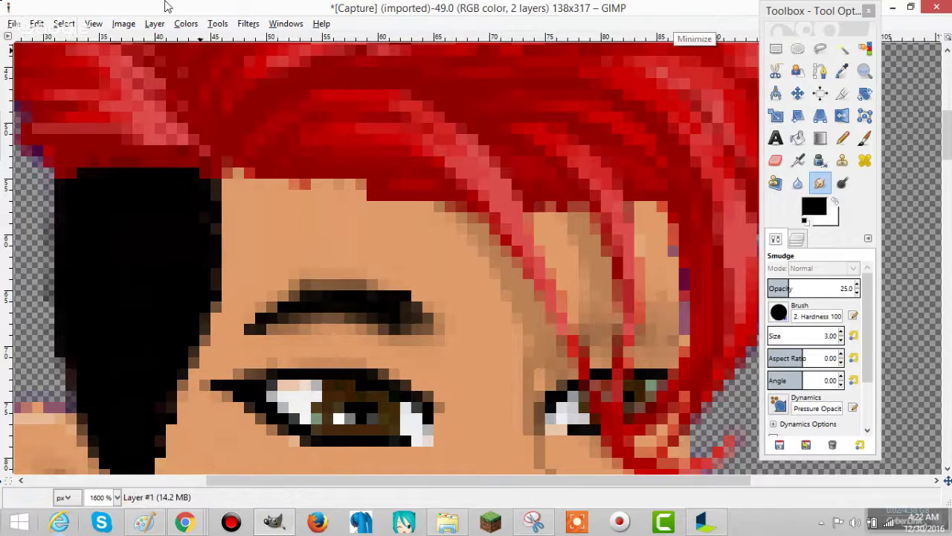
# Trim the upper edge of the eyebrow's thick inner part with the Eraser at size 3.
pyautogui.click(93, 24)
pyautogui.moveTo(126, 67)
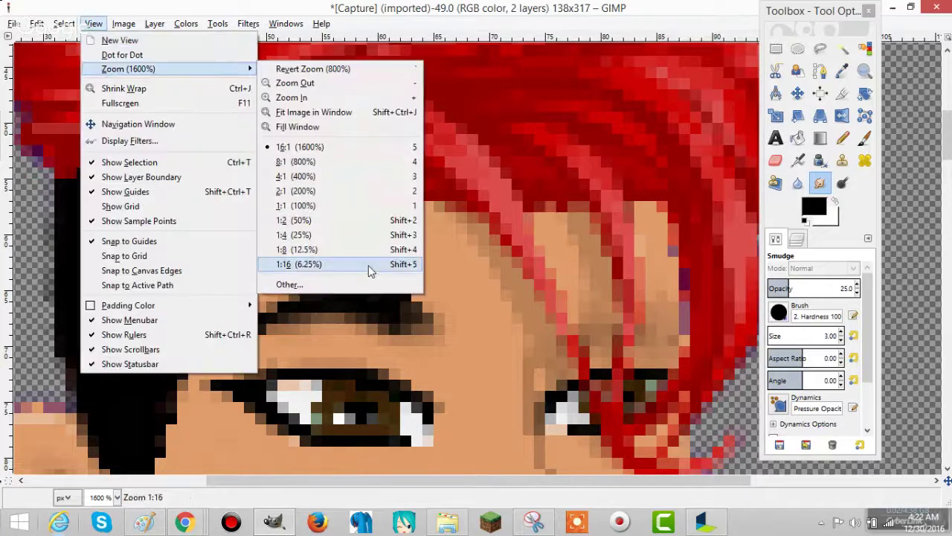
pyautogui.click(313, 208)
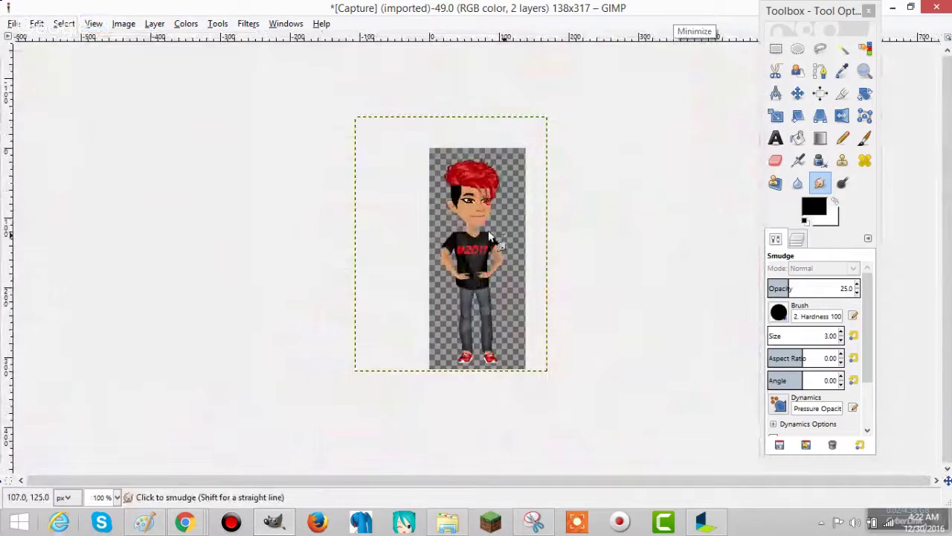
pyautogui.click(93, 24)
pyautogui.moveTo(119, 69)
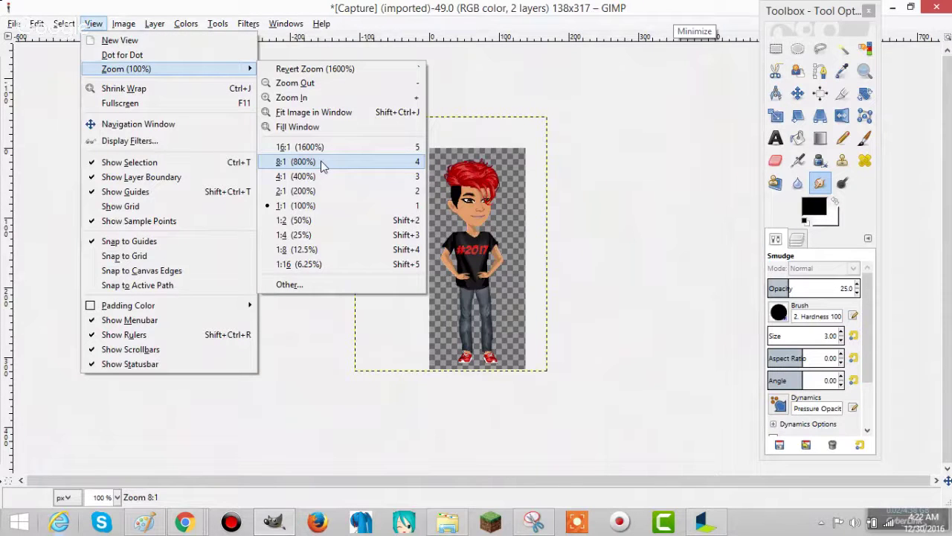
pyautogui.click(322, 162)
pyautogui.hotkey('shift', 'e')
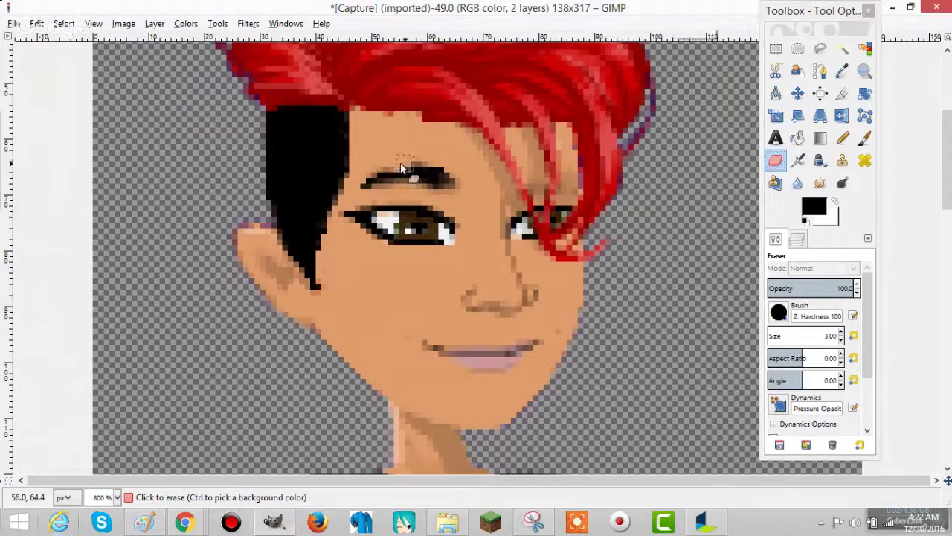
pyautogui.click(439, 161)
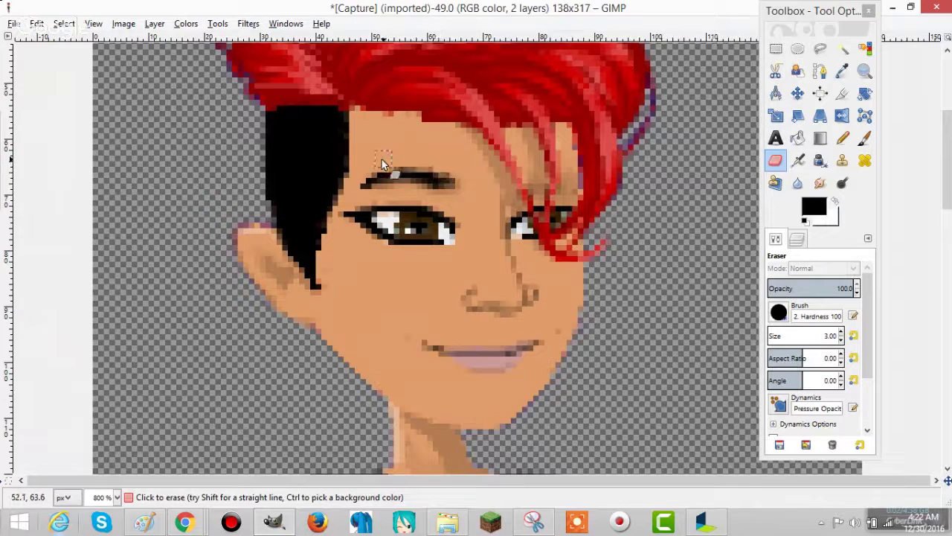
# Blend the whole eyebrow with the Smudge tool at size 20, trying opacity 15 and reducing it to 3.
pyautogui.click(820, 183)
pyautogui.click(841, 332)
pyautogui.click(857, 292)
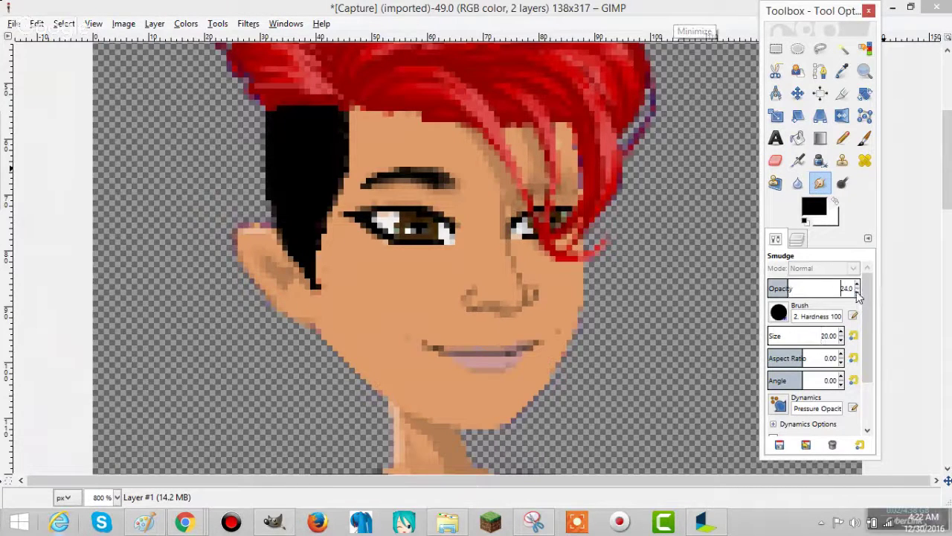
pyautogui.click(857, 293)
pyautogui.moveTo(434, 171); pyautogui.dragTo(364, 191)
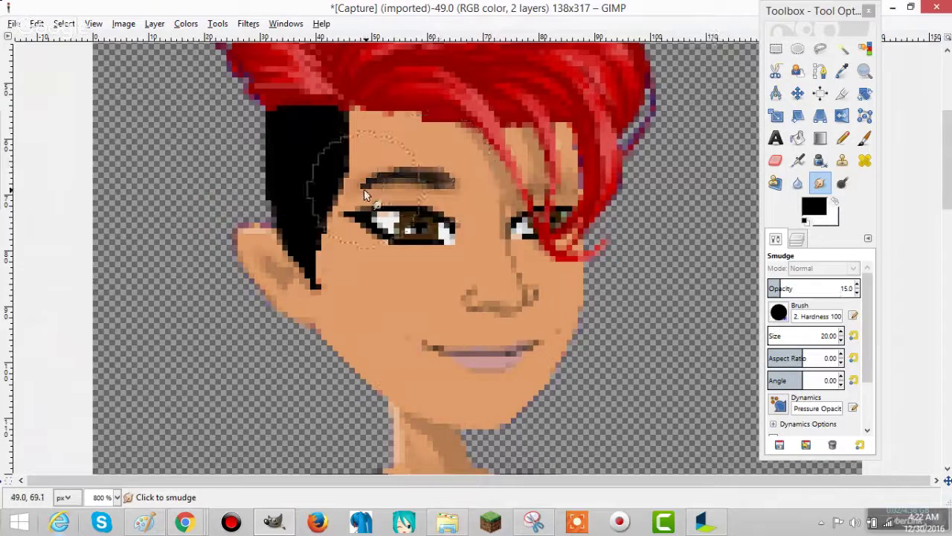
pyautogui.click(857, 293)
pyautogui.moveTo(855, 294); pyautogui.dragTo(443, 189)
pyautogui.moveTo(408, 107)
pyautogui.mouseDown()
pyautogui.moveTo(790, 251)
pyautogui.moveTo(816, 245)
pyautogui.mouseUp()
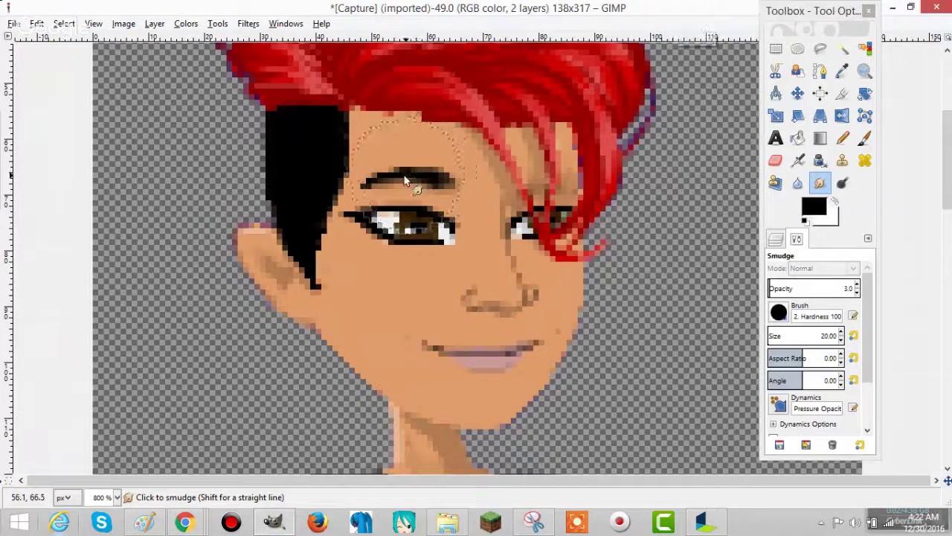
# Examine the softened eyebrow on the full figure at 100% zoom and on the face at 800% and 1600%.
pyautogui.click(93, 23)
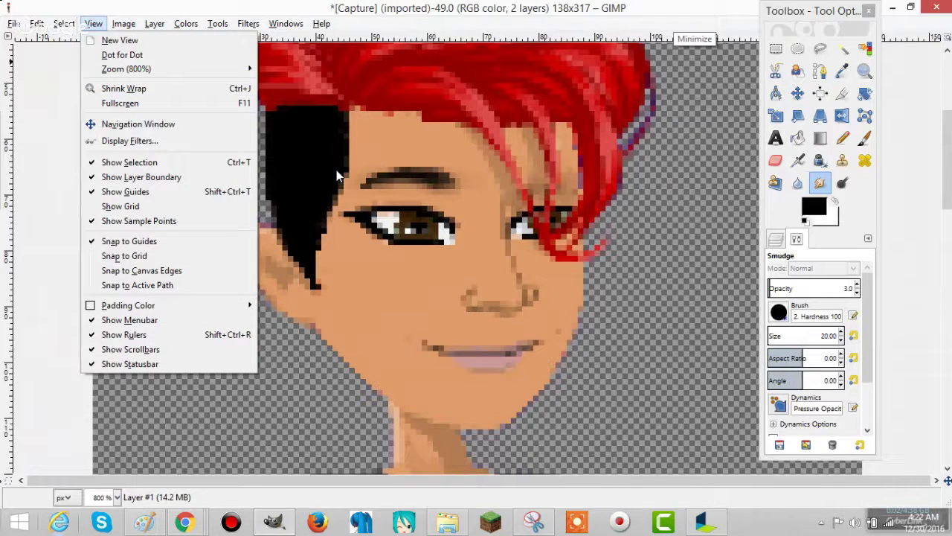
pyautogui.click(315, 201)
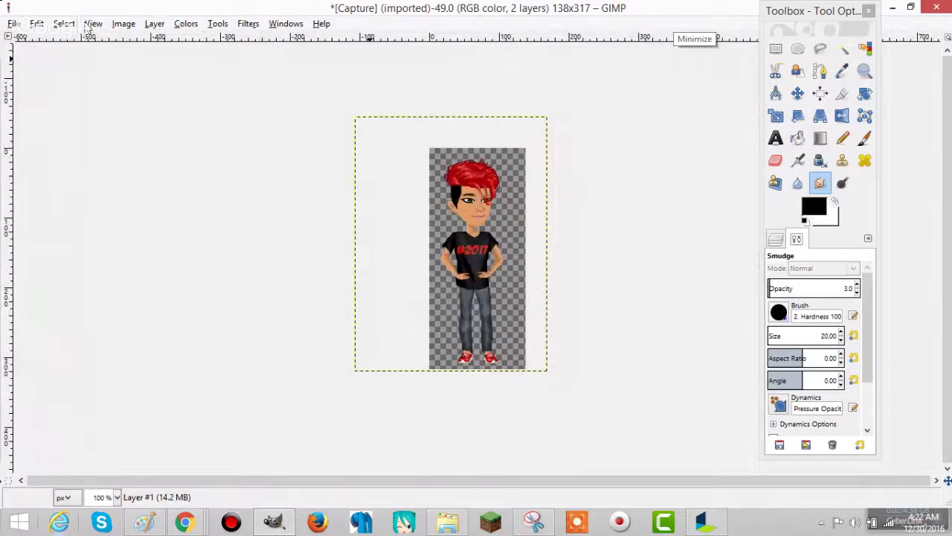
pyautogui.click(93, 24)
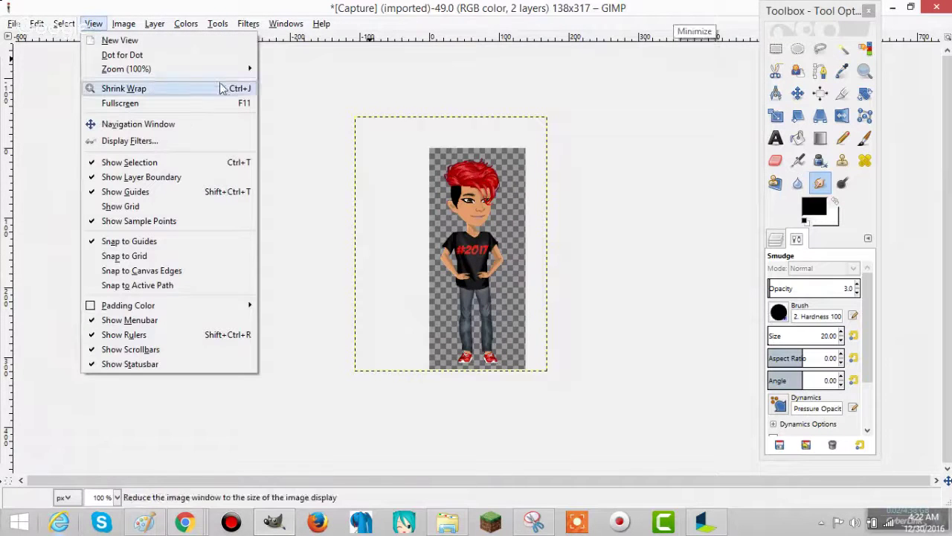
pyautogui.moveTo(134, 68)
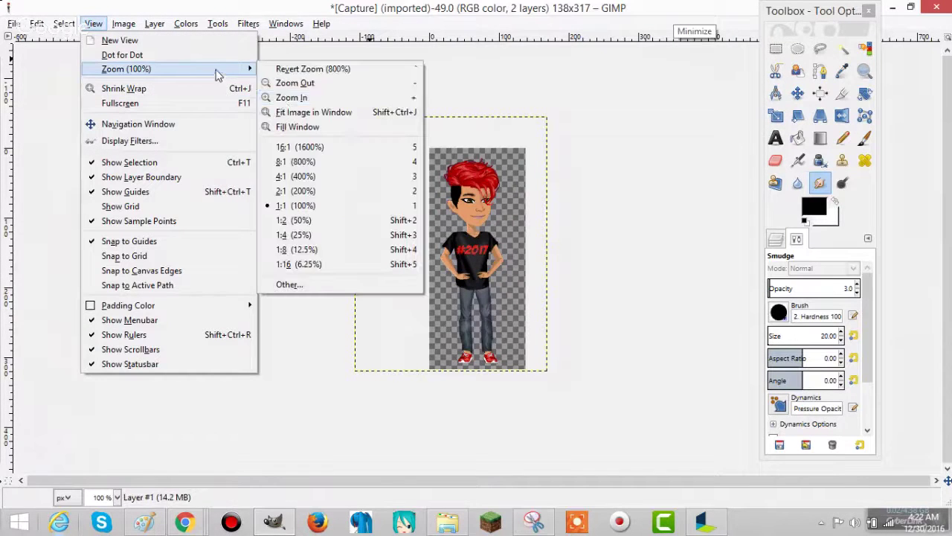
pyautogui.click(336, 161)
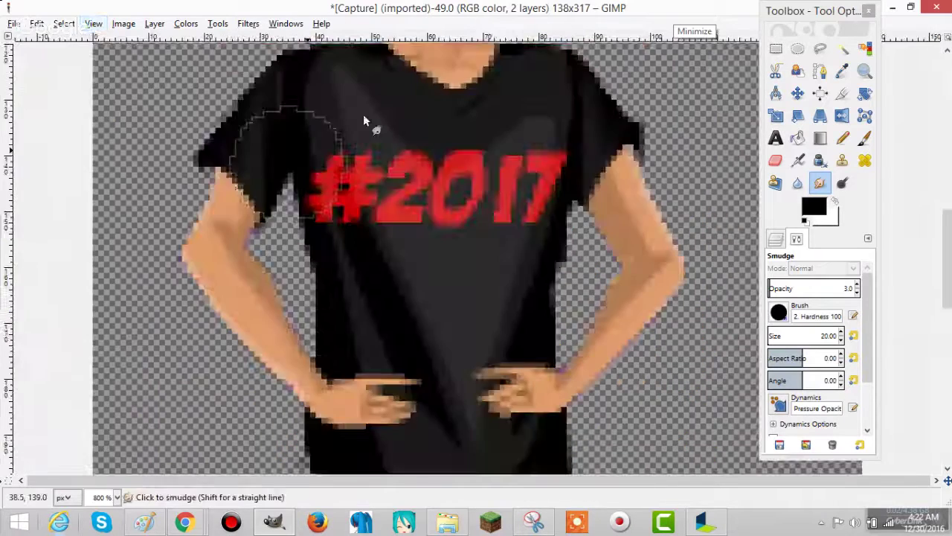
pyautogui.click(93, 23)
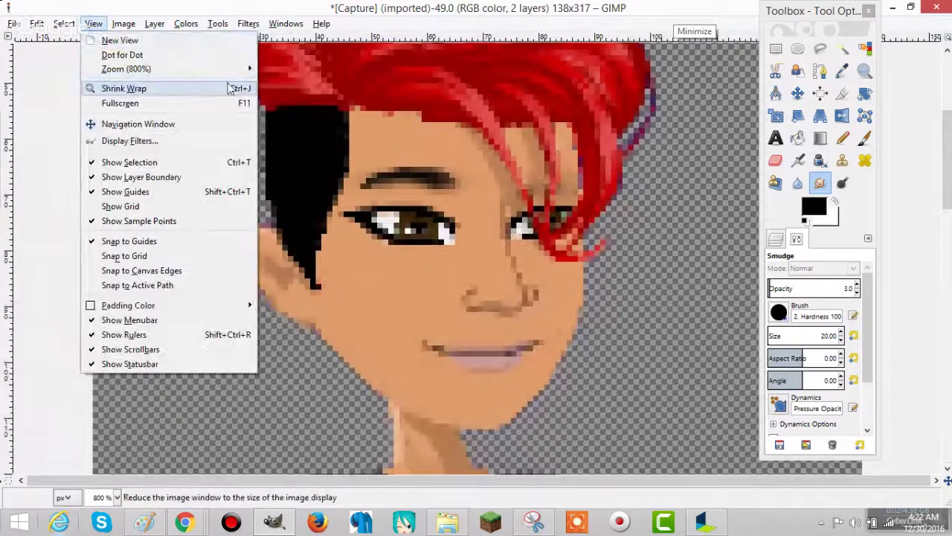
pyautogui.moveTo(186, 68)
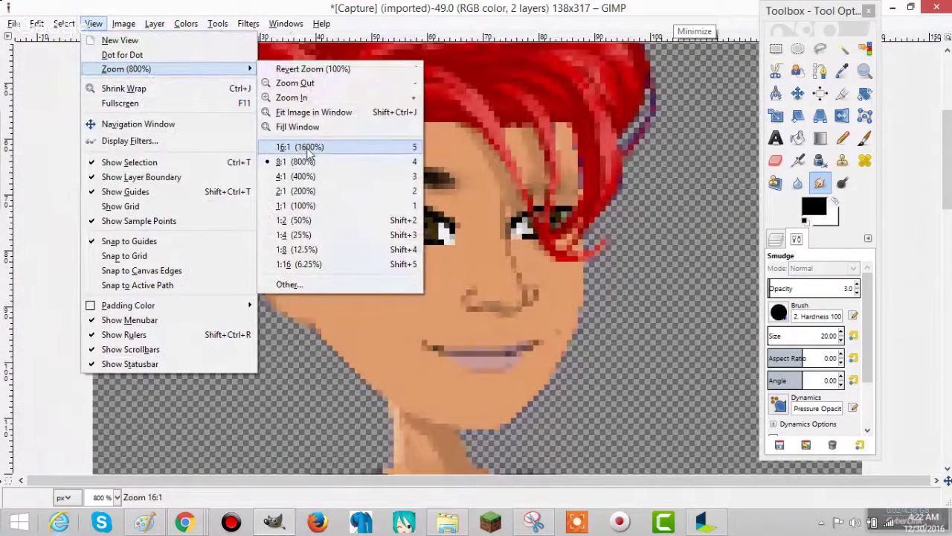
pyautogui.click(306, 147)
# Select the eyebrow layer, Layer #1, and open its layer commands.
pyautogui.click(776, 239)
pyautogui.click(827, 318)
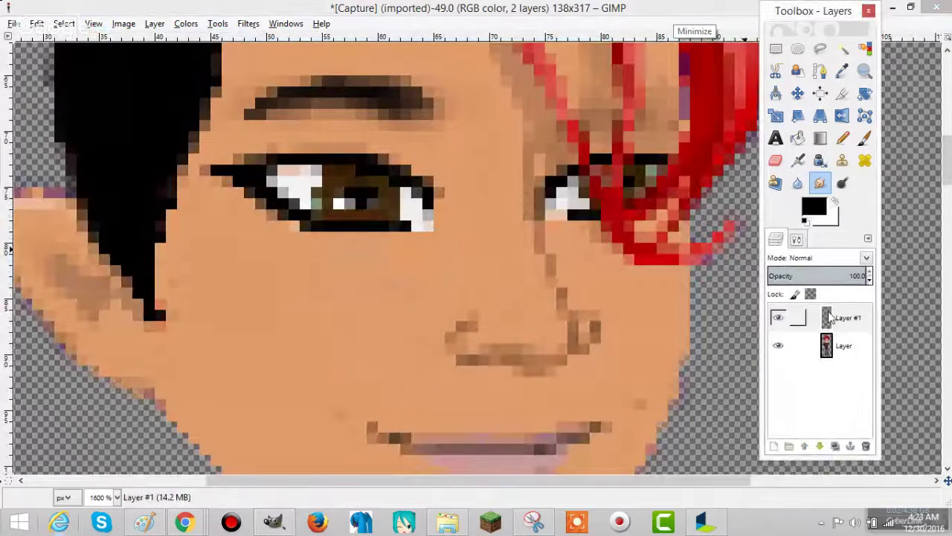
pyautogui.rightClick(829, 318)
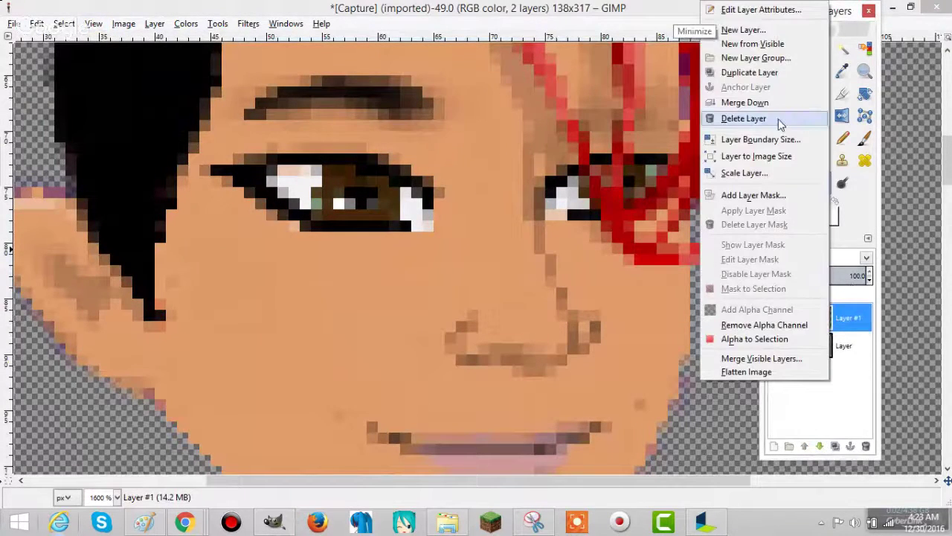
# Delete the top layer and open the eye picture download.jpg as a layer over the character.
pyautogui.click(744, 118)
pyautogui.click(13, 23)
pyautogui.moveTo(37, 23)
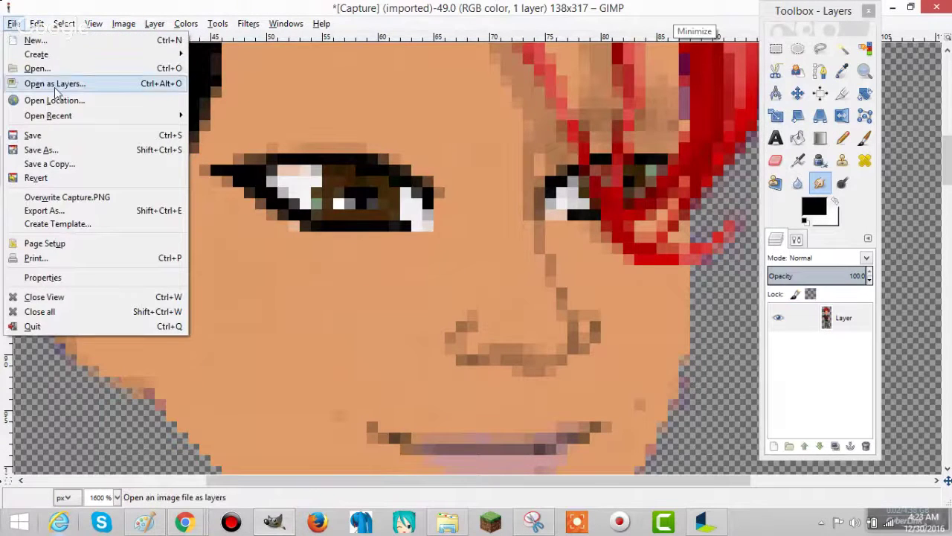
pyautogui.click(54, 87)
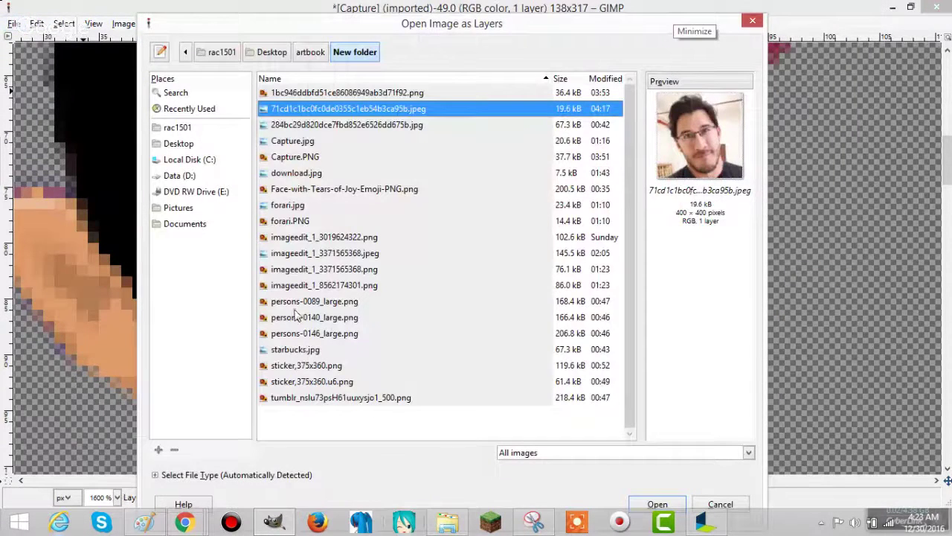
pyautogui.click(316, 158)
pyautogui.click(306, 143)
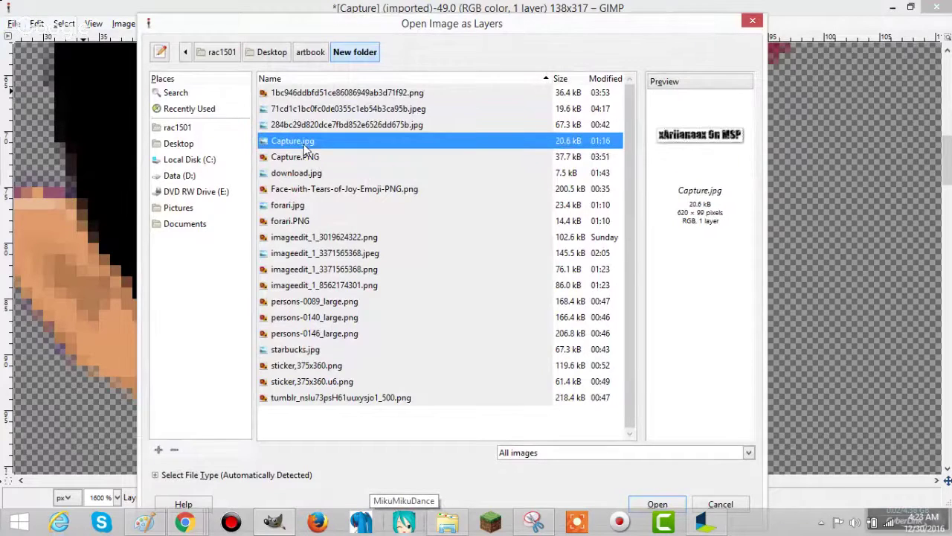
pyautogui.click(315, 174)
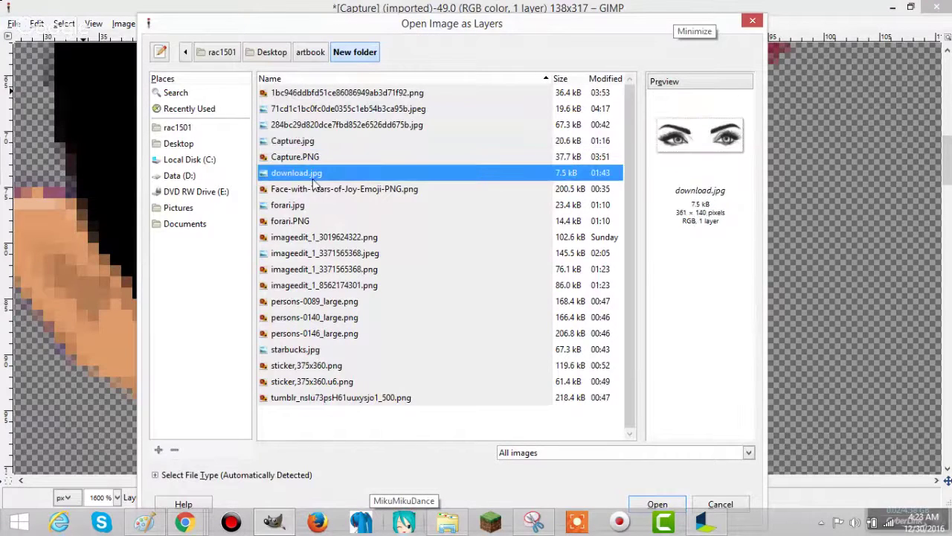
pyautogui.click(657, 504)
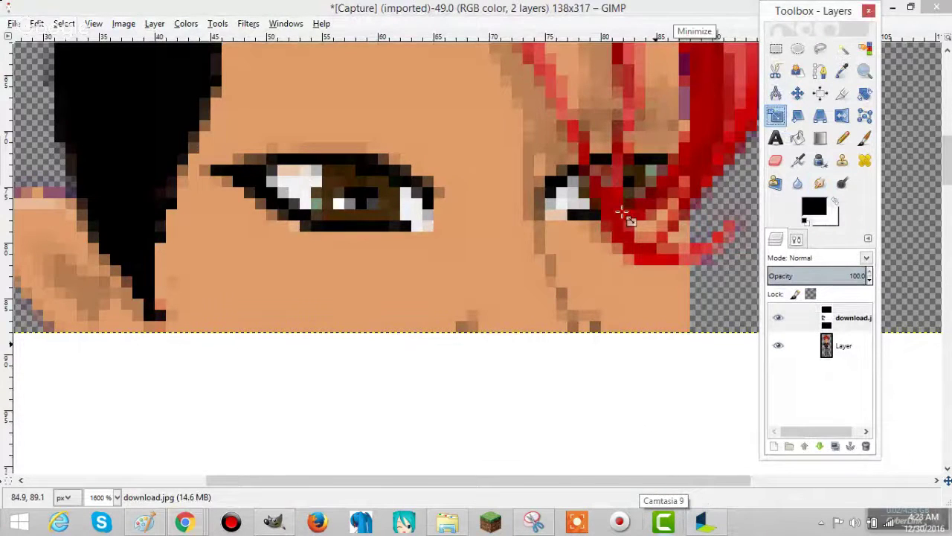
# Scale the download.jpg eye layer down to about 124 × 35 px.
pyautogui.click(624, 214)
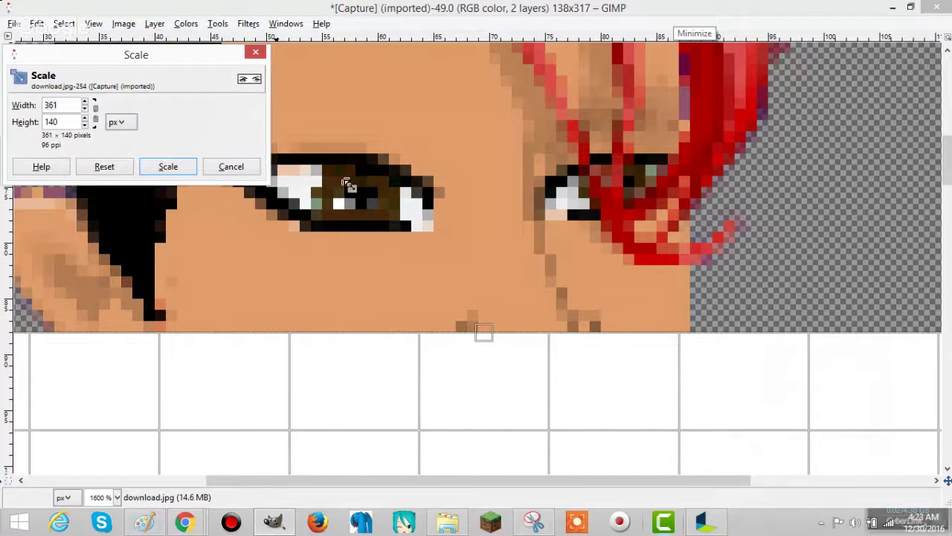
pyautogui.click(94, 25)
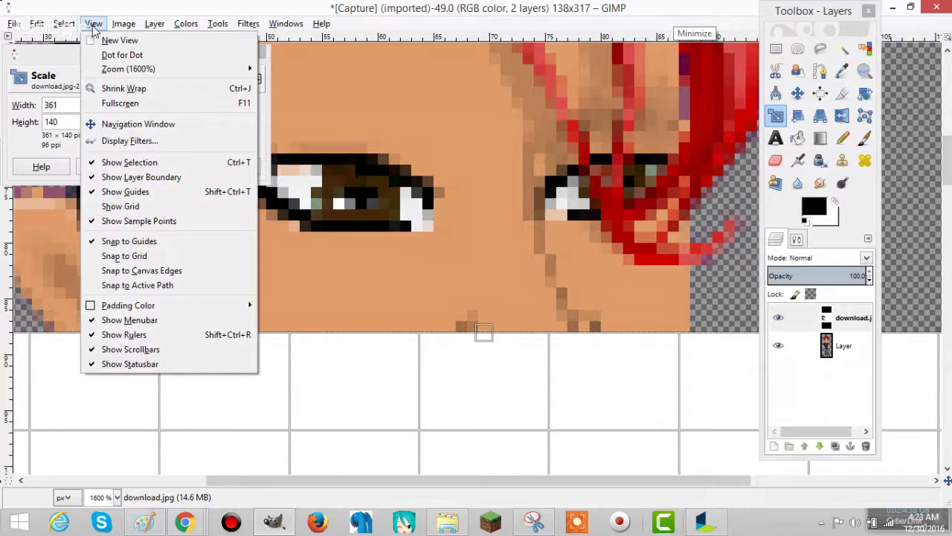
pyautogui.moveTo(603, 306); pyautogui.dragTo(449, 226)
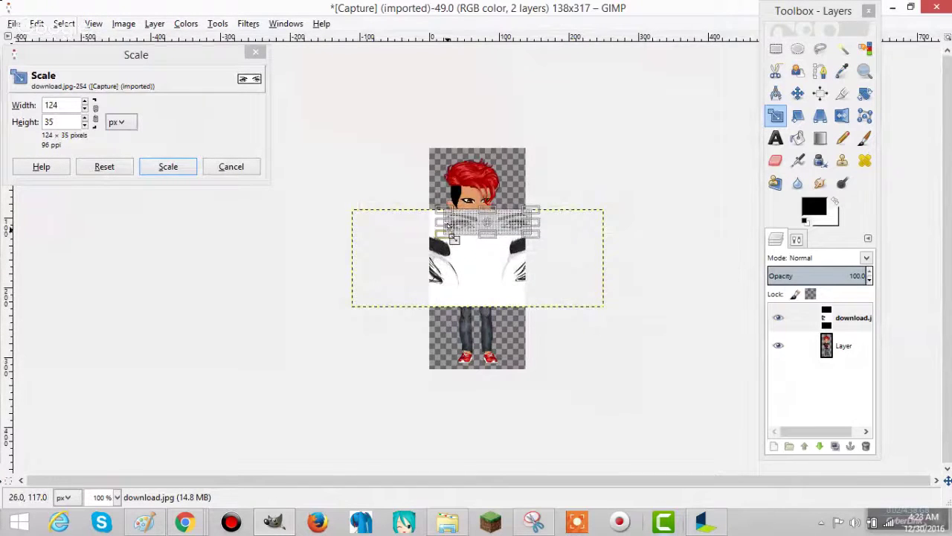
pyautogui.click(181, 171)
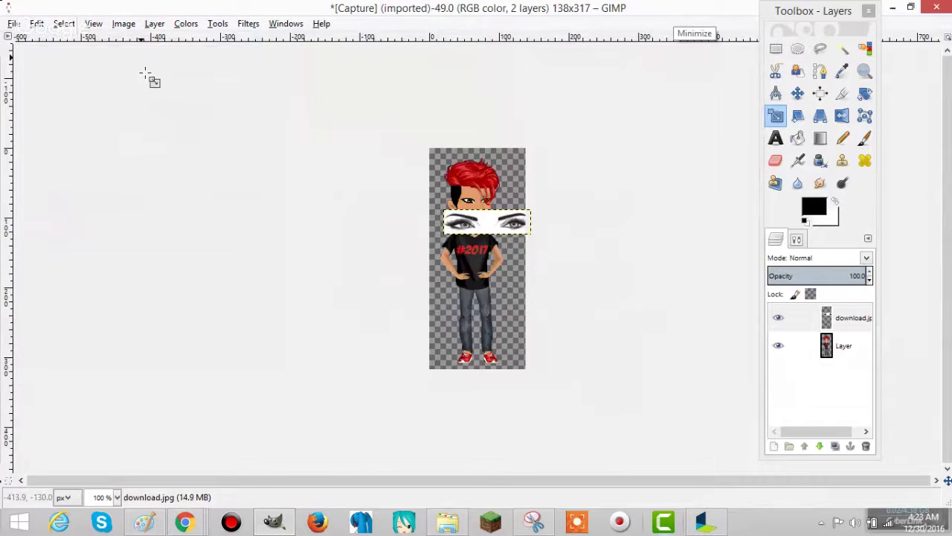
pyautogui.click(93, 23)
pyautogui.moveTo(126, 68)
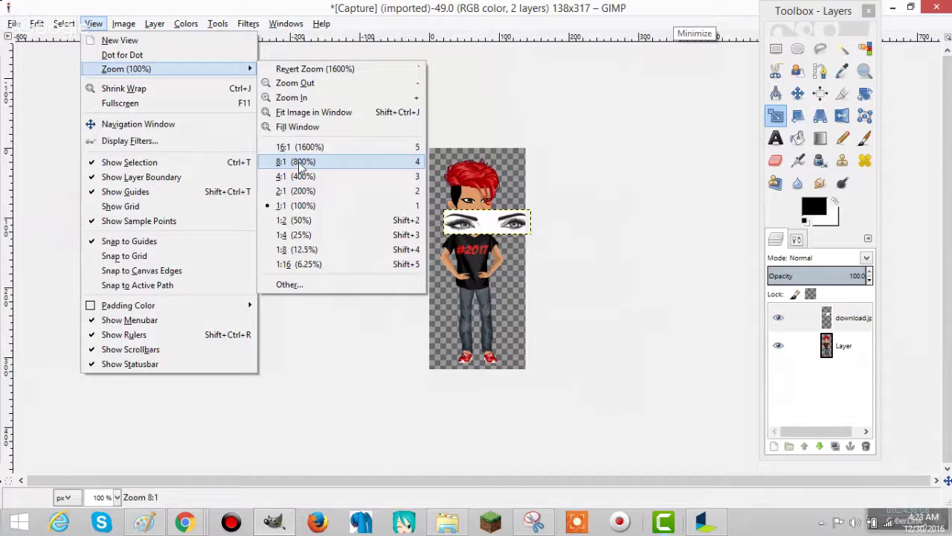
pyautogui.click(301, 162)
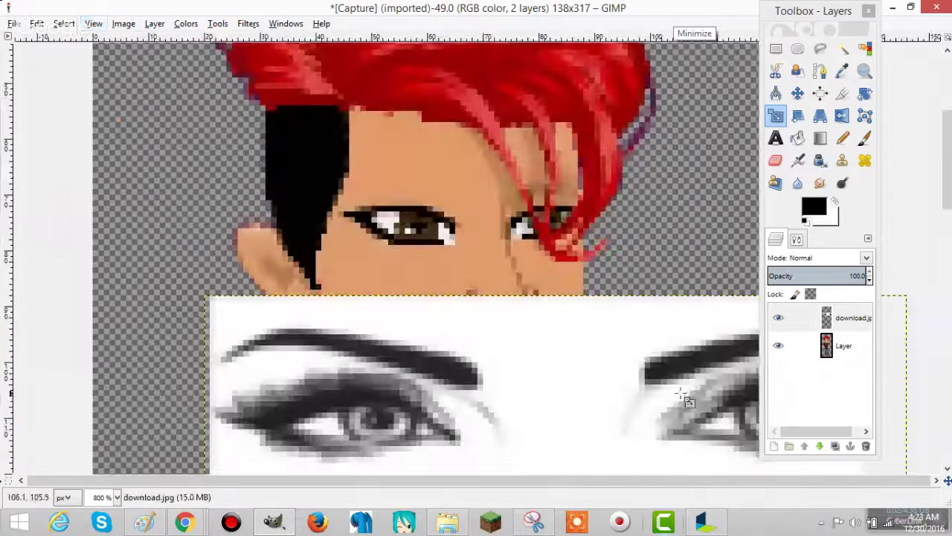
# Try to scale the eye picture layer down further from its lower corner, and undo the scaling.
pyautogui.click(831, 447)
pyautogui.moveTo(831, 447); pyautogui.dragTo(436, 334)
pyautogui.click(168, 166)
pyautogui.hotkey('ctrl', 'z')
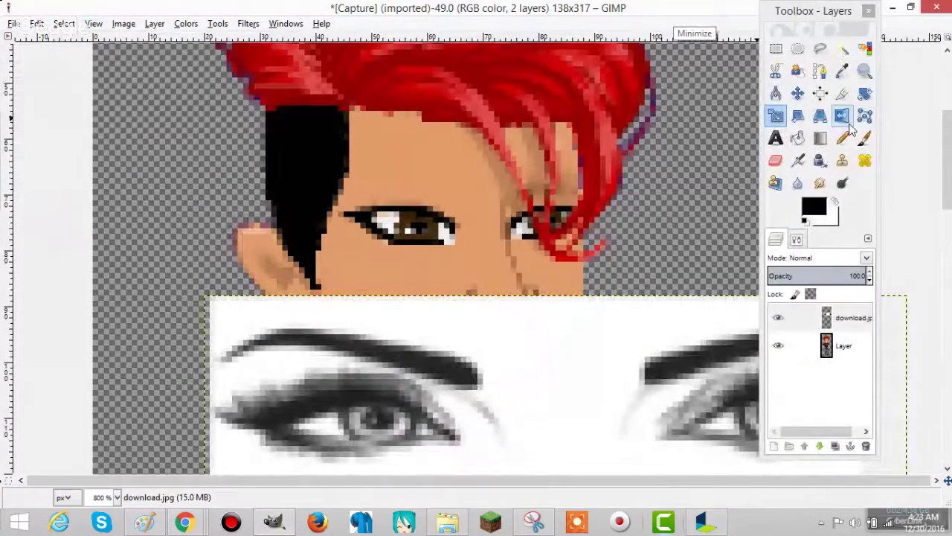
# Trace the thick inner half of the left eyebrow directly on the eye picture with a black Pencil at size 2.
pyautogui.click(844, 139)
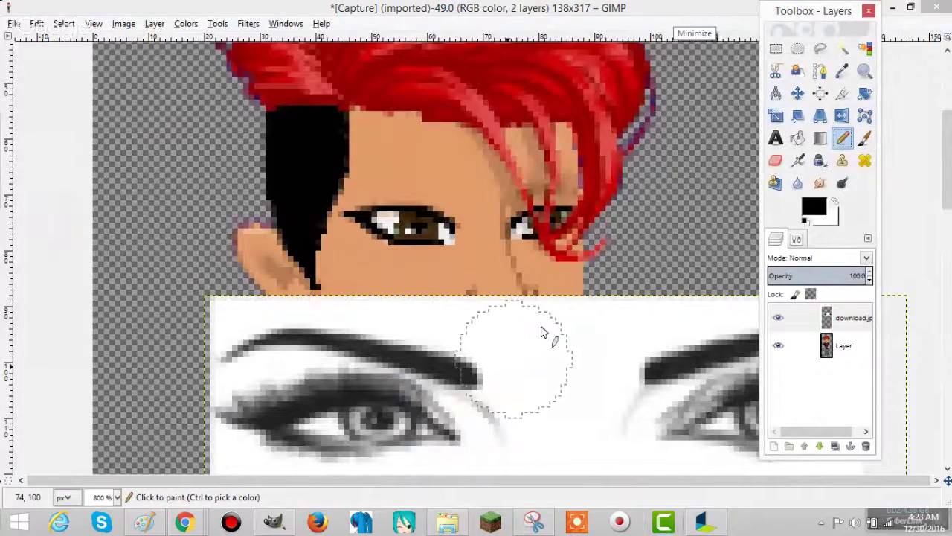
pyautogui.click(796, 238)
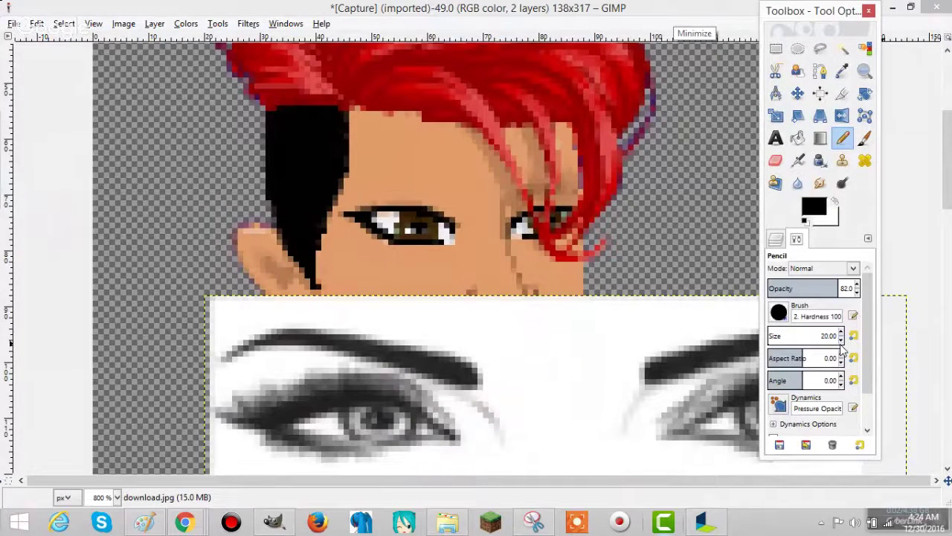
pyautogui.click(841, 341)
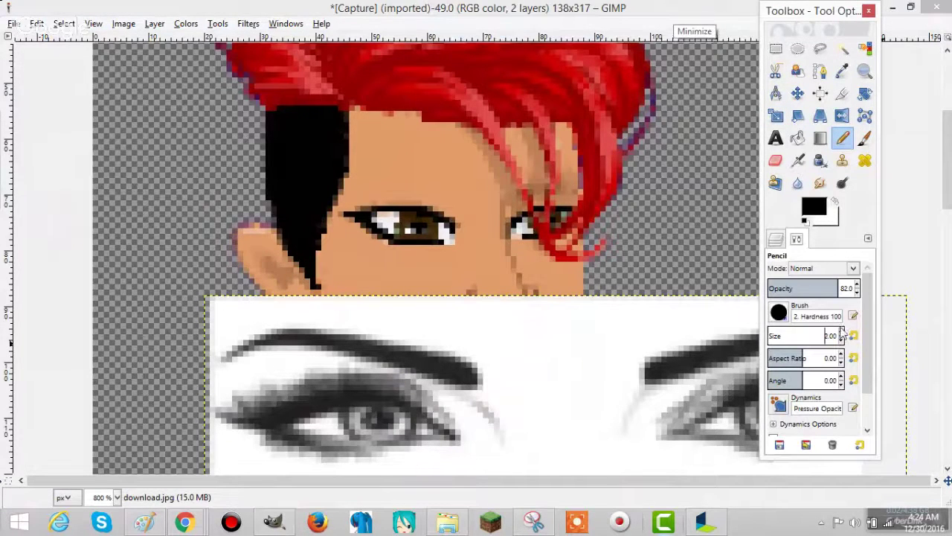
pyautogui.click(471, 381)
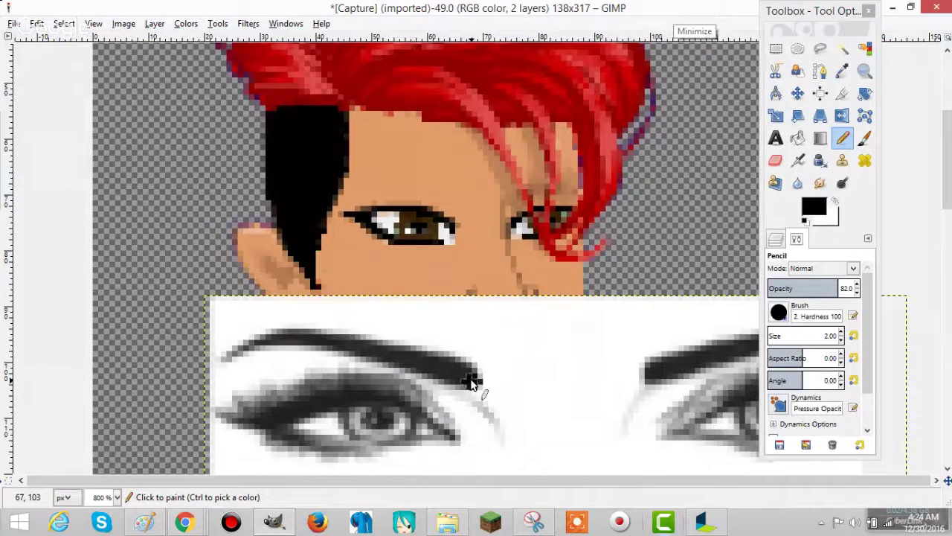
pyautogui.moveTo(471, 381); pyautogui.dragTo(385, 356)
pyautogui.hotkey('ctrl', 'z')
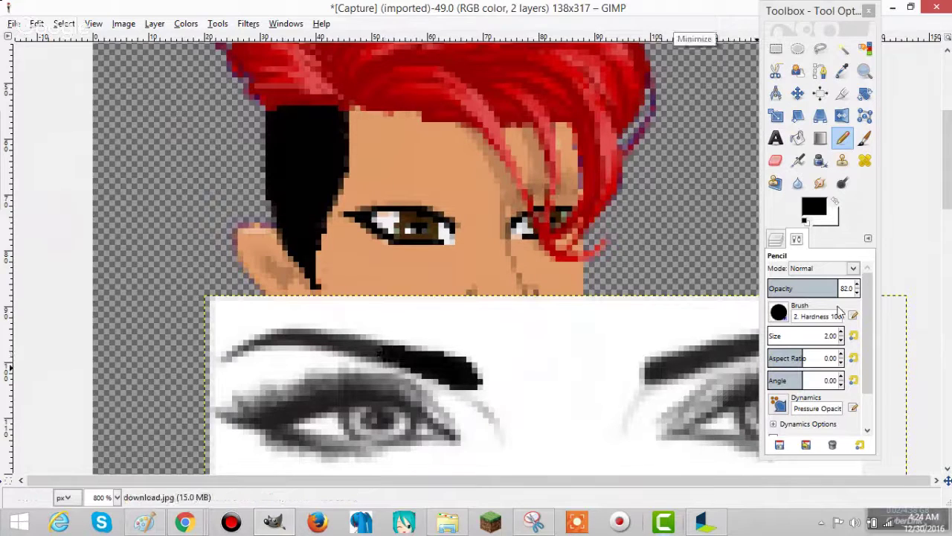
# Lower the Pencil opacity to 65 and darken the left eyebrow from its middle to its inner end.
pyautogui.moveTo(836, 290); pyautogui.dragTo(823, 291)
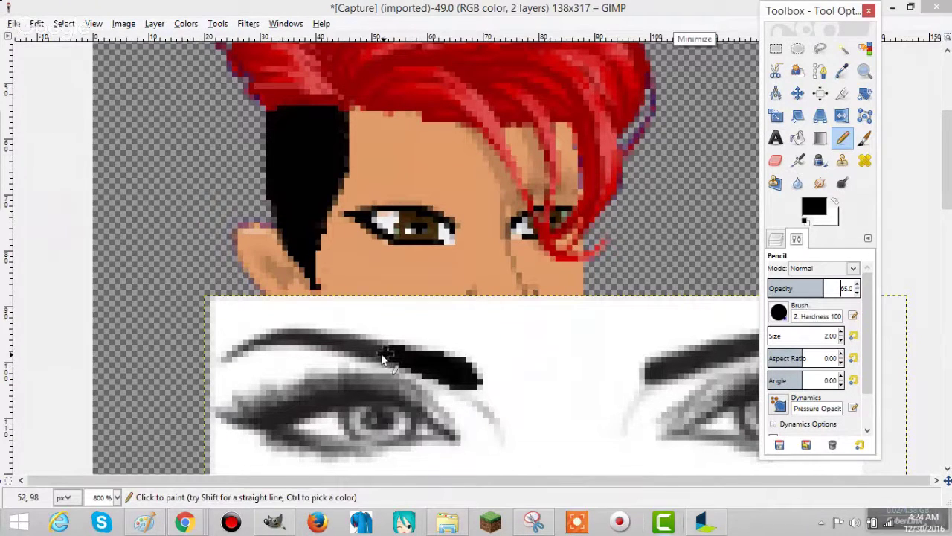
pyautogui.keyDown('shift'); pyautogui.click(346, 344); pyautogui.keyUp('shift')
pyautogui.moveTo(347, 345); pyautogui.dragTo(479, 376)
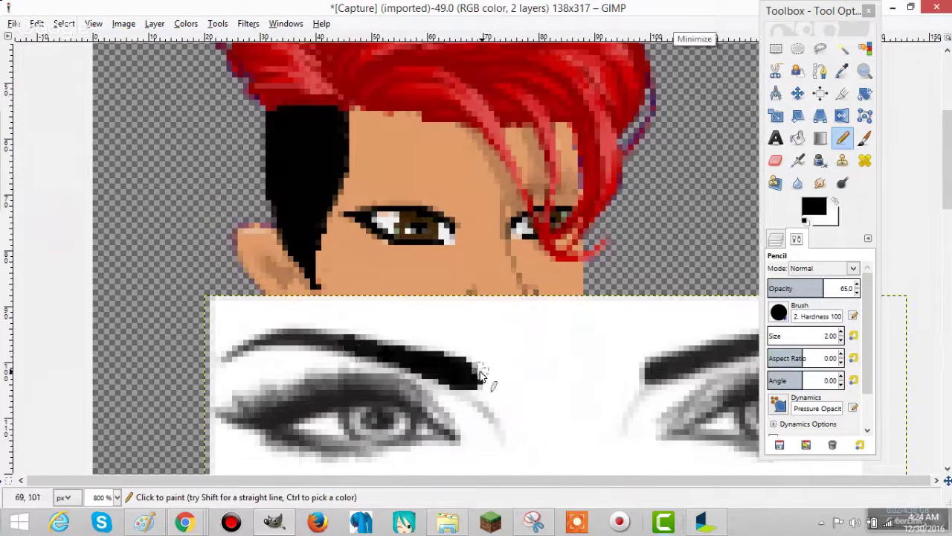
# Trace the thin outer part of the left eyebrow with straight Pencil lines at size 1 and opacity 63.
pyautogui.click(840, 340)
pyautogui.click(858, 292)
pyautogui.click(857, 292)
pyautogui.moveTo(334, 344); pyautogui.dragTo(296, 339)
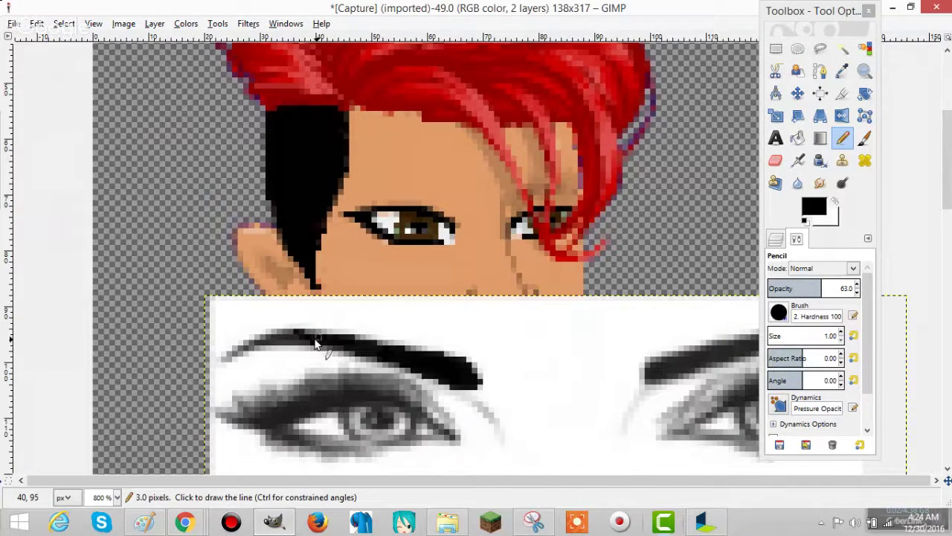
pyautogui.keyDown('shift'); pyautogui.click(223, 353); pyautogui.keyUp('shift')
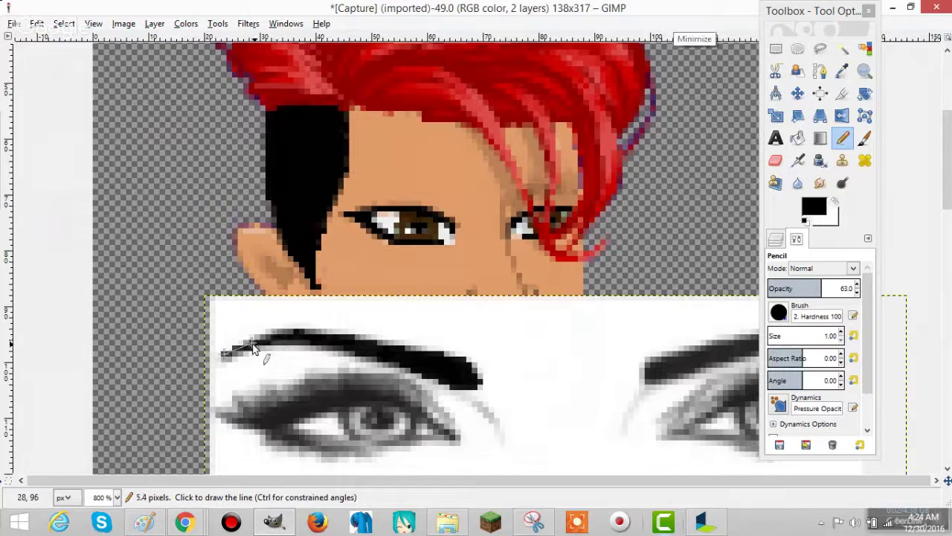
pyautogui.keyDown('shift'); pyautogui.click(280, 343); pyautogui.keyUp('shift')
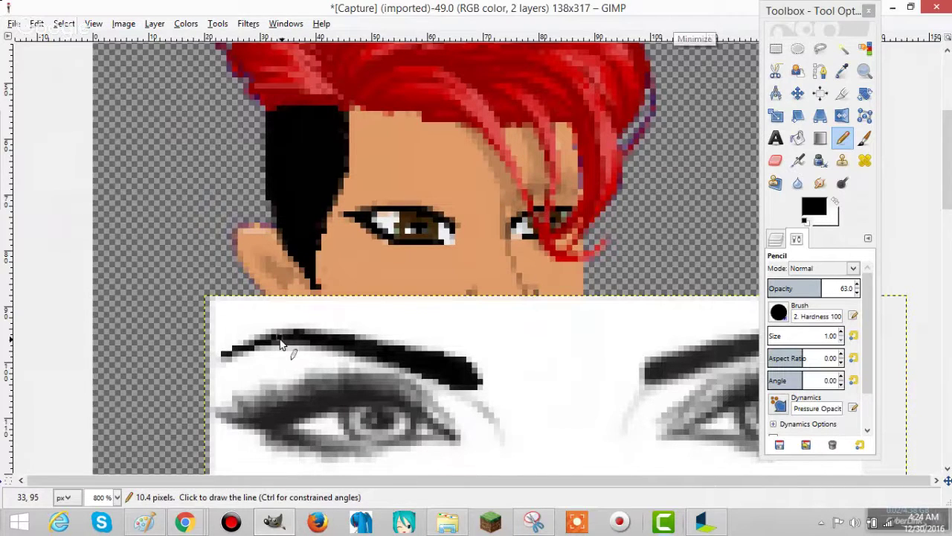
pyautogui.keyDown('shift'); pyautogui.click(305, 345); pyautogui.keyUp('shift')
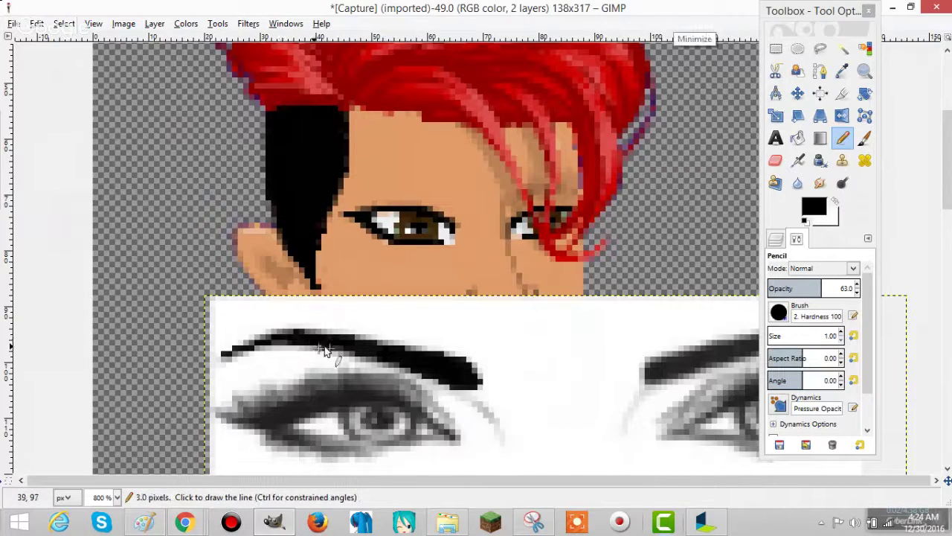
pyautogui.keyDown('shift'); pyautogui.click(324, 348); pyautogui.keyUp('shift')
# Add a new transparent layer above the eye picture layer.
pyautogui.click(775, 160)
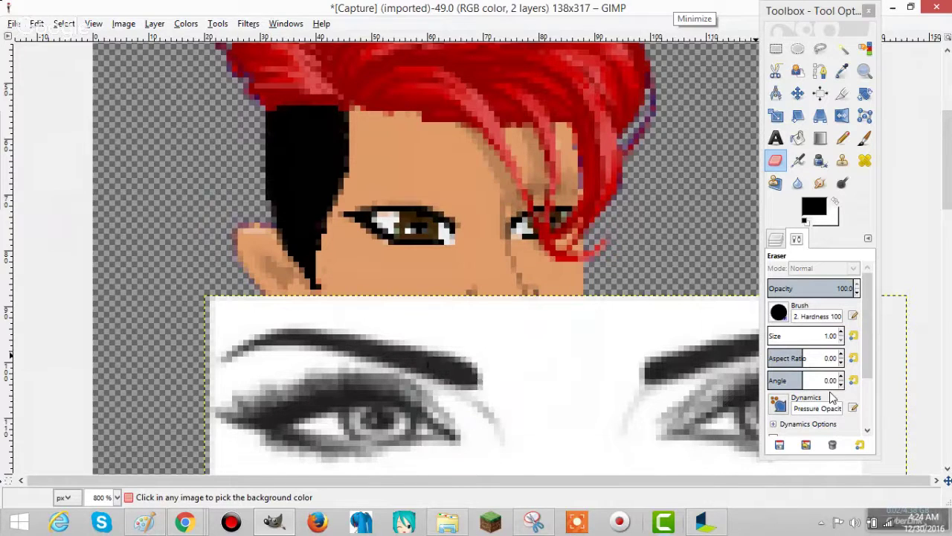
pyautogui.click(776, 239)
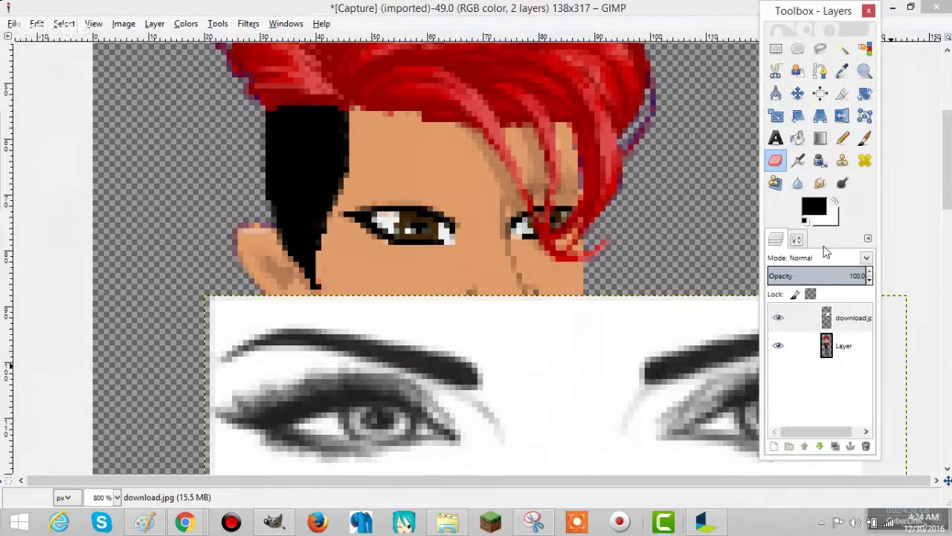
pyautogui.click(867, 239)
pyautogui.moveTo(807, 253)
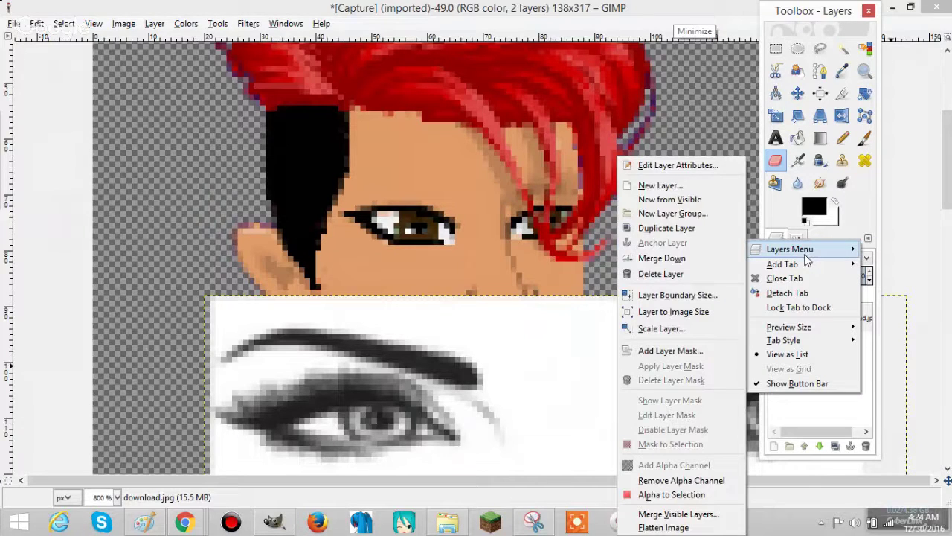
pyautogui.click(677, 191)
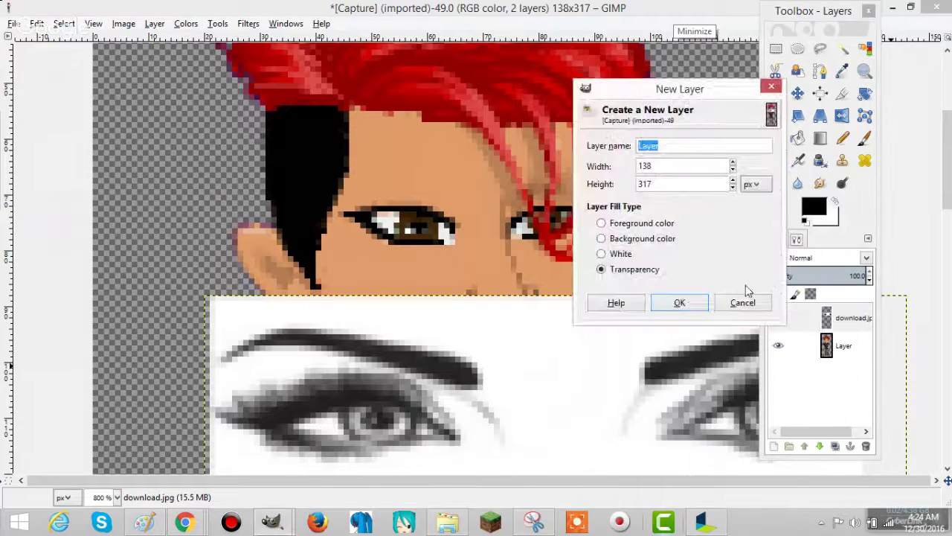
pyautogui.press('Return')
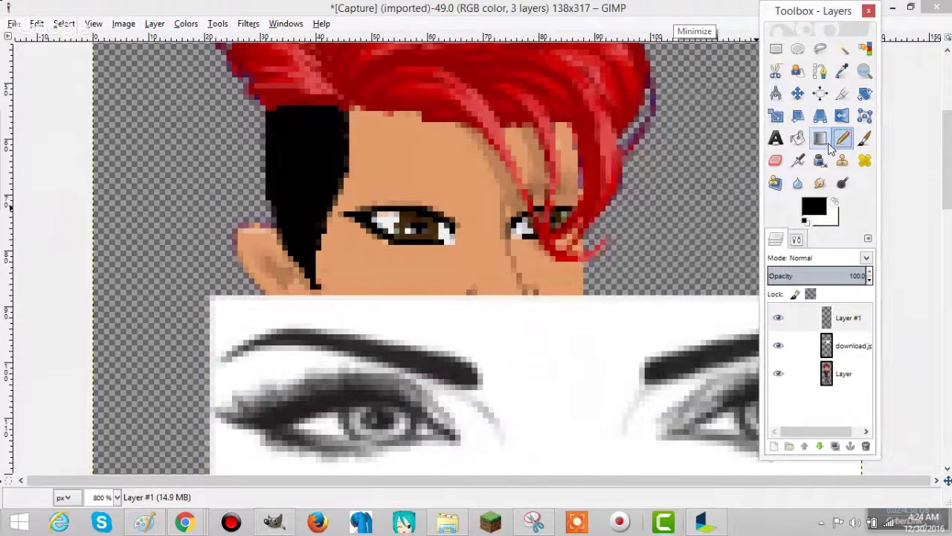
# Trace the inner half of the left eyebrow on the new layer with a black Pencil at size 2 and opacity 80.
pyautogui.click(797, 238)
pyautogui.click(841, 331)
pyautogui.click(856, 285)
pyautogui.click(857, 285)
pyautogui.click(857, 284)
pyautogui.scroll(7, 857, 288)
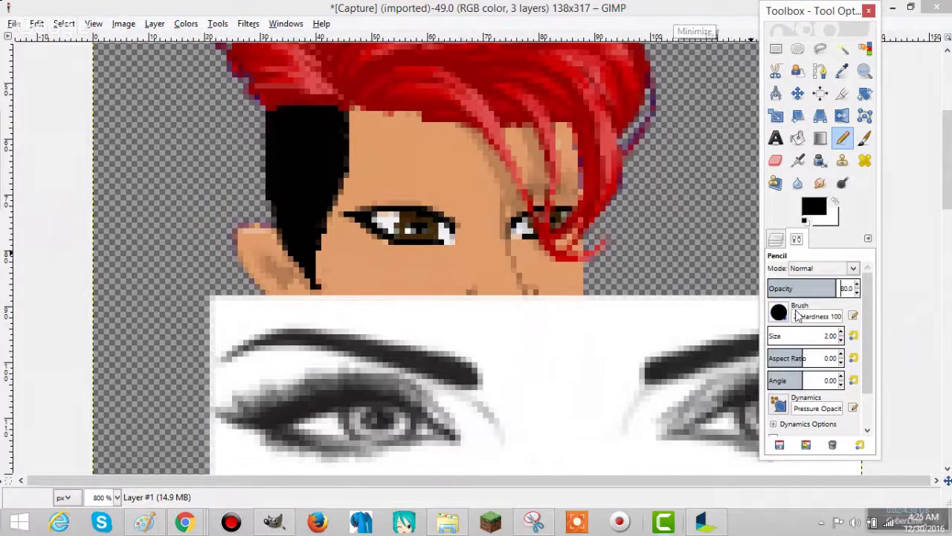
pyautogui.click(471, 377)
pyautogui.moveTo(471, 377); pyautogui.dragTo(369, 348)
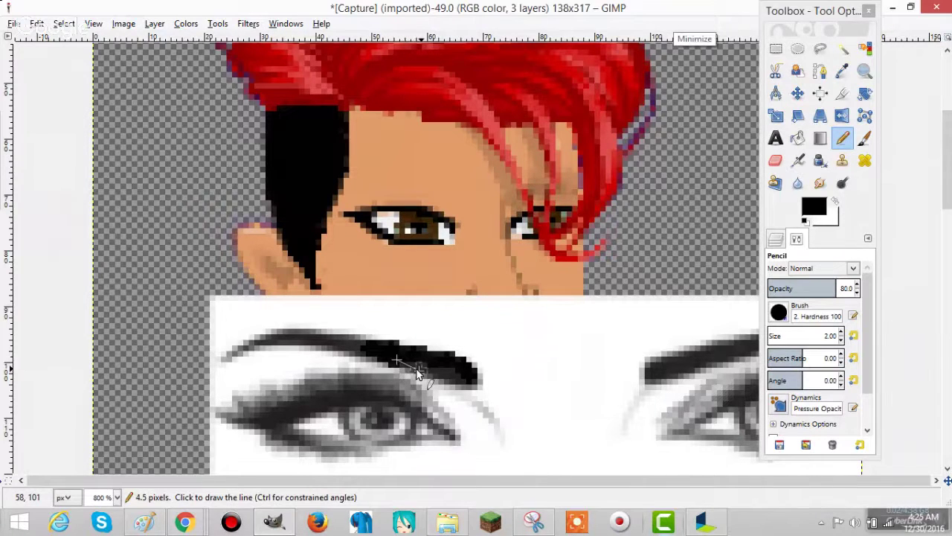
pyautogui.keyDown('shift'); pyautogui.click(439, 373); pyautogui.keyUp('shift')
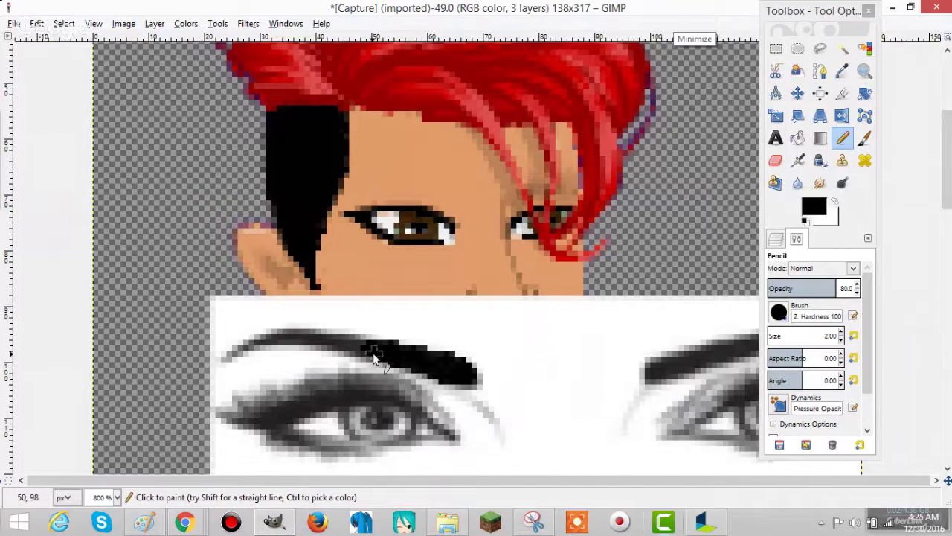
# Extend the left eyebrow tracing to its outer tip with straight black Pencil lines at size 1, lowering the opacity to 71.
pyautogui.click(840, 340)
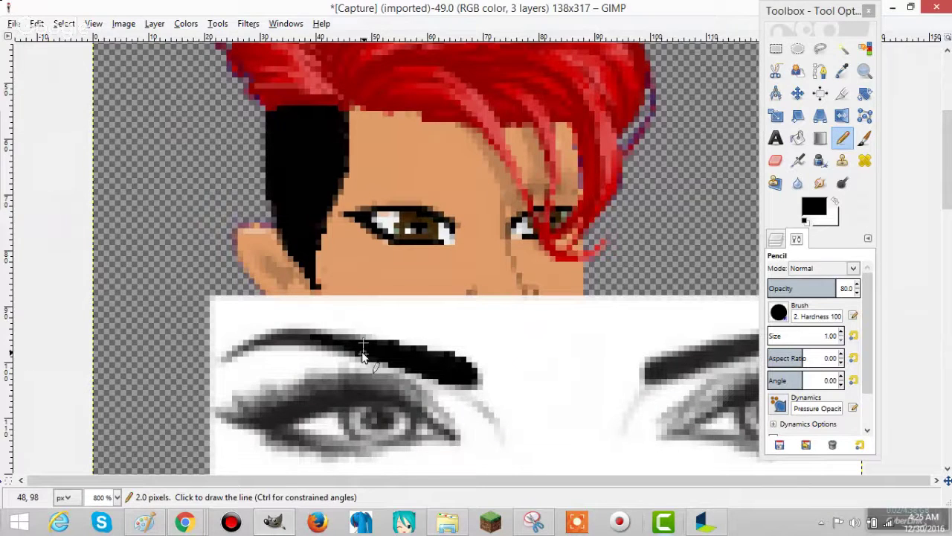
pyautogui.keyDown('shift'); pyautogui.click(340, 344); pyautogui.keyUp('shift')
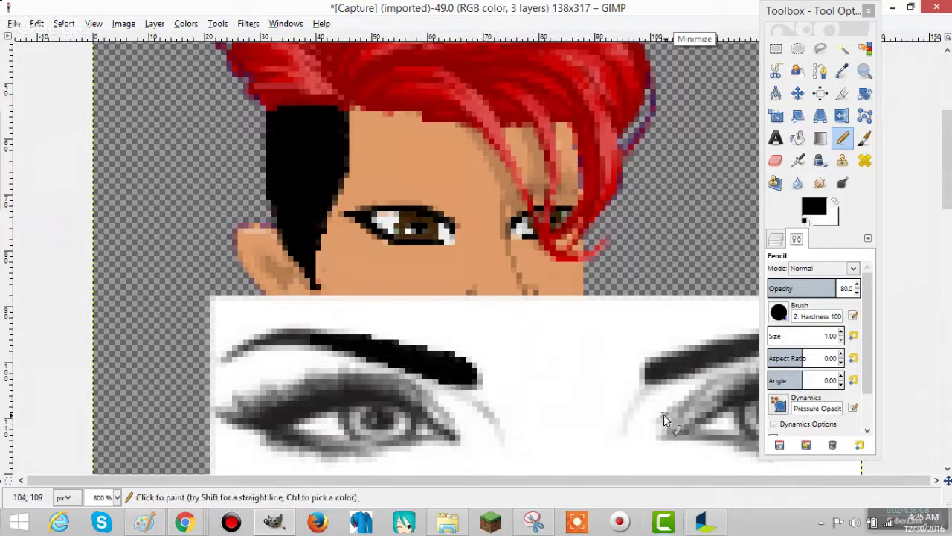
pyautogui.click(856, 293)
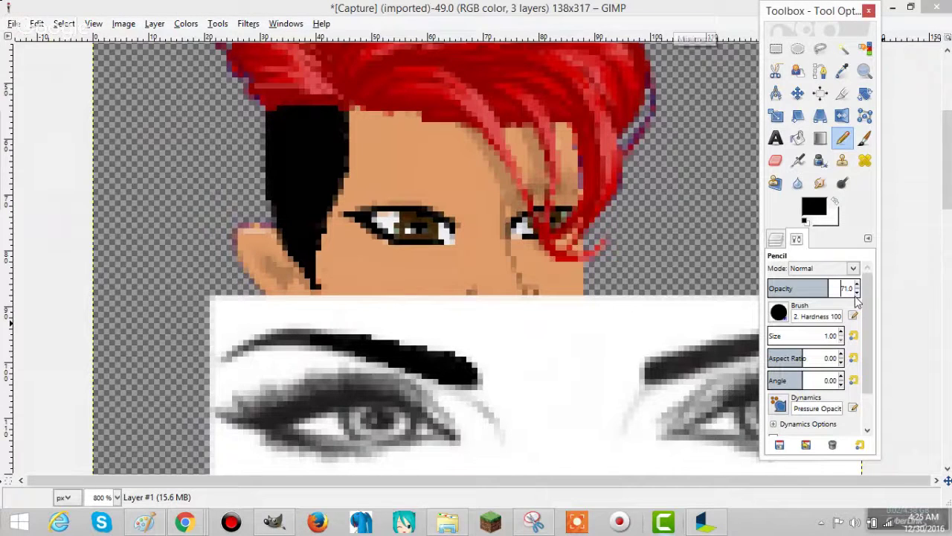
pyautogui.keyDown('shift'); pyautogui.click(281, 341); pyautogui.keyUp('shift')
pyautogui.keyDown('shift'); pyautogui.click(318, 339); pyautogui.keyUp('shift')
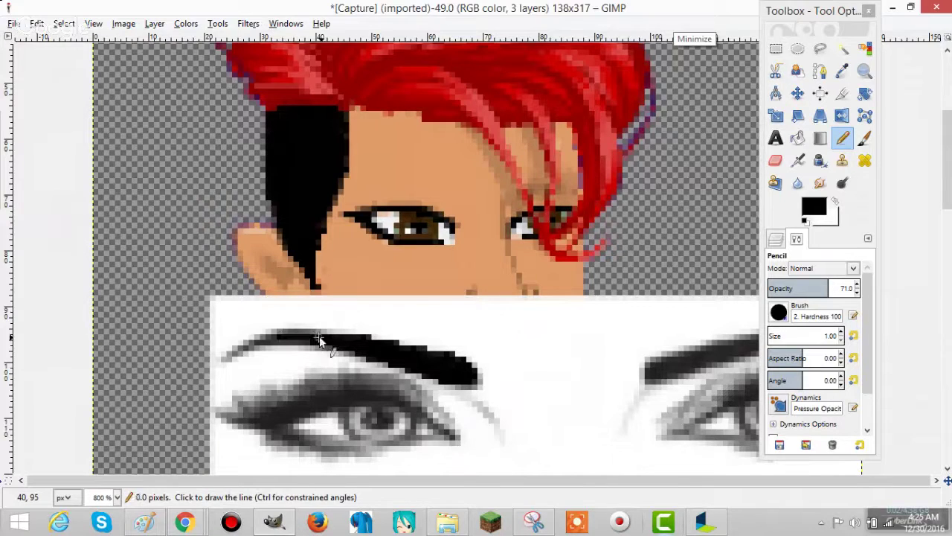
pyautogui.keyDown('shift'); pyautogui.click(261, 342); pyautogui.keyUp('shift')
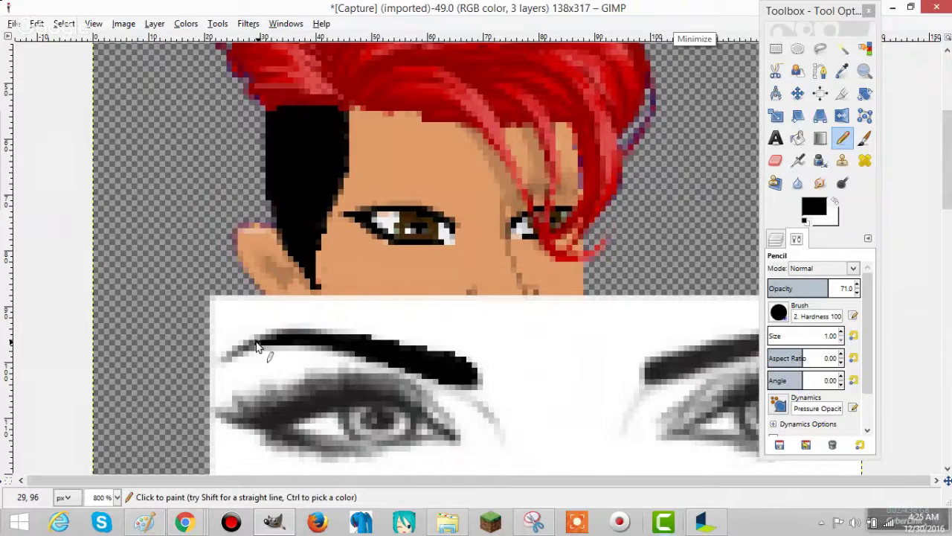
pyautogui.keyDown('shift'); pyautogui.click(229, 358); pyautogui.keyUp('shift')
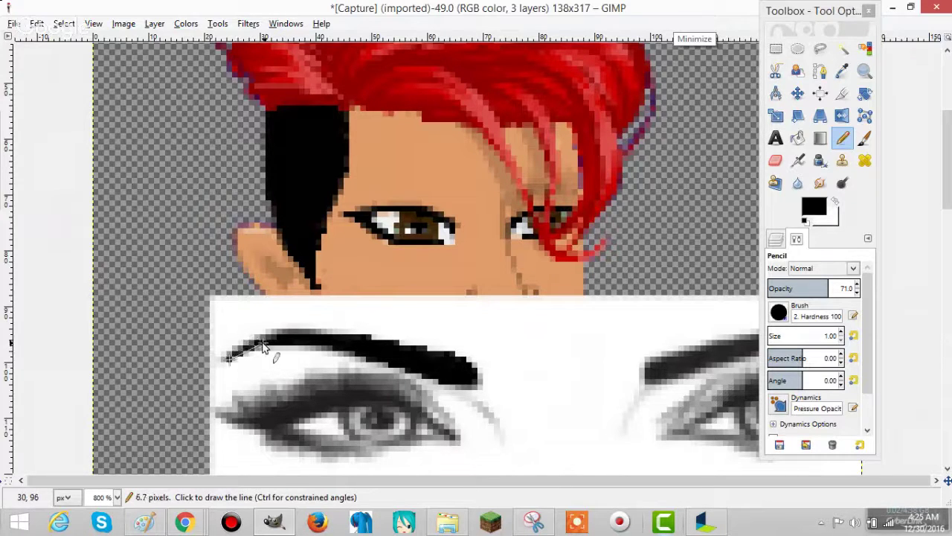
pyautogui.keyDown('shift'); pyautogui.click(262, 346); pyautogui.keyUp('shift')
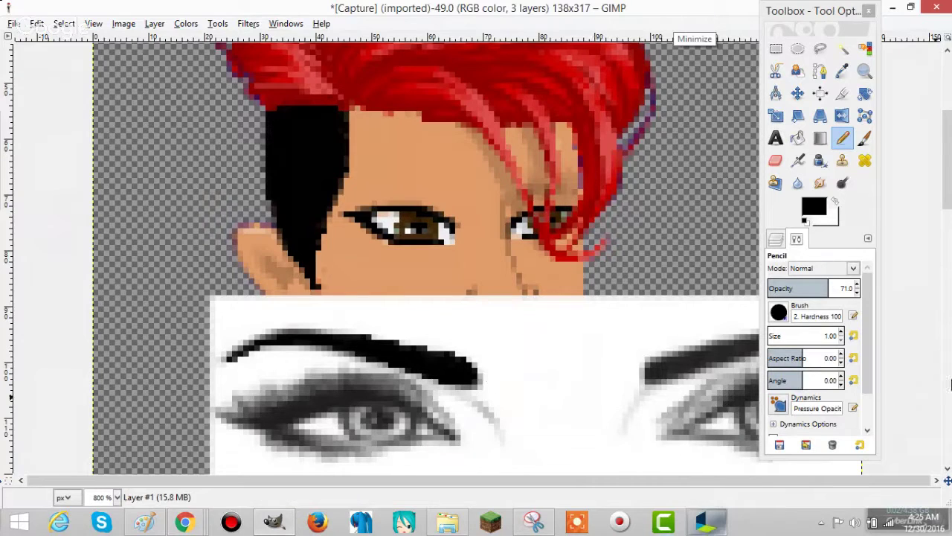
# Delete the download.jpg eye picture layer and set the Pencil size to 2.
pyautogui.hotkey('ctrl', 'l')
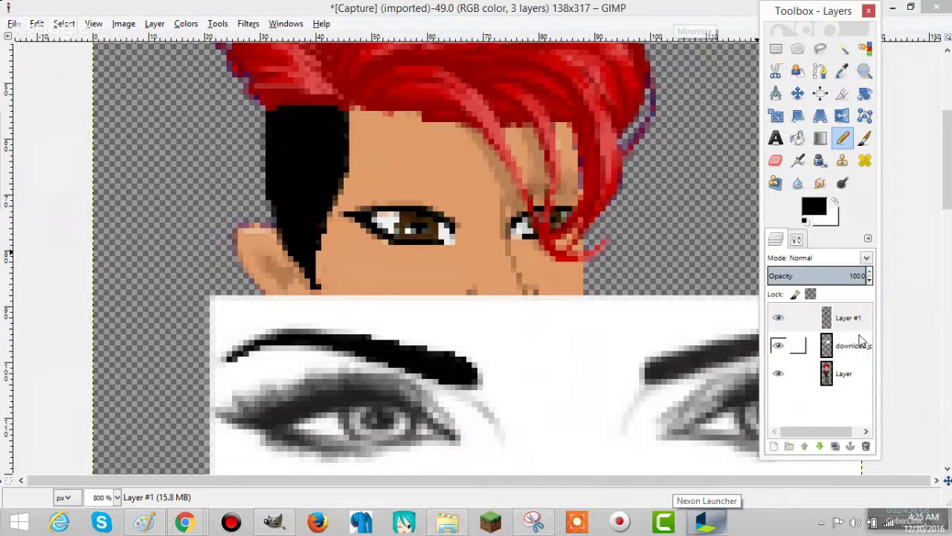
pyautogui.rightClick(860, 343)
pyautogui.click(769, 119)
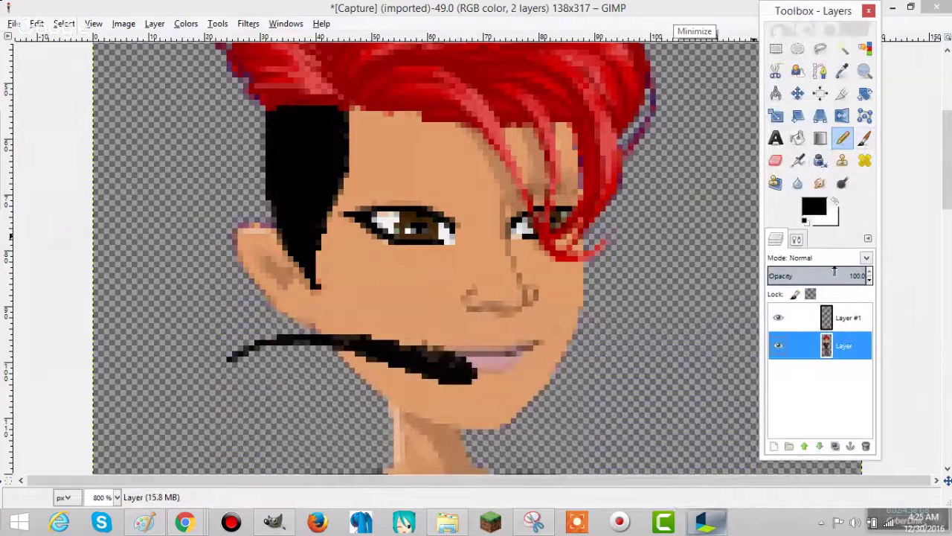
pyautogui.click(797, 239)
pyautogui.click(841, 332)
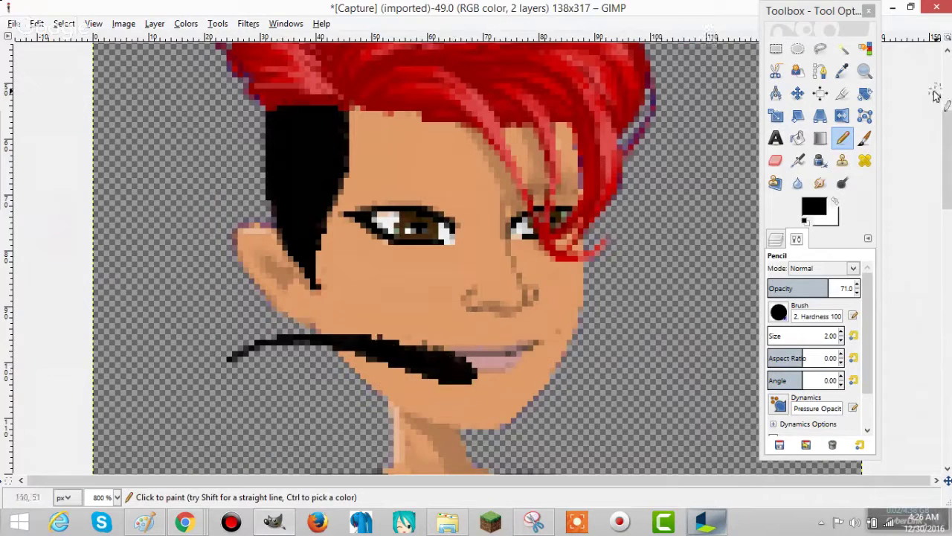
# Try to move the traced eyebrow up to the character's left eye, and undo the move.
pyautogui.press('m')
pyautogui.moveTo(453, 375); pyautogui.dragTo(488, 238)
pyautogui.hotkey('ctrl', 'z')
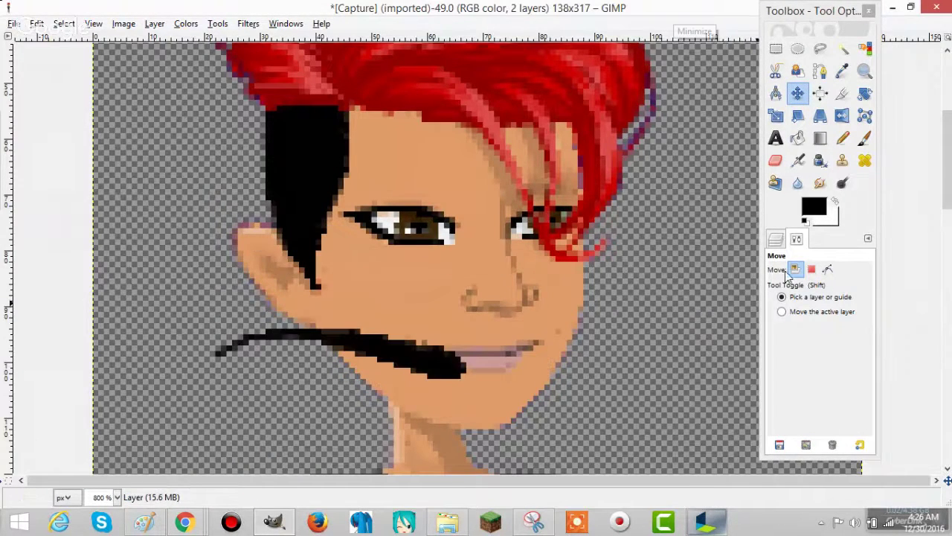
# Hide and show Layer #1 and the character layer in turn to check which one holds the eyebrow strokes.
pyautogui.hotkey('ctrl', 'l')
pyautogui.click(837, 328)
pyautogui.click(778, 353)
pyautogui.click(777, 353)
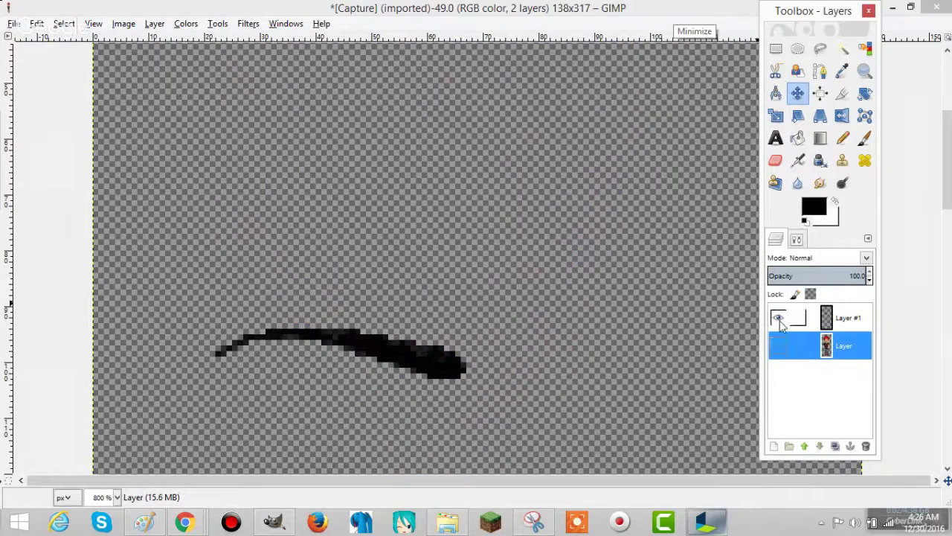
pyautogui.click(778, 318)
pyautogui.click(777, 344)
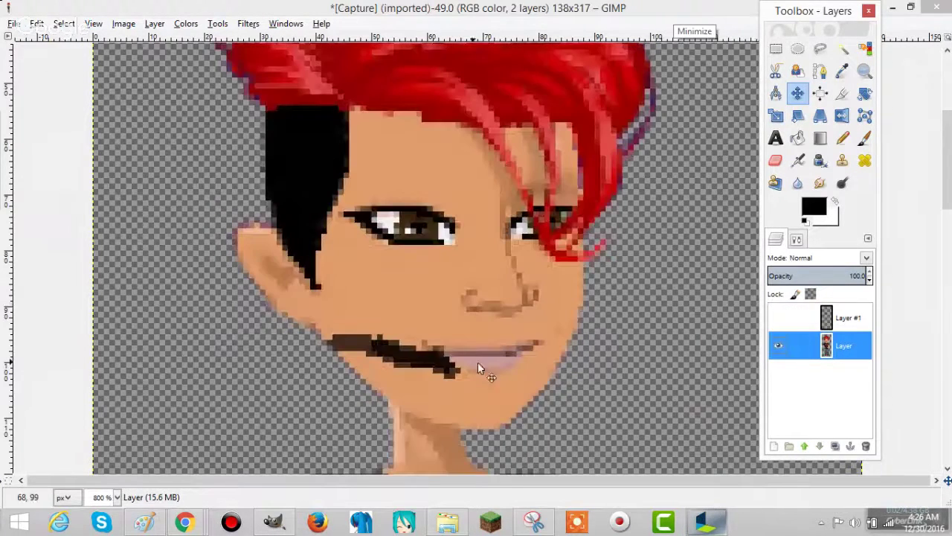
# Undo back through the layer deletion and the last strokes at the eyebrow's outer tip.
pyautogui.click(775, 160)
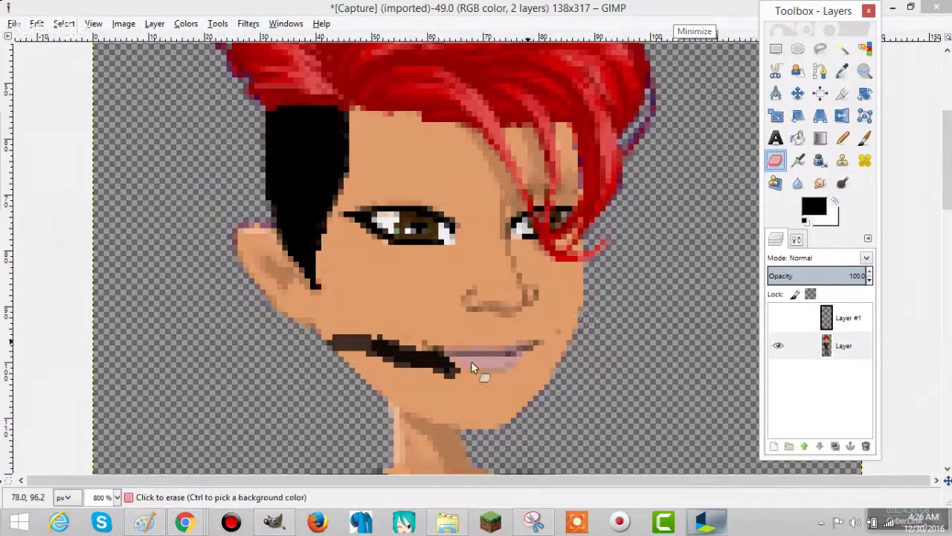
pyautogui.hotkey('ctrl', 'z')
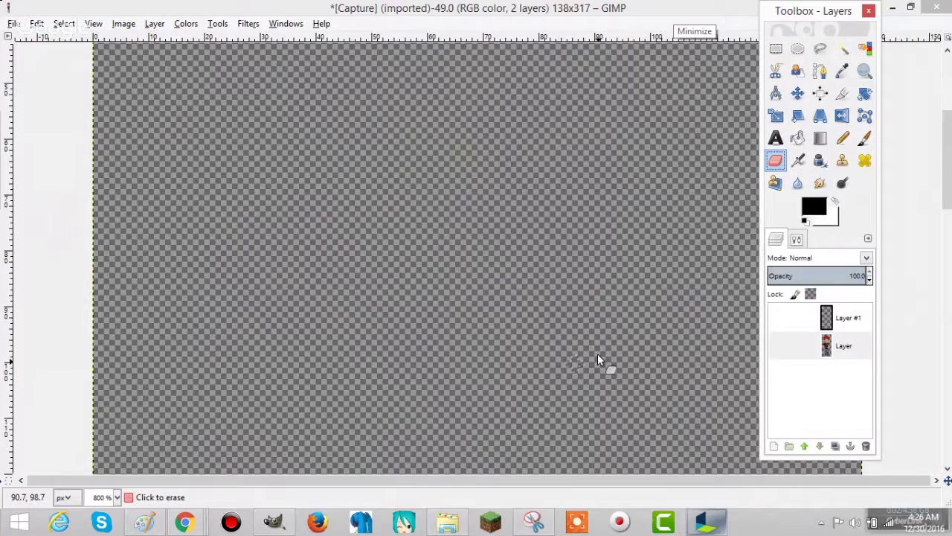
pyautogui.hotkey('ctrl', 'z')
pyautogui.hotkey('ctrl', 'z')
pyautogui.hotkey('ctrl', 'z')
pyautogui.hotkey('ctrl', 'z')
# Make Layer #1 the active layer and show the download.jpg eye picture beneath it.
pyautogui.click(774, 344)
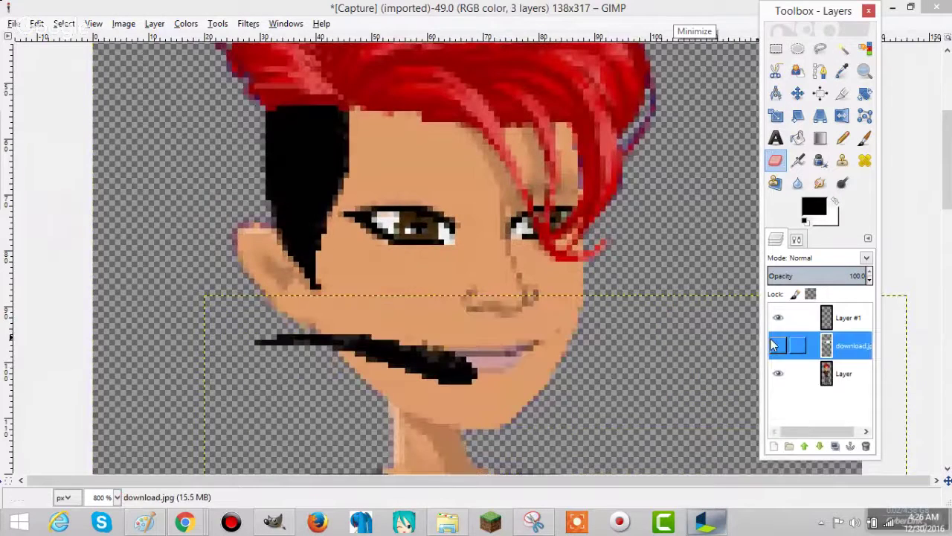
pyautogui.click(778, 318)
pyautogui.click(779, 318)
pyautogui.click(800, 317)
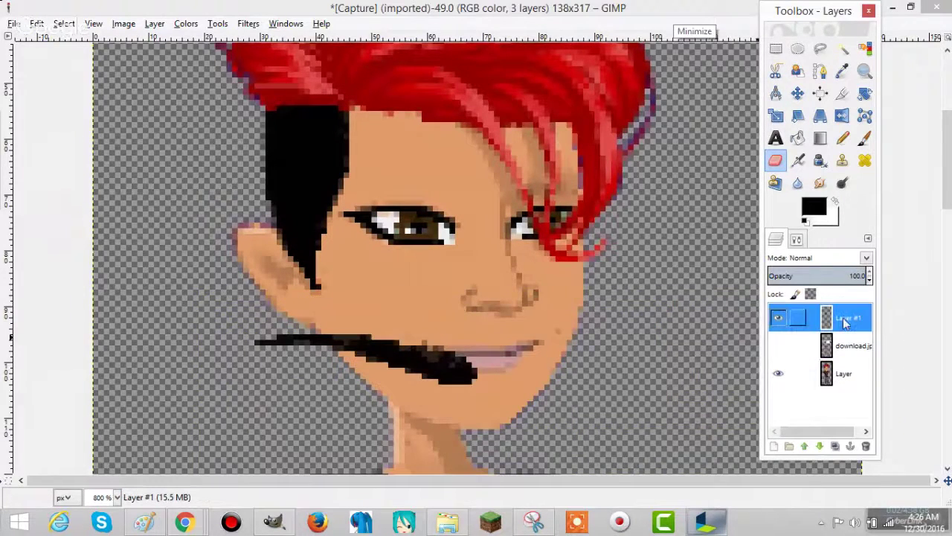
pyautogui.click(779, 346)
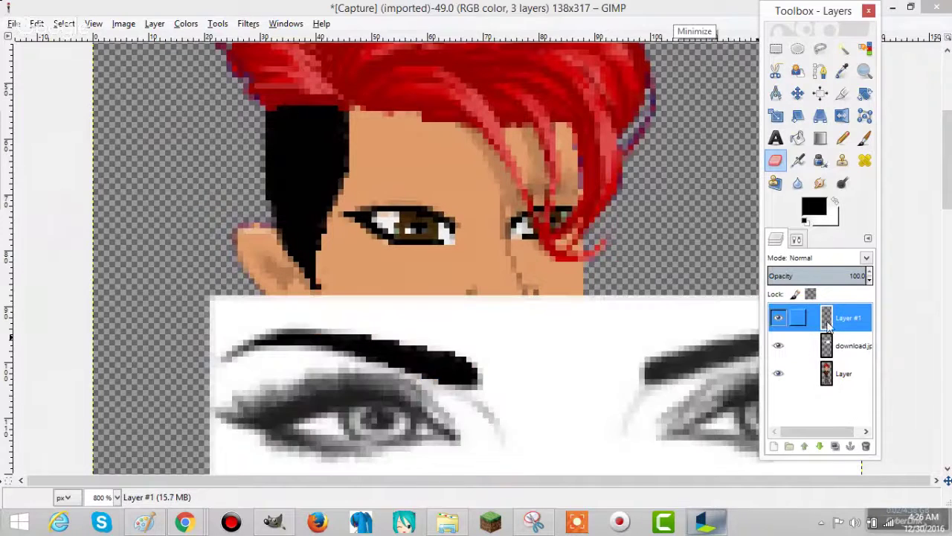
# Darken the traced left eyebrow from its middle to its inner end with black Pencil lines at opacity 71.
pyautogui.click(843, 137)
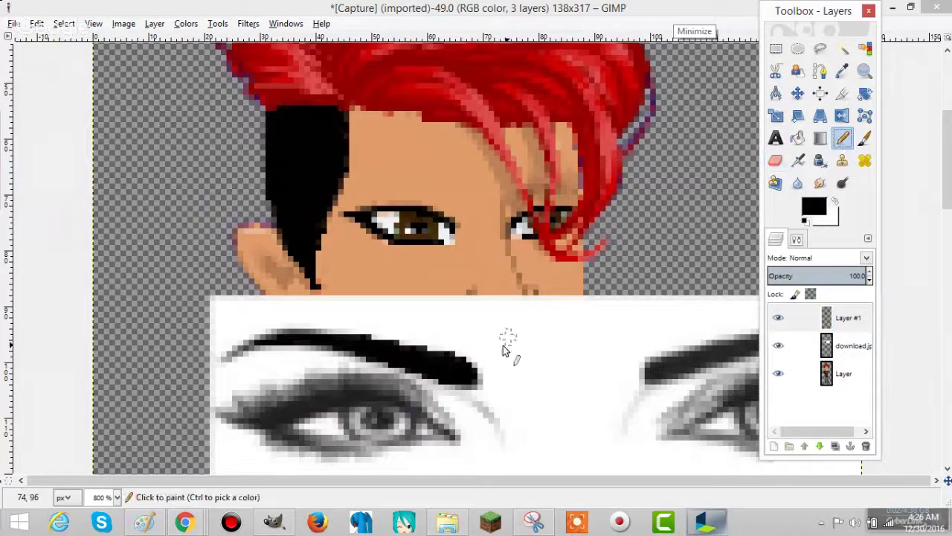
pyautogui.click(339, 344)
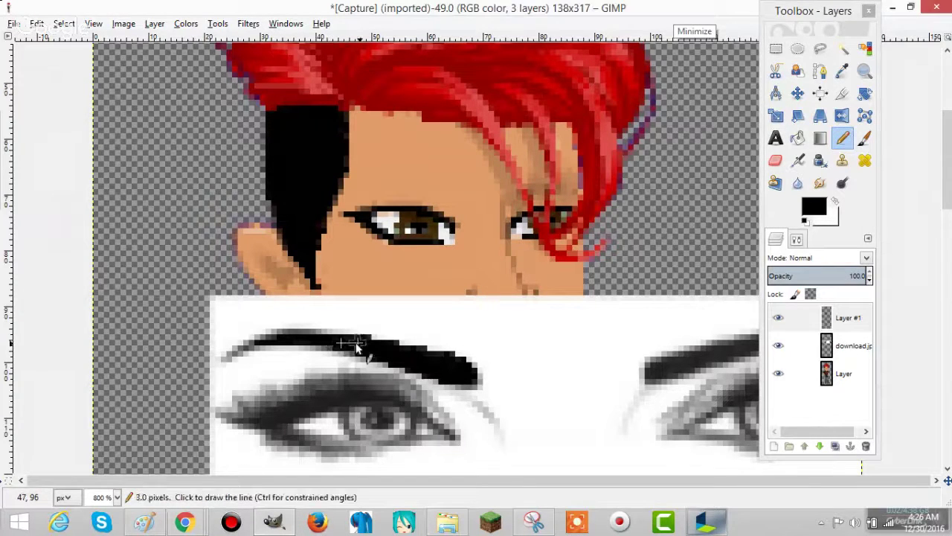
pyautogui.keyDown('shift'); pyautogui.click(364, 344); pyautogui.keyUp('shift')
pyautogui.keyDown('shift'); pyautogui.click(438, 375); pyautogui.keyUp('shift')
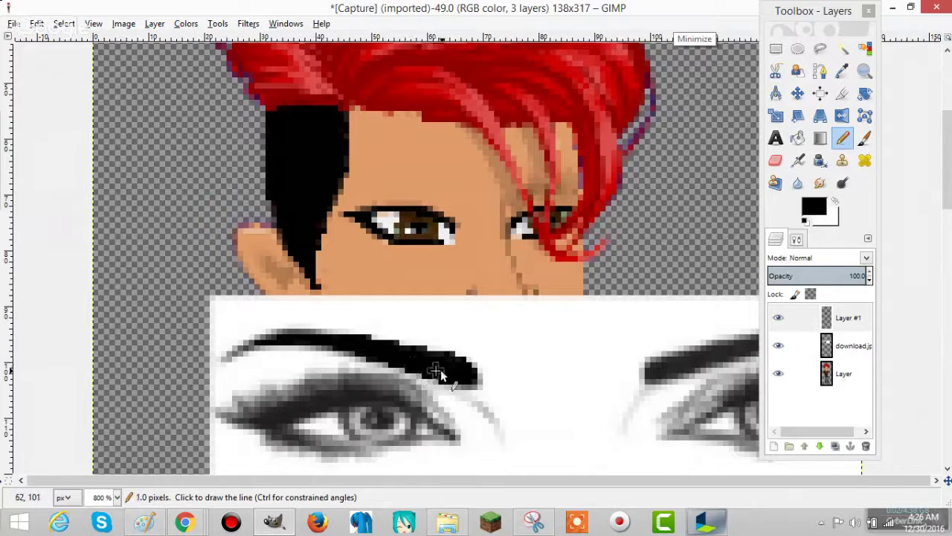
pyautogui.keyDown('shift'); pyautogui.click(456, 374); pyautogui.keyUp('shift')
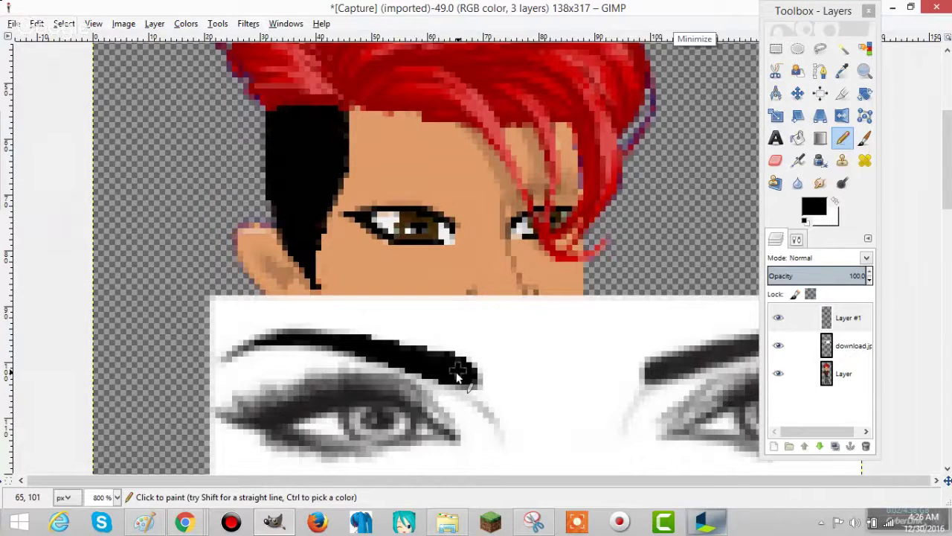
pyautogui.keyDown('shift'); pyautogui.click(441, 361); pyautogui.keyUp('shift')
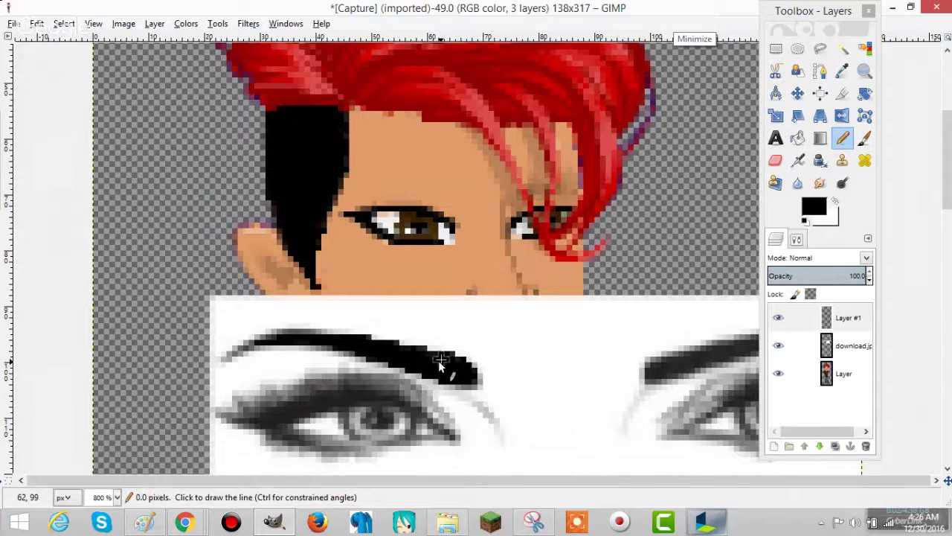
# Trace the thin outer part of the eyebrow to its tip and strengthen its middle with straight size 1 Pencil lines.
pyautogui.click(797, 239)
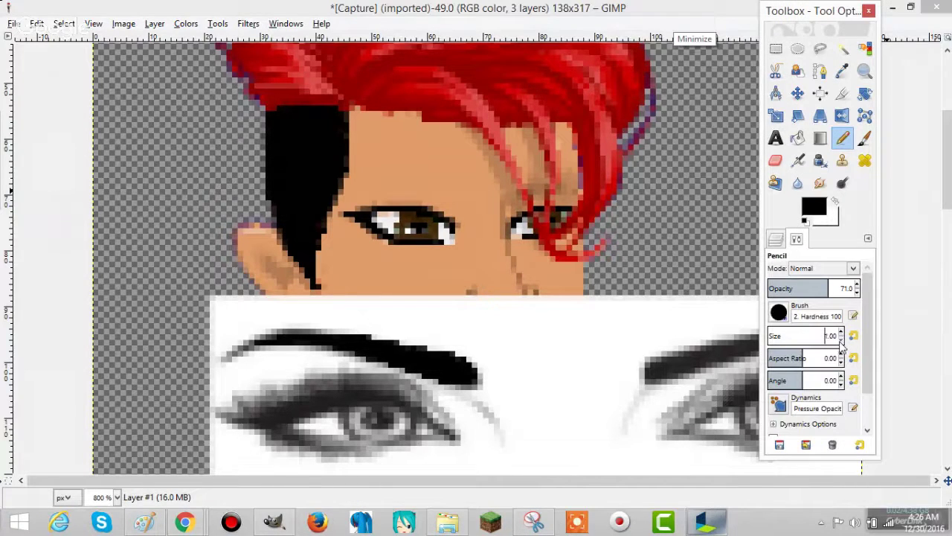
pyautogui.click(307, 339)
pyautogui.keyDown('shift'); pyautogui.click(279, 339); pyautogui.keyUp('shift')
pyautogui.keyDown('shift'); pyautogui.click(257, 342); pyautogui.keyUp('shift')
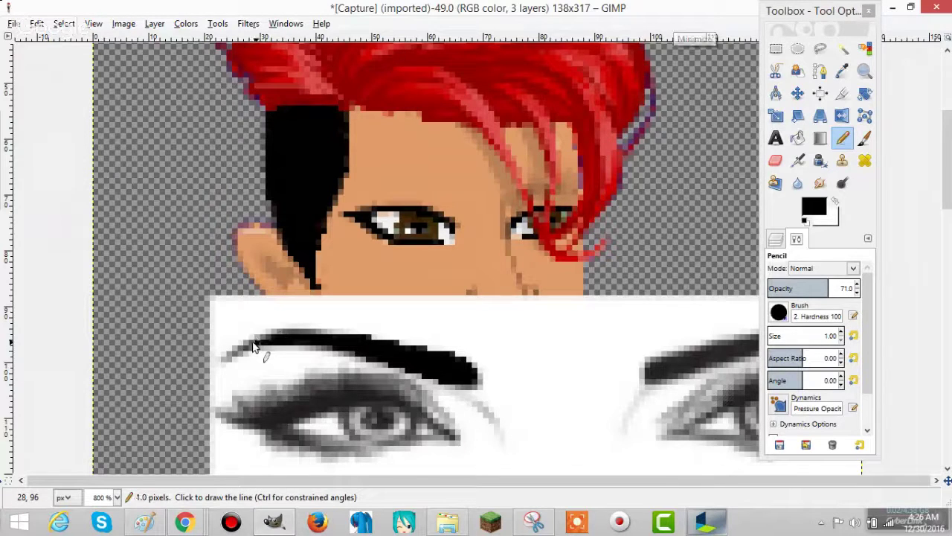
pyautogui.keyDown('shift'); pyautogui.click(222, 359); pyautogui.keyUp('shift')
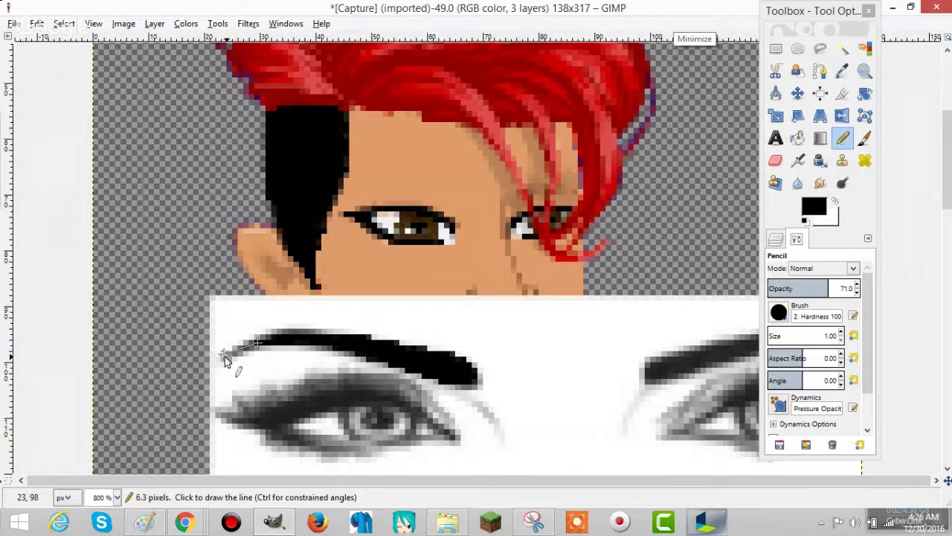
pyautogui.keyDown('shift'); pyautogui.click(268, 342); pyautogui.keyUp('shift')
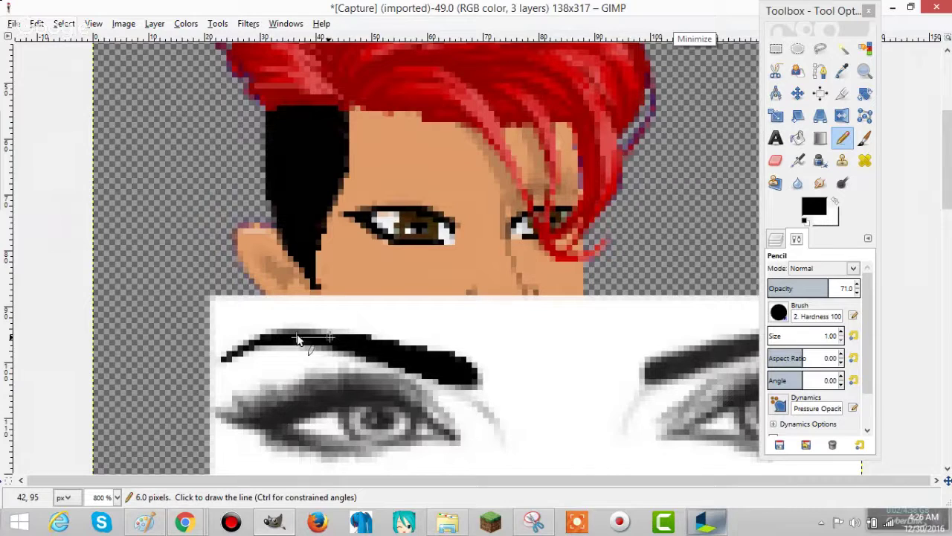
pyautogui.keyDown('shift'); pyautogui.click(408, 354); pyautogui.keyUp('shift')
# Delete the download.jpg eye picture layer, leaving the traced eyebrow over the character.
pyautogui.click(775, 239)
pyautogui.click(819, 345)
pyautogui.rightClick(819, 346)
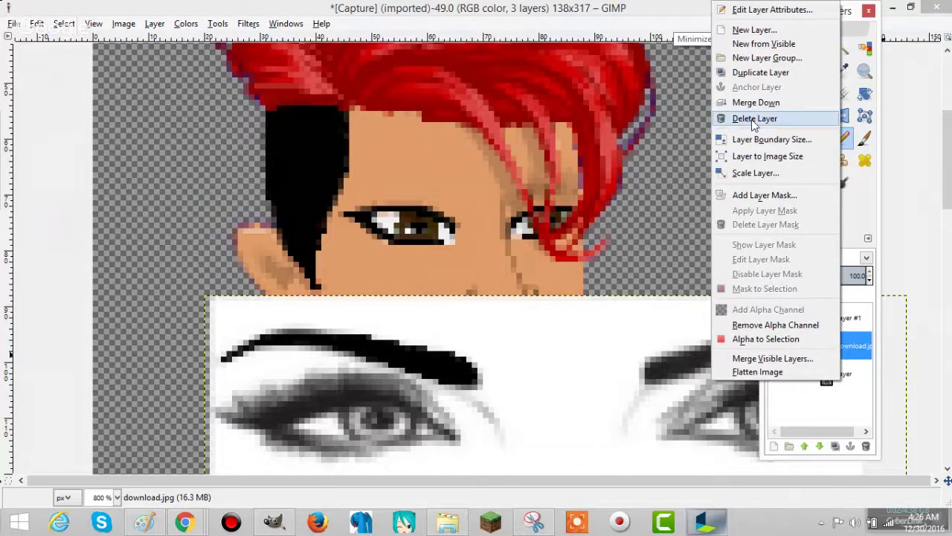
pyautogui.click(754, 119)
# Move the traced eyebrow on Layer #1 from the mouth up to the forehead above the left eye.
pyautogui.click(846, 318)
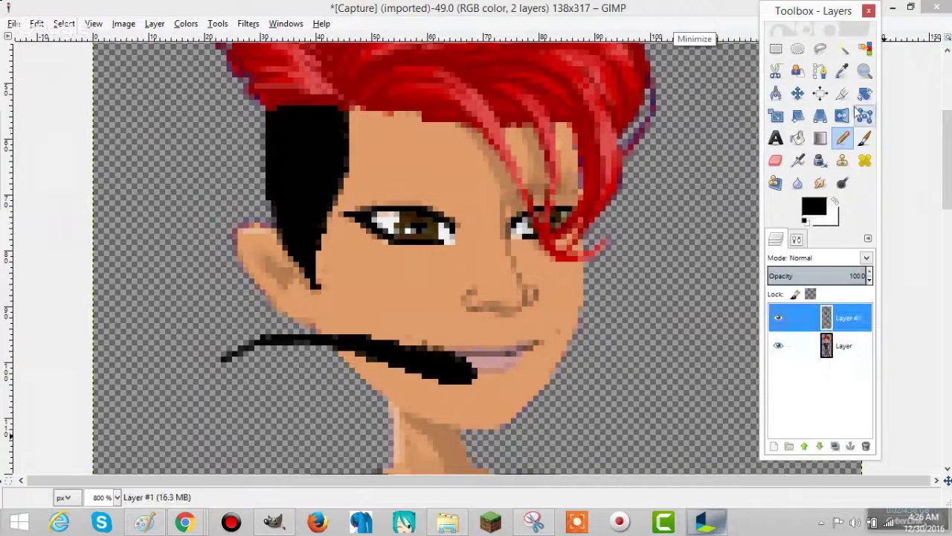
pyautogui.click(797, 93)
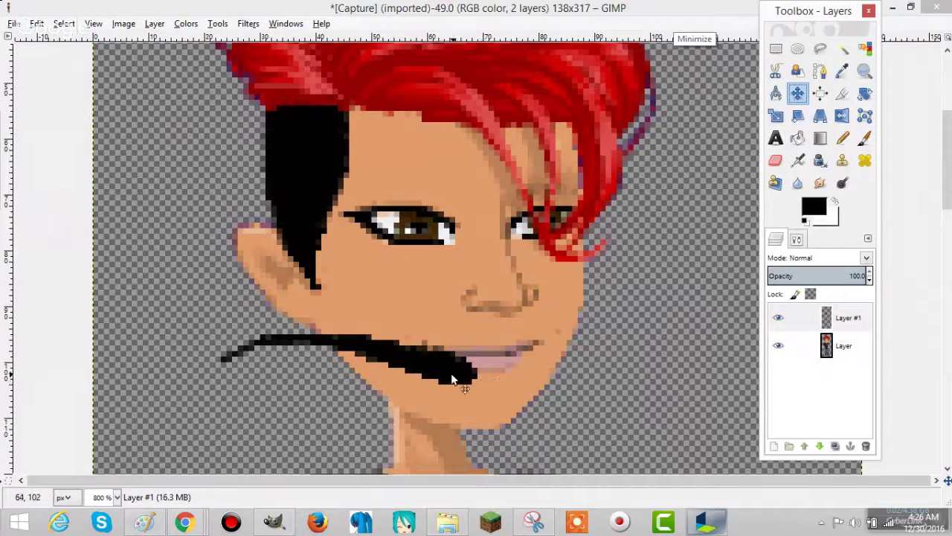
pyautogui.moveTo(451, 380); pyautogui.dragTo(476, 190)
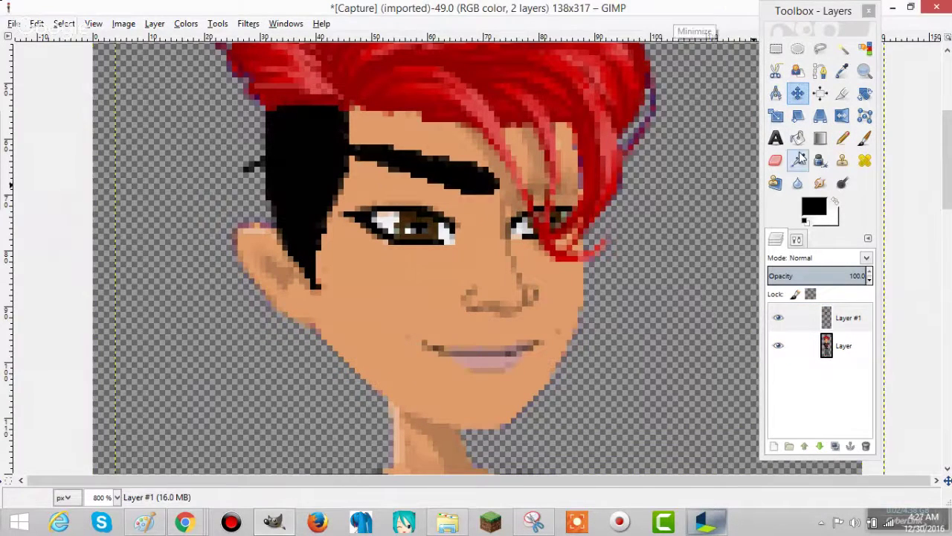
# Scale Layer #1 down until the eyebrow is slightly wider than the left eye, and place it just above that eye.
pyautogui.click(776, 115)
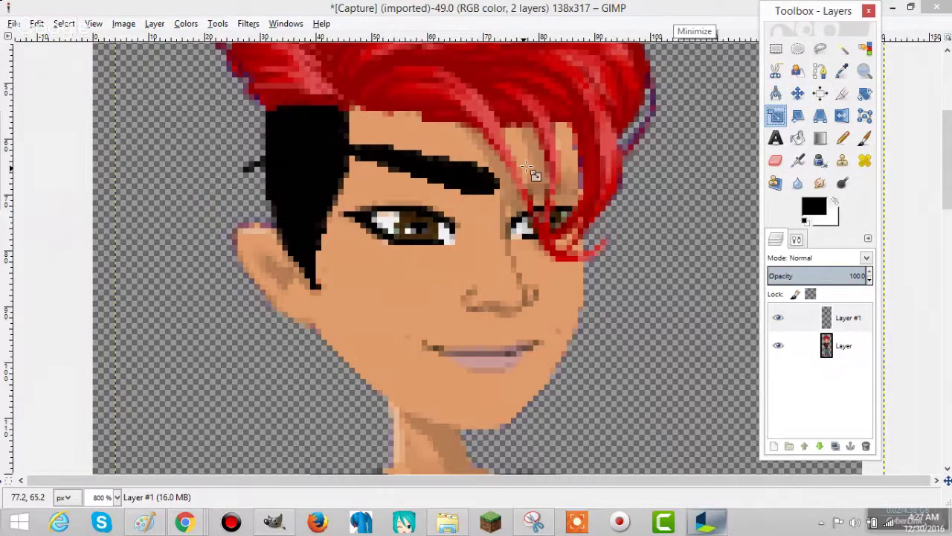
pyautogui.click(527, 166)
pyautogui.moveTo(692, 166); pyautogui.dragTo(456, 222)
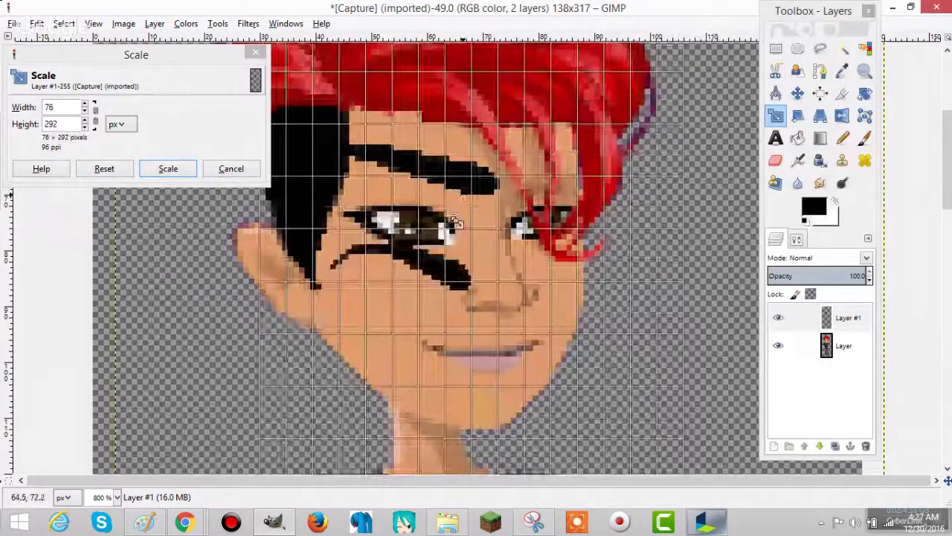
pyautogui.press('Return')
pyautogui.click(797, 93)
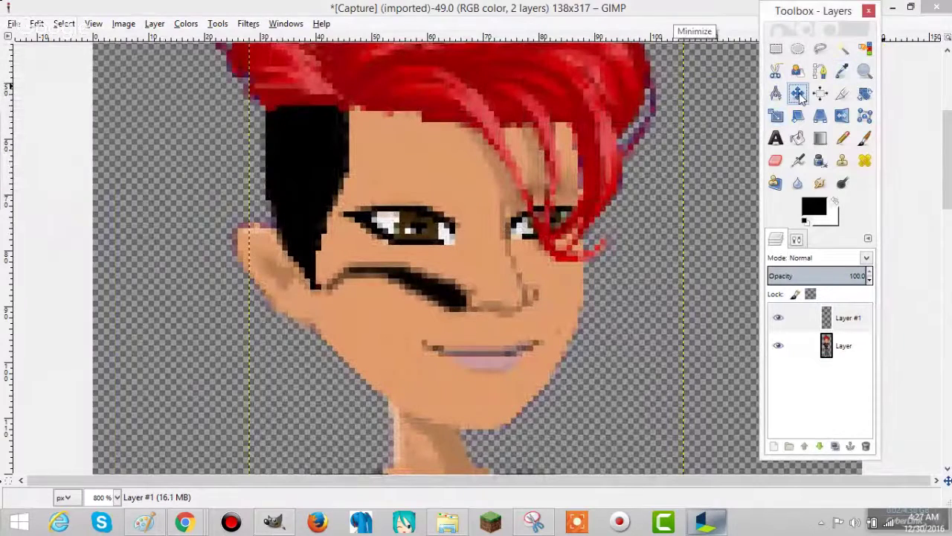
pyautogui.moveTo(439, 307); pyautogui.dragTo(466, 192)
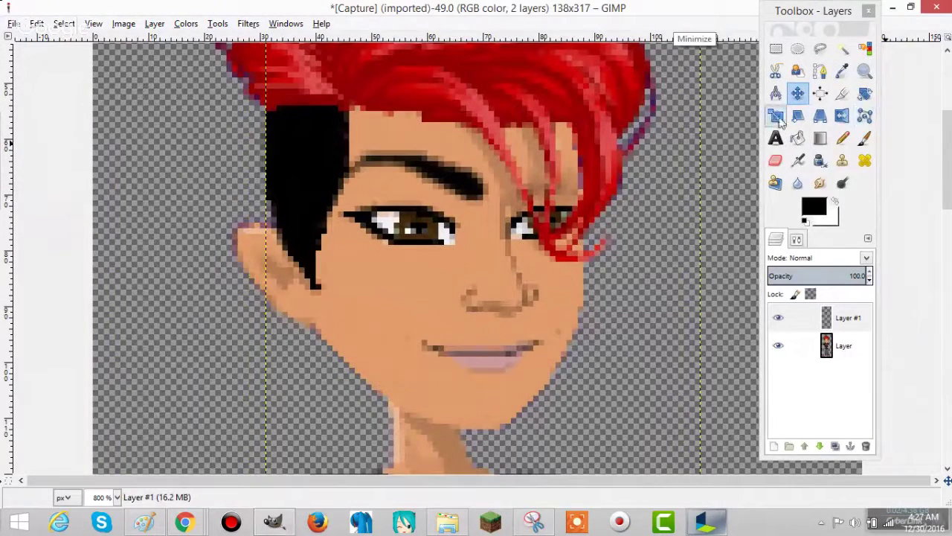
# Scale Layer #1 to 83 × 235 px and move the eyebrow back up above the left eye.
pyautogui.click(778, 118)
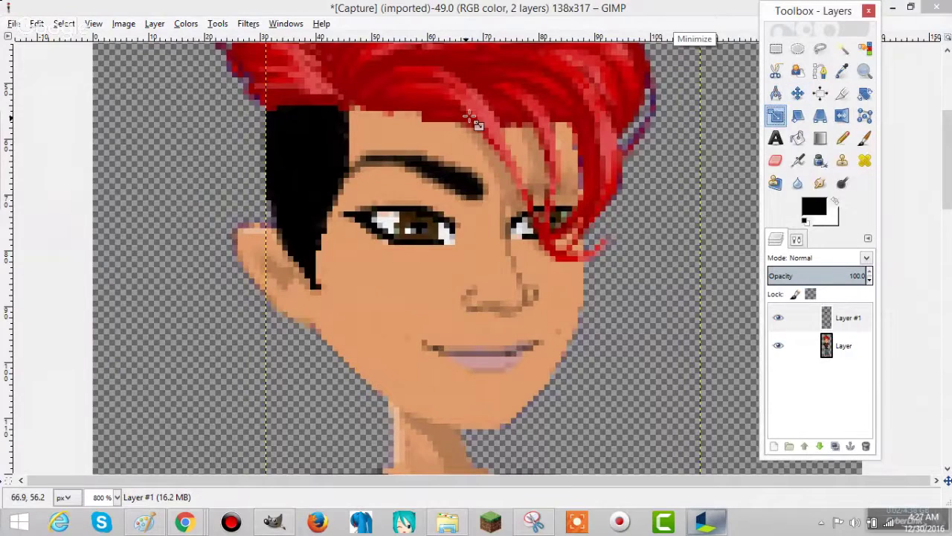
pyautogui.click(450, 183)
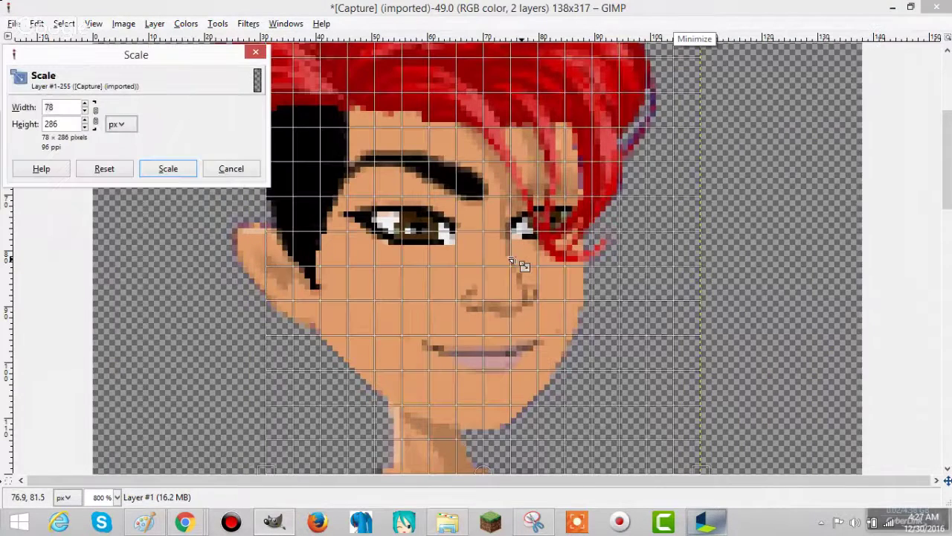
pyautogui.moveTo(511, 260); pyautogui.dragTo(361, 442)
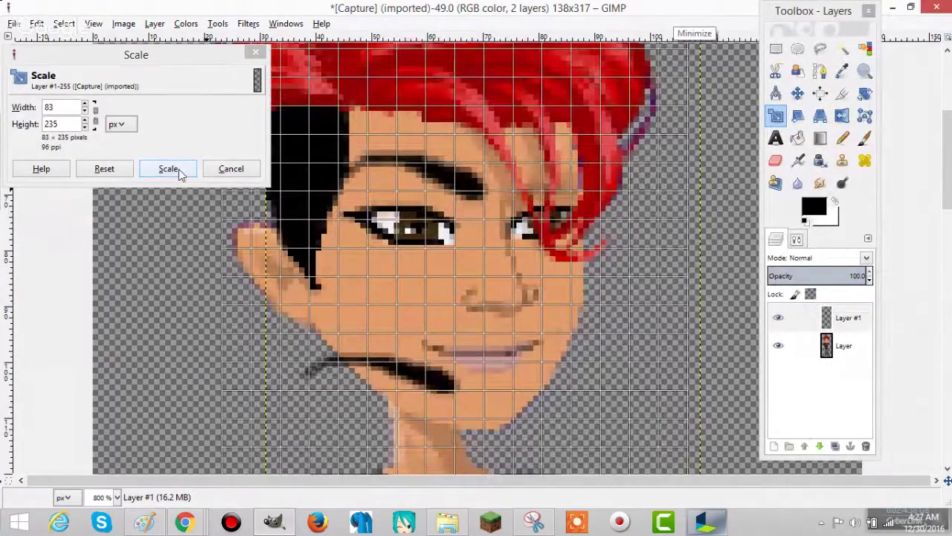
pyautogui.click(169, 169)
pyautogui.press('m')
pyautogui.moveTo(463, 378); pyautogui.dragTo(469, 212)
# Scale Layer #1 down to 80 × 216 px and place the eyebrow just above the left eye, slightly closer to the hair.
pyautogui.click(776, 115)
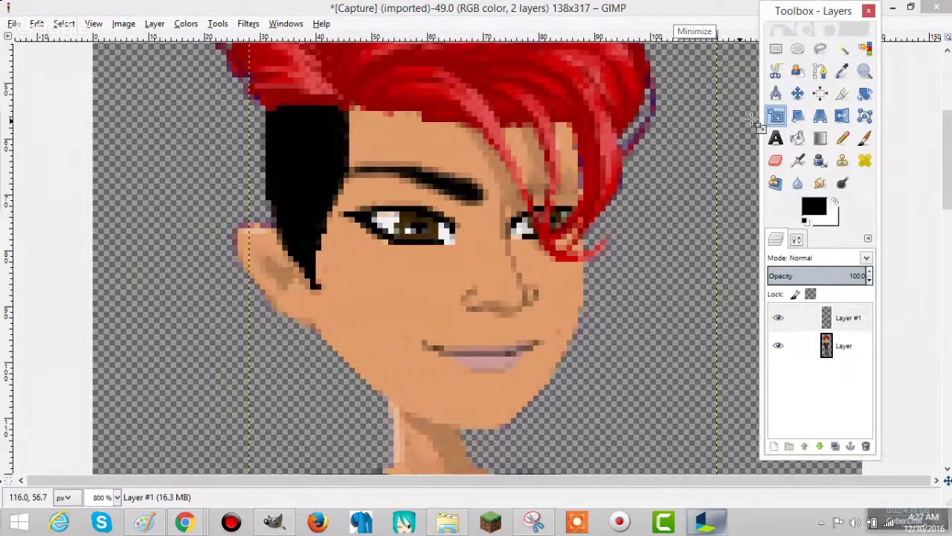
pyautogui.moveTo(448, 122); pyautogui.dragTo(468, 234)
pyautogui.click(177, 168)
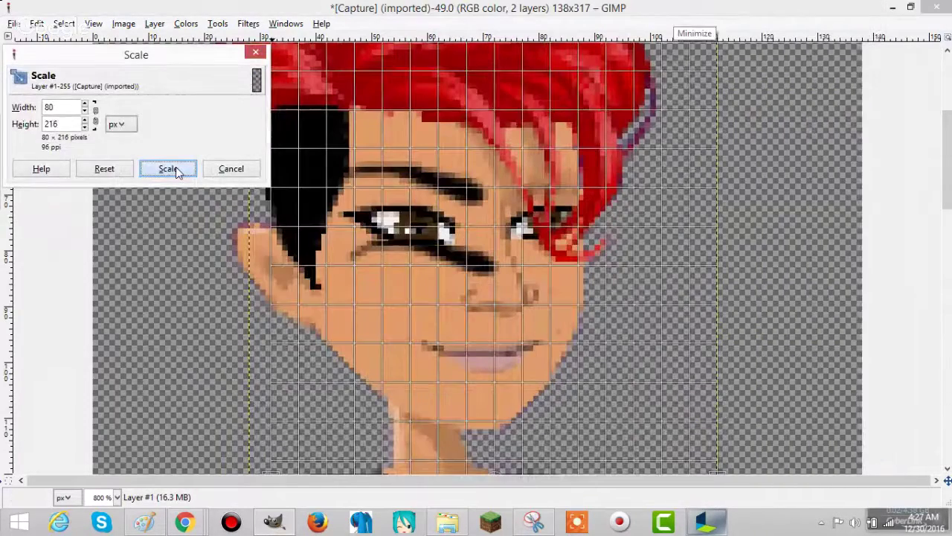
pyautogui.click(168, 169)
pyautogui.press('m')
pyautogui.moveTo(436, 276); pyautogui.dragTo(433, 185)
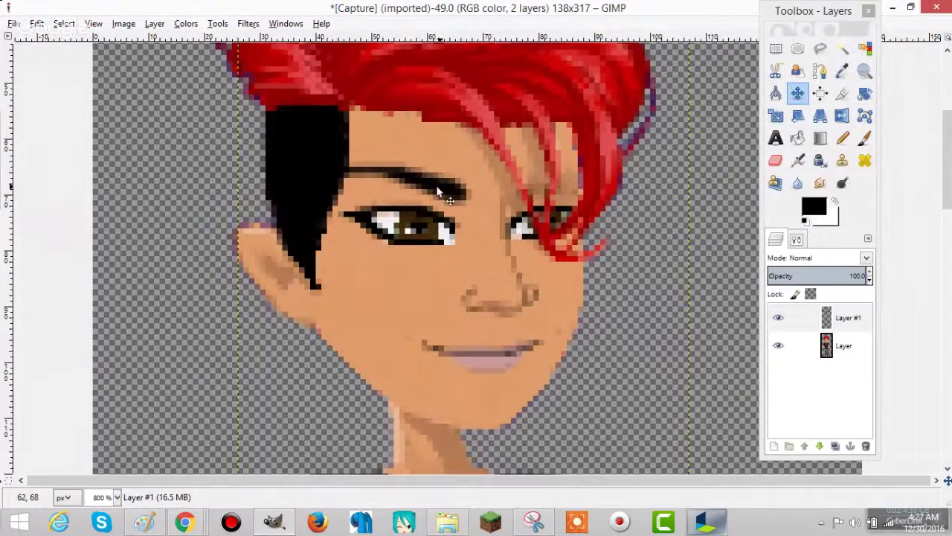
# Outline the eyebrow's thin outer part with a polygonal Free Select and nudge Layer #1 slightly down and toward the nose.
pyautogui.click(820, 48)
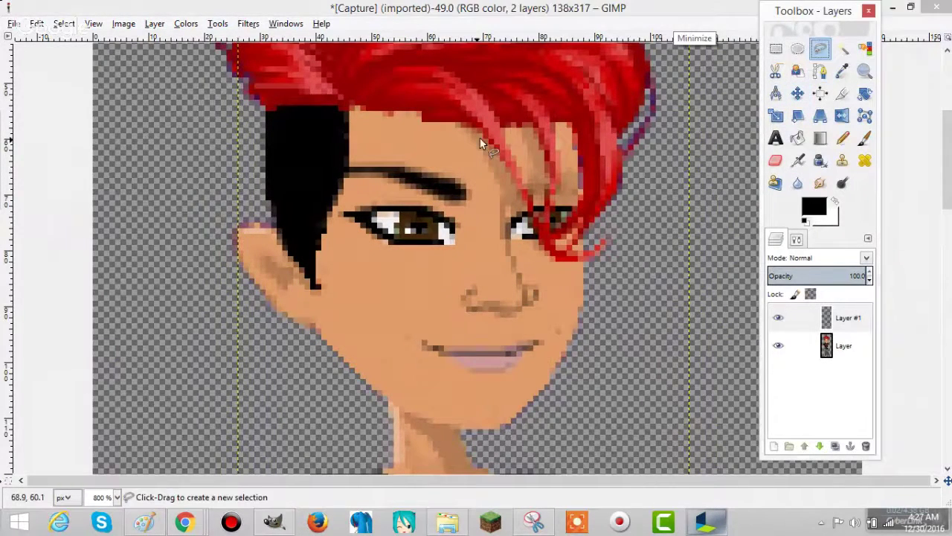
pyautogui.click(414, 155)
pyautogui.click(395, 199)
pyautogui.click(299, 197)
pyautogui.click(300, 144)
pyautogui.click(313, 106)
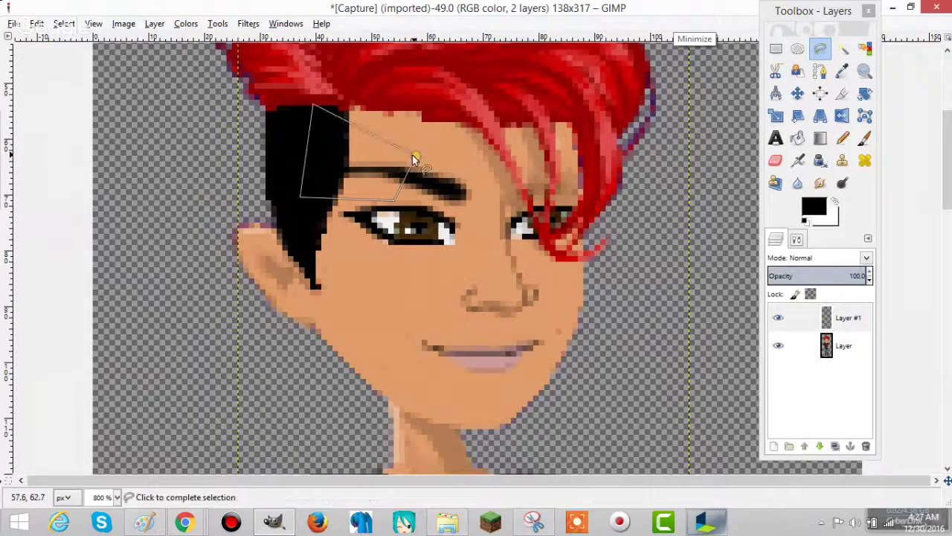
pyautogui.click(412, 156)
pyautogui.click(797, 93)
pyautogui.moveTo(376, 173); pyautogui.dragTo(381, 183)
# Copy the selected outer part of the eyebrow, and erase the original from Layer #1 with the Eraser.
pyautogui.rightClick(380, 182)
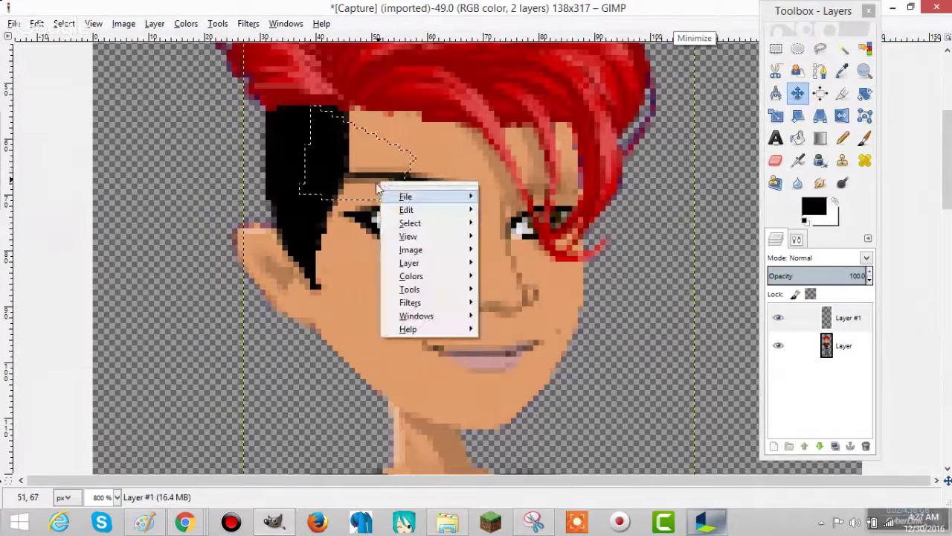
pyautogui.moveTo(408, 210)
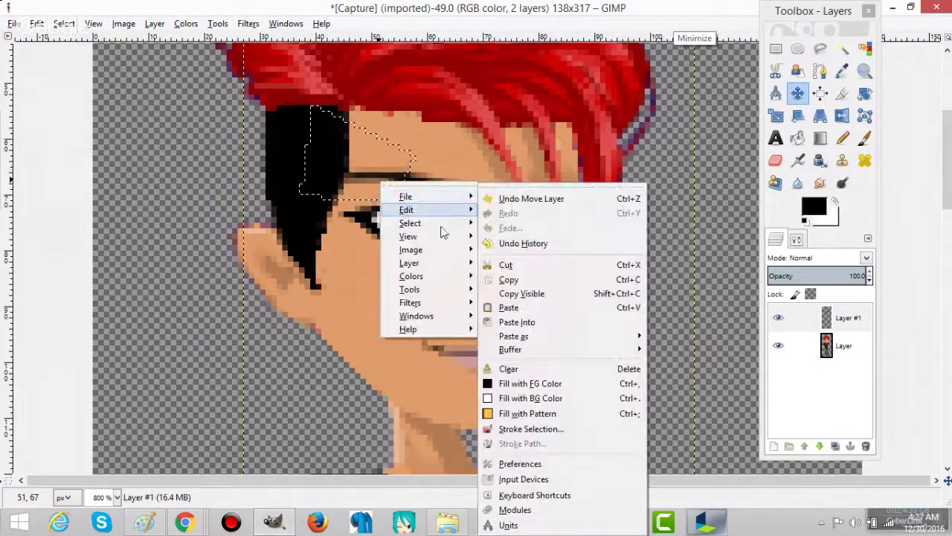
pyautogui.click(495, 279)
pyautogui.rightClick(445, 288)
pyautogui.moveTo(473, 313)
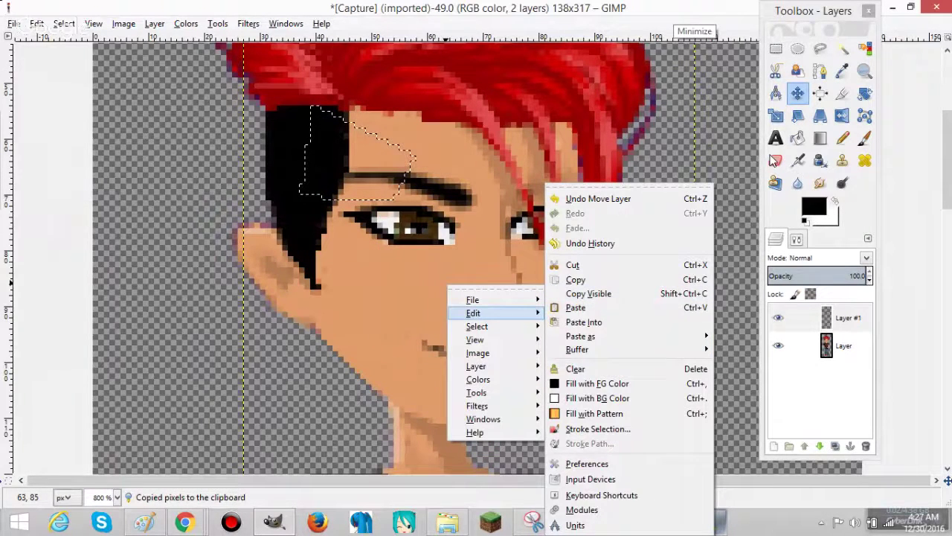
pyautogui.click(774, 160)
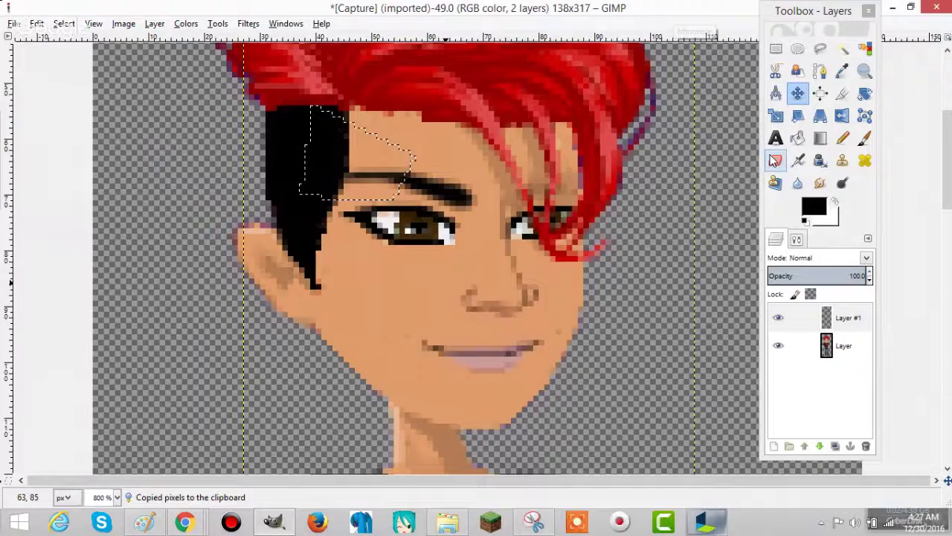
pyautogui.click(775, 160)
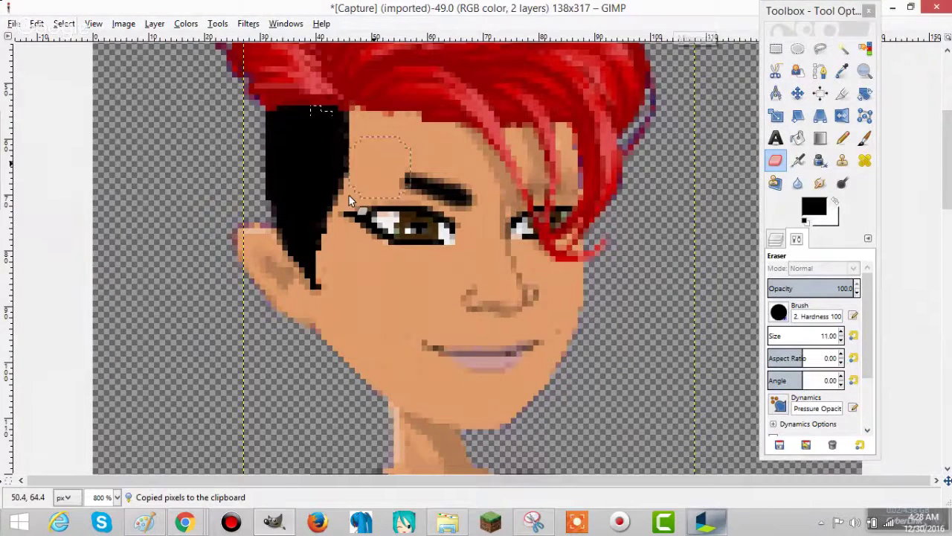
# Paste the copied eyebrow part and turn the floating selection into a new layer.
pyautogui.rightClick(406, 247)
pyautogui.hotkey('ctrl', 'v')
pyautogui.click(776, 238)
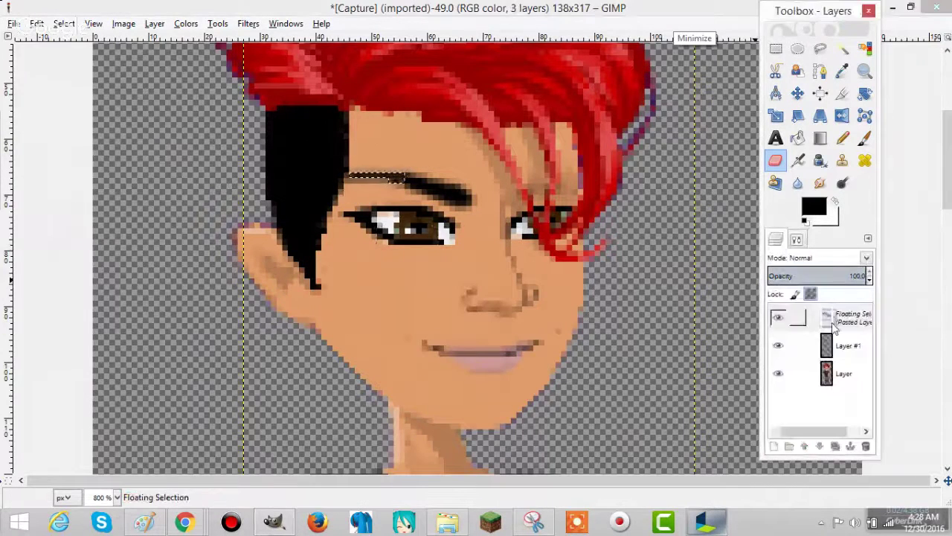
pyautogui.rightClick(832, 323)
pyautogui.click(753, 30)
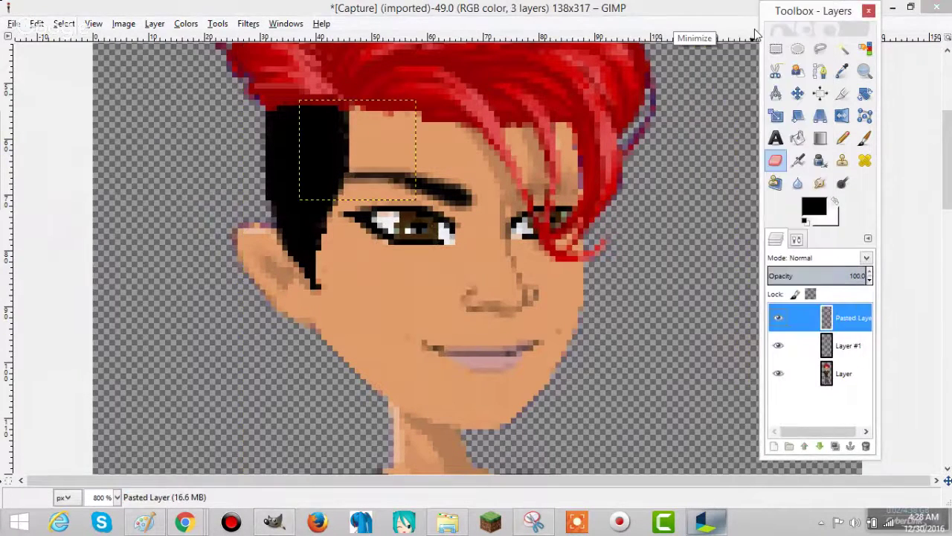
# Move the pasted outer part inward to overlap the thick part of the eyebrow, and merge it down into Layer #1.
pyautogui.click(797, 93)
pyautogui.moveTo(372, 179); pyautogui.dragTo(396, 187)
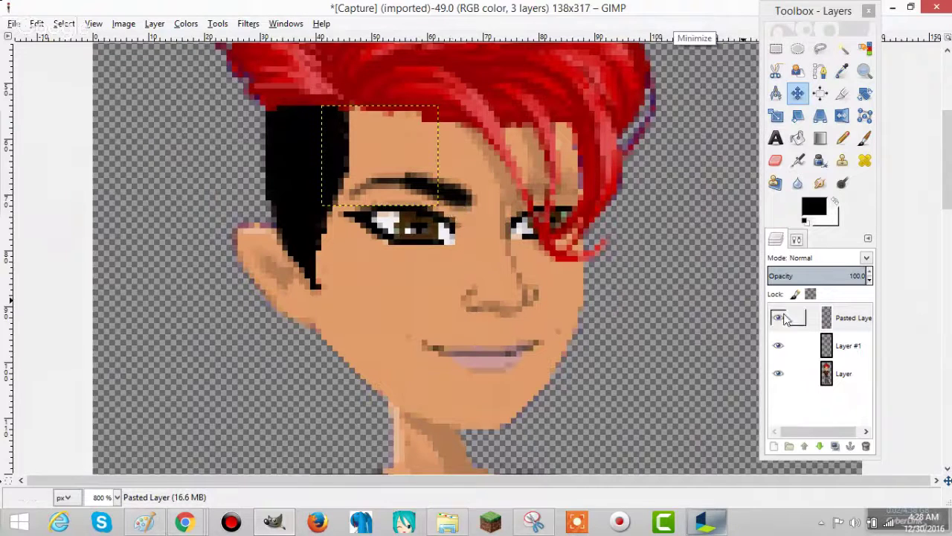
pyautogui.rightClick(831, 320)
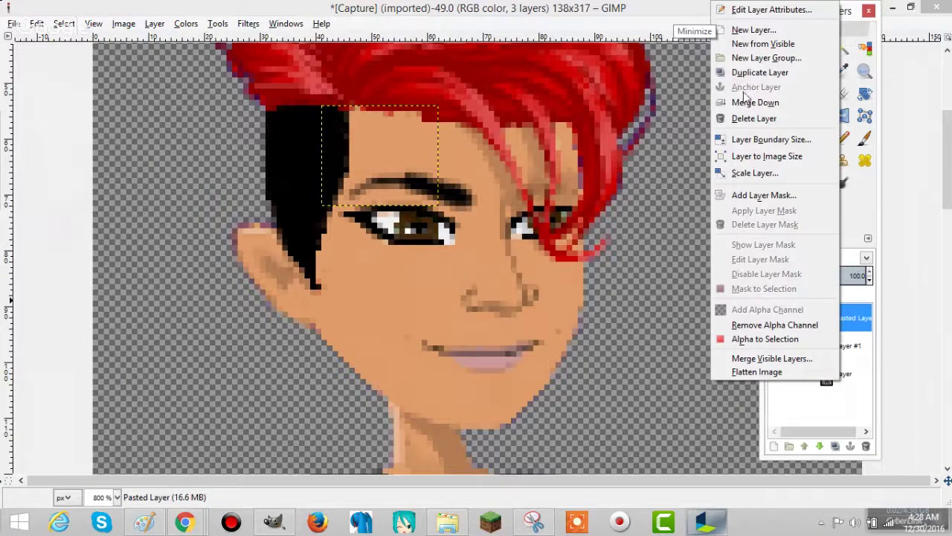
pyautogui.click(741, 102)
# Set the Eraser size to 1 and trim the upper edge of the eyebrow where the two parts overlap.
pyautogui.click(802, 241)
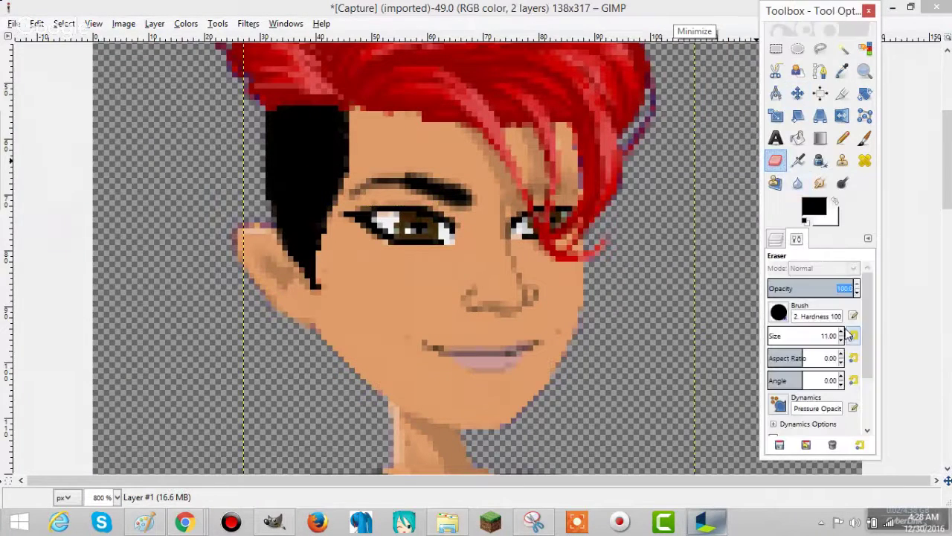
pyautogui.click(841, 341)
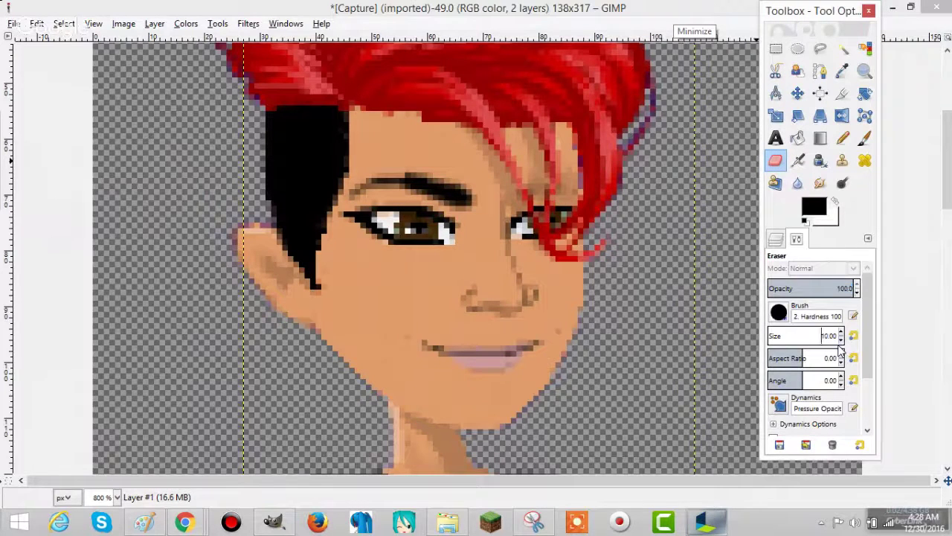
pyautogui.moveTo(797, 238)
pyautogui.mouseDown()
pyautogui.moveTo(751, 306)
pyautogui.moveTo(795, 266)
pyautogui.moveTo(796, 243)
pyautogui.mouseUp()
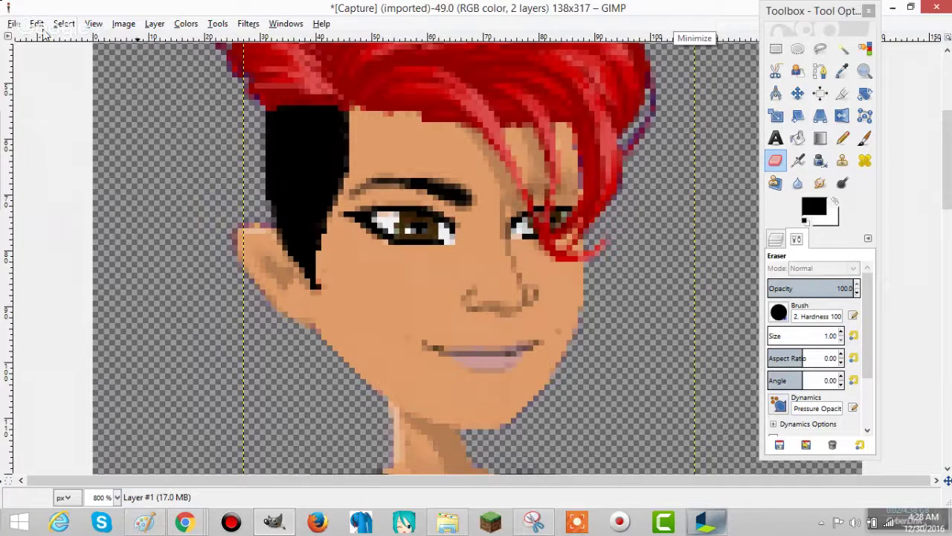
# Check the eyebrow at 100% zoom, return to 800%, and erase pixels along its upper edge and thin outer tip.
pyautogui.click(93, 24)
pyautogui.moveTo(149, 69)
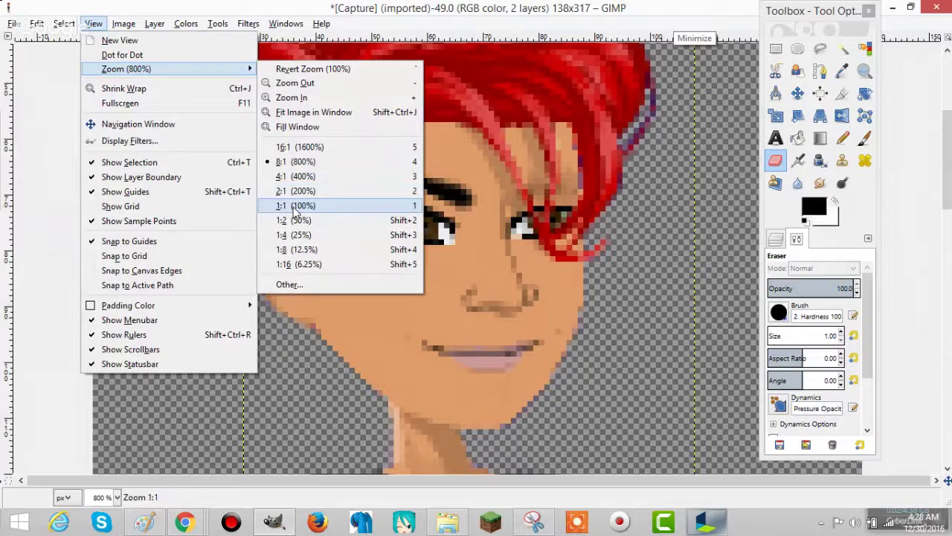
pyautogui.click(295, 206)
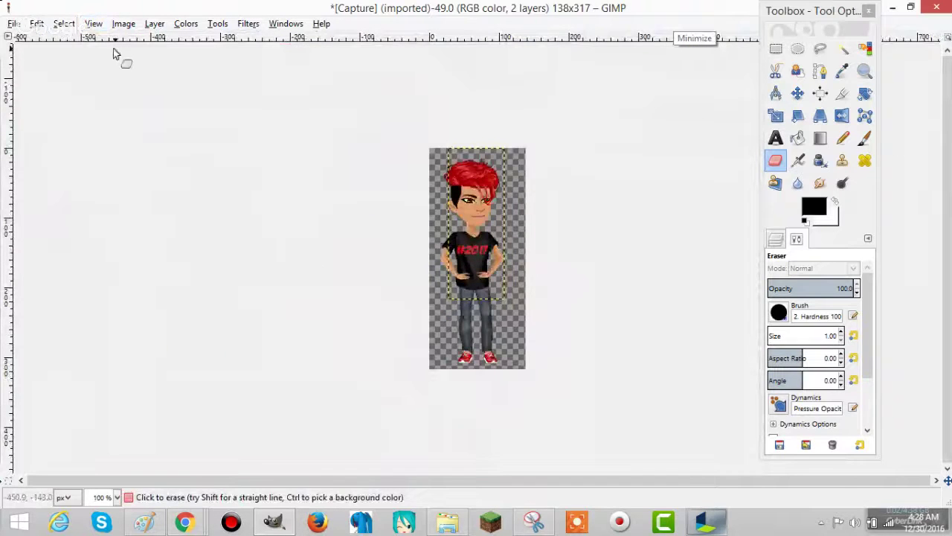
pyautogui.click(93, 23)
pyautogui.moveTo(149, 68)
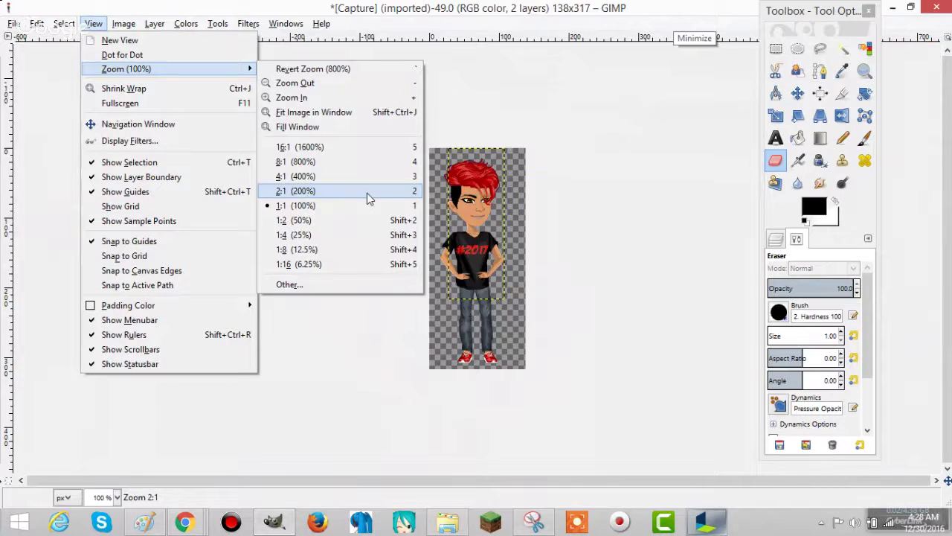
pyautogui.click(312, 68)
pyautogui.press('shift')
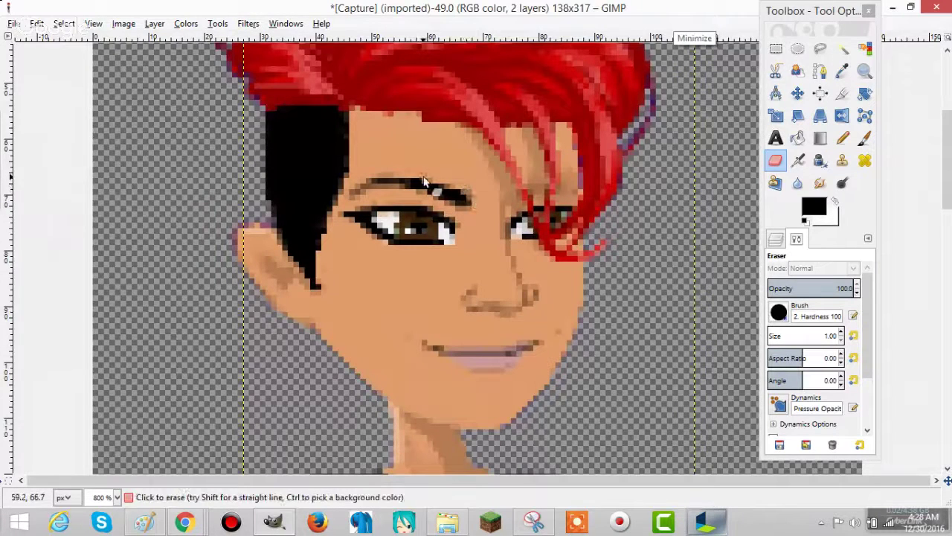
pyautogui.press('shift')
pyautogui.press('shift')
pyautogui.keyDown('shift'); pyautogui.click(383, 175); pyautogui.keyUp('shift')
pyautogui.click(396, 178)
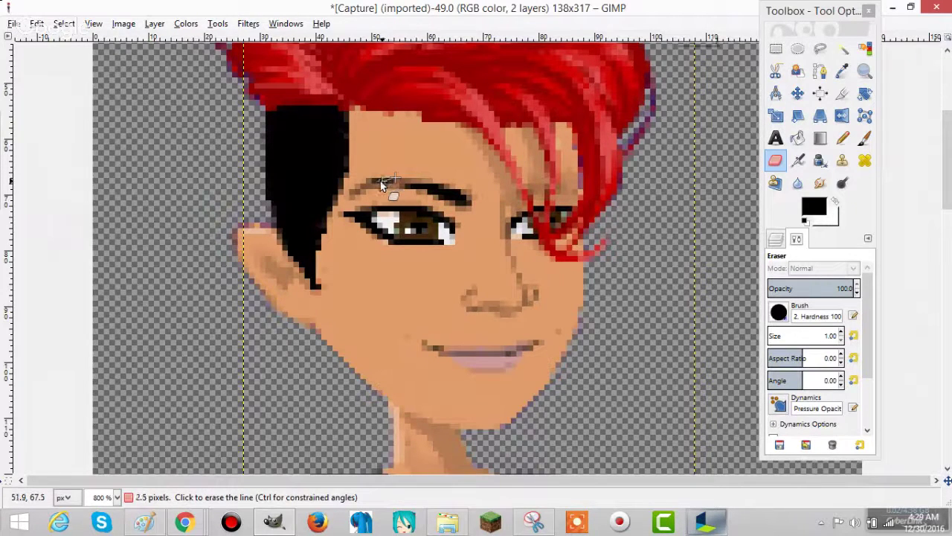
pyautogui.moveTo(348, 191)
pyautogui.mouseDown()
pyautogui.moveTo(374, 179)
pyautogui.moveTo(358, 197)
pyautogui.mouseUp()
# Redraw the eyebrow's outer end with straight size 1 Pencil lines at 52 opacity.
pyautogui.click(842, 138)
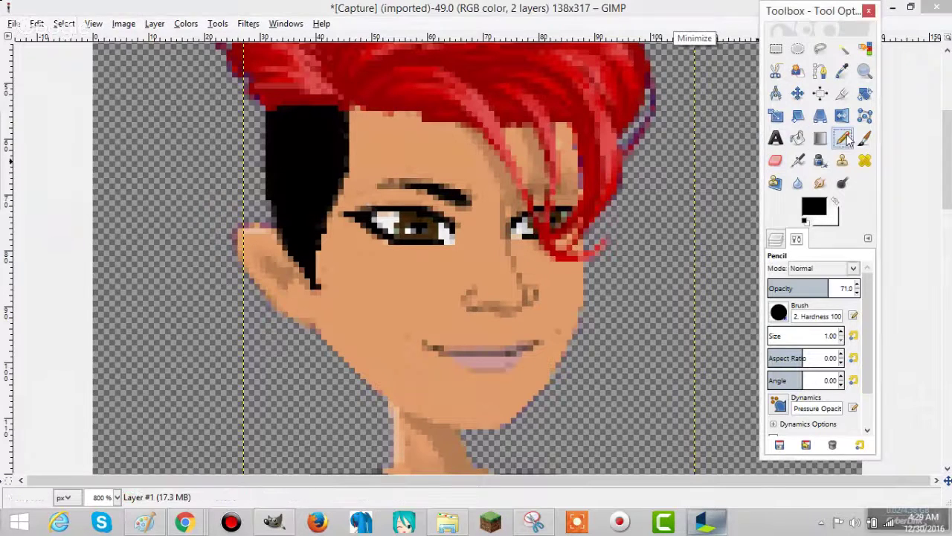
pyautogui.click(857, 295)
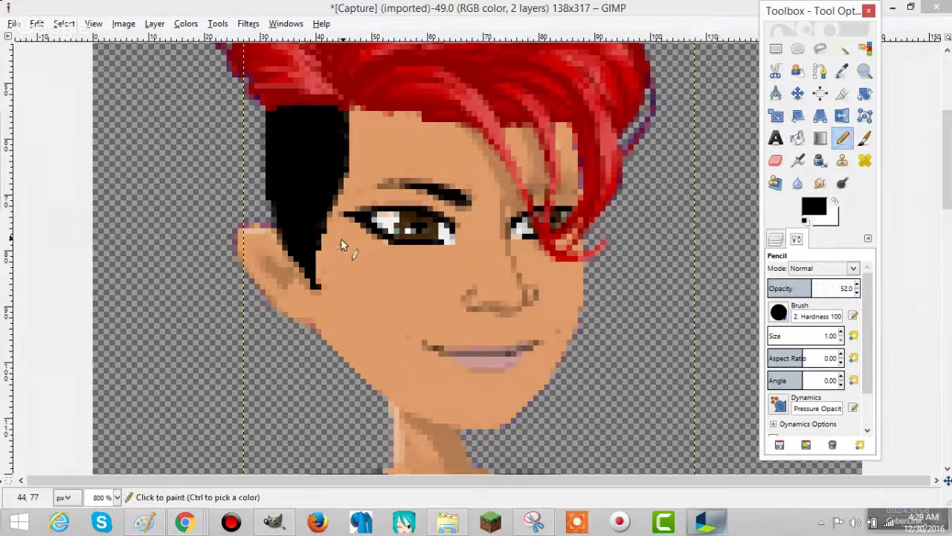
pyautogui.click(407, 187)
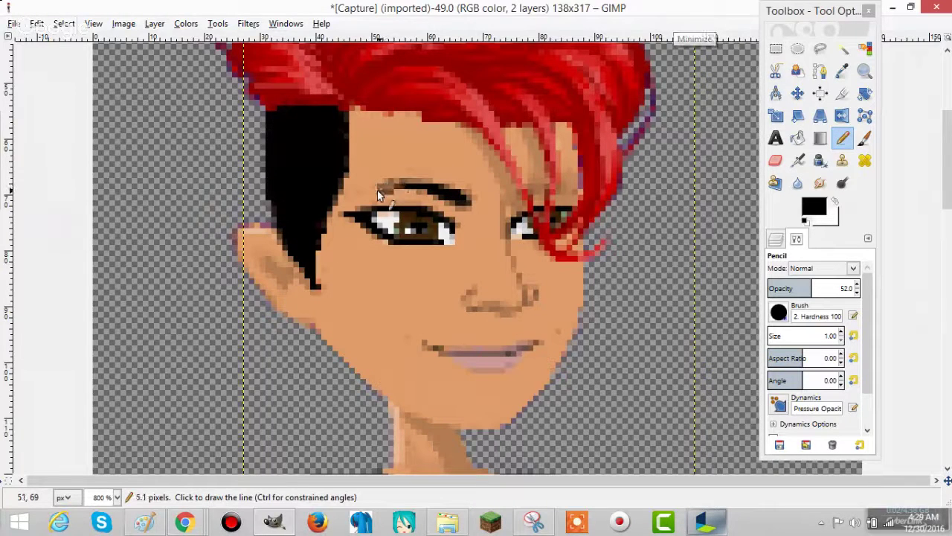
pyautogui.click(378, 190)
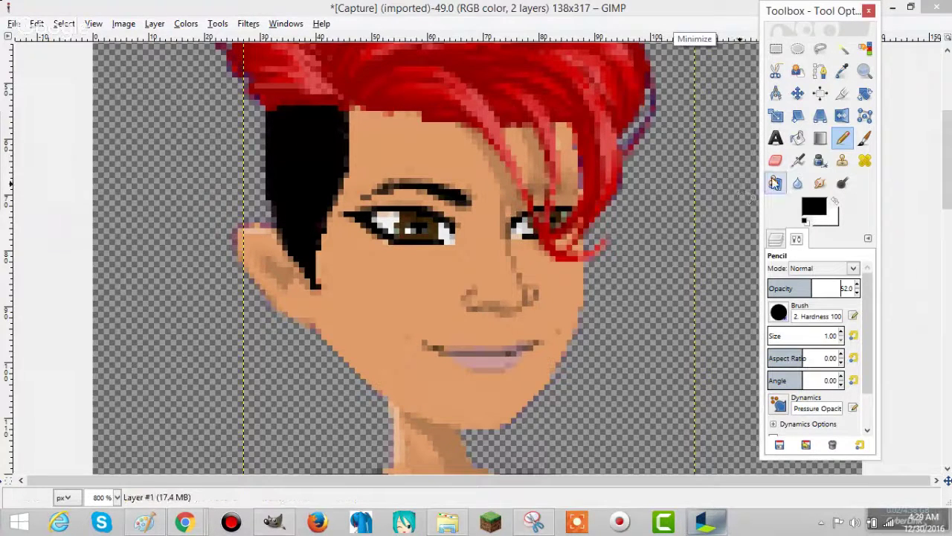
# Erase the excess pixels beyond the eyebrow's outer end to shorten its tail.
pyautogui.click(776, 160)
pyautogui.moveTo(370, 198); pyautogui.dragTo(347, 195)
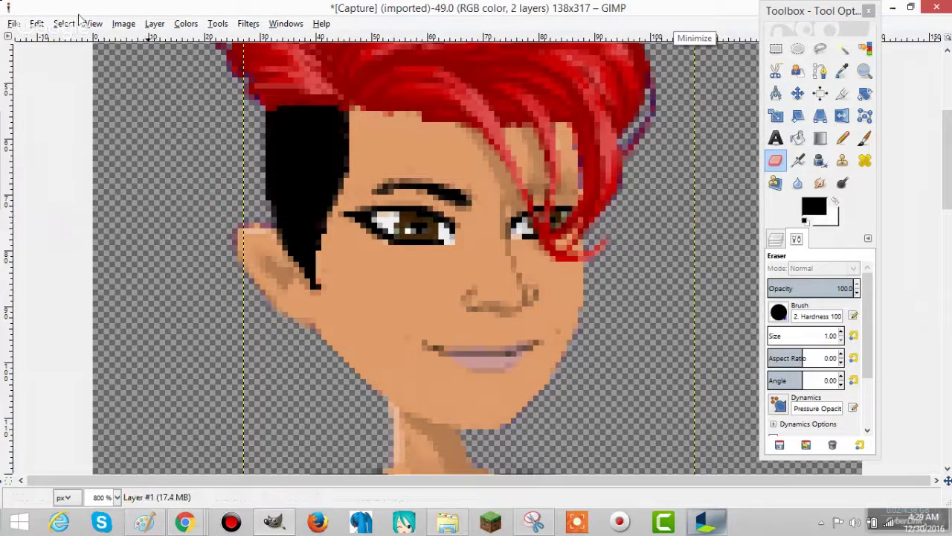
pyautogui.click(557, 327)
# Switch to the YouTube live stream page in Chrome and remove the "<---sub" message with hearts from the live chat.
pyautogui.moveTo(186, 522)
pyautogui.click(104, 441)
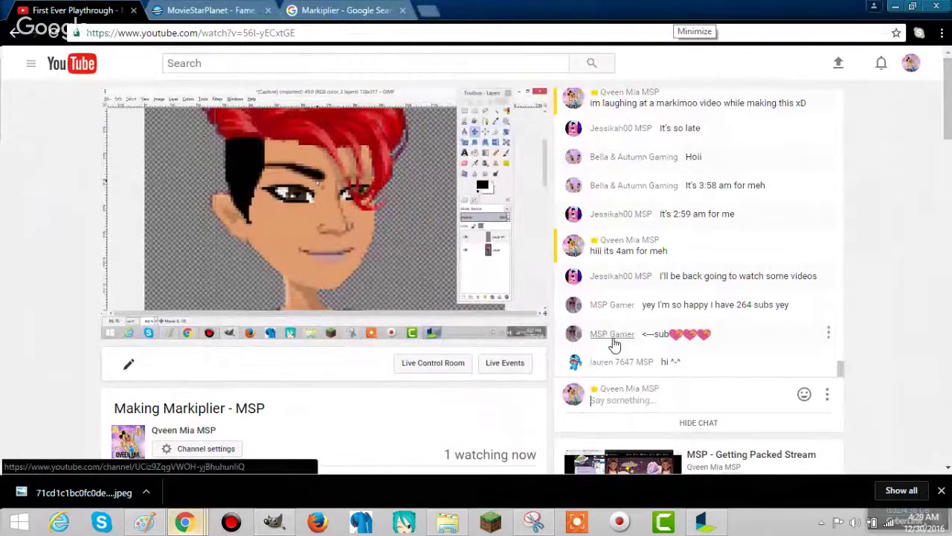
pyautogui.click(828, 333)
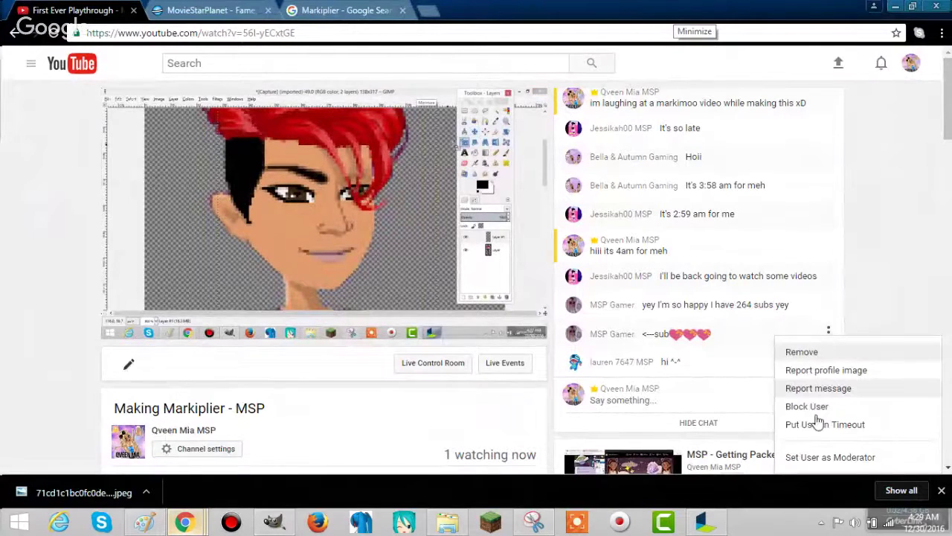
pyautogui.click(813, 354)
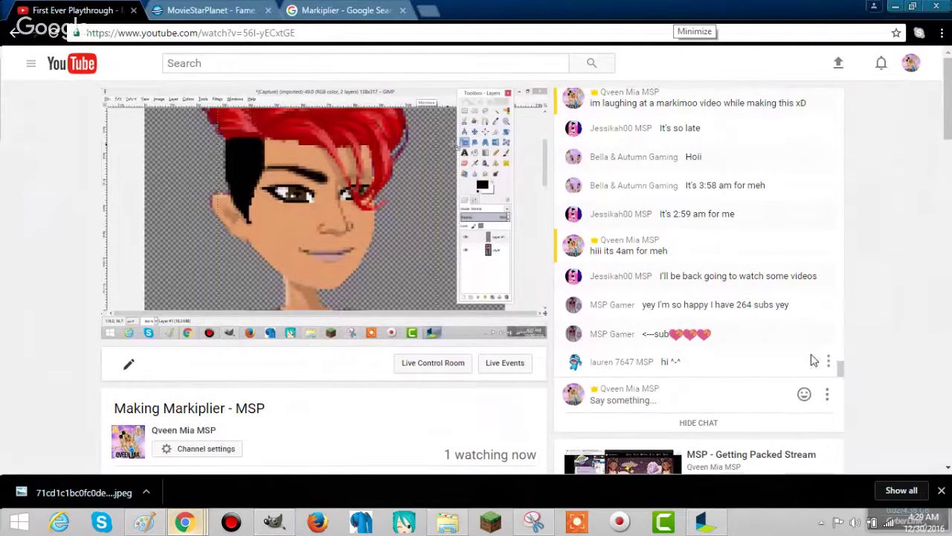
# Post "Hi everyone welcome to my channel! ^^" in the live chat and remove the message about having 264 subs.
pyautogui.click(643, 404)
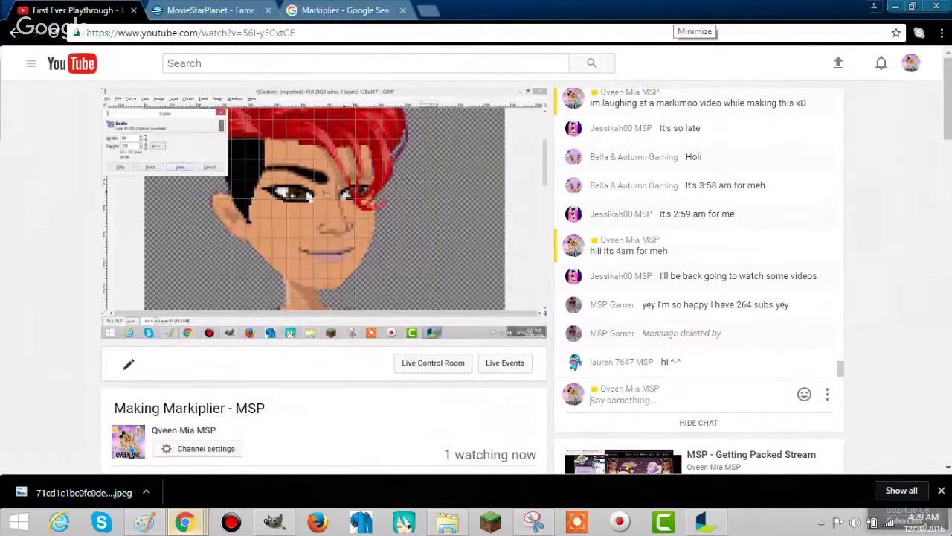
pyautogui.write('Hi ')
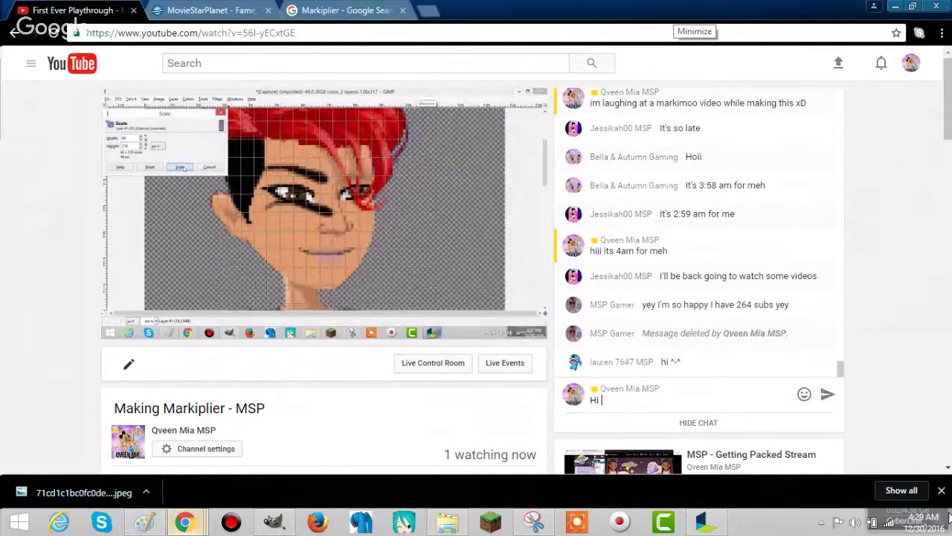
pyautogui.write('ev')
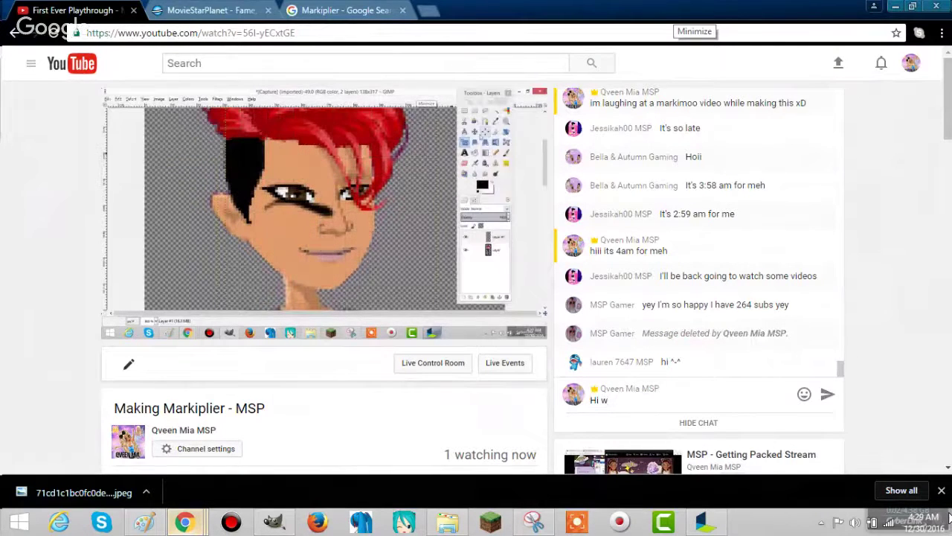
pyautogui.write('eryone welco')
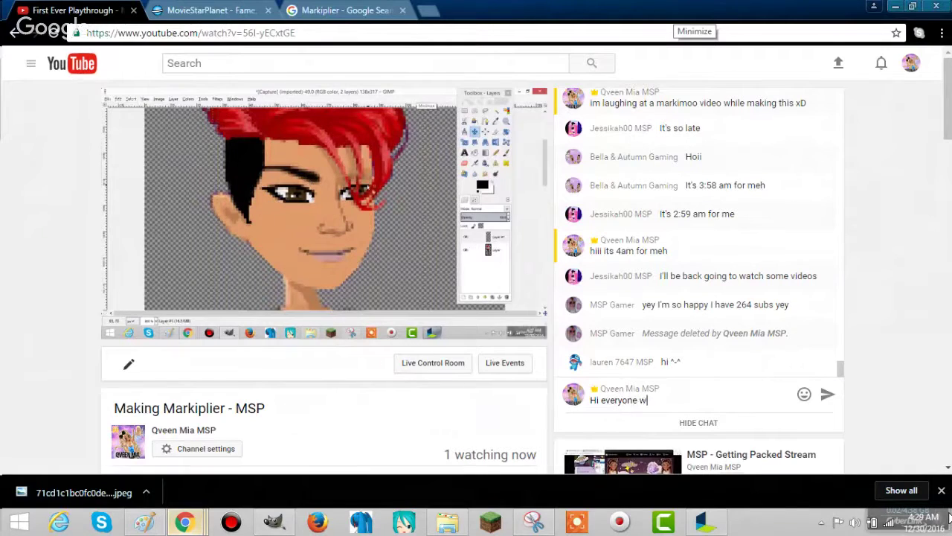
pyautogui.write('me to my ch')
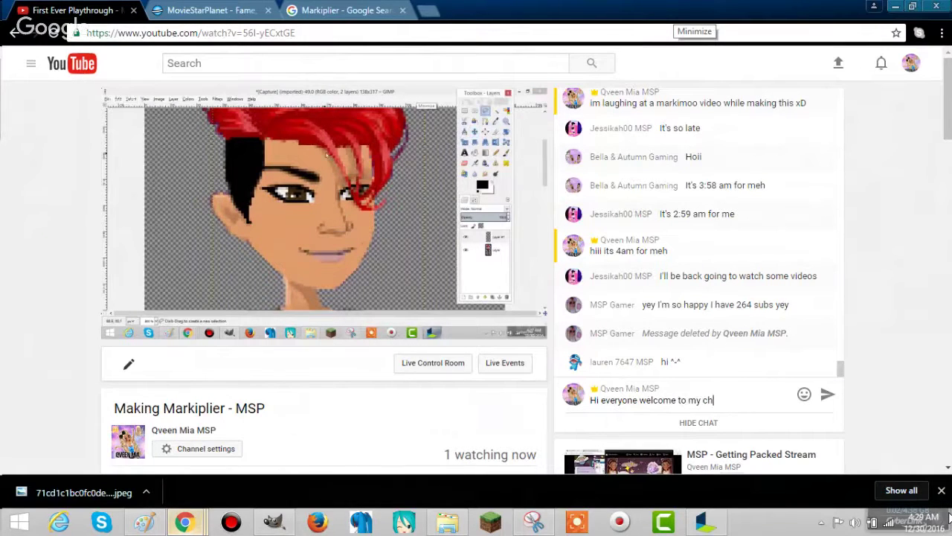
pyautogui.write('annel! ^^')
pyautogui.press('Return')
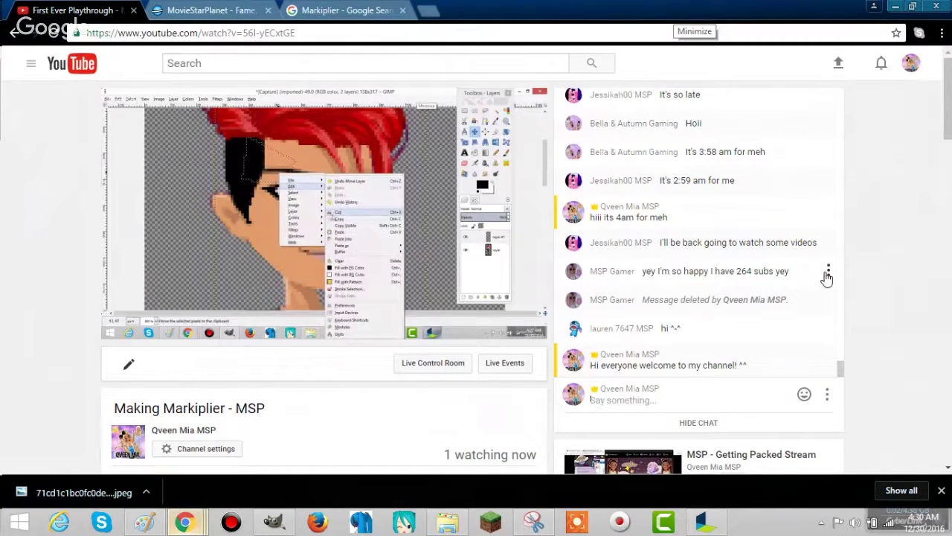
pyautogui.click(828, 271)
pyautogui.click(807, 299)
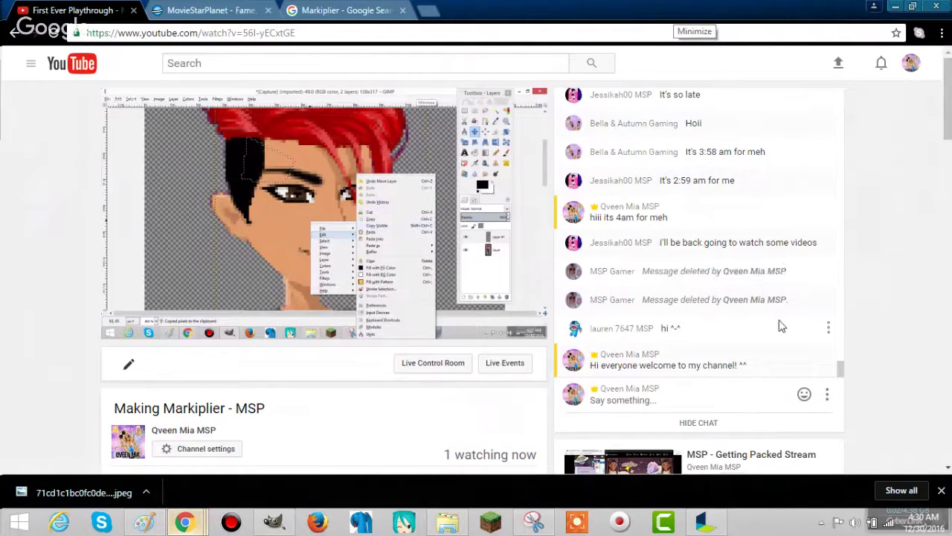
# Switch to GIMP and move the eyebrow layer about 2 px outward, toward the black side hair.
pyautogui.moveTo(444, 525)
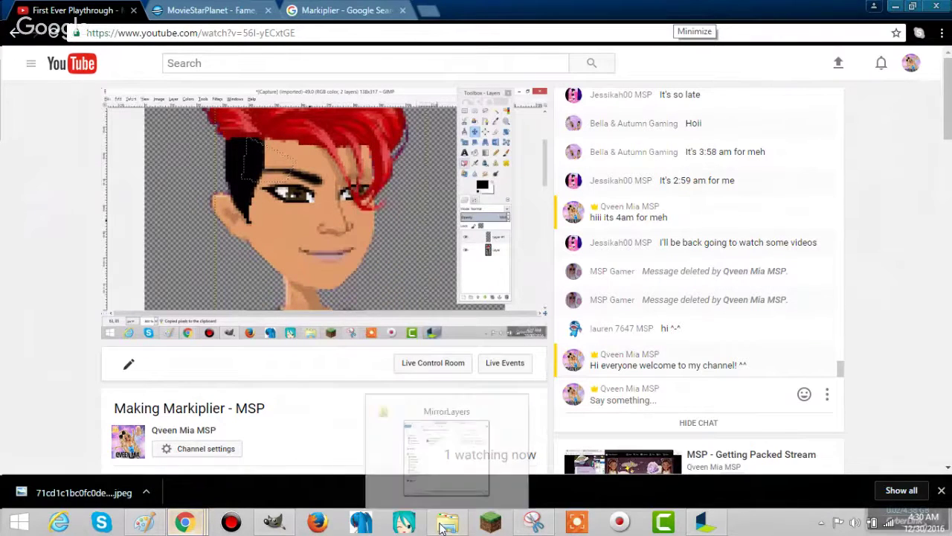
pyautogui.click(277, 523)
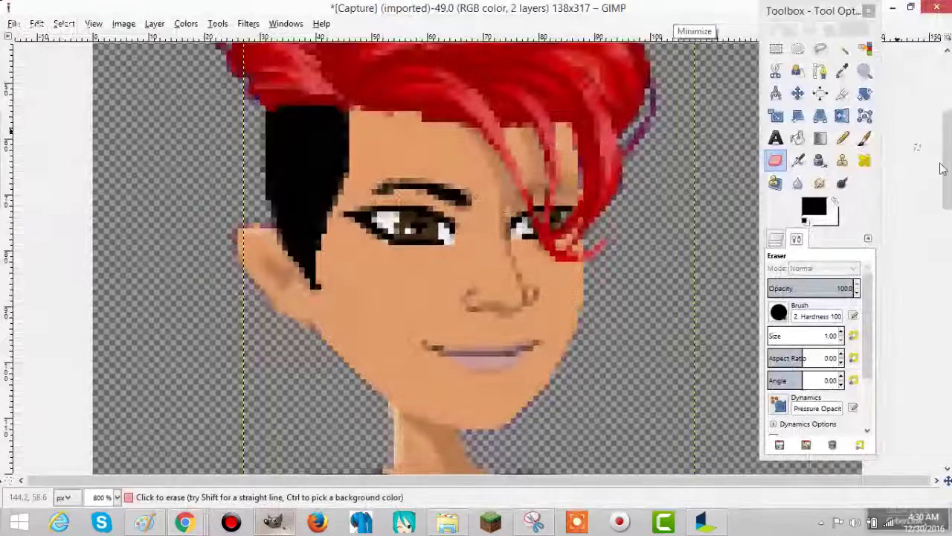
pyautogui.press('m')
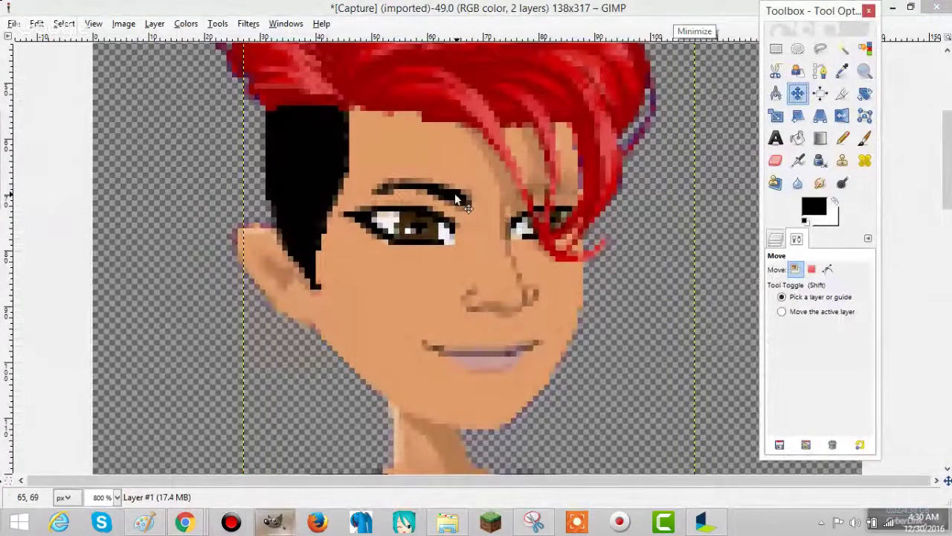
pyautogui.click(456, 199)
pyautogui.moveTo(456, 199); pyautogui.dragTo(446, 200)
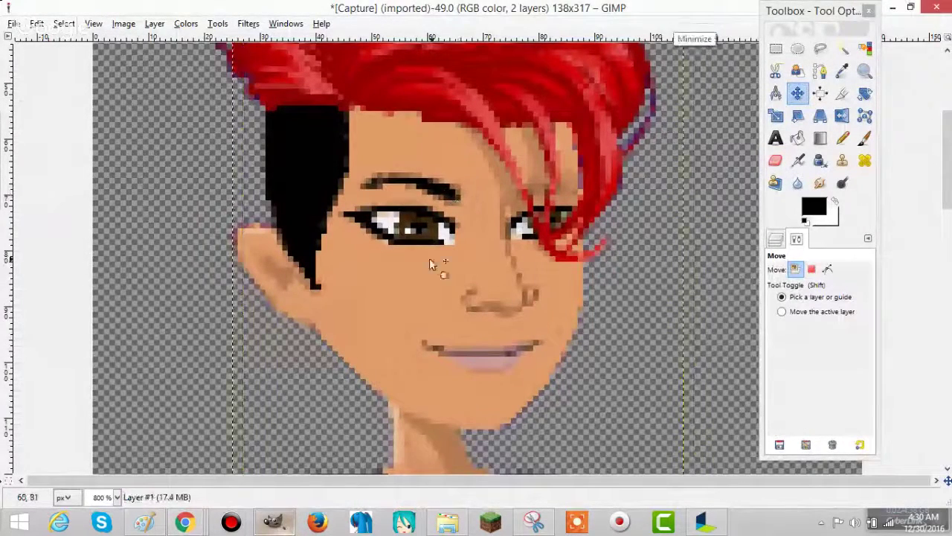
# Place a horizontally flipped duplicate of the eyebrow layer above the other eye, behind which the fringe falls.
pyautogui.click(776, 240)
pyautogui.rightClick(826, 320)
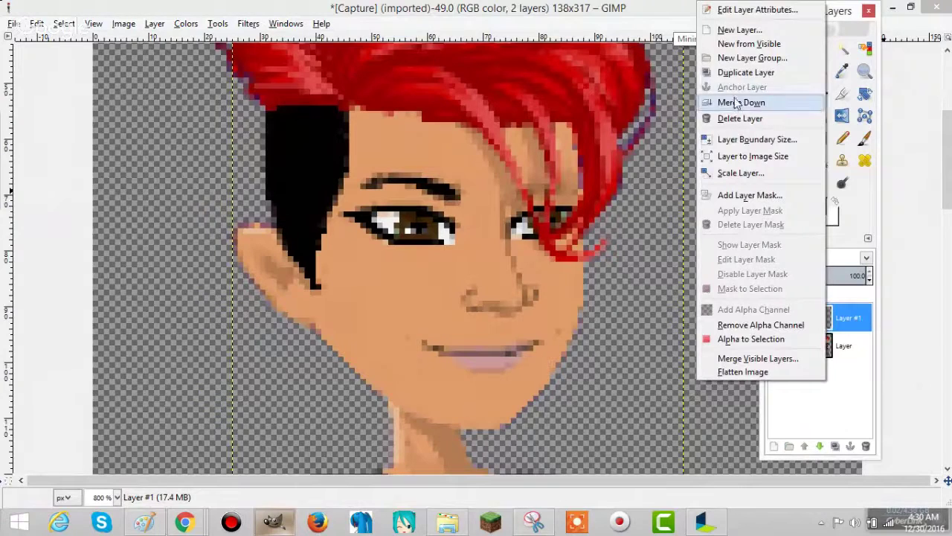
pyautogui.click(735, 73)
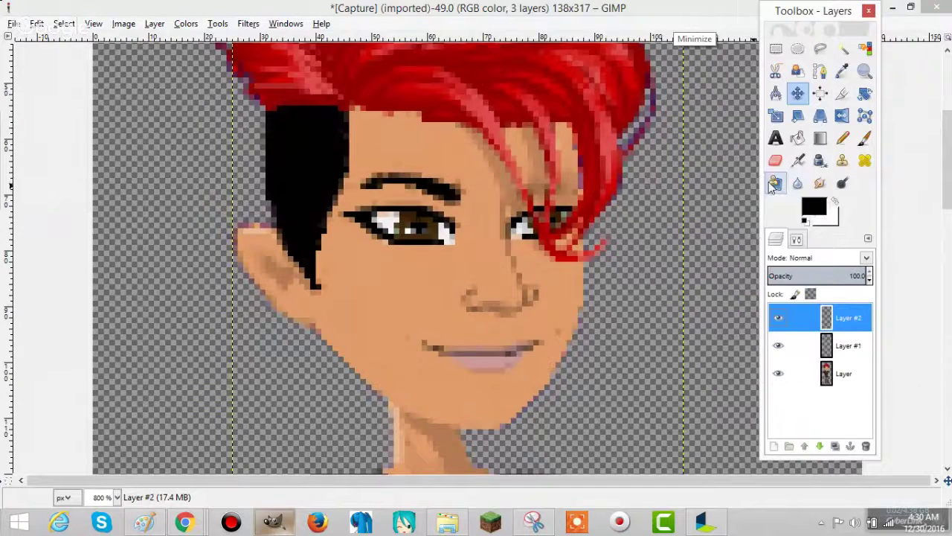
pyautogui.click(841, 117)
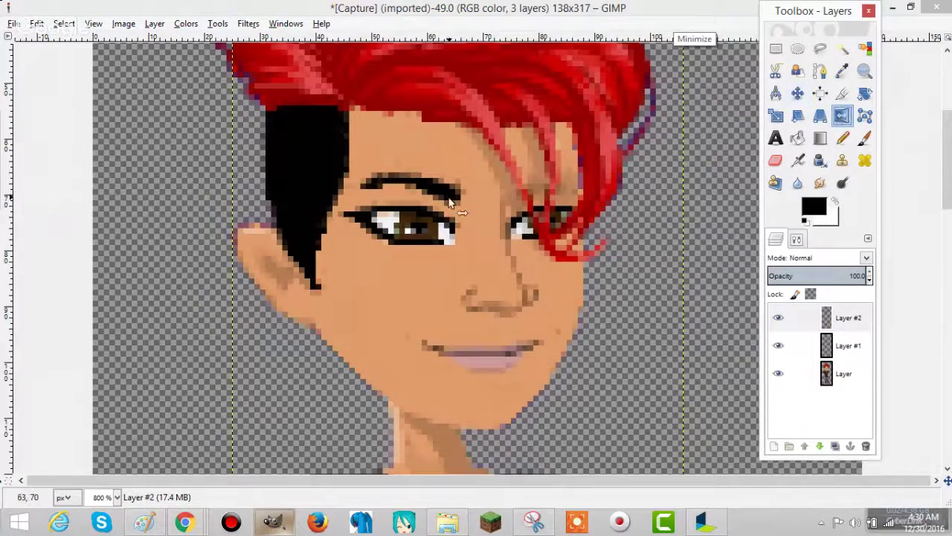
pyautogui.click(449, 201)
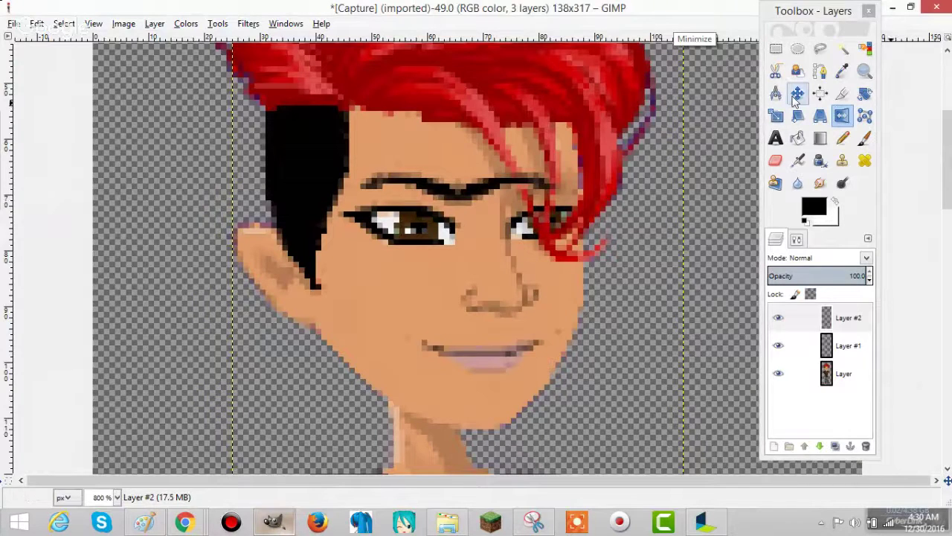
pyautogui.click(797, 96)
pyautogui.moveTo(503, 157); pyautogui.dragTo(554, 159)
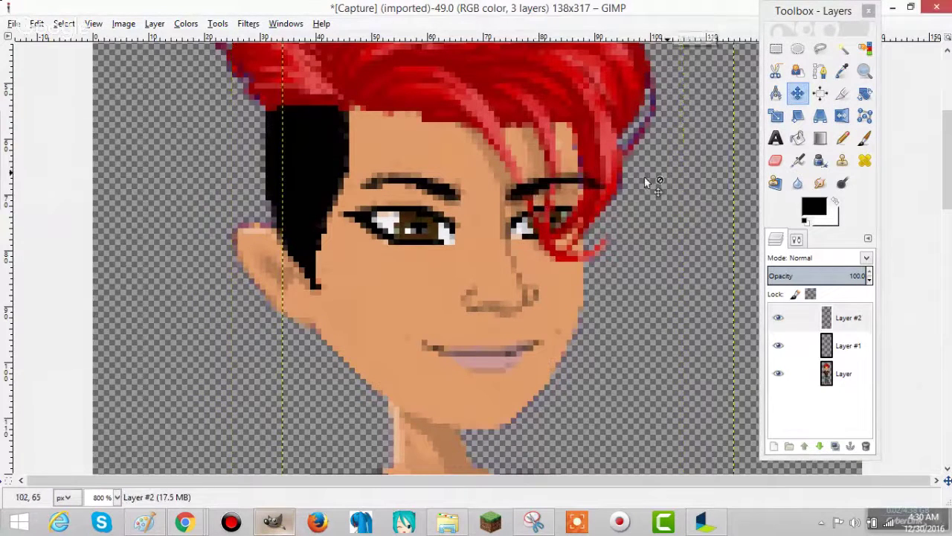
# Erase the parts of the mirrored eyebrow that cover the red hair strands, including its outer tip.
pyautogui.click(774, 164)
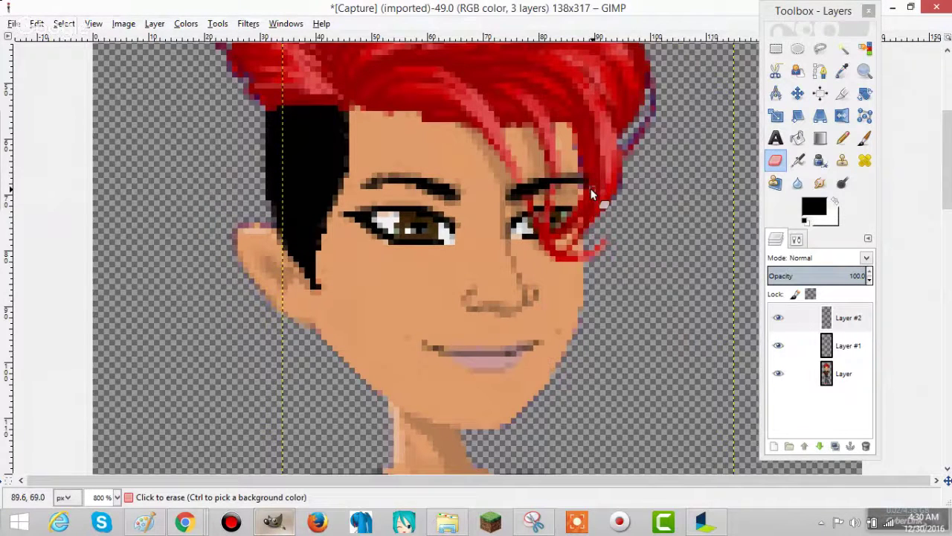
pyautogui.click(589, 185)
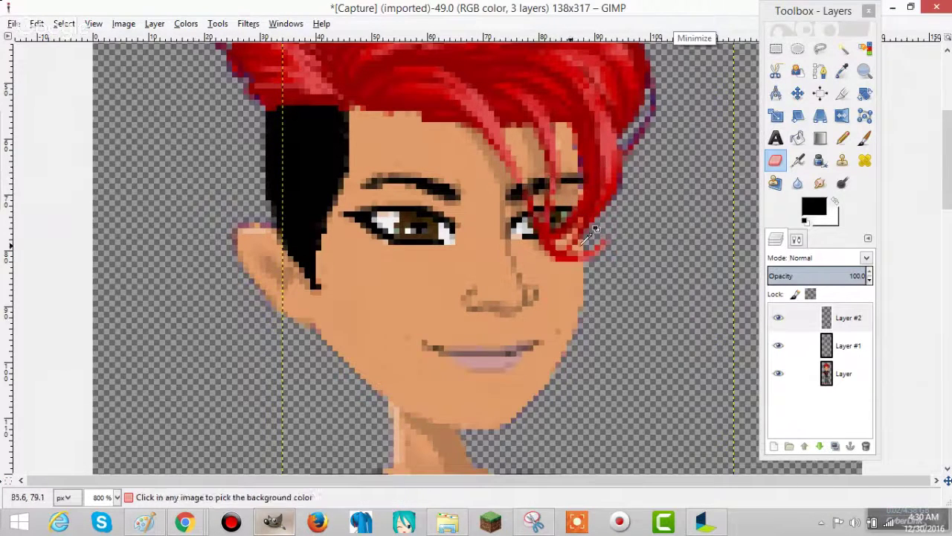
pyautogui.hotkey('ctrl', 'x')
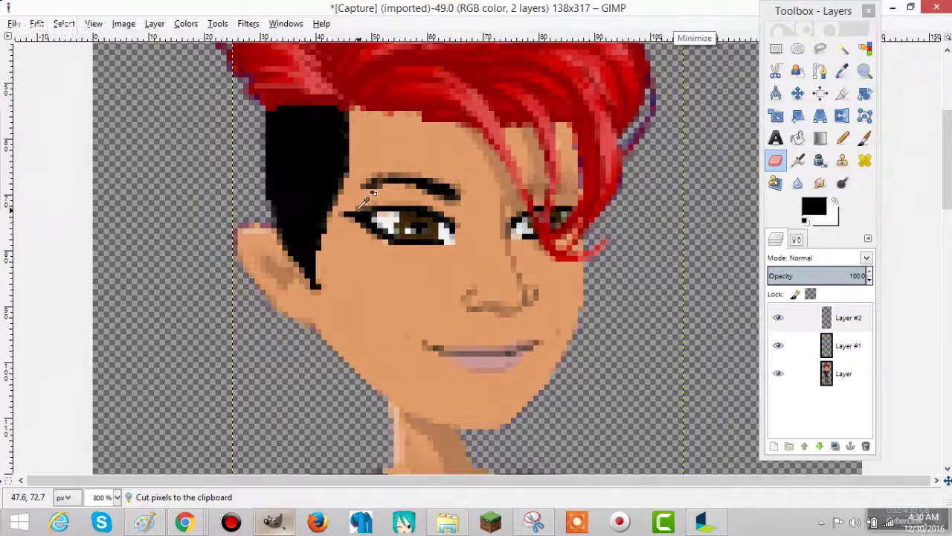
pyautogui.hotkey('ctrl', 'v')
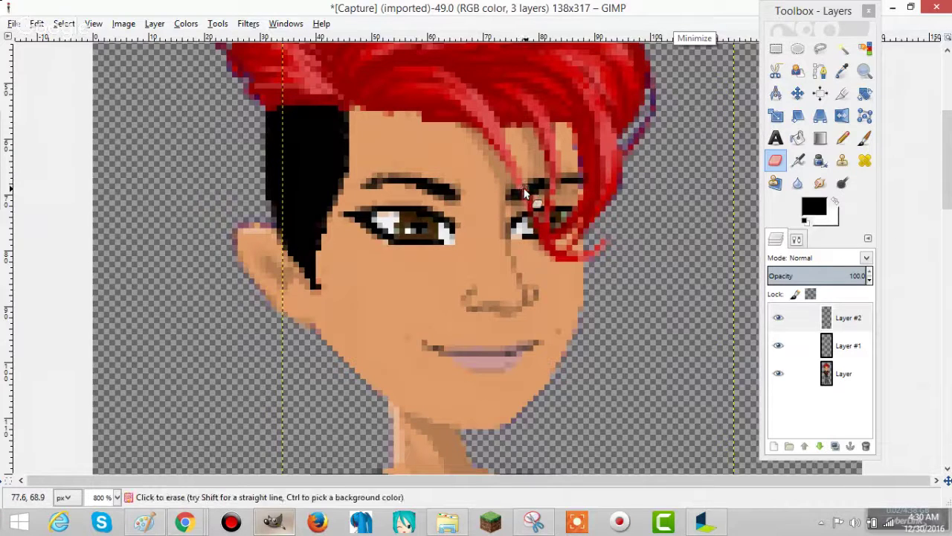
pyautogui.press('ctrl')
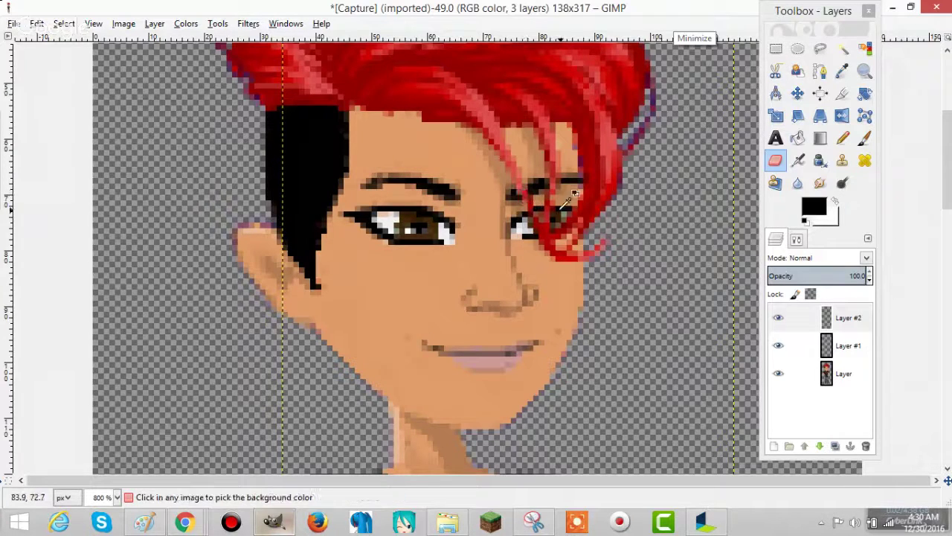
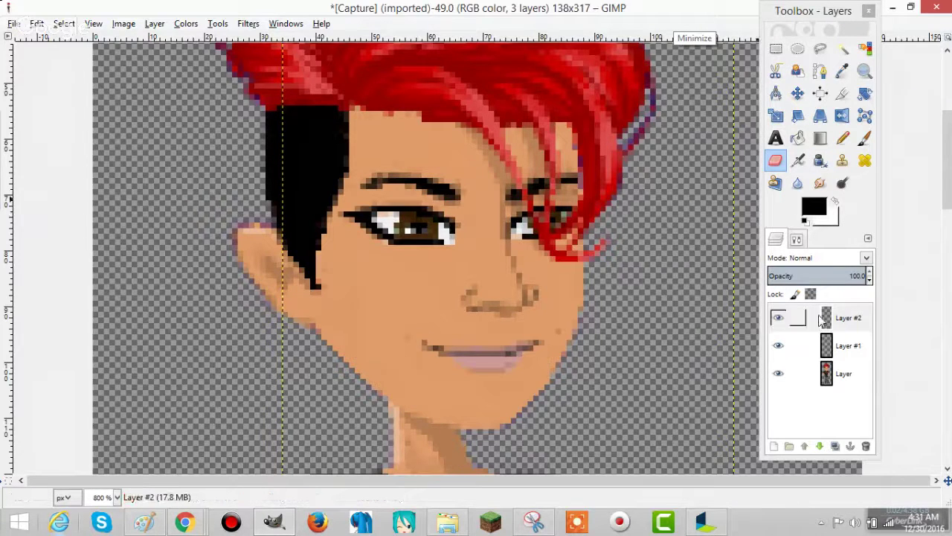
# On the base character layer, erase stray edge pixels beside the covered eye and along the outer hair strand.
pyautogui.click(843, 373)
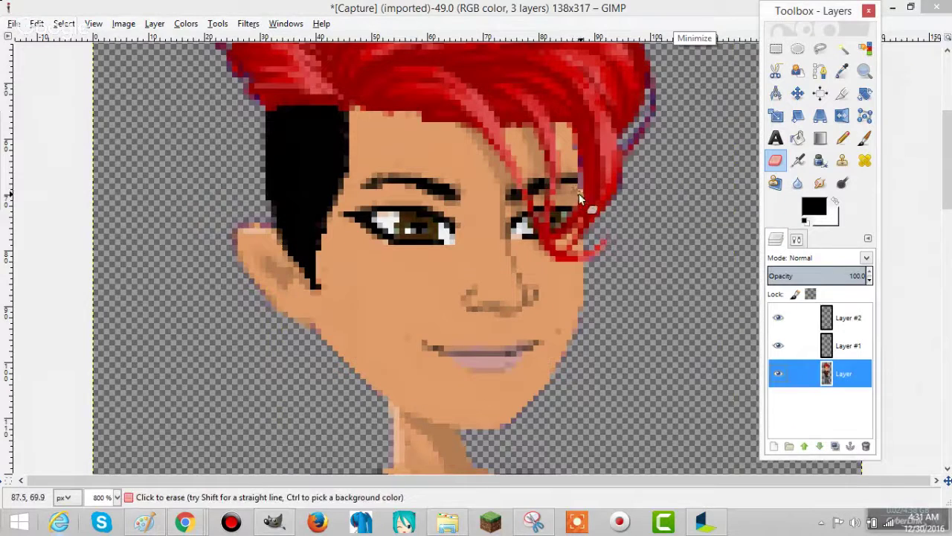
pyautogui.click(579, 199)
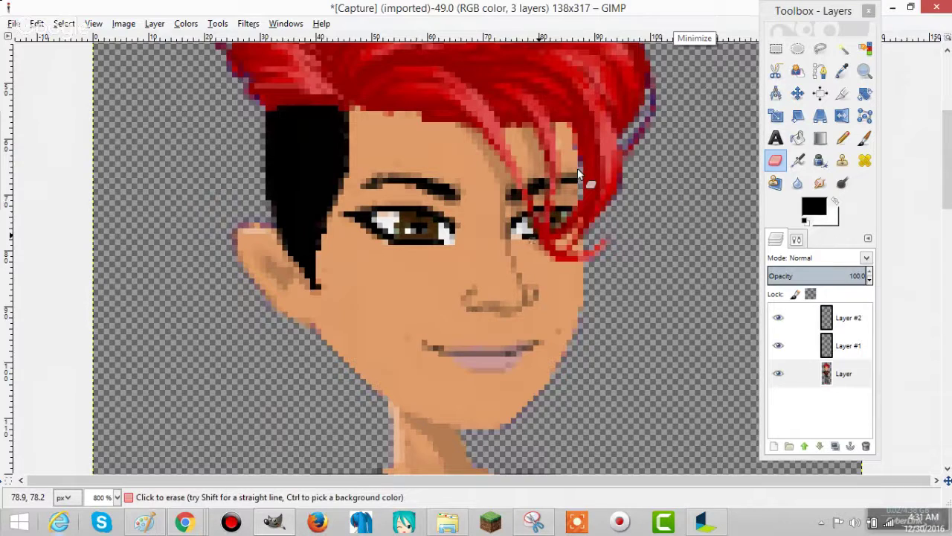
pyautogui.keyDown('shift'); pyautogui.click(622, 188); pyautogui.keyUp('shift')
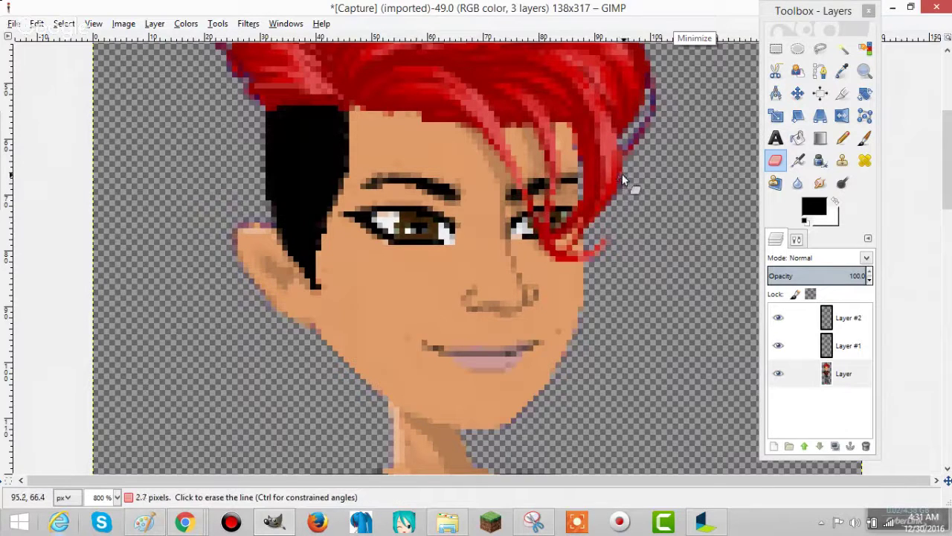
pyautogui.click(632, 141)
pyautogui.keyDown('shift'); pyautogui.click(642, 110); pyautogui.keyUp('shift')
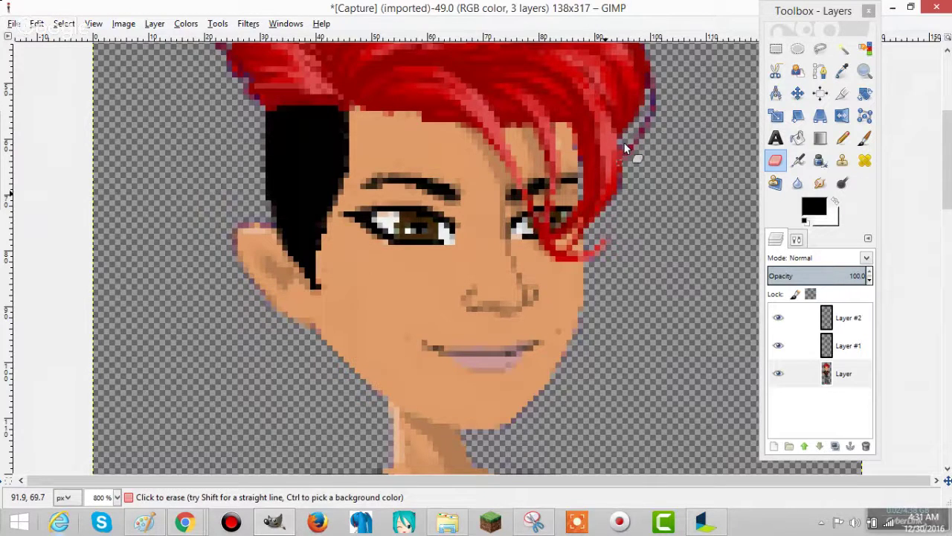
# Set the foreground colour to dark red b11111.
pyautogui.scroll(2, 382, 214)
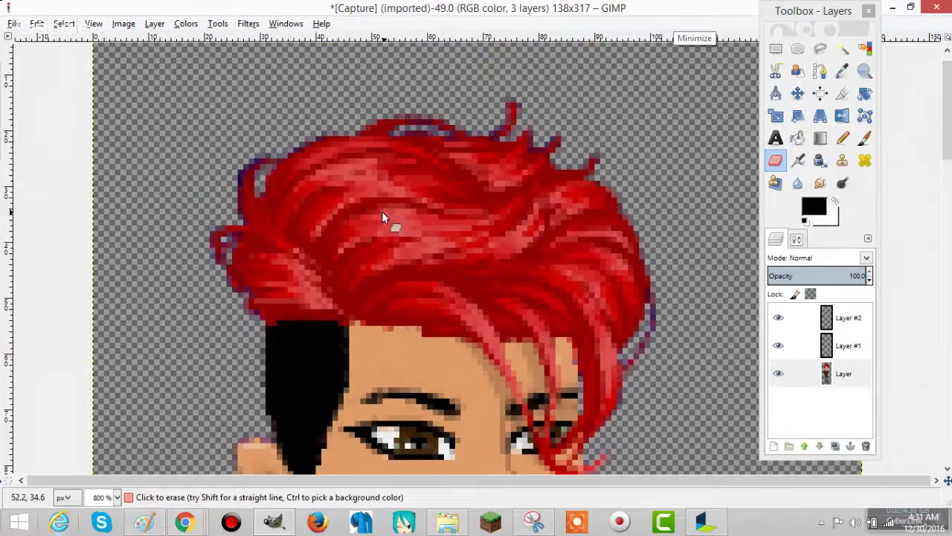
pyautogui.scroll(-1, 382, 215)
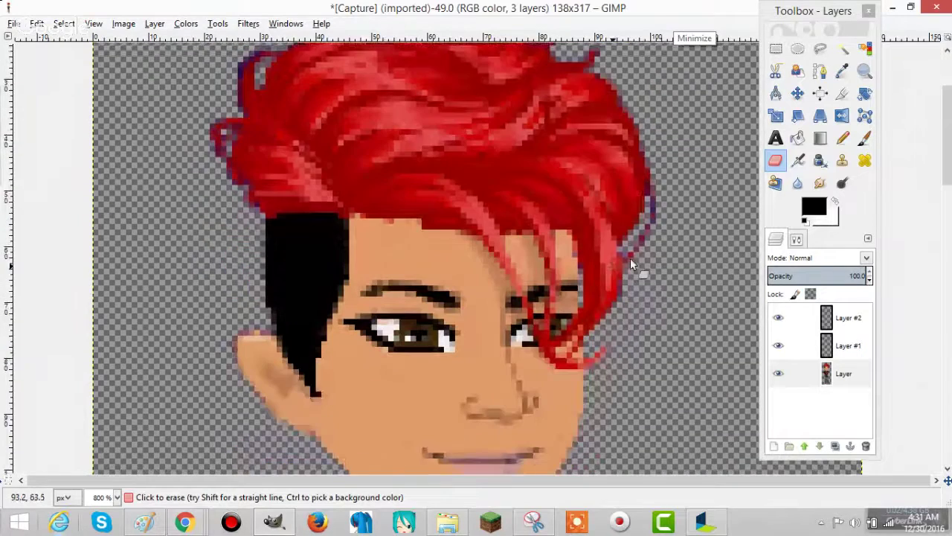
pyautogui.click(815, 207)
pyautogui.click(271, 386)
pyautogui.moveTo(99, 282)
pyautogui.mouseDown()
pyautogui.moveTo(108, 281)
pyautogui.moveTo(93, 284)
pyautogui.mouseUp()
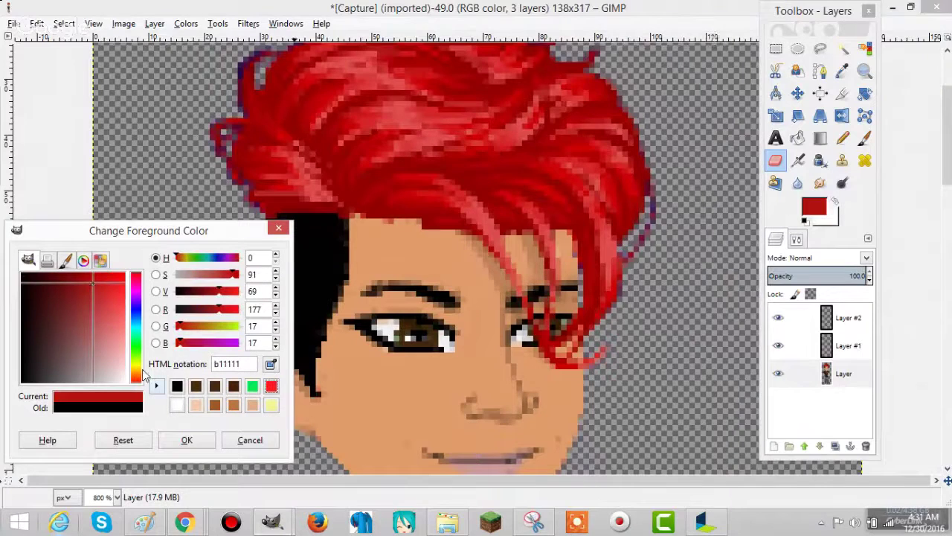
pyautogui.click(186, 440)
# Recolour the purple outer hair strand beside the face with straight dark red Pencil lines.
pyautogui.press('n')
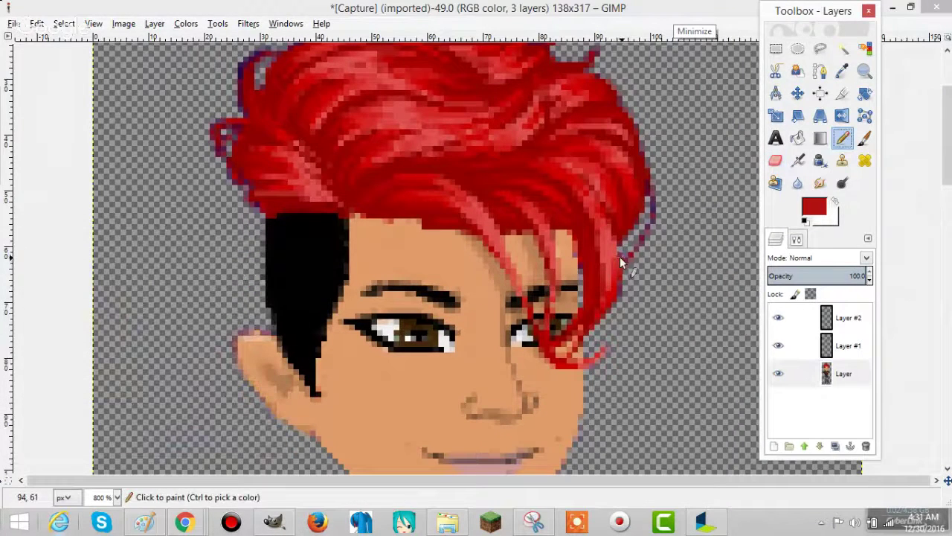
pyautogui.click(623, 264)
pyautogui.keyDown('shift'); pyautogui.click(634, 254); pyautogui.keyUp('shift')
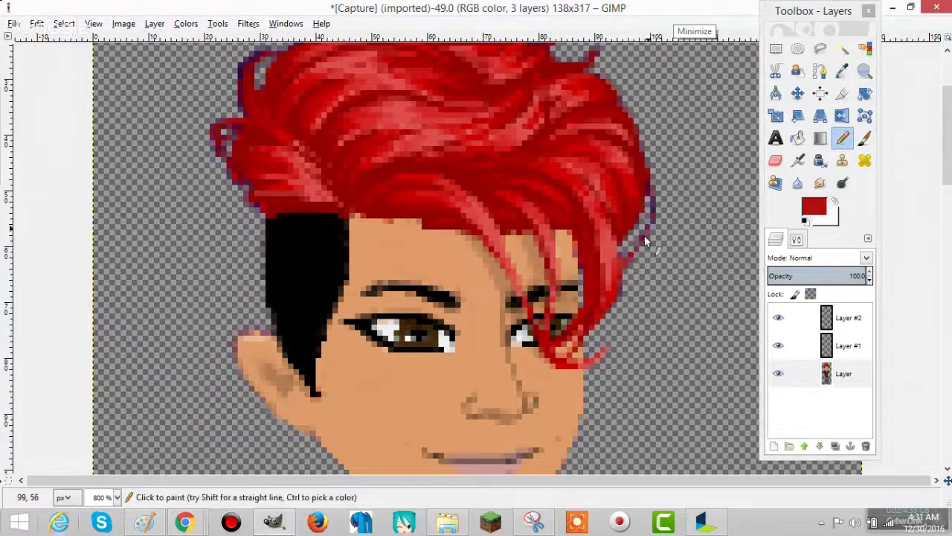
pyautogui.press('shift')
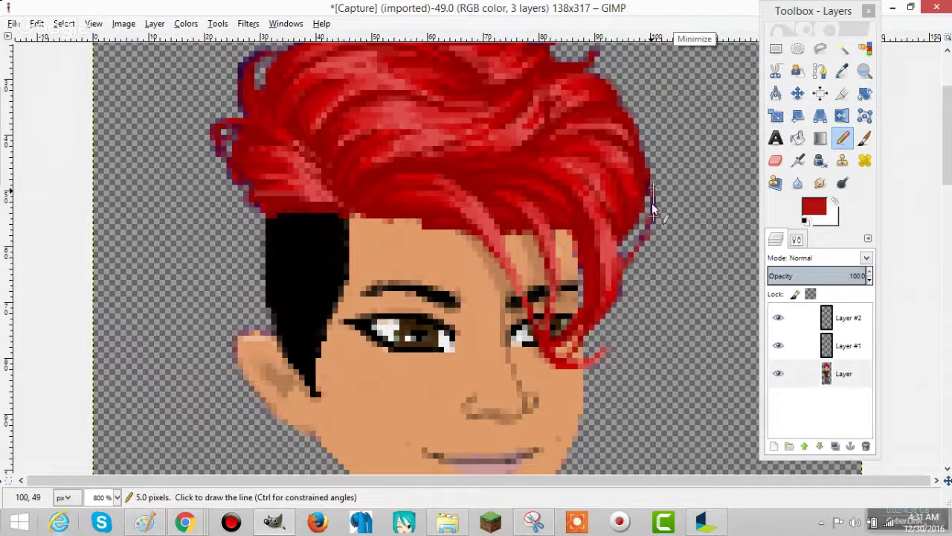
pyautogui.keyDown('shift'); pyautogui.click(652, 203); pyautogui.keyUp('shift')
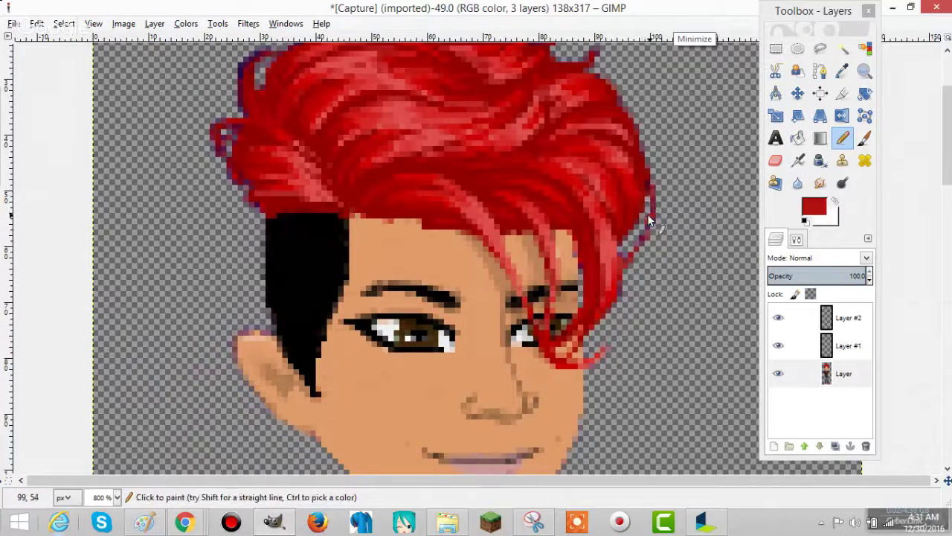
pyautogui.press('shift')
pyautogui.press('ctrl')
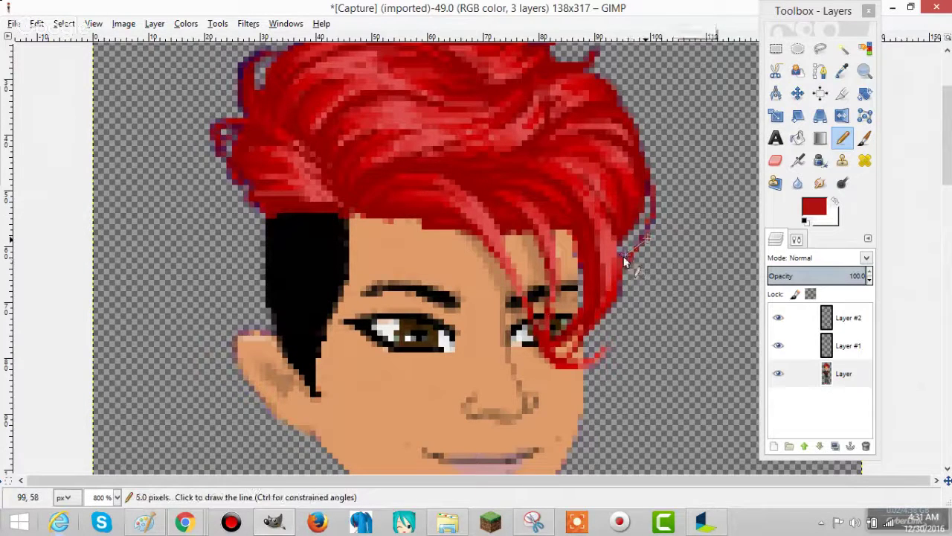
pyautogui.keyDown('shift'); pyautogui.click(653, 216); pyautogui.keyUp('shift')
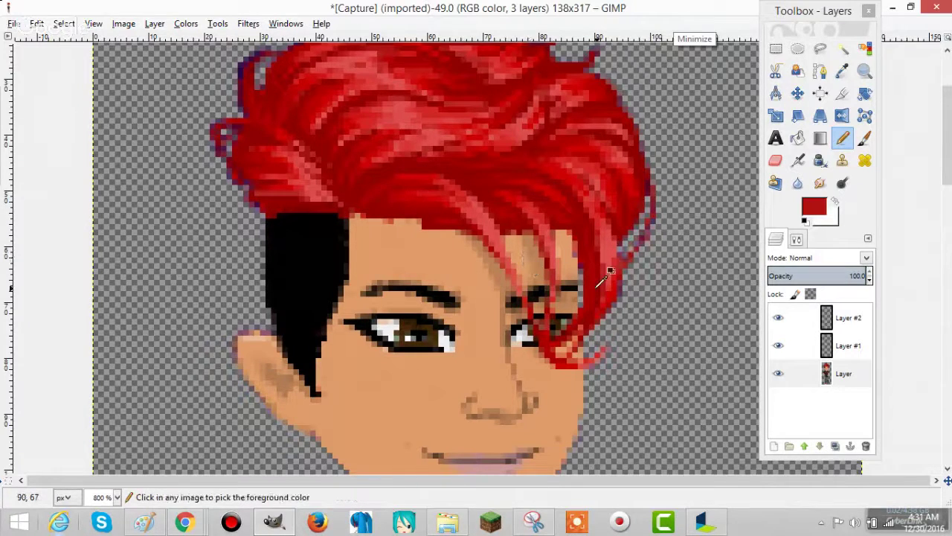
# Extend the straight dark red Pencil lines up the outer edge of the hair strand.
pyautogui.keyDown('shift'); pyautogui.click(653, 220); pyautogui.keyUp('shift')
pyautogui.keyDown('shift'); pyautogui.click(649, 191); pyautogui.keyUp('shift')
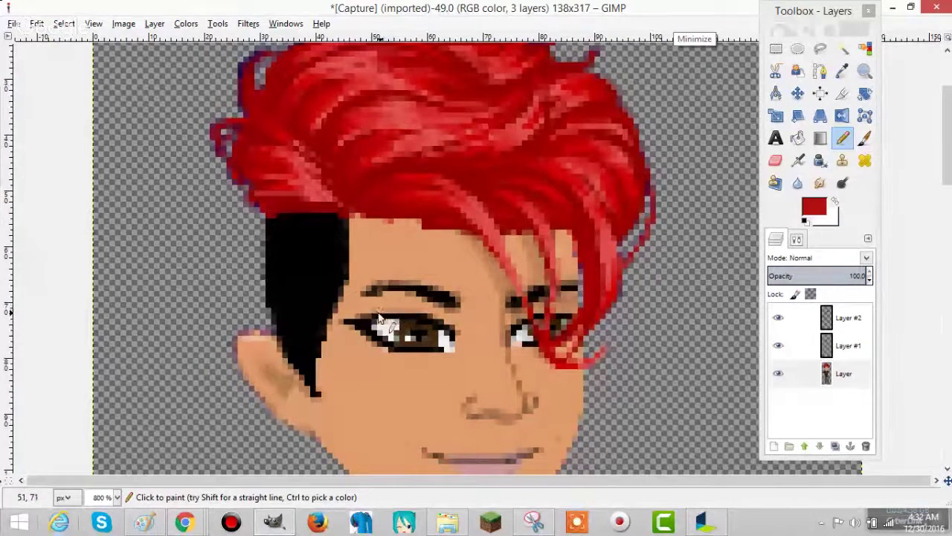
# Sample the shirt's lighter dark grey above the #2017 lettering as the foreground colour for the Pencil.
pyautogui.scroll(-3, 279, 249)
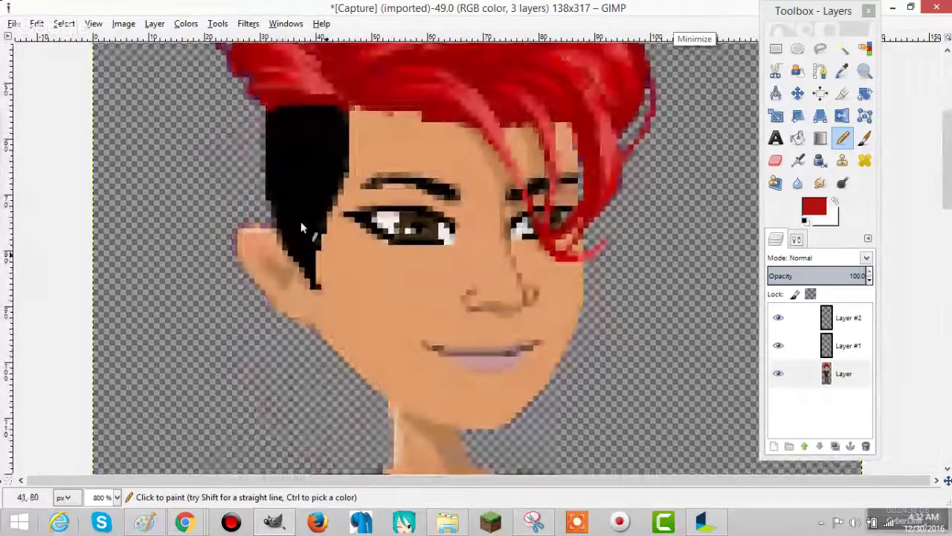
pyautogui.scroll(-15, 312, 253)
pyautogui.scroll(8, 374, 323)
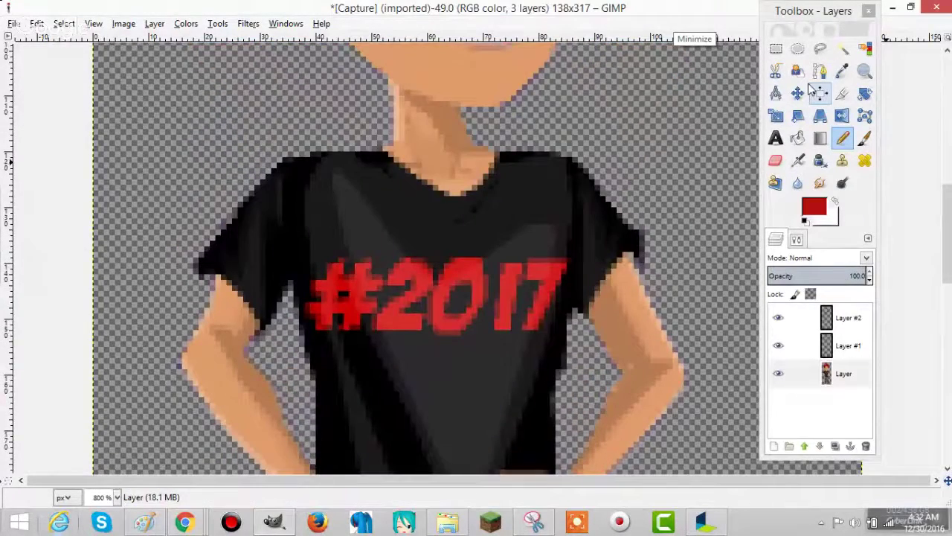
pyautogui.click(842, 70)
pyautogui.click(537, 234)
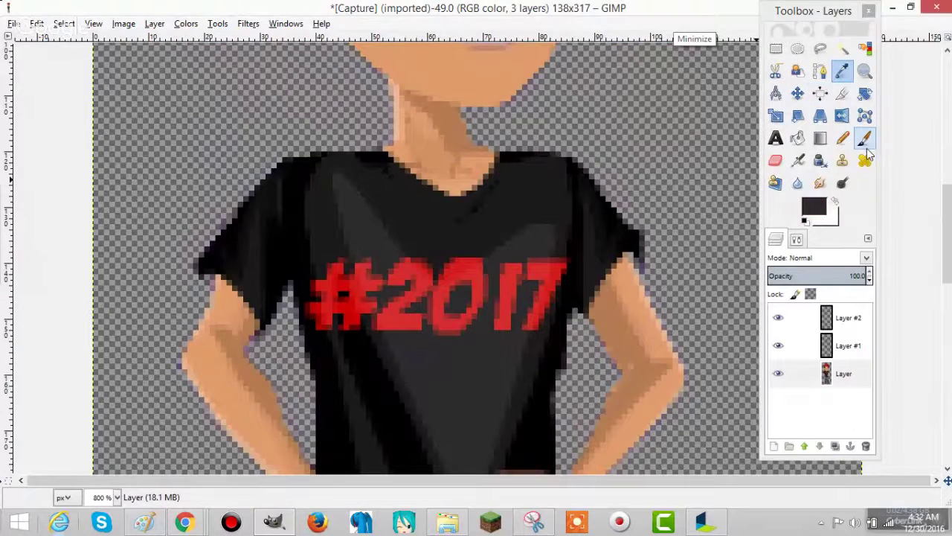
pyautogui.click(843, 138)
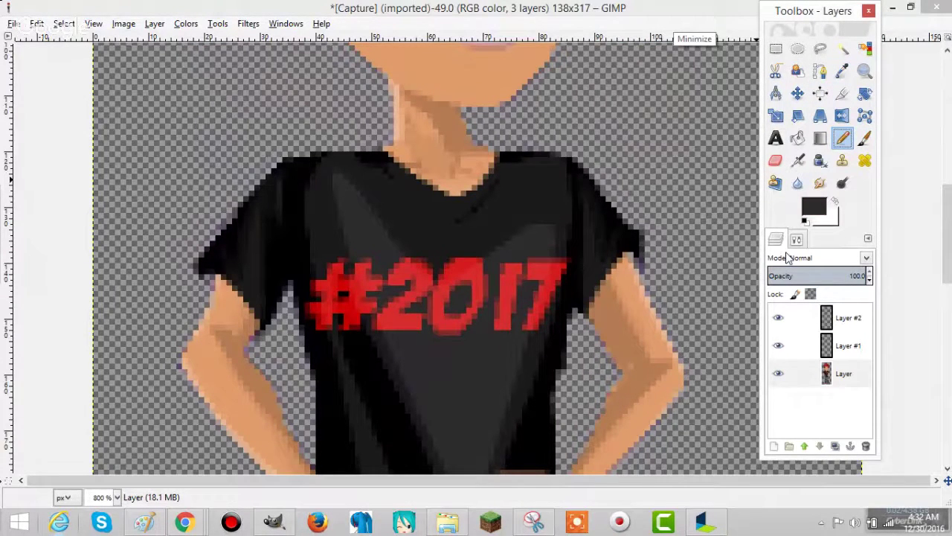
# Merge the top eyebrow layer, Layer #2, down into Layer #1.
pyautogui.click(775, 238)
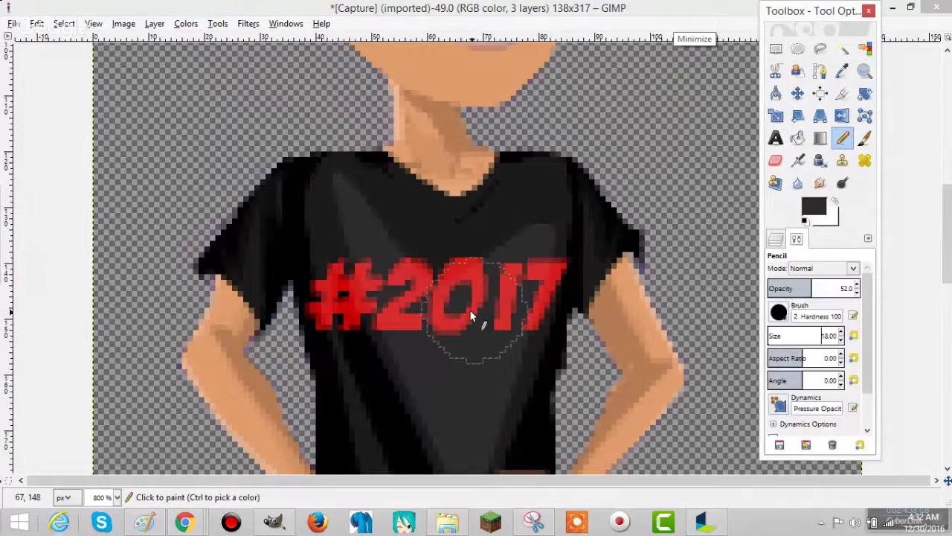
pyautogui.click(773, 238)
pyautogui.click(839, 317)
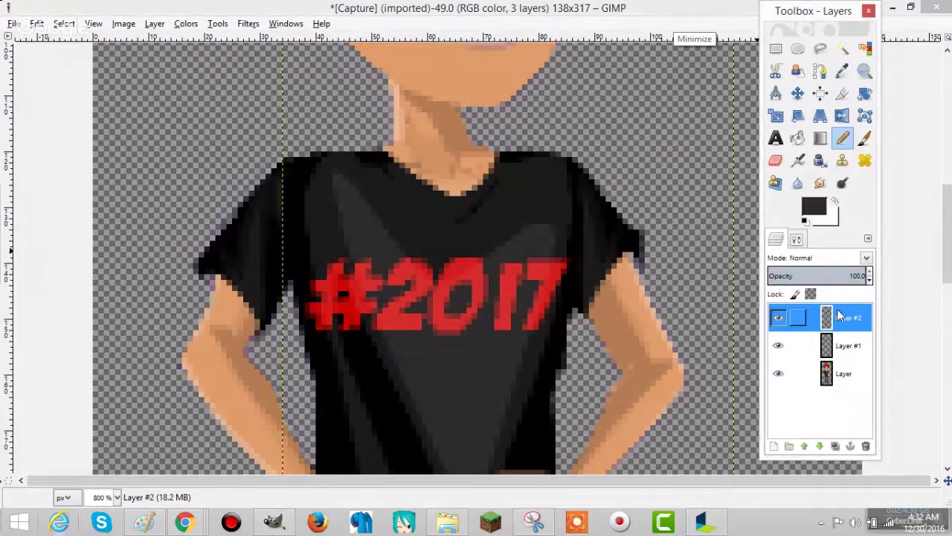
pyautogui.rightClick(839, 317)
pyautogui.click(774, 100)
# Create a transparent 138 by 317 px layer and place it between Layer #1 and the base character layer.
pyautogui.click(866, 238)
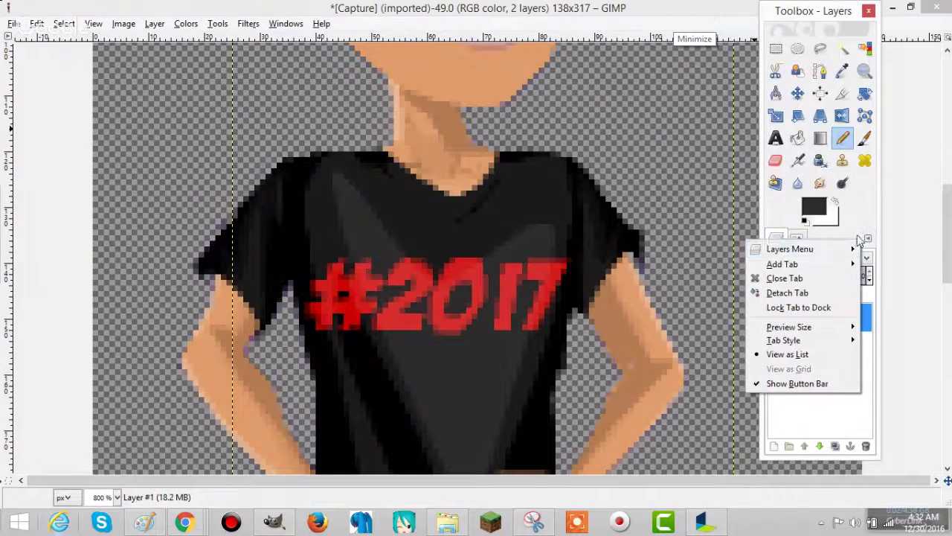
pyautogui.moveTo(797, 249)
pyautogui.click(659, 185)
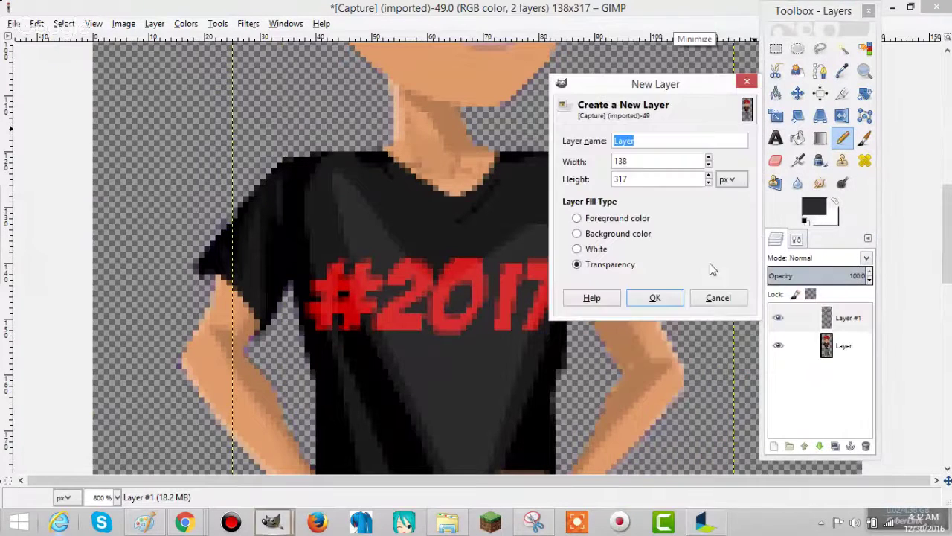
pyautogui.click(655, 297)
pyautogui.moveTo(844, 330); pyautogui.dragTo(863, 381)
# With the Pencil at opacity 100 and size 6, paint dark grey over the #2017 lettering within the shirt's lighter panel.
pyautogui.click(797, 238)
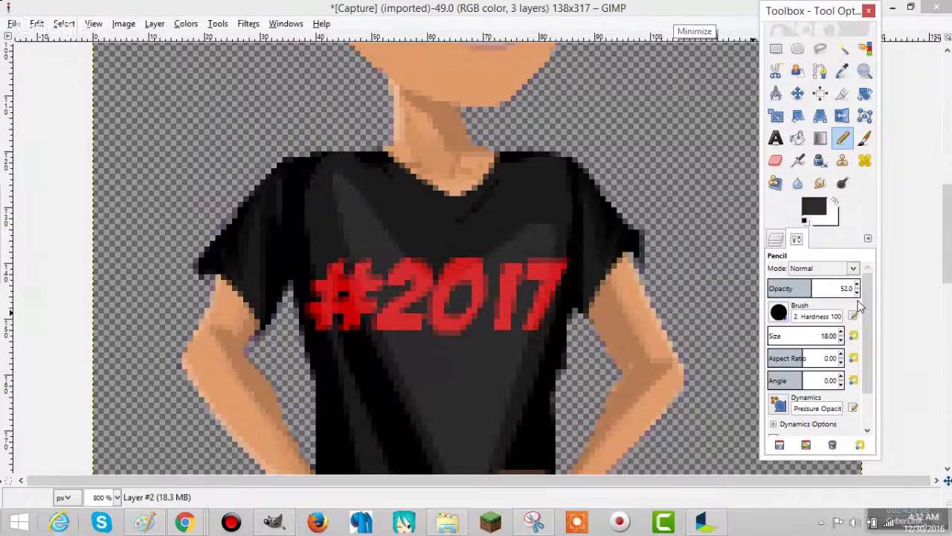
pyautogui.click(855, 288)
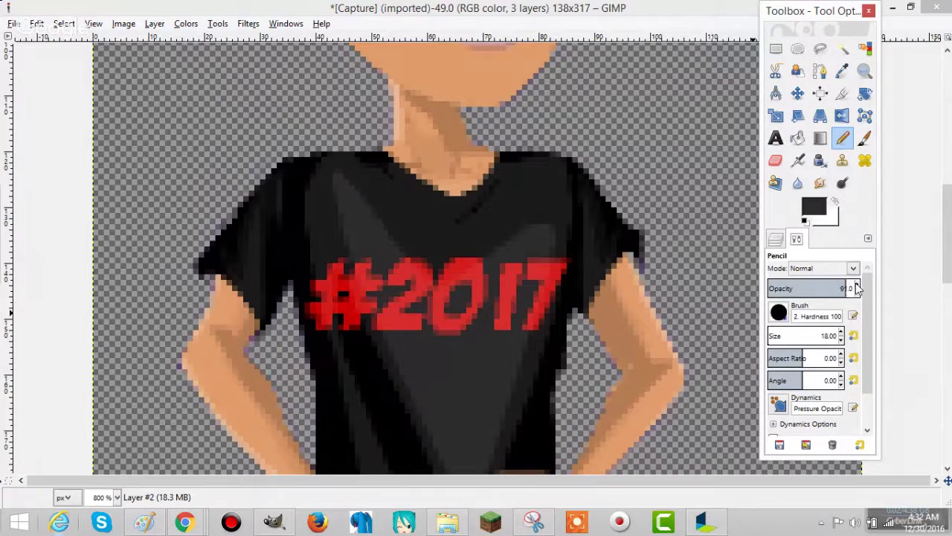
pyautogui.click(840, 340)
pyautogui.write('6')
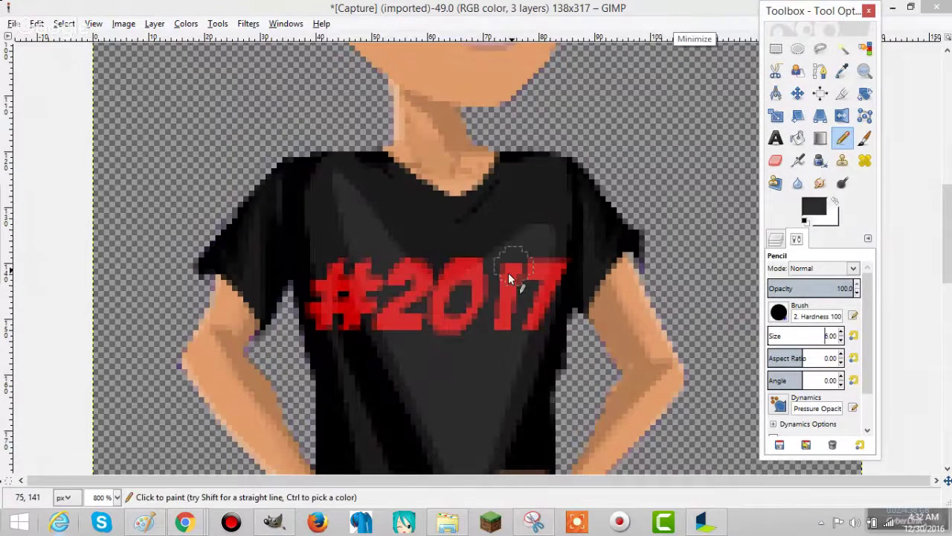
pyautogui.moveTo(508, 273)
pyautogui.mouseDown()
pyautogui.moveTo(443, 331)
pyautogui.moveTo(434, 306)
pyautogui.moveTo(374, 265)
pyautogui.moveTo(394, 318)
pyautogui.mouseUp()
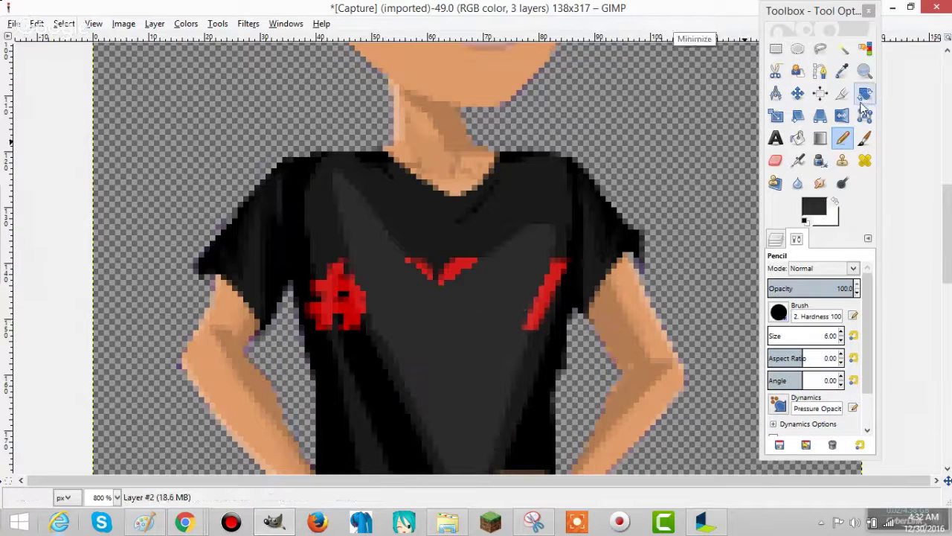
# Sample the shirt's darker grey from the base character layer and return to Layer #2 with the Pencil.
pyautogui.click(842, 72)
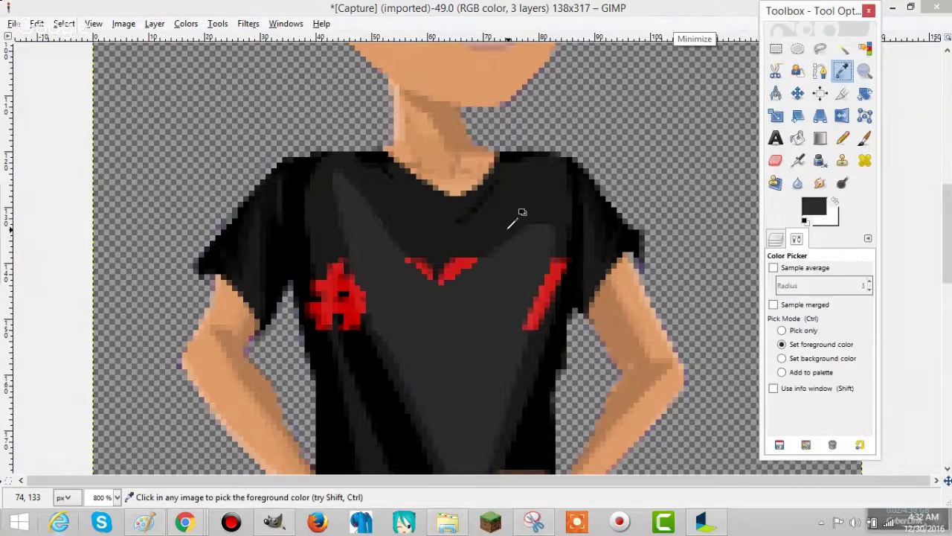
pyautogui.click(515, 213)
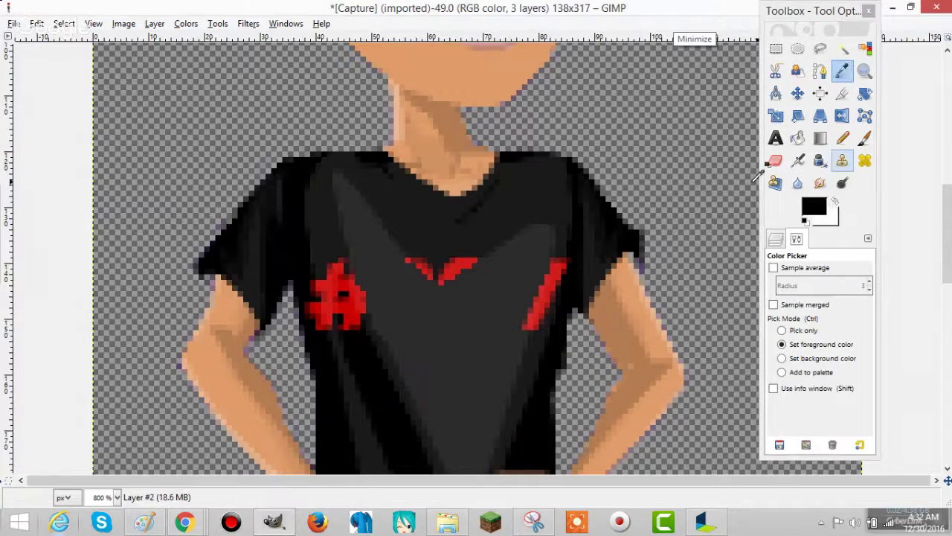
pyautogui.click(778, 239)
pyautogui.click(799, 372)
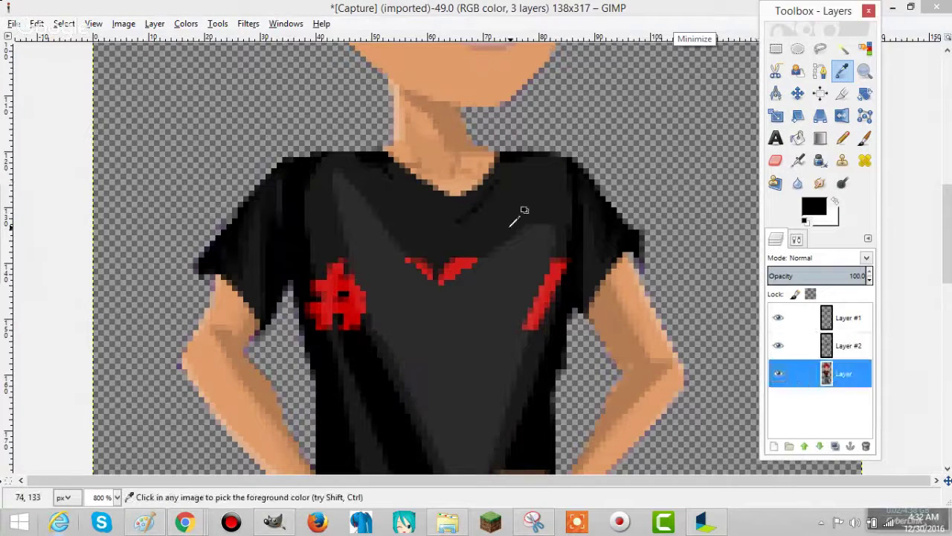
pyautogui.click(580, 187)
pyautogui.click(842, 139)
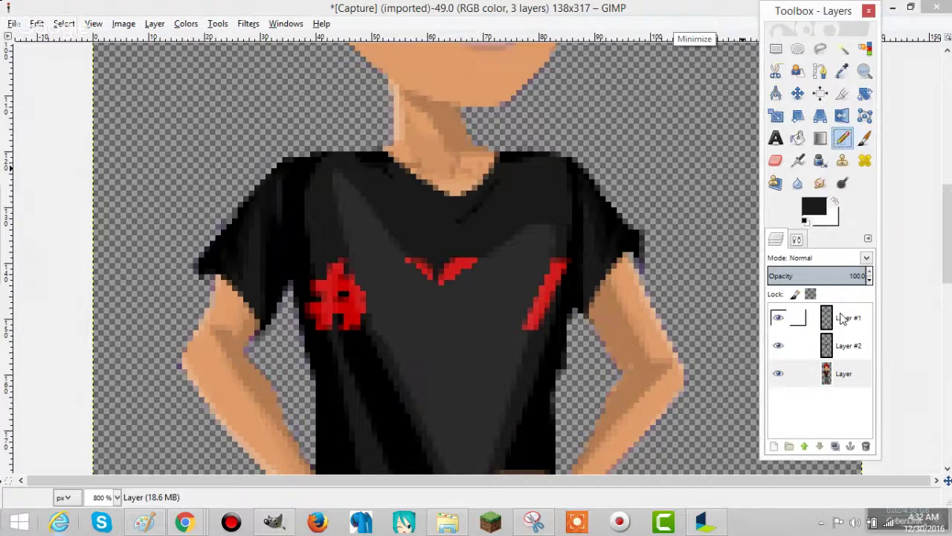
pyautogui.click(774, 344)
# Cover the red remnants at the V-shaped point in the middle of the chest with straight darker grey strokes.
pyautogui.click(462, 252)
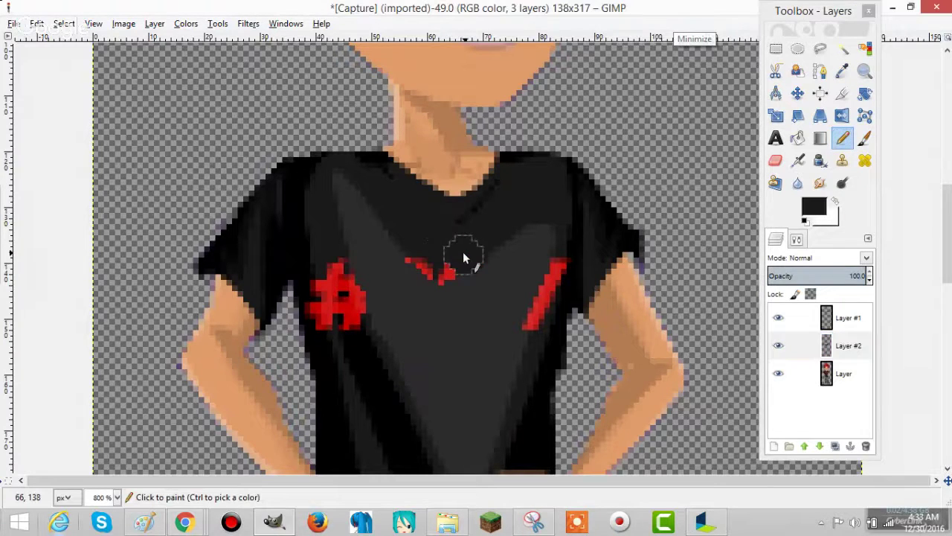
pyautogui.hotkey('ctrl', 'z')
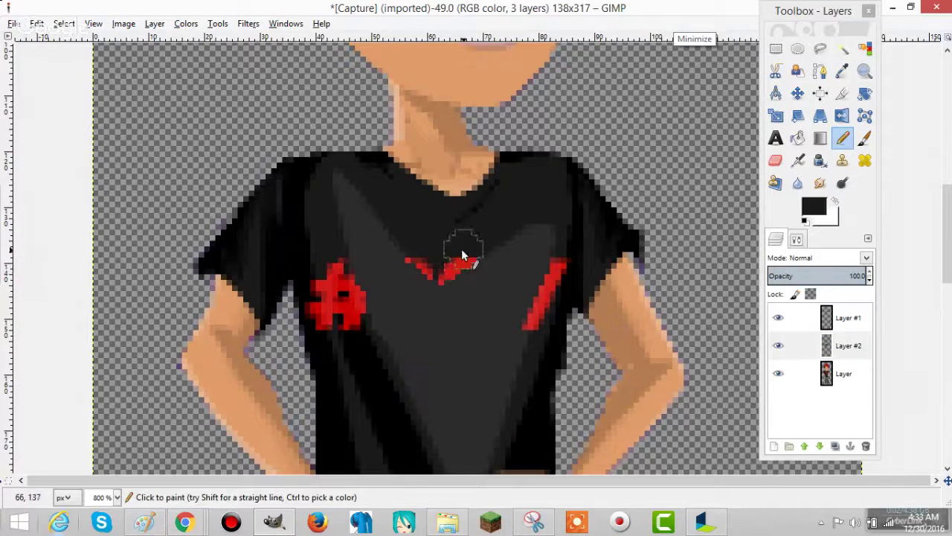
pyautogui.click(462, 255)
pyautogui.keyDown('shift'); pyautogui.click(440, 261); pyautogui.keyUp('shift')
pyautogui.click(441, 268)
pyautogui.keyDown('shift'); pyautogui.click(423, 255); pyautogui.keyUp('shift')
# Paint darker grey over the remaining red of the hash sign on the shirt.
pyautogui.click(330, 261)
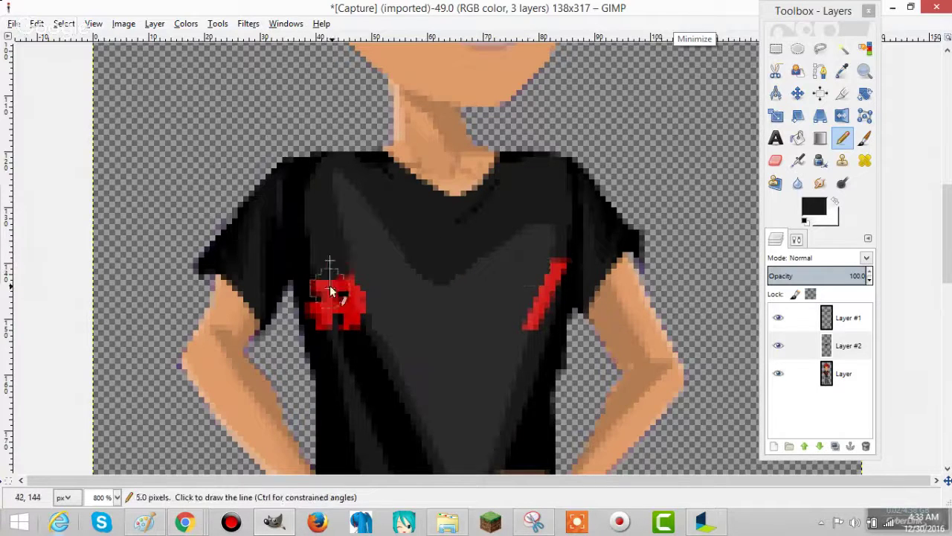
pyautogui.keyDown('shift'); pyautogui.click(335, 289); pyautogui.keyUp('shift')
pyautogui.moveTo(336, 309)
pyautogui.mouseDown()
pyautogui.moveTo(346, 301)
pyautogui.moveTo(328, 306)
pyautogui.mouseUp()
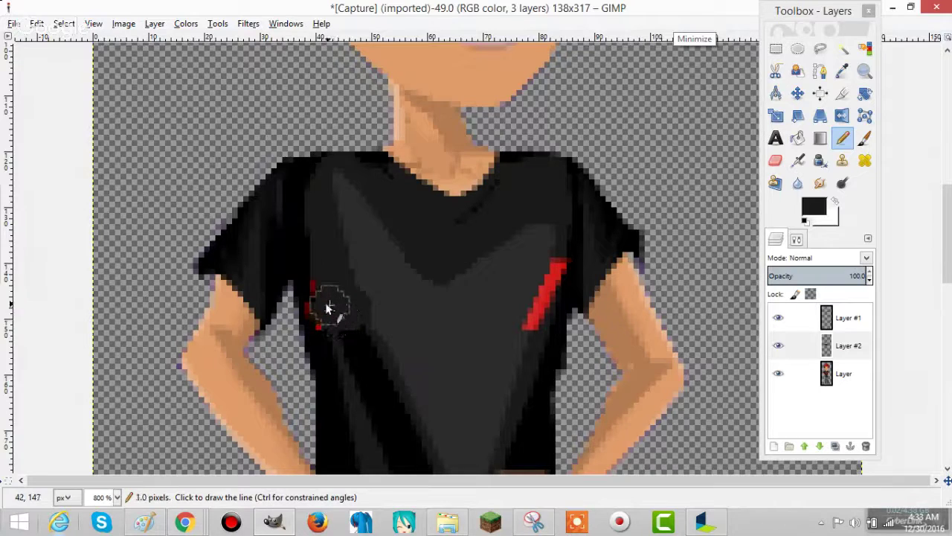
# With a size 3 Pencil and black sampled from the shirt, cover the last hash-sign specks and redraw the black fold there.
pyautogui.click(796, 239)
pyautogui.click(840, 340)
pyautogui.click(840, 340)
pyautogui.click(840, 340)
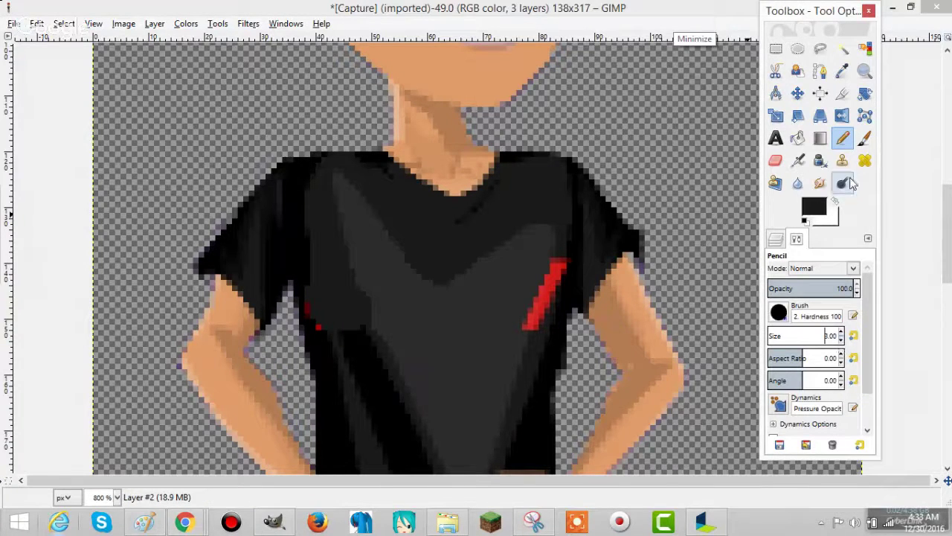
pyautogui.click(841, 71)
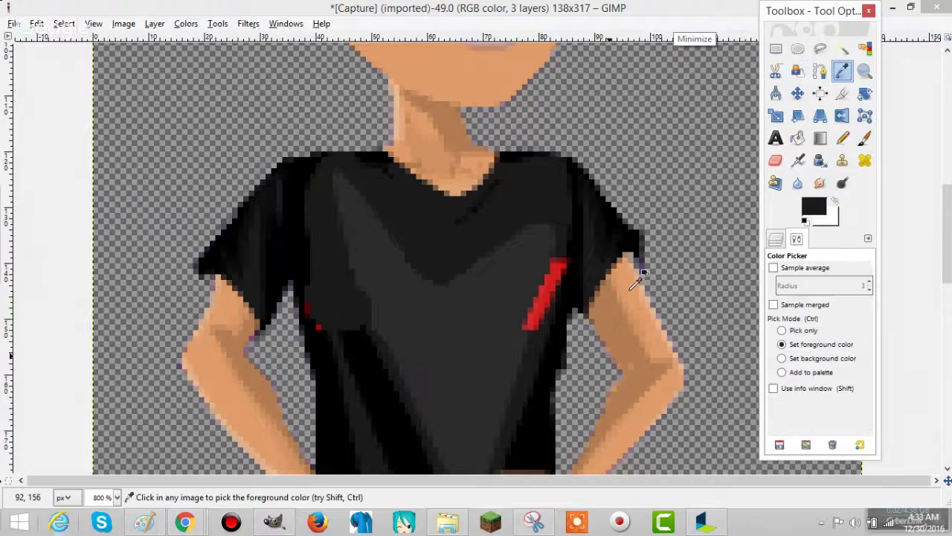
pyautogui.click(560, 346)
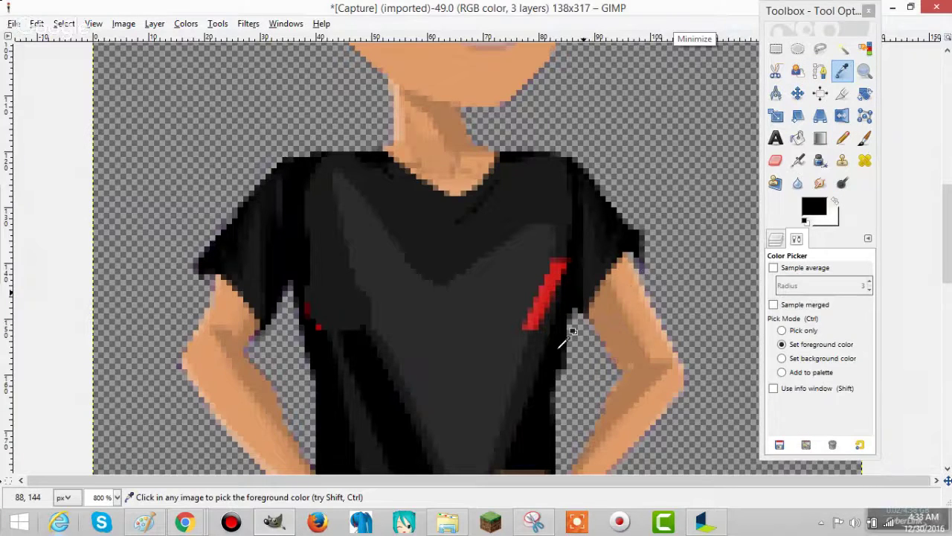
pyautogui.click(843, 139)
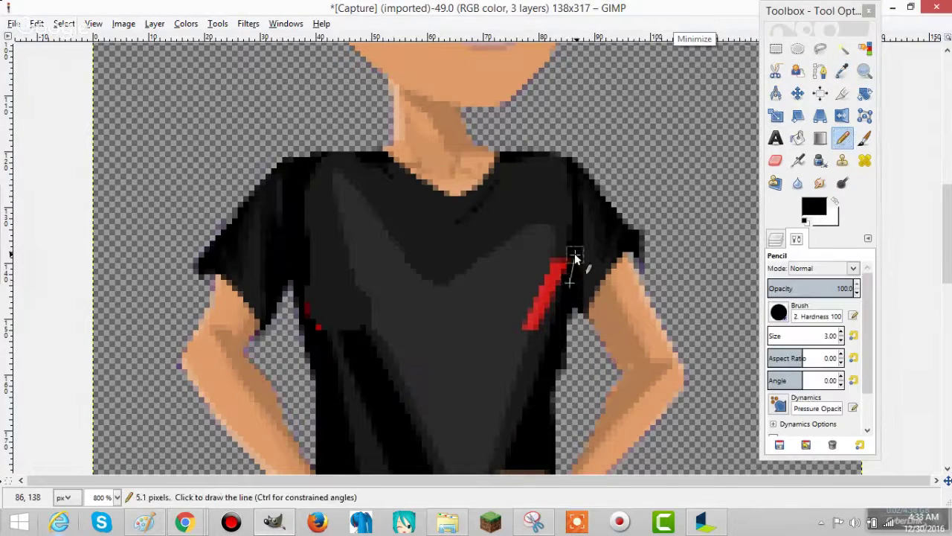
pyautogui.moveTo(306, 308)
pyautogui.mouseDown()
pyautogui.moveTo(318, 327)
pyautogui.moveTo(350, 335)
pyautogui.mouseUp()
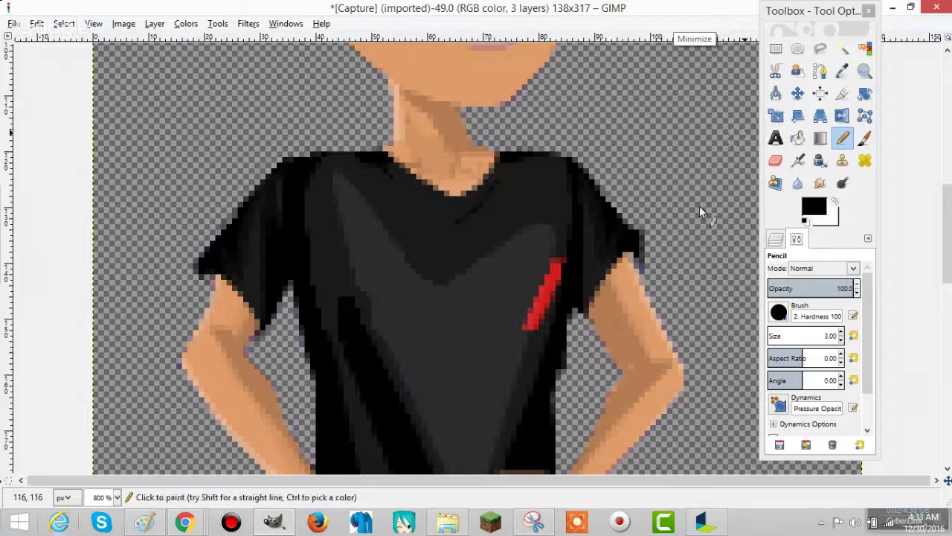
# Sample the darker grey from the base character layer and paint it over the red stripe of the 7 on Layer #2.
pyautogui.click(845, 70)
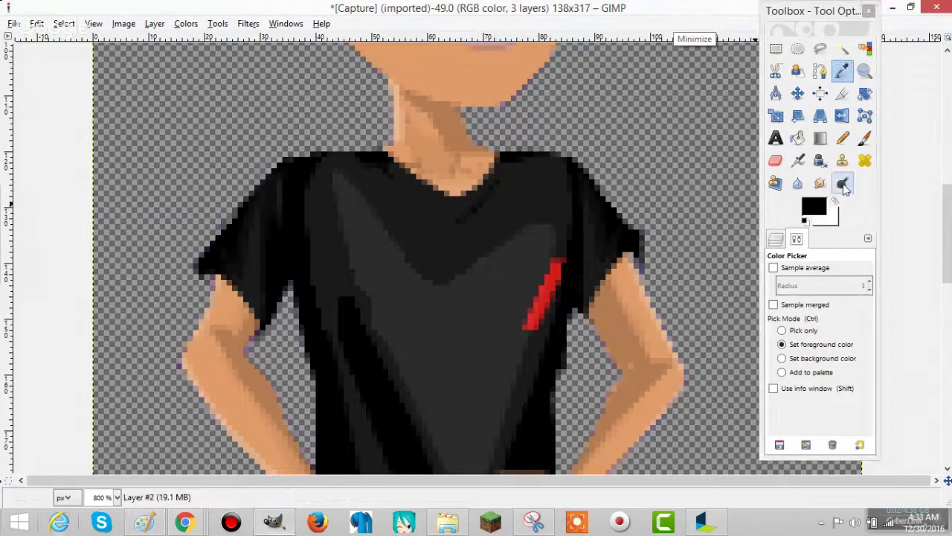
pyautogui.click(844, 141)
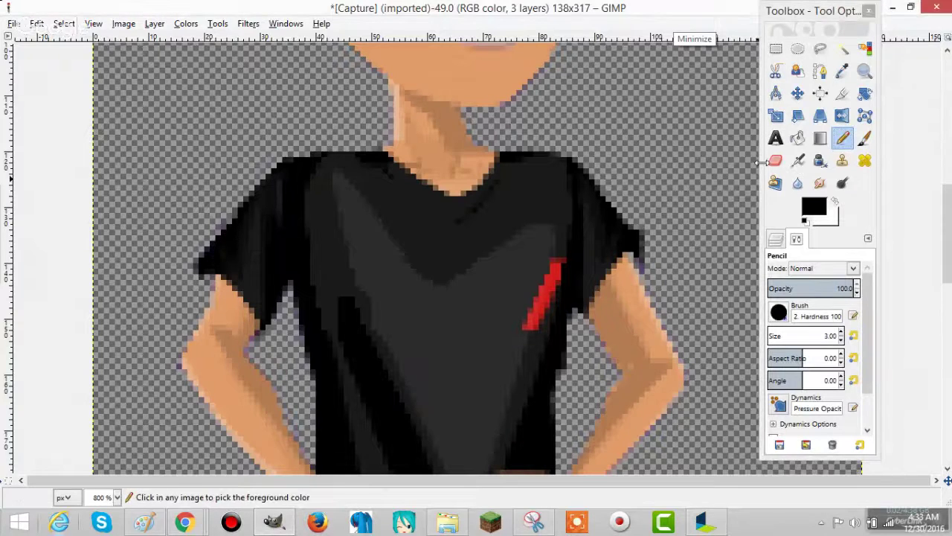
pyautogui.click(842, 70)
pyautogui.click(776, 238)
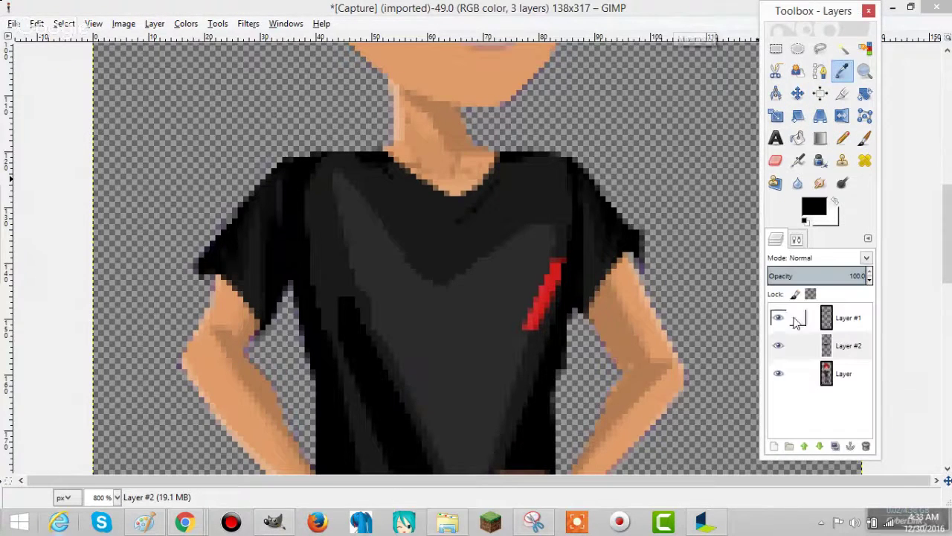
pyautogui.click(845, 374)
pyautogui.click(563, 219)
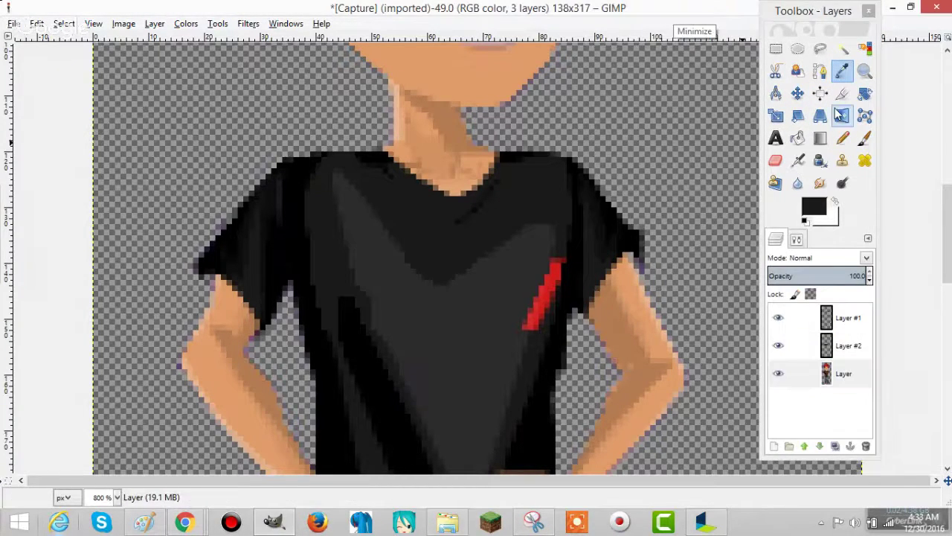
pyautogui.click(848, 345)
pyautogui.click(843, 137)
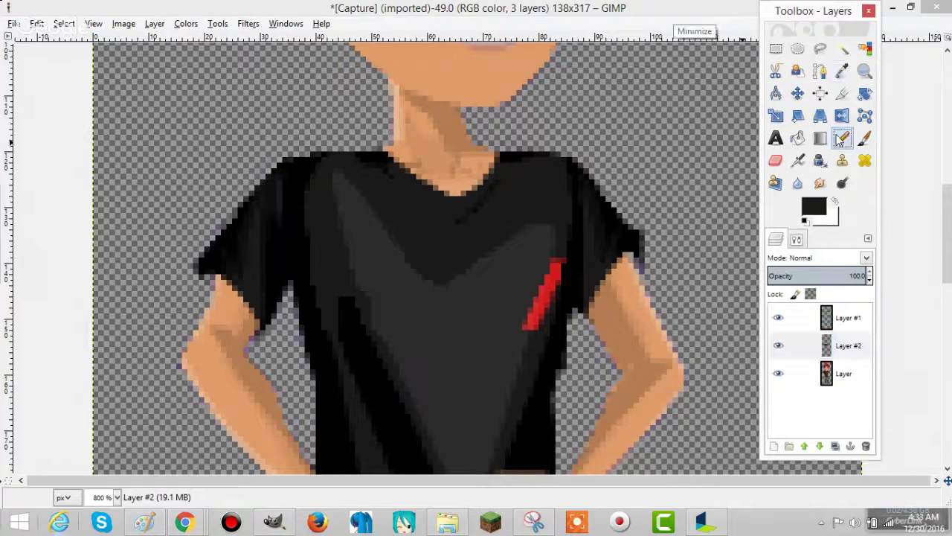
pyautogui.moveTo(557, 260); pyautogui.dragTo(531, 334)
pyautogui.keyDown('shift'); pyautogui.click(551, 288); pyautogui.keyUp('shift')
pyautogui.keyDown('shift'); pyautogui.click(559, 265); pyautogui.keyUp('shift')
# Sample the lighter grey from the base character layer and restore the light panel's edge where the 7 was on Layer #2.
pyautogui.click(841, 70)
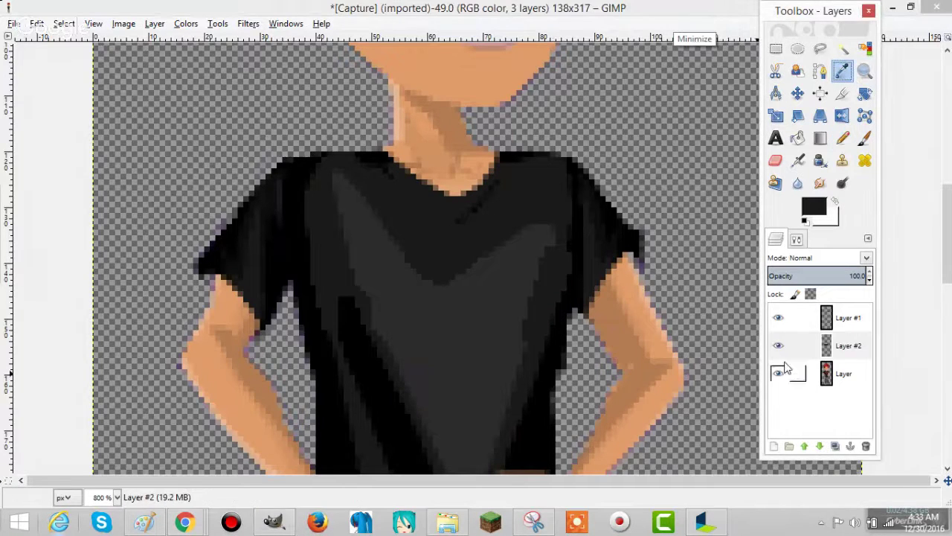
pyautogui.click(807, 380)
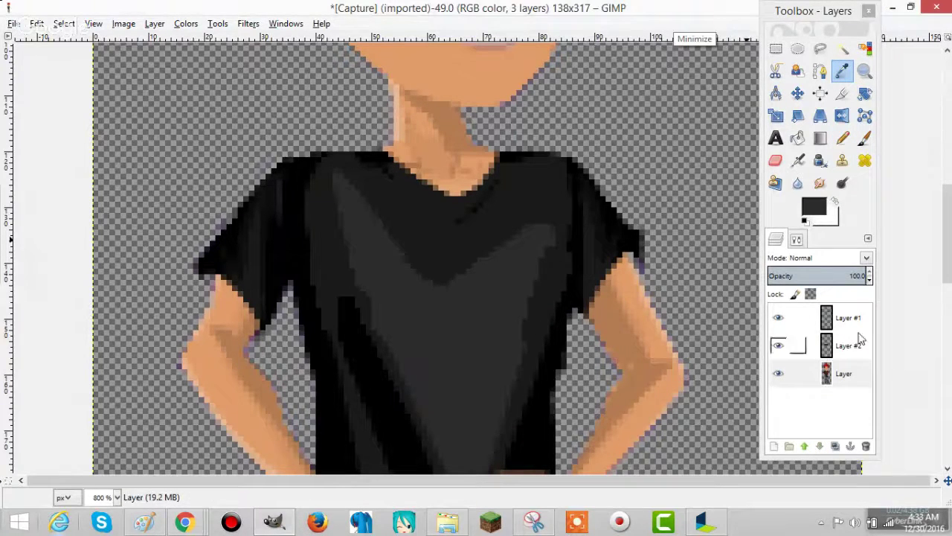
pyautogui.click(839, 345)
pyautogui.click(843, 139)
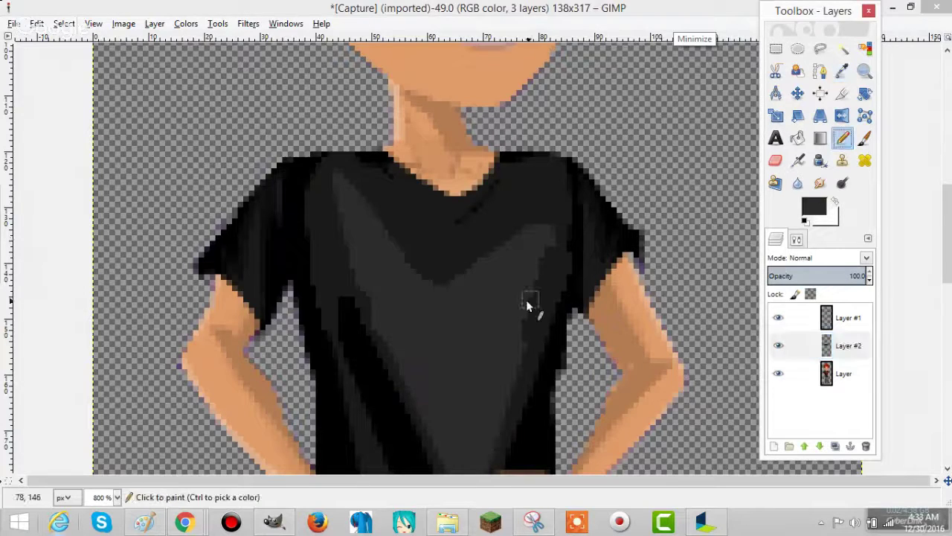
pyautogui.moveTo(543, 259); pyautogui.dragTo(541, 248)
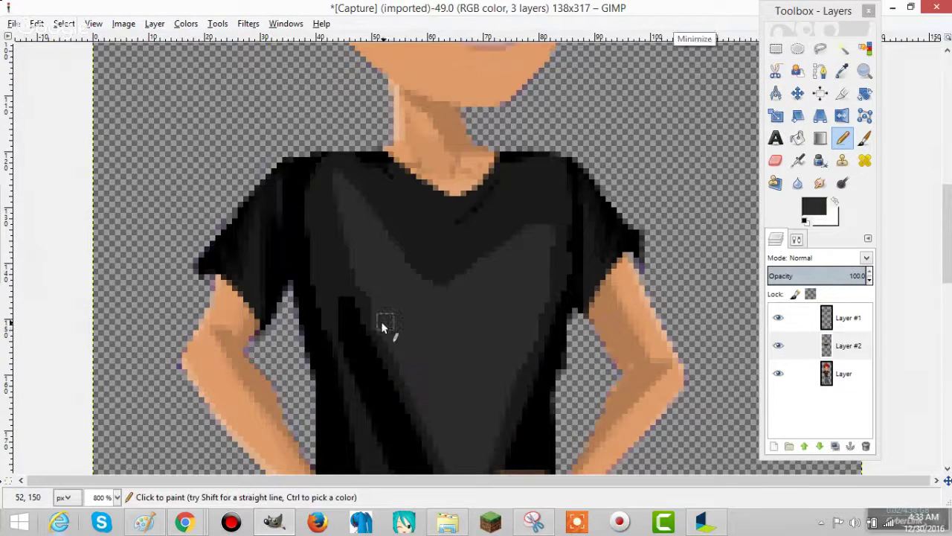
# Extend the lighter grey panel along its outer edge near the sleeve on the shirt front with straight Pencil strokes.
pyautogui.click(335, 187)
pyautogui.keyDown('shift'); pyautogui.click(340, 238); pyautogui.keyUp('shift')
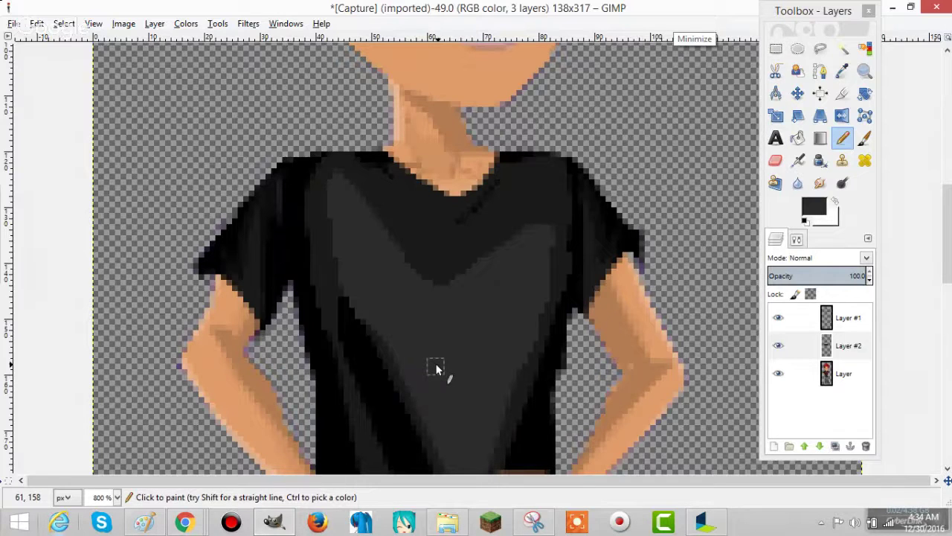
pyautogui.scroll(-3, 435, 369)
pyautogui.scroll(5, 436, 314)
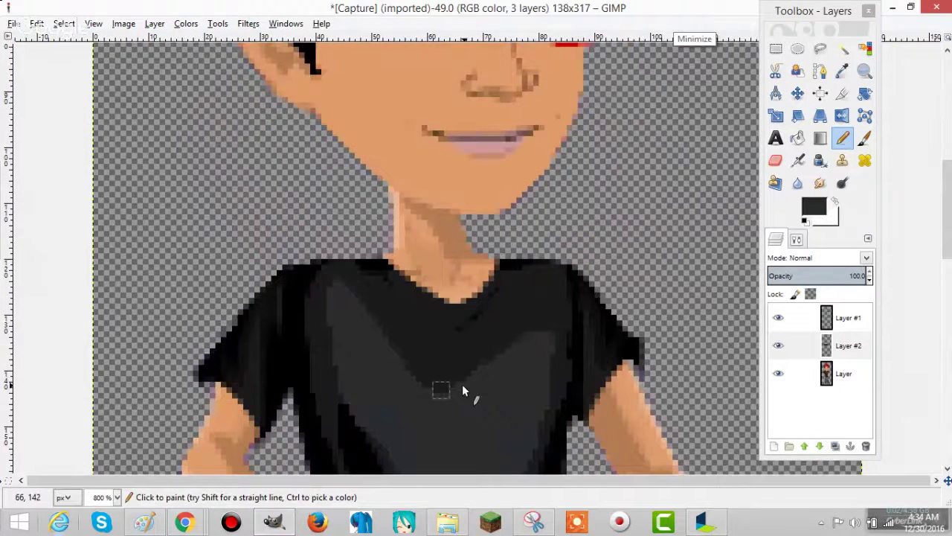
pyautogui.scroll(3, 462, 384)
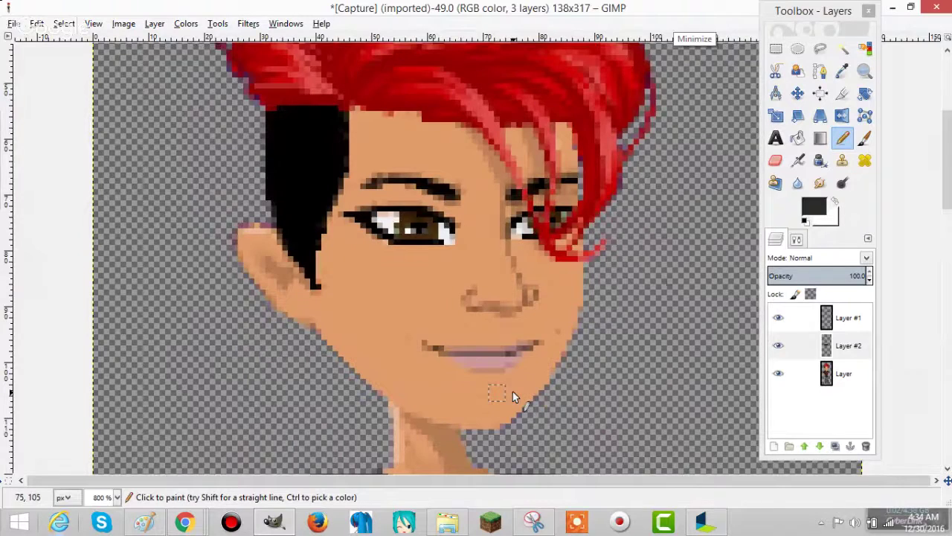
pyautogui.scroll(-7, 512, 392)
# Import 1bc946ddbfd51ce86086949ab3d71f92.png, the red M logo with the pink moustache, as a new layer.
pyautogui.click(12, 23)
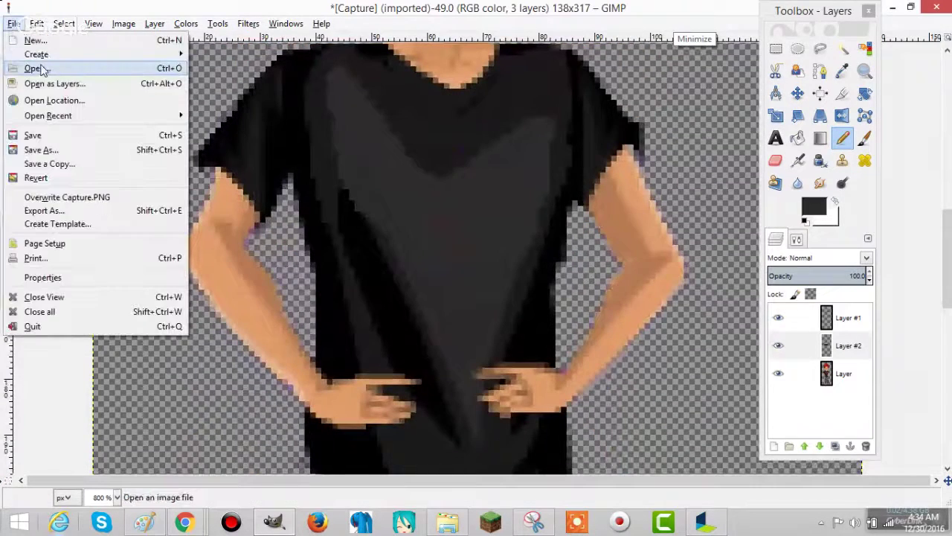
pyautogui.click(45, 83)
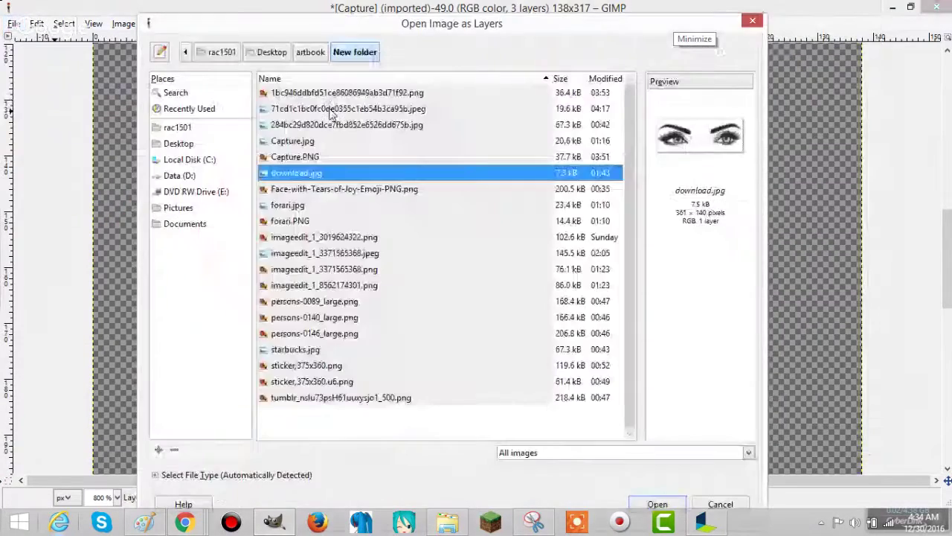
pyautogui.click(325, 190)
pyautogui.click(294, 141)
pyautogui.click(292, 110)
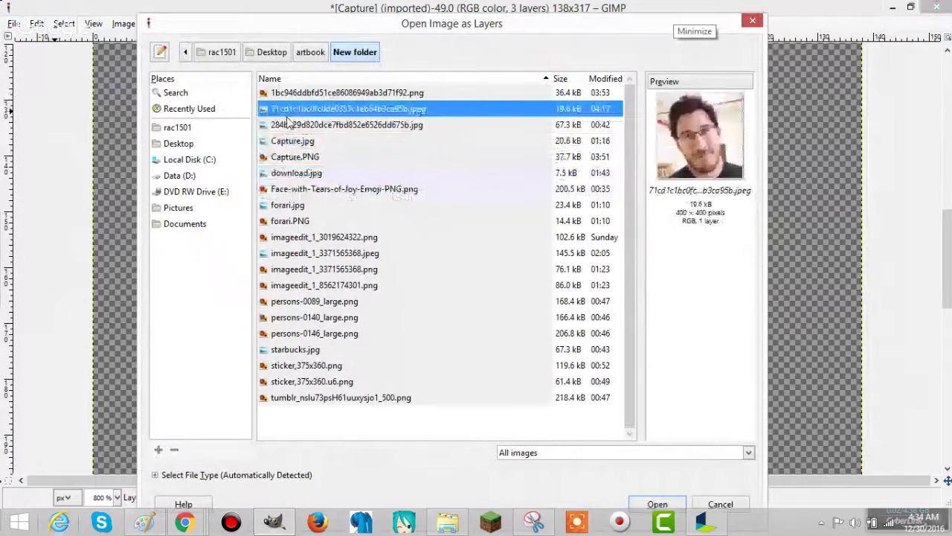
pyautogui.click(290, 125)
pyautogui.click(297, 93)
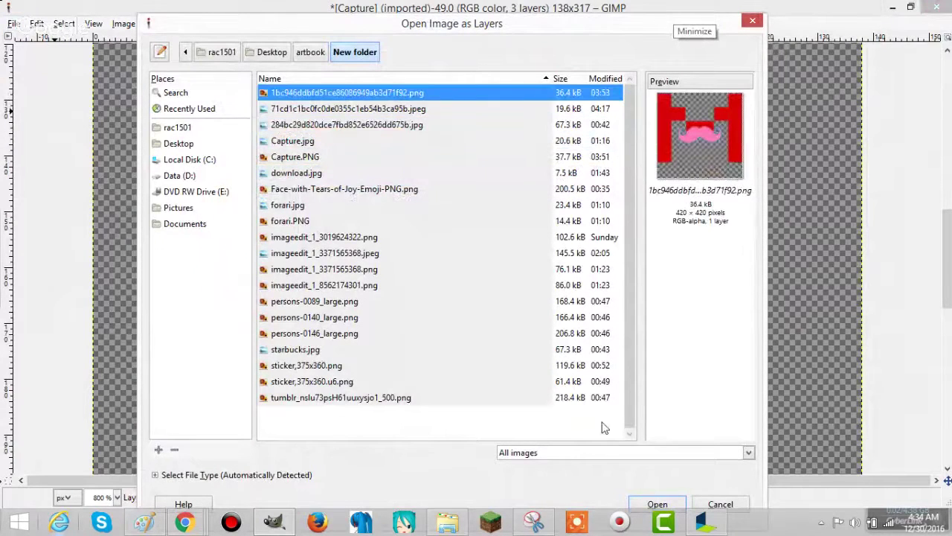
pyautogui.click(657, 504)
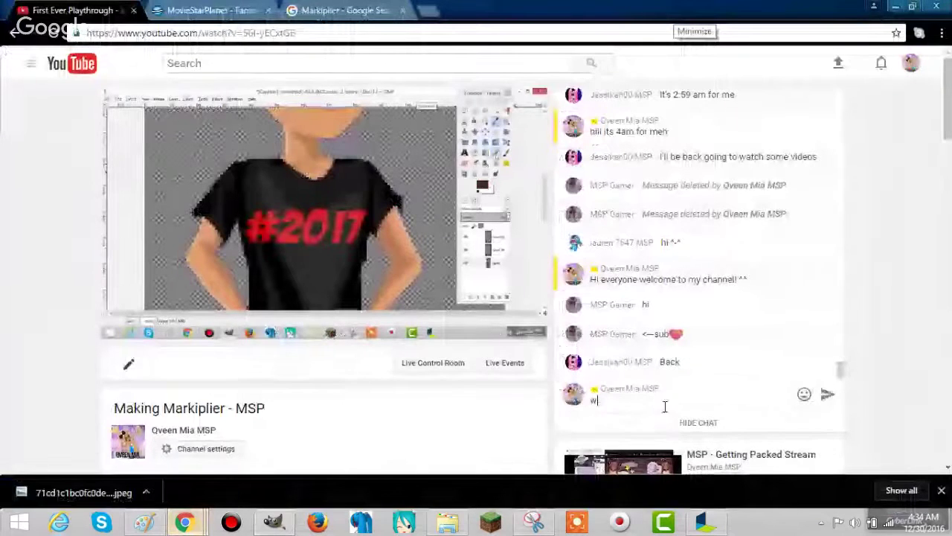
# Reply "wb" in the stream chat and delete the viewer's "<---sub" message.
pyautogui.write('b')
pyautogui.press('Return')
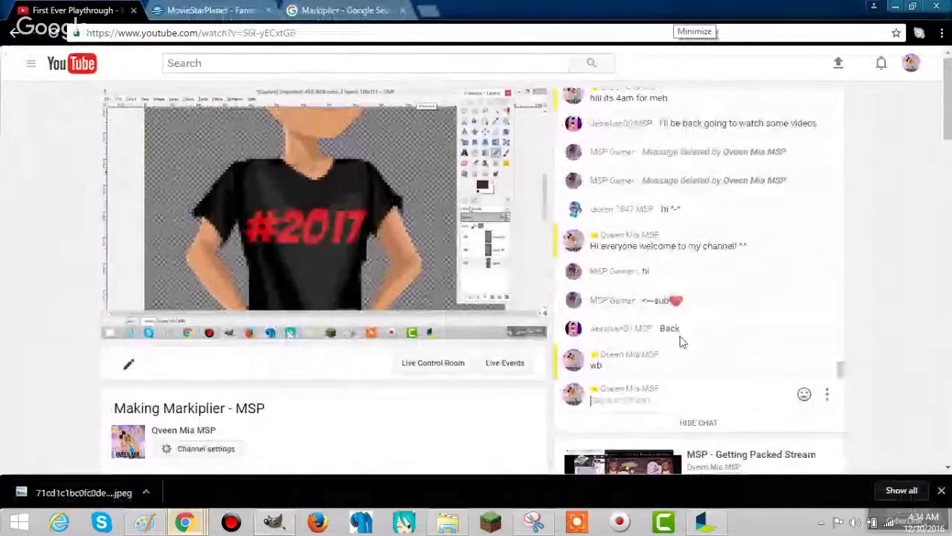
pyautogui.click(828, 298)
pyautogui.click(808, 328)
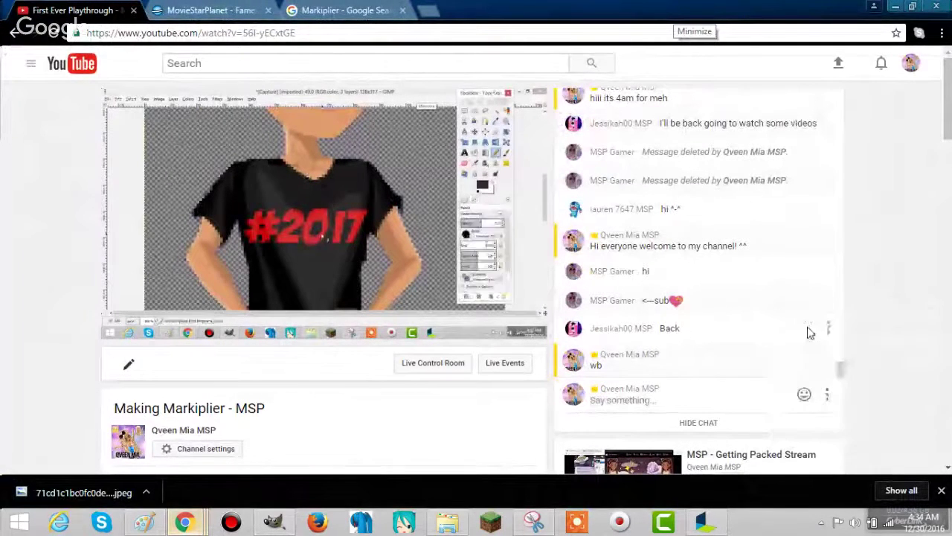
pyautogui.scroll(-1, 748, 319)
pyautogui.scroll(-2, 748, 320)
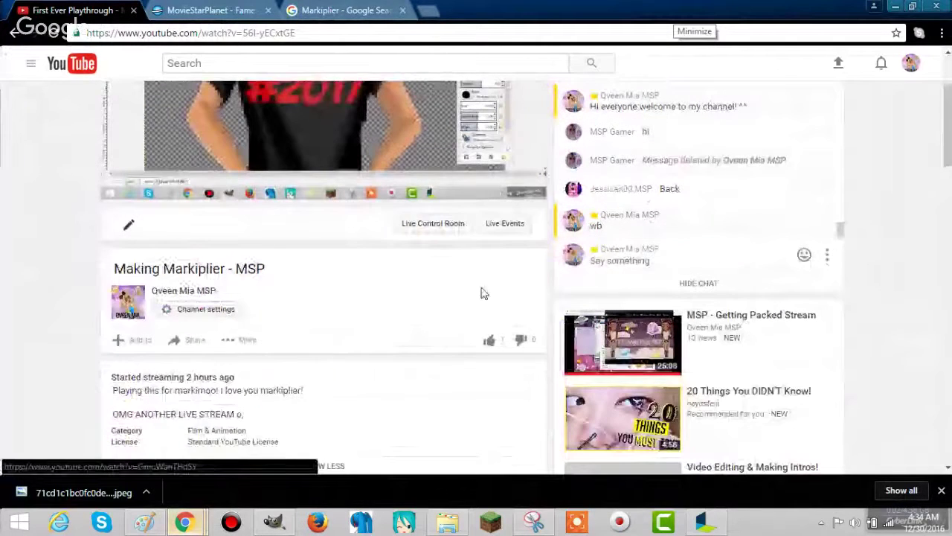
# Send the chat message "Stop telling people to subscribe to you on my broadcast please. -.-".
pyautogui.scroll(1, 520, 312)
pyautogui.click(642, 332)
pyautogui.write('Stop')
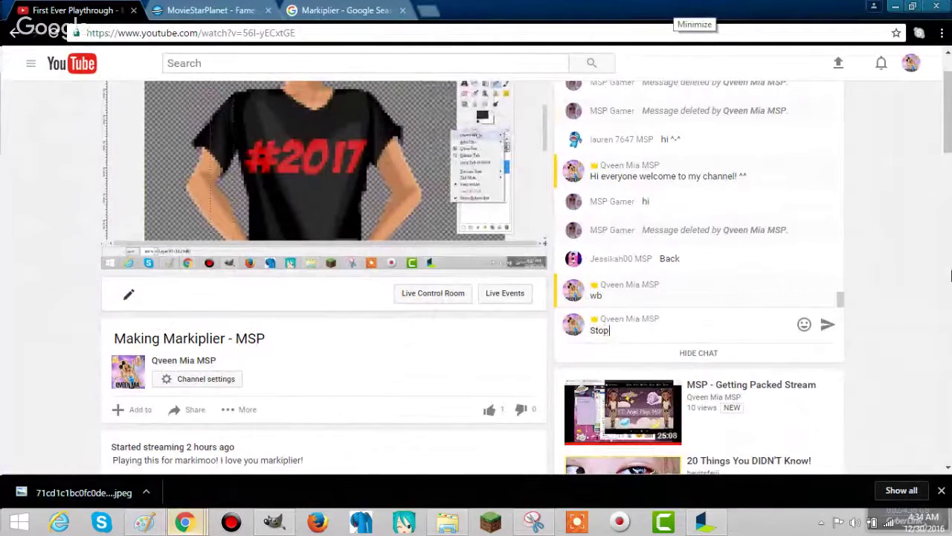
pyautogui.write(' telling people to subscribe')
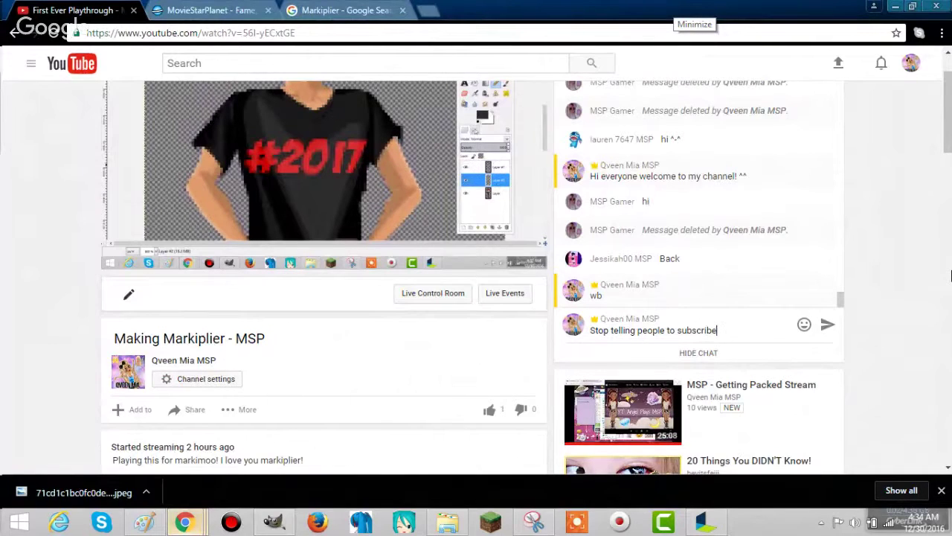
pyautogui.write(' yo')
pyautogui.write('to you')
pyautogui.write(' on my br')
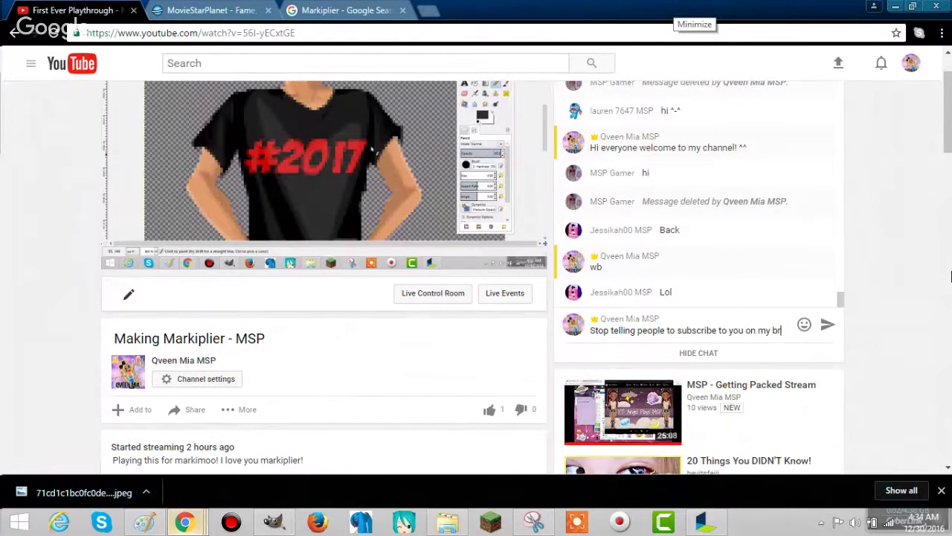
pyautogui.write('oadcast please. -.-')
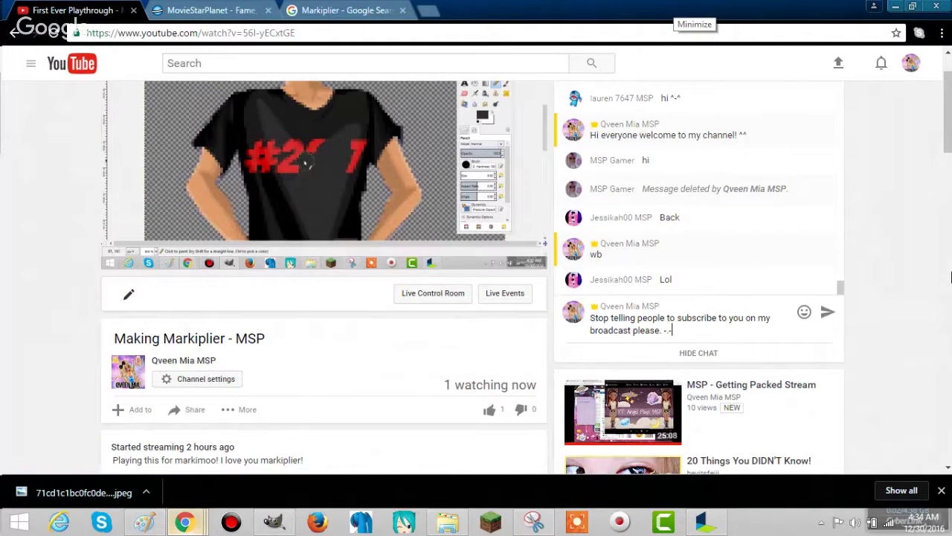
pyautogui.press('Return')
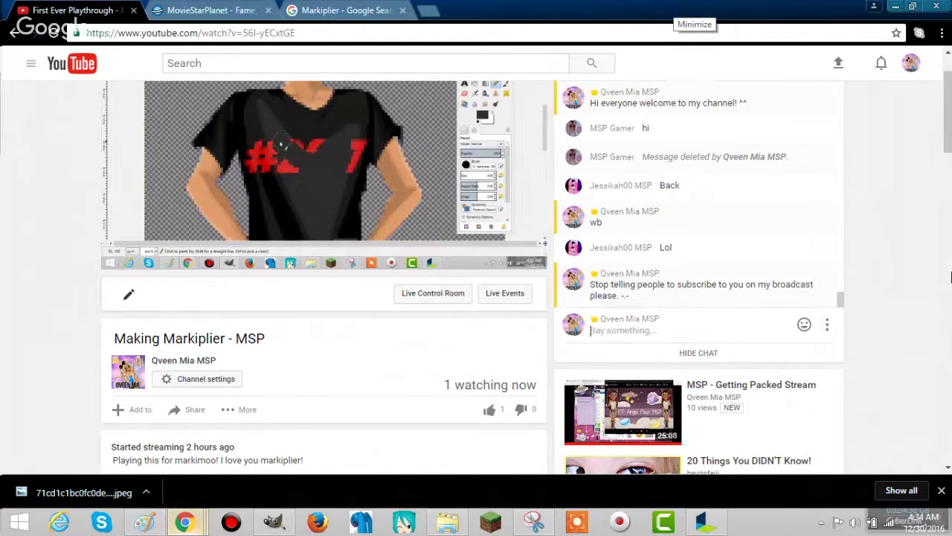
pyautogui.write('but y')
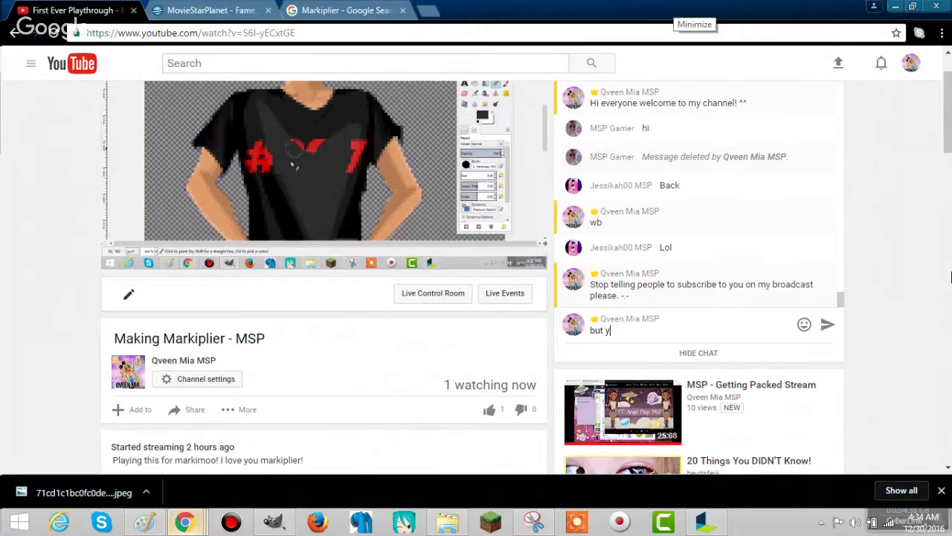
pyautogui.press('BackSpace')
pyautogui.press('BackSpace')
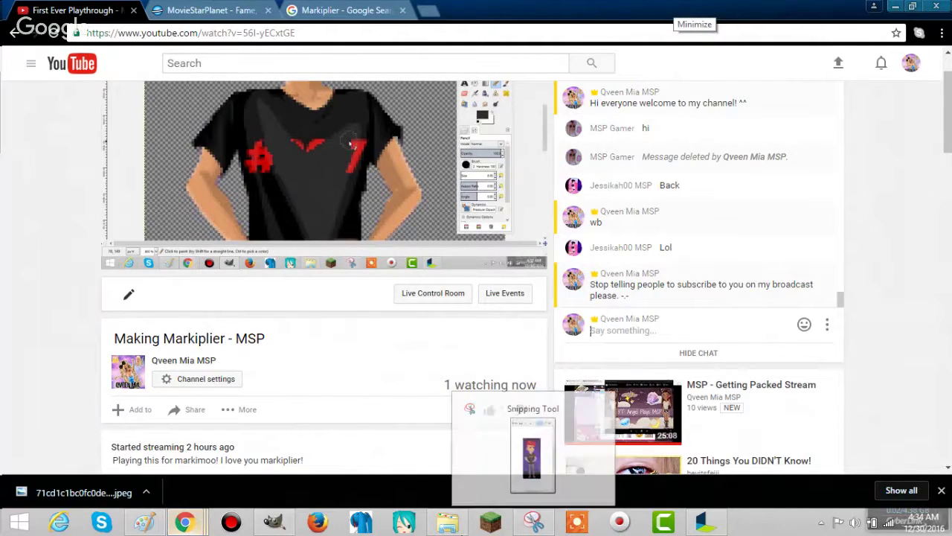
# Switch to GIMP and scale down the imported M logo layer a first time.
pyautogui.click(269, 521)
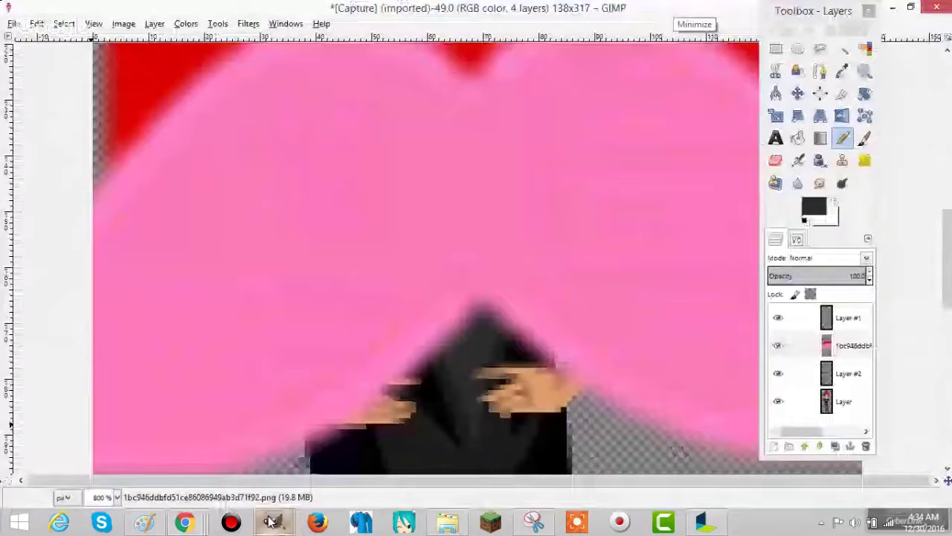
pyautogui.scroll(2, 528, 263)
pyautogui.click(776, 117)
pyautogui.click(776, 117)
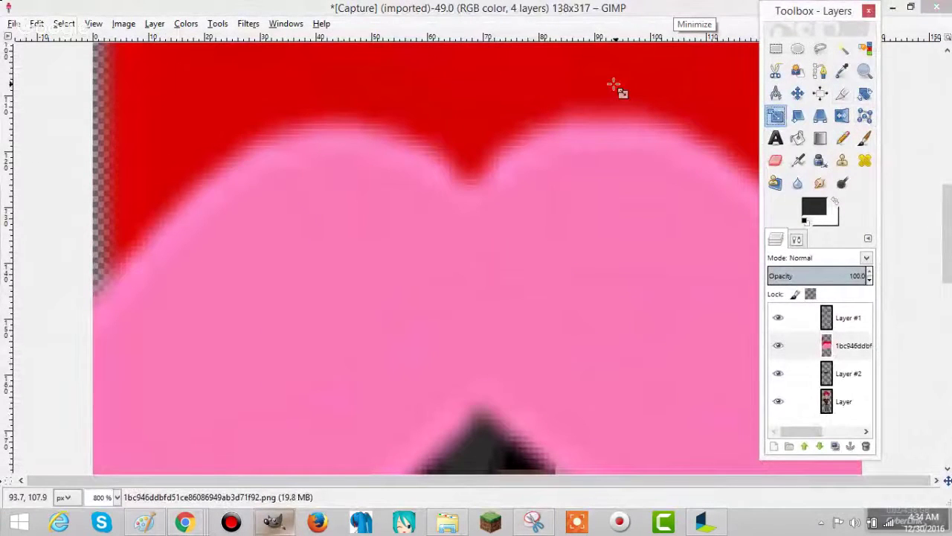
pyautogui.click(631, 89)
pyautogui.moveTo(846, 91); pyautogui.dragTo(596, 342)
pyautogui.click(168, 169)
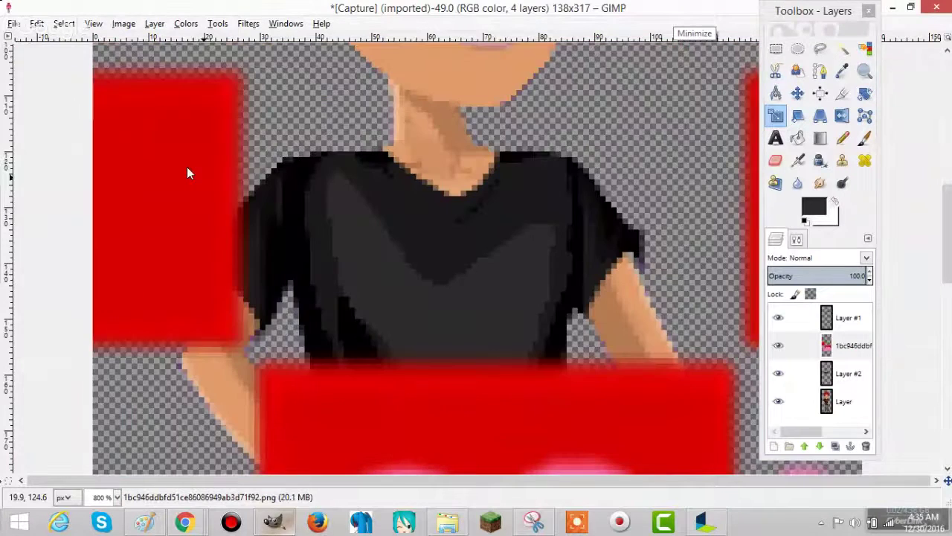
# Scale the M logo layer down further at 100% zoom until it is roughly as wide as the shirt.
pyautogui.click(93, 23)
pyautogui.moveTo(169, 69)
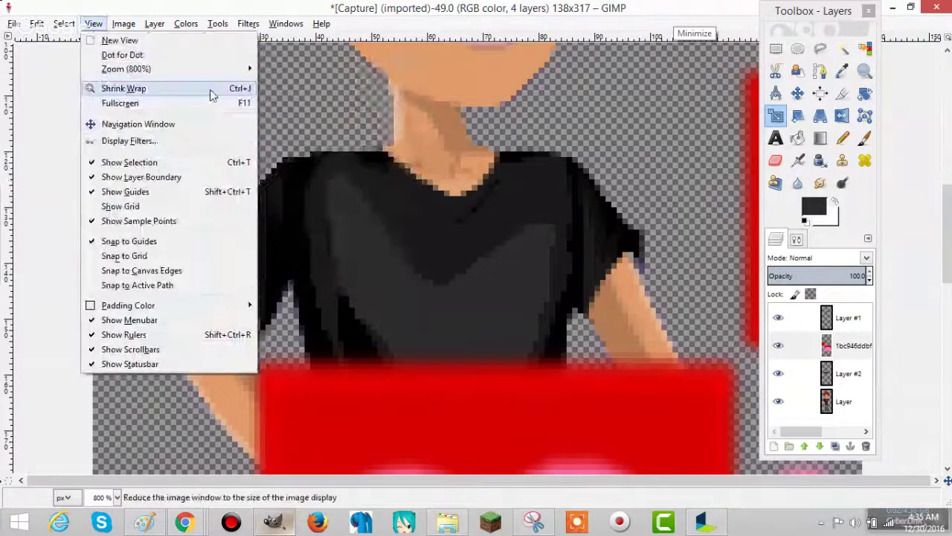
pyautogui.click(298, 205)
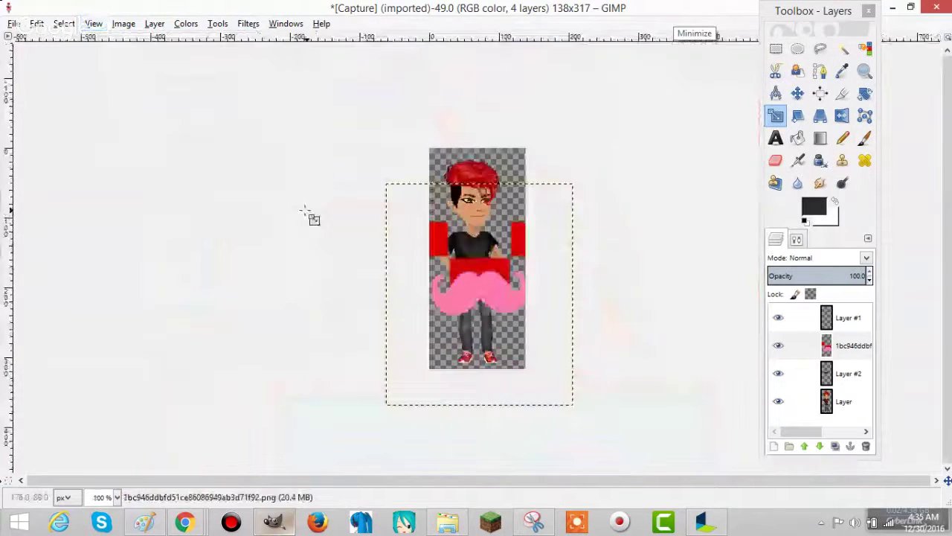
pyautogui.click(556, 398)
pyautogui.moveTo(557, 398); pyautogui.dragTo(435, 247)
pyautogui.click(191, 171)
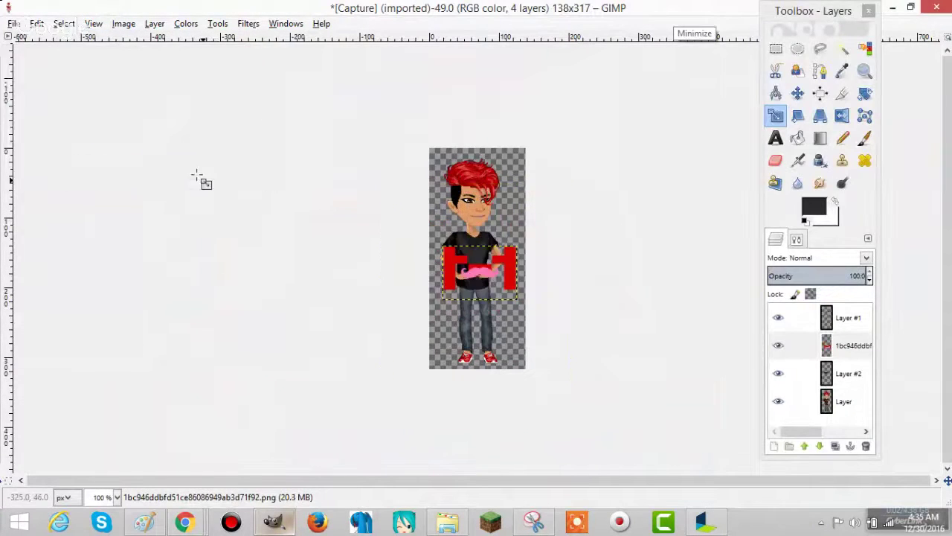
pyautogui.click(483, 275)
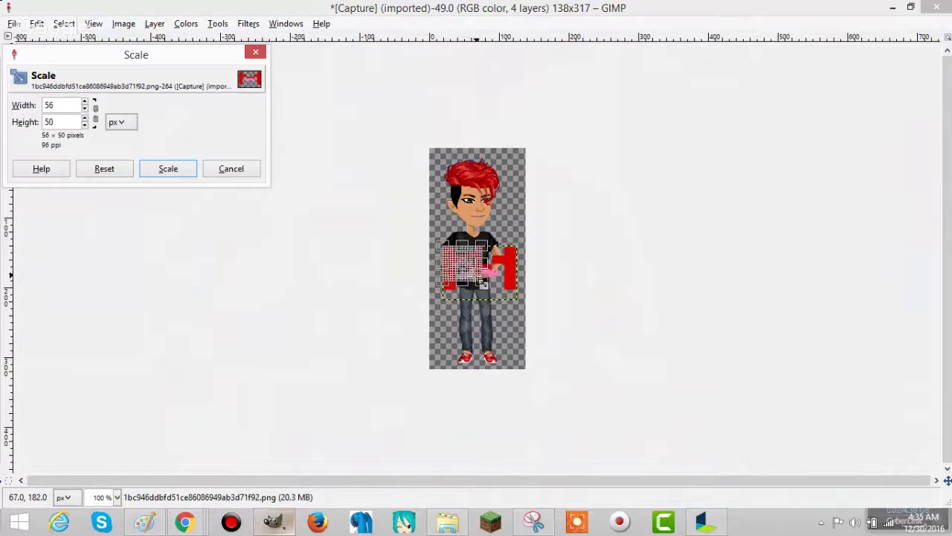
pyautogui.click(168, 168)
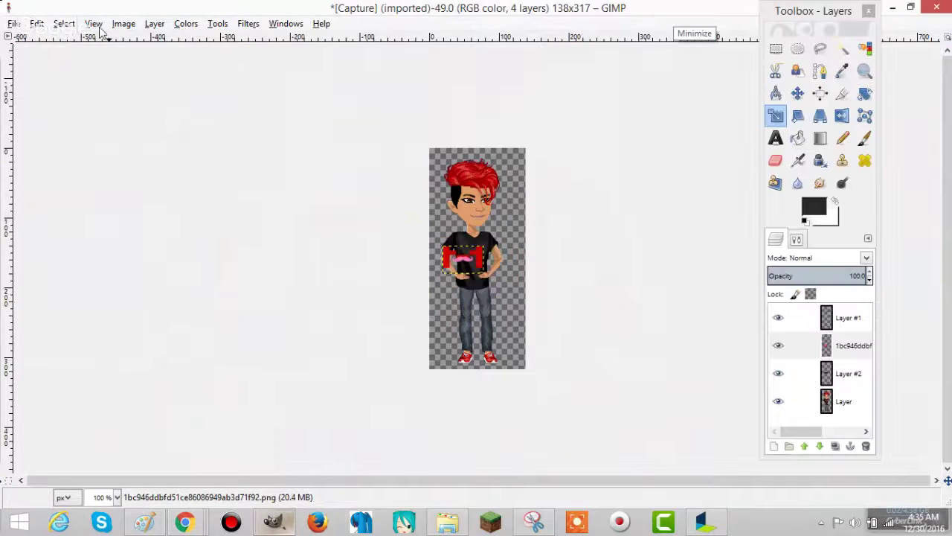
# Shrink the M logo layer to fit within the shirt front, first to 42 × 26 px and again to about 34 × 27 px.
pyautogui.click(93, 24)
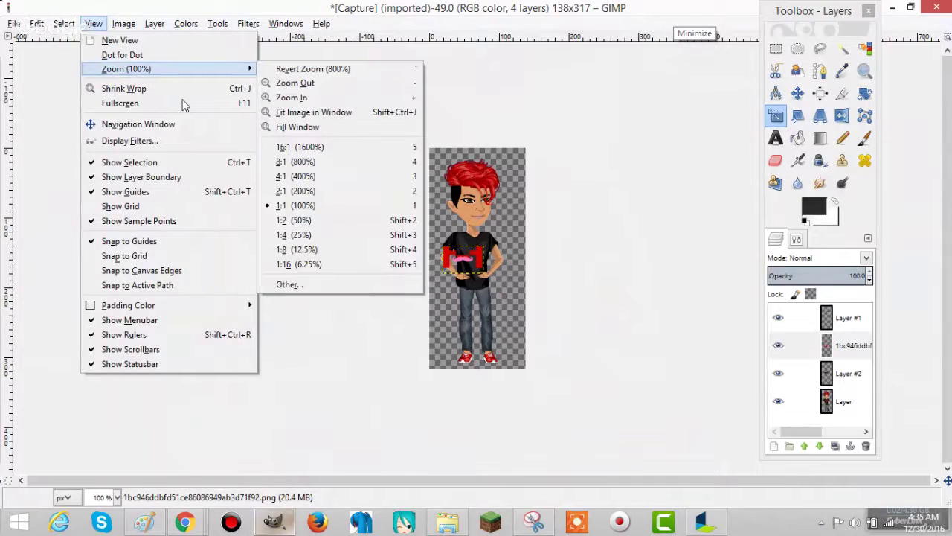
pyautogui.click(294, 162)
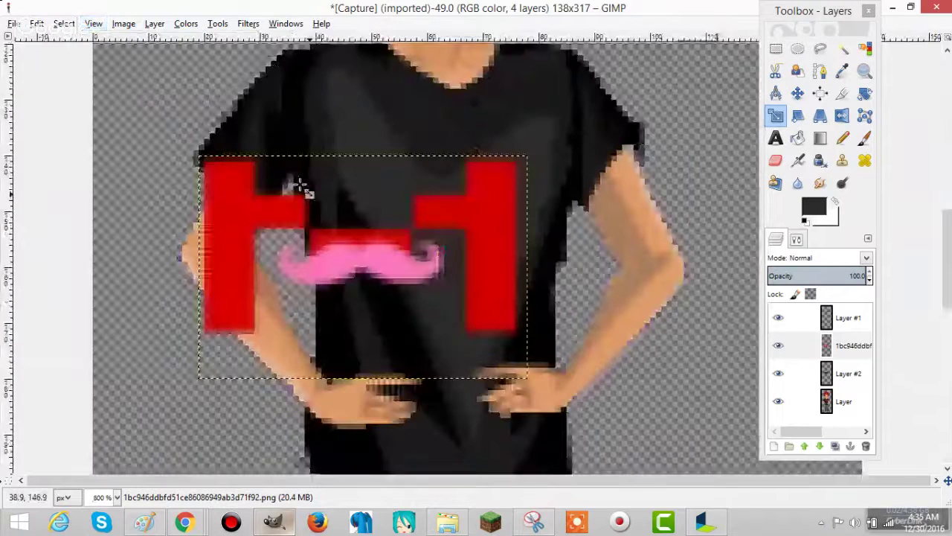
pyautogui.moveTo(227, 330); pyautogui.dragTo(323, 250)
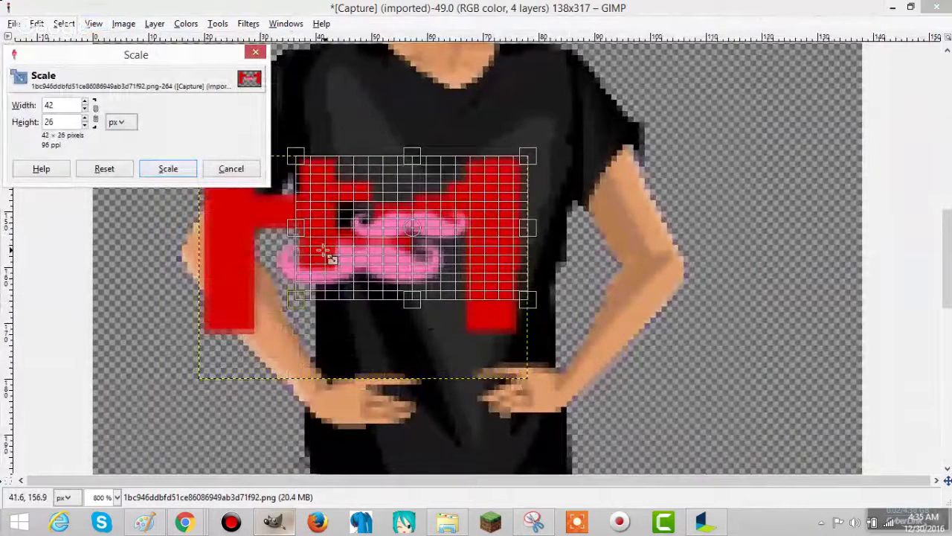
pyautogui.click(167, 168)
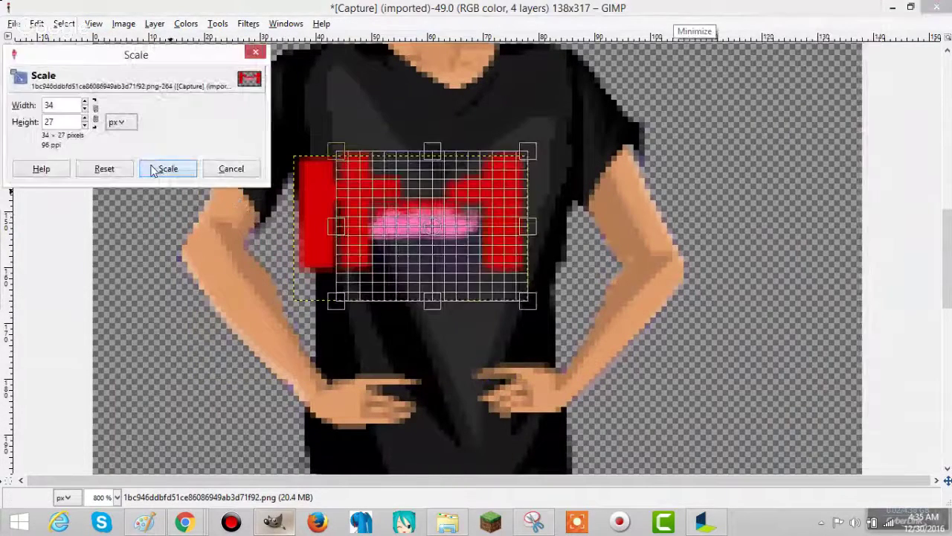
pyautogui.click(154, 170)
pyautogui.moveTo(360, 225); pyautogui.dragTo(368, 225)
pyautogui.press('Return')
# Move the M logo up to the centre of the shirt's chest and make the base character layer active.
pyautogui.click(794, 92)
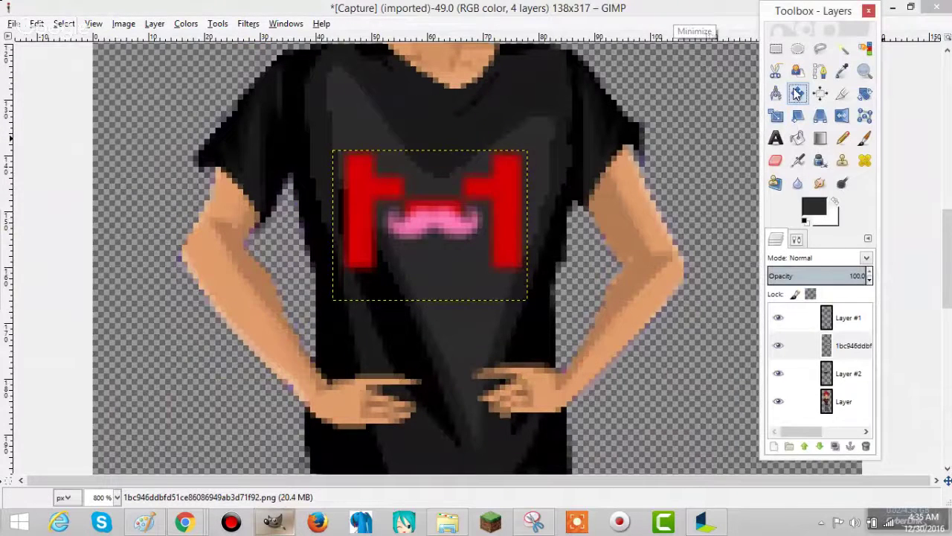
pyautogui.moveTo(481, 222); pyautogui.dragTo(520, 185)
pyautogui.click(93, 23)
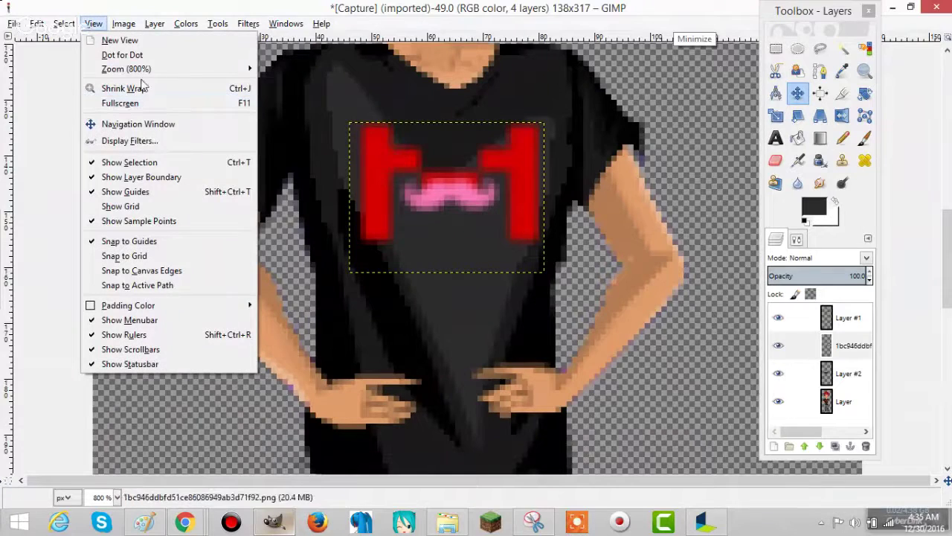
pyautogui.click(298, 207)
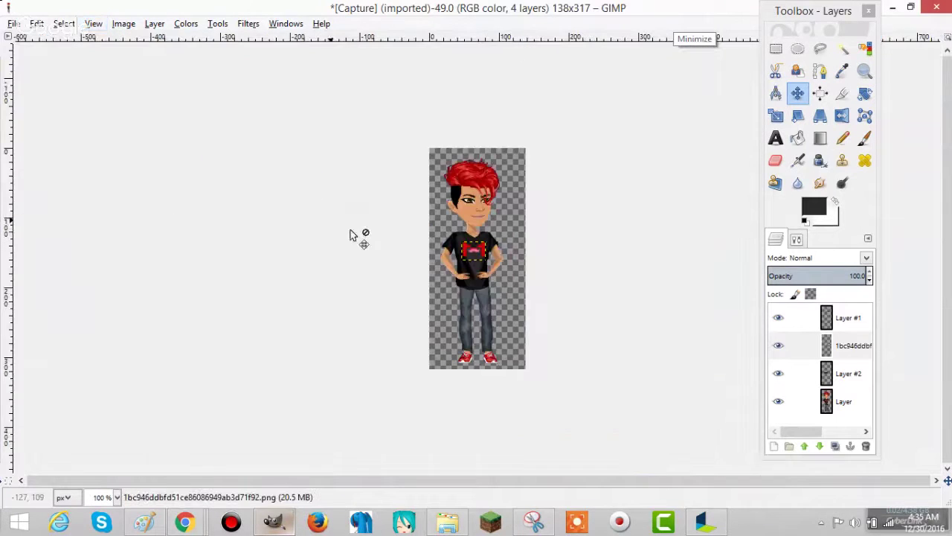
pyautogui.click(800, 401)
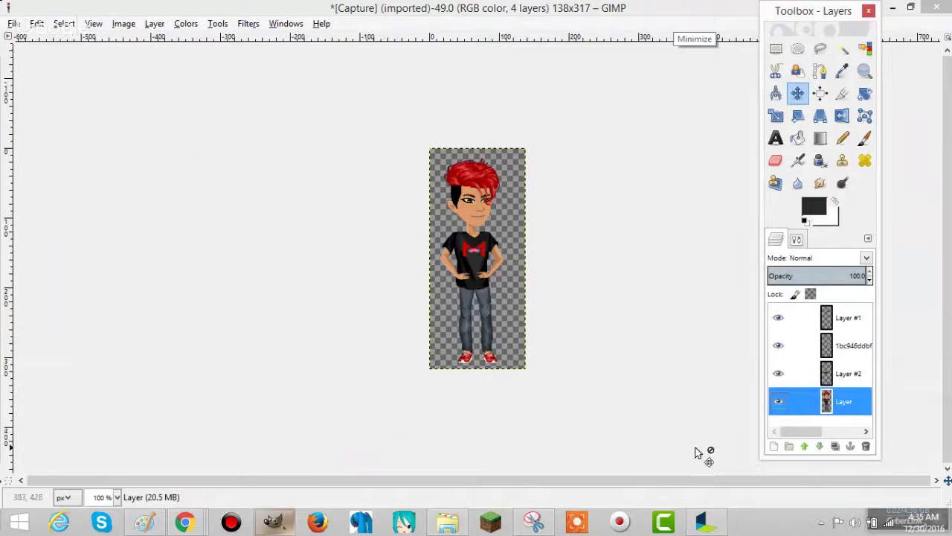
# Switch to the YouTube stream page in Chrome and send "huh?" in the live chat.
pyautogui.click(143, 523)
pyautogui.moveTo(184, 520)
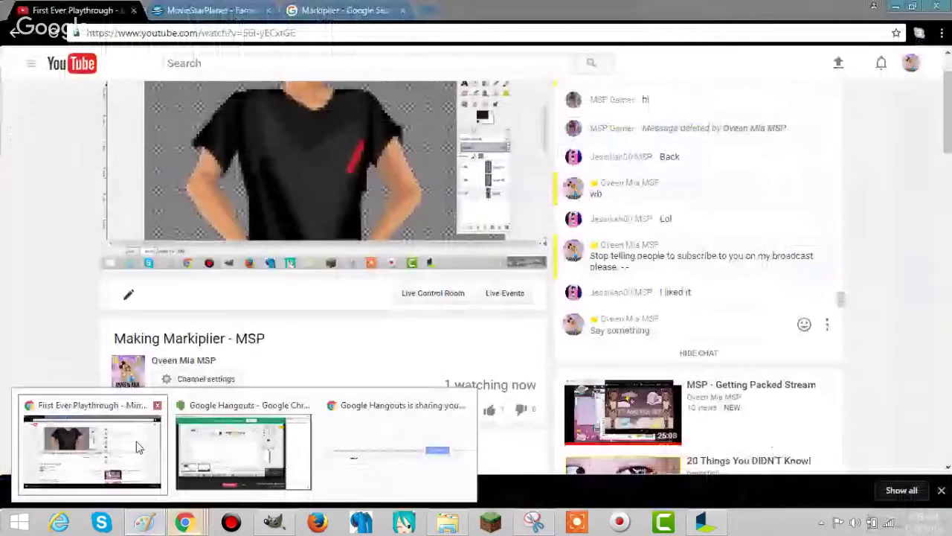
pyautogui.click(137, 446)
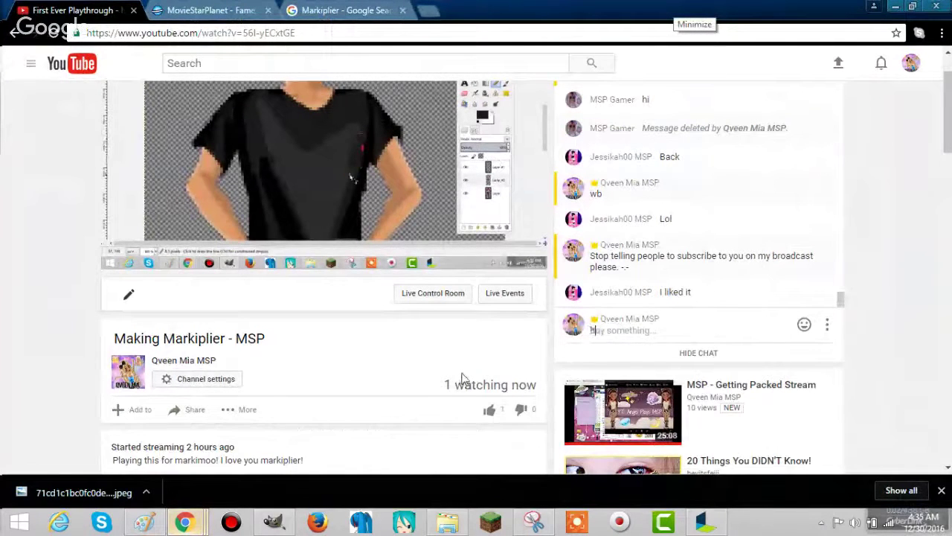
pyautogui.write('huh?')
pyautogui.press('Return')
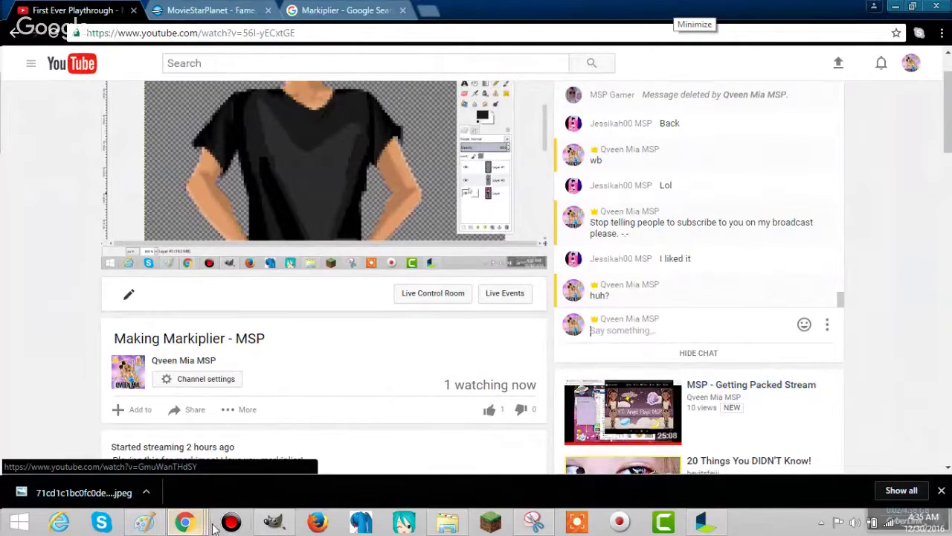
# Switch to GIMP and, at 1600% zoom on the face, sample the cheek's skin tone as the foreground colour.
pyautogui.click(274, 521)
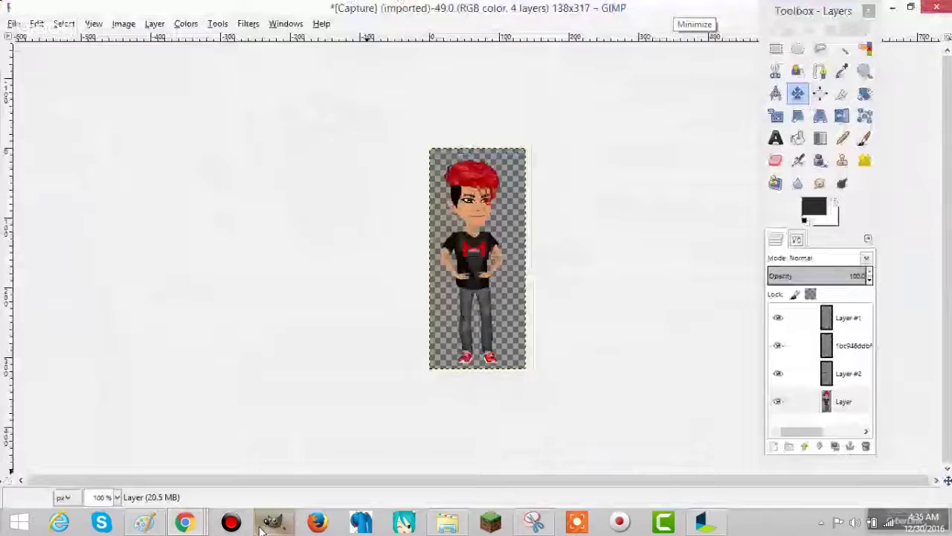
pyautogui.click(94, 25)
pyautogui.moveTo(149, 69)
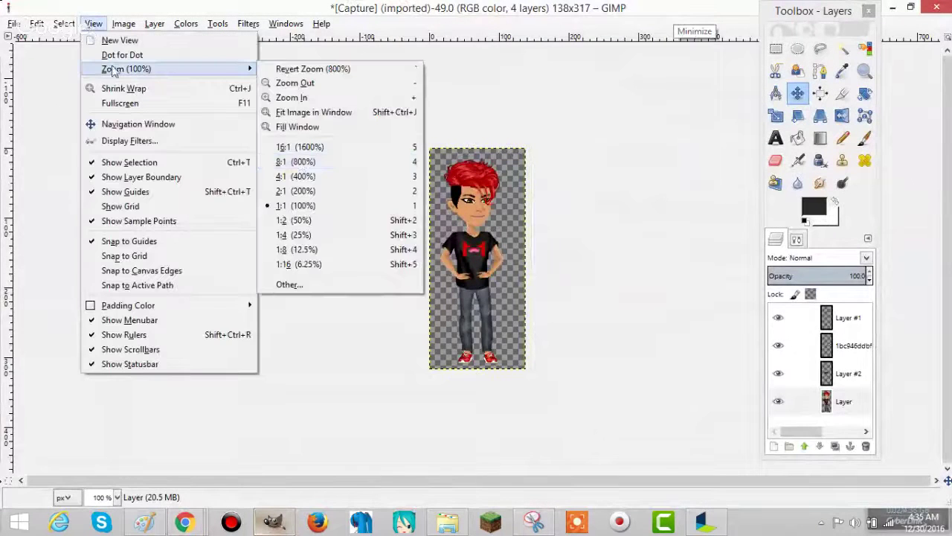
pyautogui.click(311, 179)
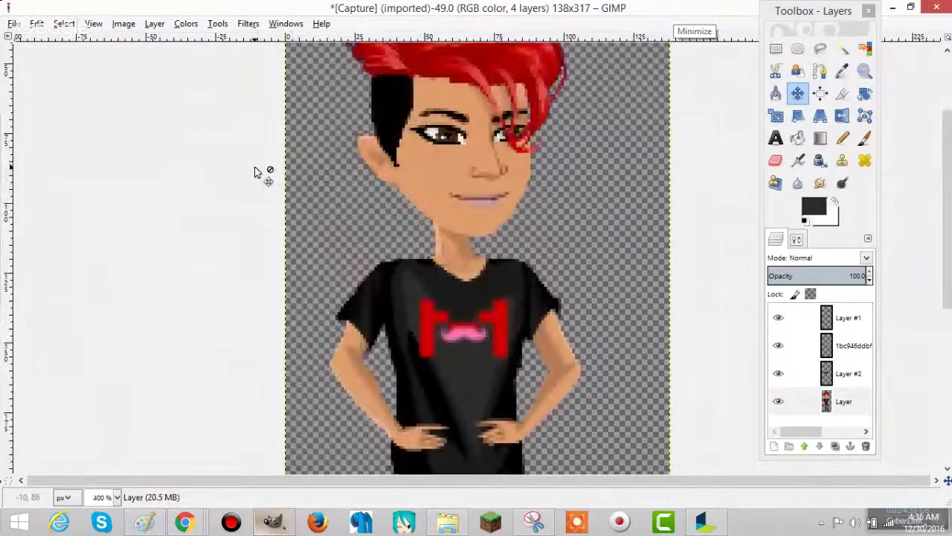
pyautogui.click(94, 25)
pyautogui.moveTo(130, 68)
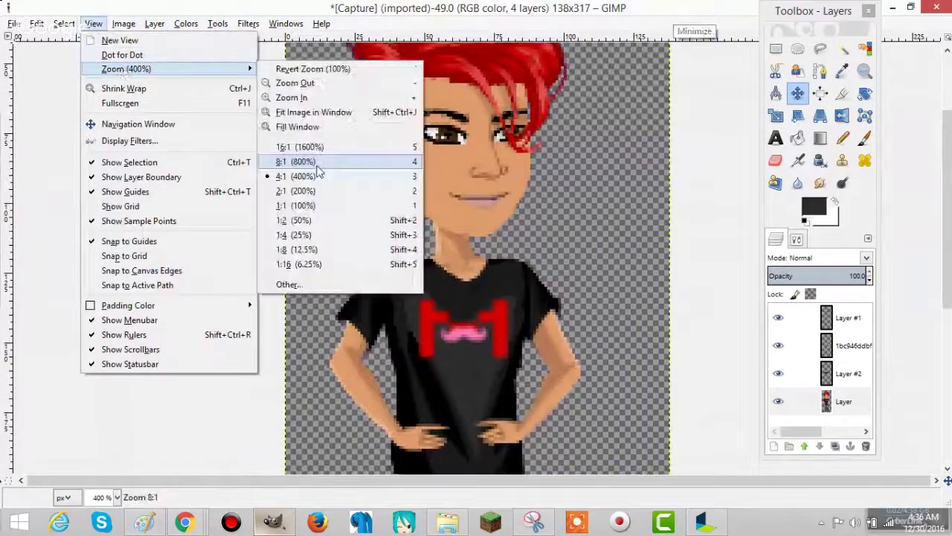
pyautogui.click(309, 164)
pyautogui.scroll(3, 309, 178)
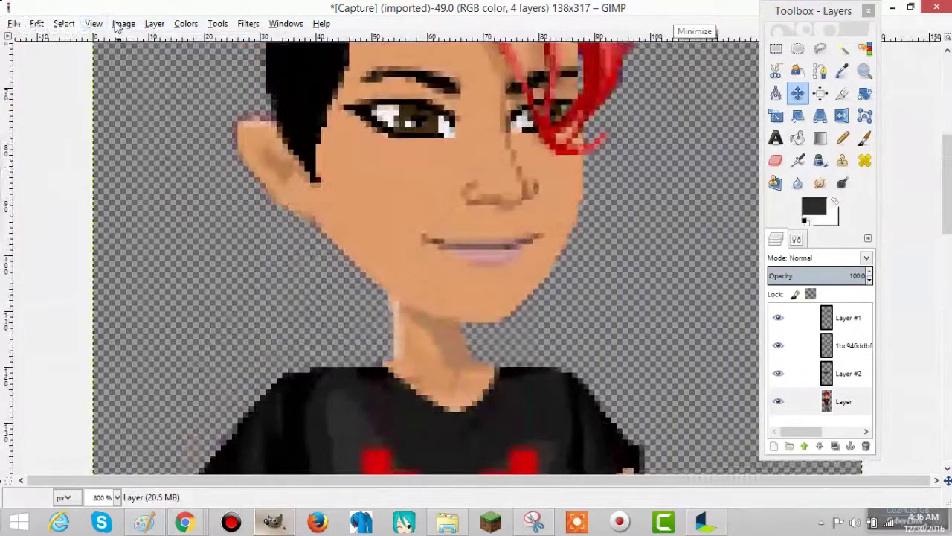
pyautogui.click(93, 23)
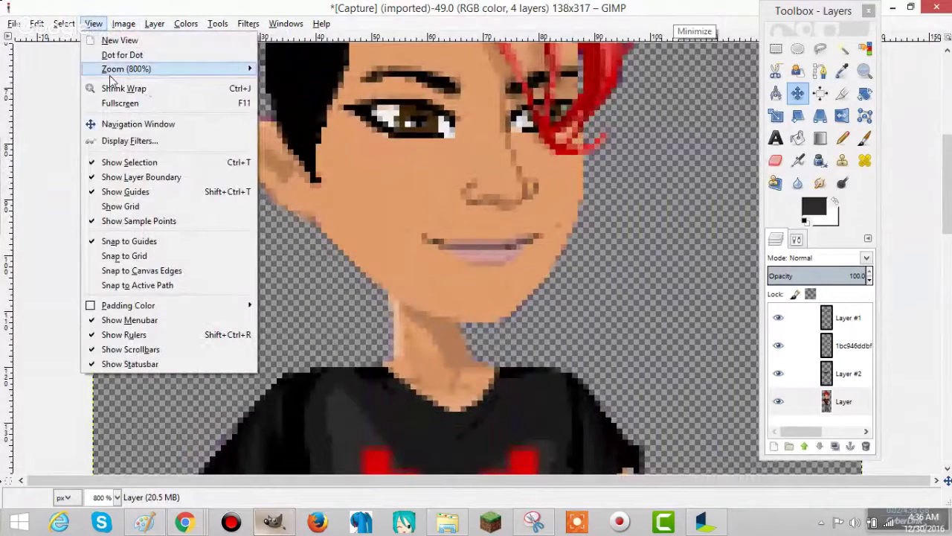
pyautogui.moveTo(130, 69)
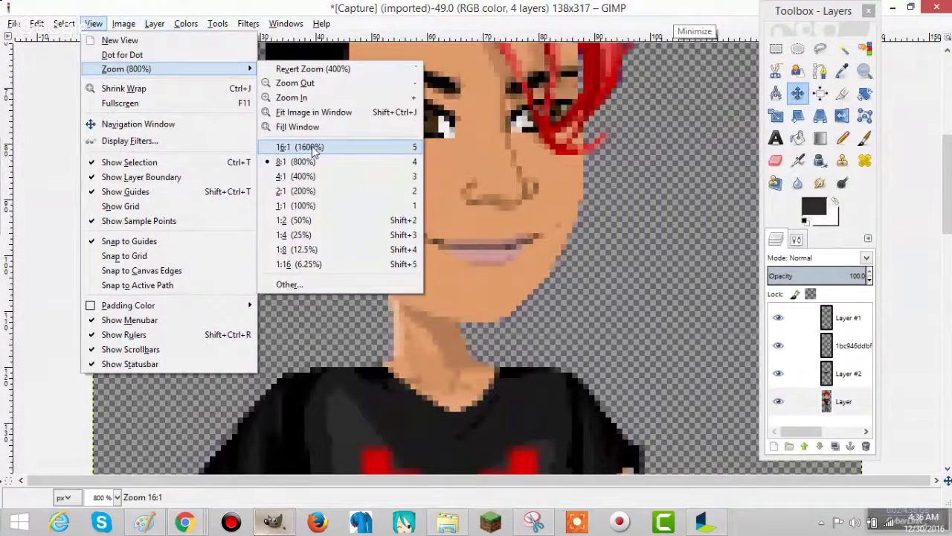
pyautogui.click(313, 148)
pyautogui.click(842, 70)
pyautogui.click(625, 238)
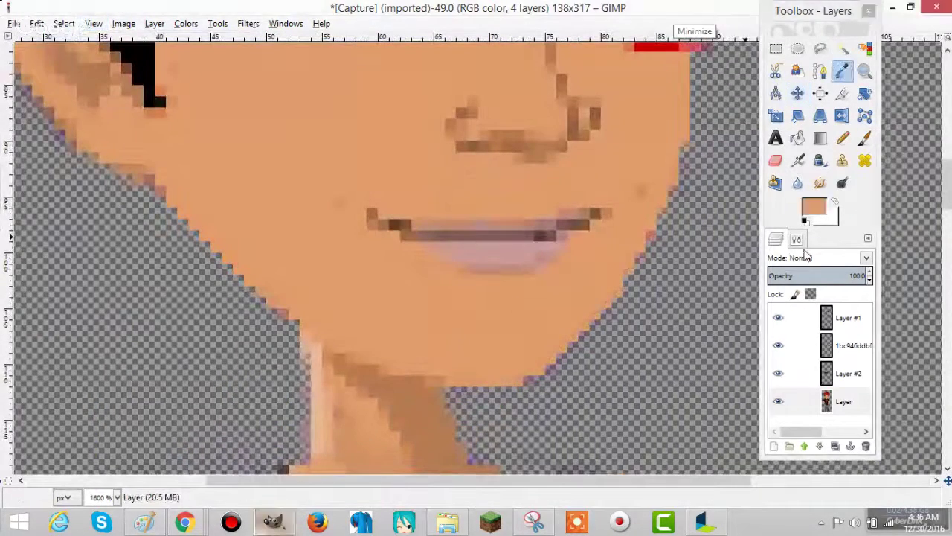
# Lighten the sampled skin tone to e3af88 as the foreground colour.
pyautogui.click(821, 216)
pyautogui.click(110, 332)
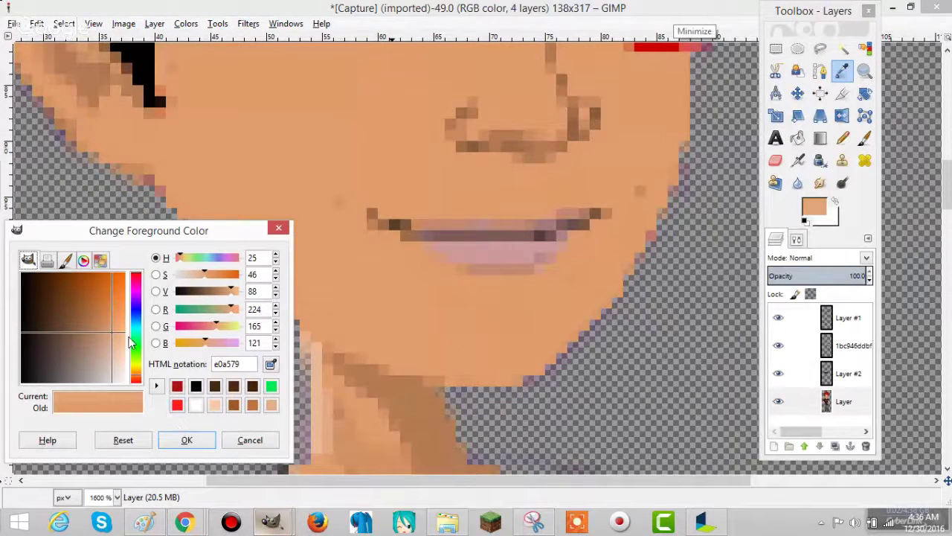
pyautogui.click(113, 340)
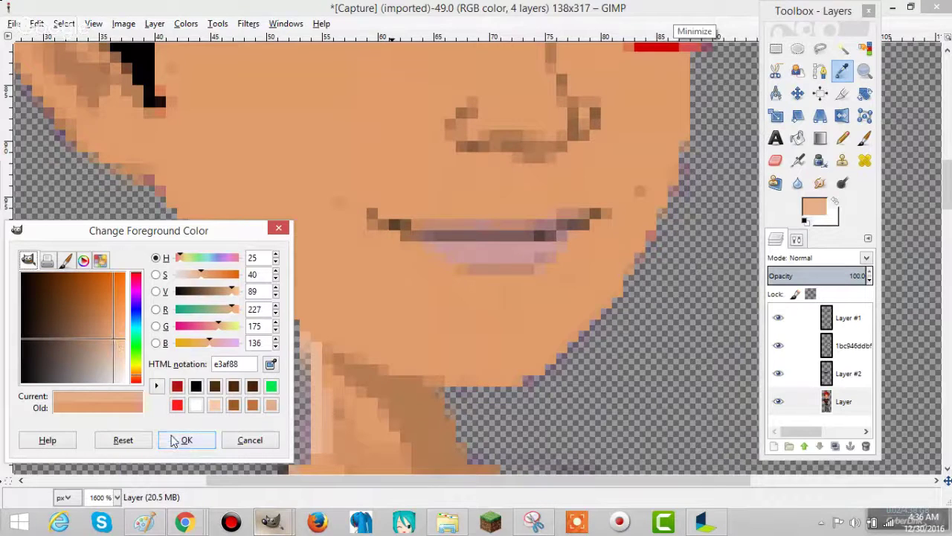
pyautogui.click(186, 440)
# Set up the Pencil tool with a brush size of 1.00.
pyautogui.click(842, 138)
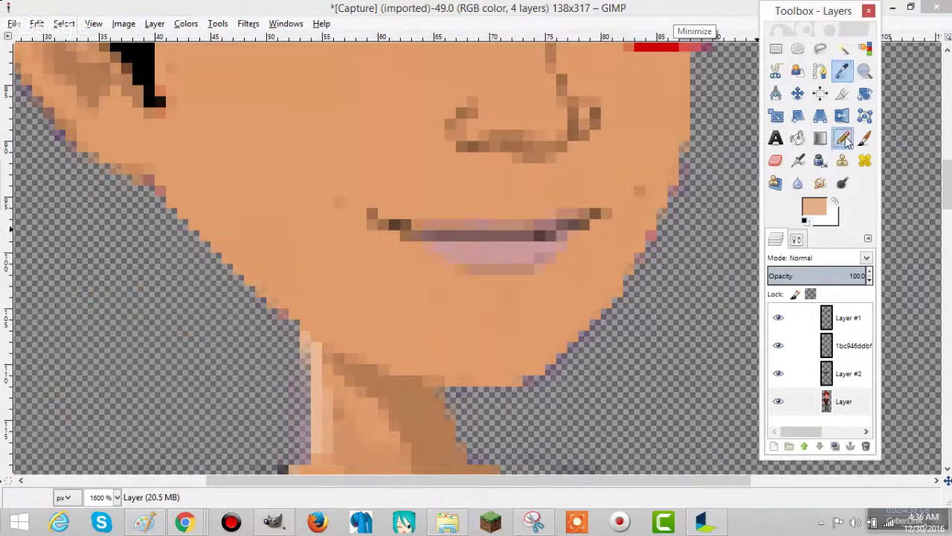
pyautogui.click(797, 238)
pyautogui.click(840, 340)
pyautogui.click(839, 340)
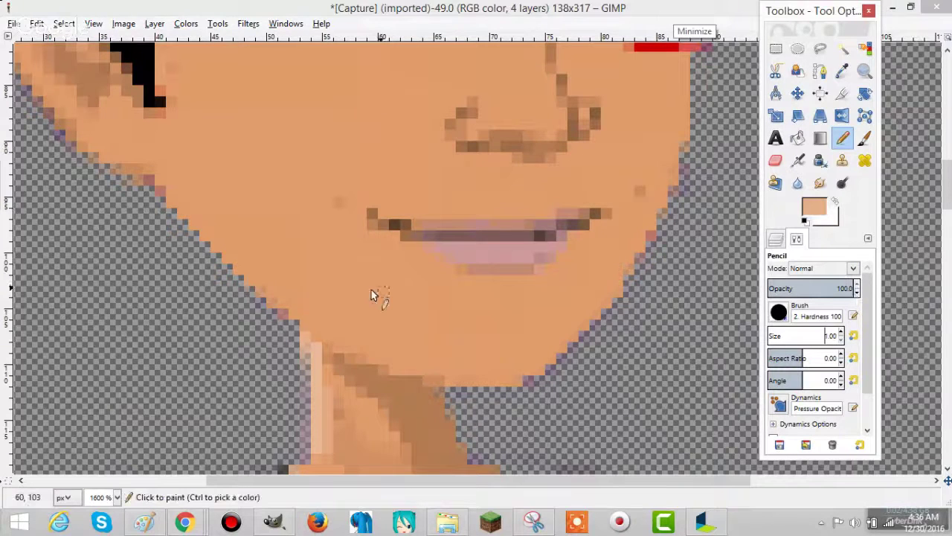
# Rearrange the toolbox dock so Tool Options comes before Layers, with the layer list showing.
pyautogui.moveTo(774, 238); pyautogui.dragTo(807, 289)
pyautogui.moveTo(761, 187); pyautogui.dragTo(769, 444)
pyautogui.moveTo(794, 36)
pyautogui.mouseDown()
pyautogui.moveTo(545, 243)
pyautogui.moveTo(557, 245)
pyautogui.moveTo(745, 78)
pyautogui.mouseUp()
pyautogui.moveTo(780, 39); pyautogui.dragTo(776, 246)
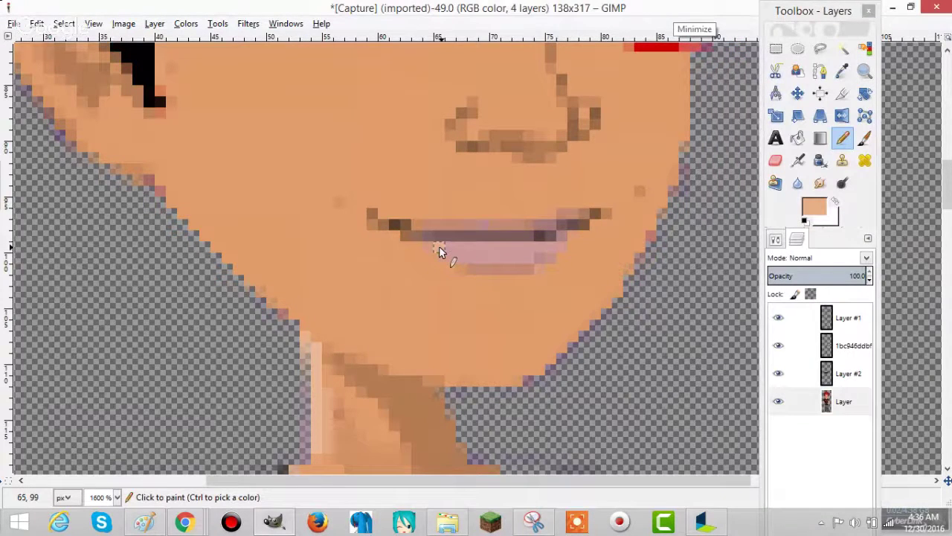
# Paint the lower lip's two pale pixel rows with straight pencil lines in the light skin tone.
pyautogui.press('shift')
pyautogui.keyDown('shift'); pyautogui.click(547, 248); pyautogui.keyUp('shift')
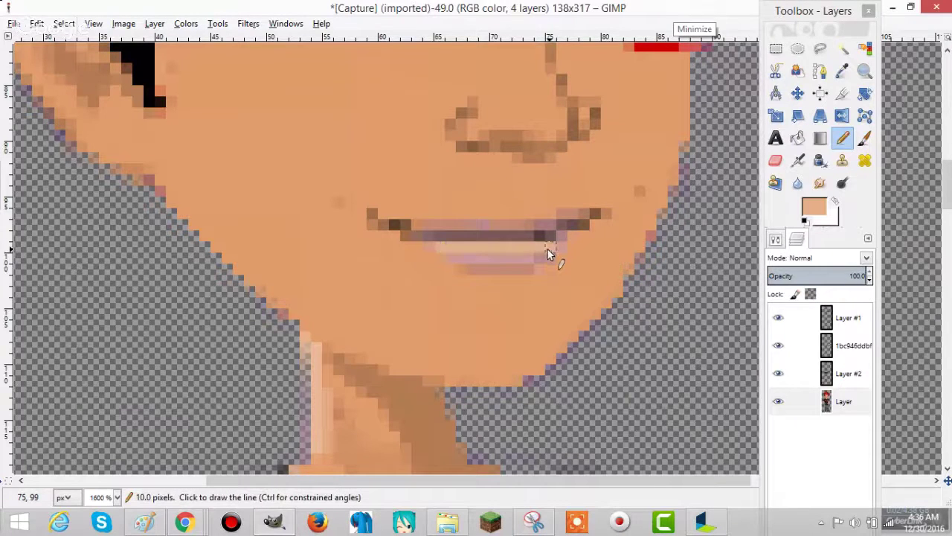
pyautogui.press('shift')
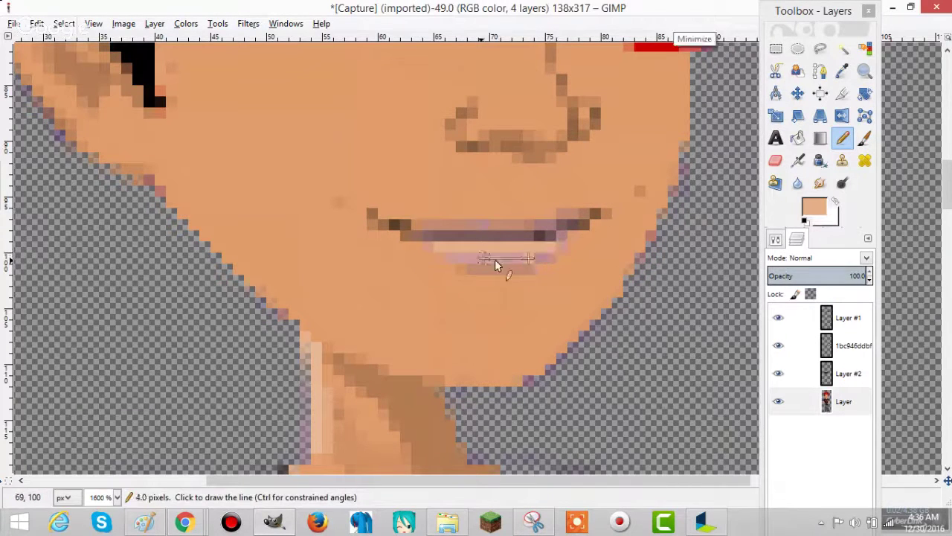
pyautogui.keyDown('shift'); pyautogui.click(453, 258); pyautogui.keyUp('shift')
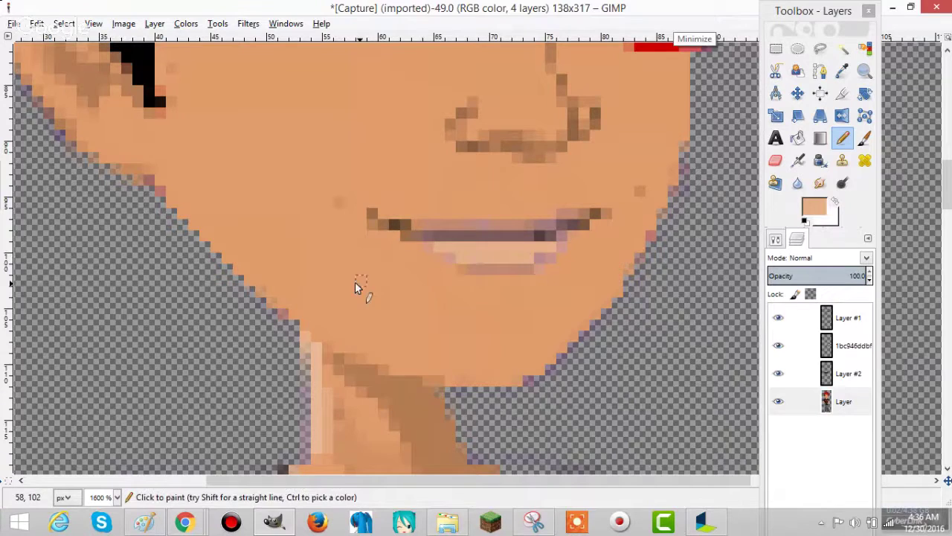
pyautogui.scroll(3, 355, 281)
# Switch to the YouTube stream page, send "ooh thank you" in the live chat, and look over the Markiplier image results.
pyautogui.moveTo(177, 524)
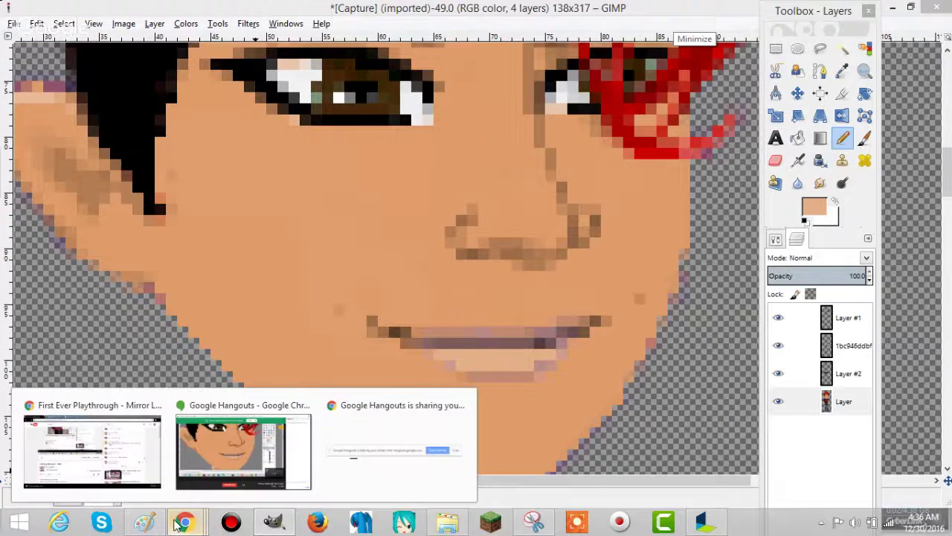
pyautogui.click(177, 525)
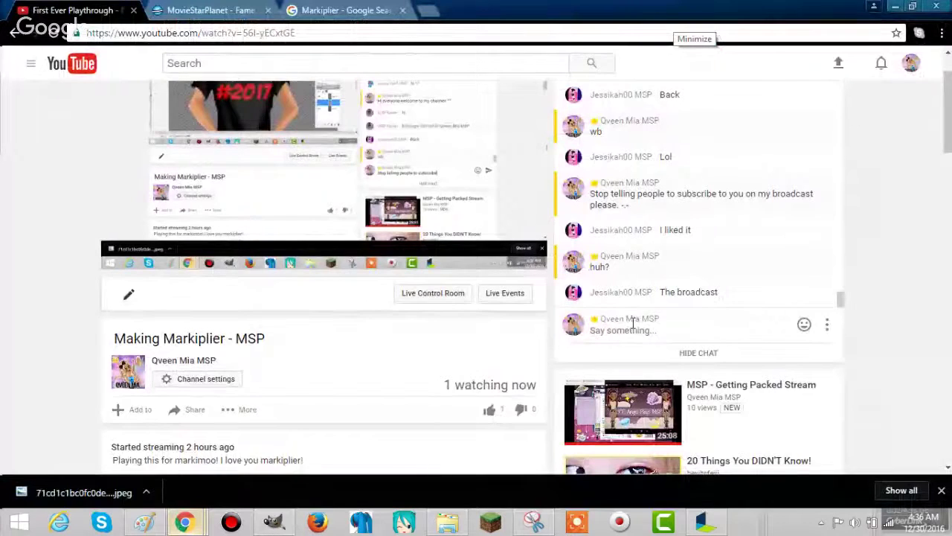
pyautogui.click(604, 327)
pyautogui.click(631, 328)
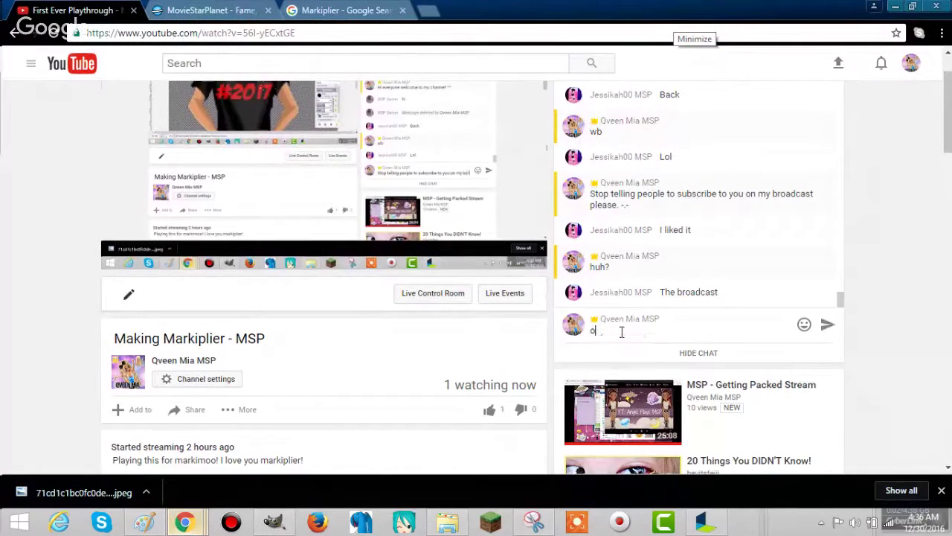
pyautogui.write('ooh tha')
pyautogui.write('nk you')
pyautogui.press('Return')
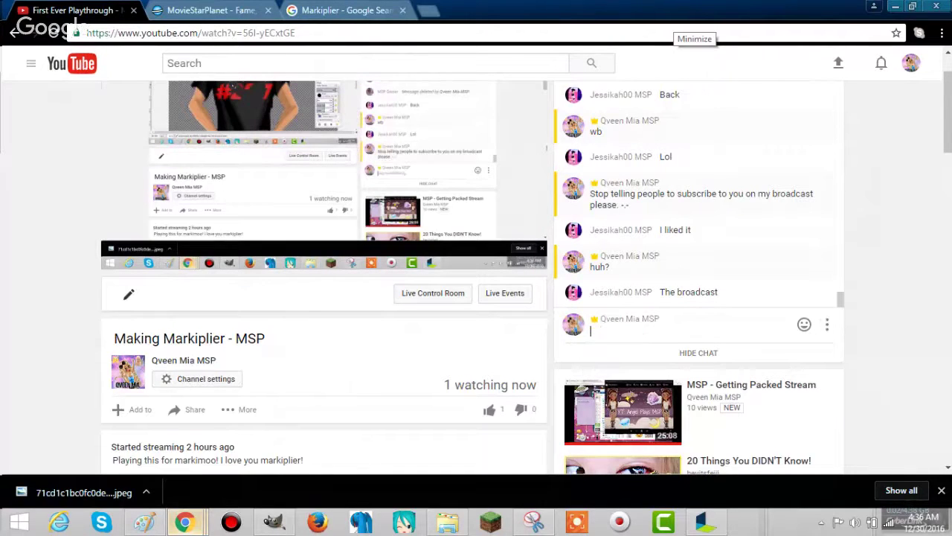
pyautogui.click(338, 11)
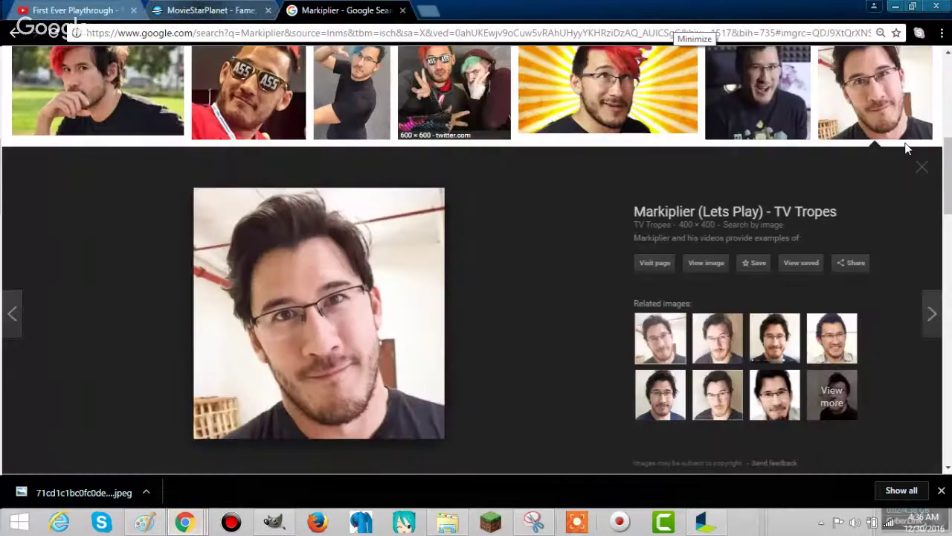
pyautogui.scroll(4, 906, 149)
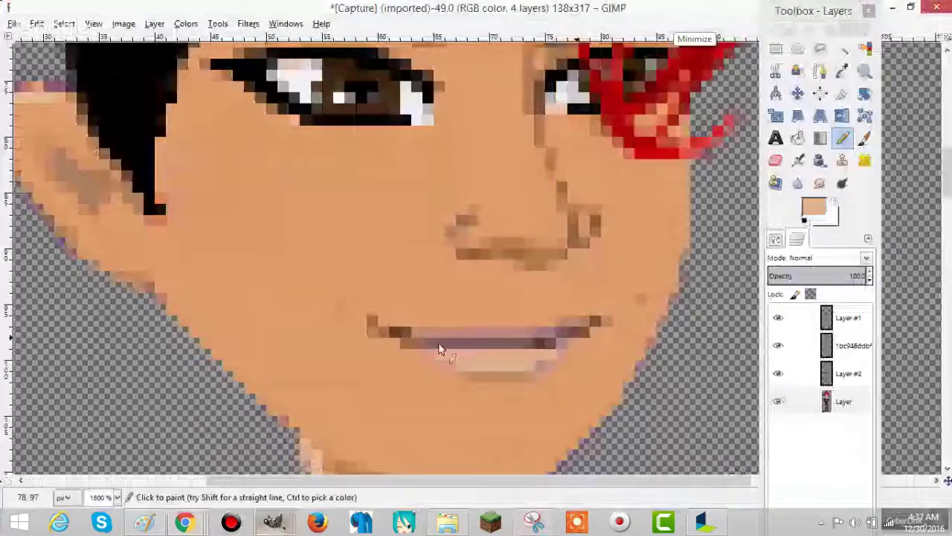
# Back in GIMP, set the foreground colour to pink e39688 and pencil it over the lower lip and parts of the upper lip.
pyautogui.click(808, 211)
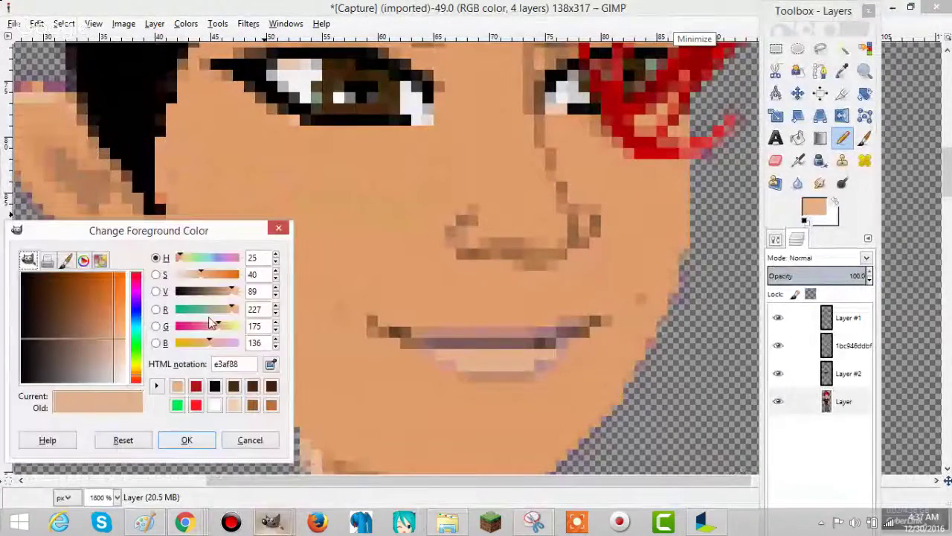
pyautogui.moveTo(208, 334)
pyautogui.mouseDown()
pyautogui.moveTo(216, 330)
pyautogui.moveTo(210, 337)
pyautogui.mouseUp()
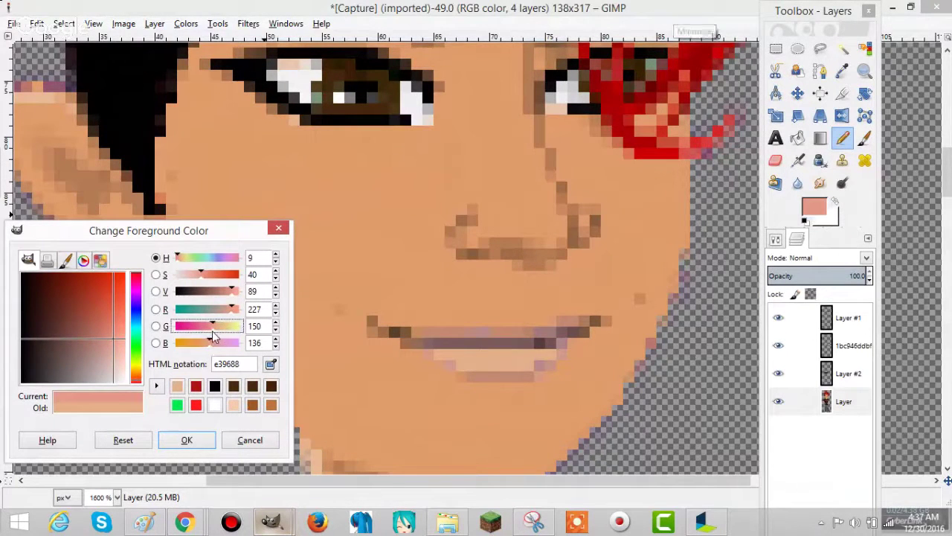
pyautogui.click(187, 441)
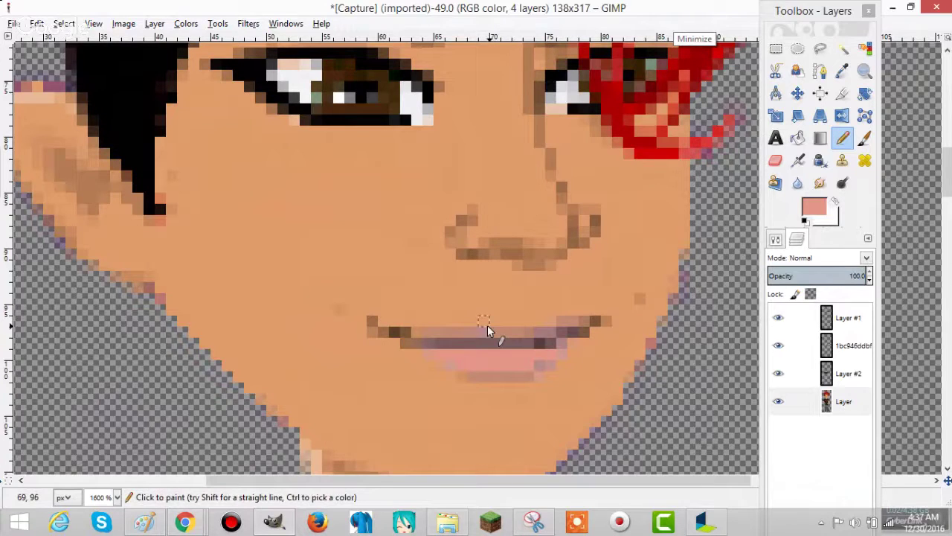
pyautogui.moveTo(539, 332); pyautogui.dragTo(550, 332)
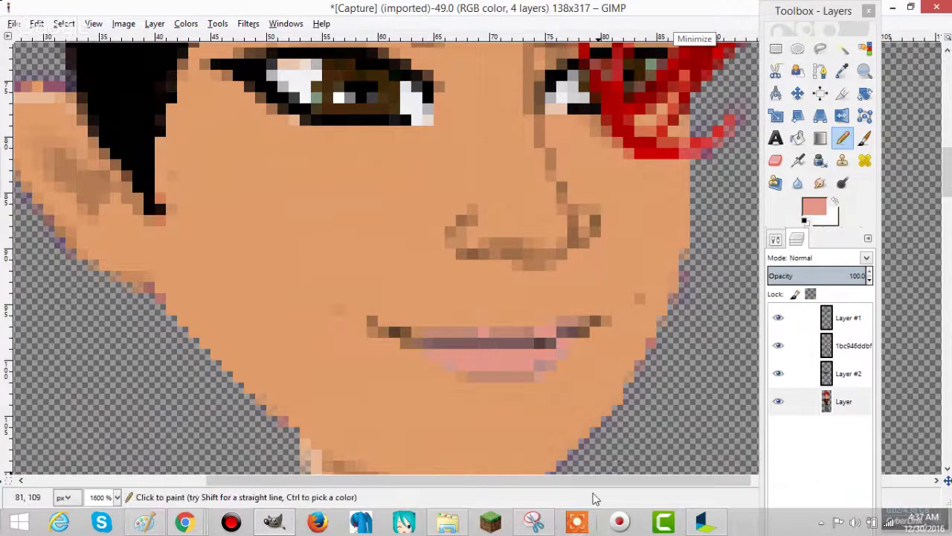
# Set the foreground colour to the lighter pink e1a093 and touch up the pixels at both ends of the dark mouth line.
pyautogui.click(811, 208)
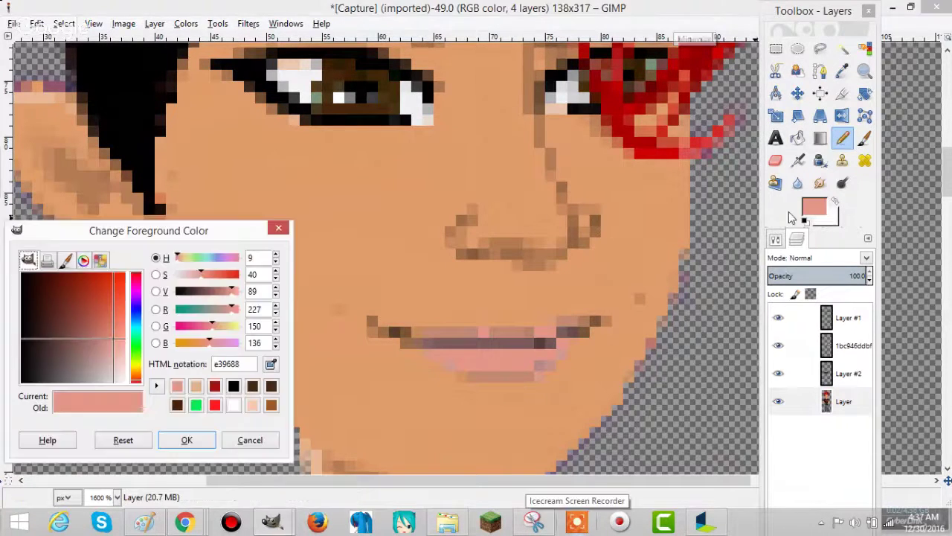
pyautogui.click(112, 345)
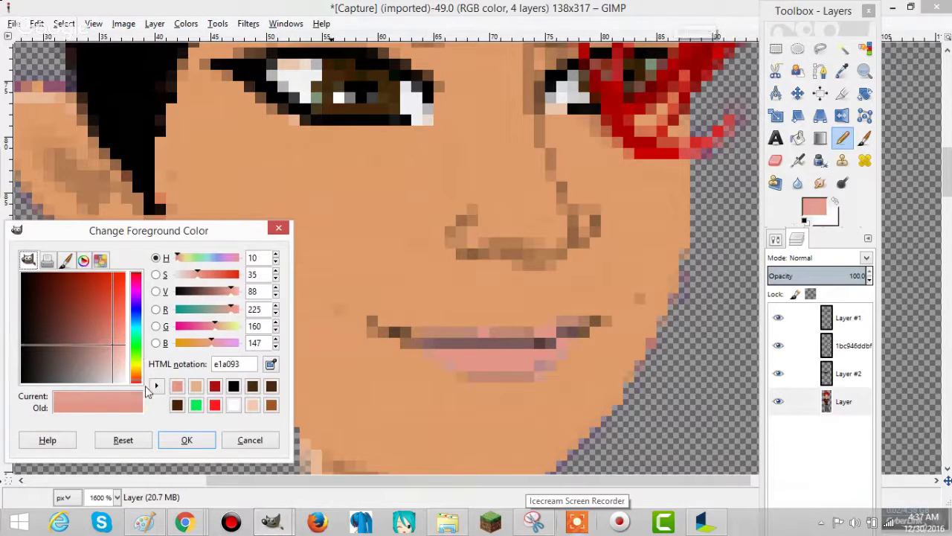
pyautogui.click(179, 439)
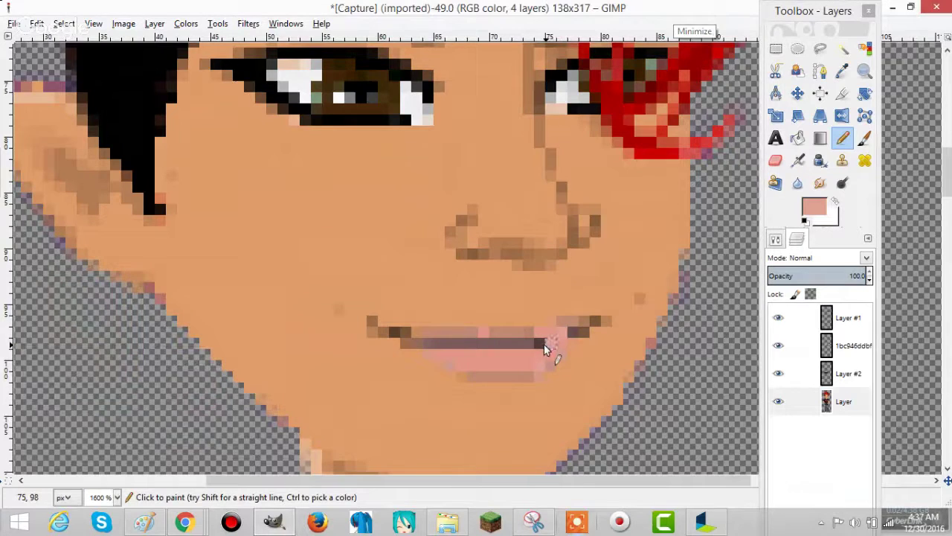
pyautogui.click(427, 342)
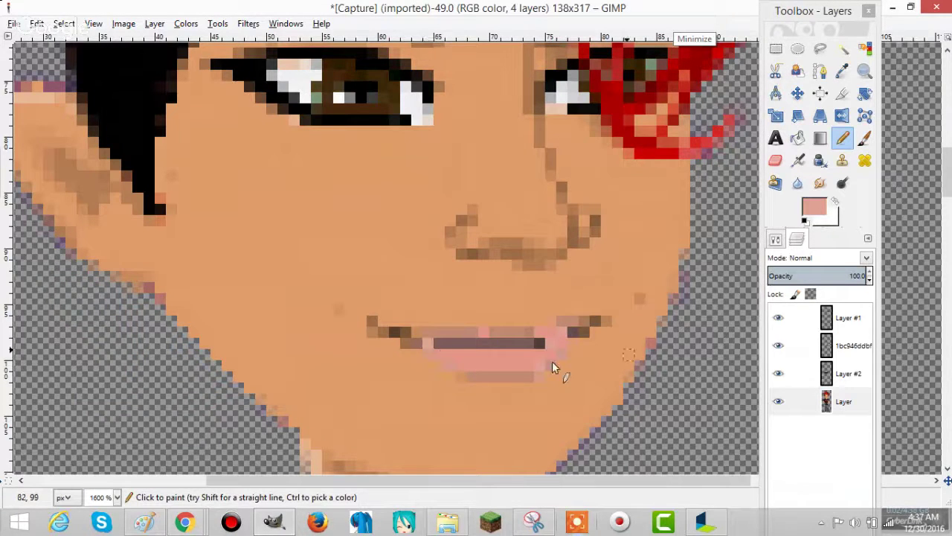
# Set the foreground colour to the dusty pink cd9388 and pencil the pixel at the mouth corner nearest the red hair strand.
pyautogui.click(814, 208)
pyautogui.click(104, 348)
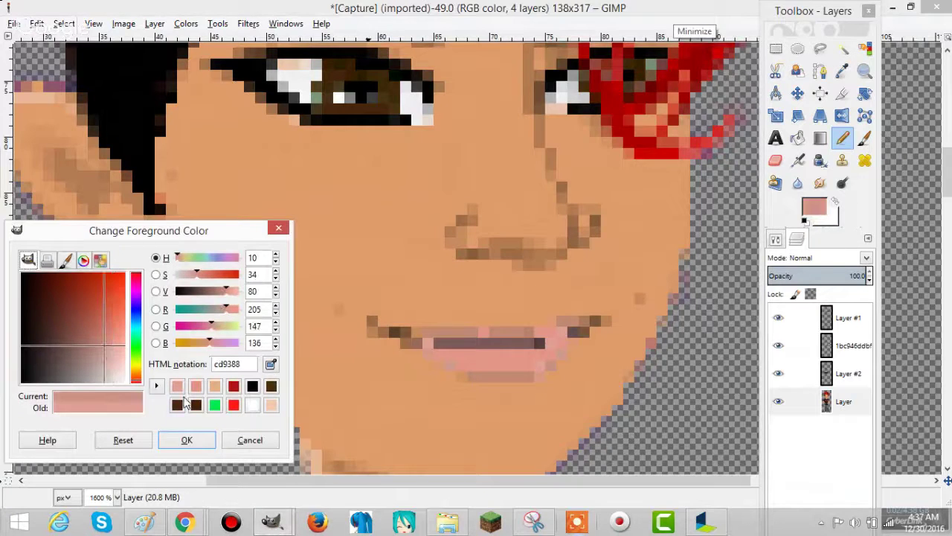
pyautogui.click(185, 441)
pyautogui.click(573, 332)
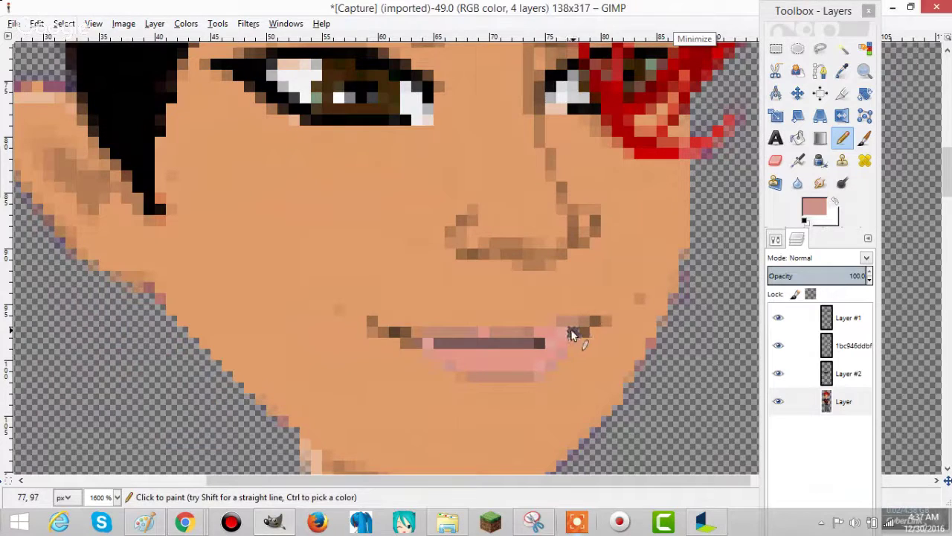
# Set the foreground colour to the darker pink b87b6e and pencil over the dark line between the lips.
pyautogui.click(814, 206)
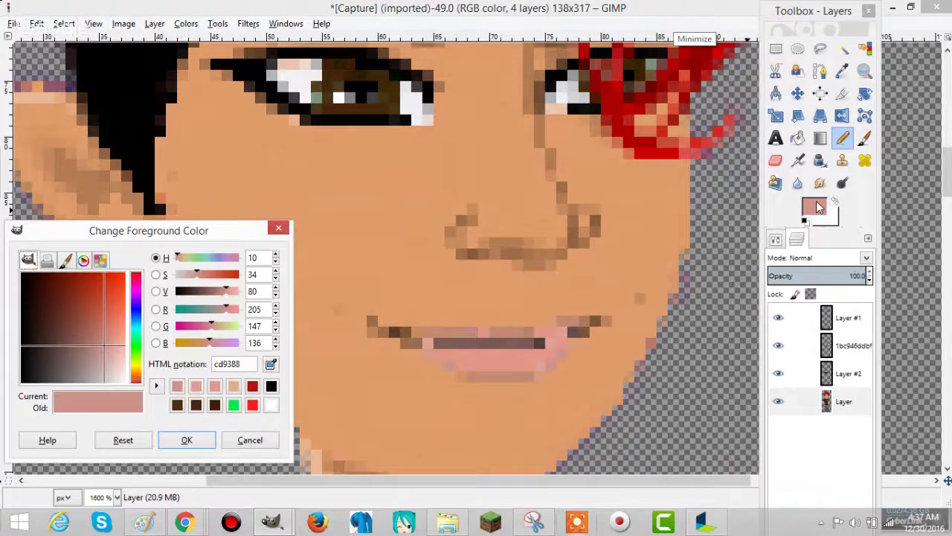
pyautogui.click(100, 331)
pyautogui.click(95, 338)
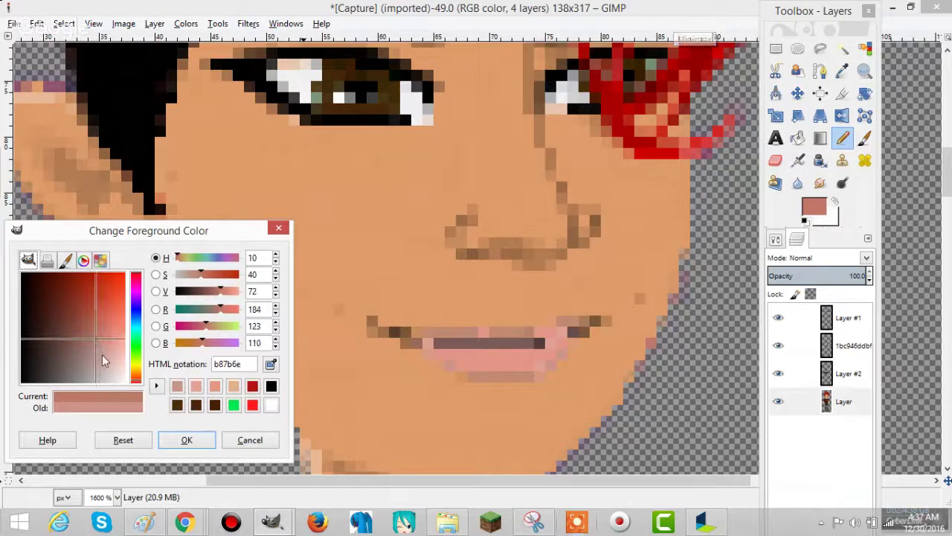
pyautogui.click(185, 440)
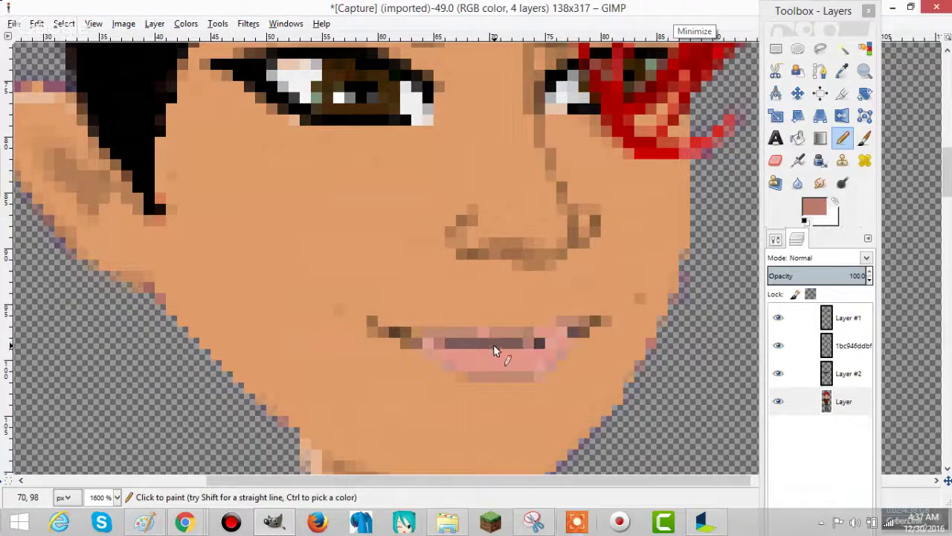
pyautogui.moveTo(464, 341); pyautogui.dragTo(445, 342)
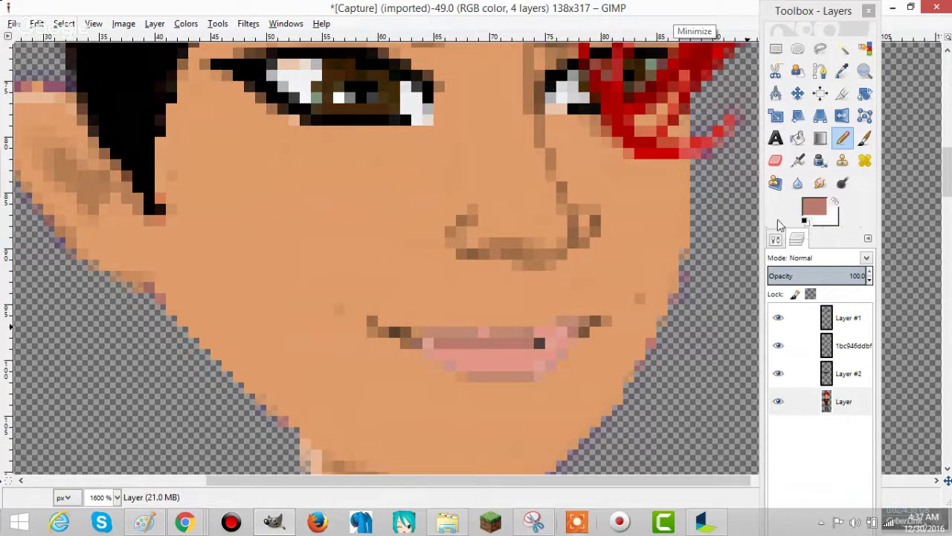
# Pick the redder tone b76e5f and pencil over the remaining black pixel at the end of the mouth line.
pyautogui.click(813, 213)
pyautogui.click(94, 331)
pyautogui.click(539, 344)
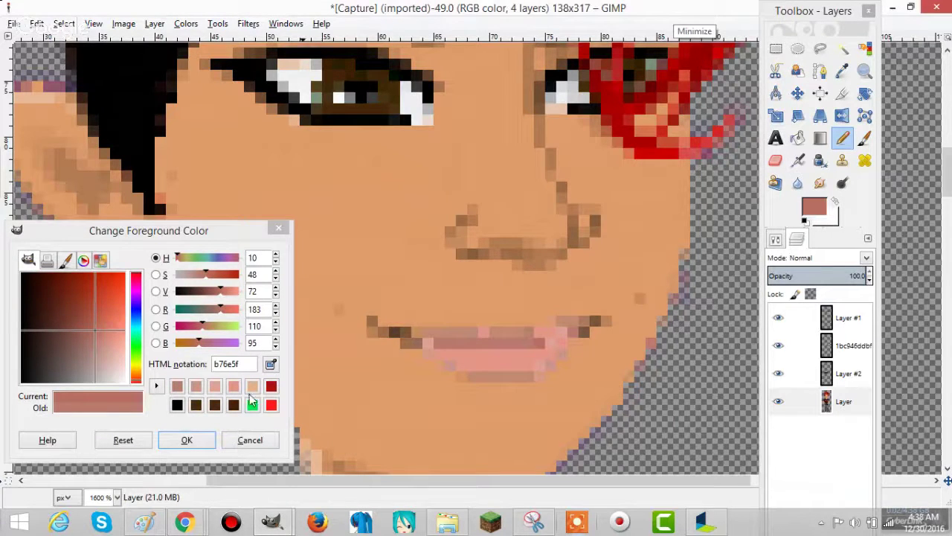
# Compare the saved pinks e1a093 and e39688, pick dba398, and touch up the pixels at the lower lip's edge.
pyautogui.click(215, 385)
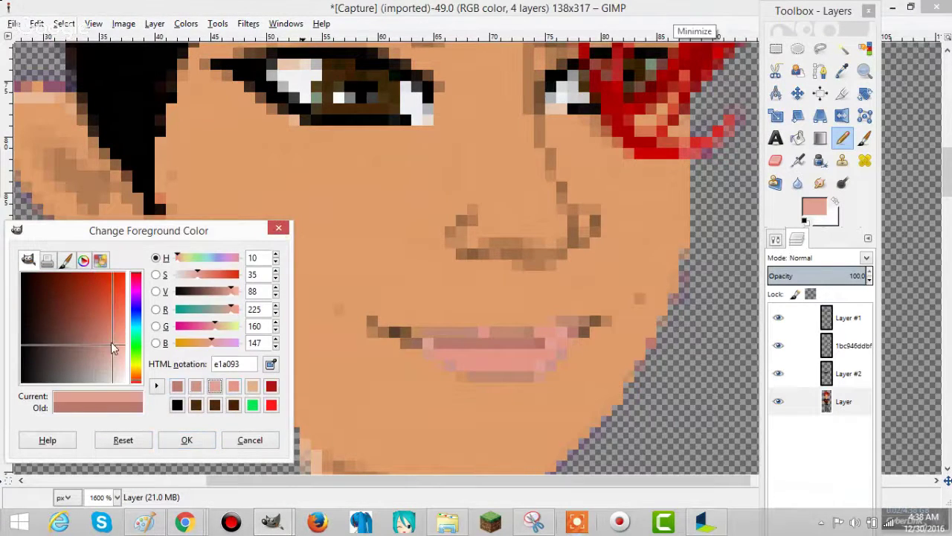
pyautogui.click(196, 386)
pyautogui.click(235, 387)
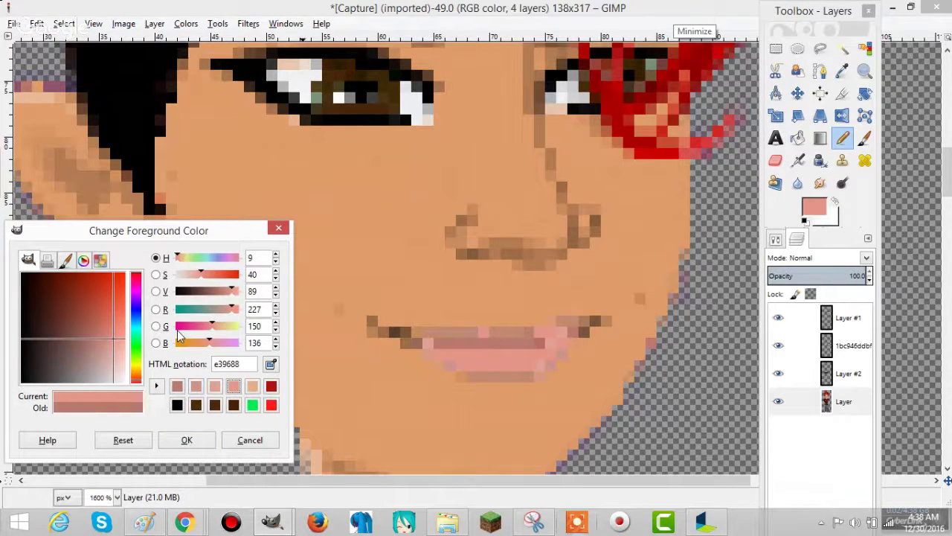
pyautogui.click(551, 361)
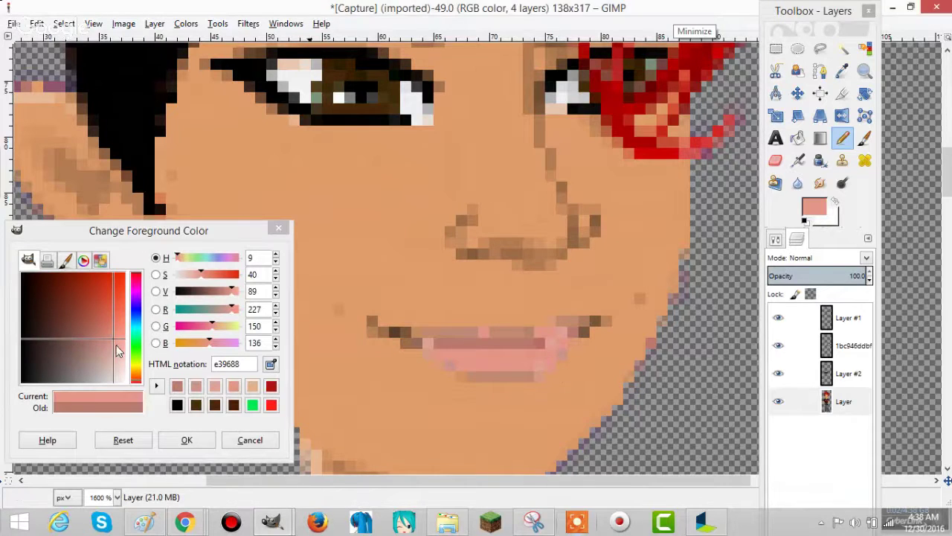
pyautogui.click(111, 346)
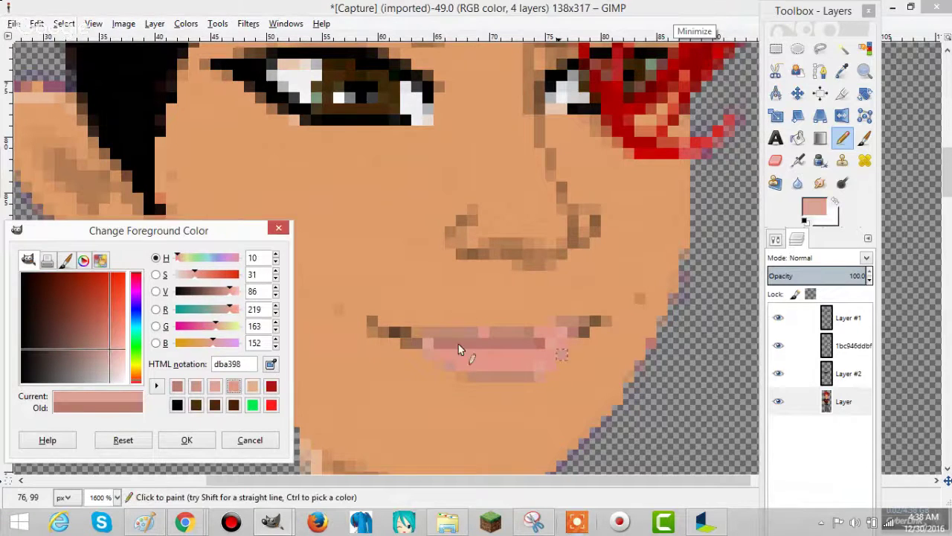
pyautogui.click(550, 364)
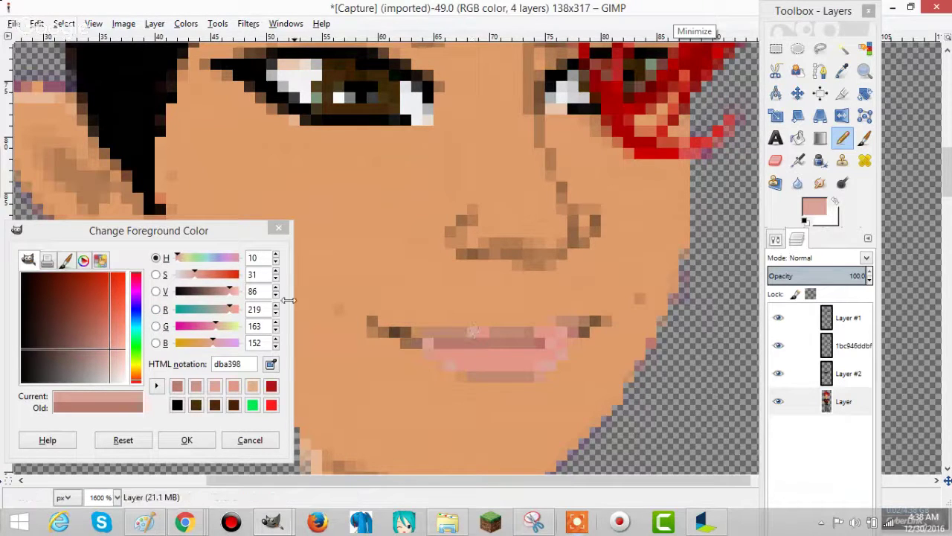
# View the whole character at 100% zoom and cancel the pending foreground colour change.
pyautogui.click(93, 23)
pyautogui.moveTo(117, 67)
pyautogui.click(333, 209)
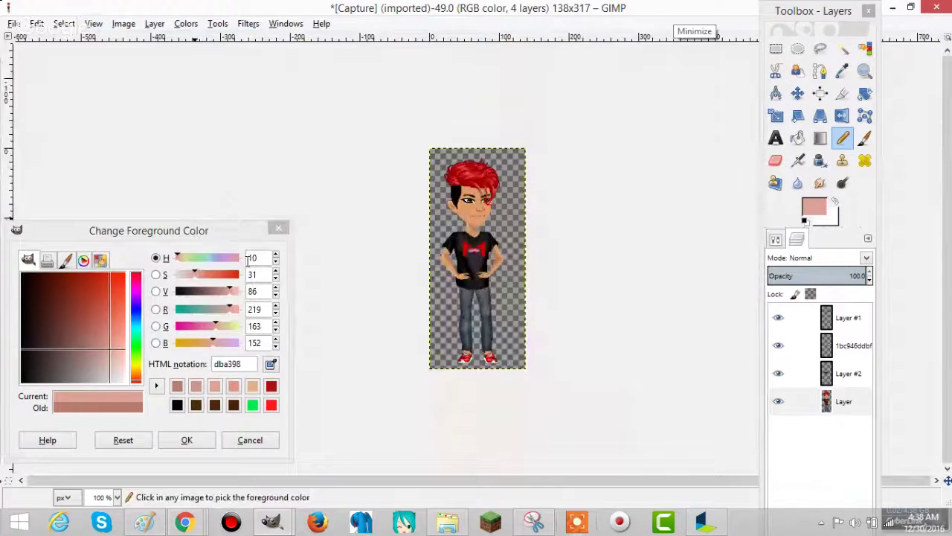
pyautogui.click(241, 451)
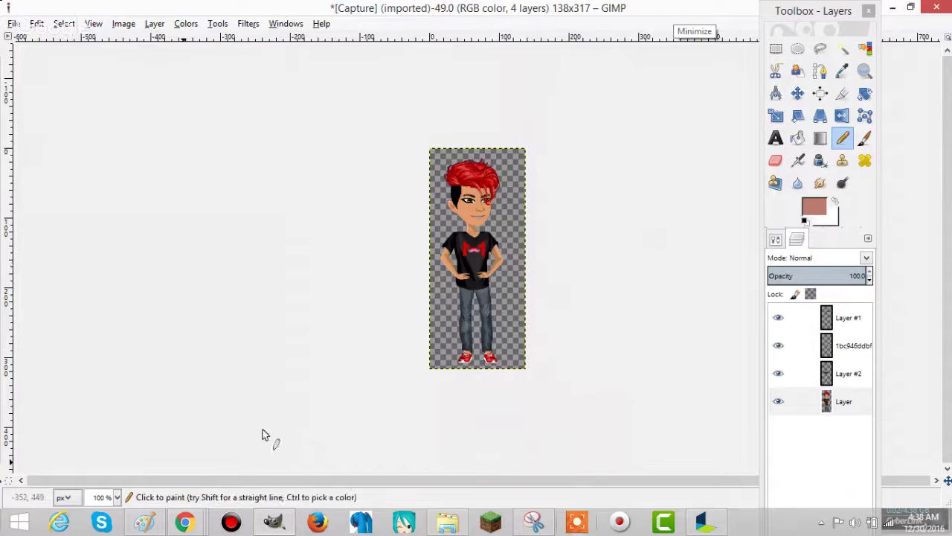
# Switch to MovieStarPlanet in Chrome, enter the Beauty Clinic and show the selection of lips.
pyautogui.click(183, 522)
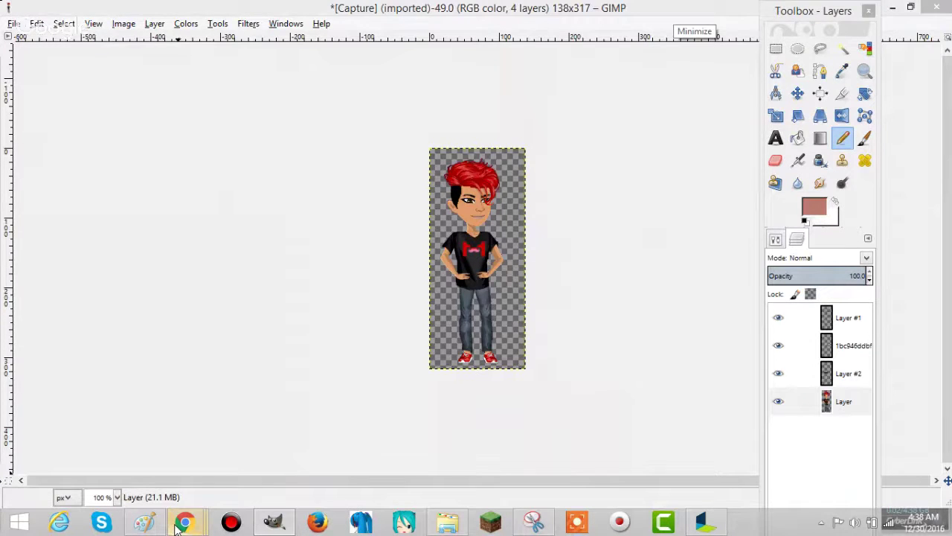
pyautogui.moveTo(178, 523)
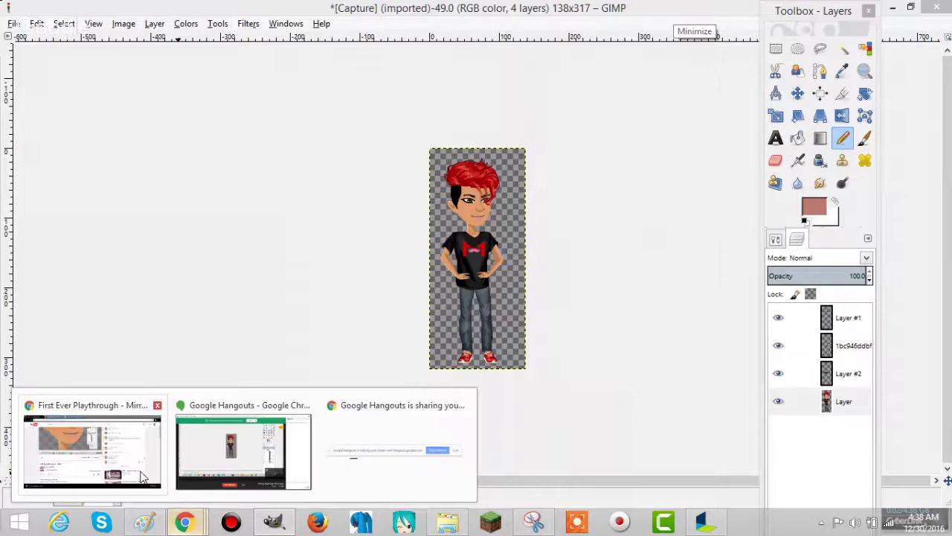
pyautogui.click(144, 476)
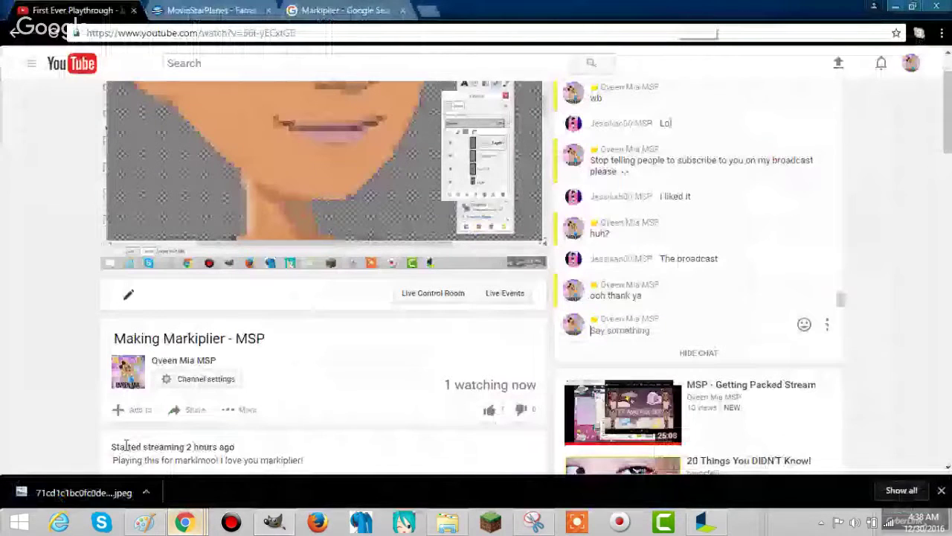
pyautogui.click(215, 11)
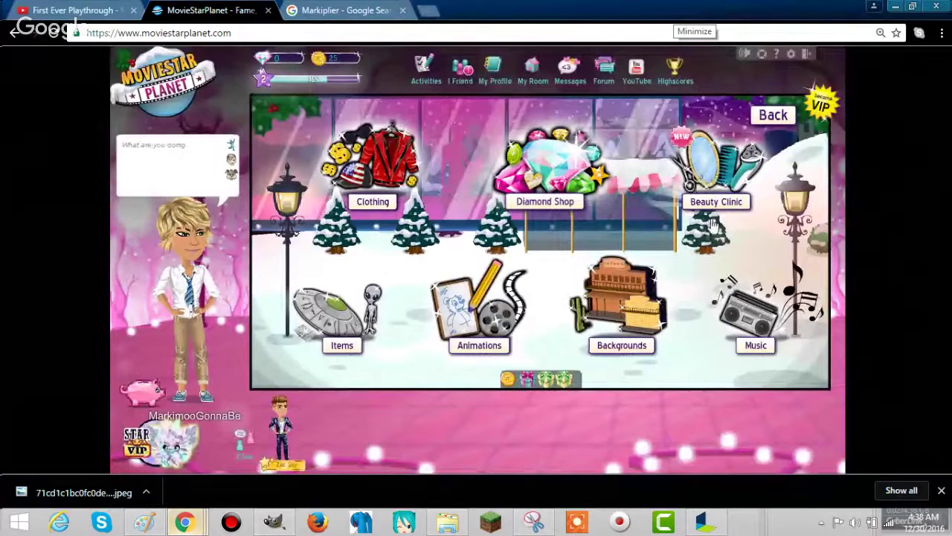
pyautogui.click(692, 208)
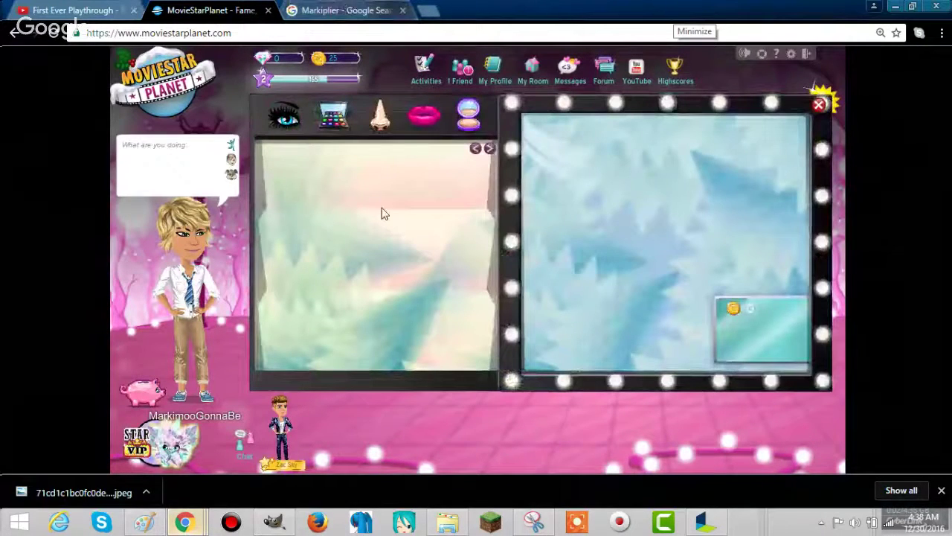
pyautogui.moveTo(448, 521)
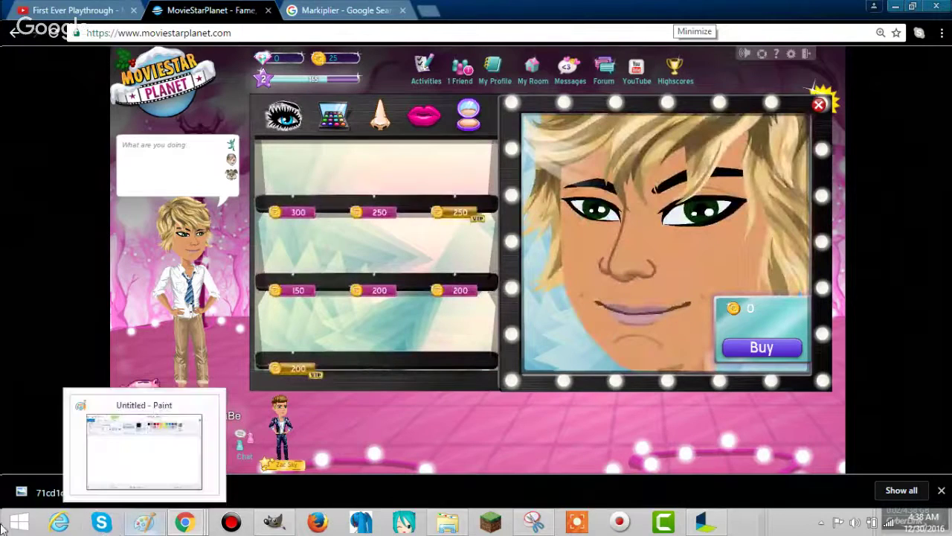
pyautogui.click(427, 120)
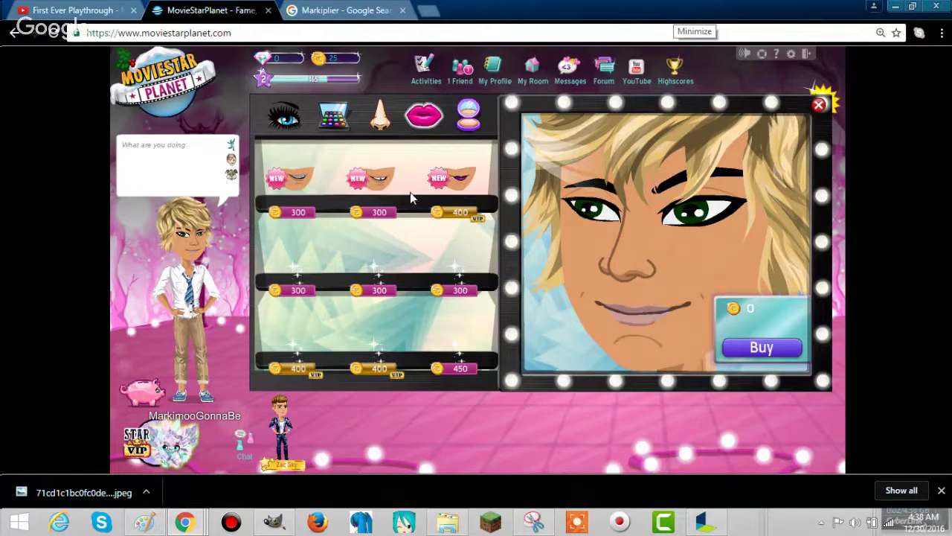
# Try on the new purple 400-coin VIP lips, recolouring their first colour pink and their second colour muted red.
pyautogui.click(471, 182)
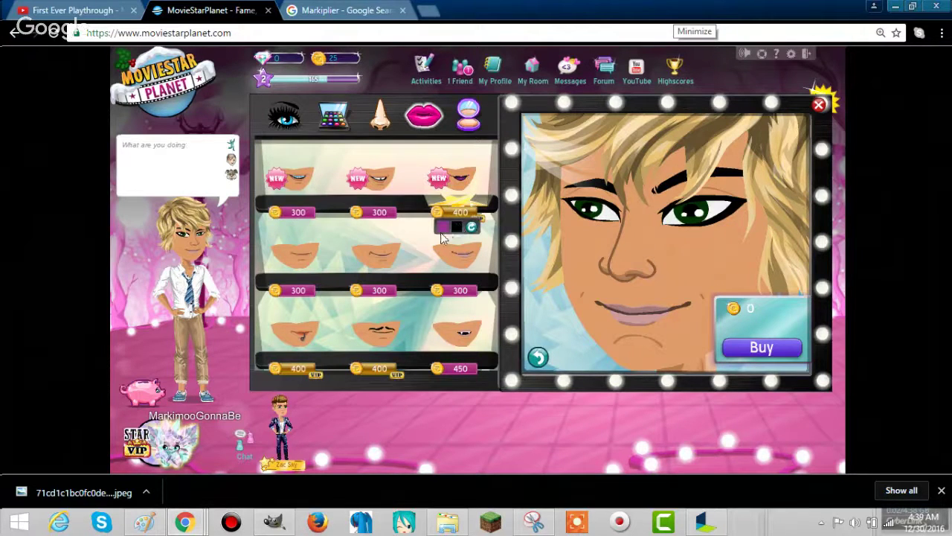
pyautogui.click(440, 227)
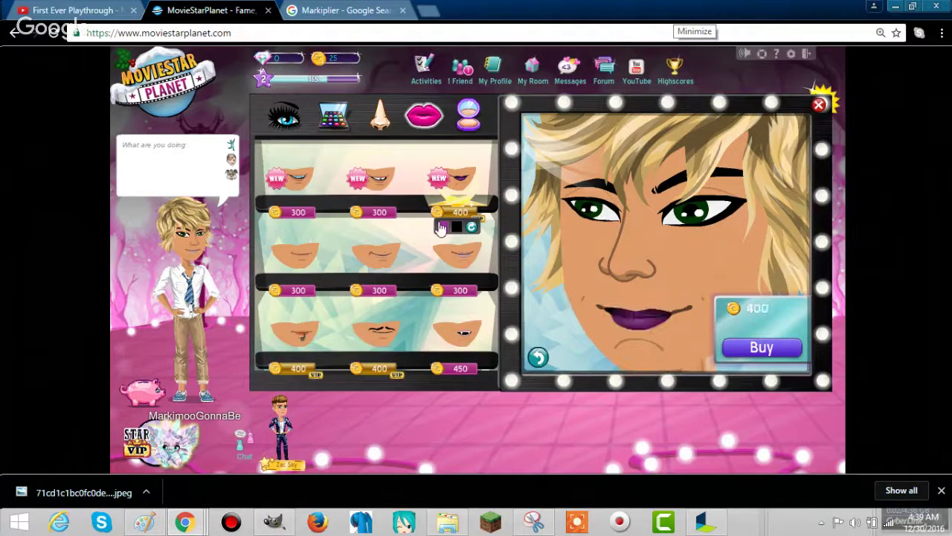
pyautogui.click(441, 227)
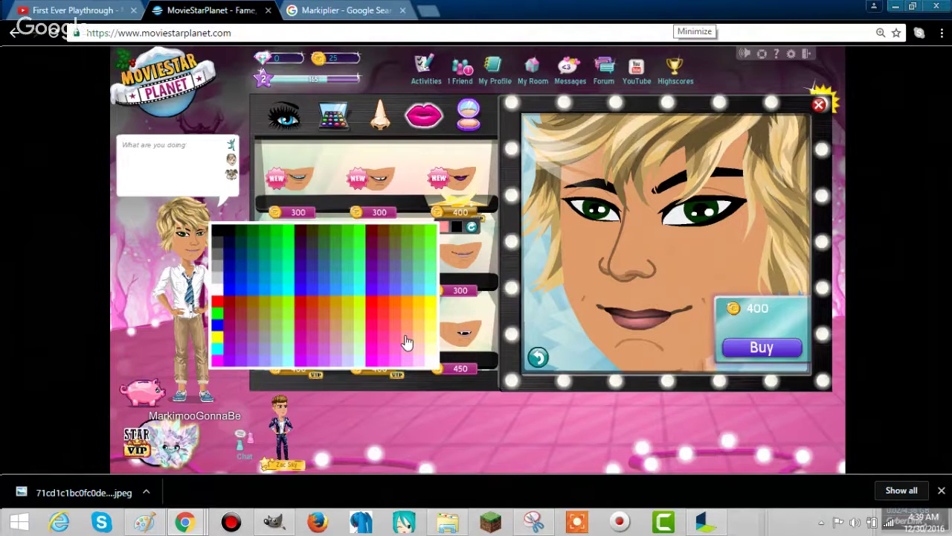
pyautogui.click(407, 341)
pyautogui.click(455, 227)
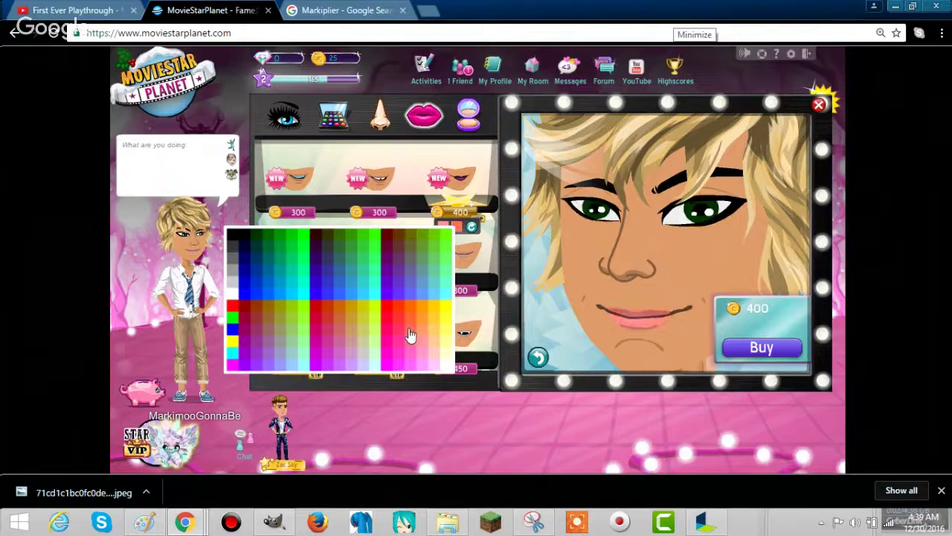
pyautogui.click(342, 337)
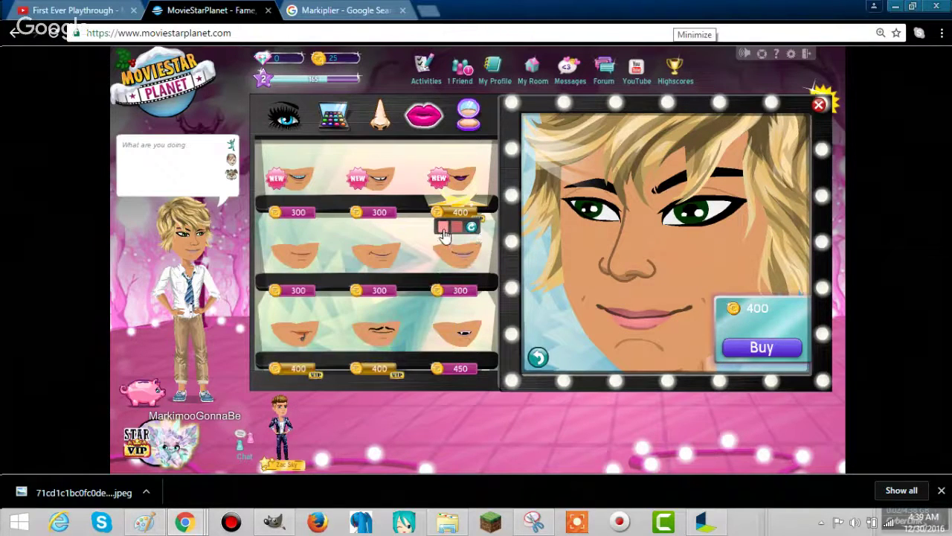
# Try yellow as the lips' first colour, and restore the lips' original purple and black colours.
pyautogui.click(445, 232)
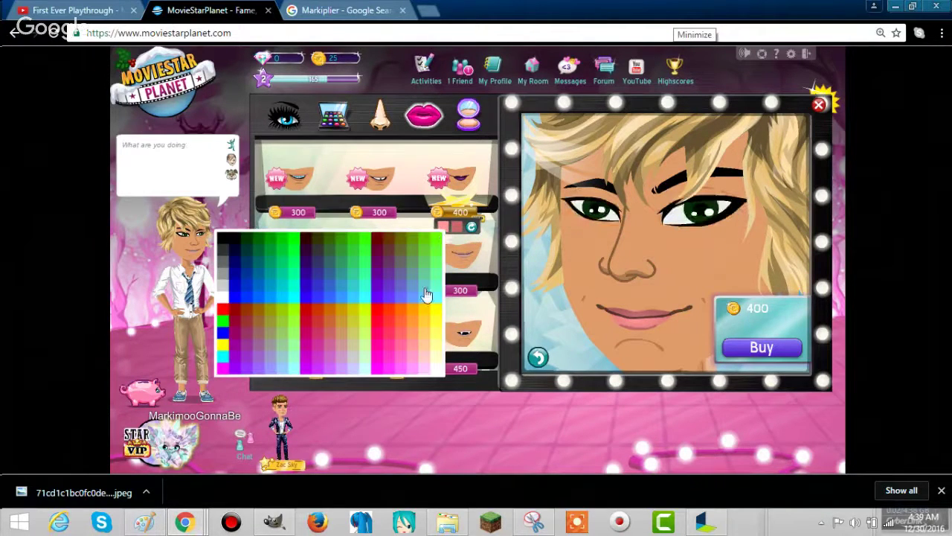
pyautogui.click(419, 354)
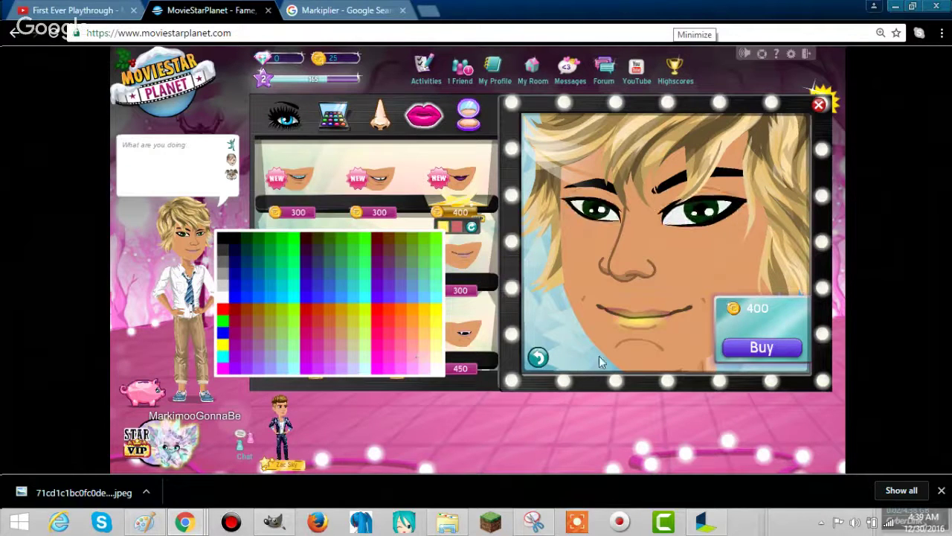
pyautogui.click(464, 218)
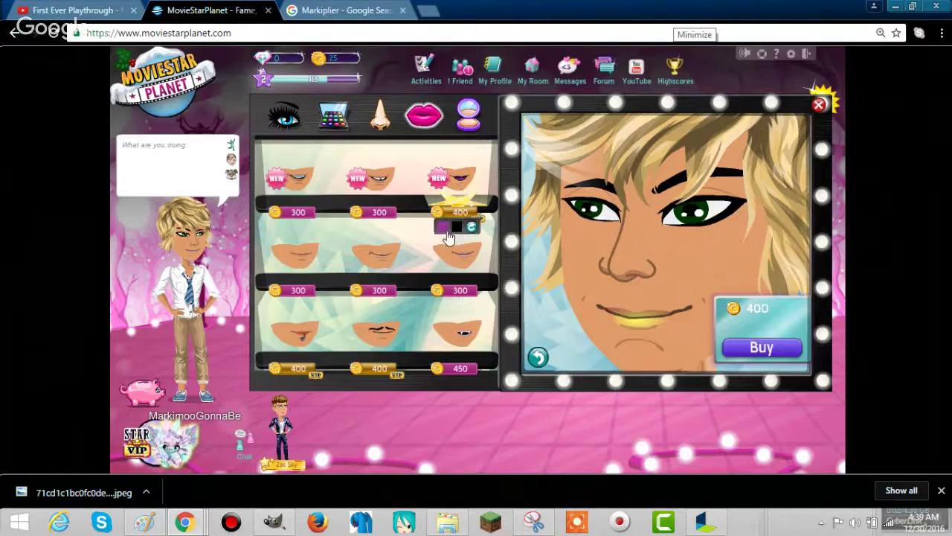
# Recolour the previewed 400-coin VIP lips with muted red as the second colour and light pink as the first colour.
pyautogui.click(447, 227)
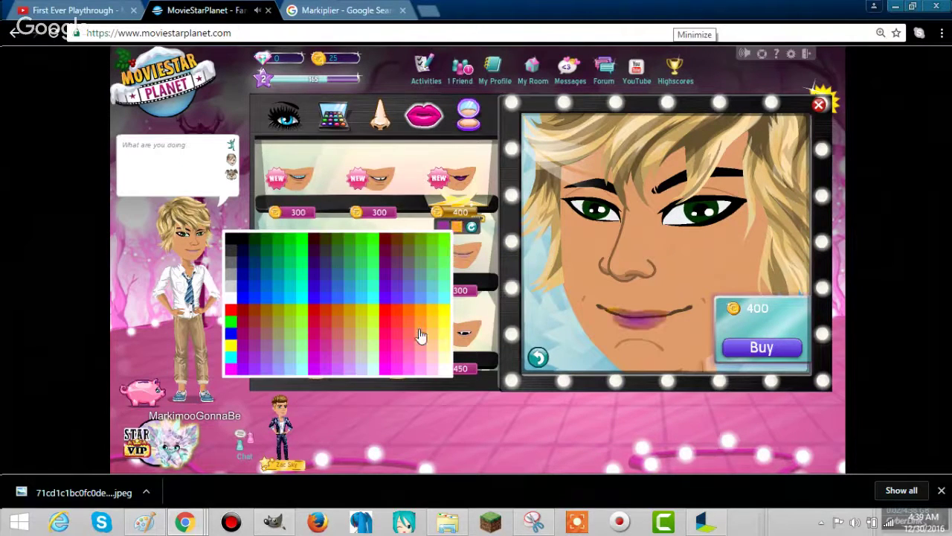
pyautogui.click(378, 339)
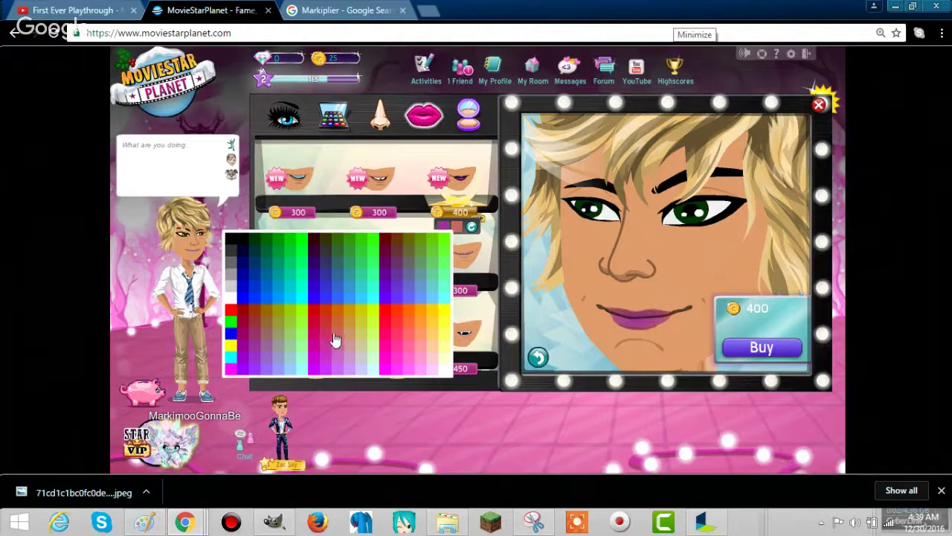
pyautogui.click(430, 237)
pyautogui.click(448, 225)
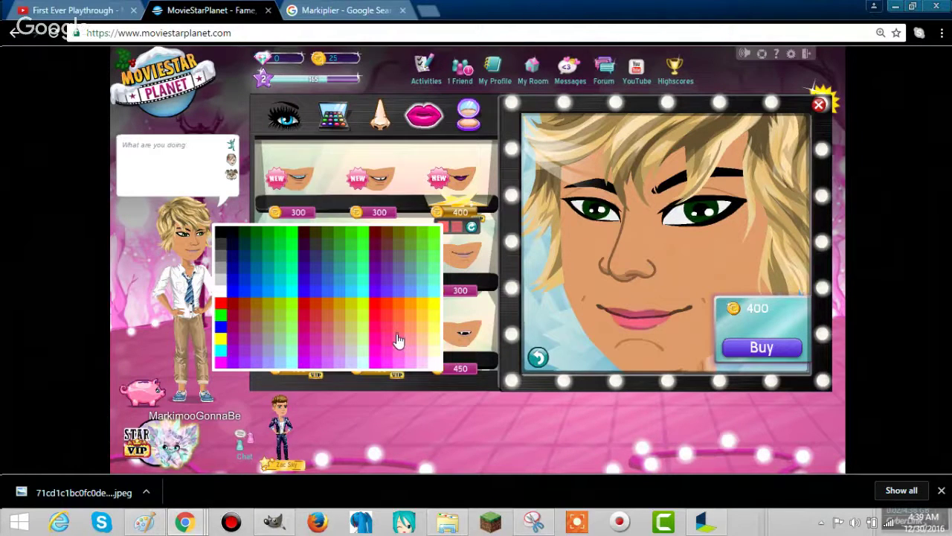
pyautogui.click(410, 337)
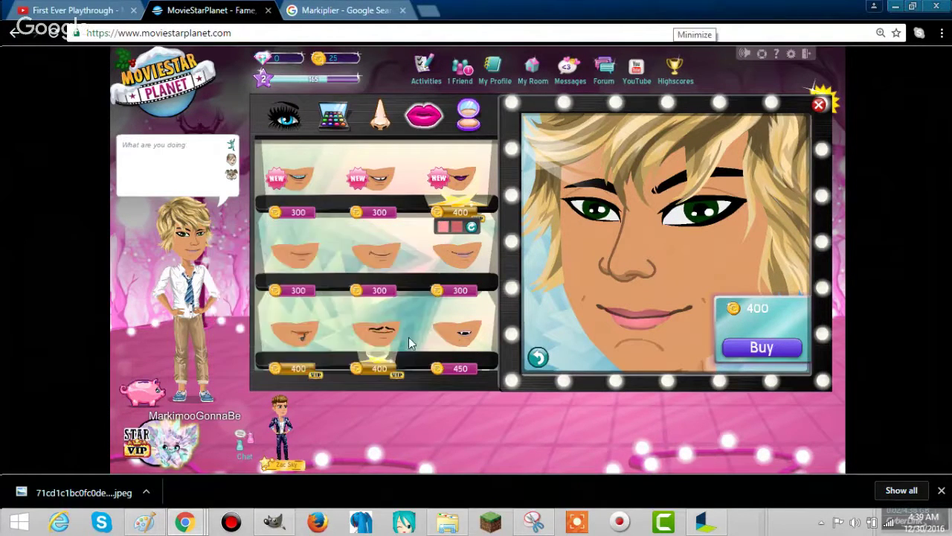
# Change the lips' first colour to a coral pink and keep muted red as their second colour.
pyautogui.click(442, 227)
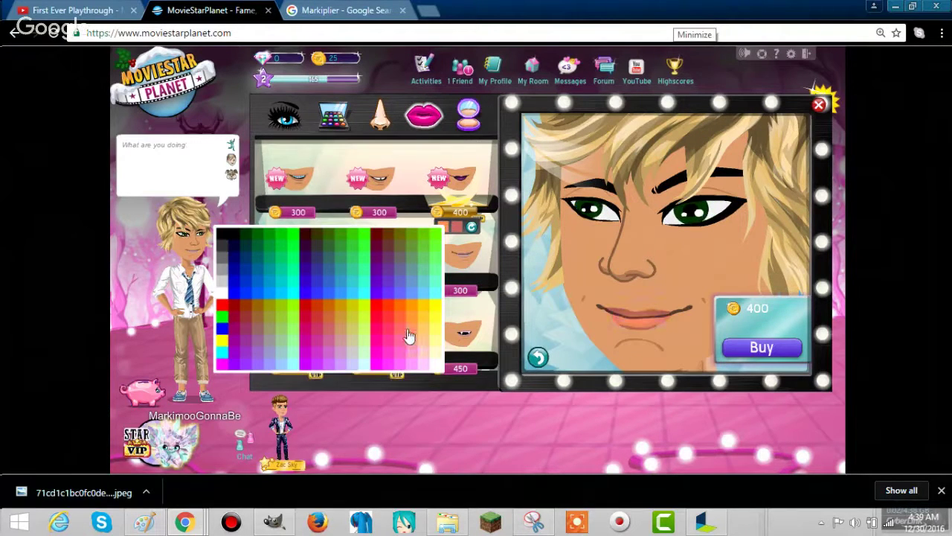
pyautogui.click(456, 227)
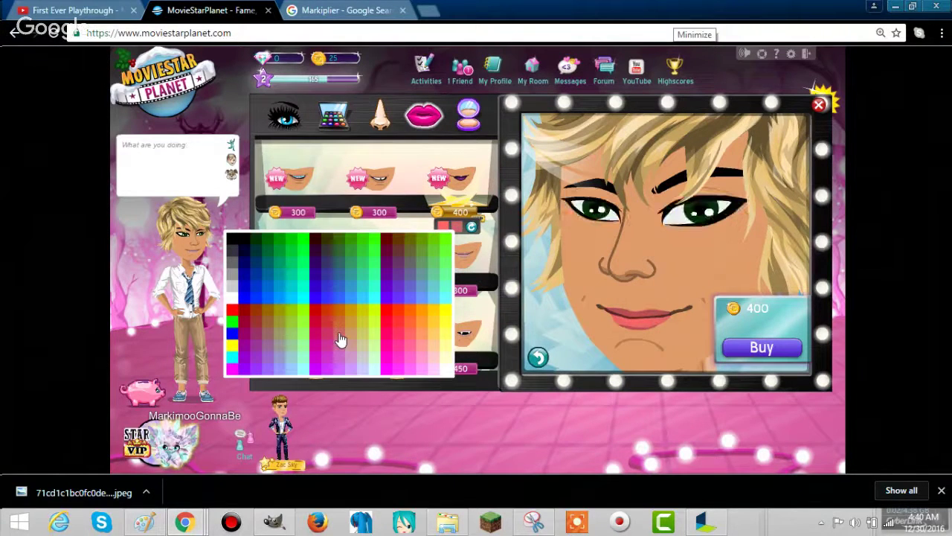
pyautogui.click(617, 325)
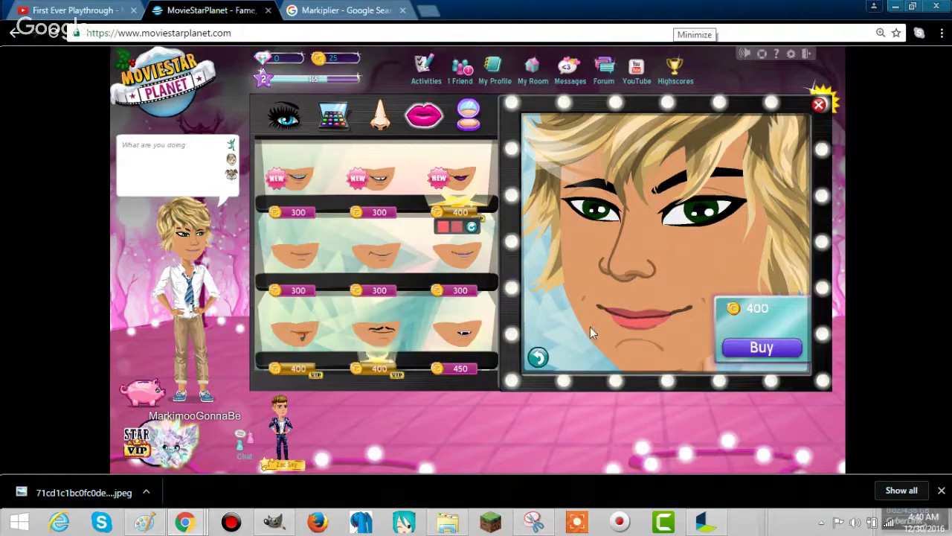
# Switch to Snipping Tool and capture a new rectangular snip of just the recoloured lips in the face preview.
pyautogui.click(533, 520)
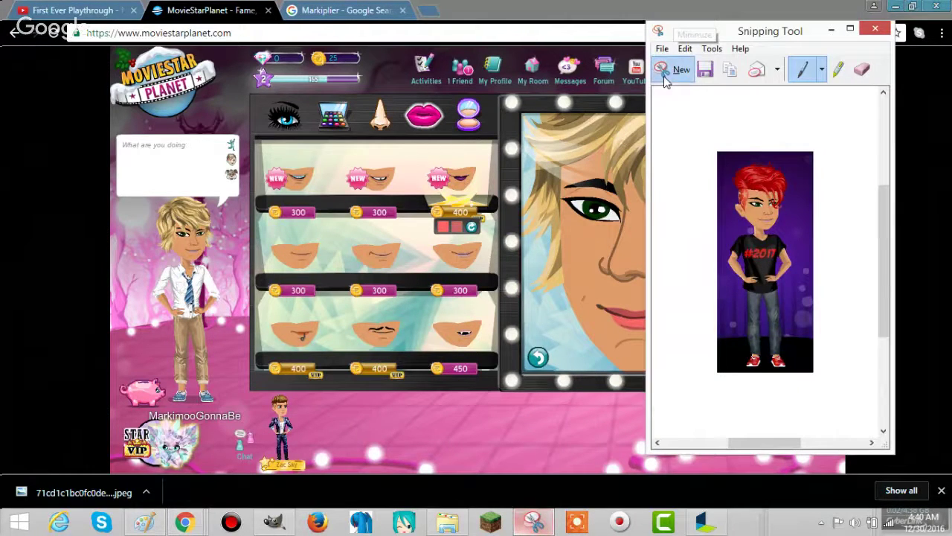
pyautogui.click(664, 75)
pyautogui.moveTo(590, 294); pyautogui.dragTo(660, 300)
pyautogui.moveTo(660, 301); pyautogui.dragTo(695, 332)
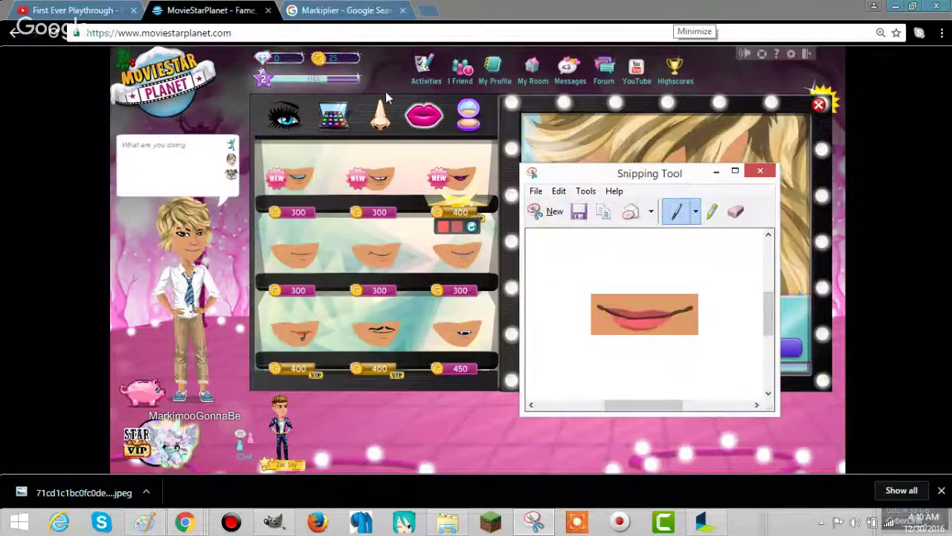
# Save the lips snip as forari.PNG in the artbook New folder, replacing the existing file, and return to Chrome.
pyautogui.click(536, 191)
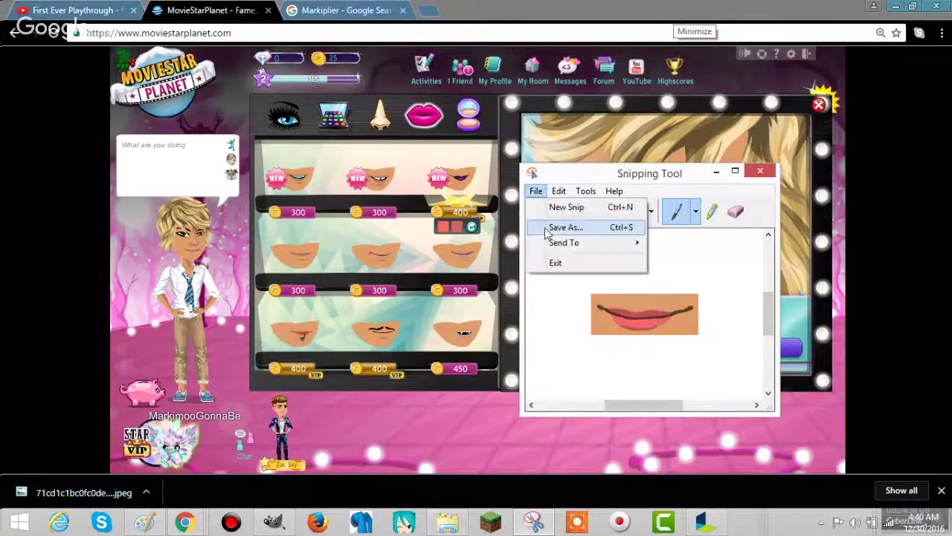
pyautogui.click(547, 230)
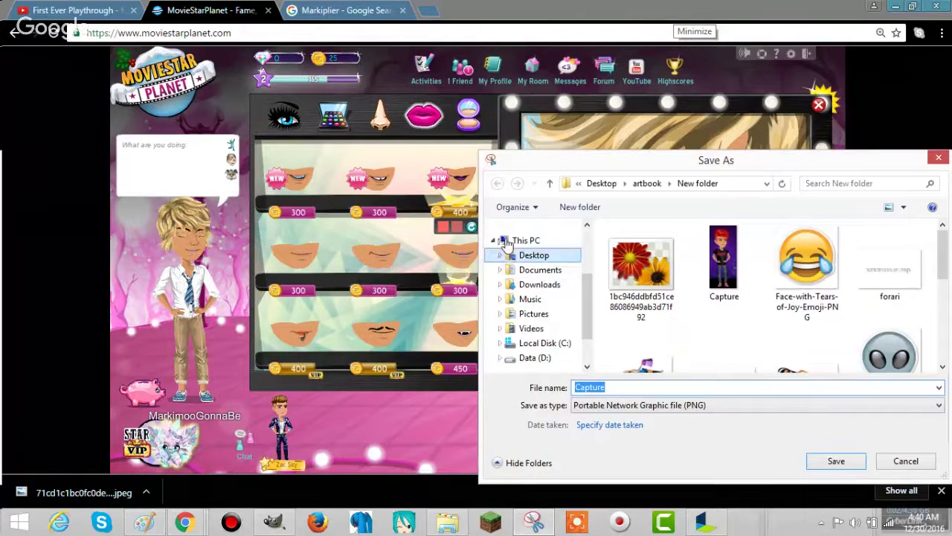
pyautogui.click(807, 268)
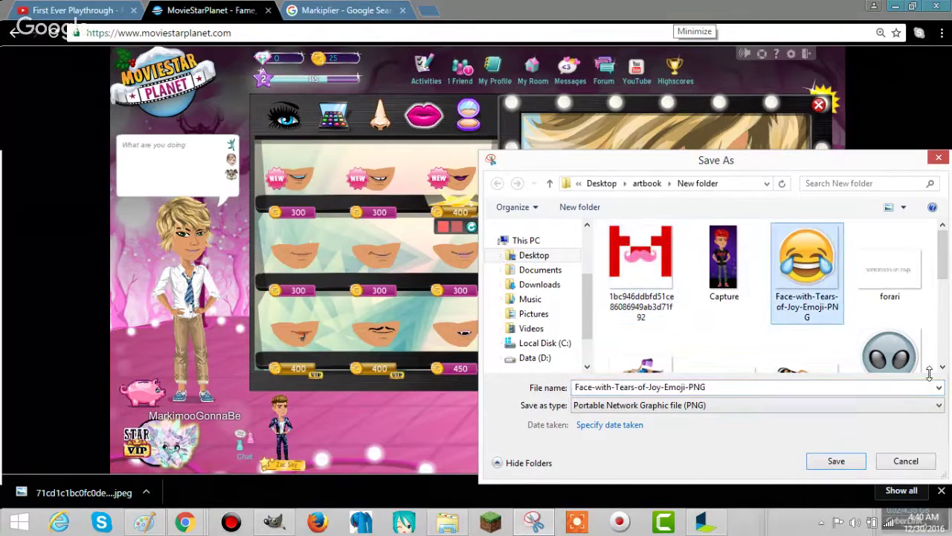
pyautogui.click(892, 287)
pyautogui.click(834, 461)
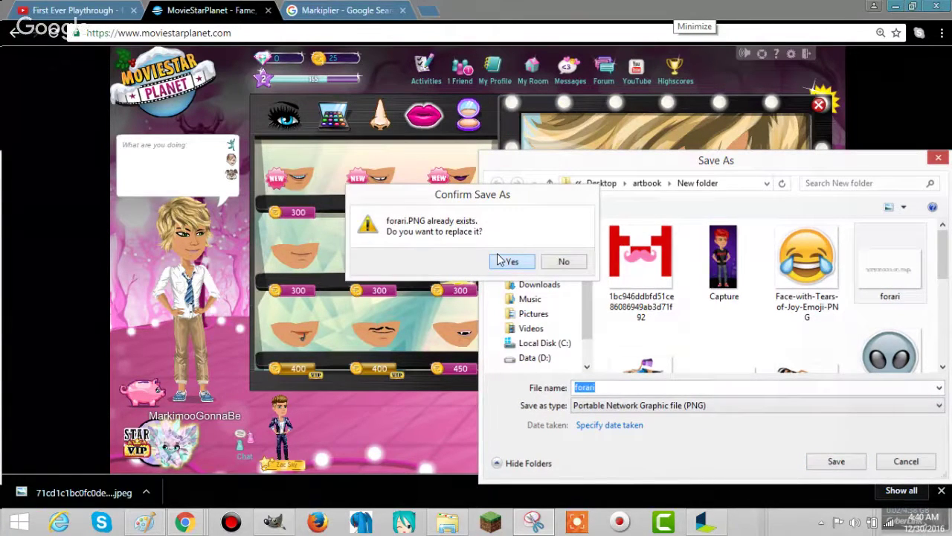
pyautogui.click(509, 261)
pyautogui.click(302, 470)
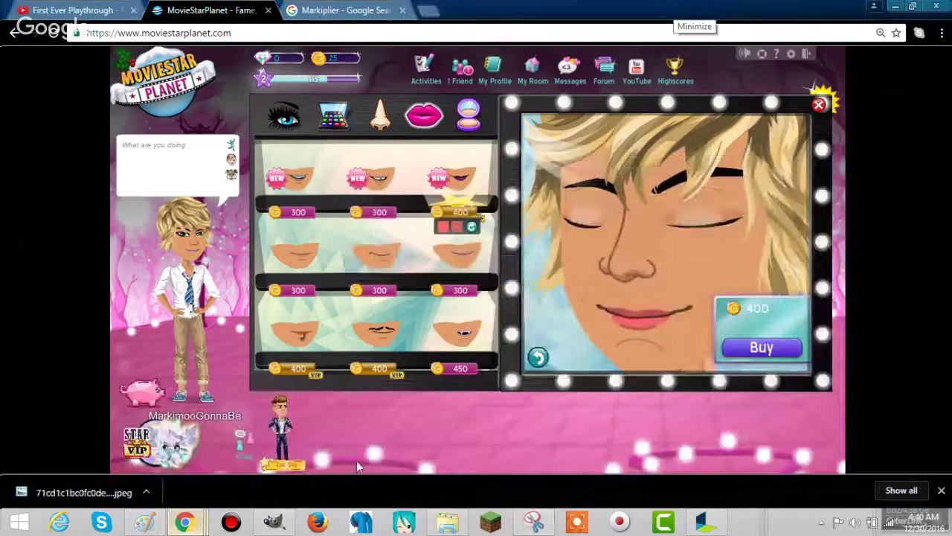
# Show the YouTube live stream page and post "huh?" in its live chat.
pyautogui.click(75, 9)
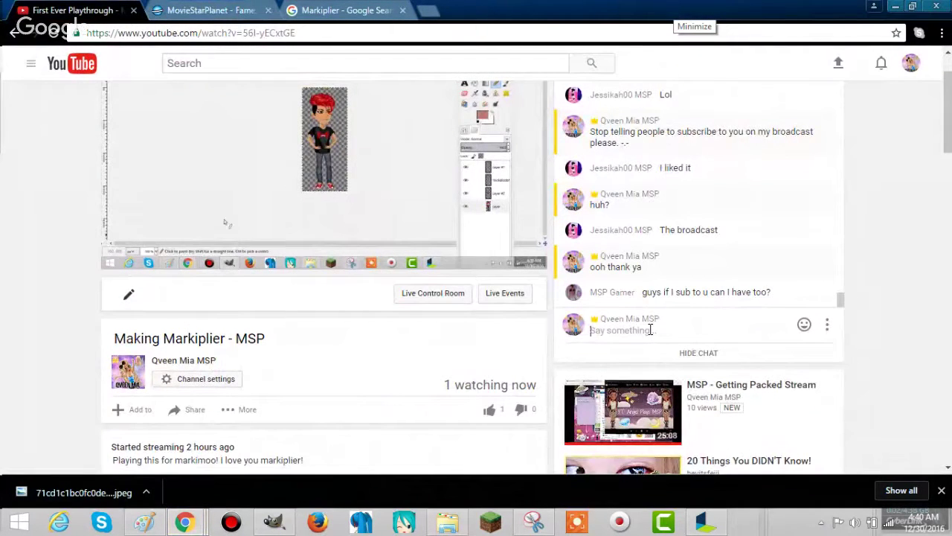
pyautogui.write('huh')
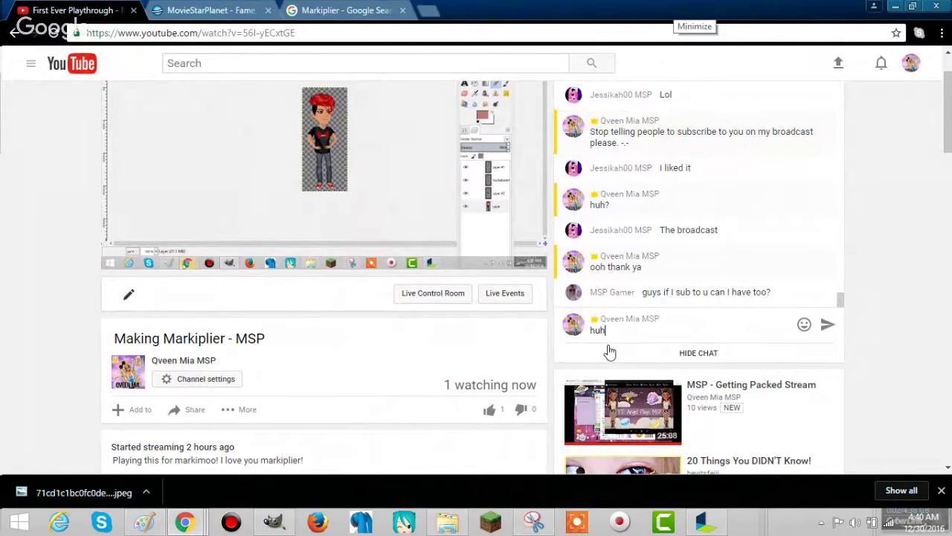
pyautogui.write('?')
pyautogui.press('Return')
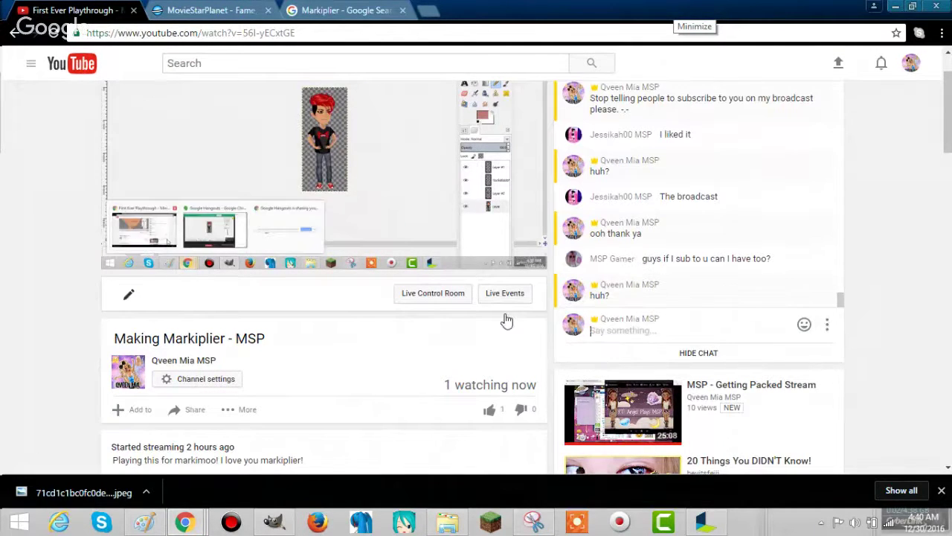
# Try to post "oh you mean sub for sub? o." in the live chat, and retry sending it.
pyautogui.write('oh you')
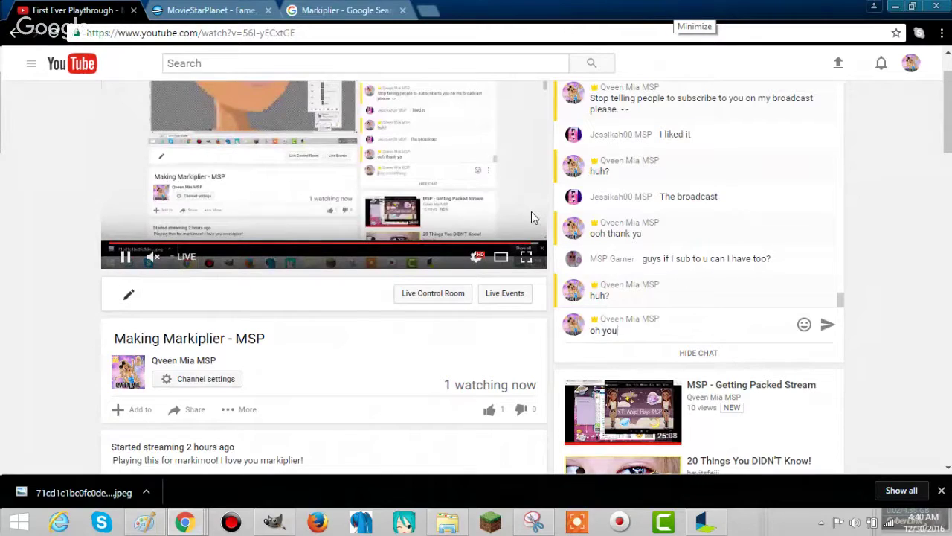
pyautogui.write(' mean sub for su')
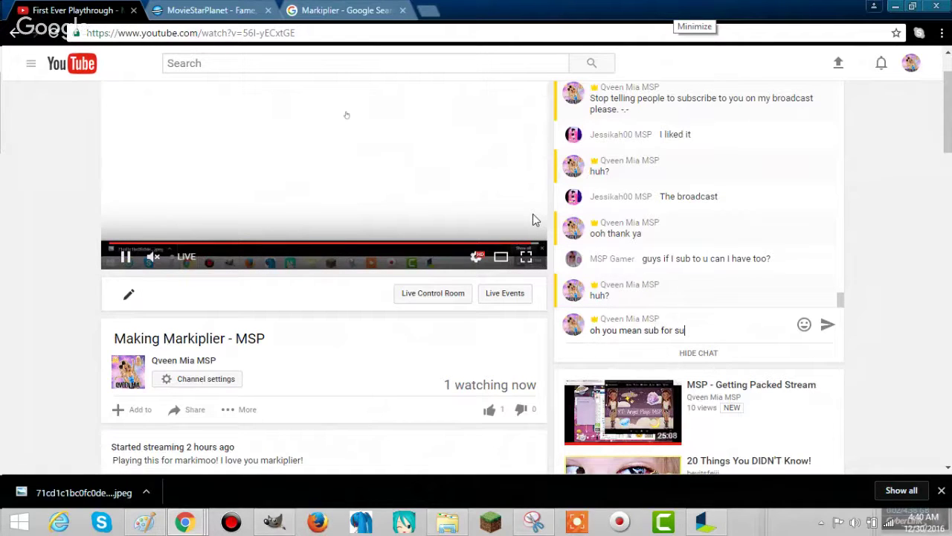
pyautogui.write('b? o.')
pyautogui.press('Return')
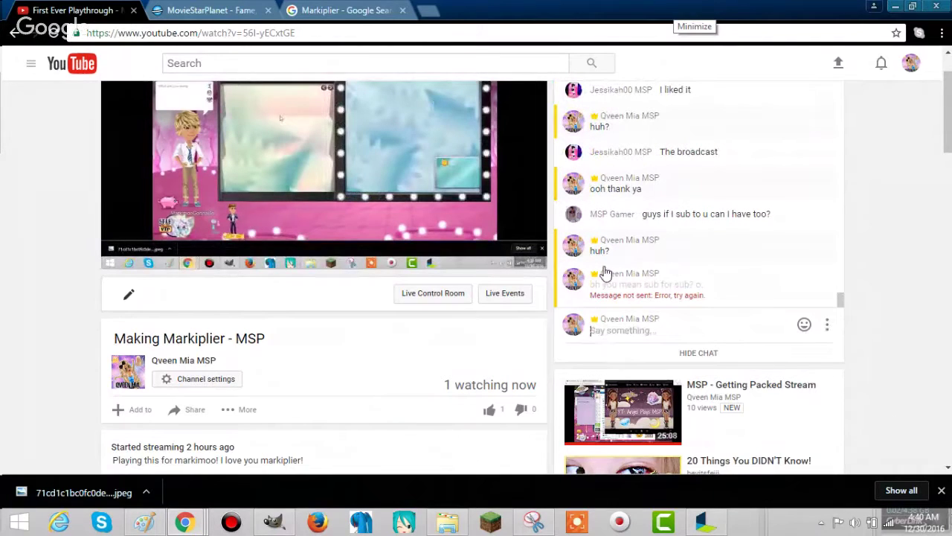
pyautogui.click(827, 276)
pyautogui.click(849, 302)
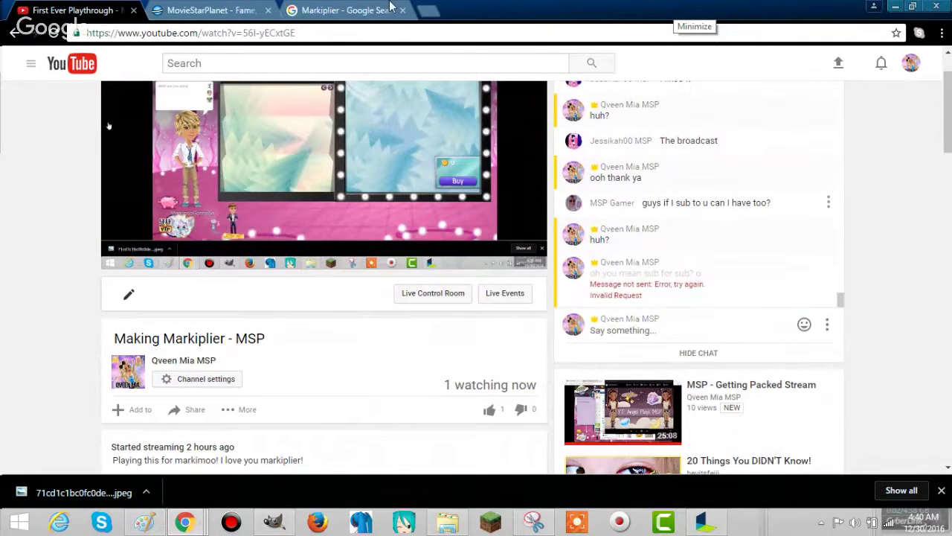
# Post "oh do you mean a sub for sub?" in the stream's live chat.
pyautogui.scroll(-2, 640, 253)
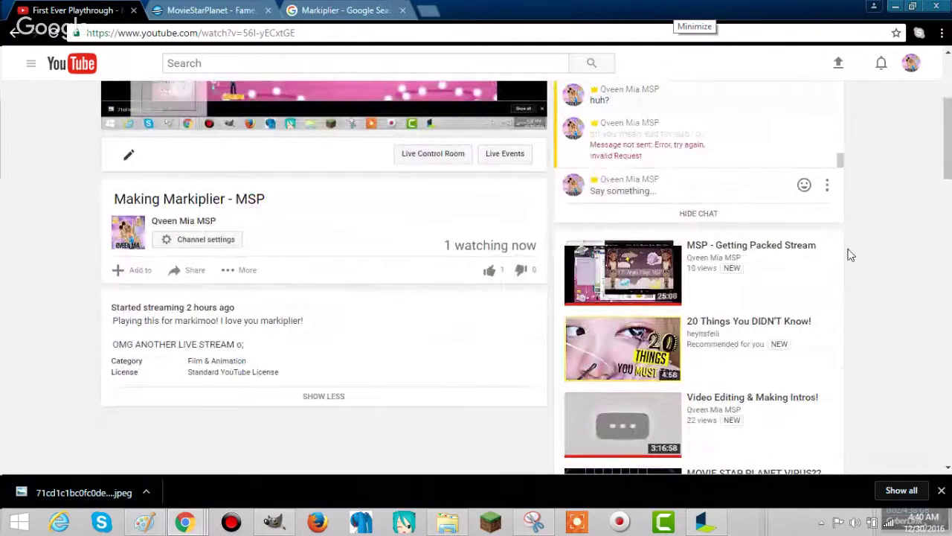
pyautogui.scroll(3, 844, 253)
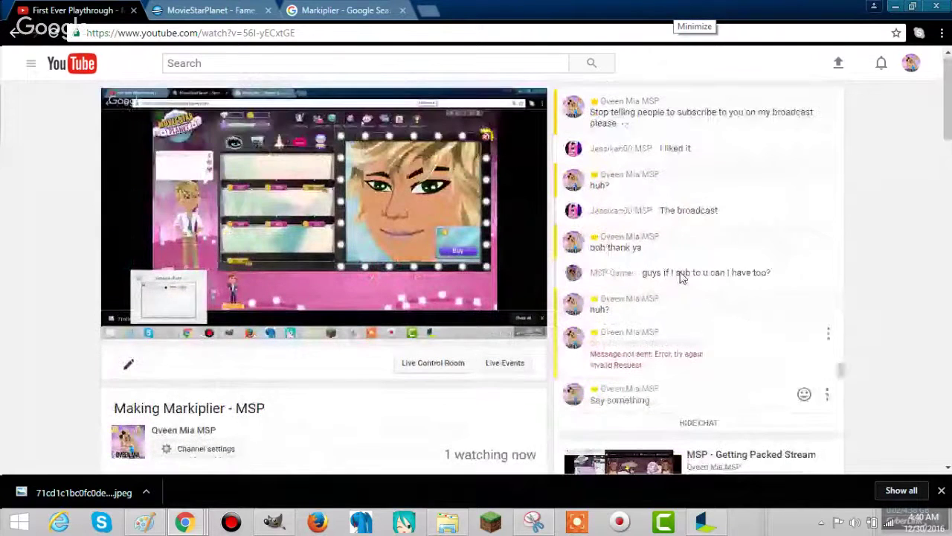
pyautogui.click(637, 395)
pyautogui.write('oh do you ')
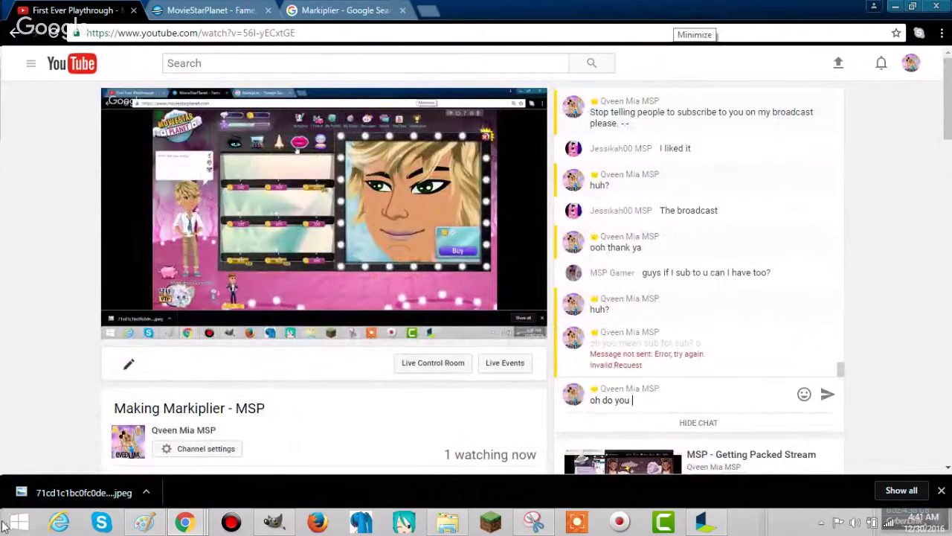
pyautogui.write('mean a sub for sub?')
pyautogui.press('Return')
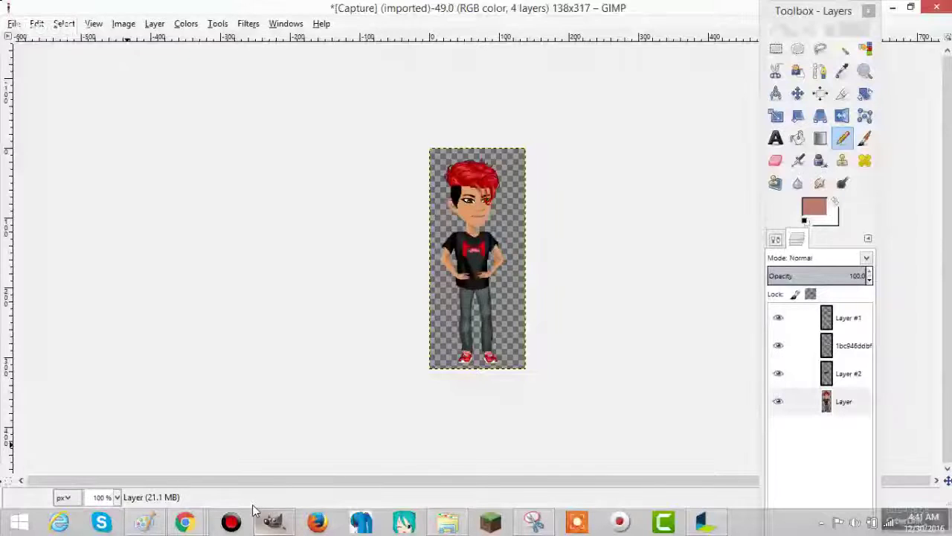
# In GIMP, open forari.PNG as a layer in the character image and place it at the top of the layer stack.
pyautogui.click(13, 23)
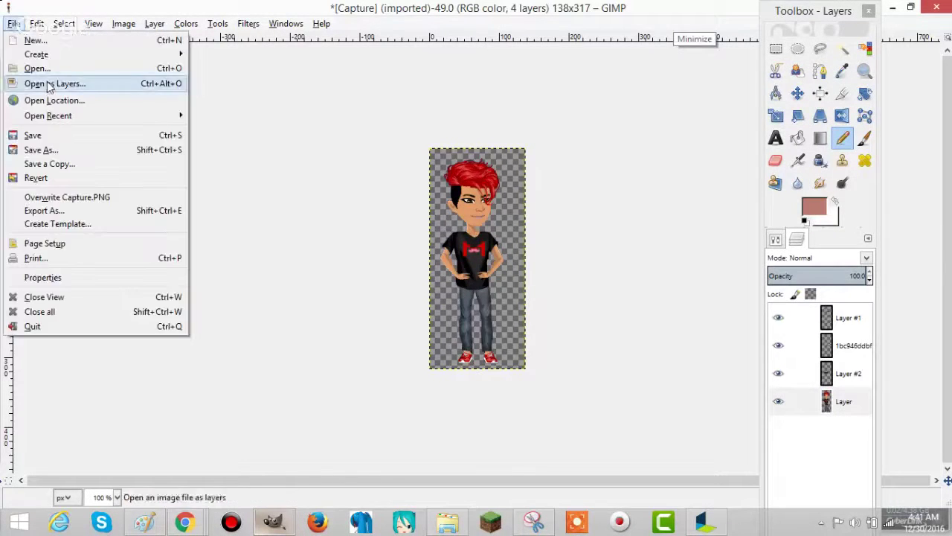
pyautogui.click(47, 85)
pyautogui.click(322, 124)
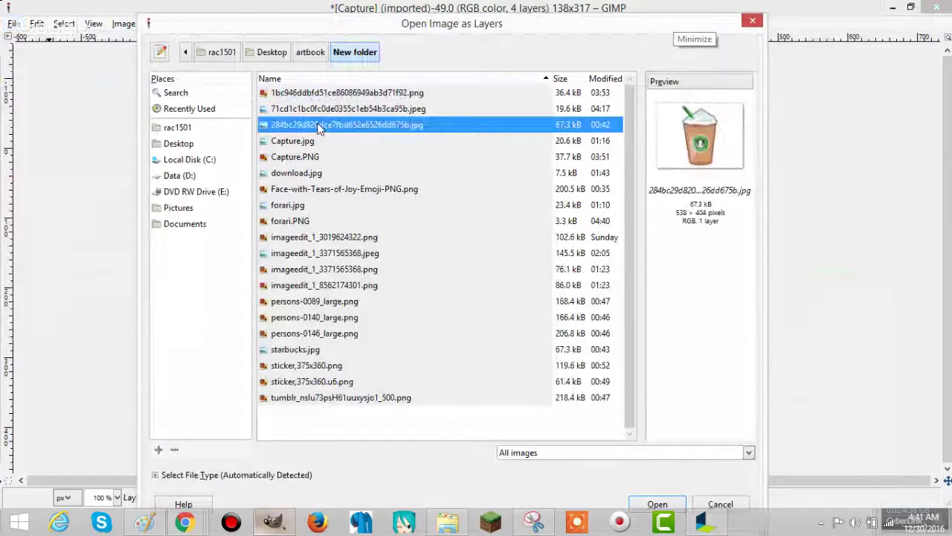
pyautogui.click(305, 211)
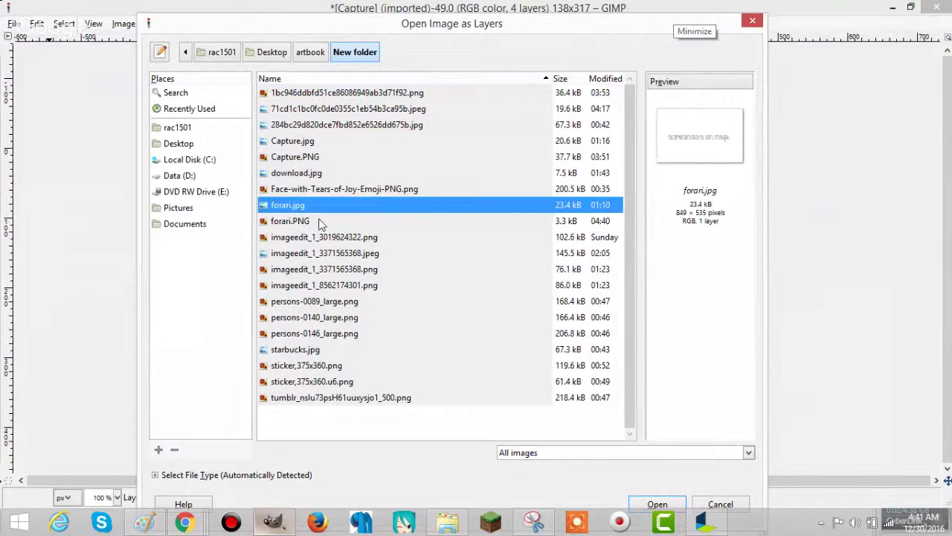
pyautogui.click(309, 220)
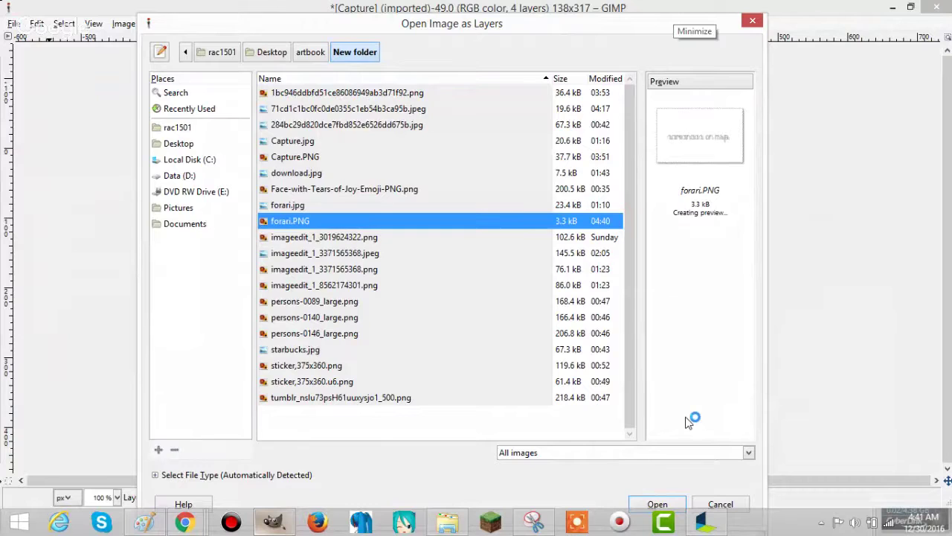
pyautogui.press('Return')
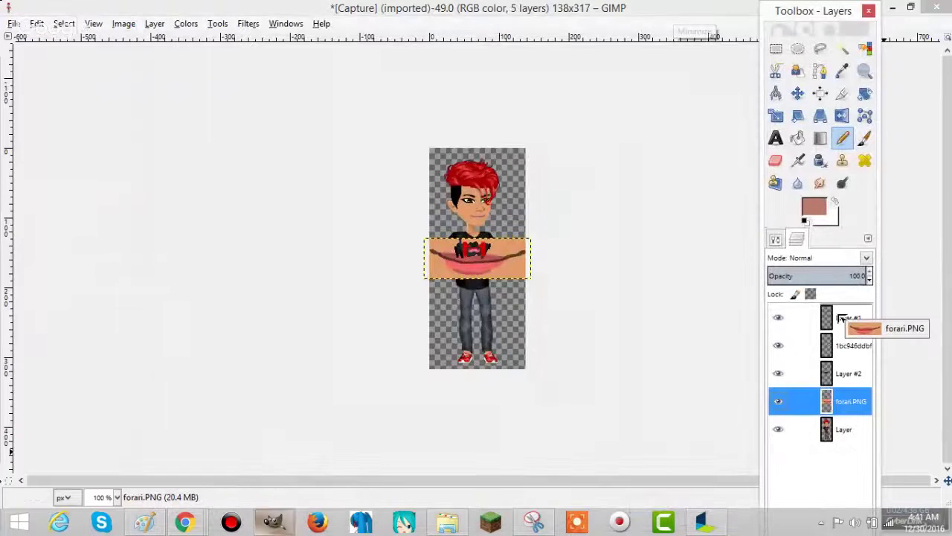
pyautogui.moveTo(841, 318); pyautogui.dragTo(838, 316)
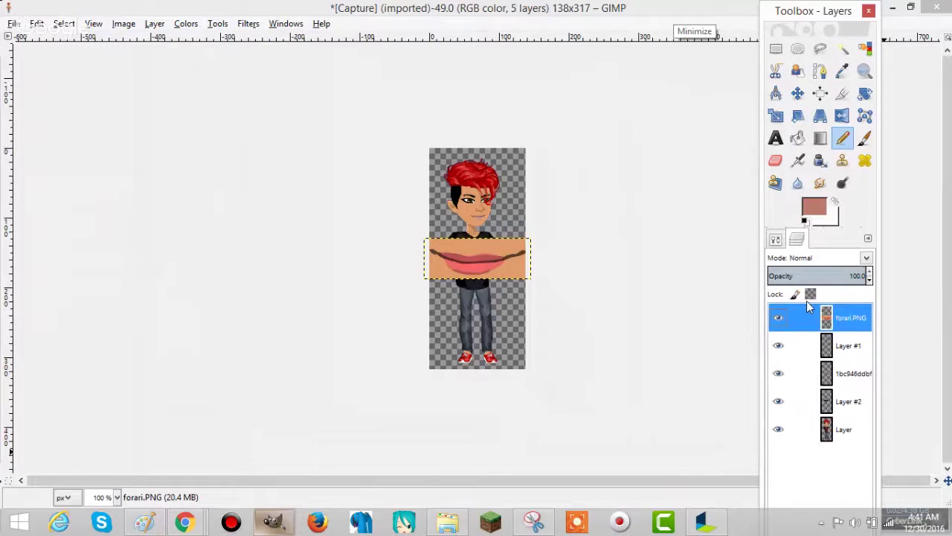
# Flip the forari.PNG lips layer horizontally and move it up over the character's face.
pyautogui.click(841, 116)
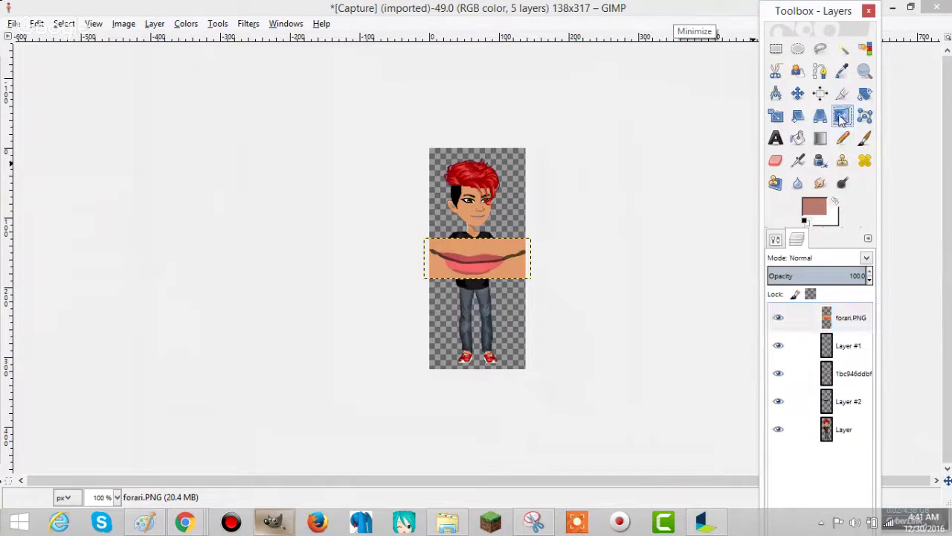
pyautogui.click(797, 93)
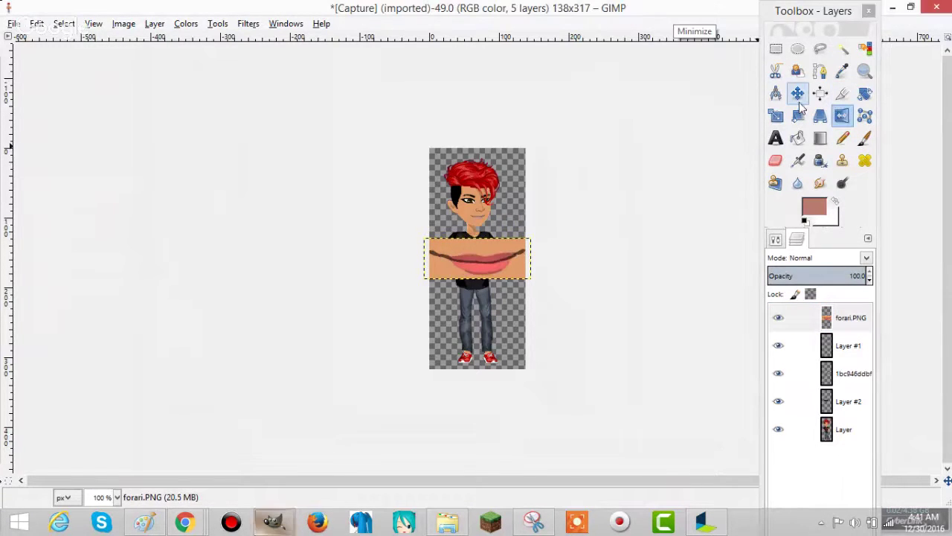
pyautogui.moveTo(488, 242); pyautogui.dragTo(483, 194)
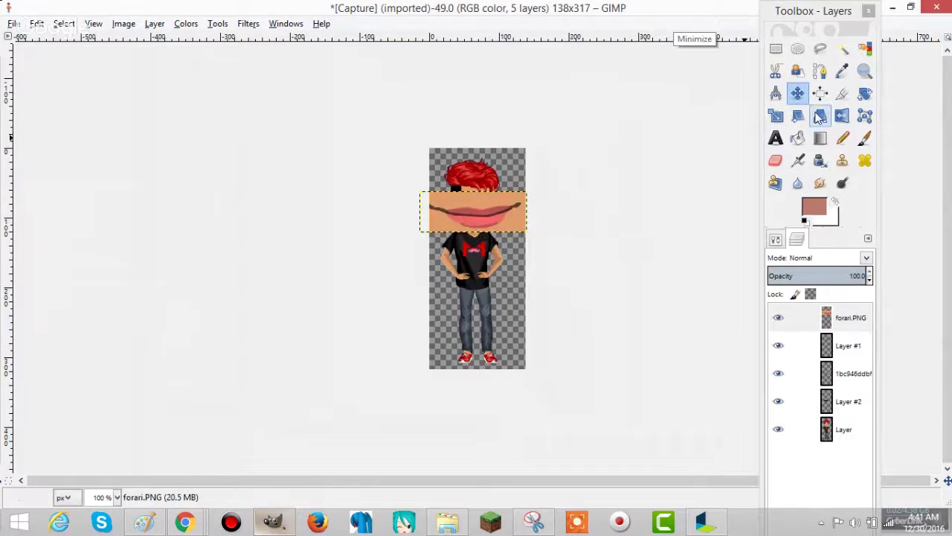
# Scale the forari.PNG lips layer down to 65 × 26 px and again to 39 × 13 px.
pyautogui.click(776, 116)
pyautogui.moveTo(533, 239); pyautogui.dragTo(461, 210)
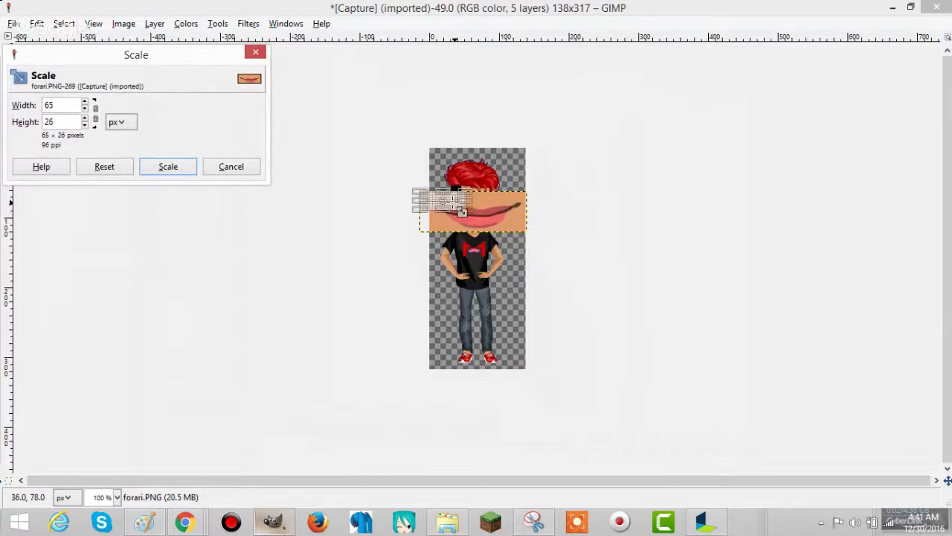
pyautogui.click(168, 166)
pyautogui.click(93, 24)
pyautogui.moveTo(125, 72)
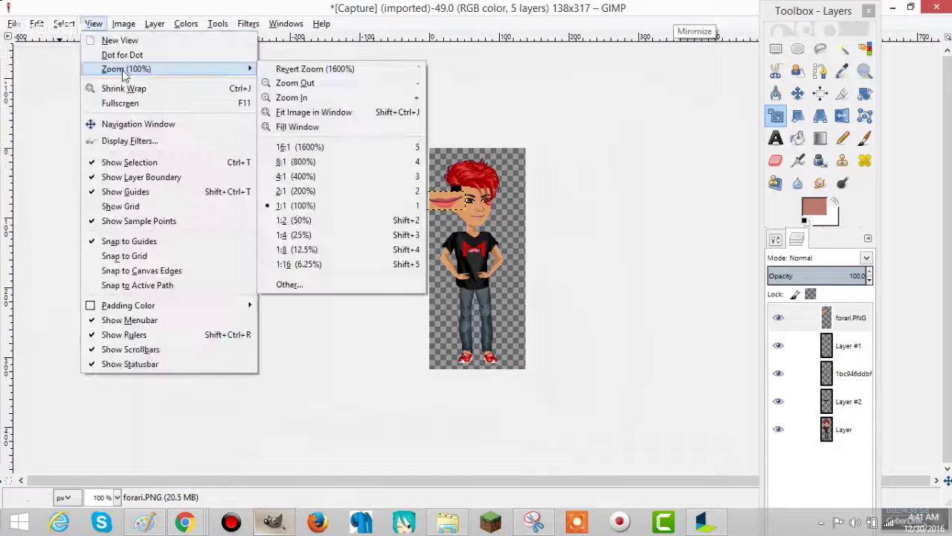
pyautogui.click(296, 161)
pyautogui.scroll(4, 354, 291)
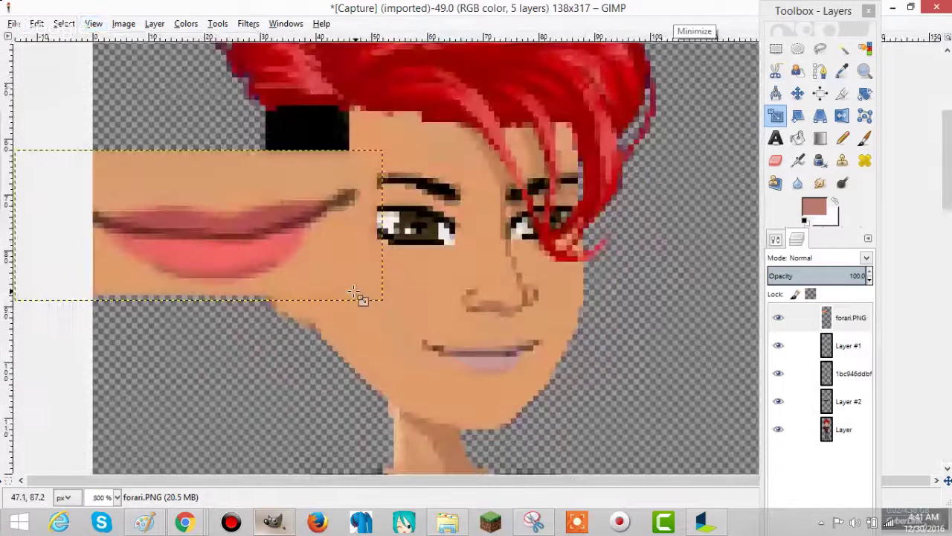
pyautogui.click(138, 181)
pyautogui.moveTo(140, 184); pyautogui.dragTo(286, 250)
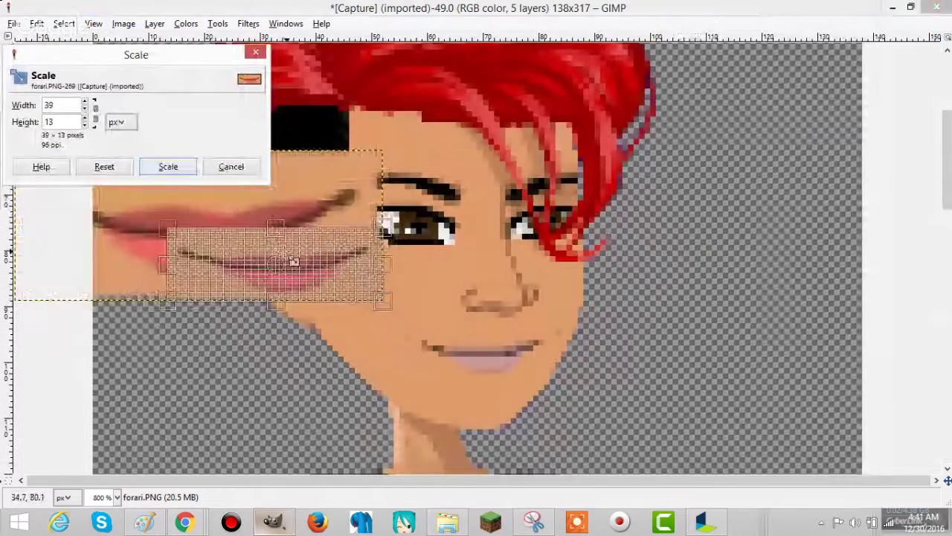
pyautogui.click(169, 167)
# Move the lips layer over the character's mouth and narrow it to 33 × 13 px.
pyautogui.click(779, 114)
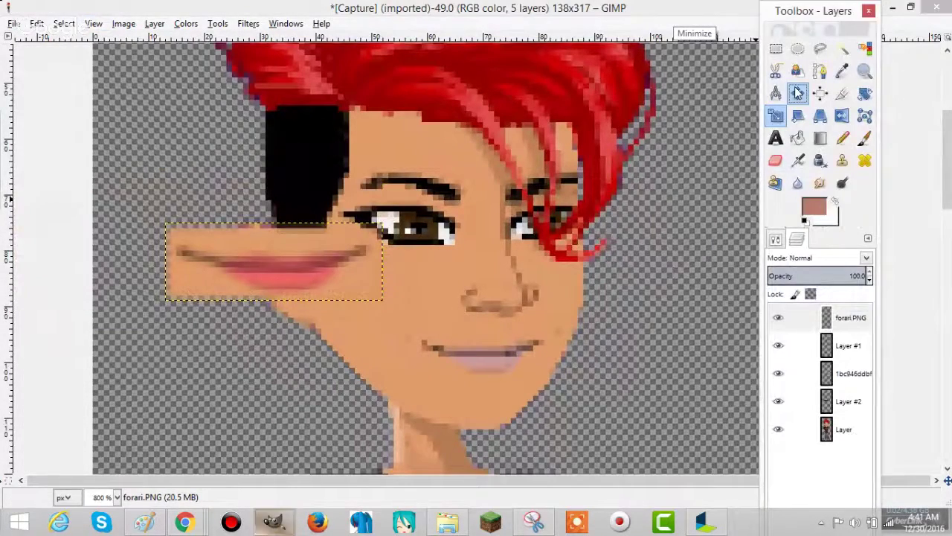
pyautogui.click(798, 92)
pyautogui.moveTo(238, 285); pyautogui.dragTo(449, 369)
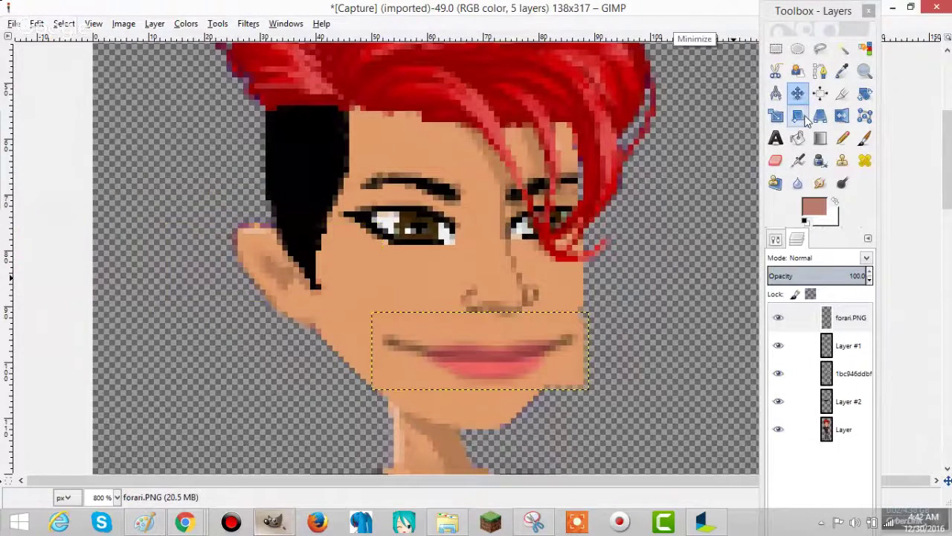
pyautogui.click(777, 116)
pyautogui.moveTo(590, 346); pyautogui.dragTo(556, 351)
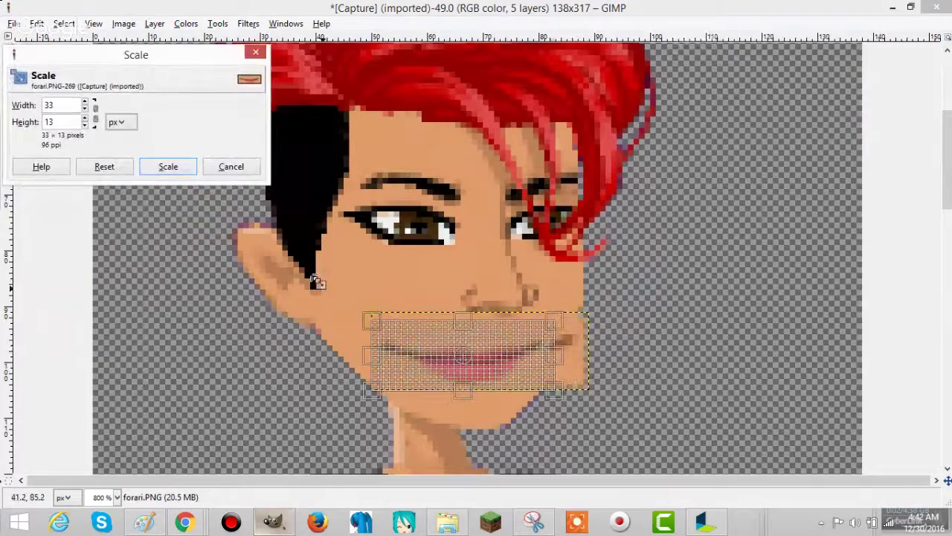
pyautogui.click(178, 167)
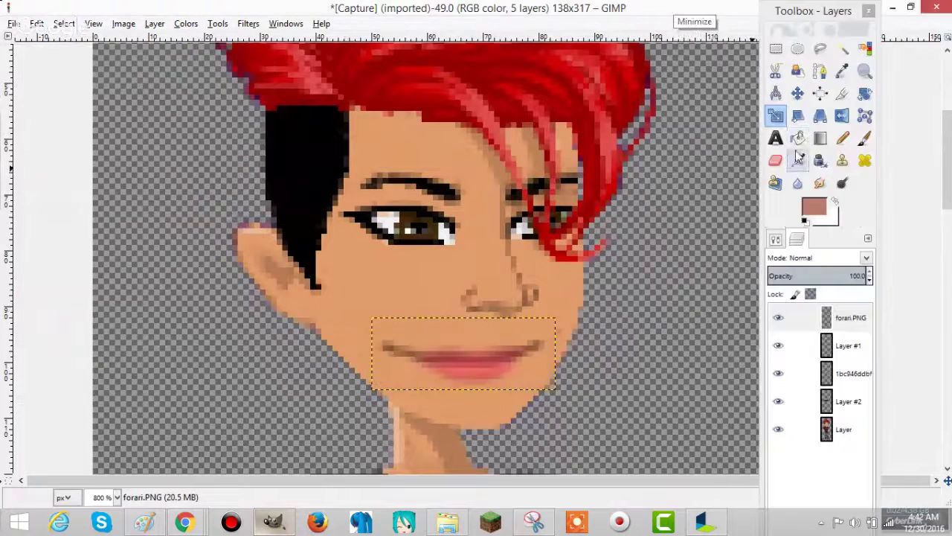
# Scale the lips layer to 29 × 10 px and reposition it to cover the character's original mouth.
pyautogui.click(797, 92)
pyautogui.moveTo(384, 336); pyautogui.dragTo(404, 336)
pyautogui.click(776, 115)
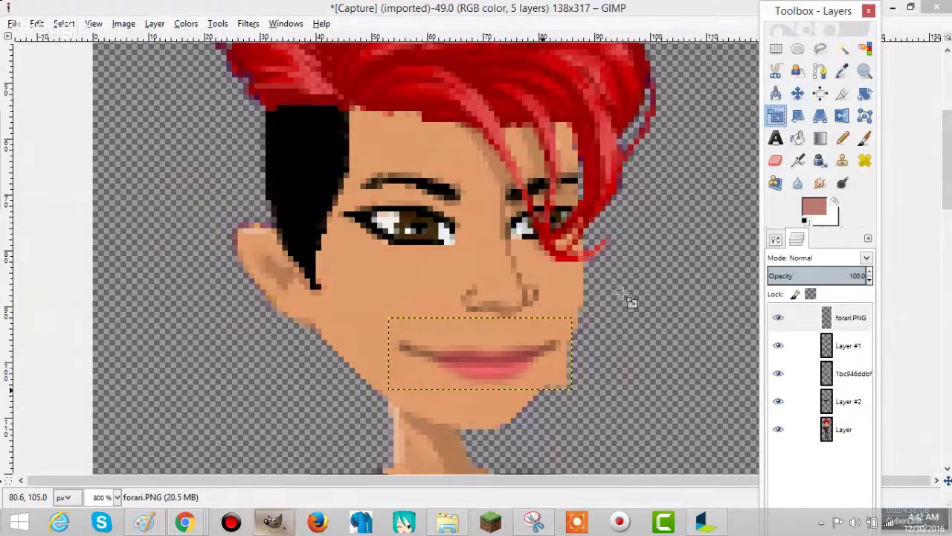
pyautogui.click(552, 387)
pyautogui.moveTo(421, 337); pyautogui.dragTo(433, 354)
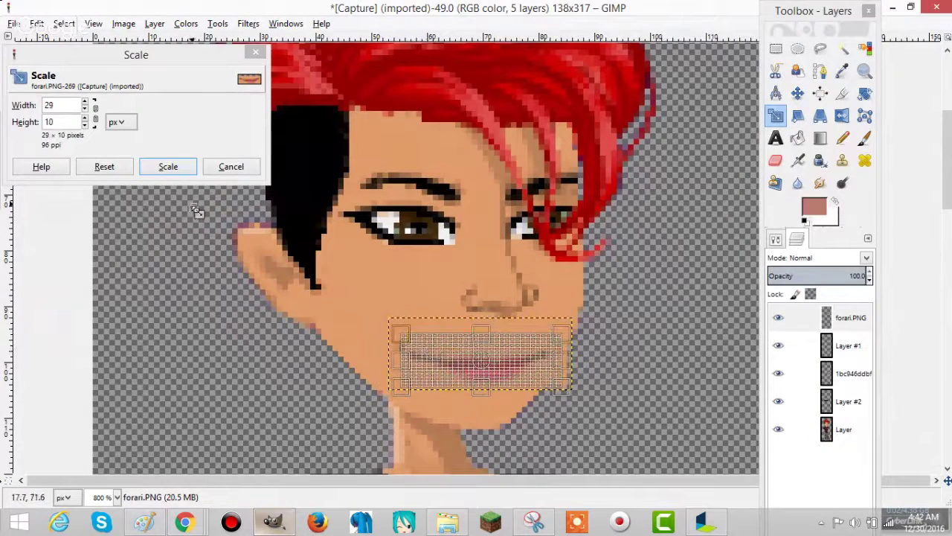
pyautogui.click(168, 167)
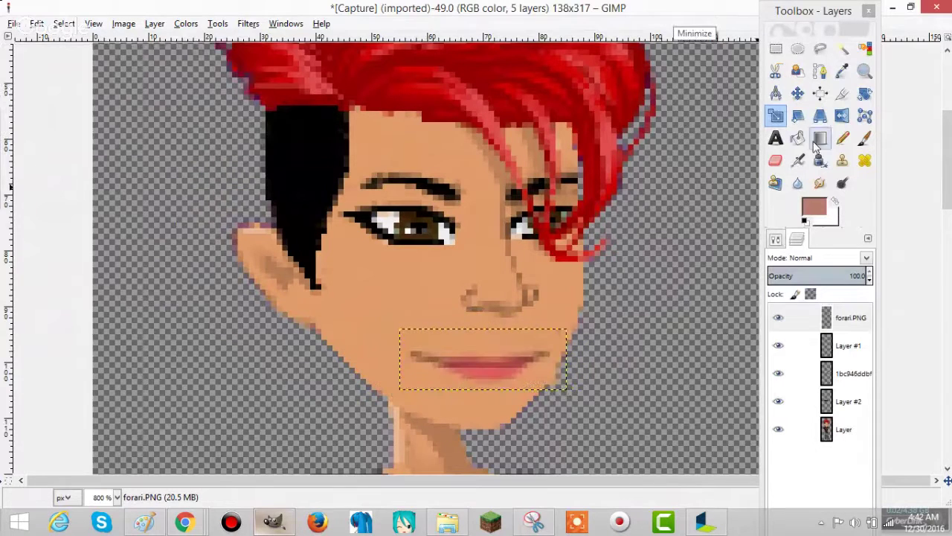
pyautogui.click(797, 93)
pyautogui.moveTo(484, 362); pyautogui.dragTo(478, 362)
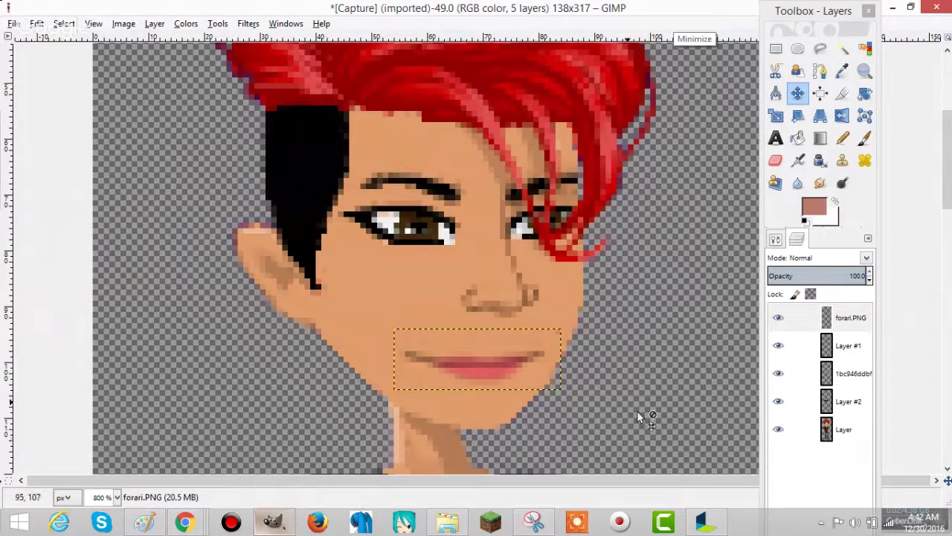
# Delete the forari.PNG lips layer and select the base character layer.
pyautogui.click(94, 24)
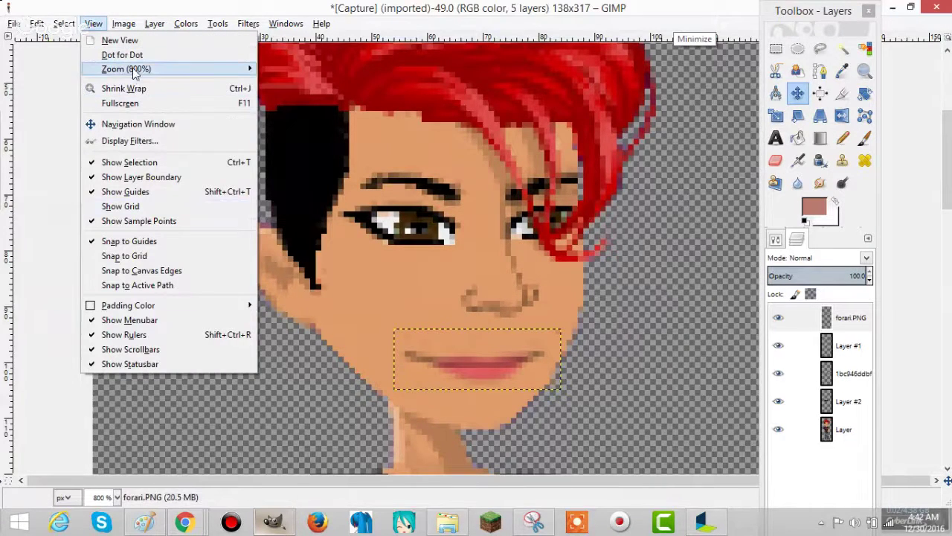
pyautogui.moveTo(132, 69)
pyautogui.click(321, 221)
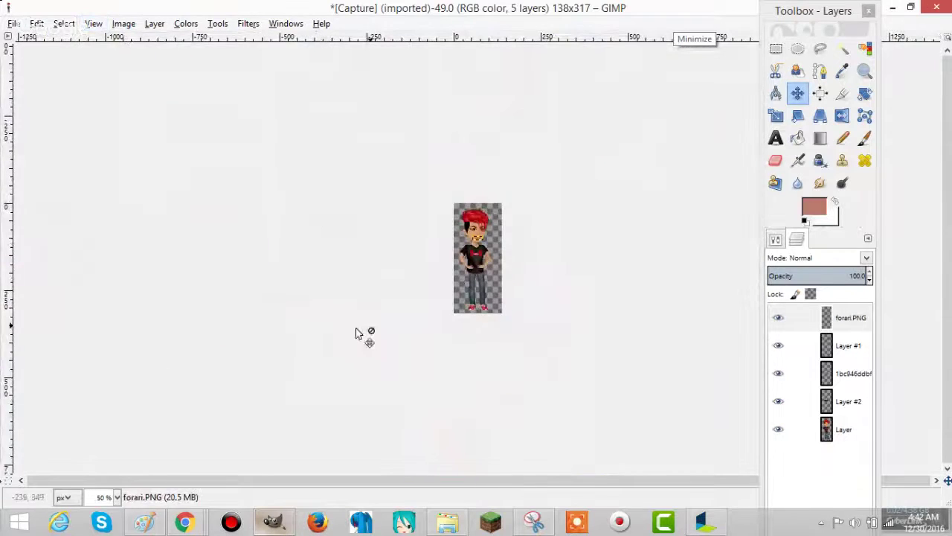
pyautogui.click(849, 431)
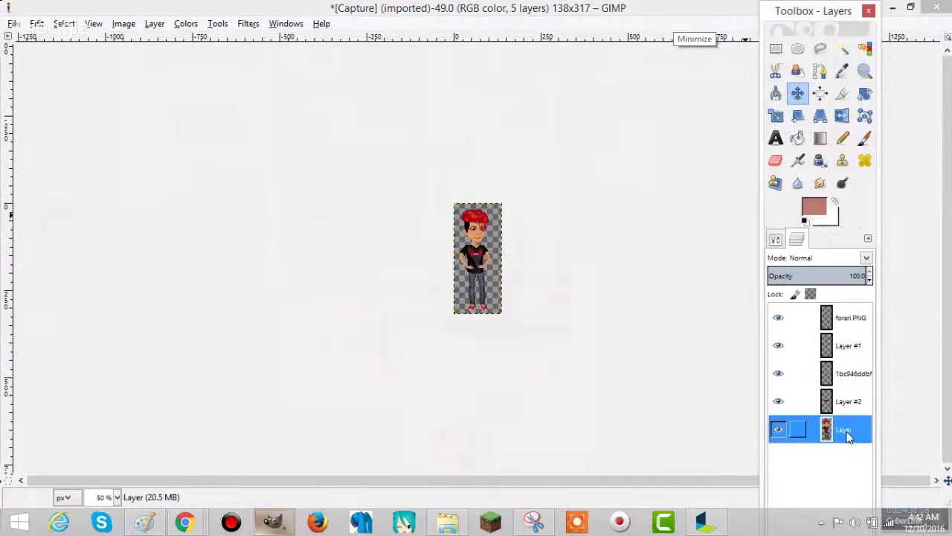
pyautogui.click(94, 24)
pyautogui.moveTo(132, 69)
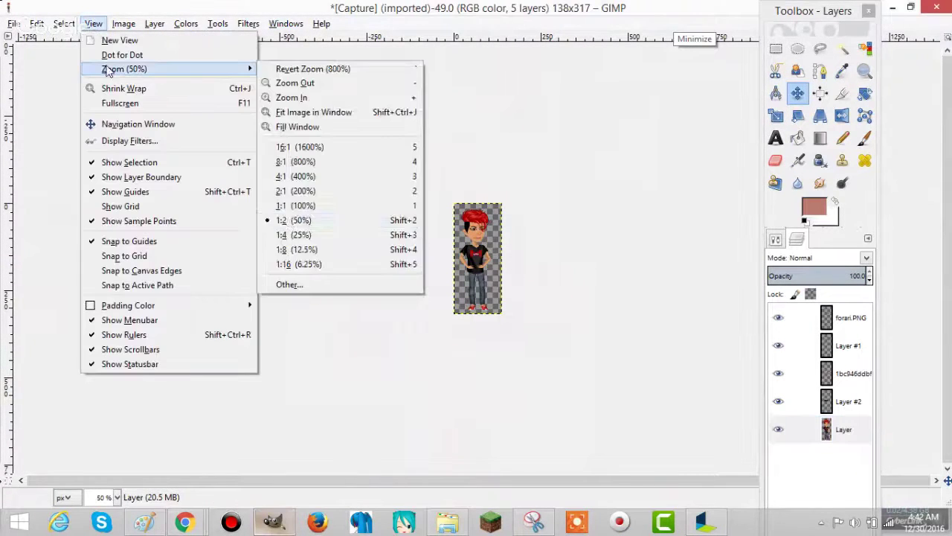
pyautogui.click(312, 207)
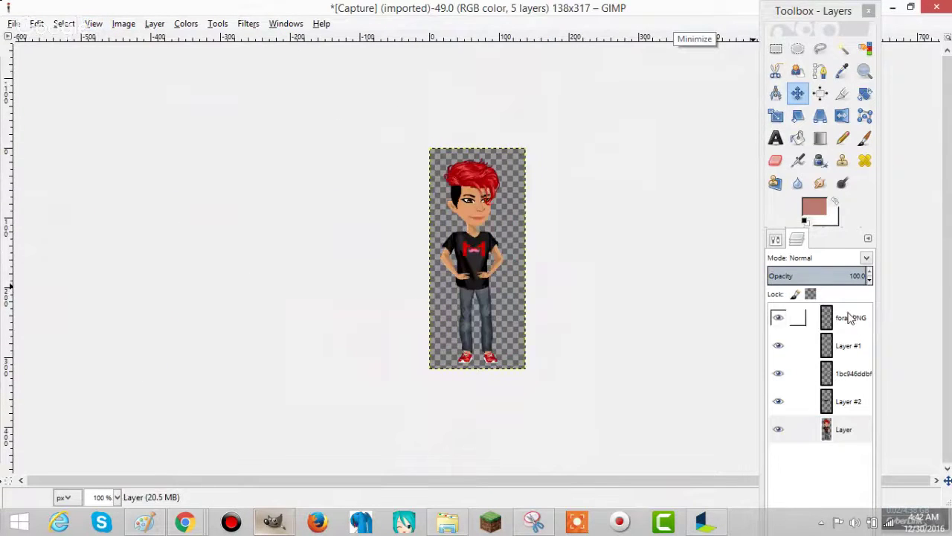
pyautogui.rightClick(851, 319)
pyautogui.click(747, 119)
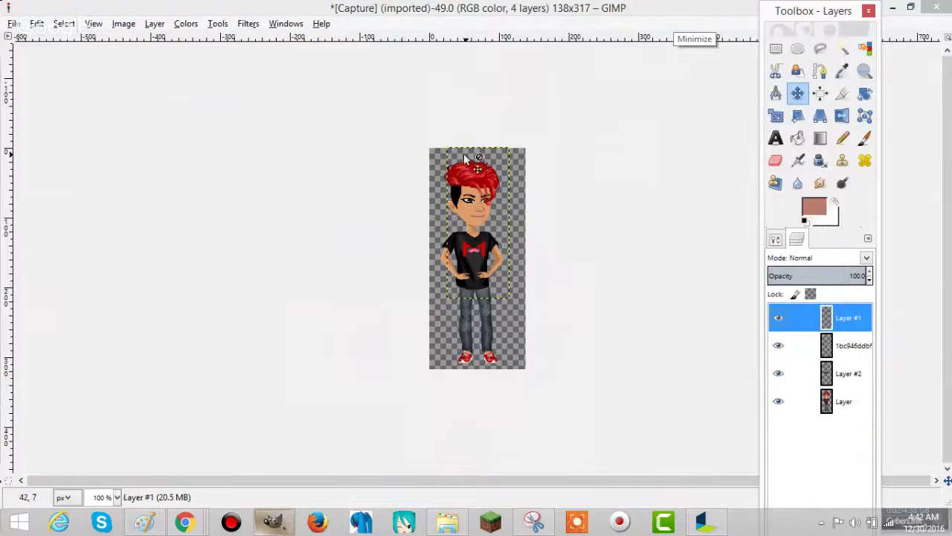
pyautogui.click(844, 409)
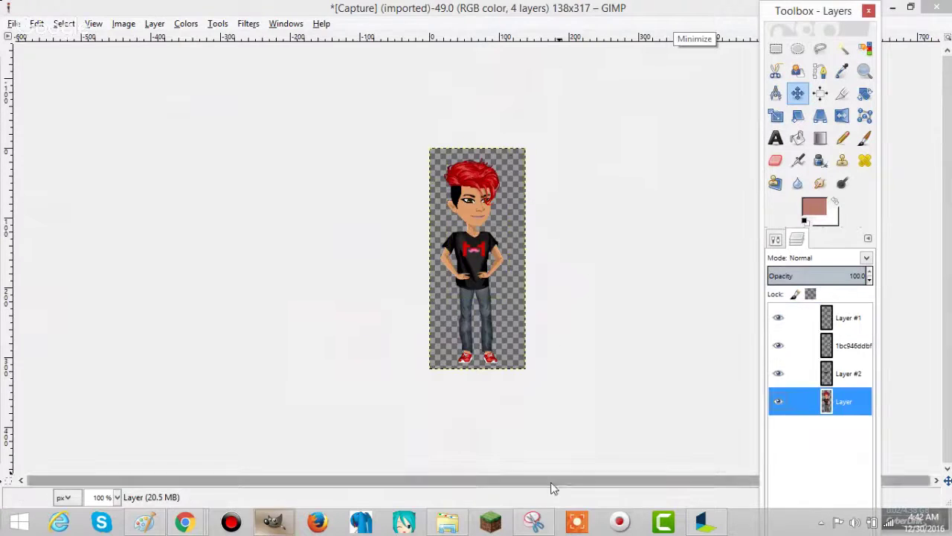
# In the browser, try to post "Do you mean a sub for sub? ;o" in the stream's live chat, and retry sending it.
pyautogui.click(179, 525)
pyautogui.click(117, 451)
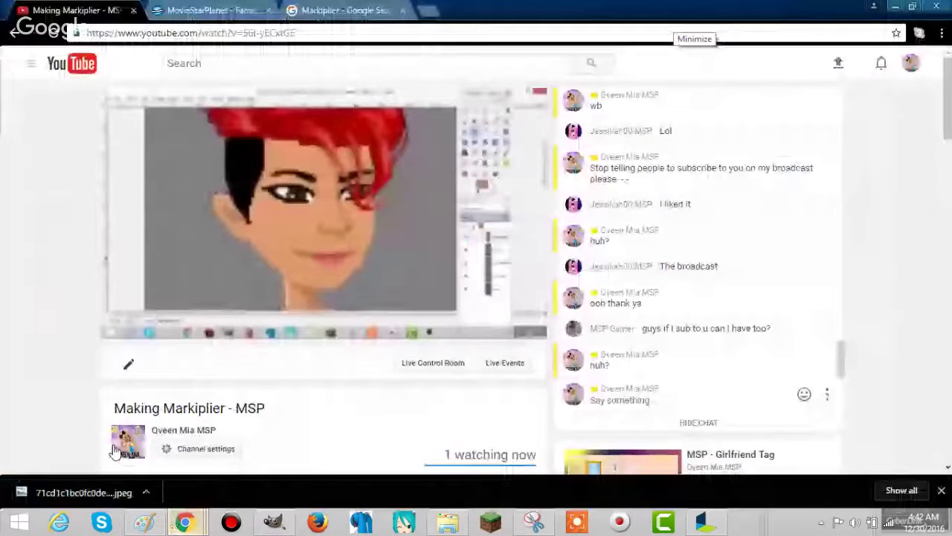
pyautogui.write('Do you mean a ')
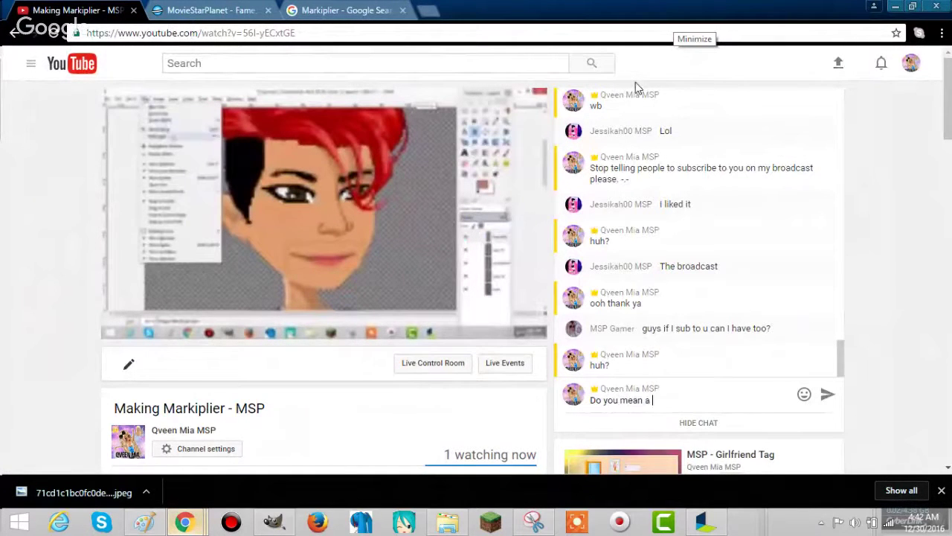
pyautogui.write('sub for sub? :)')
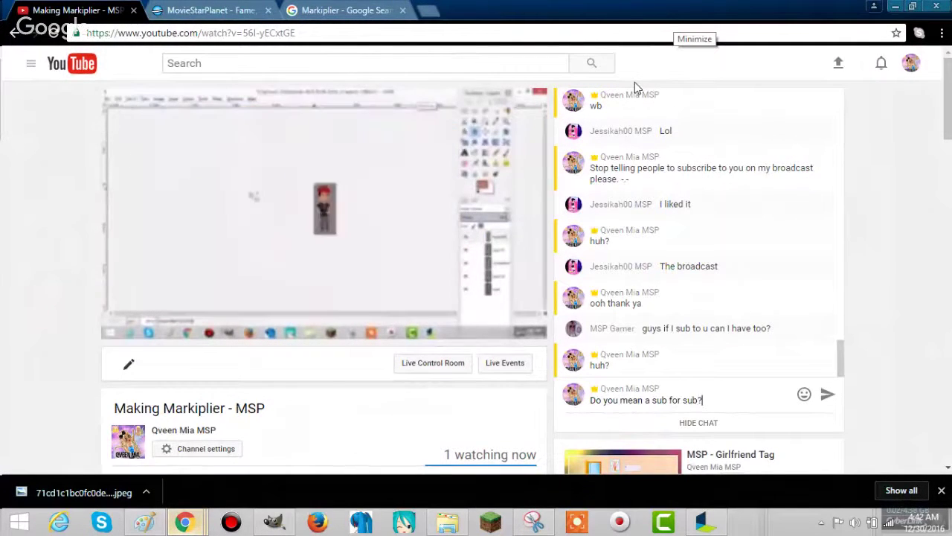
pyautogui.press('Return')
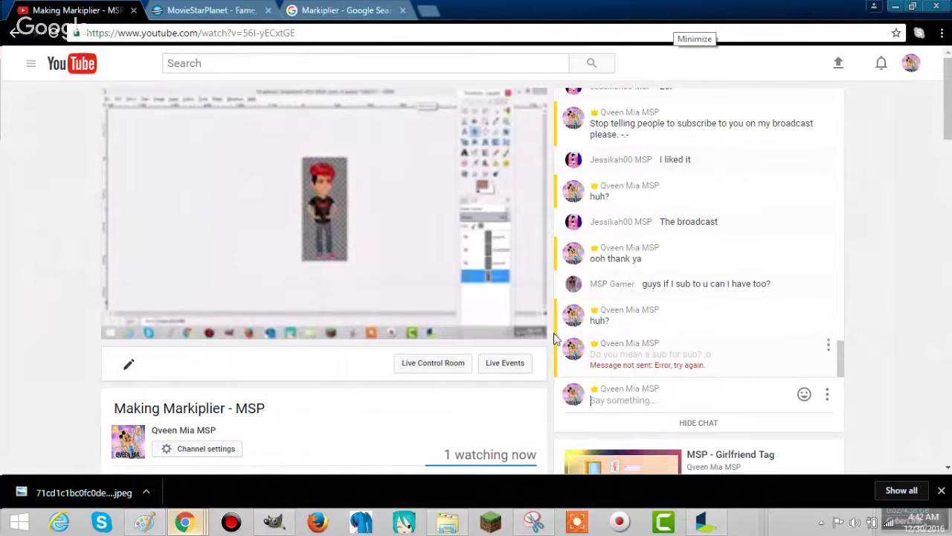
pyautogui.click(829, 346)
pyautogui.click(884, 270)
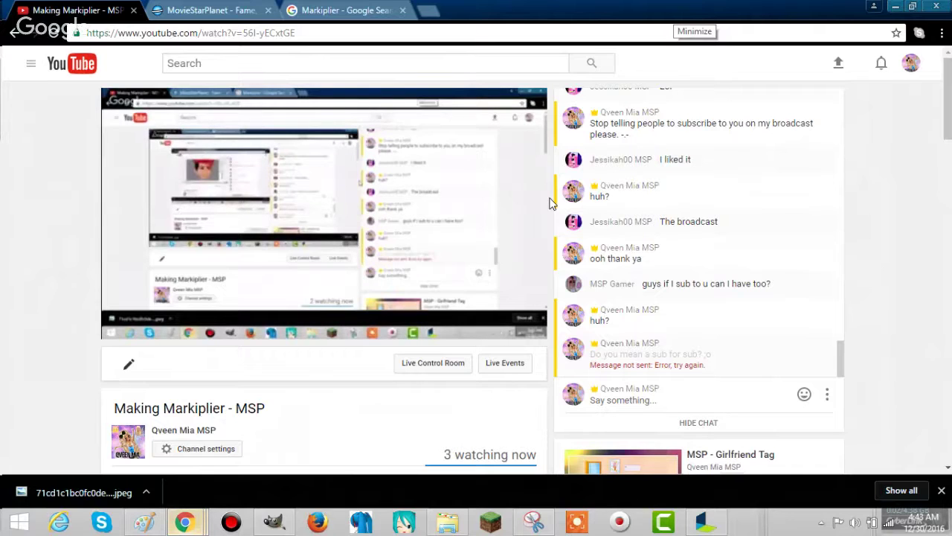
# Back in GIMP, merge Layer #1, the 1bc946ddbf layer and Layer #2 down into the base character layer.
pyautogui.click(273, 520)
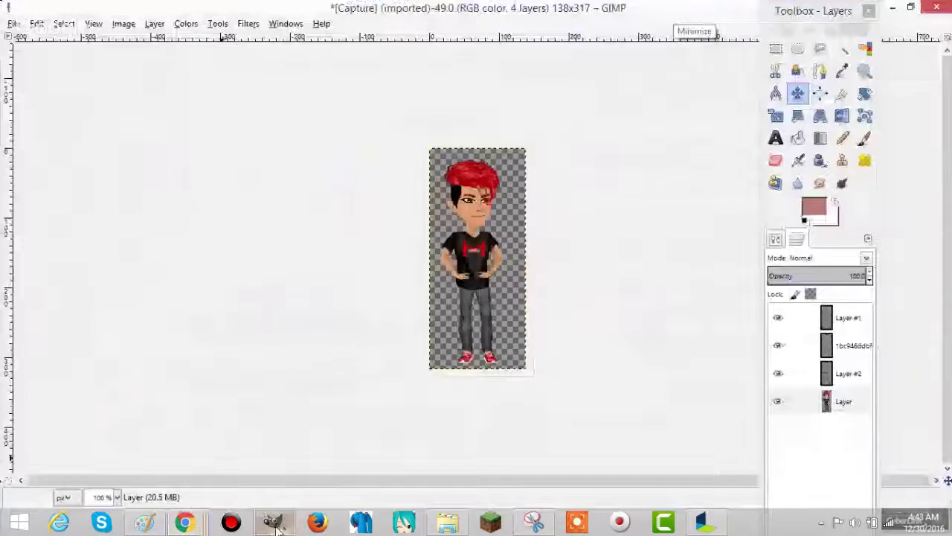
pyautogui.click(93, 23)
pyautogui.moveTo(122, 68)
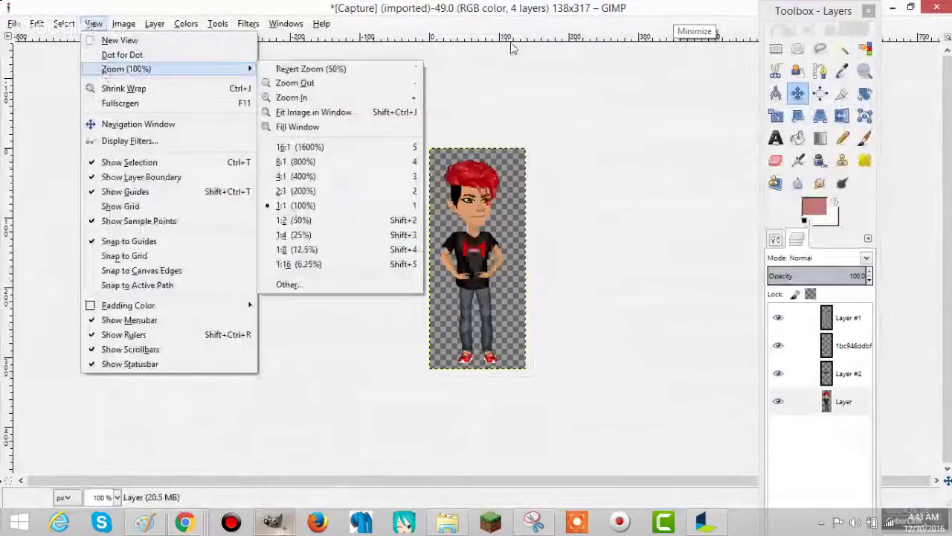
pyautogui.click(552, 100)
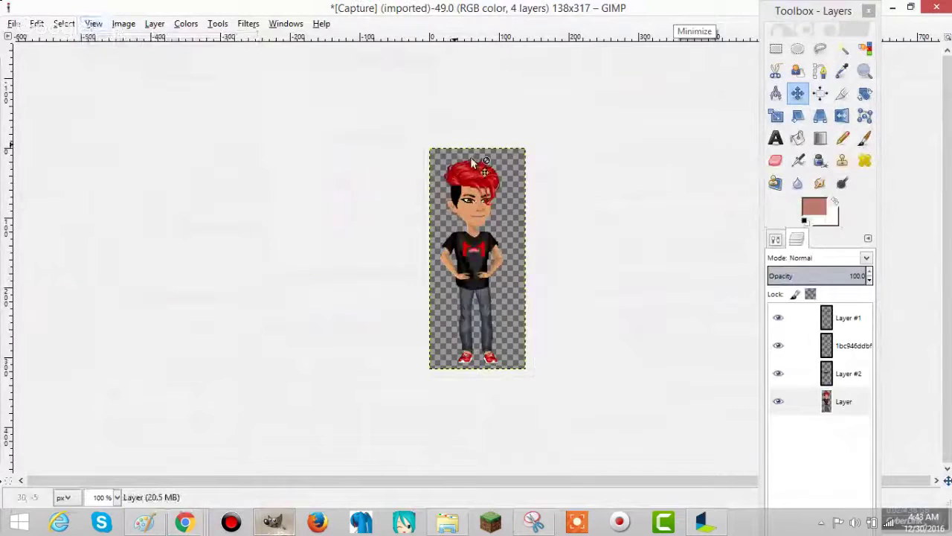
pyautogui.rightClick(849, 312)
pyautogui.click(748, 110)
pyautogui.rightClick(839, 317)
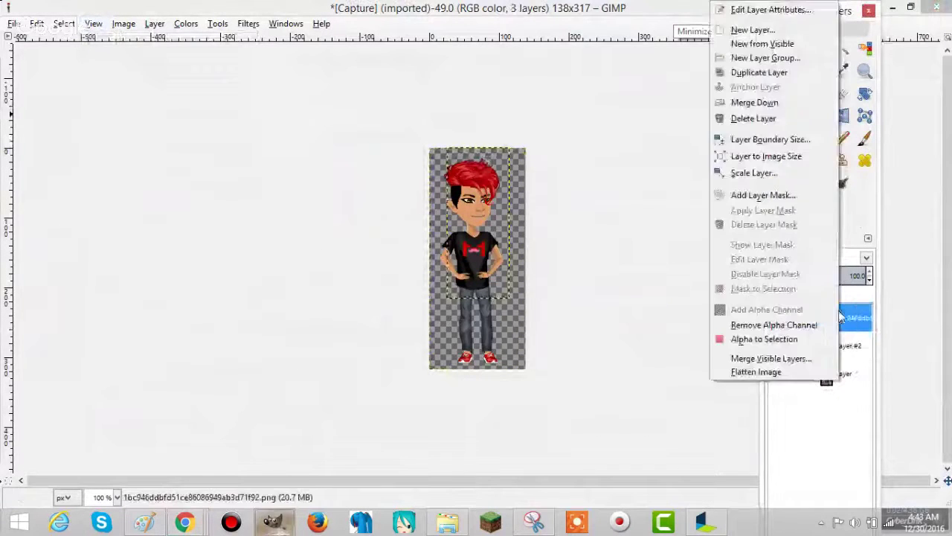
pyautogui.click(765, 105)
pyautogui.rightClick(850, 318)
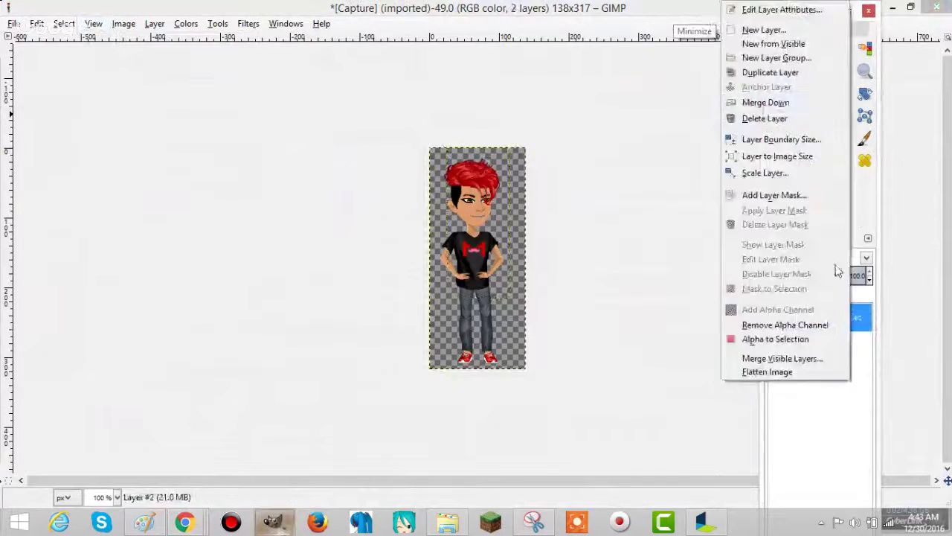
pyautogui.click(757, 101)
pyautogui.click(867, 238)
pyautogui.press('Escape')
# Widen the image canvas to 316 px without resizing the layer.
pyautogui.click(124, 23)
pyautogui.click(153, 87)
pyautogui.click(437, 143)
pyautogui.click(437, 143)
pyautogui.moveTo(437, 143); pyautogui.dragTo(436, 143)
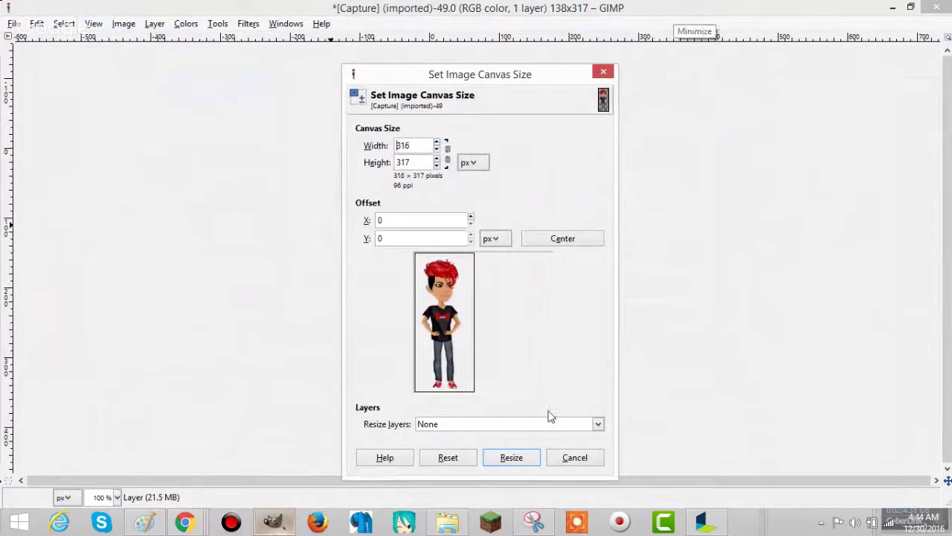
pyautogui.click(511, 458)
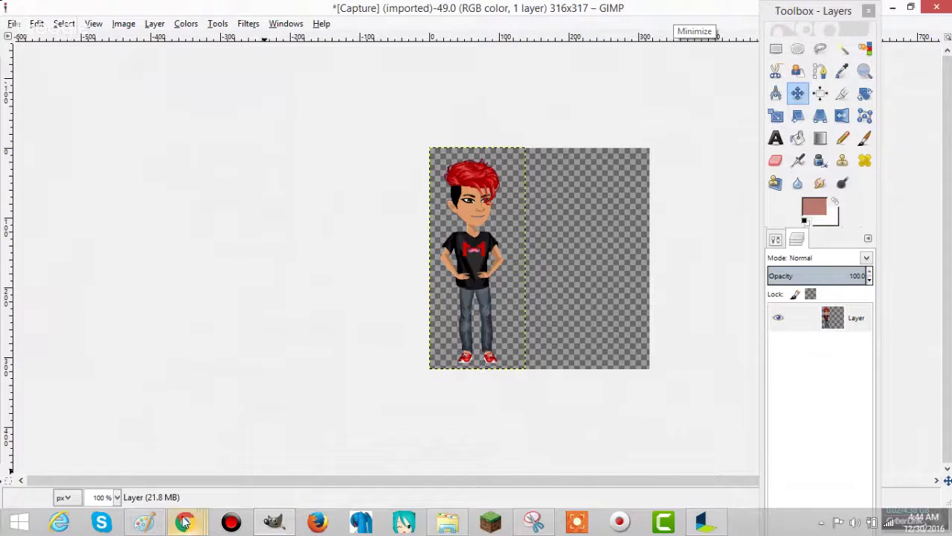
# In the browser, reply "yeah" in the live chat and subscribe to the asking viewer's channel, returning to GIMP.
pyautogui.moveTo(186, 523)
pyautogui.click(96, 428)
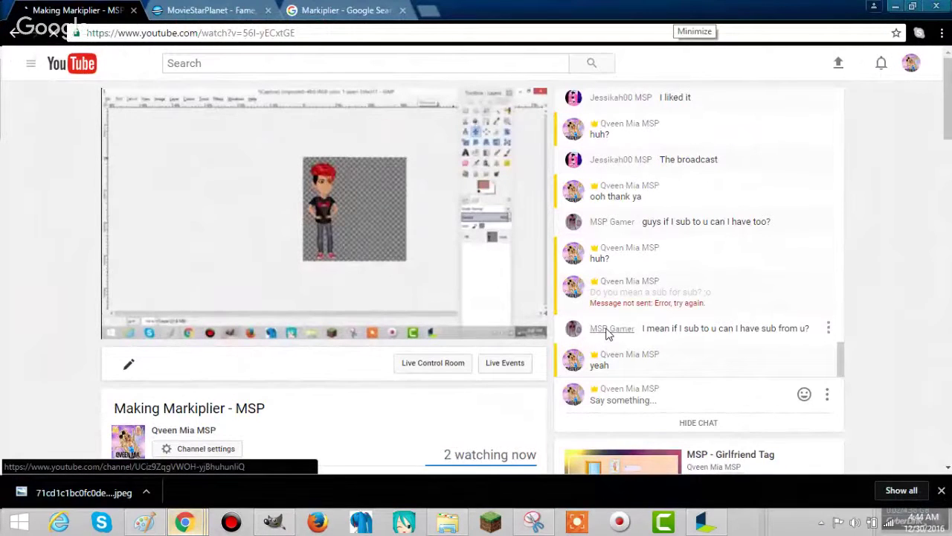
pyautogui.moveTo(603, 335)
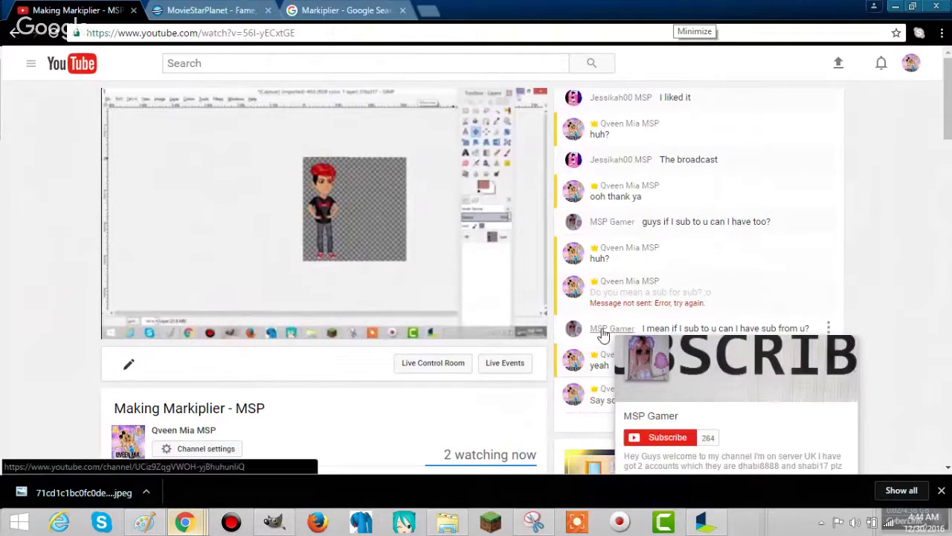
pyautogui.click(663, 439)
pyautogui.scroll(-1, 896, 259)
pyautogui.scroll(1, 896, 259)
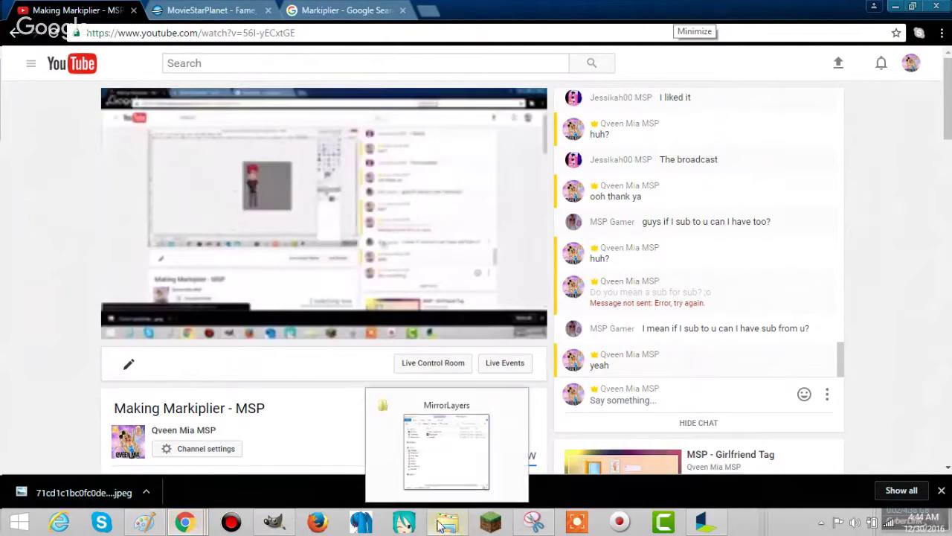
pyautogui.moveTo(274, 521)
pyautogui.click(261, 447)
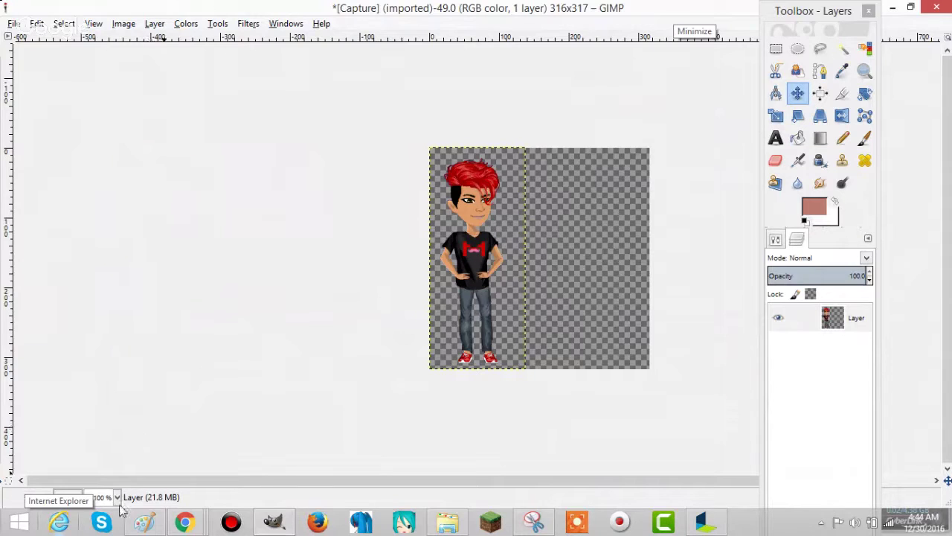
# Switch to the browser, view the Markiplier reference photo and log out of the MovieStarPlanet account.
pyautogui.moveTo(185, 521)
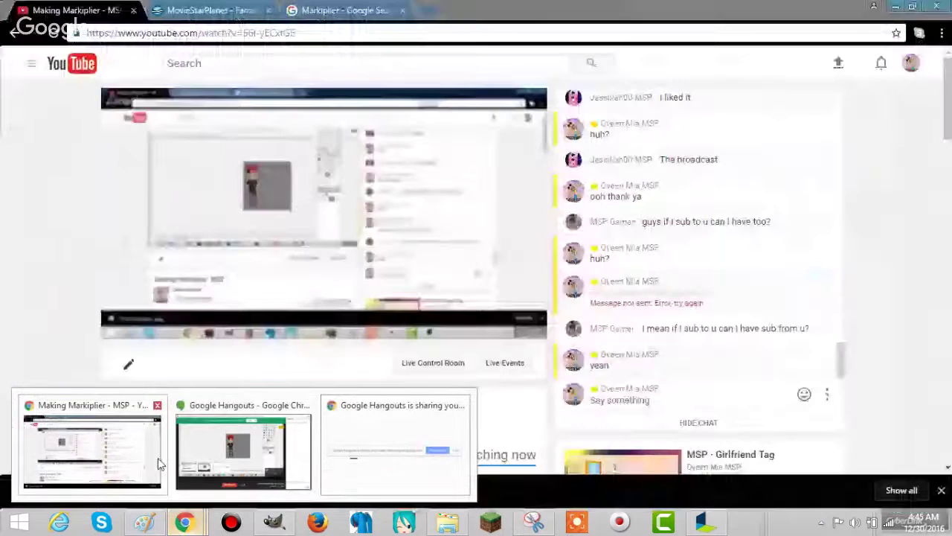
pyautogui.click(157, 463)
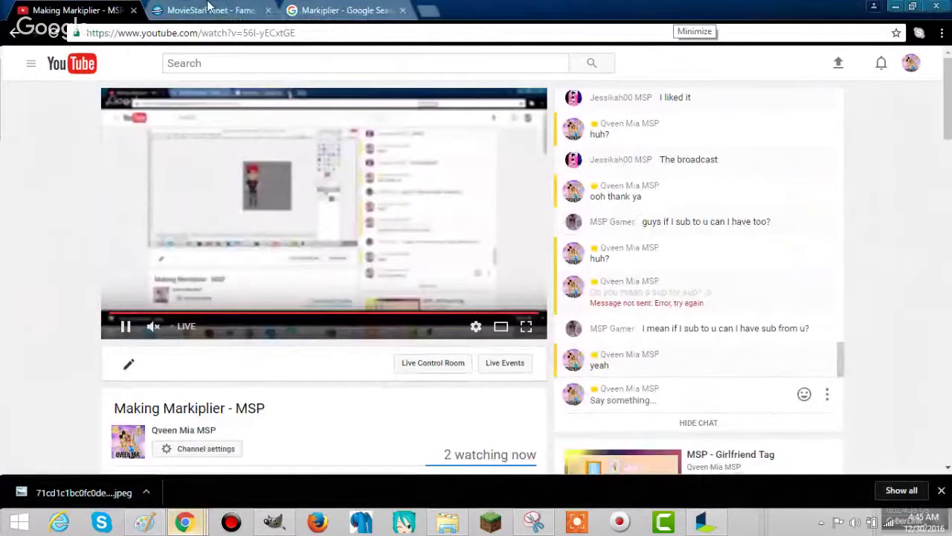
pyautogui.click(342, 9)
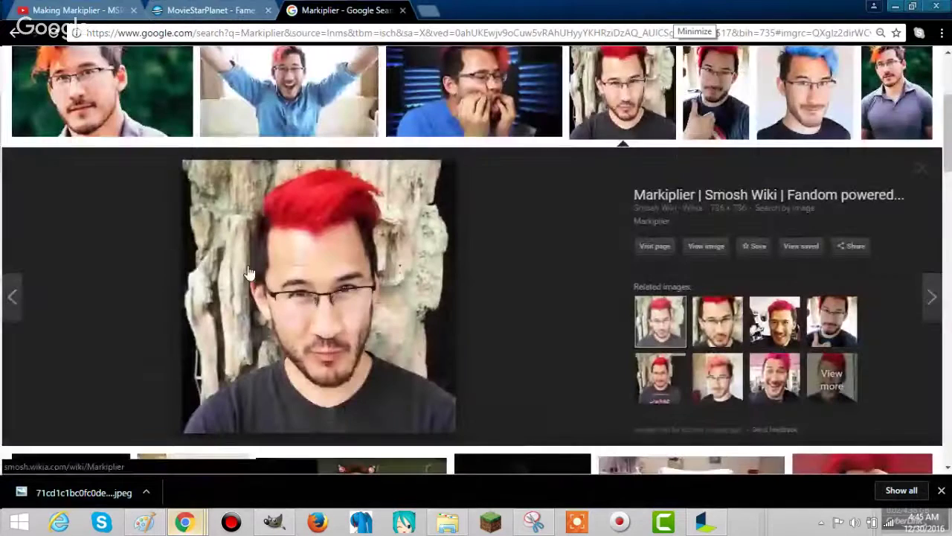
pyautogui.click(209, 9)
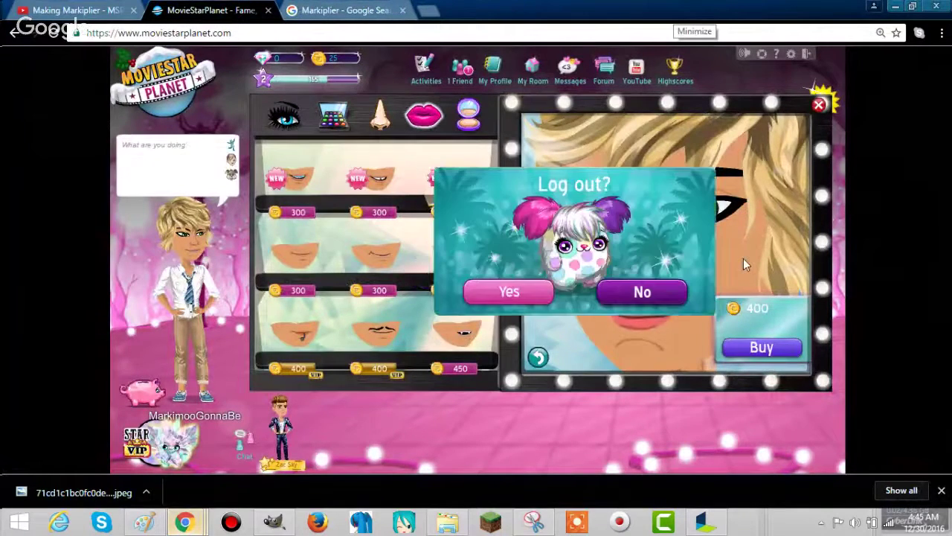
pyautogui.click(508, 293)
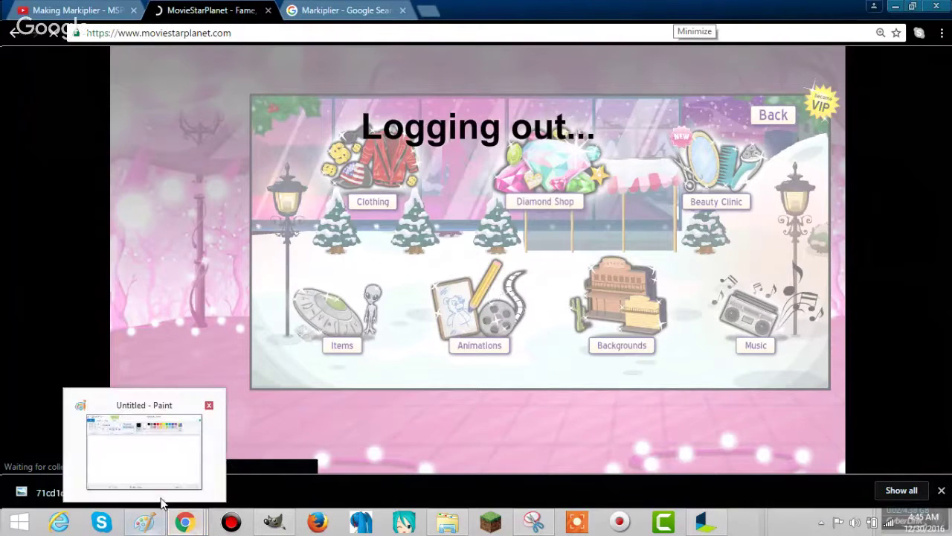
# Check the stream's live chat during the MovieStarPlanet logout and close the downloads bar.
pyautogui.moveTo(184, 524)
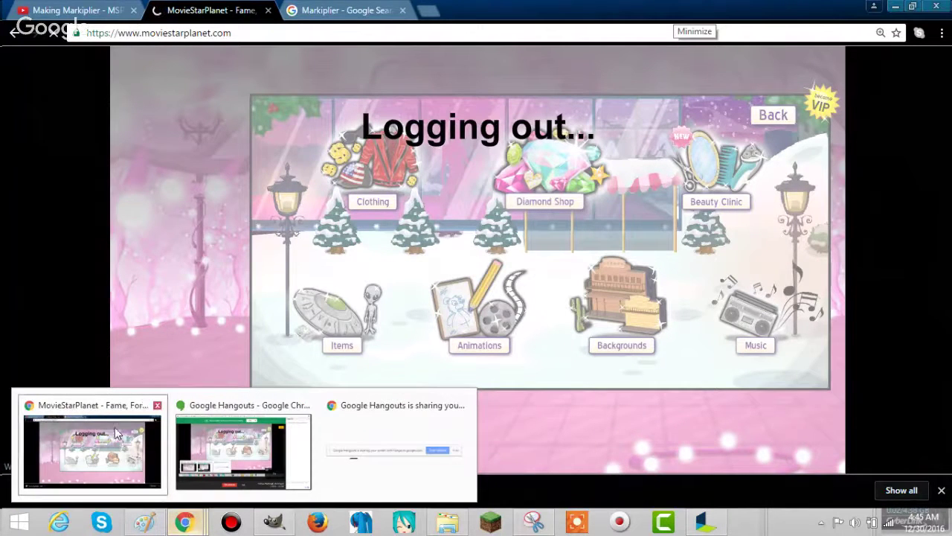
pyautogui.click(84, 7)
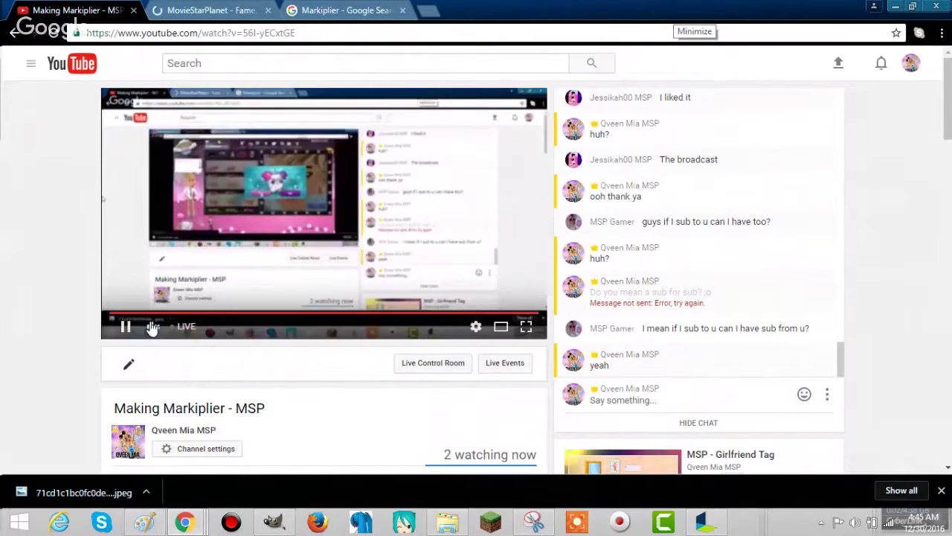
pyautogui.click(218, 8)
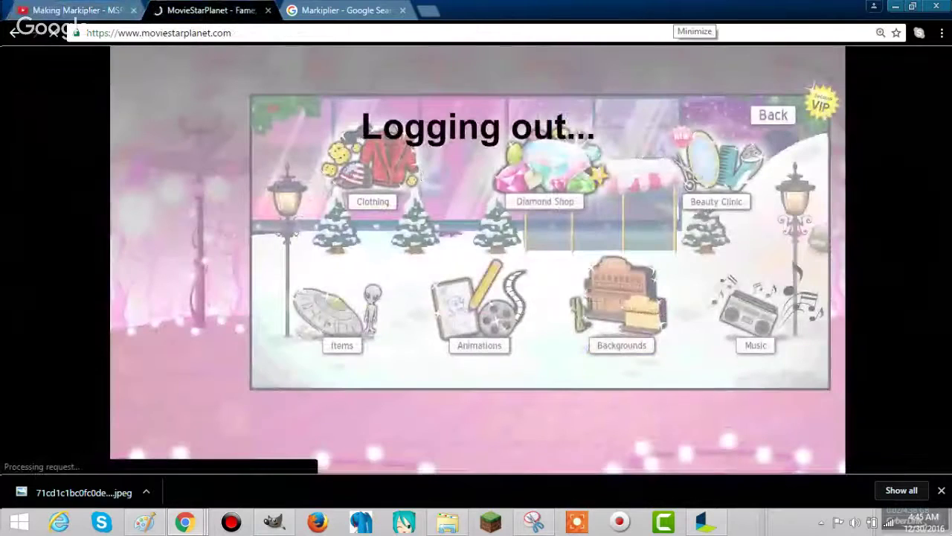
pyautogui.click(942, 489)
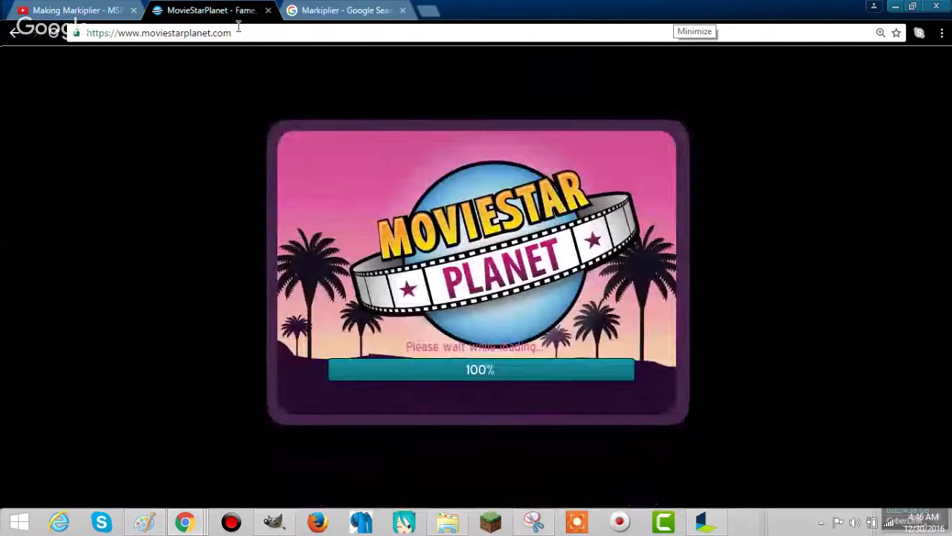
pyautogui.click(86, 9)
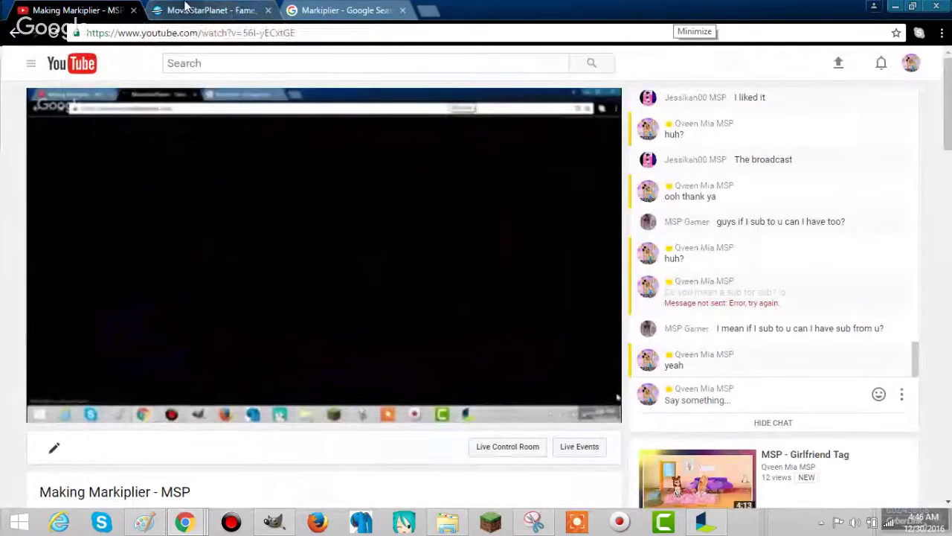
pyautogui.click(186, 9)
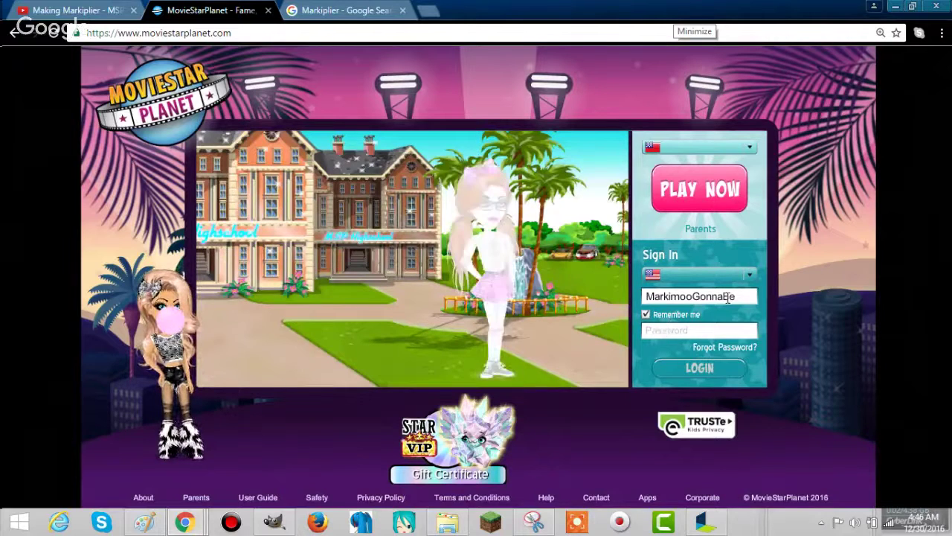
# Replace the username in the MovieStarPlanet sign-in form with the other account's username and activate the password field.
pyautogui.doubleClick(686, 296)
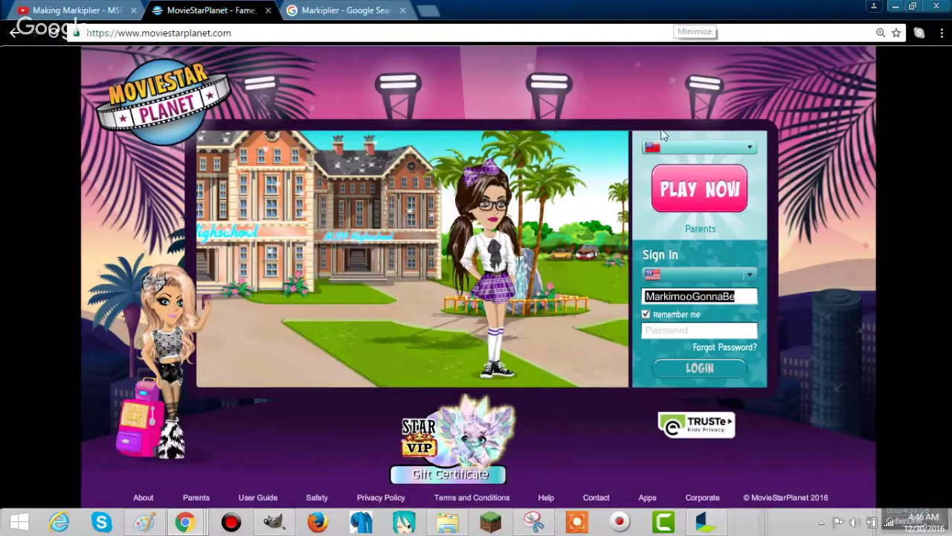
pyautogui.write('Lil Qveen M')
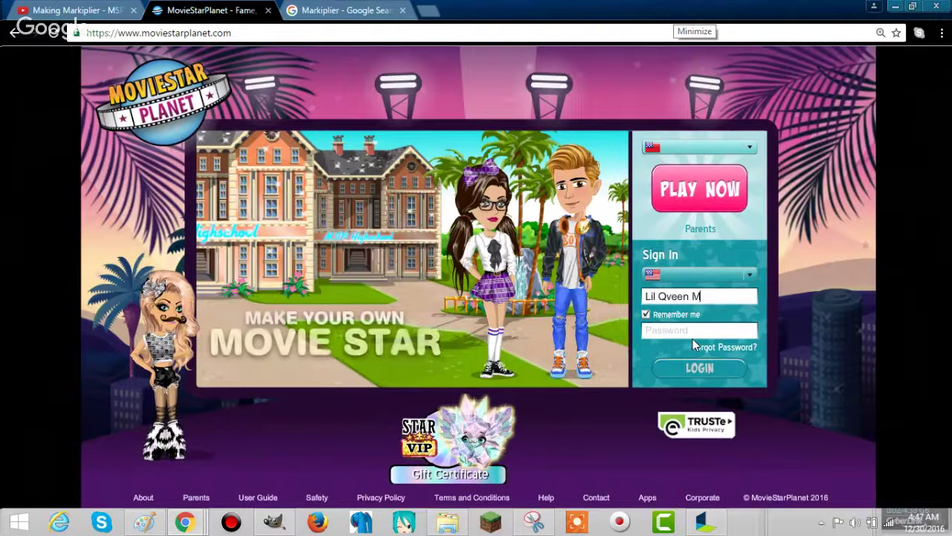
pyautogui.write('ia')
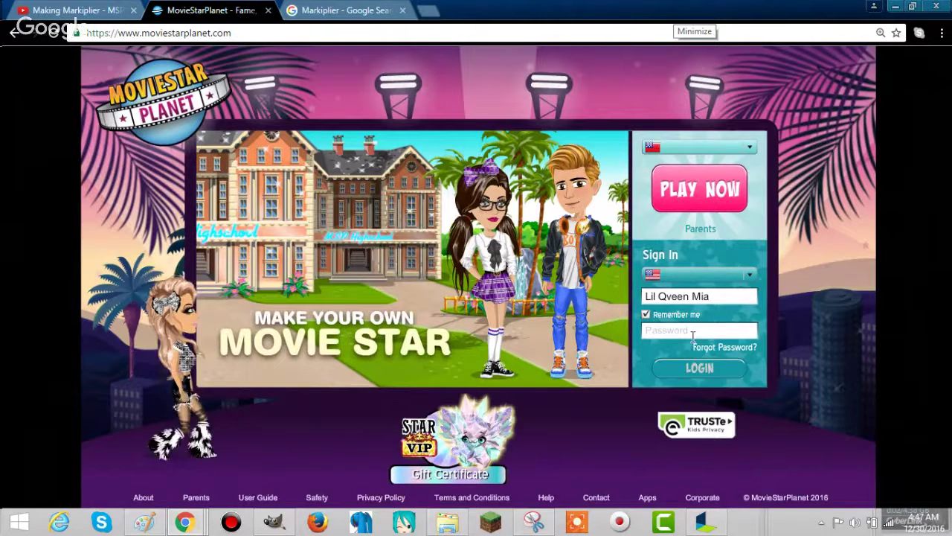
pyautogui.click(695, 333)
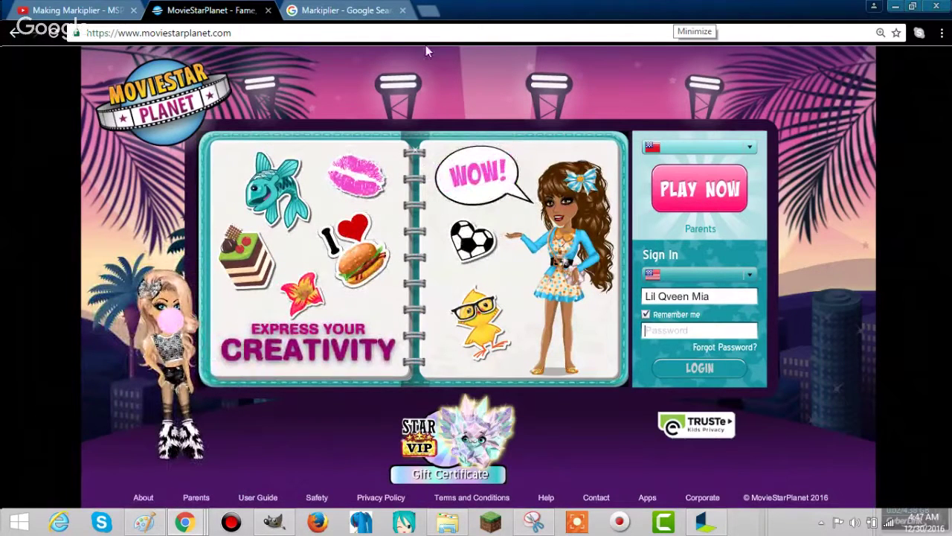
# Check the stream page, bring up the Google Hangouts window, move Paint out of the way and stop the screen sharing.
pyautogui.rightClick(35, 6)
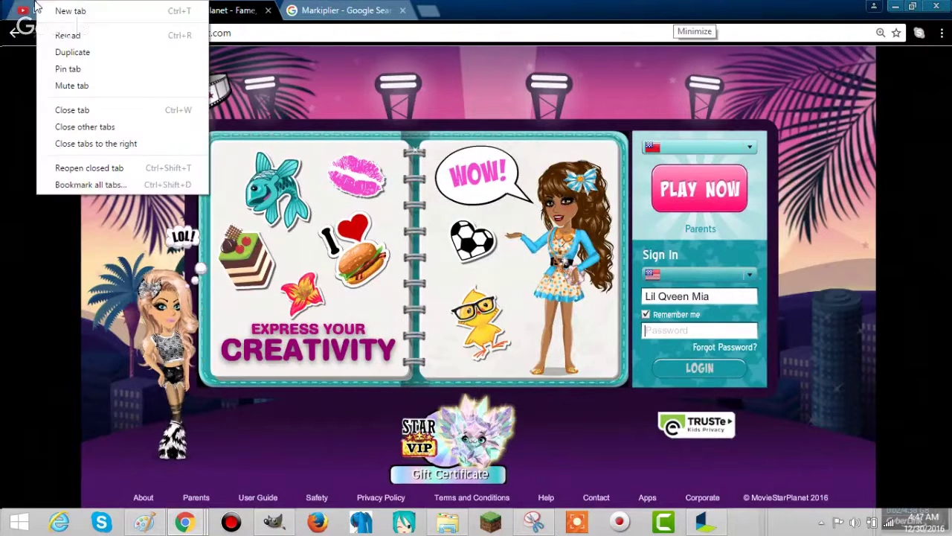
pyautogui.click(35, 5)
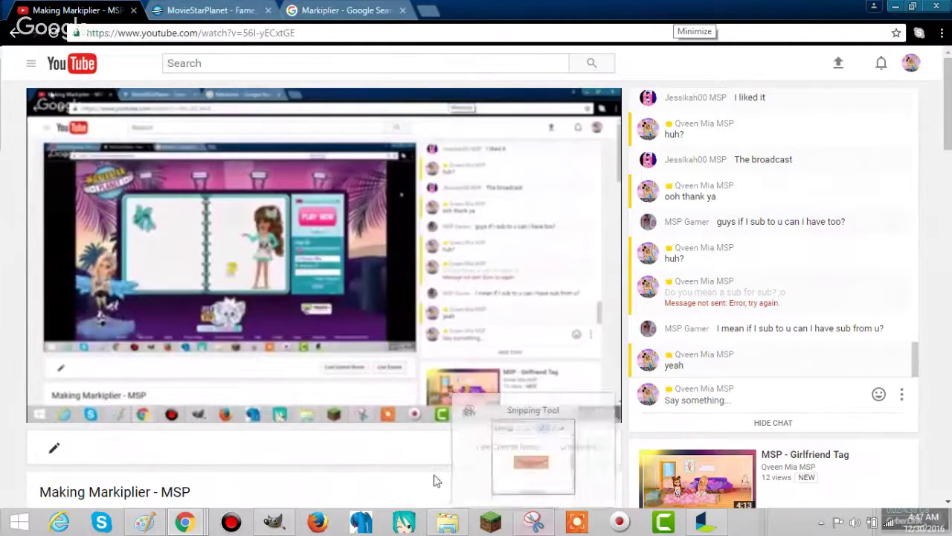
pyautogui.moveTo(184, 521)
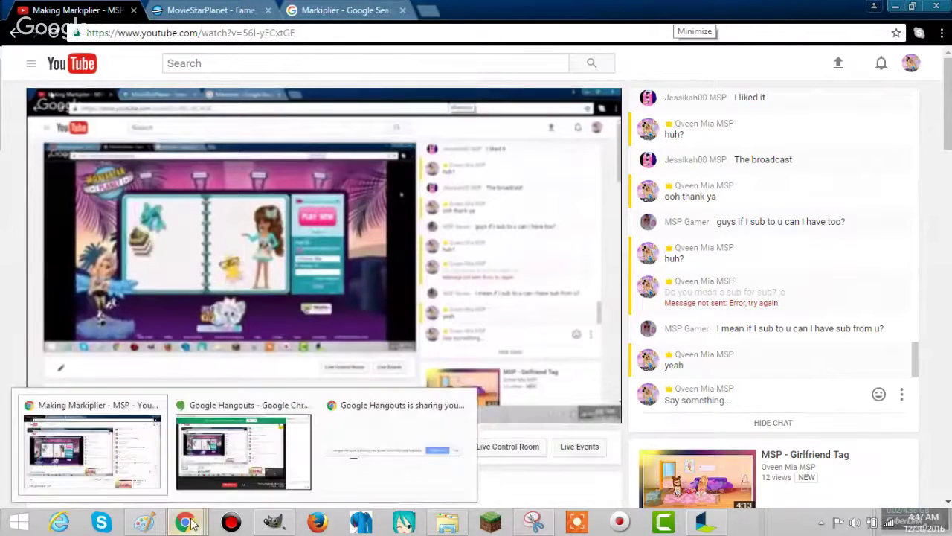
pyautogui.click(221, 466)
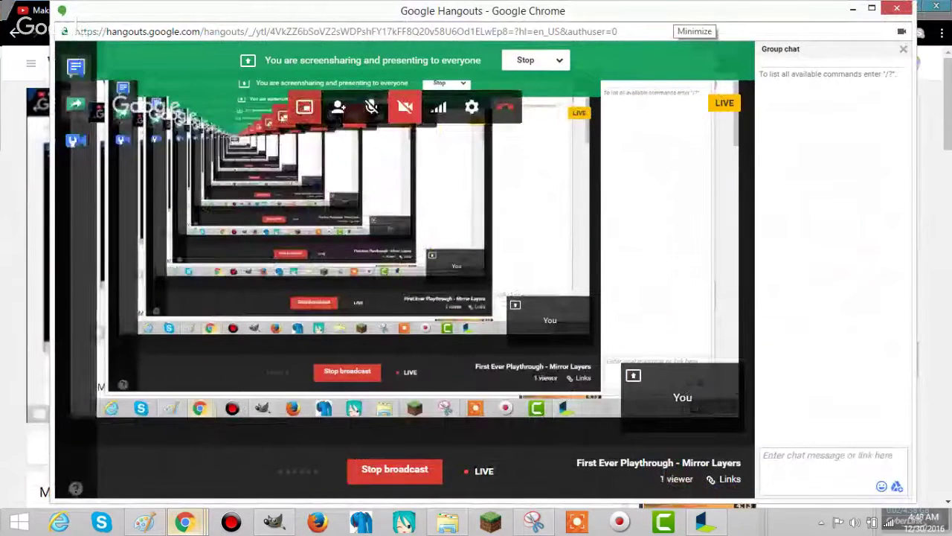
pyautogui.click(133, 528)
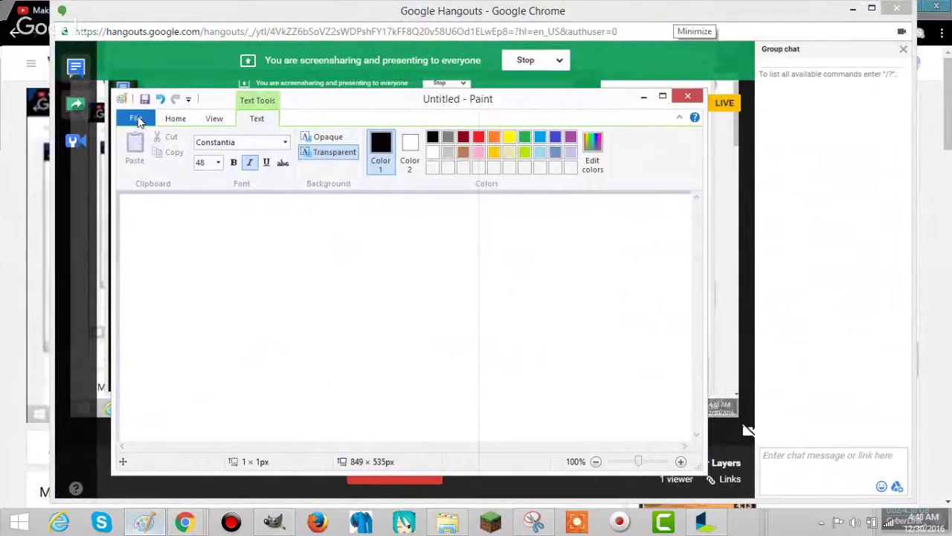
pyautogui.click(137, 121)
pyautogui.click(323, 101)
pyautogui.moveTo(324, 101)
pyautogui.mouseDown()
pyautogui.moveTo(417, 461)
pyautogui.moveTo(492, 378)
pyautogui.moveTo(659, 93)
pyautogui.moveTo(698, 52)
pyautogui.moveTo(709, 46)
pyautogui.moveTo(890, 89)
pyautogui.moveTo(866, 155)
pyautogui.mouseUp()
pyautogui.click(545, 66)
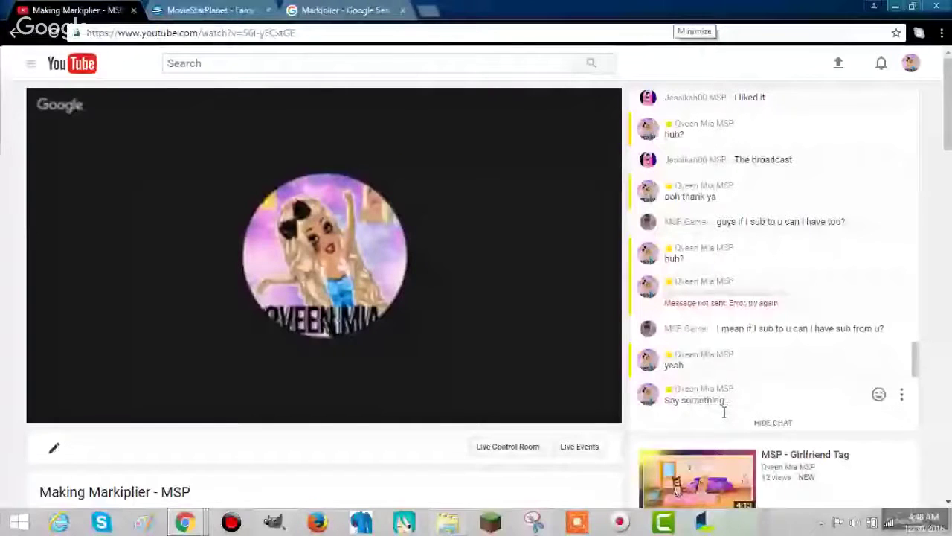
# Return to the MovieStarPlanet sign-in page and try to log in with the entered credentials.
pyautogui.click(342, 9)
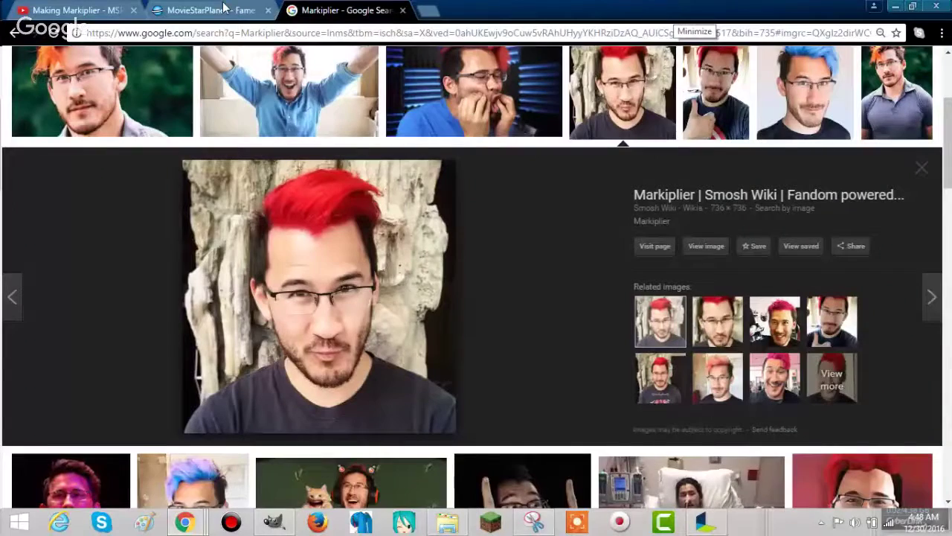
pyautogui.click(223, 10)
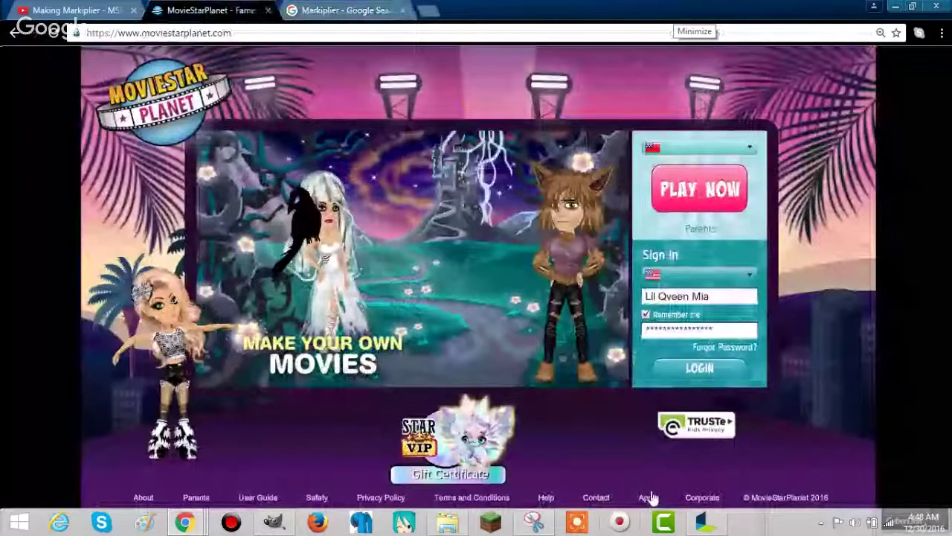
pyautogui.click(688, 372)
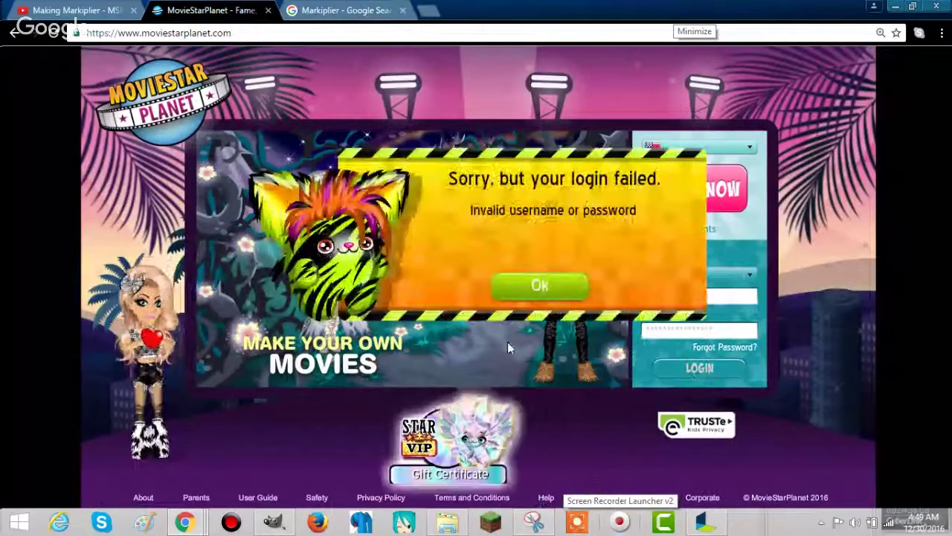
pyautogui.click(552, 300)
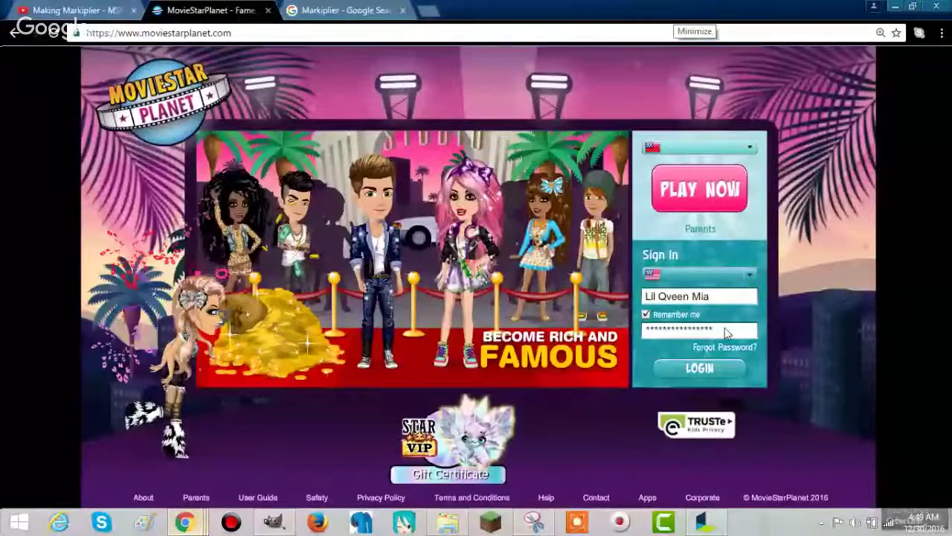
# Re-enter the account password, log in to MovieStarPlanet and check the stream page while it loads.
pyautogui.moveTo(715, 330); pyautogui.dragTo(585, 329)
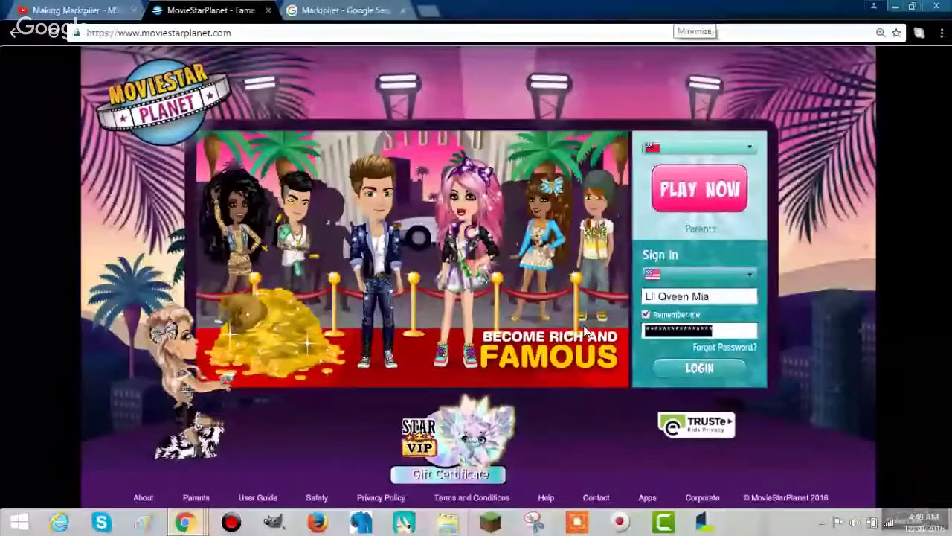
pyautogui.write('*')
pyautogui.hotkey('ctrl', 'v')
pyautogui.click(691, 372)
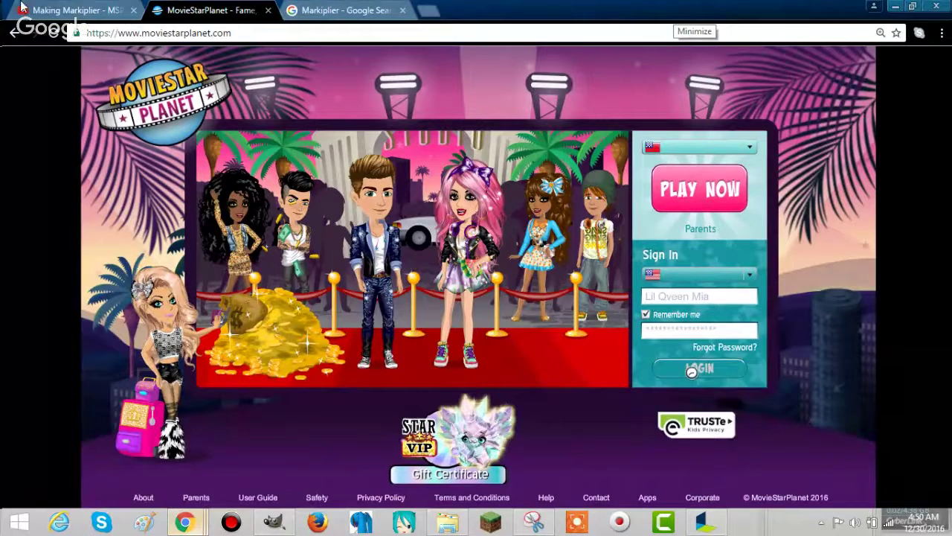
pyautogui.click(67, 15)
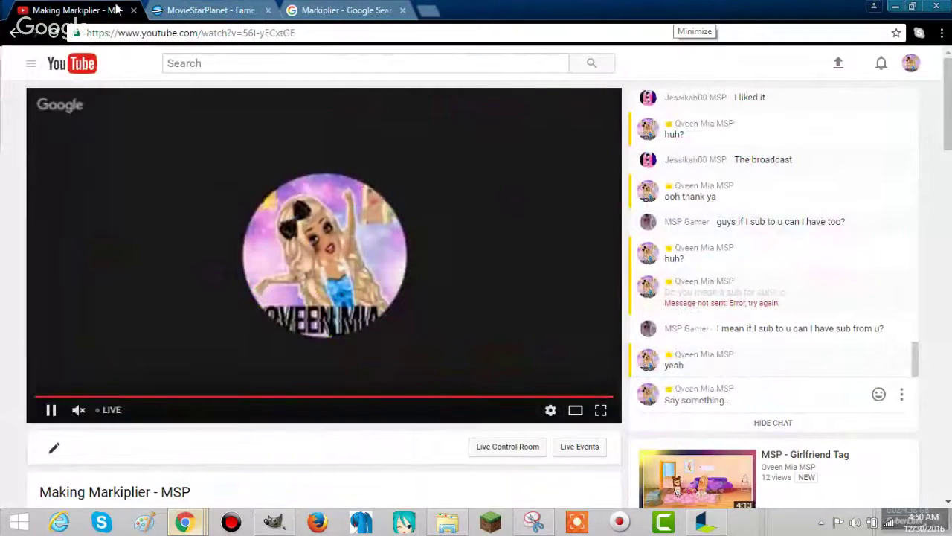
pyautogui.click(186, 13)
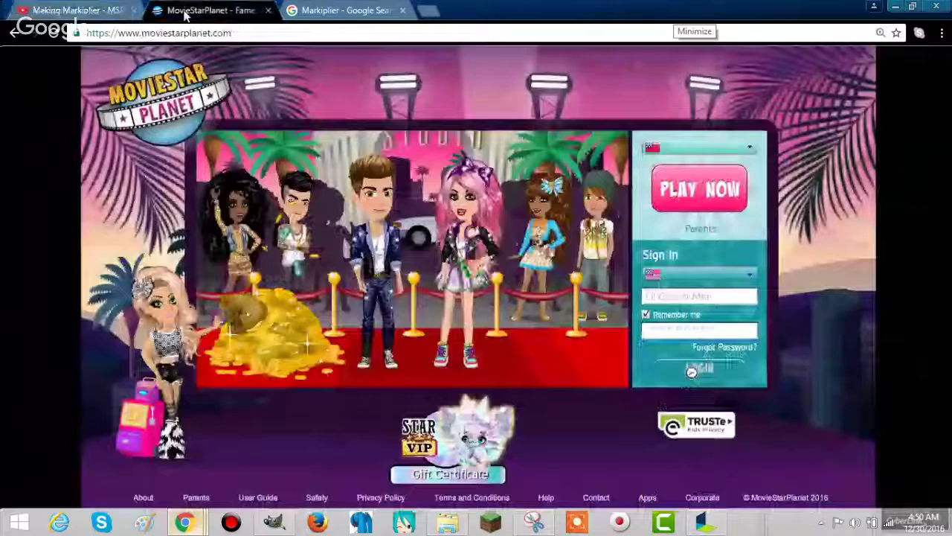
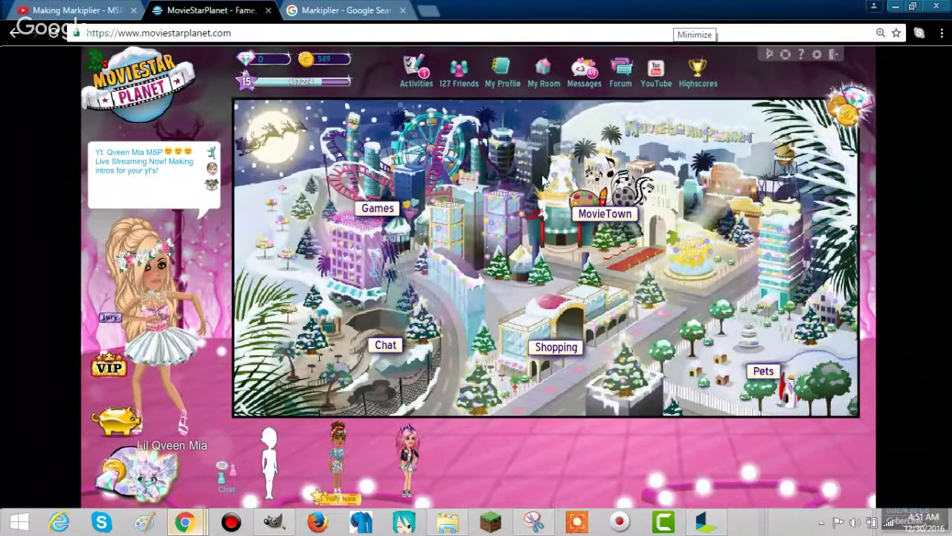
# Open the ArtBook section in MovieTown, checking the stream's chat in between, and start a new ArtBook.
pyautogui.click(543, 180)
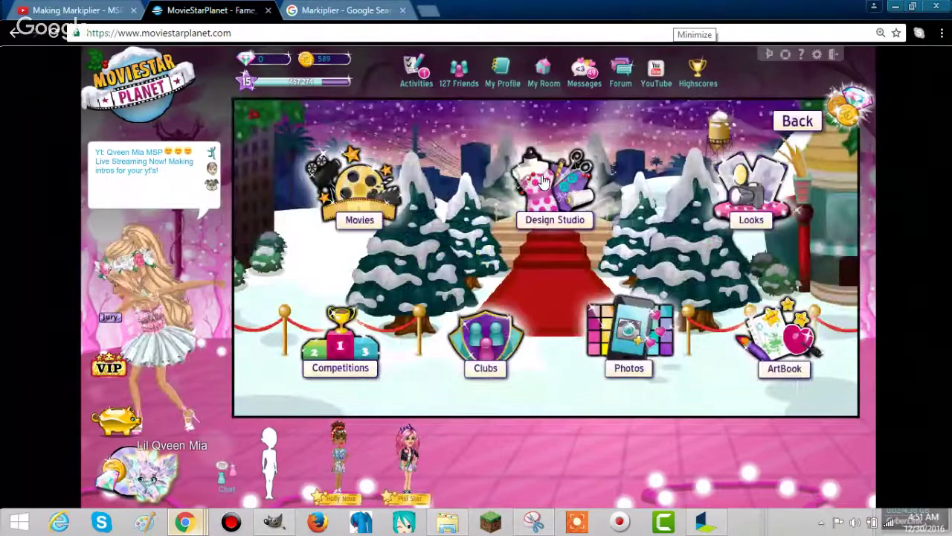
pyautogui.click(760, 339)
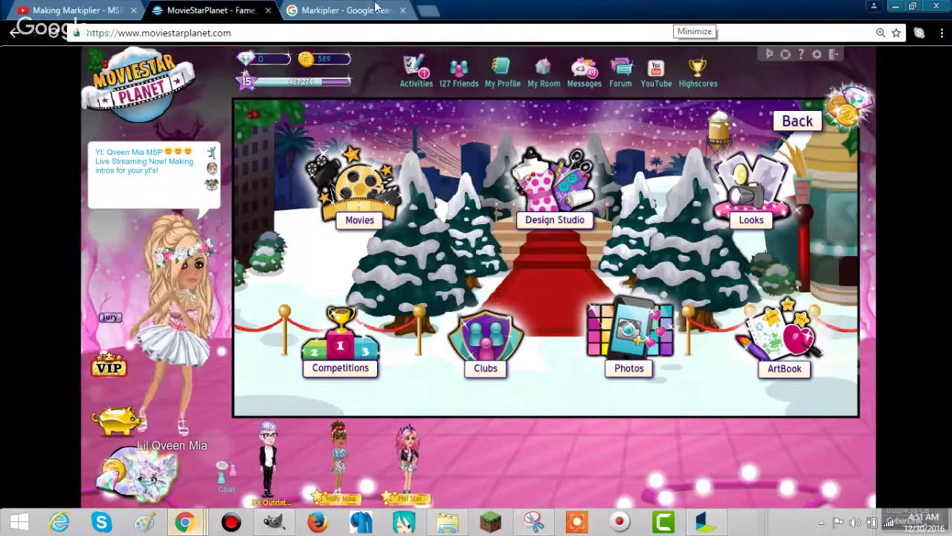
pyautogui.click(104, 7)
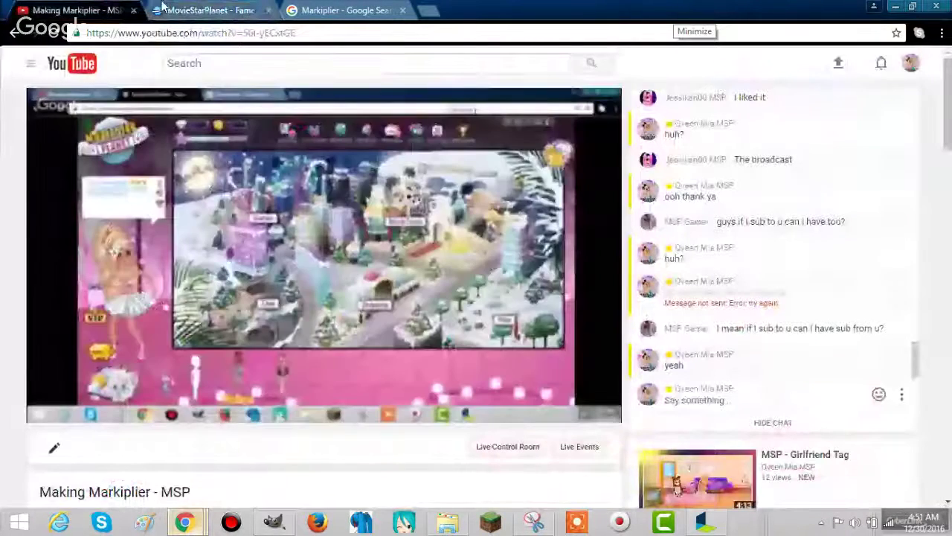
pyautogui.click(204, 8)
pyautogui.click(783, 331)
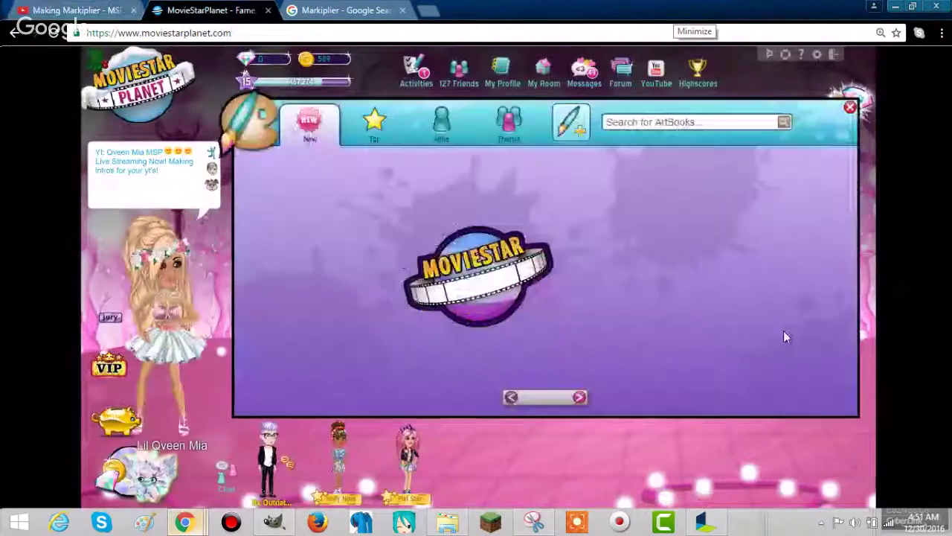
pyautogui.click(571, 121)
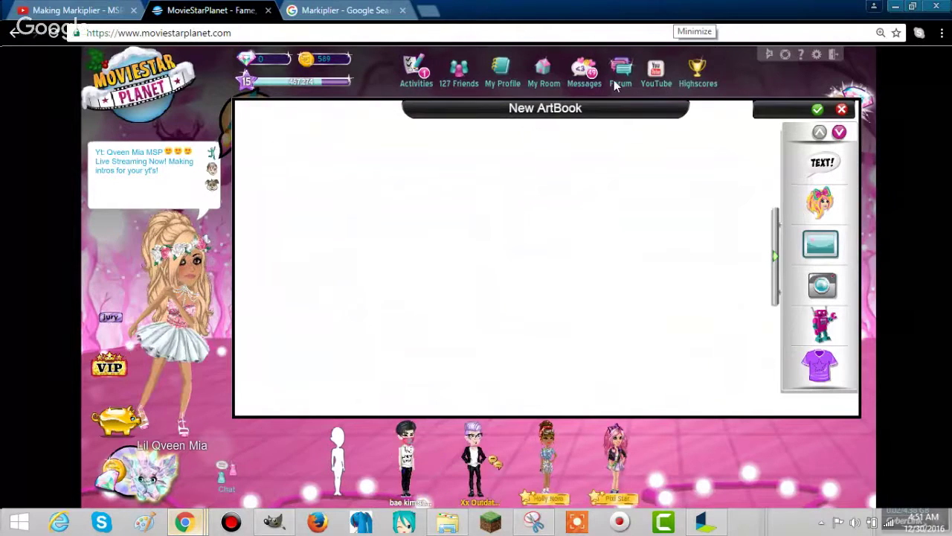
# Check the live stream page, return to the new ArtBook and add a bright green square from the coloured shapes.
pyautogui.click(134, 6)
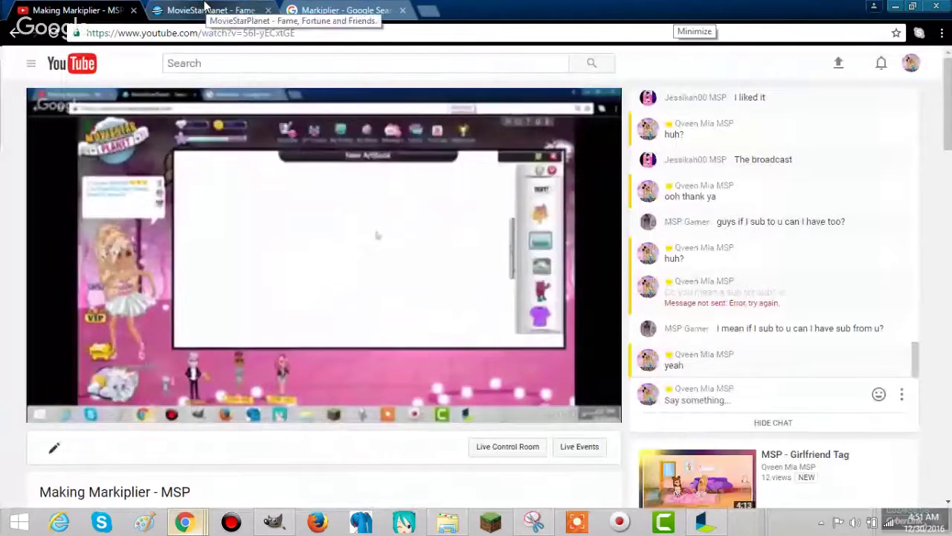
pyautogui.click(207, 8)
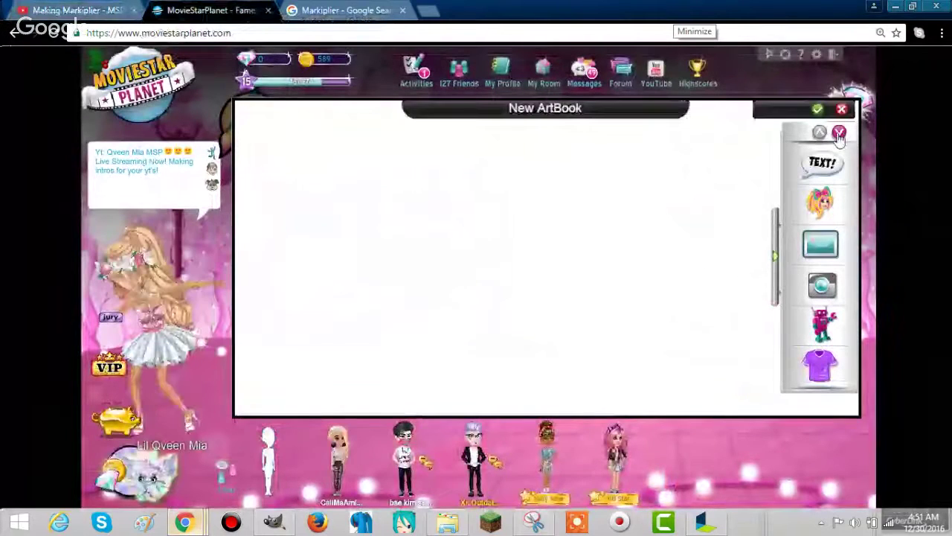
pyautogui.scroll(-2, 785, 202)
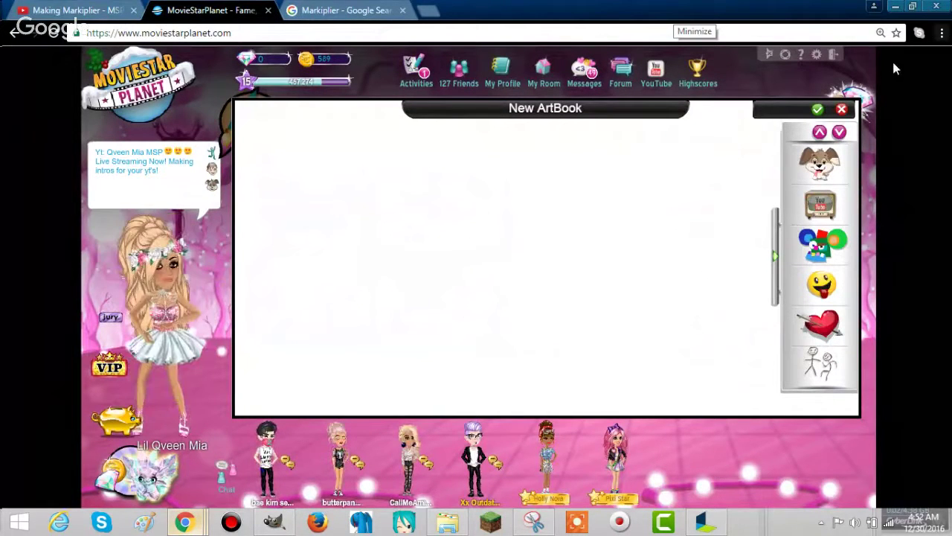
pyautogui.click(813, 253)
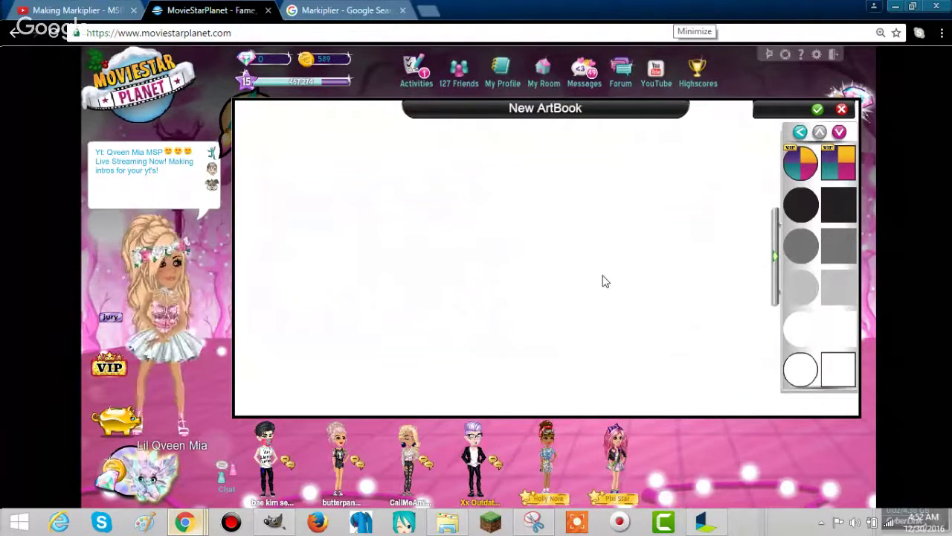
pyautogui.click(839, 132)
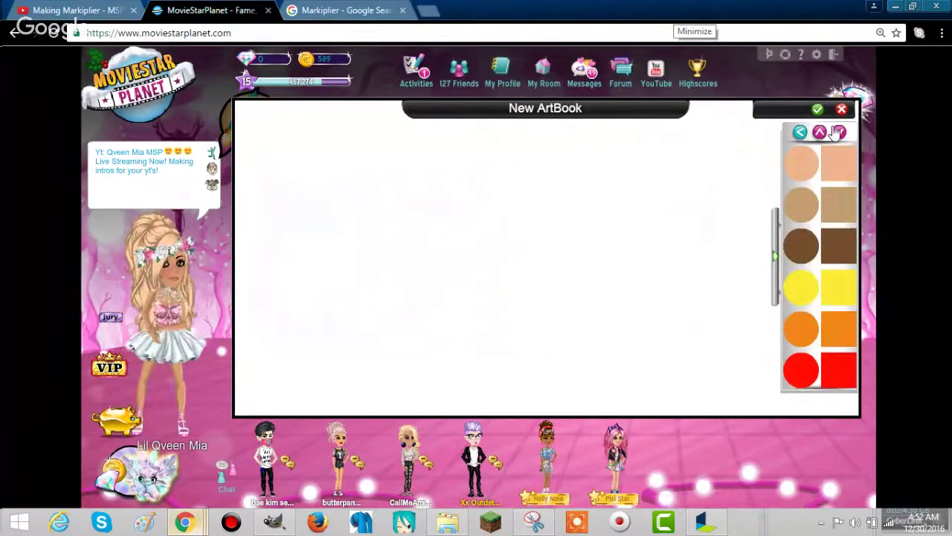
pyautogui.click(838, 134)
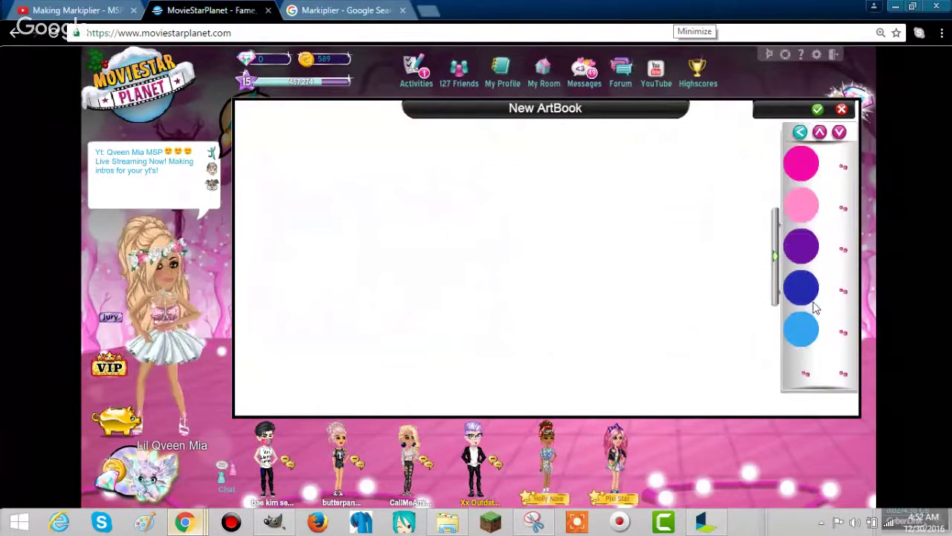
pyautogui.click(838, 133)
pyautogui.click(839, 134)
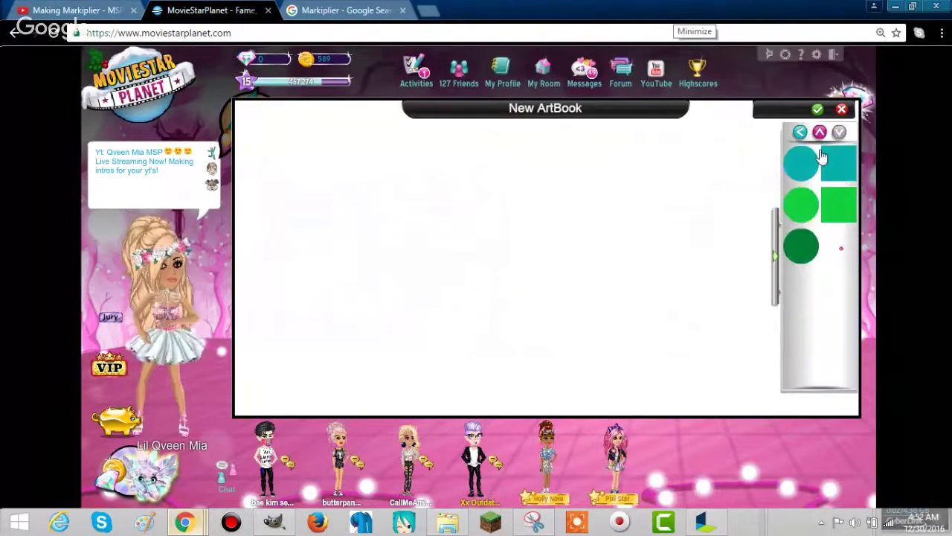
pyautogui.click(830, 205)
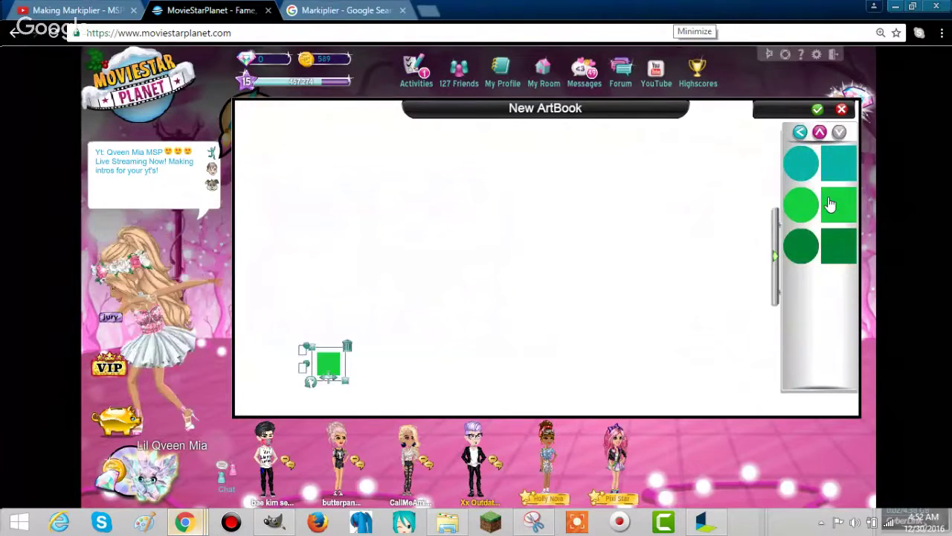
# Move the green square to the upper-left corner of the ArtBook page and enlarge it to cover the whole page as a background.
pyautogui.moveTo(336, 366); pyautogui.dragTo(342, 340)
pyautogui.click(302, 149)
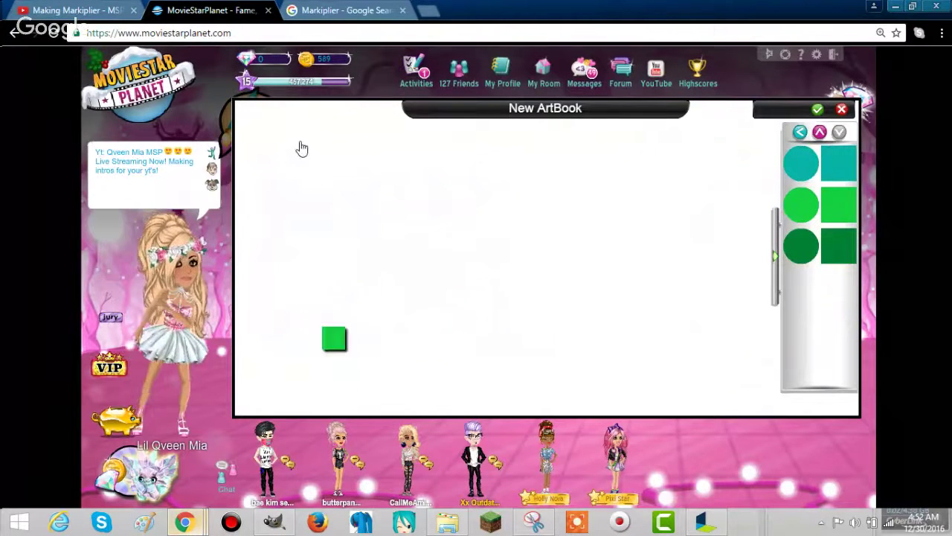
pyautogui.moveTo(300, 144); pyautogui.dragTo(672, 404)
pyautogui.moveTo(294, 144)
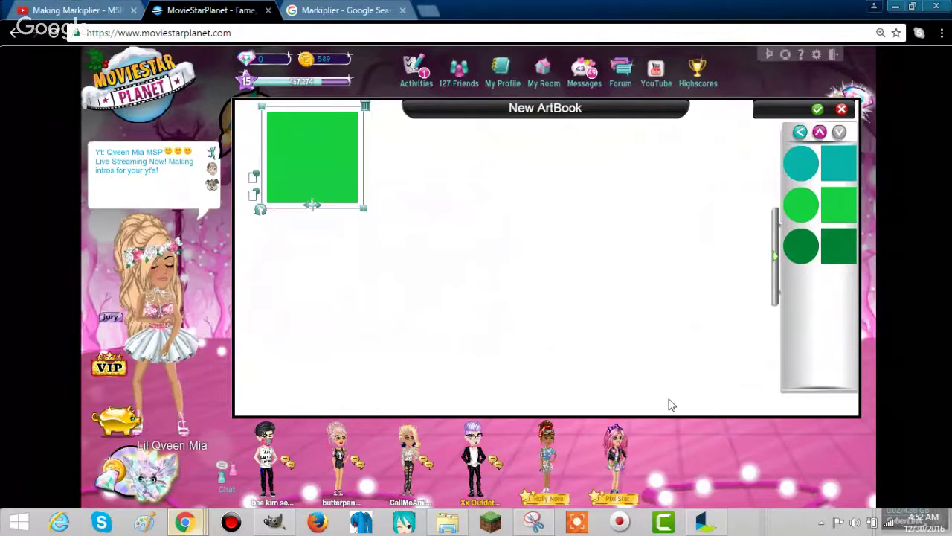
pyautogui.moveTo(355, 195); pyautogui.dragTo(280, 100)
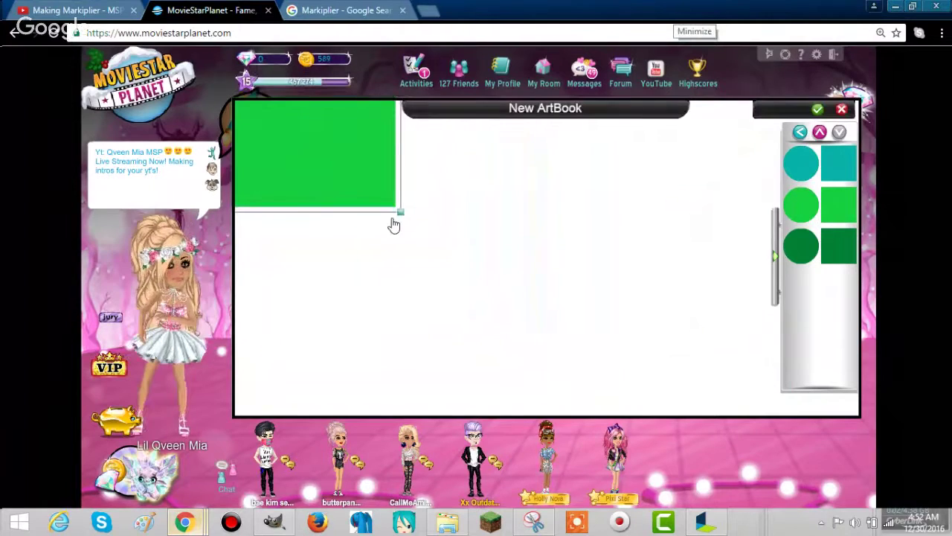
pyautogui.moveTo(401, 218); pyautogui.dragTo(951, 534)
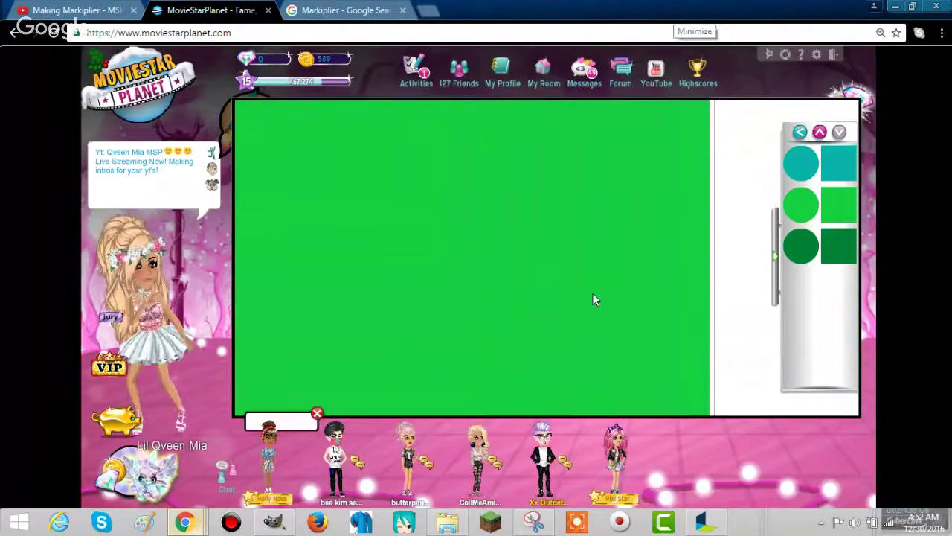
pyautogui.click(727, 328)
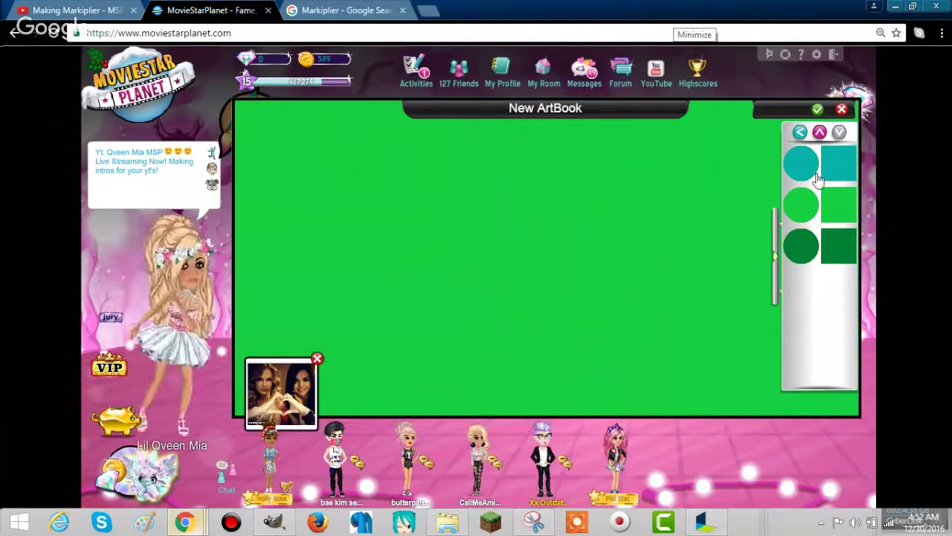
# Return to the ArtBook item categories, open the character selection and collapse the item drawer to leave the green page clear.
pyautogui.click(800, 132)
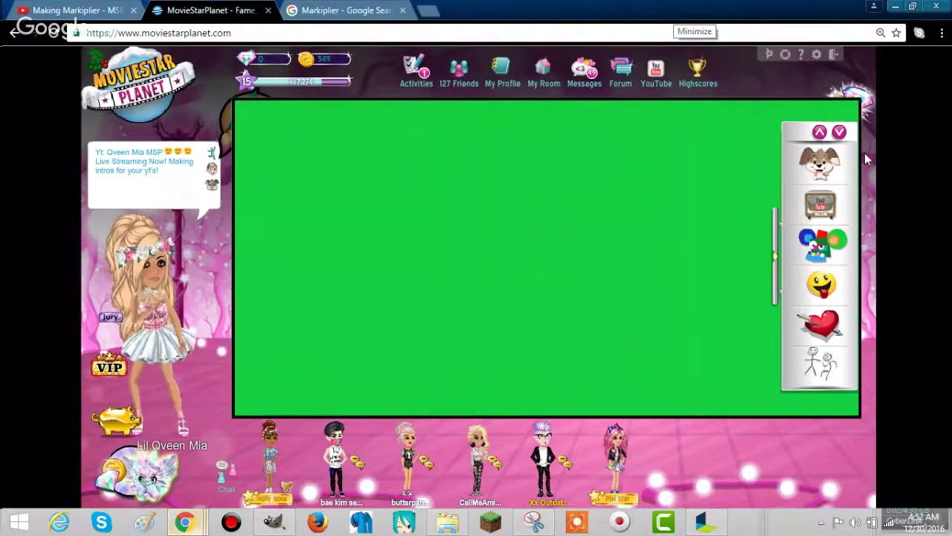
pyautogui.click(818, 140)
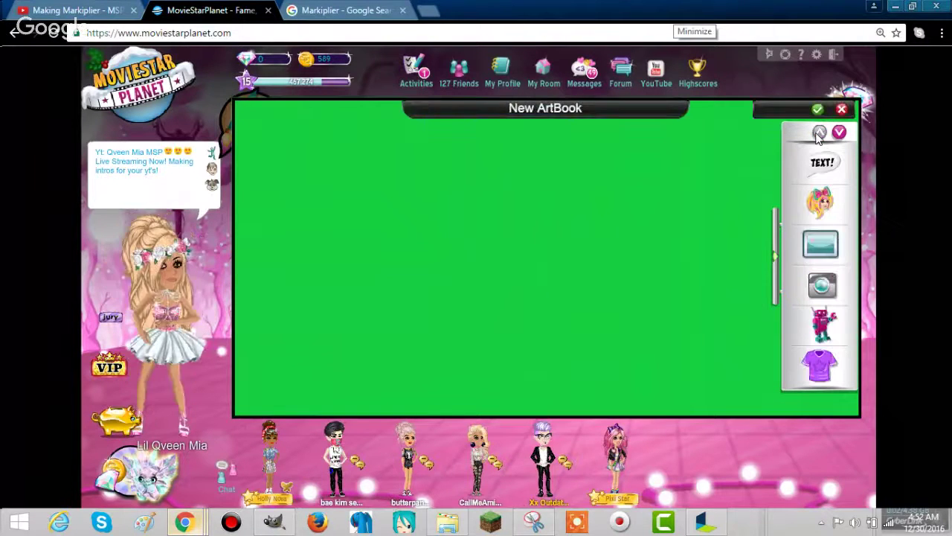
pyautogui.click(816, 211)
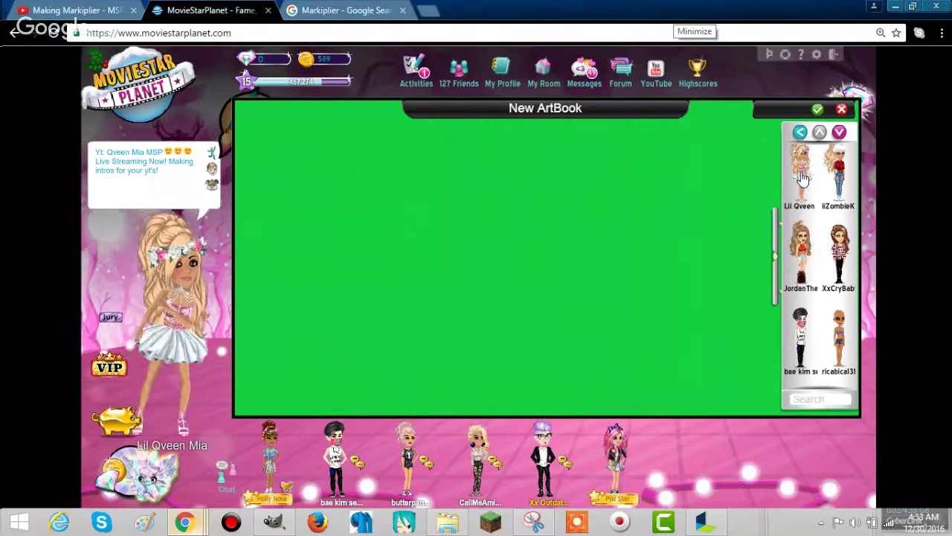
pyautogui.click(774, 226)
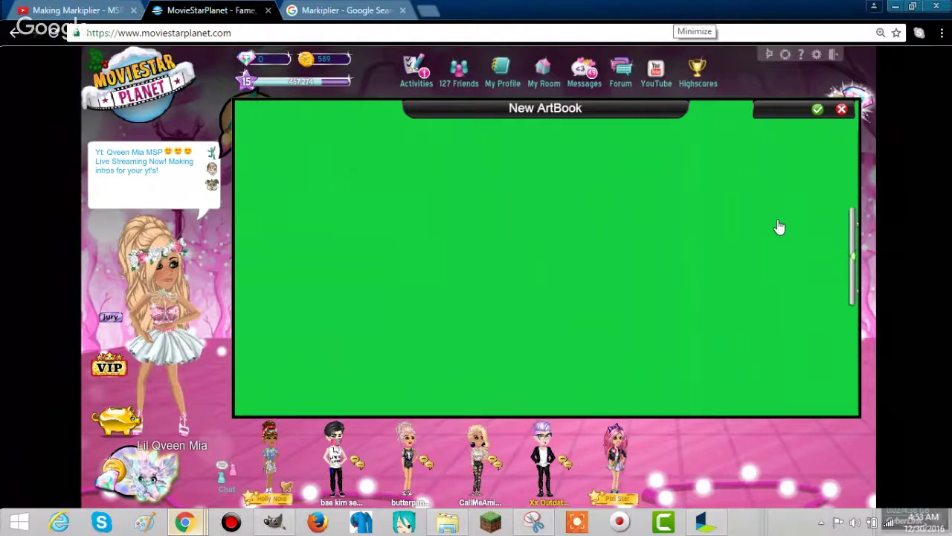
# Place the avatar on the green ArtBook page, enlarge it and position it just right of the middle.
pyautogui.moveTo(595, 223); pyautogui.dragTo(591, 247)
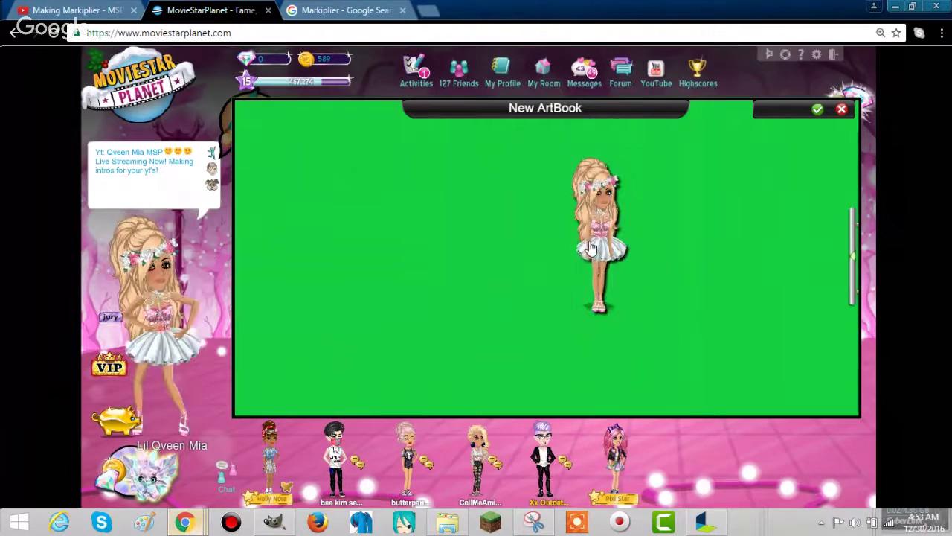
pyautogui.click(590, 248)
pyautogui.click(544, 171)
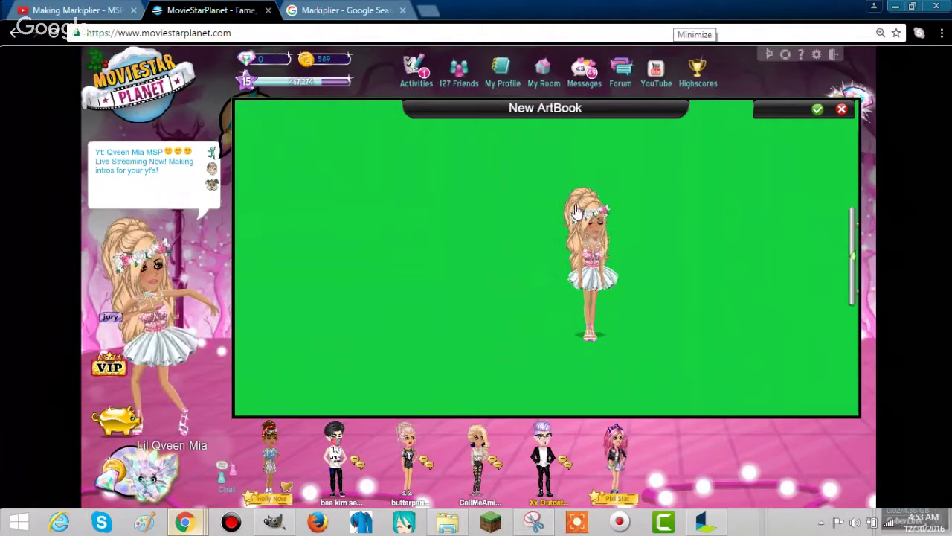
pyautogui.click(556, 198)
pyautogui.moveTo(554, 195); pyautogui.dragTo(528, 112)
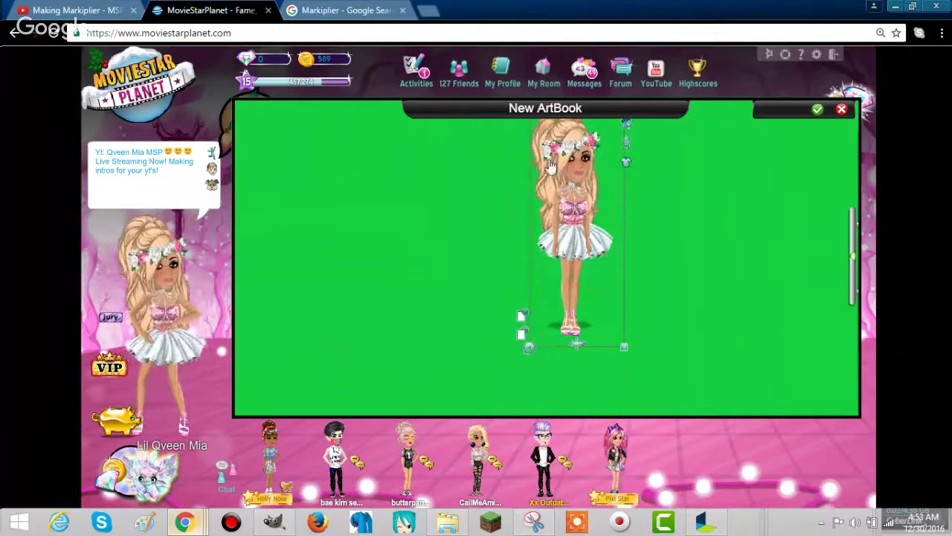
pyautogui.moveTo(588, 220); pyautogui.dragTo(604, 249)
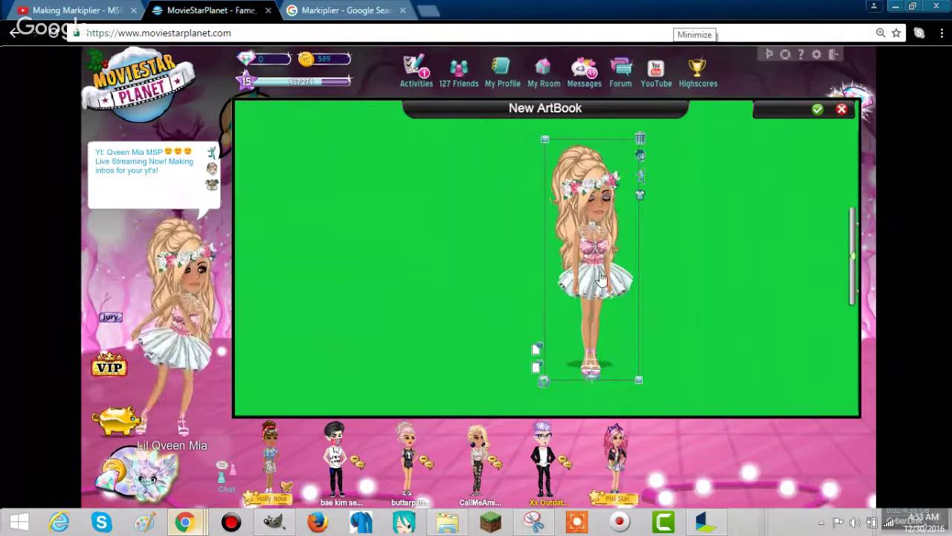
# Turn the placed avatar to face the other way and open its wardrobe, checking the YouTube live stream chat meanwhile.
pyautogui.click(641, 177)
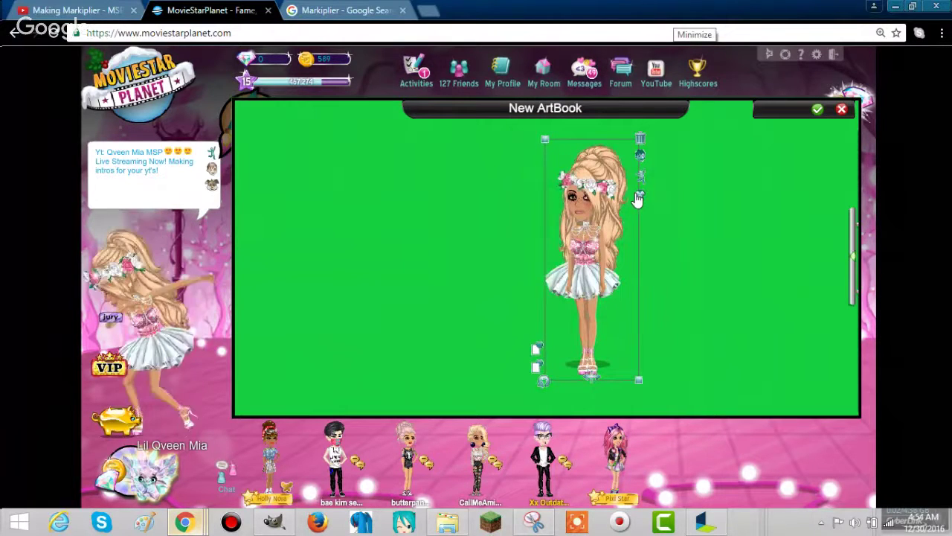
pyautogui.click(639, 196)
pyautogui.click(123, 11)
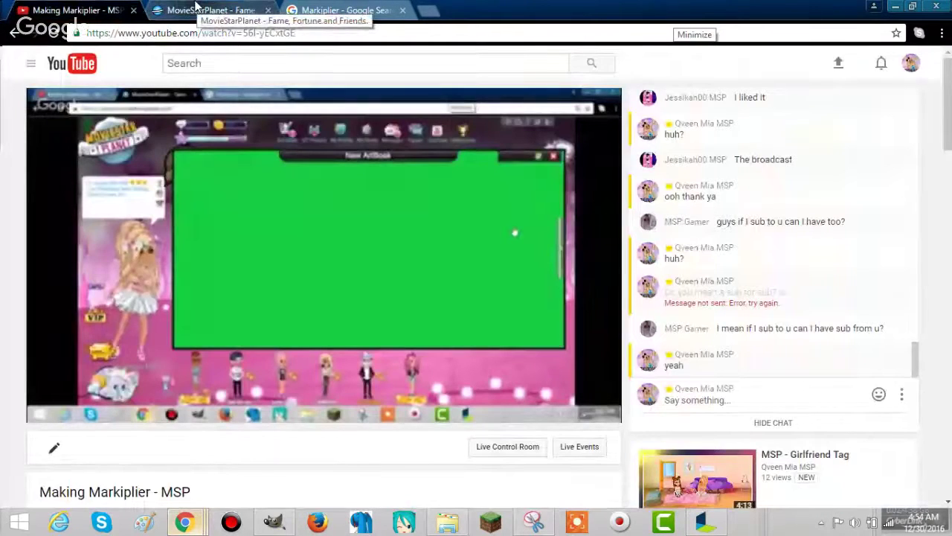
pyautogui.click(197, 9)
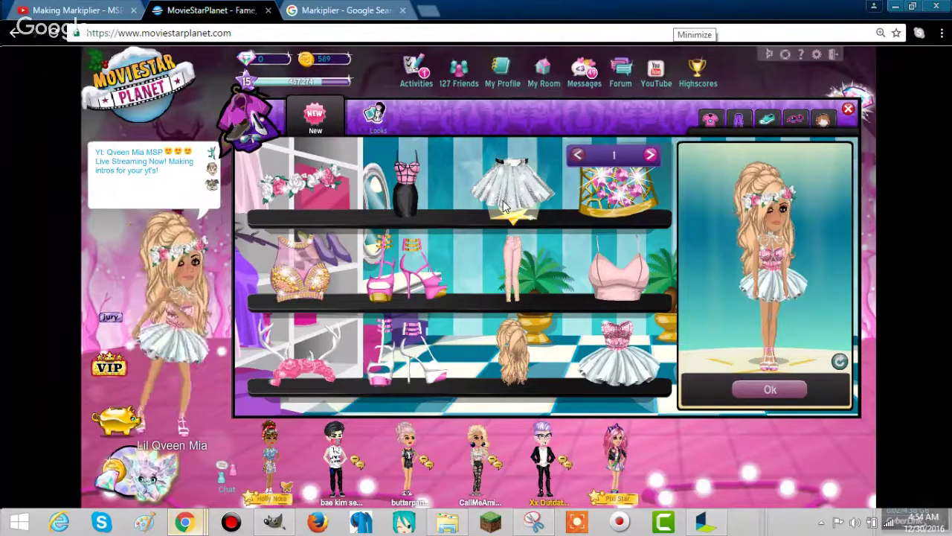
# Take off the avatar's pink top and white skirt and try on the pink crop top with the pink trousers.
pyautogui.click(779, 281)
pyautogui.click(771, 242)
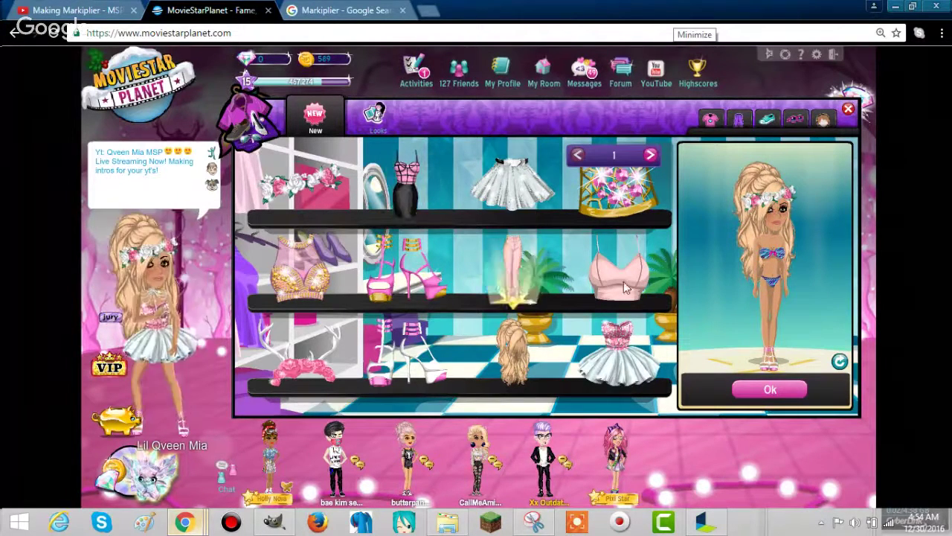
pyautogui.click(515, 190)
pyautogui.click(516, 190)
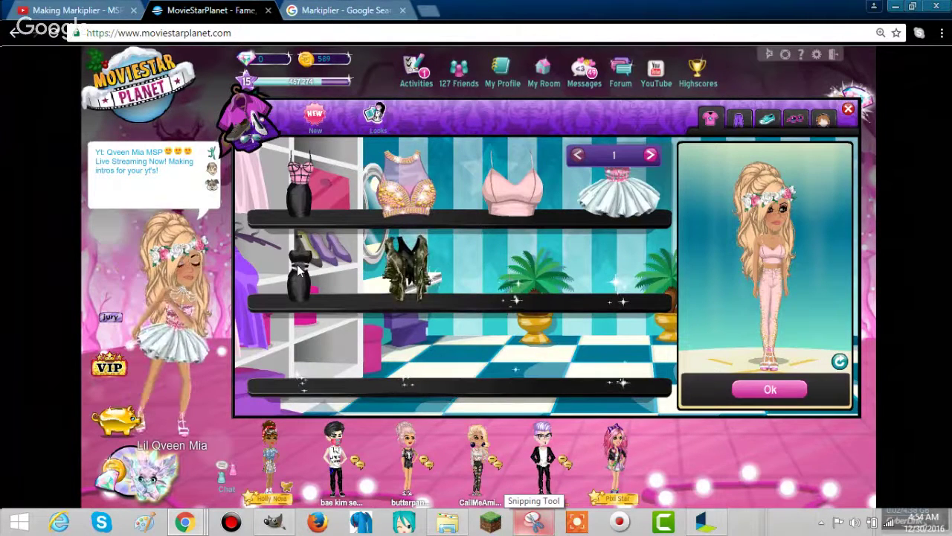
# Try the black dress on the avatar, followed by the "I want to Believe" tank top.
pyautogui.click(299, 272)
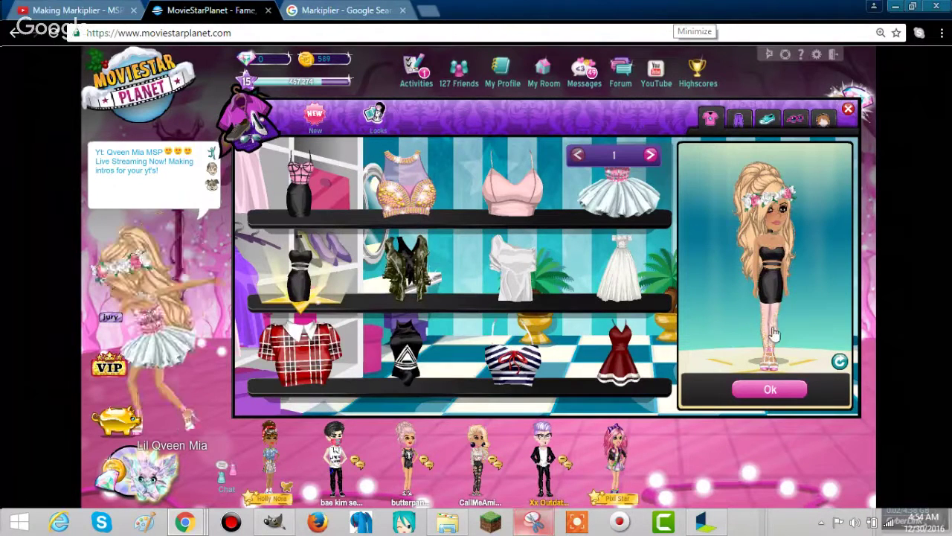
pyautogui.click(650, 156)
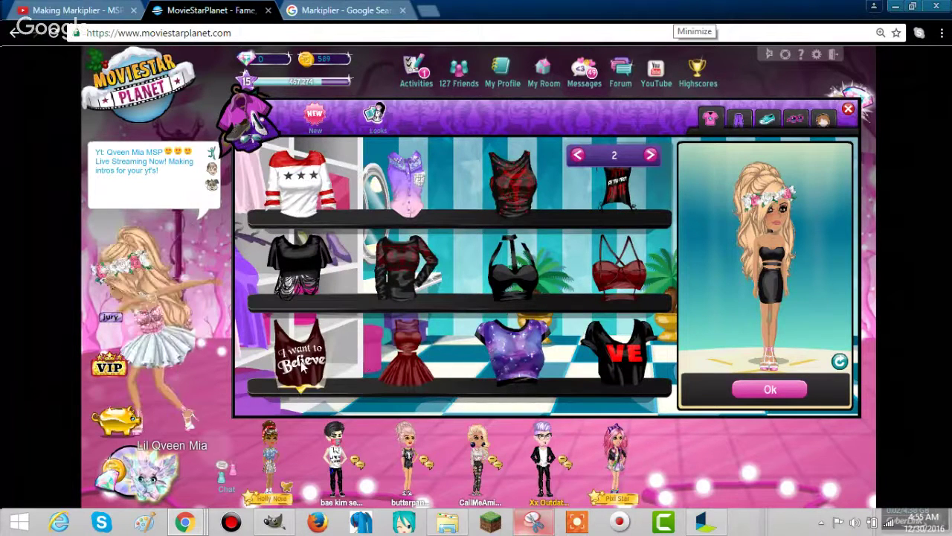
pyautogui.click(302, 364)
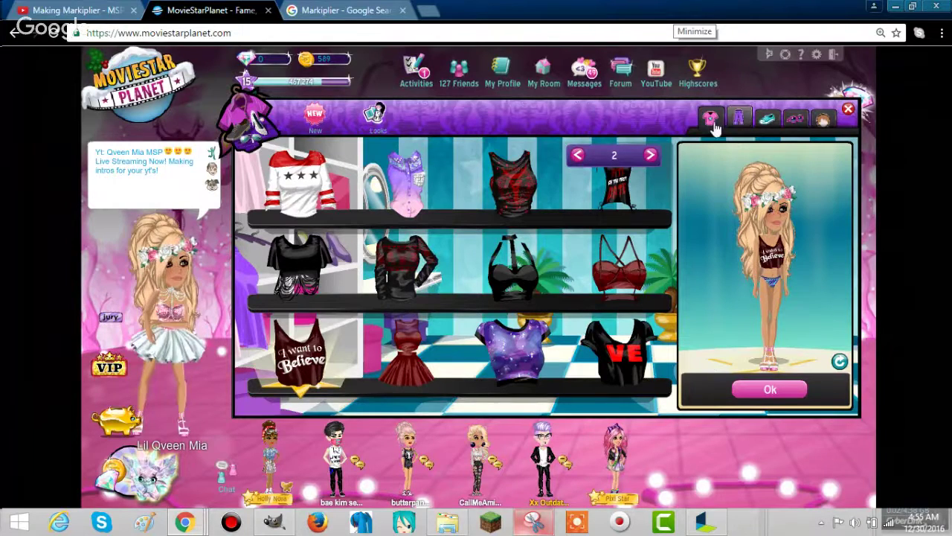
# Try on the white long-sleeved crop top with the black leather shorts.
pyautogui.click(651, 155)
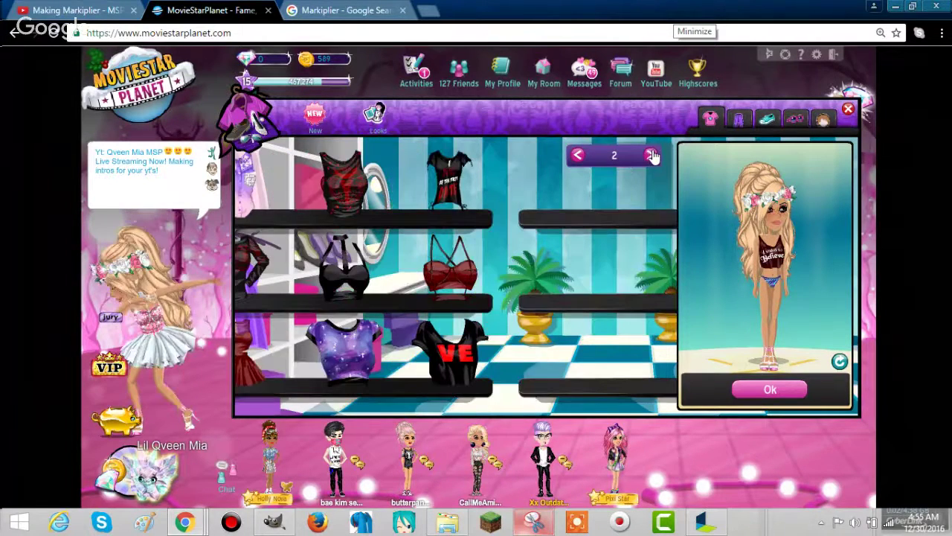
pyautogui.click(651, 155)
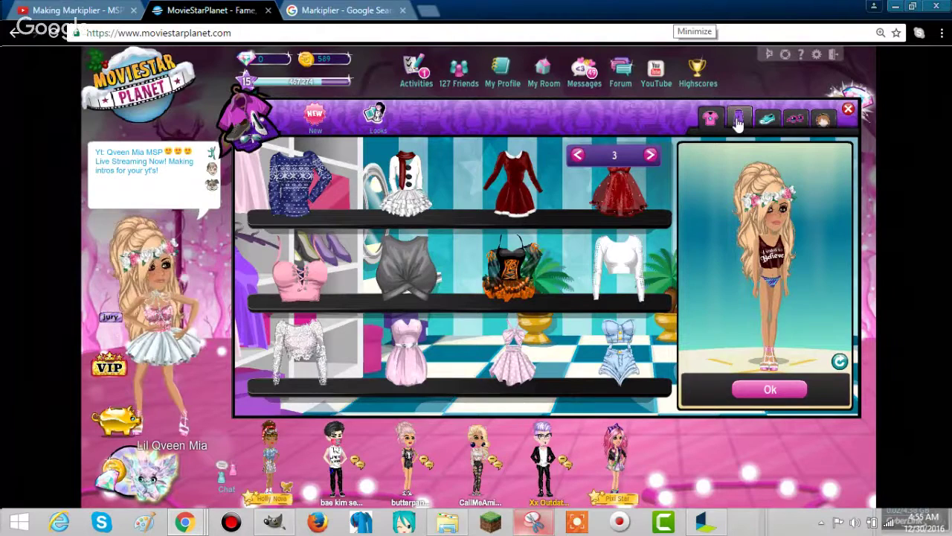
pyautogui.click(618, 261)
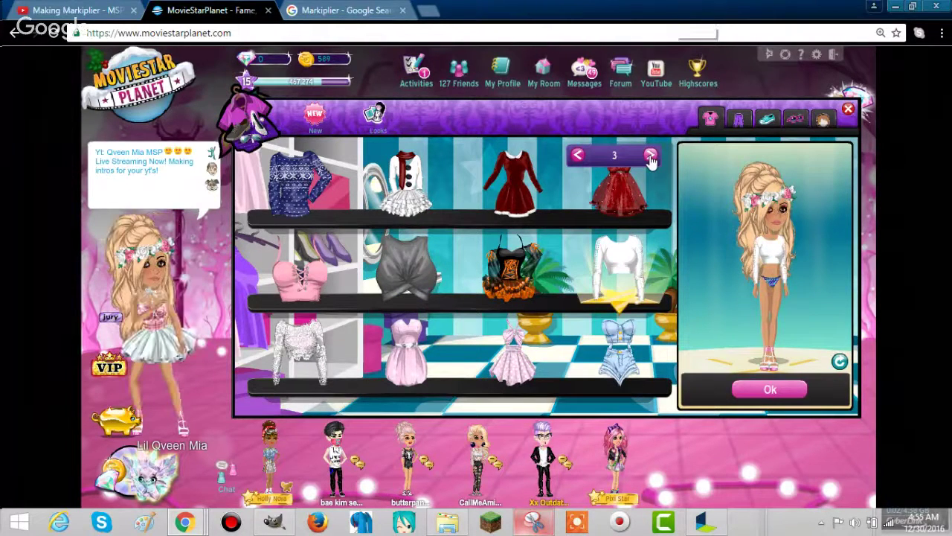
pyautogui.click(651, 156)
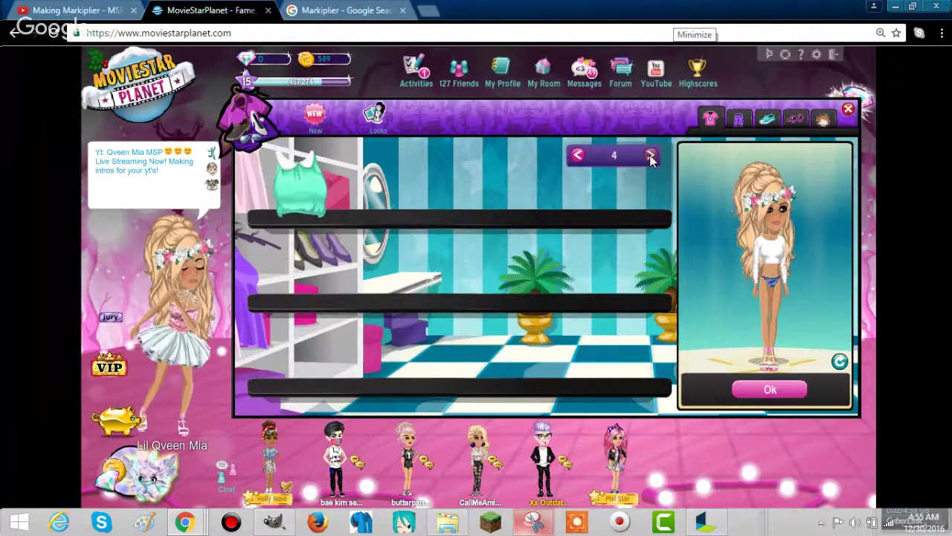
pyautogui.click(739, 121)
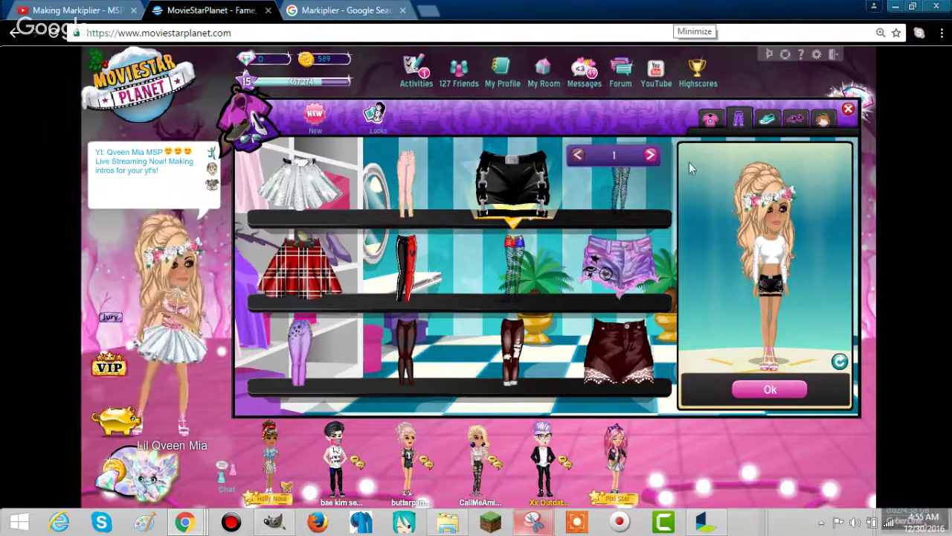
# Remove the flower crown and try different bottoms with the black triangle-print halter top, settling on the light ripped jeans.
pyautogui.click(767, 253)
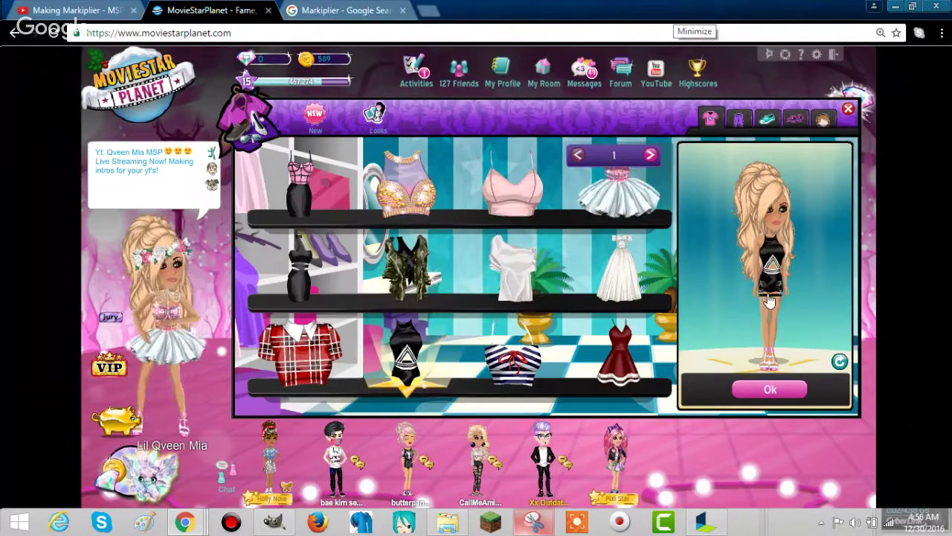
pyautogui.click(735, 121)
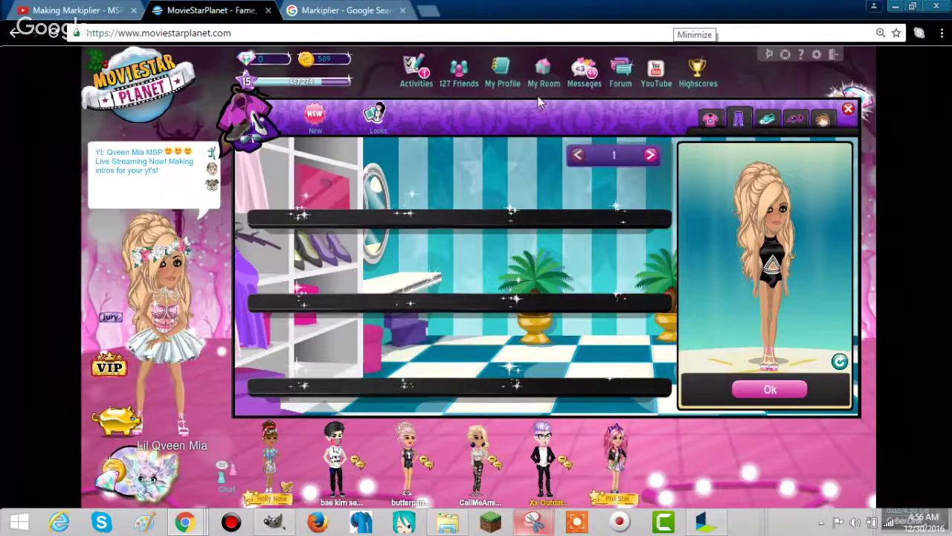
pyautogui.click(649, 156)
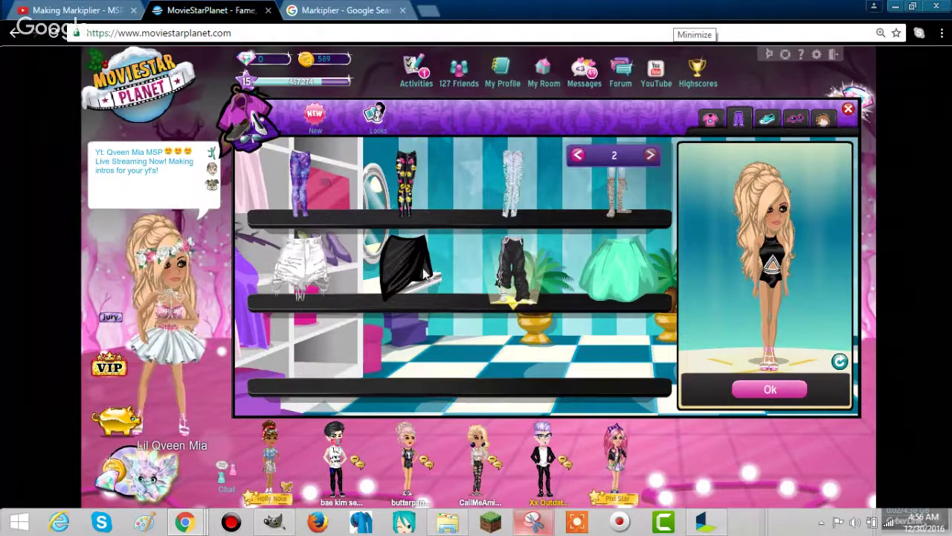
pyautogui.click(482, 260)
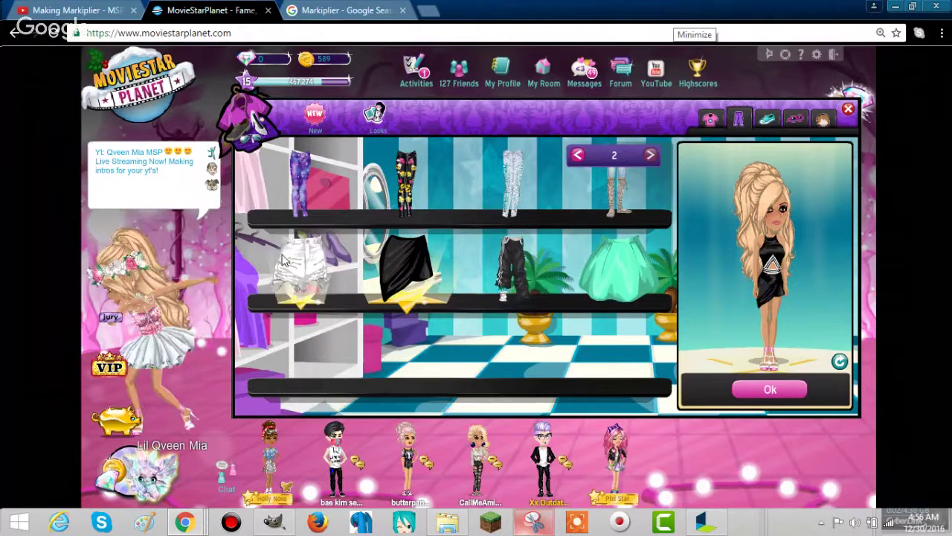
pyautogui.click(304, 260)
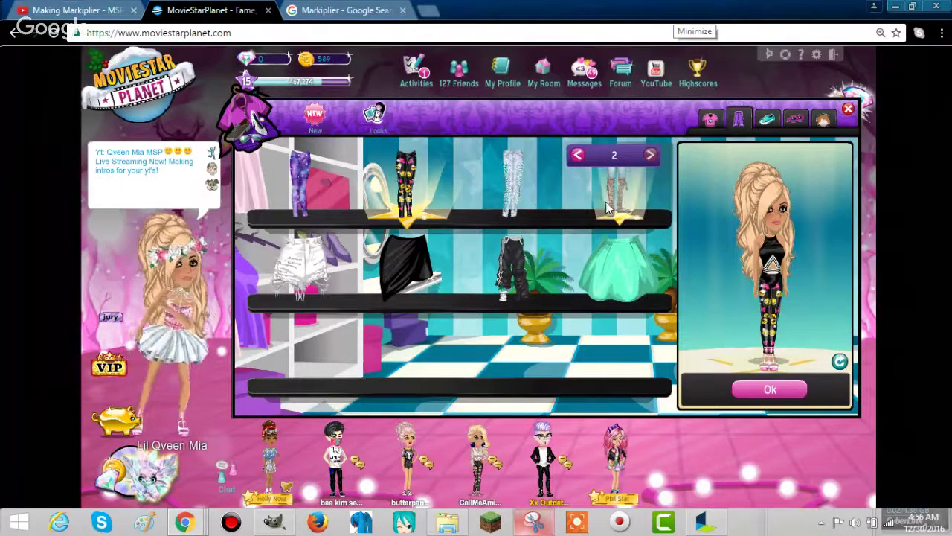
# Try several tops with the ripped jeans and settle on the black short-sleeved top with the shredded hem.
pyautogui.click(710, 120)
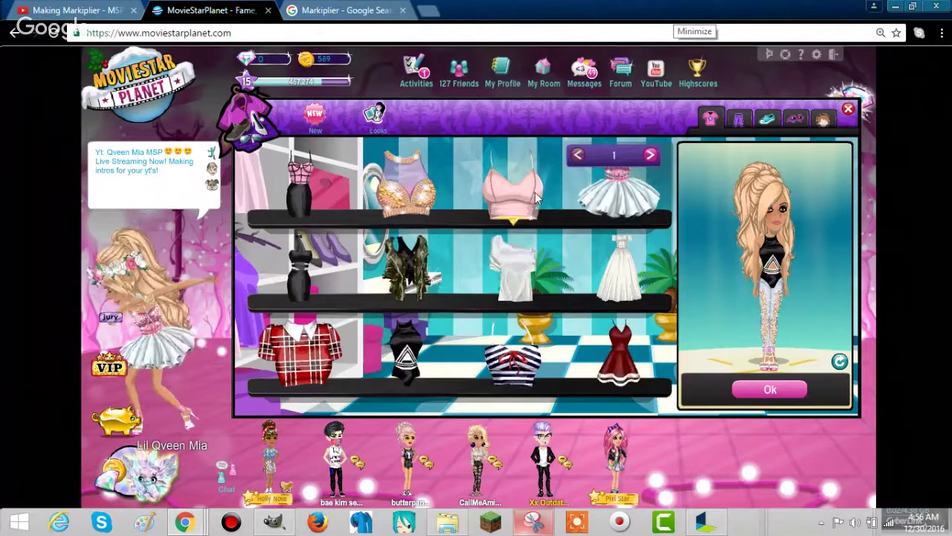
pyautogui.click(537, 198)
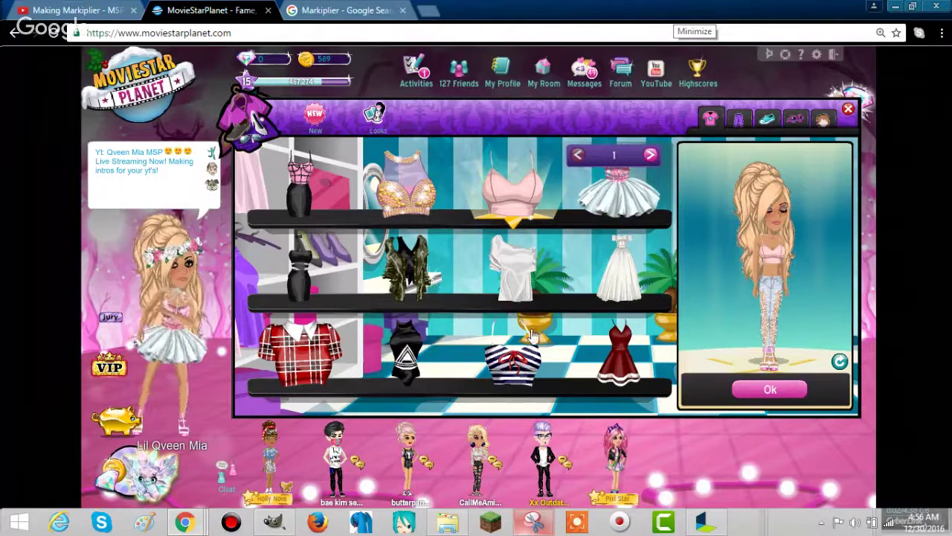
pyautogui.click(521, 363)
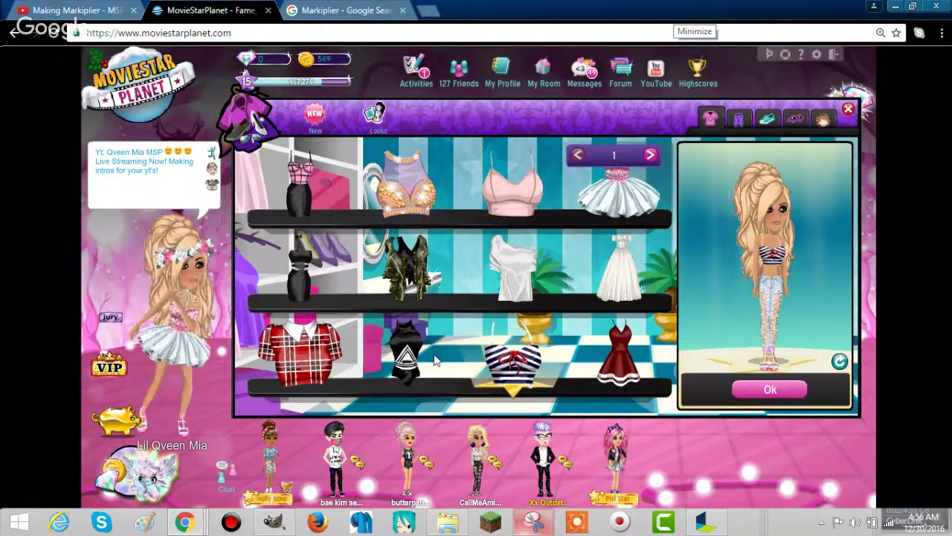
pyautogui.click(648, 156)
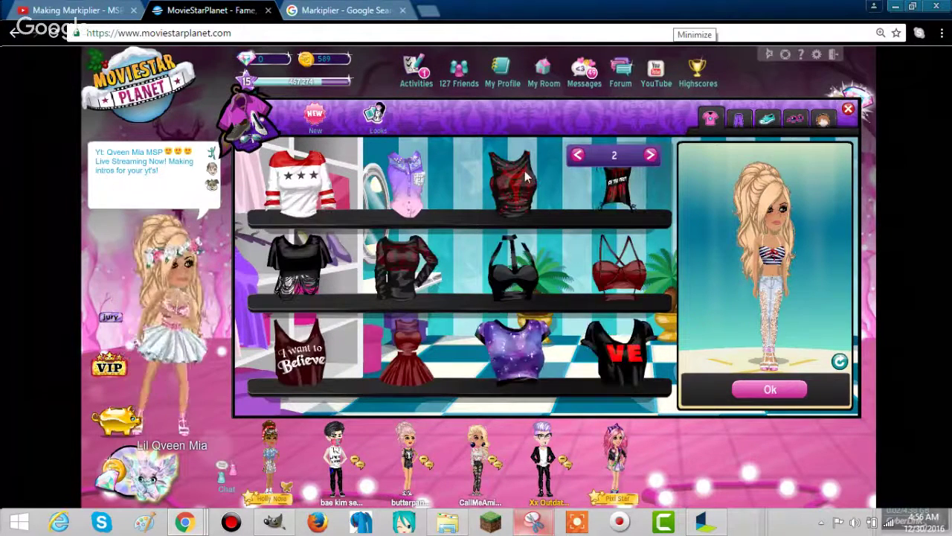
pyautogui.click(525, 177)
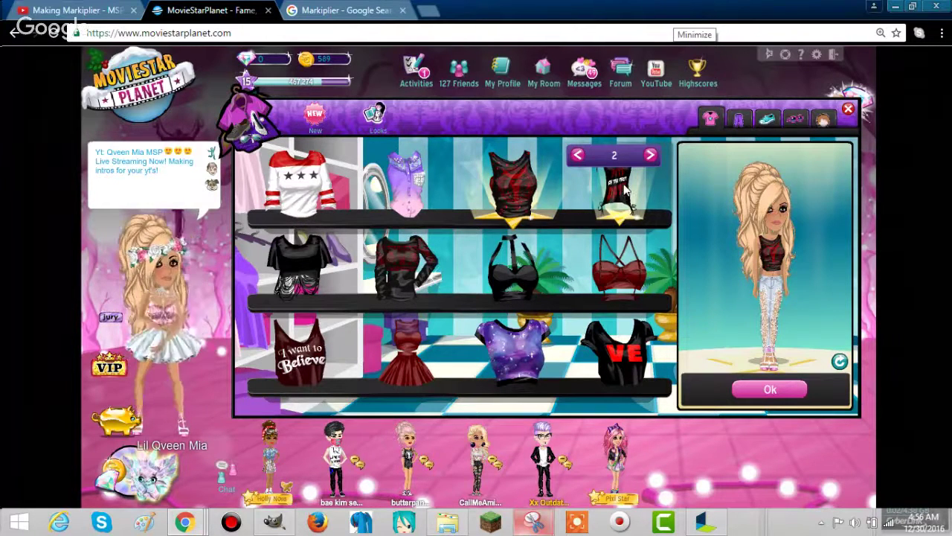
pyautogui.click(624, 192)
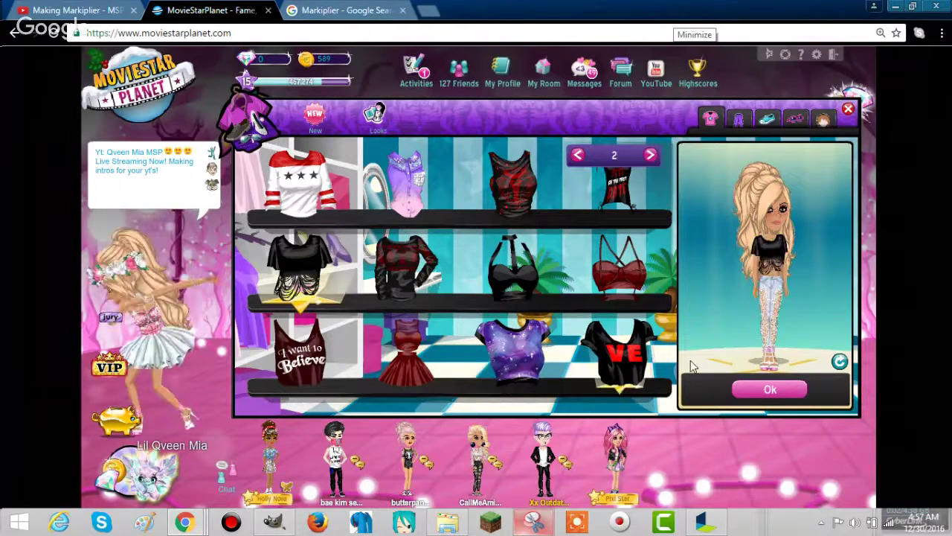
# Browse the footwear and replace the avatar's pink heels with black shoes.
pyautogui.click(769, 118)
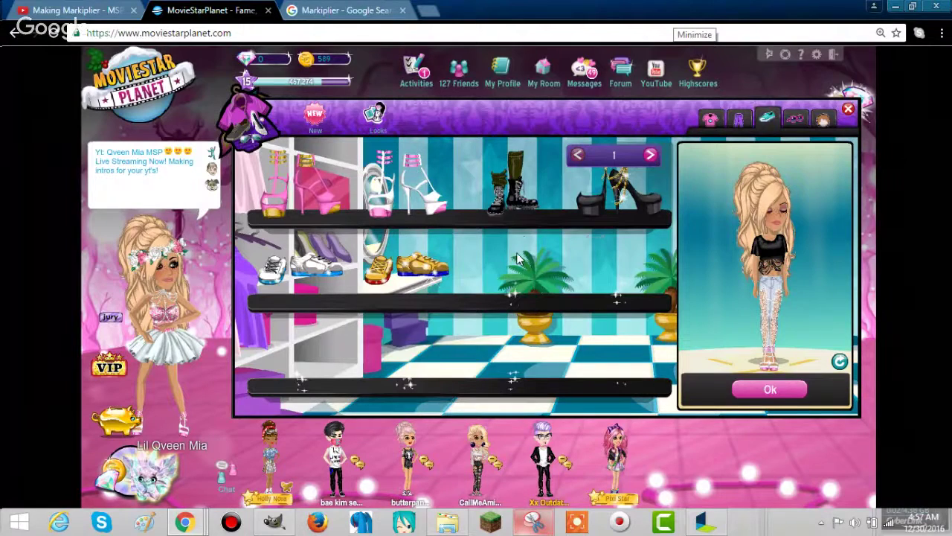
pyautogui.click(649, 156)
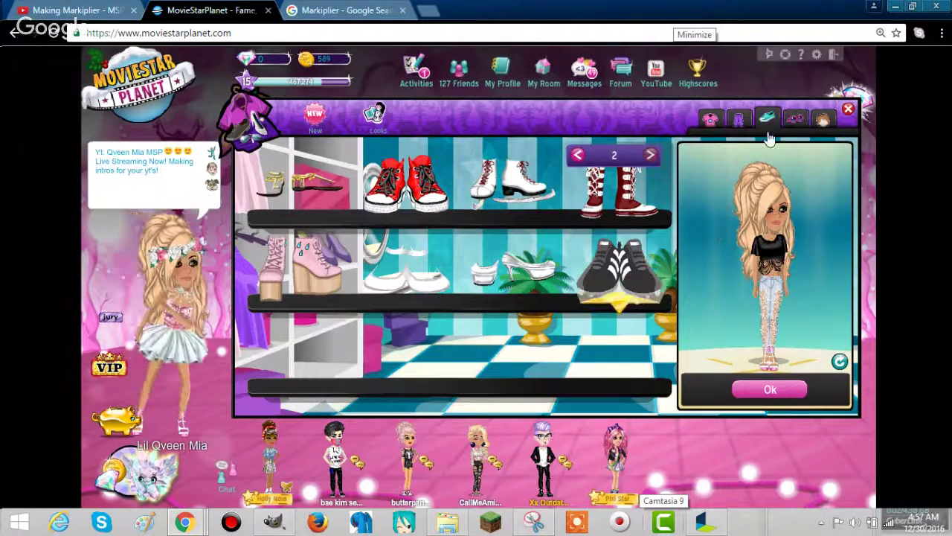
pyautogui.click(794, 125)
# Switch to YouTube, look over the "Making Markiplier - MSP" stream page and its live chat, and return to MovieStarPlanet.
pyautogui.click(110, 9)
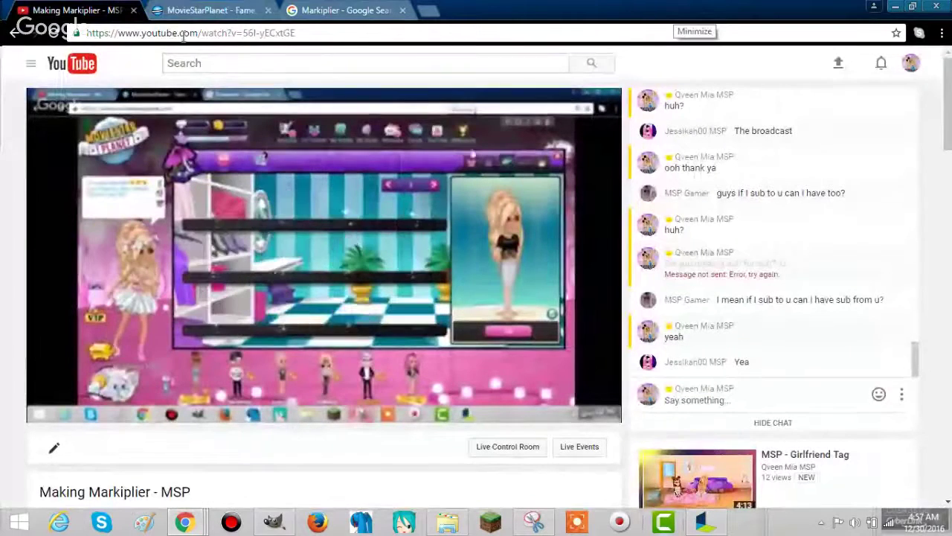
pyautogui.scroll(-2, 476, 298)
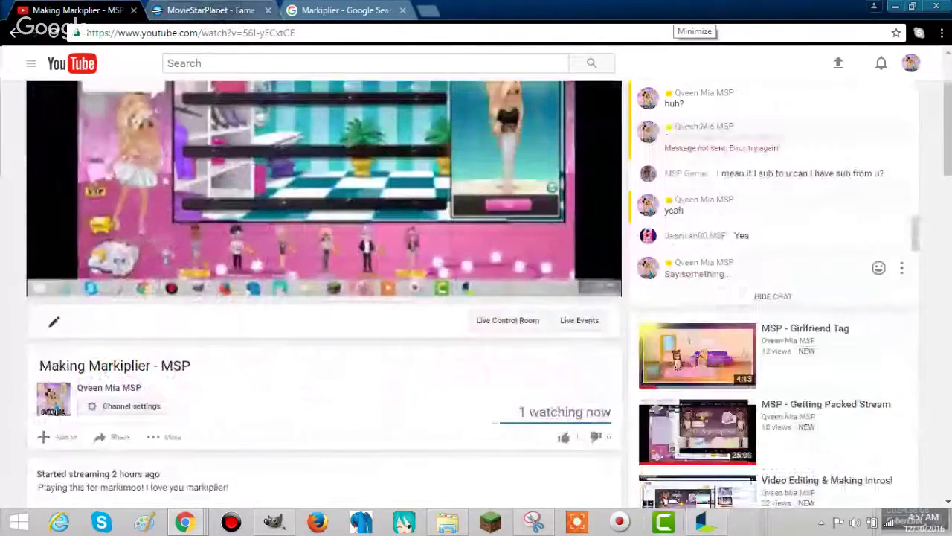
pyautogui.scroll(2, 339, 352)
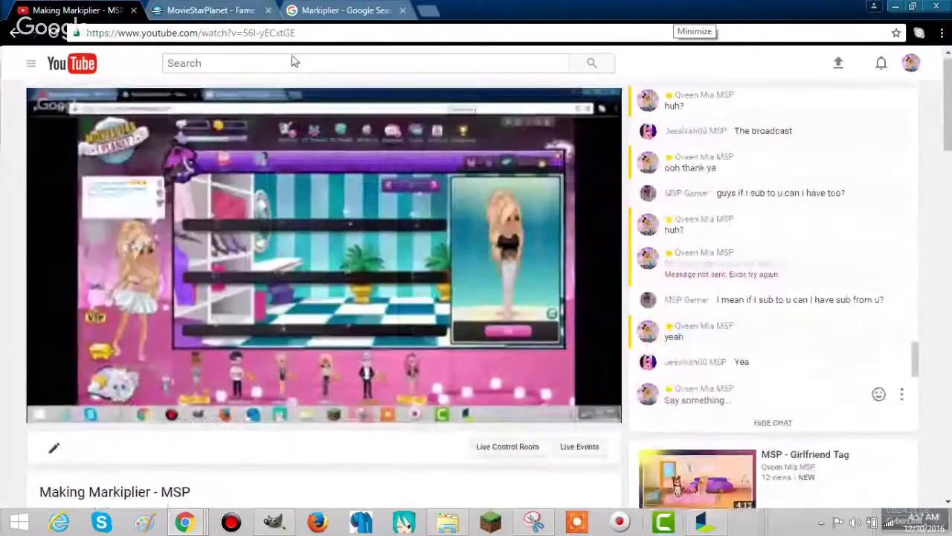
pyautogui.click(274, 8)
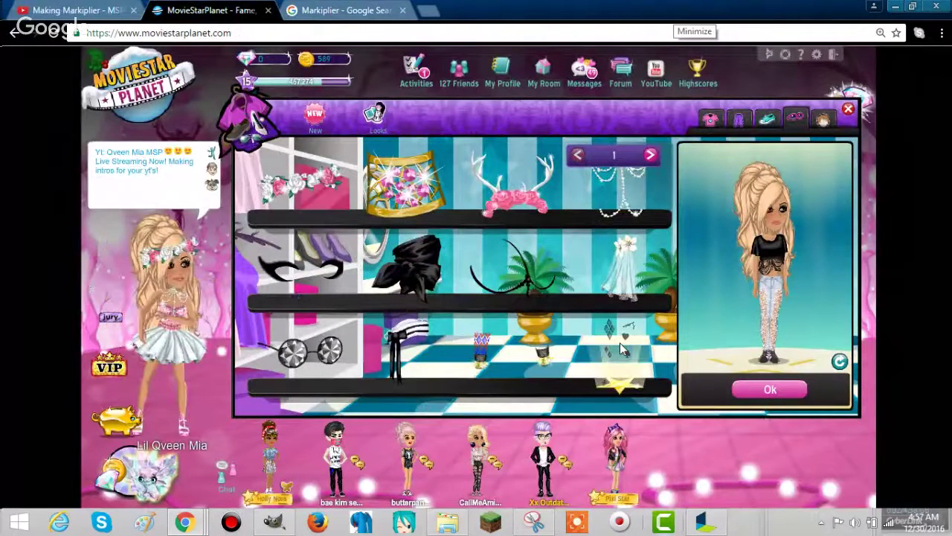
# Browse the accessories and put the silver pendant necklace on the avatar.
pyautogui.click(650, 155)
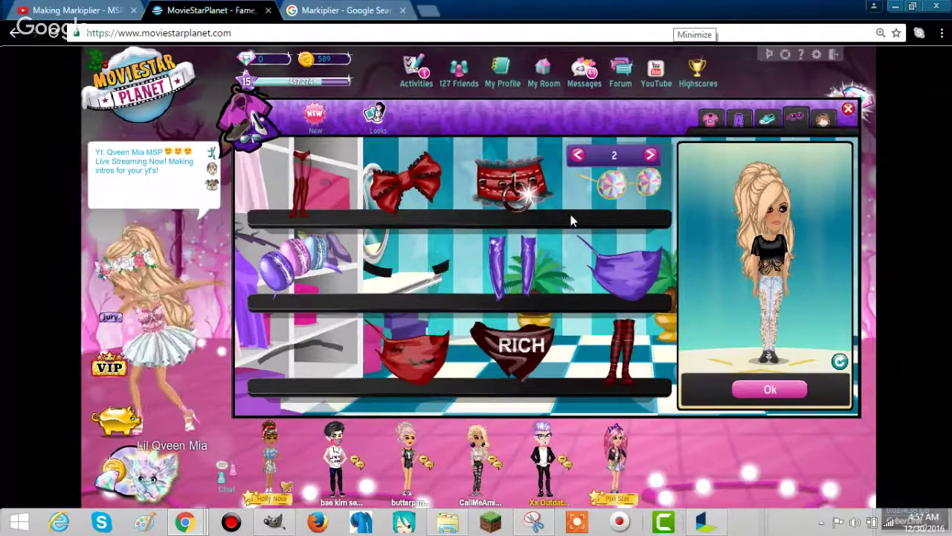
pyautogui.click(650, 155)
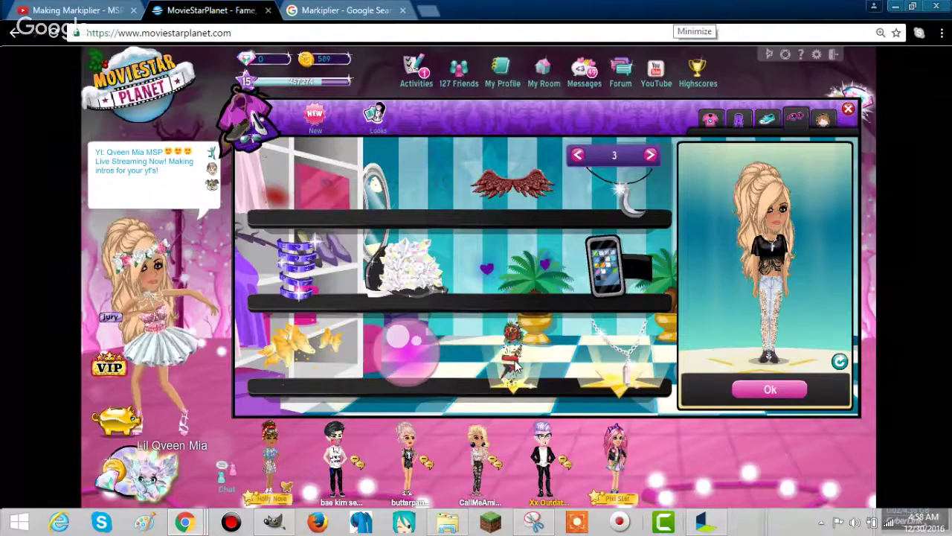
pyautogui.click(651, 156)
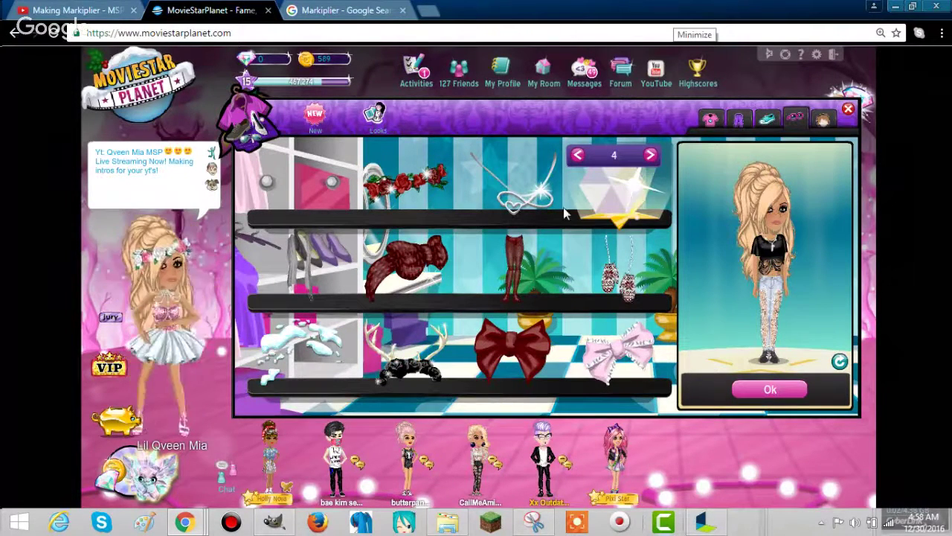
# Try the round pink-tinted glasses on the avatar and take them off again.
pyautogui.click(646, 149)
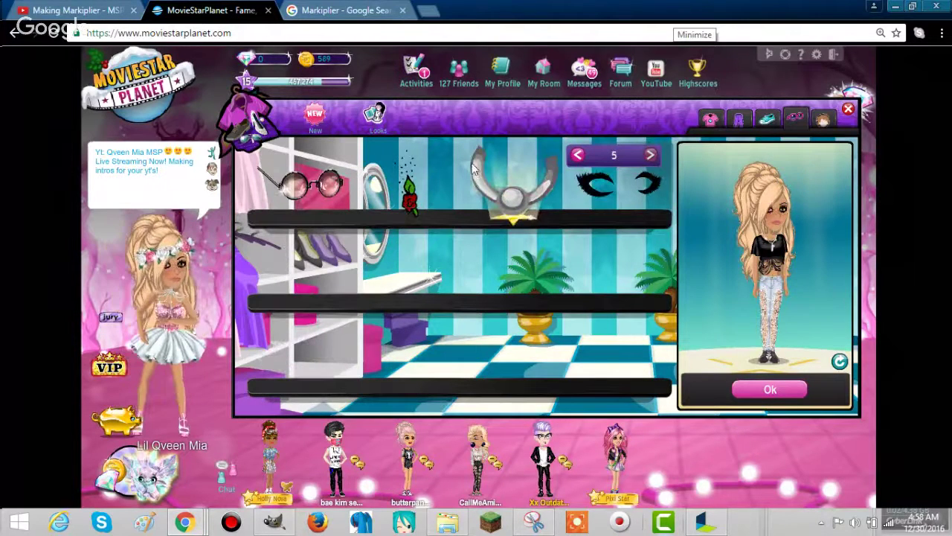
pyautogui.click(311, 195)
pyautogui.click(785, 221)
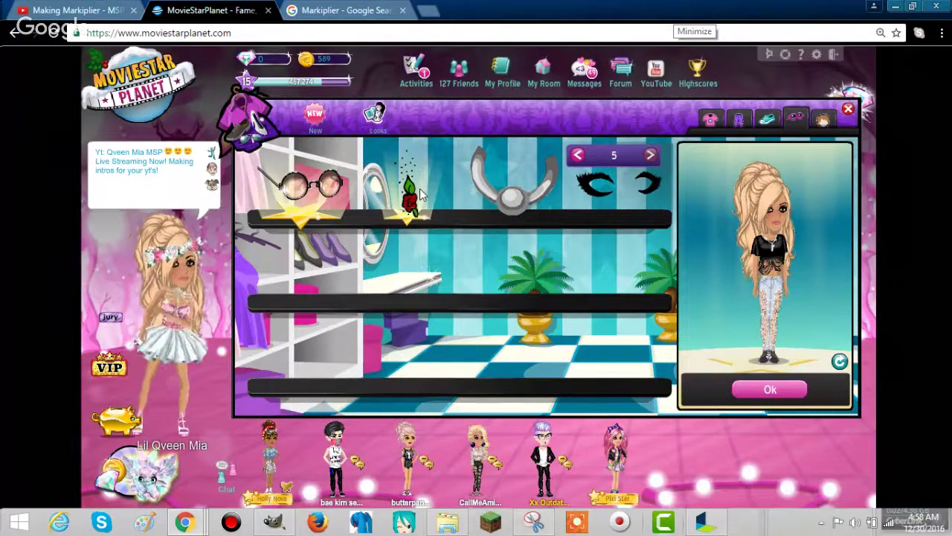
# Look back through the earlier accessories and apply the current outfit to the ArtBook avatar.
pyautogui.click(575, 155)
pyautogui.click(575, 156)
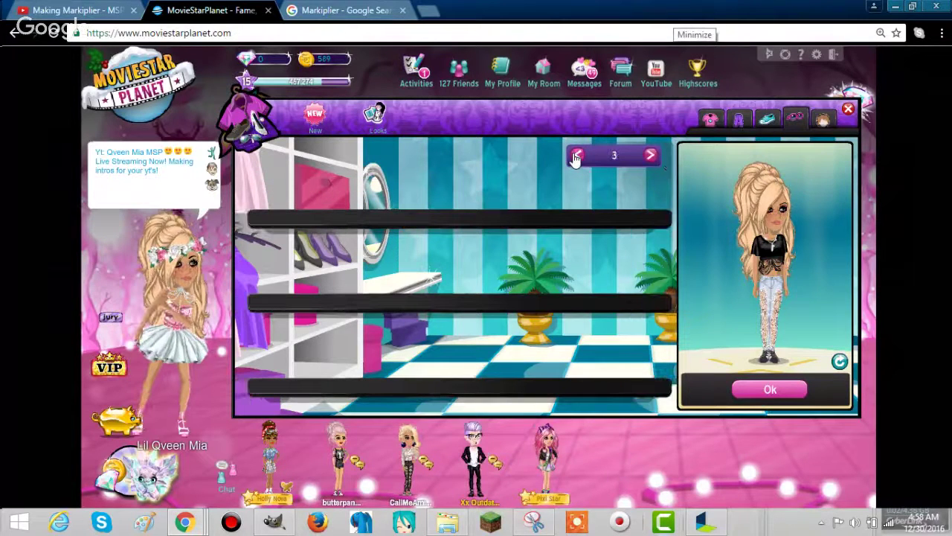
pyautogui.click(577, 155)
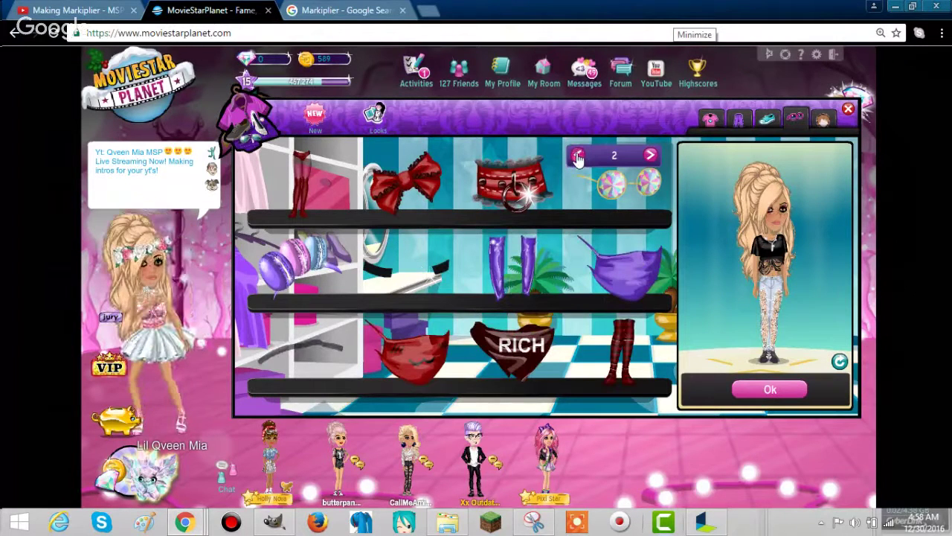
pyautogui.click(578, 157)
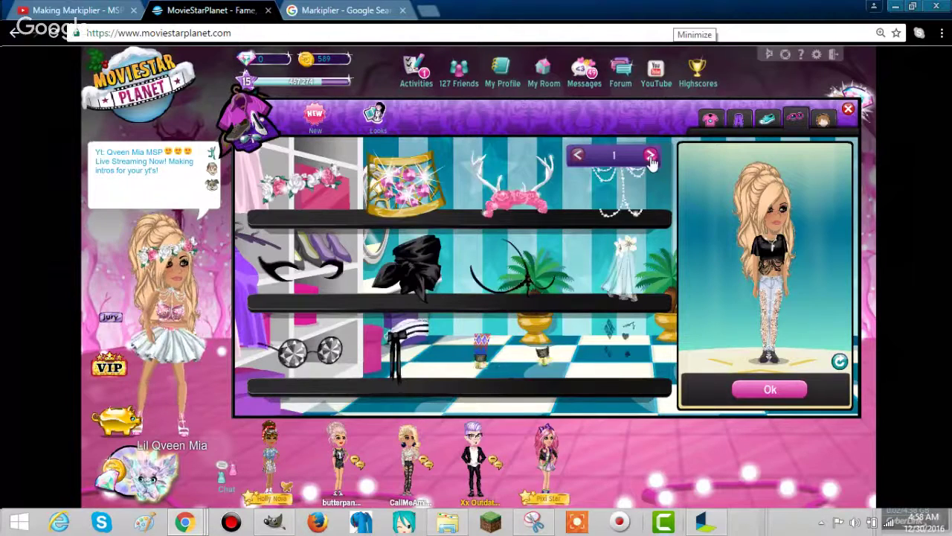
pyautogui.click(650, 156)
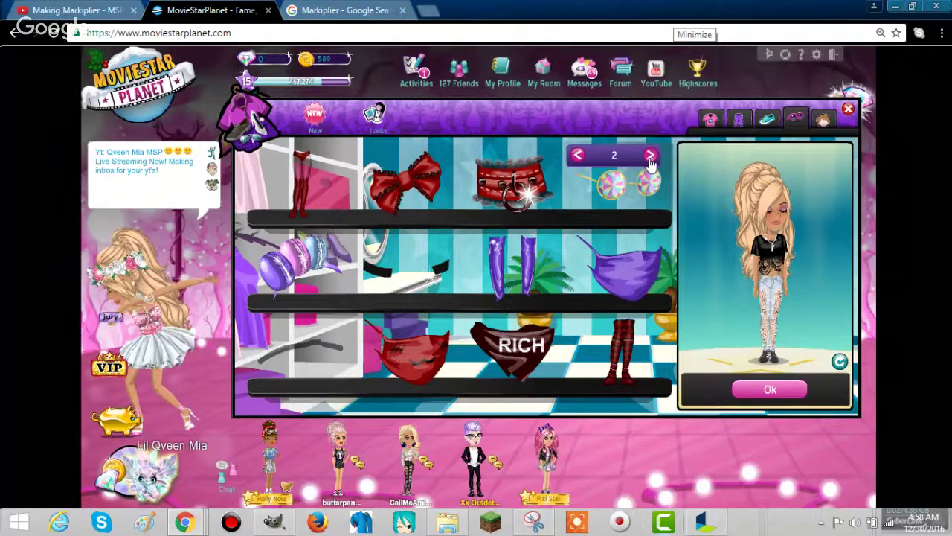
pyautogui.click(649, 155)
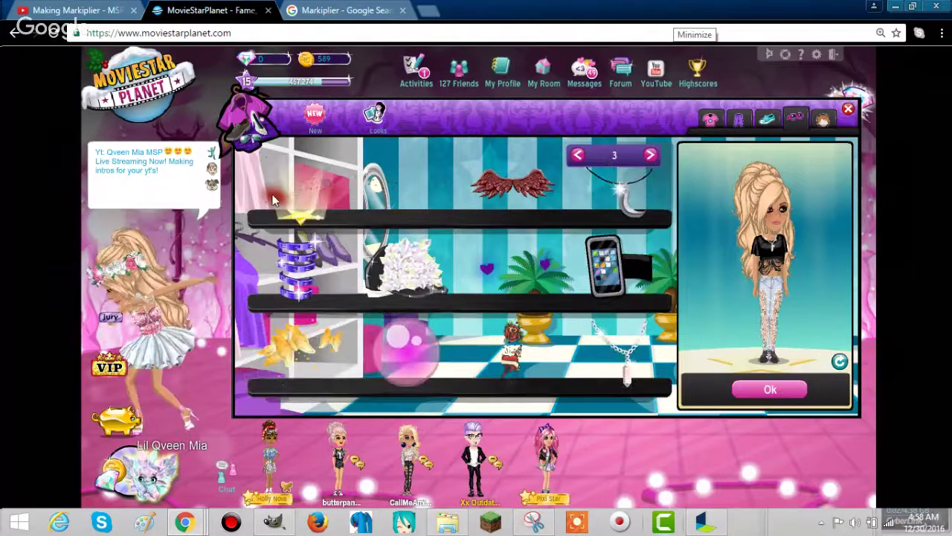
pyautogui.click(771, 391)
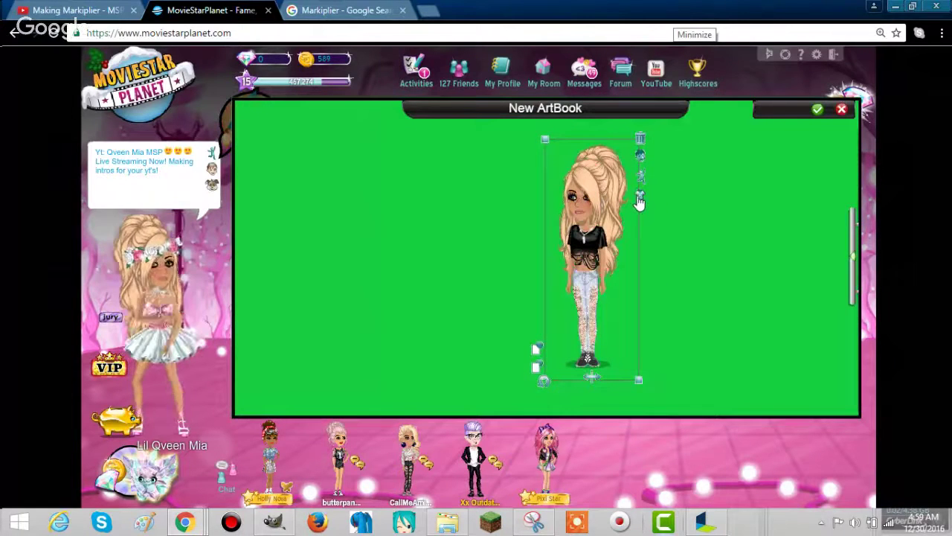
# Deselect the avatar and capture it with its surrounding green background using Snipping Tool.
pyautogui.click(706, 248)
pyautogui.click(534, 523)
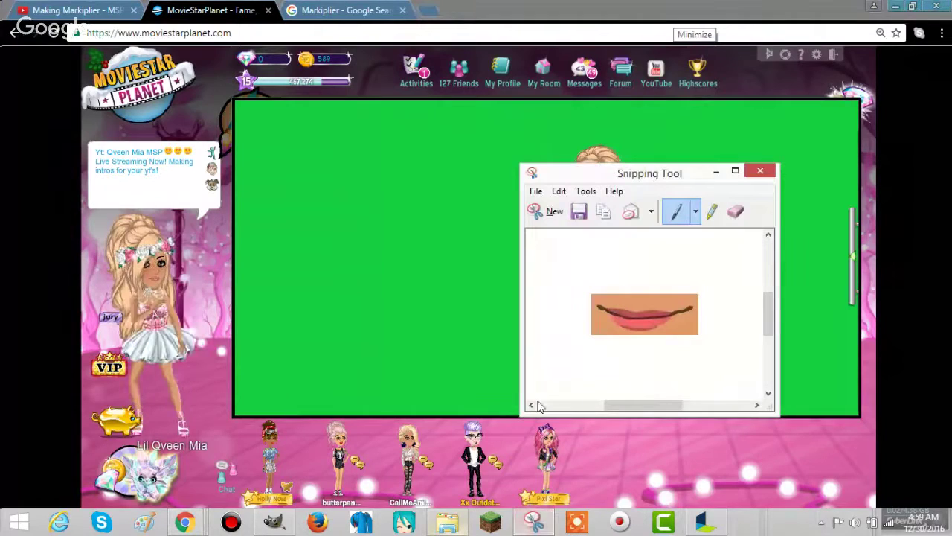
pyautogui.click(542, 214)
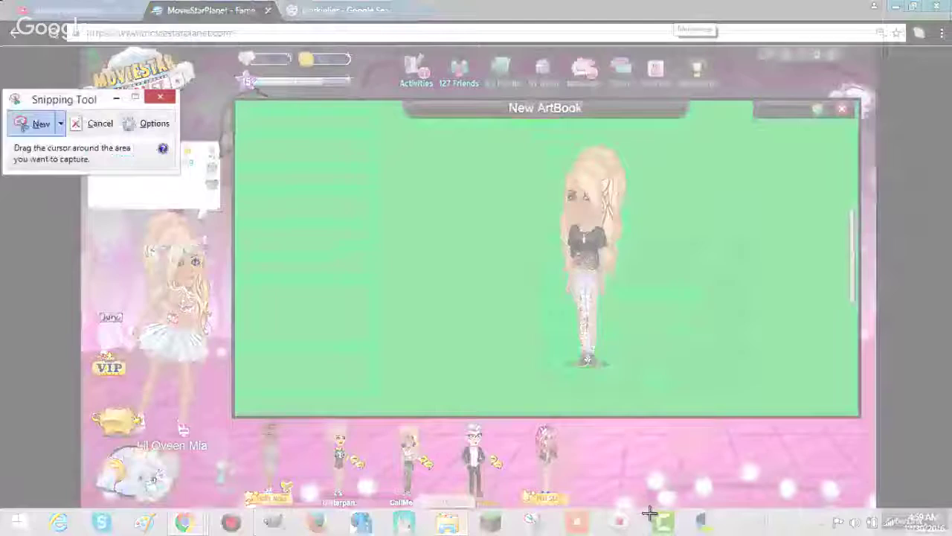
pyautogui.click(41, 123)
pyautogui.click(28, 122)
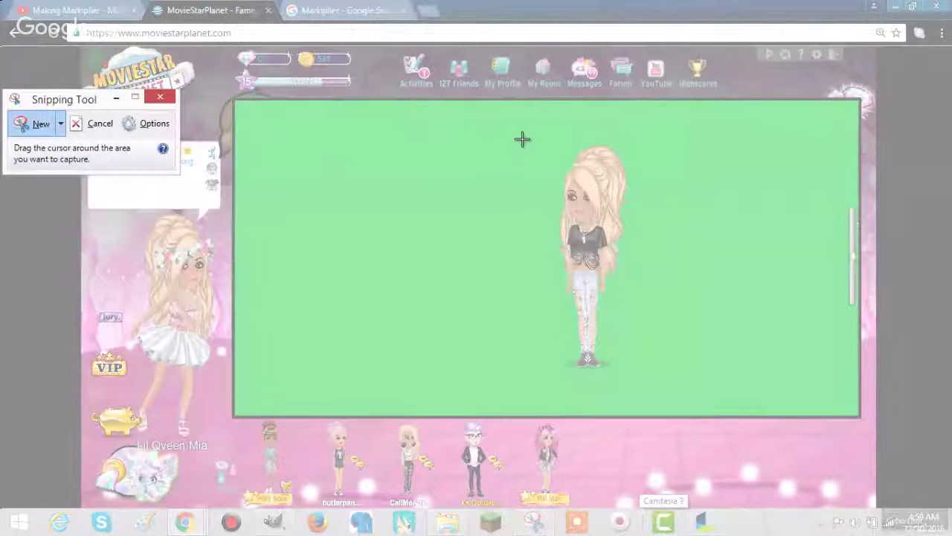
pyautogui.moveTo(534, 128); pyautogui.dragTo(667, 388)
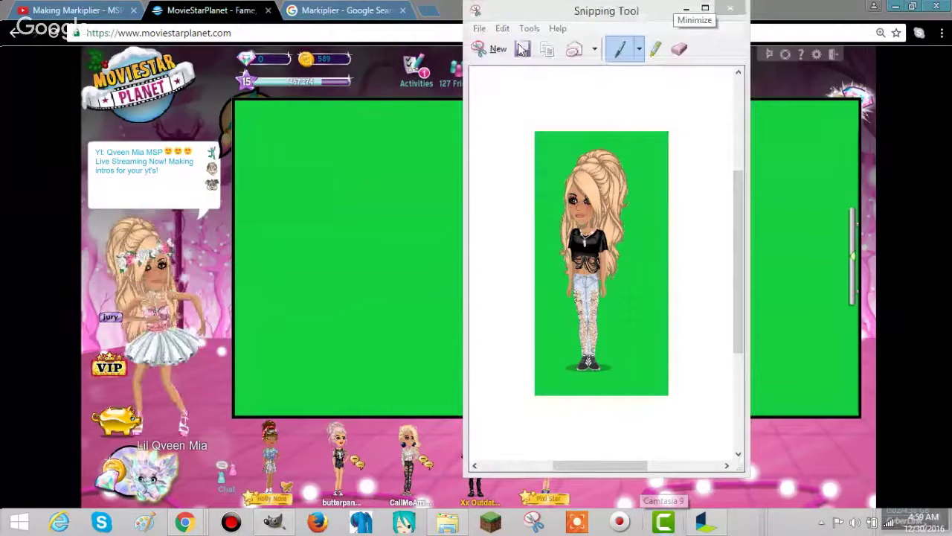
# Save the snip as forari.PNG in the artbook "New folder", replacing the existing file, and return to the ArtBook.
pyautogui.click(522, 49)
pyautogui.click(797, 153)
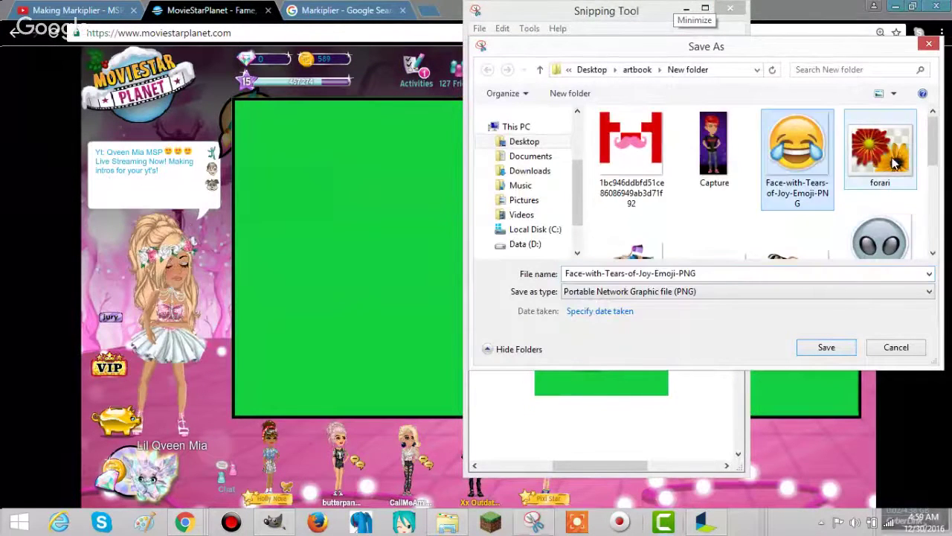
pyautogui.click(889, 184)
pyautogui.doubleClick(889, 184)
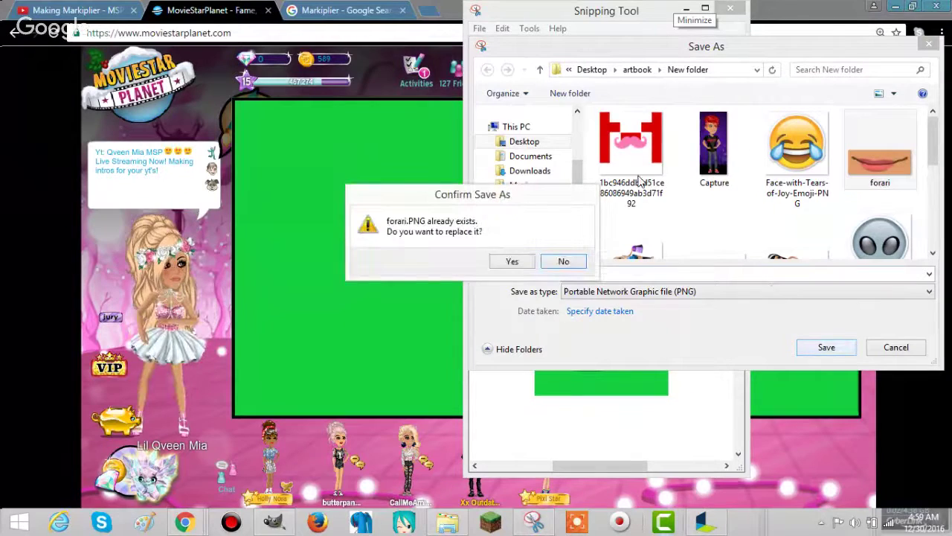
pyautogui.click(510, 261)
pyautogui.click(686, 7)
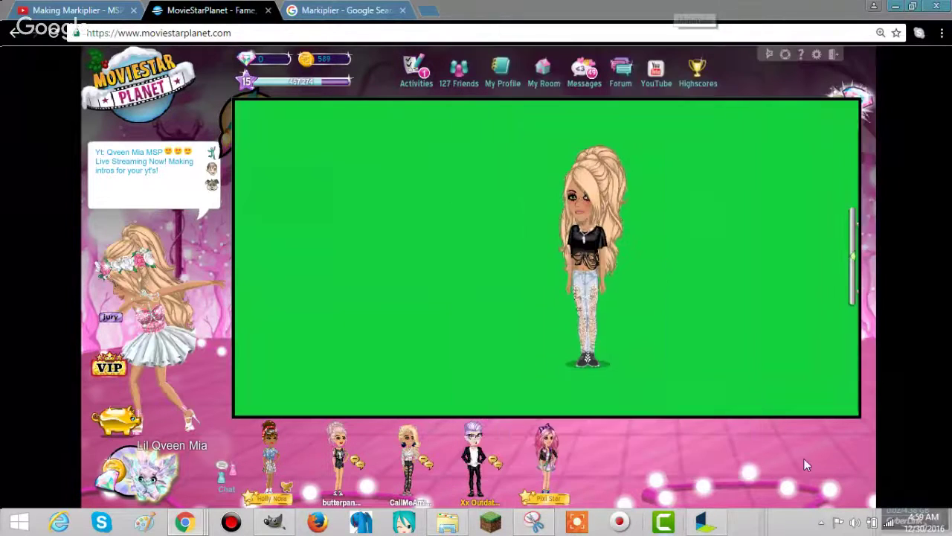
# Give the ArtBook avatar the Hug pose from Love & Emotions.
pyautogui.click(591, 246)
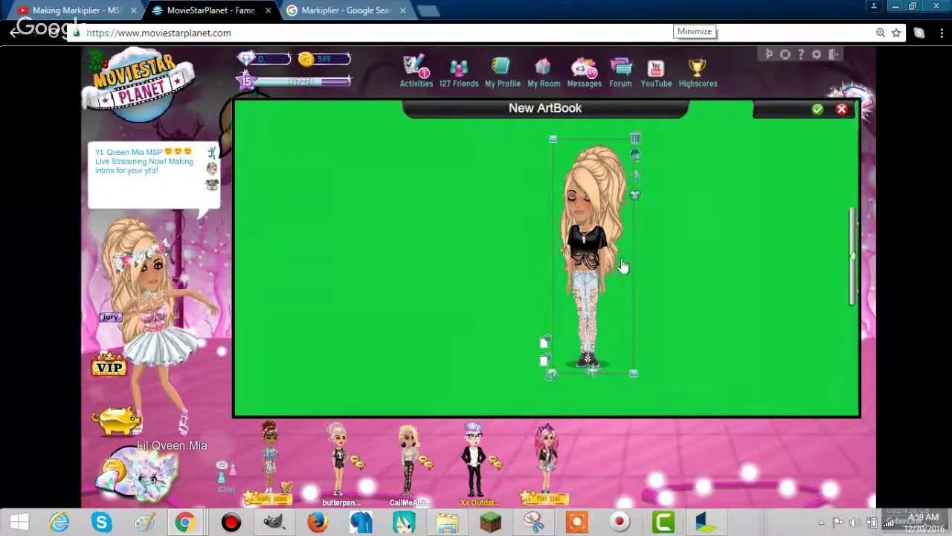
pyautogui.click(636, 179)
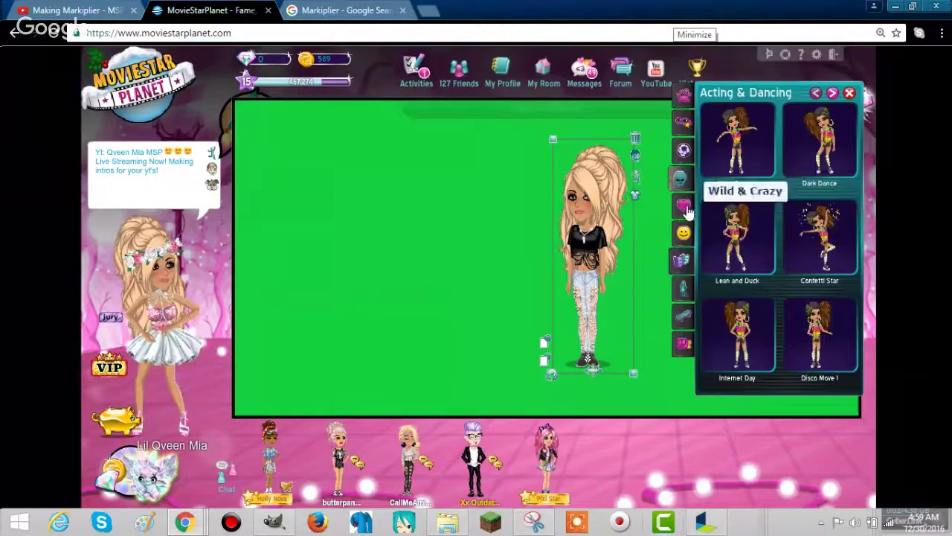
pyautogui.click(683, 209)
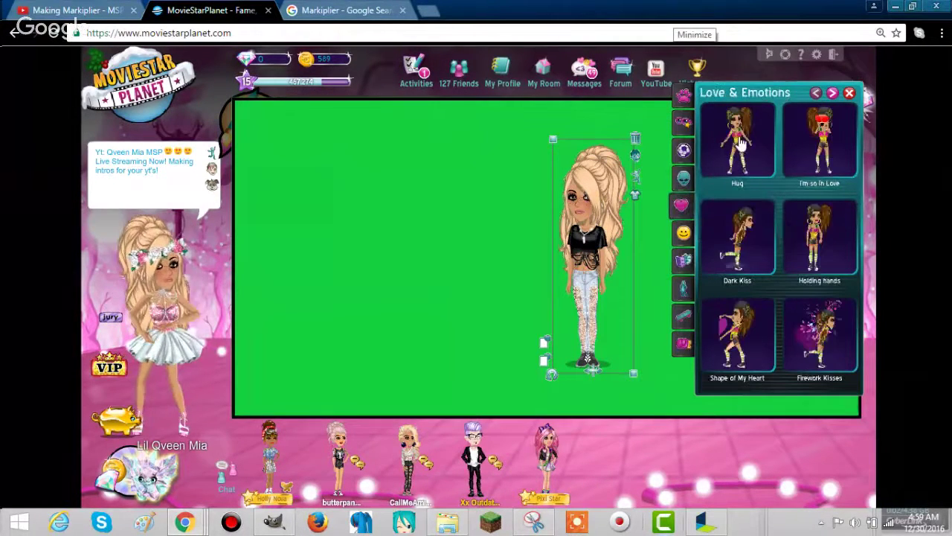
pyautogui.click(521, 340)
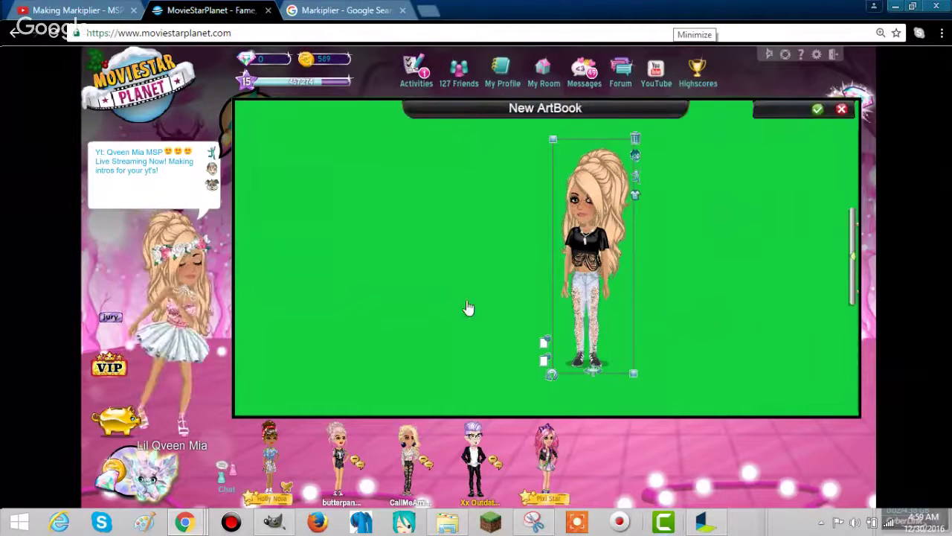
# Capture the newly posed avatar on its green background with Snipping Tool and return to the ArtBook.
pyautogui.click(542, 523)
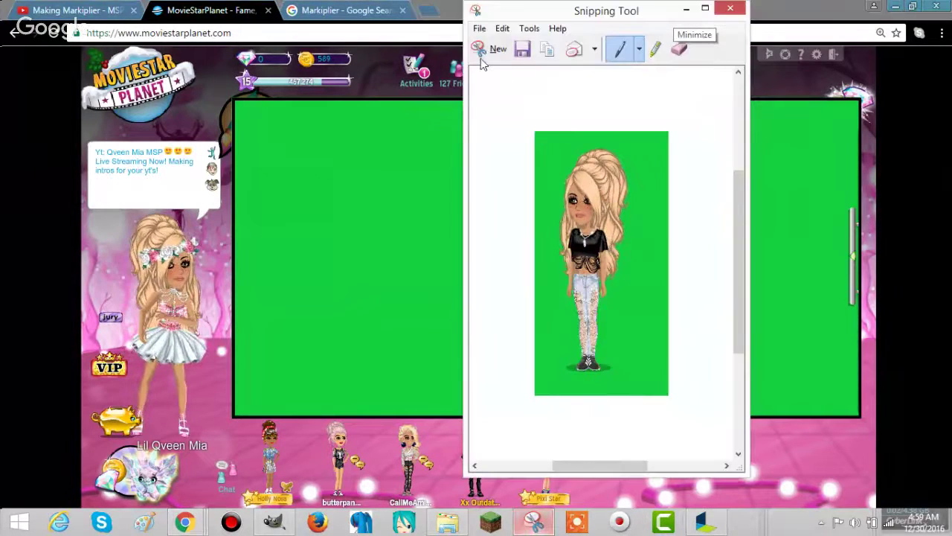
pyautogui.click(484, 50)
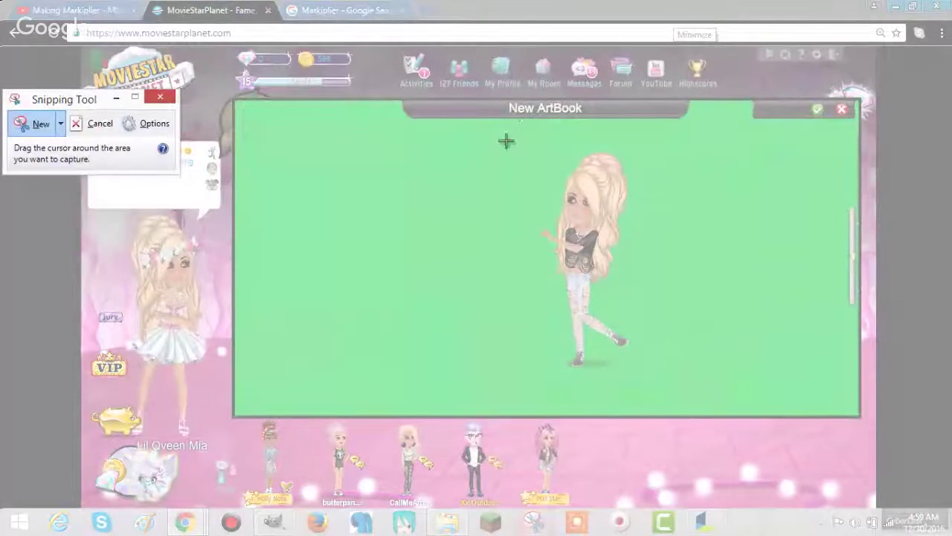
pyautogui.moveTo(525, 131); pyautogui.dragTo(614, 182)
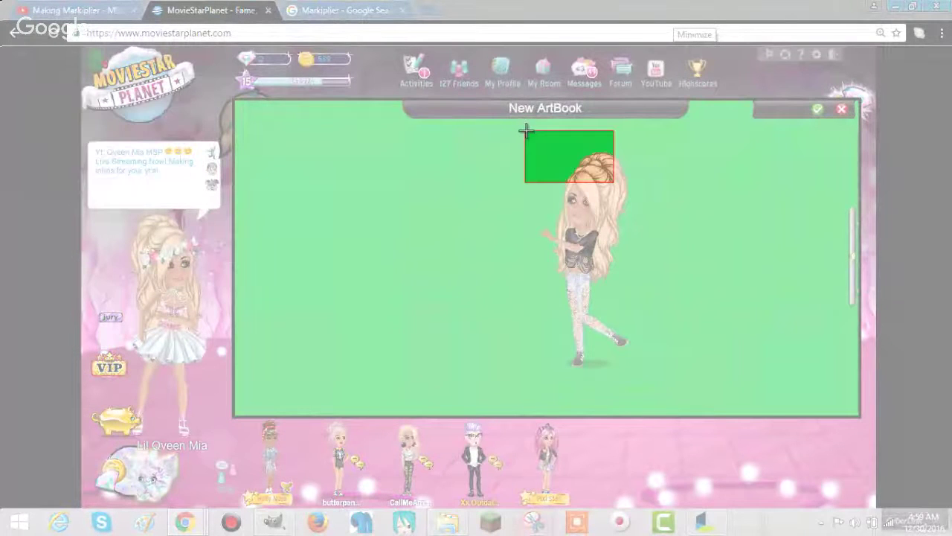
pyautogui.moveTo(526, 130); pyautogui.dragTo(664, 391)
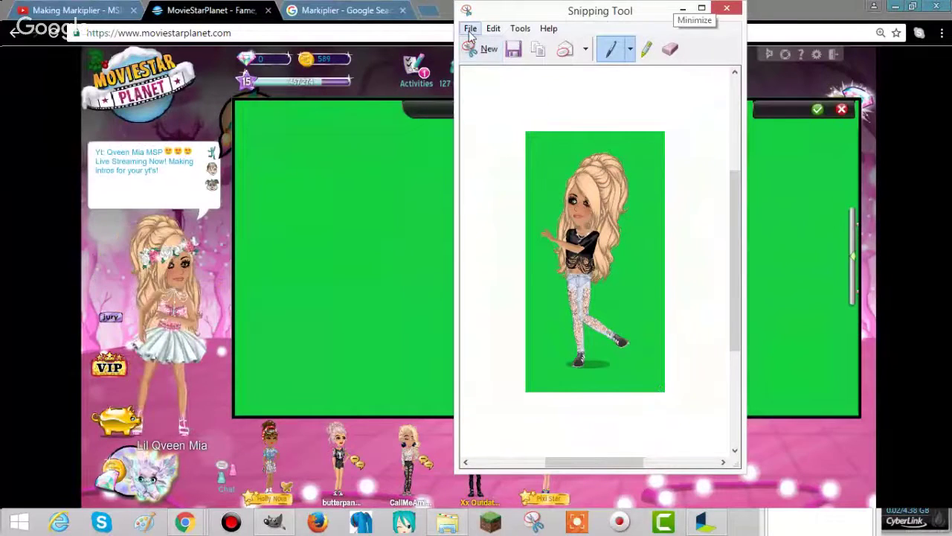
pyautogui.click(684, 12)
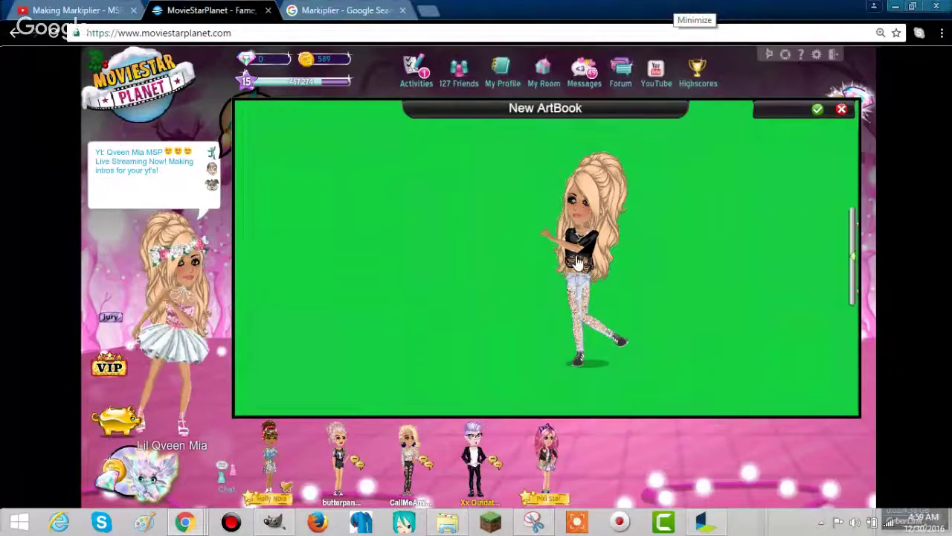
# Set the ArtBook avatar's facial expression to Happy.
pyautogui.click(579, 264)
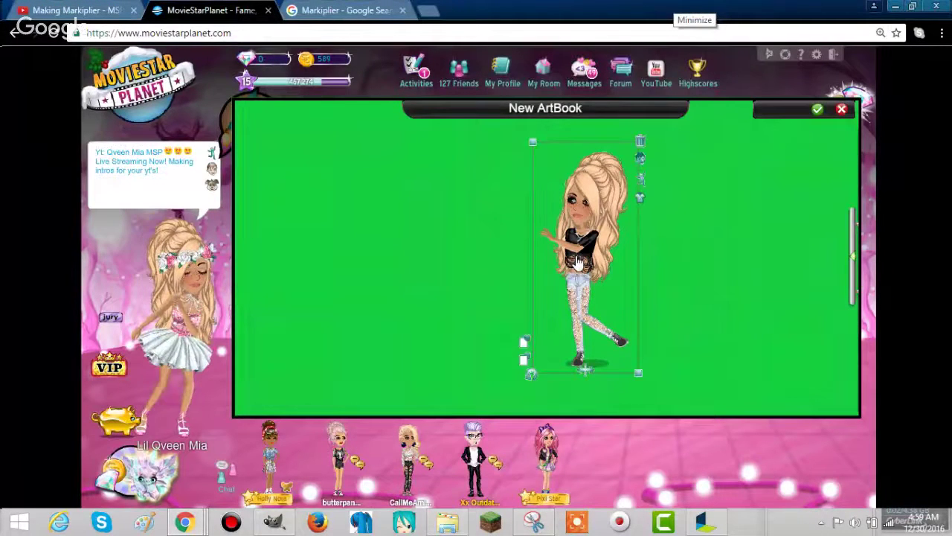
pyautogui.click(642, 158)
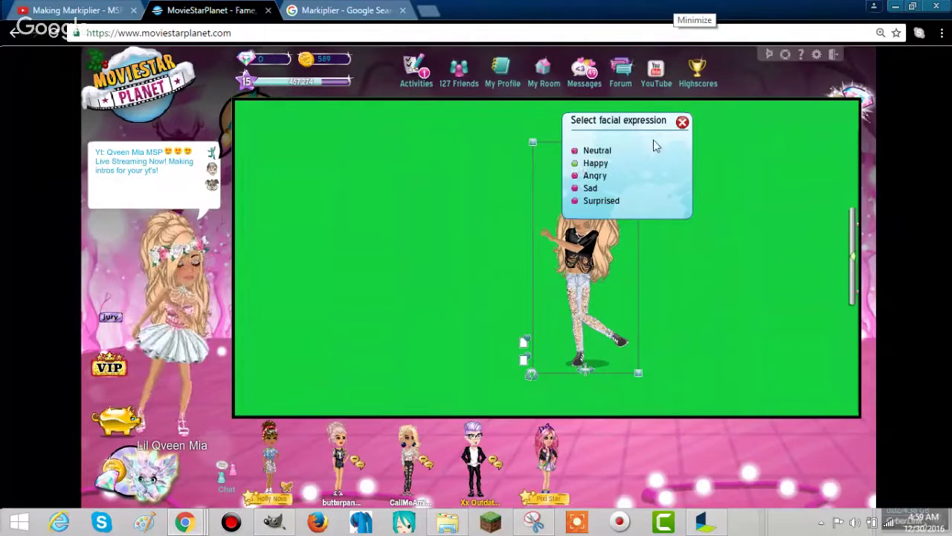
pyautogui.click(682, 122)
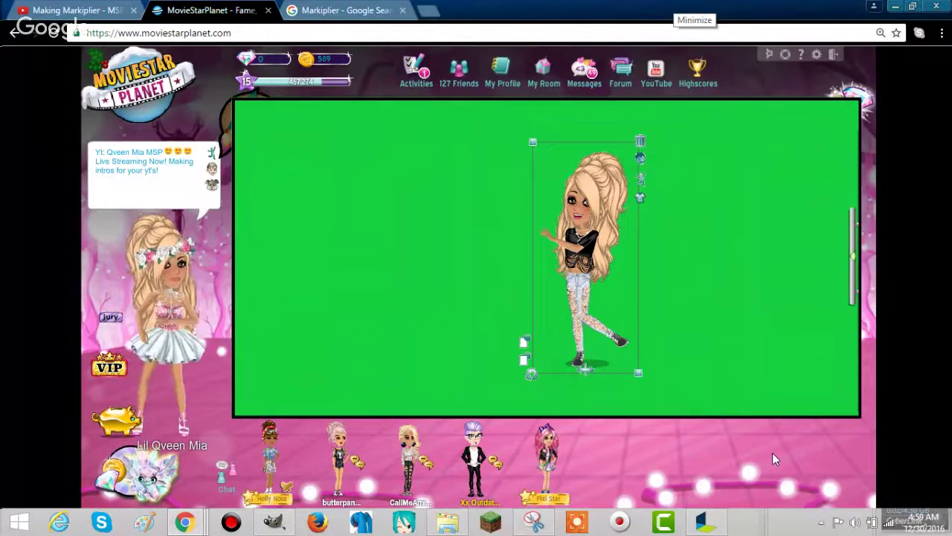
# Set the ArtBook avatar's facial expression to Neutral.
pyautogui.click(640, 159)
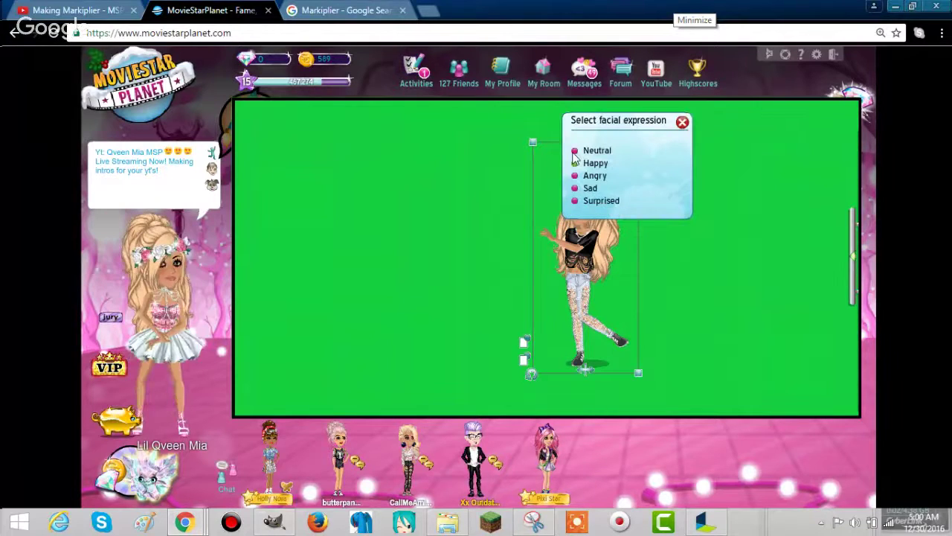
pyautogui.click(683, 122)
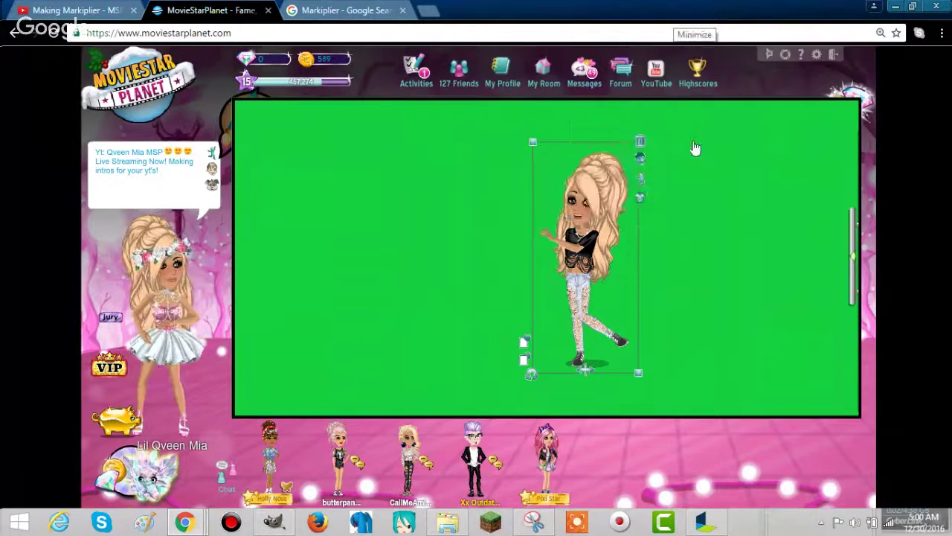
pyautogui.click(640, 159)
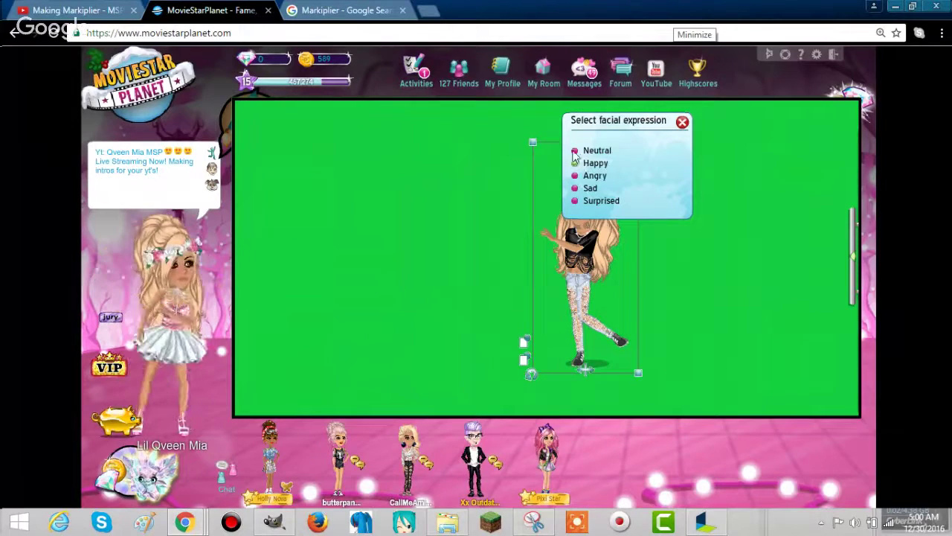
pyautogui.click(592, 150)
pyautogui.click(682, 122)
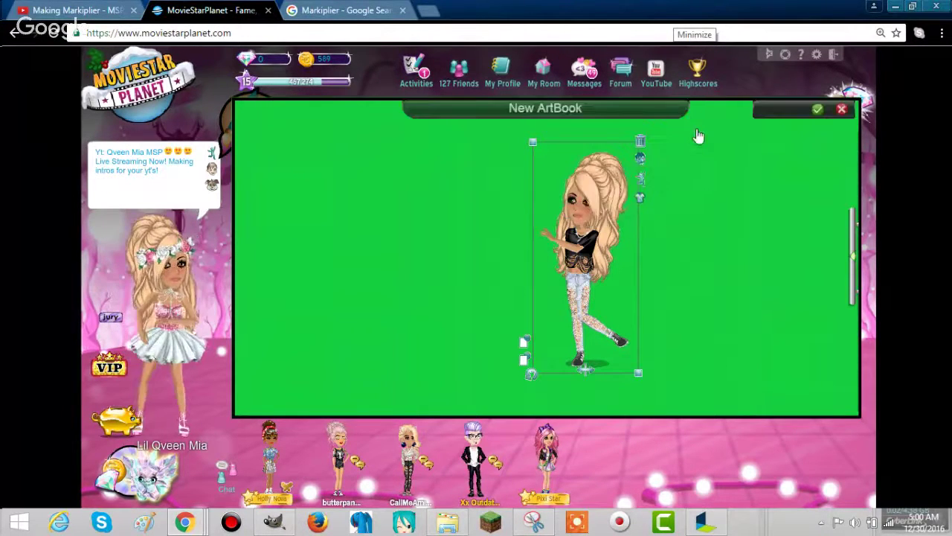
# Capture the avatar on its green background with Snipping Tool and save it as forari.PNG in the artbook "New folder", replacing the existing file.
pyautogui.click(536, 523)
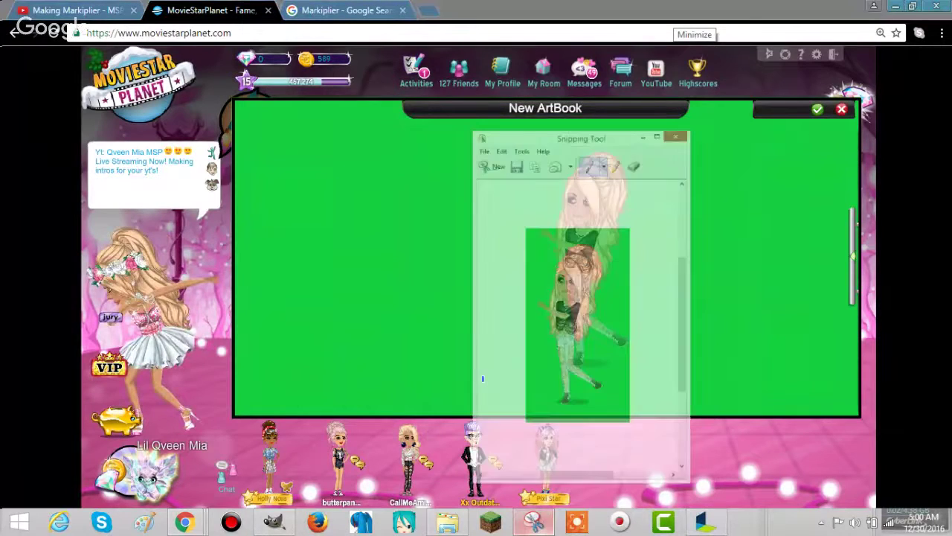
pyautogui.click(471, 28)
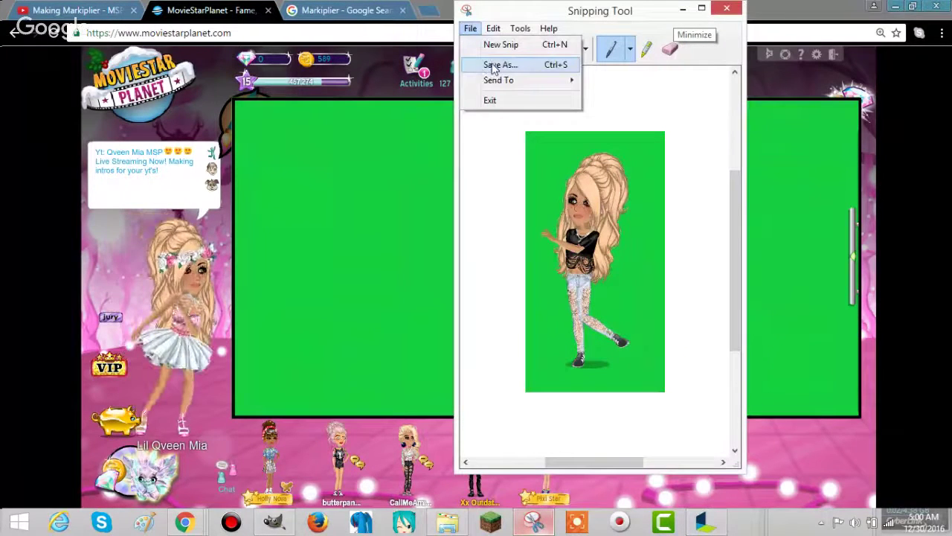
pyautogui.click(491, 65)
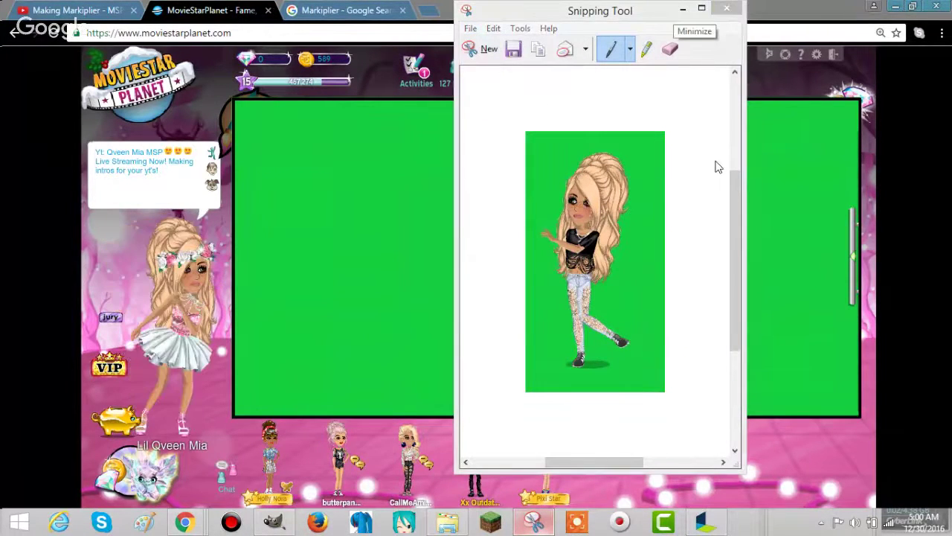
pyautogui.click(815, 348)
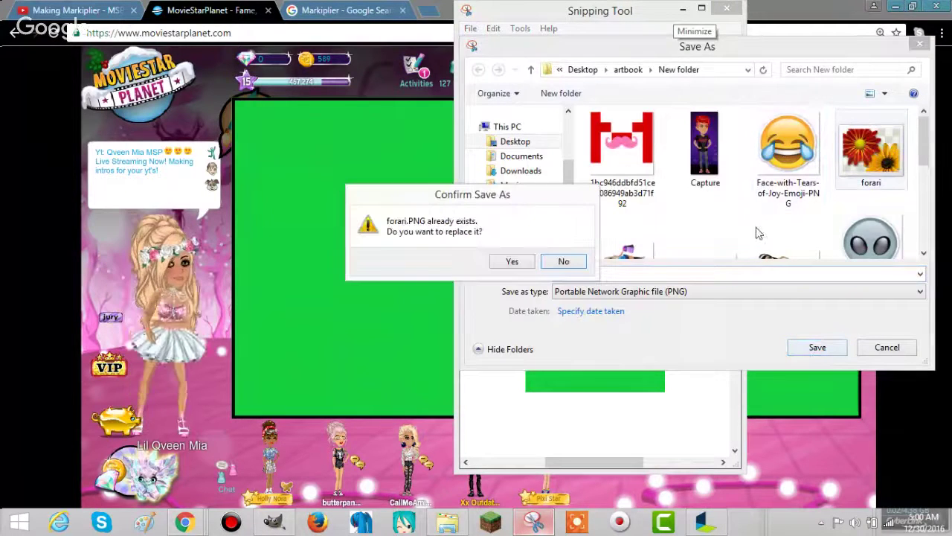
pyautogui.click(511, 263)
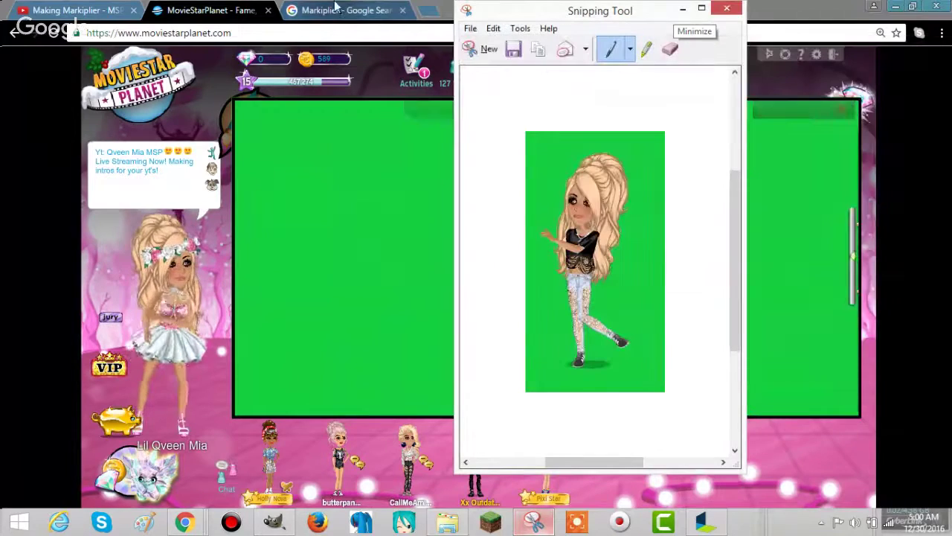
# Return to the browser and load the LunaPic editor (www196.lunapic.com/editor/) in place of the Markiplier image search.
pyautogui.click(273, 521)
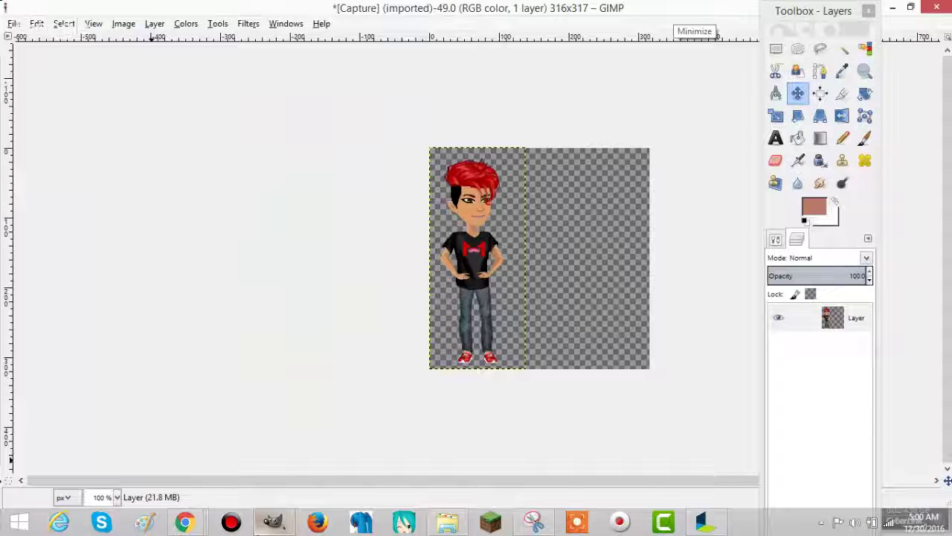
pyautogui.moveTo(185, 520)
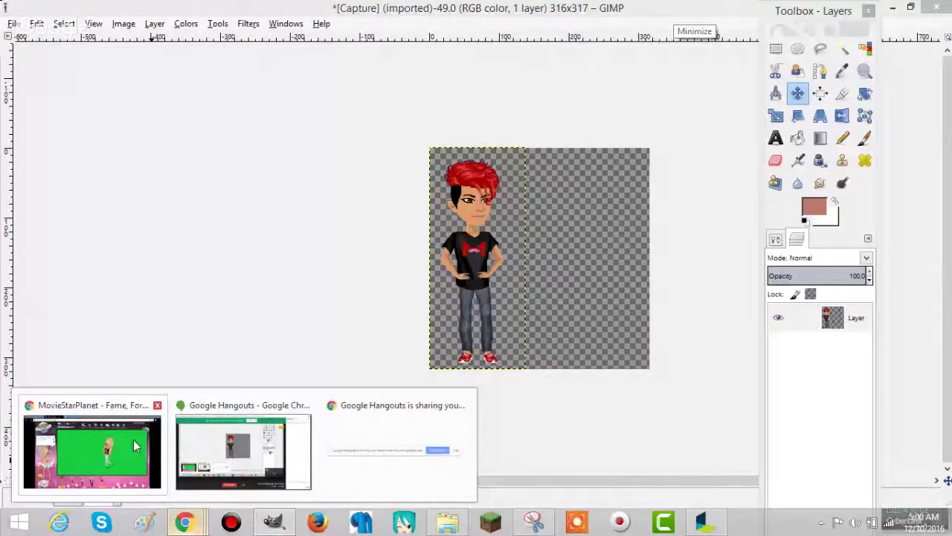
pyautogui.click(136, 447)
pyautogui.hotkey('ctrl', 'Tab')
pyautogui.hotkey('ctrl', 'l')
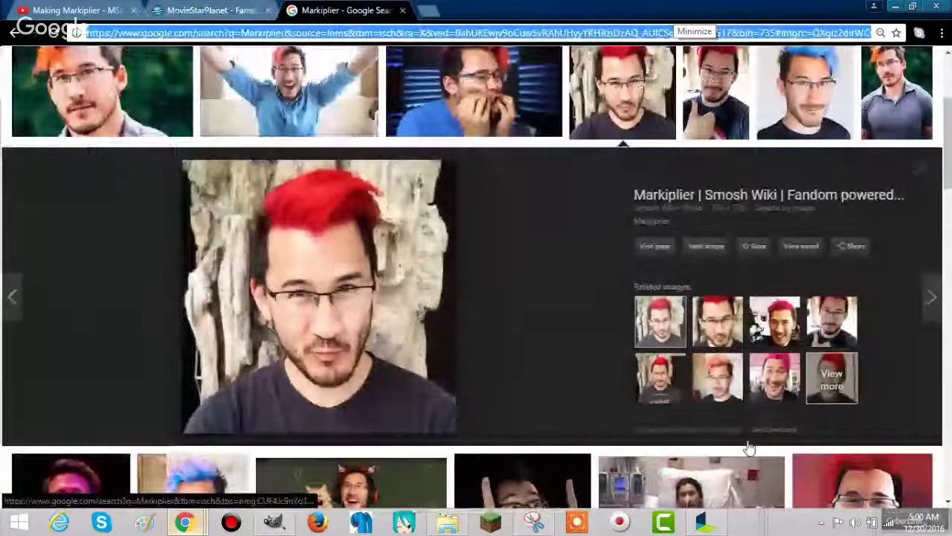
pyautogui.write('lun')
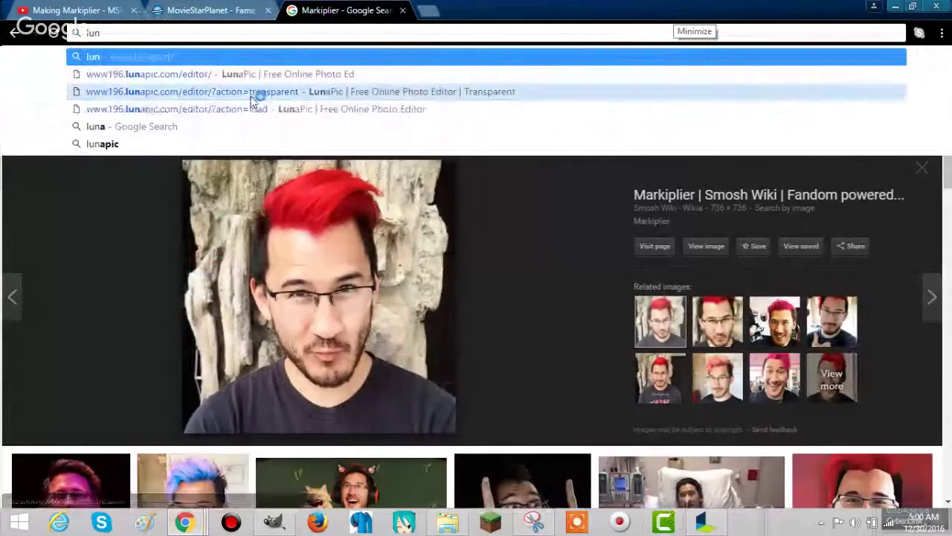
pyautogui.click(239, 81)
# Post "If anyone else wants a fanart edit juste tell me! :)" in the live chat of the Making Markiplier - MSP stream.
pyautogui.click(78, 7)
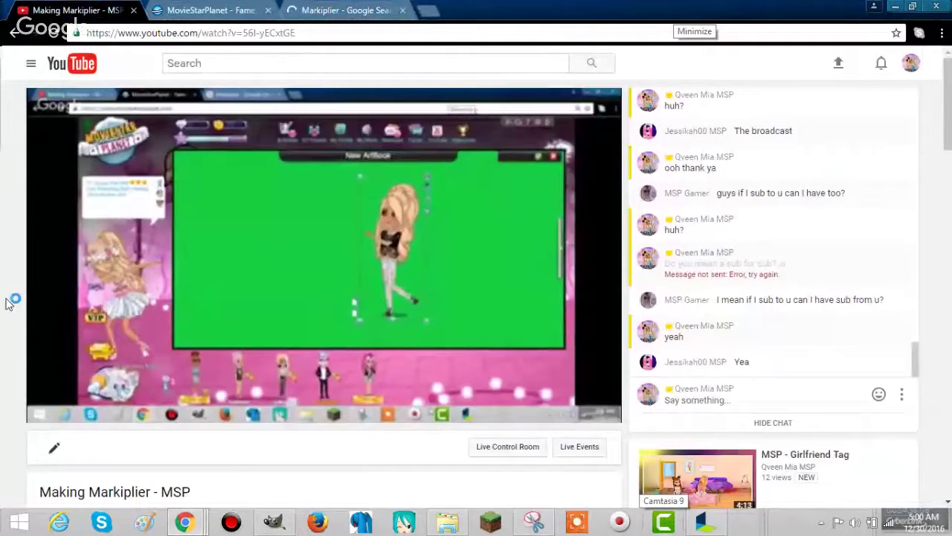
pyautogui.click(702, 396)
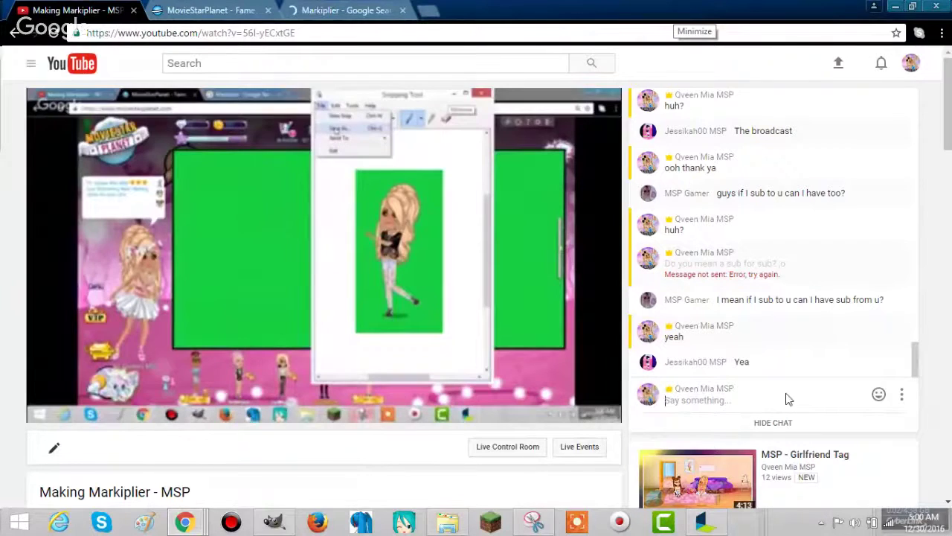
pyautogui.write('If anyon')
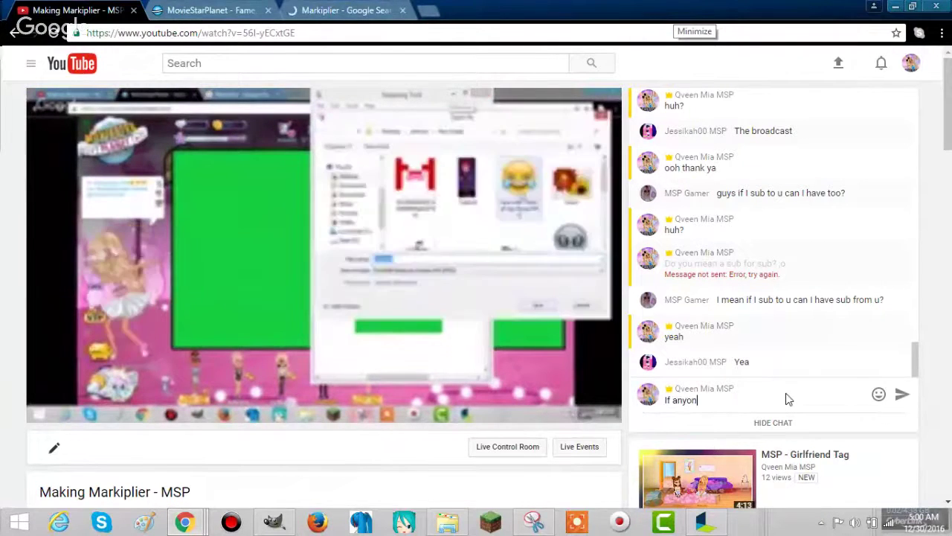
pyautogui.write('e else wants a fan')
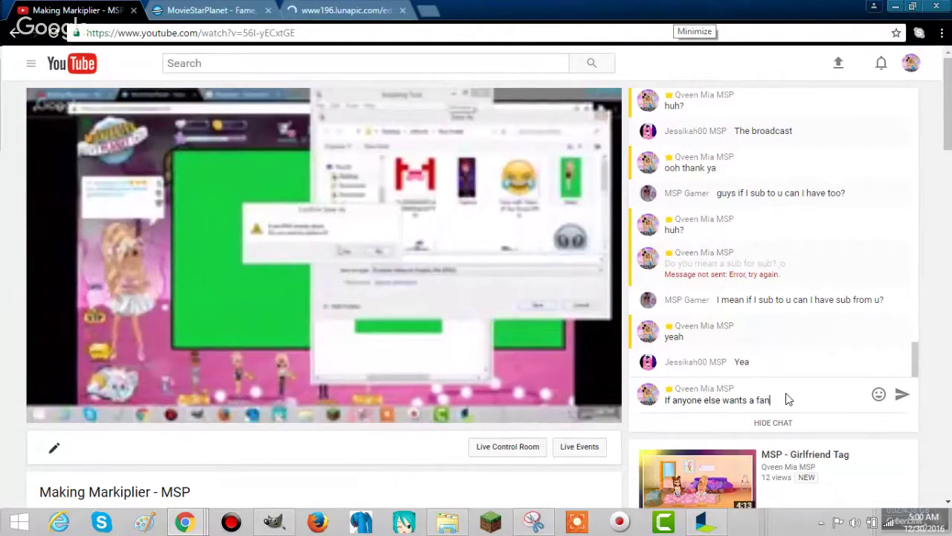
pyautogui.write('ar')
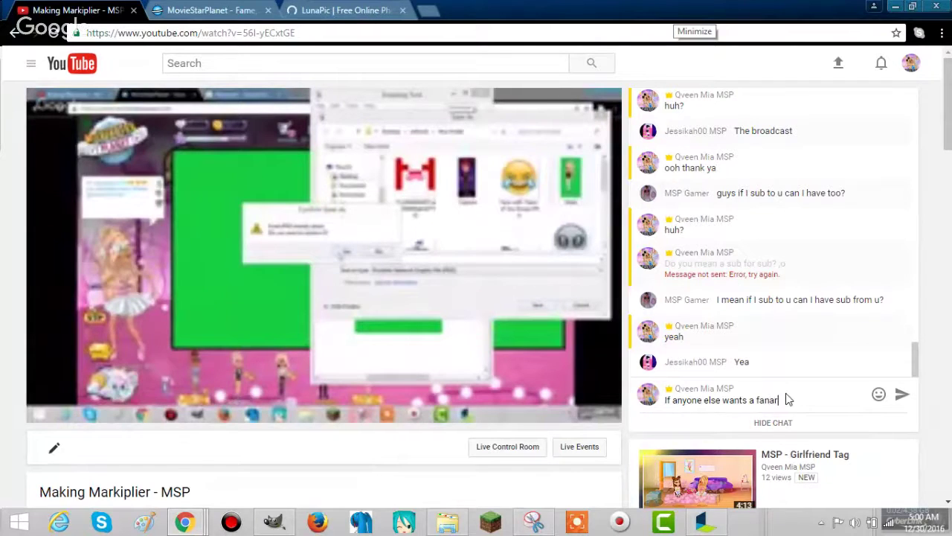
pyautogui.write('t edit ')
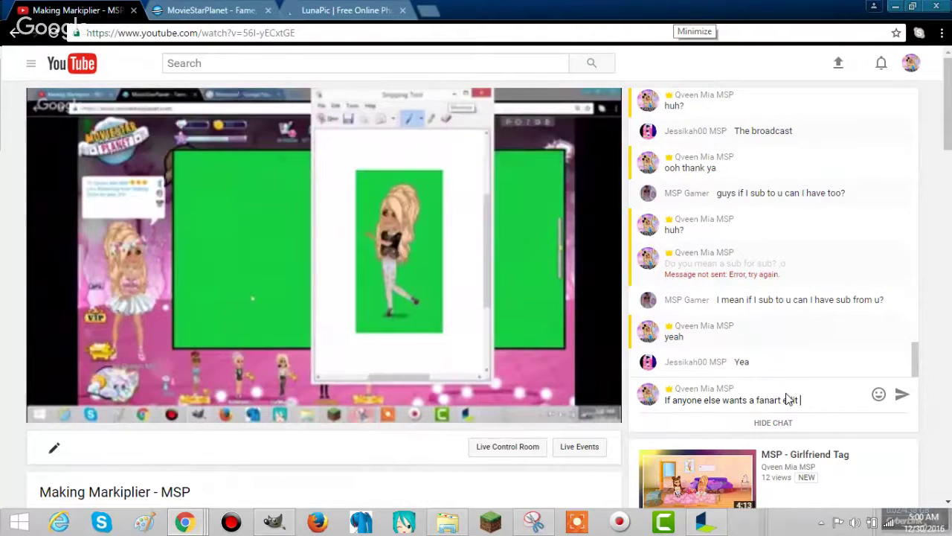
pyautogui.write('art juste tell')
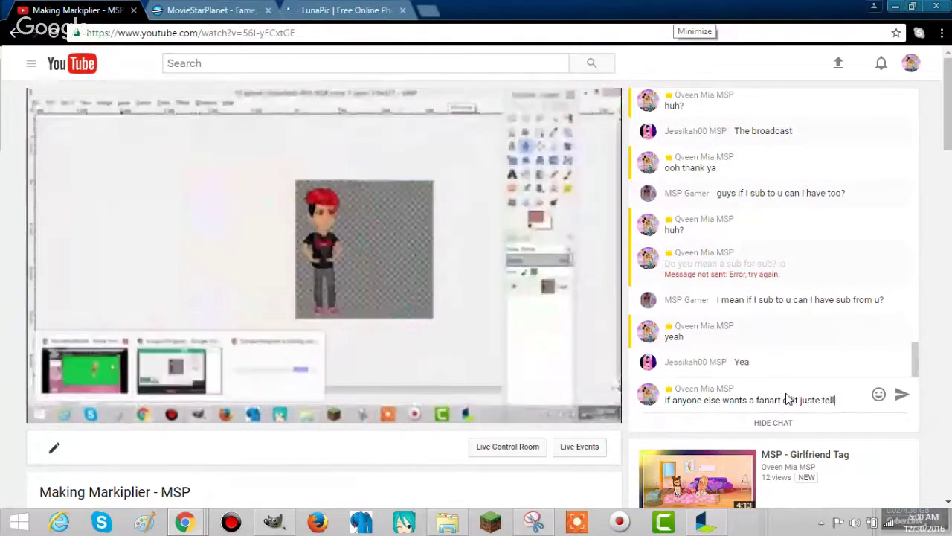
pyautogui.write(' me! :)')
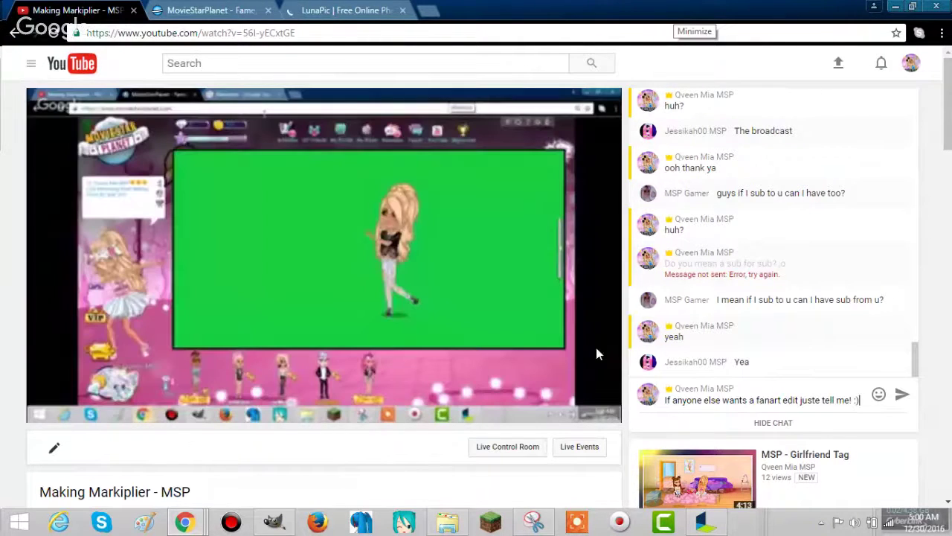
pyautogui.press('Return')
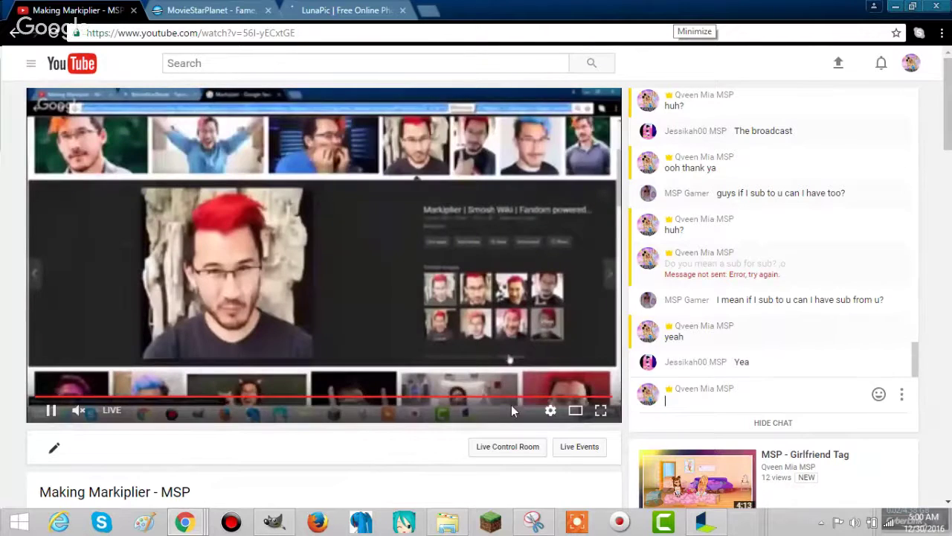
# Set the live stream's playback quality to 720p.
pyautogui.click(553, 417)
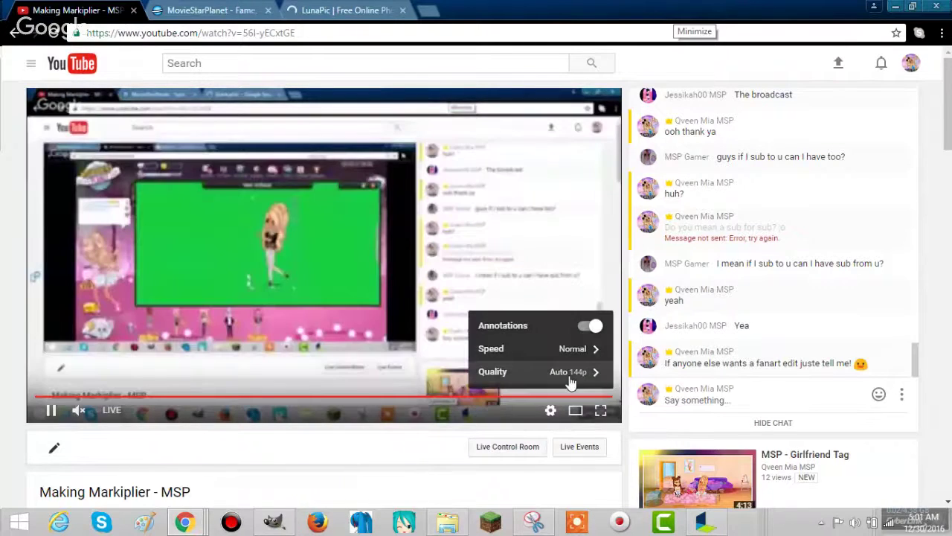
pyautogui.click(571, 372)
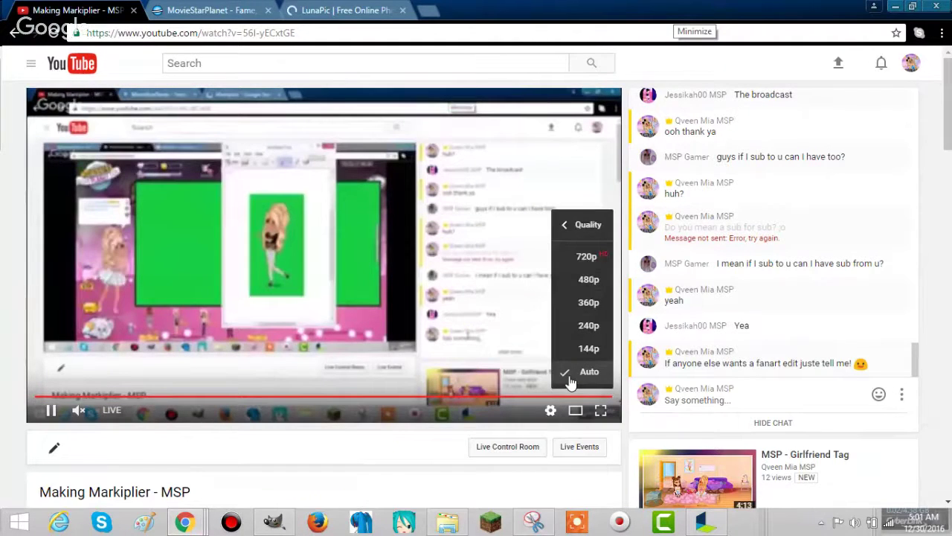
pyautogui.click(584, 257)
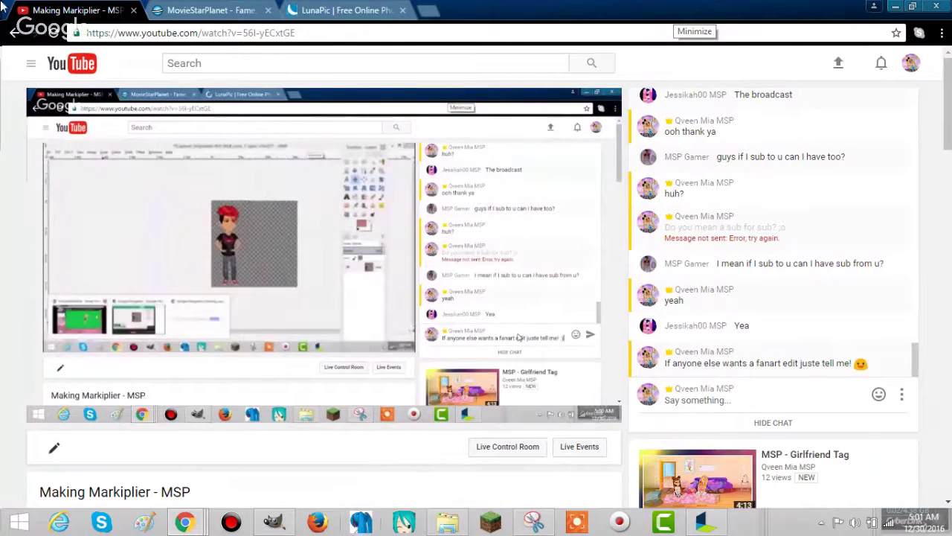
# Return to the LunaPic editor and open its Transparent background tool.
pyautogui.click(201, 10)
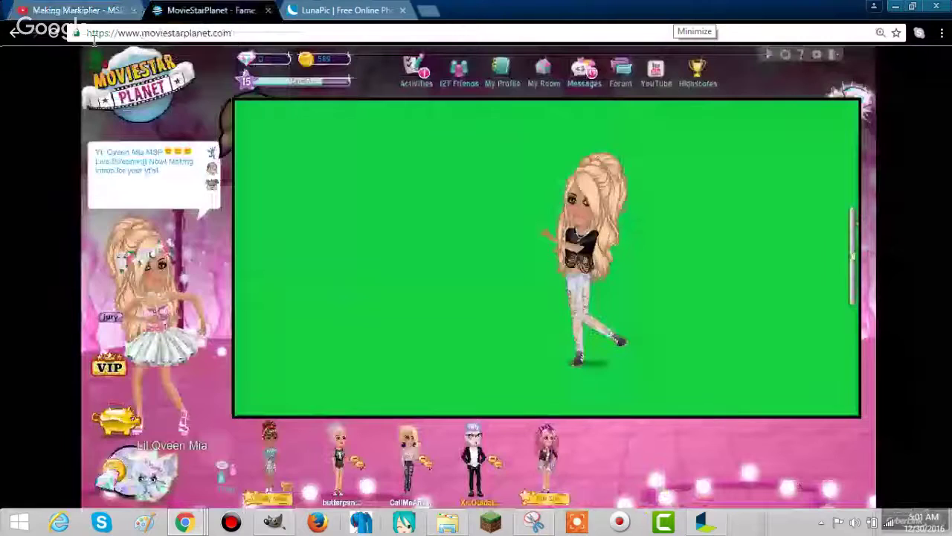
pyautogui.click(344, 10)
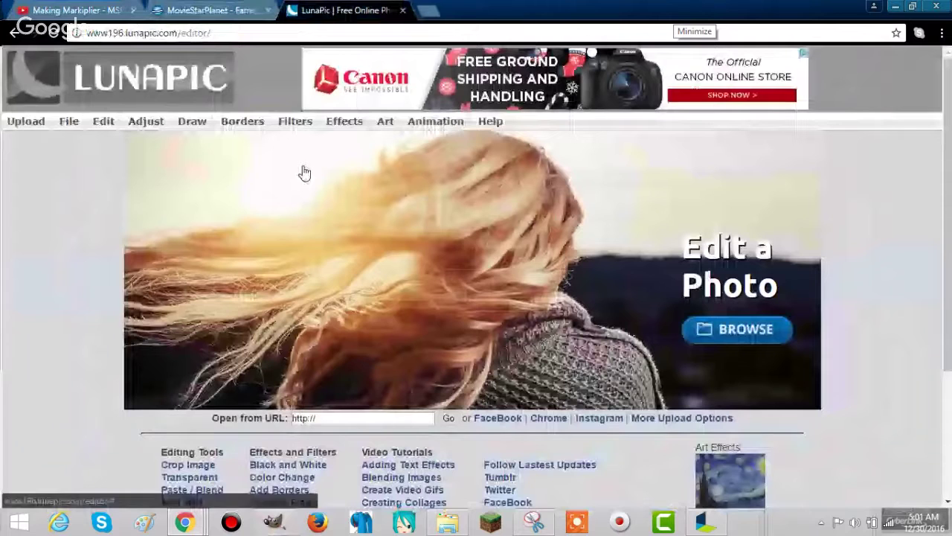
pyautogui.click(180, 482)
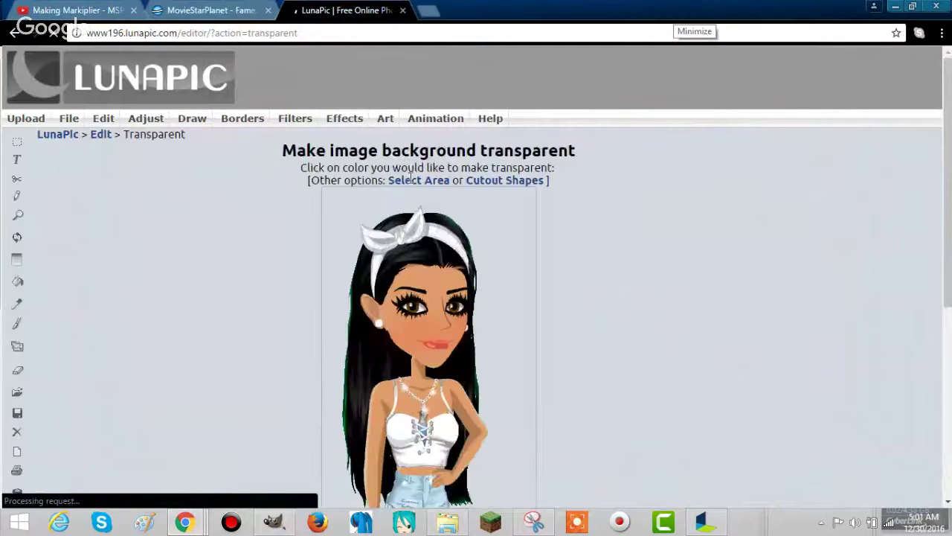
# Close the old black-haired avatar image in LunaPic, removing its undo history, and go to the page for uploading a new image.
pyautogui.click(94, 122)
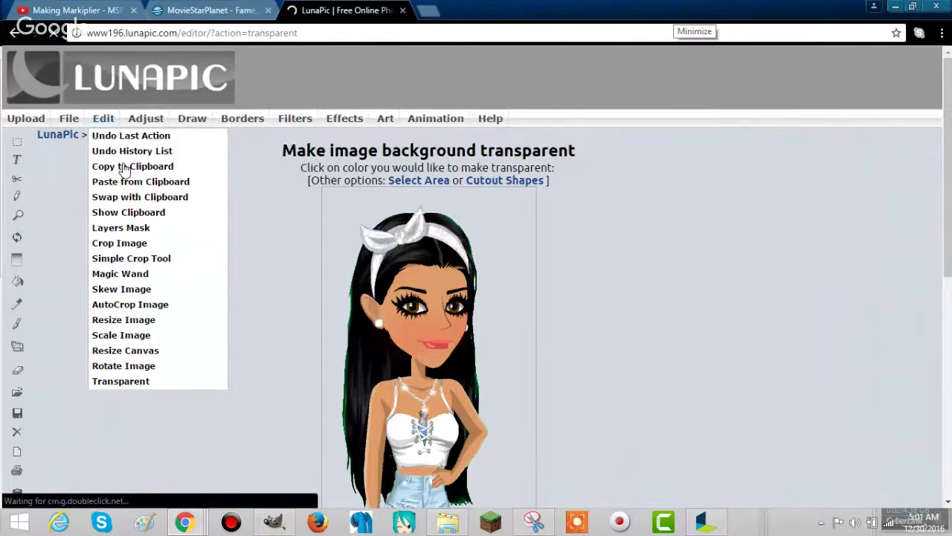
pyautogui.moveTo(64, 121)
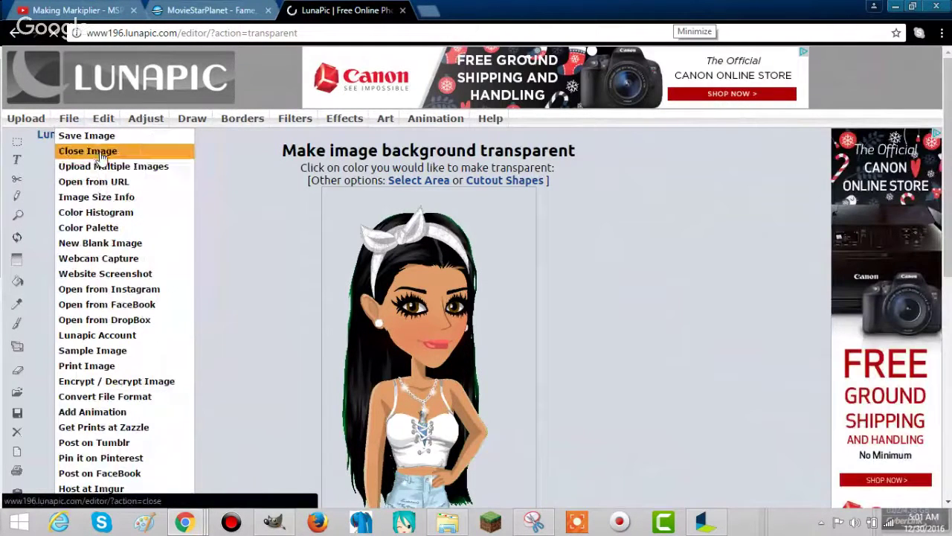
pyautogui.click(103, 155)
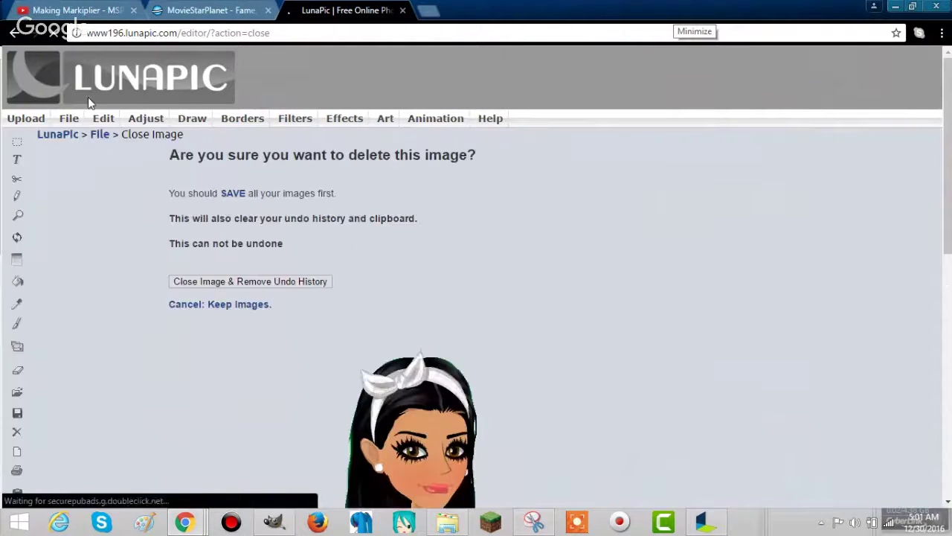
pyautogui.click(67, 10)
pyautogui.click(312, 10)
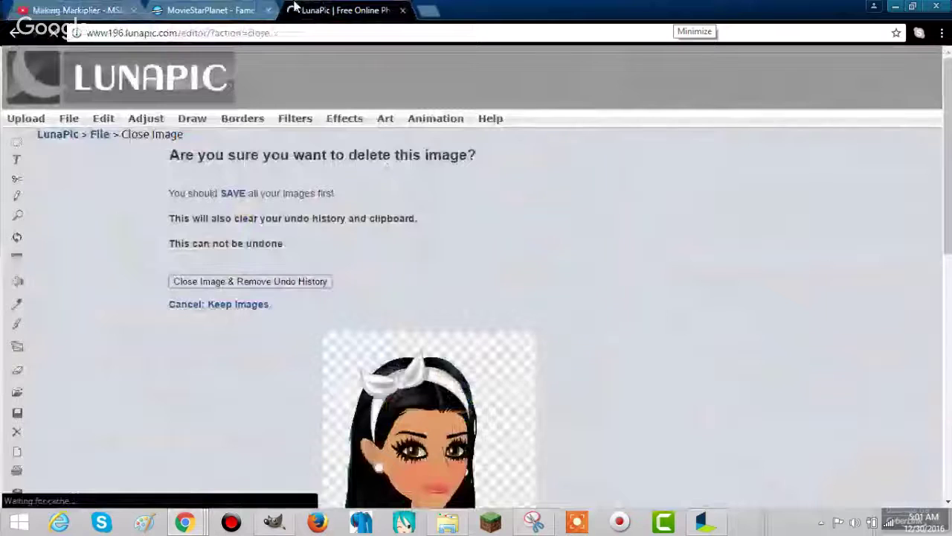
pyautogui.click(305, 281)
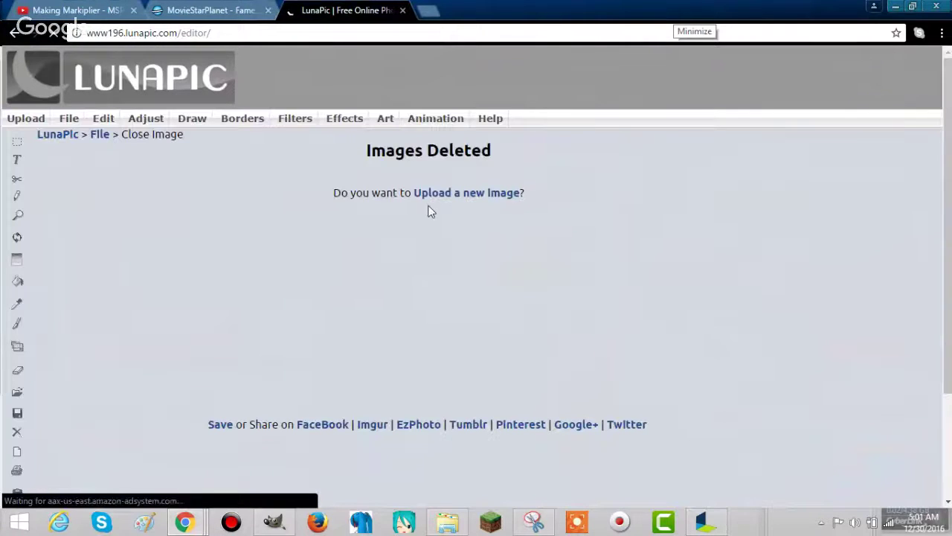
pyautogui.click(429, 196)
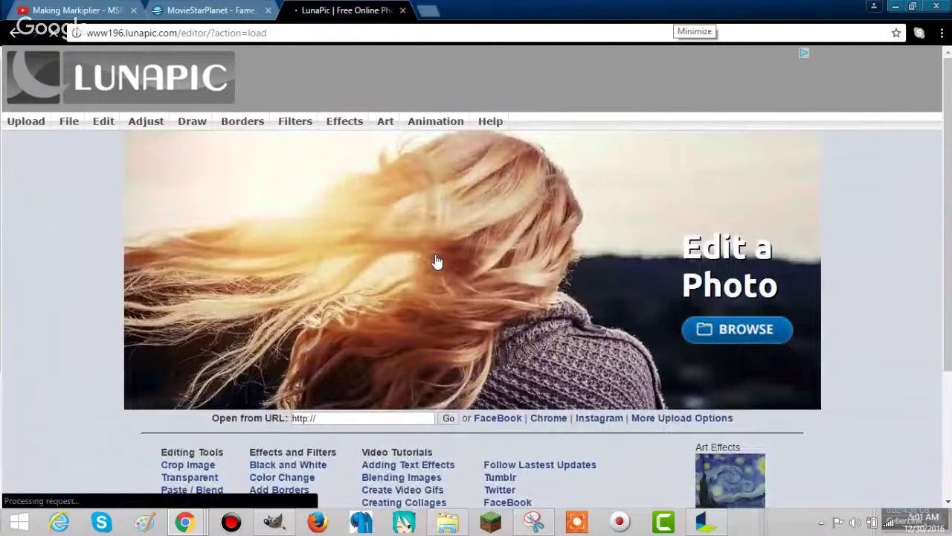
pyautogui.scroll(-1, 223, 409)
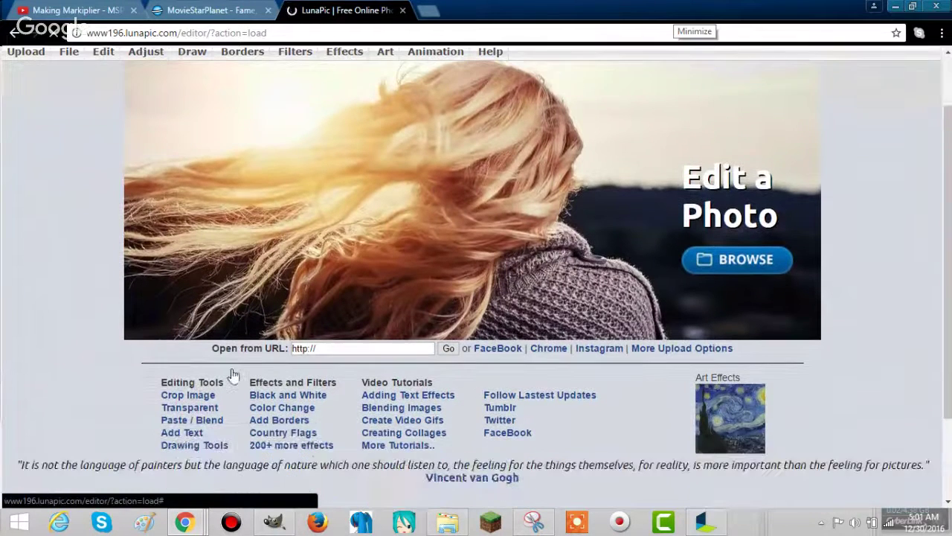
# Open LunaPic's Transparent tool and upload the forari avatar image from the New folder inside artbook.
pyautogui.click(231, 408)
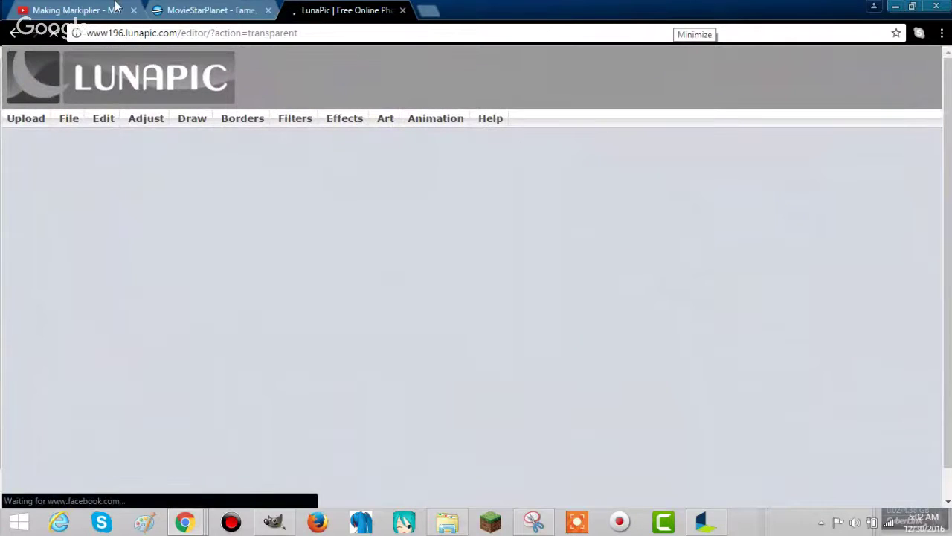
pyautogui.click(115, 7)
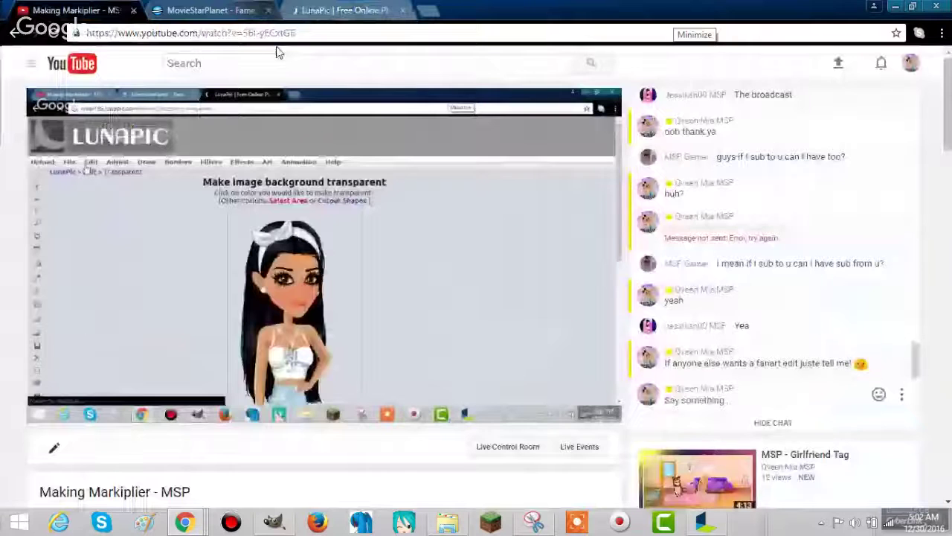
pyautogui.click(331, 7)
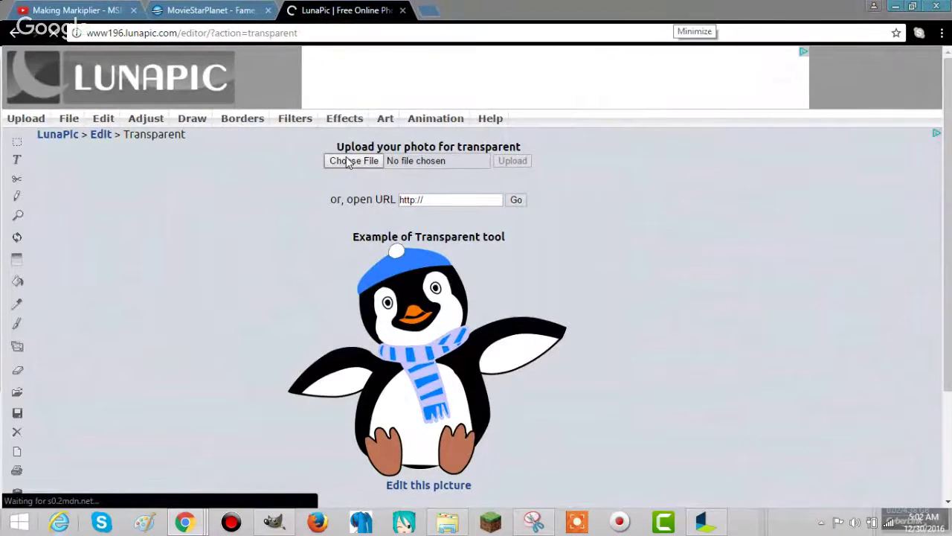
pyautogui.click(348, 161)
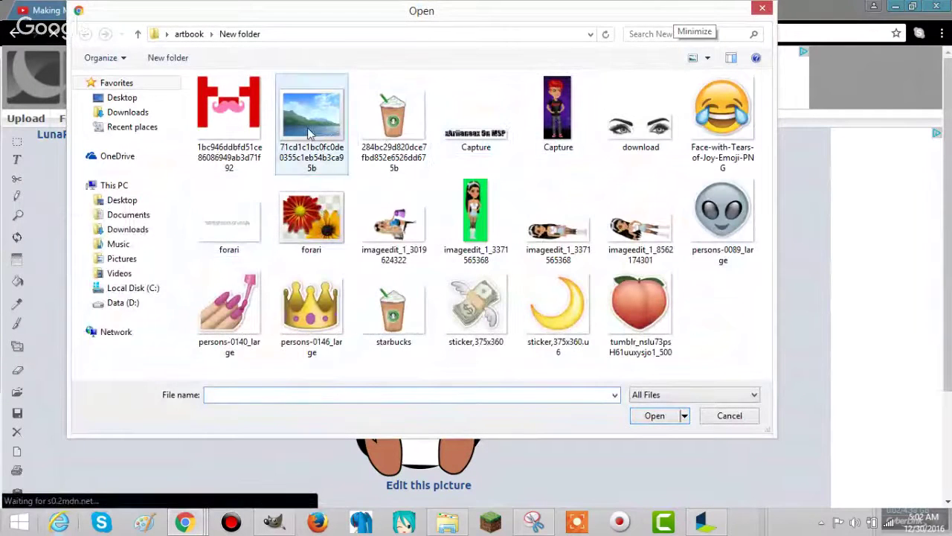
pyautogui.doubleClick(307, 233)
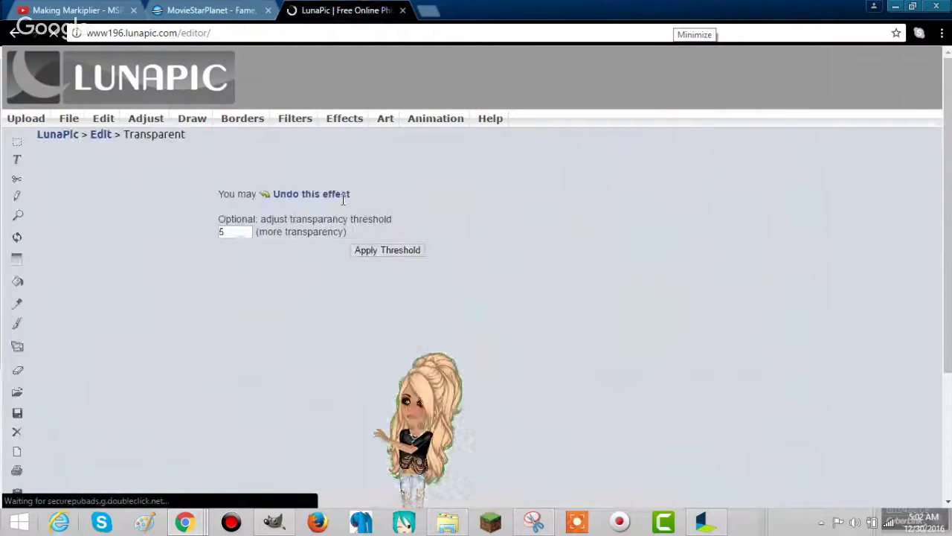
# Make the avatar's green background transparent with the transparency threshold set to 20.
pyautogui.moveTo(245, 240); pyautogui.dragTo(294, 240)
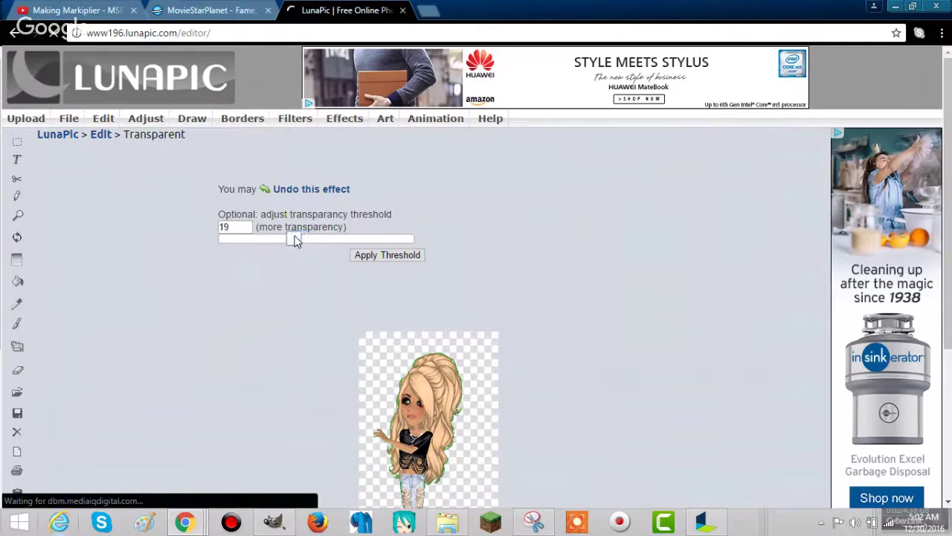
pyautogui.scroll(-1, 244, 321)
pyautogui.scroll(-2, 245, 320)
pyautogui.scroll(-1, 278, 249)
pyautogui.scroll(1, 261, 264)
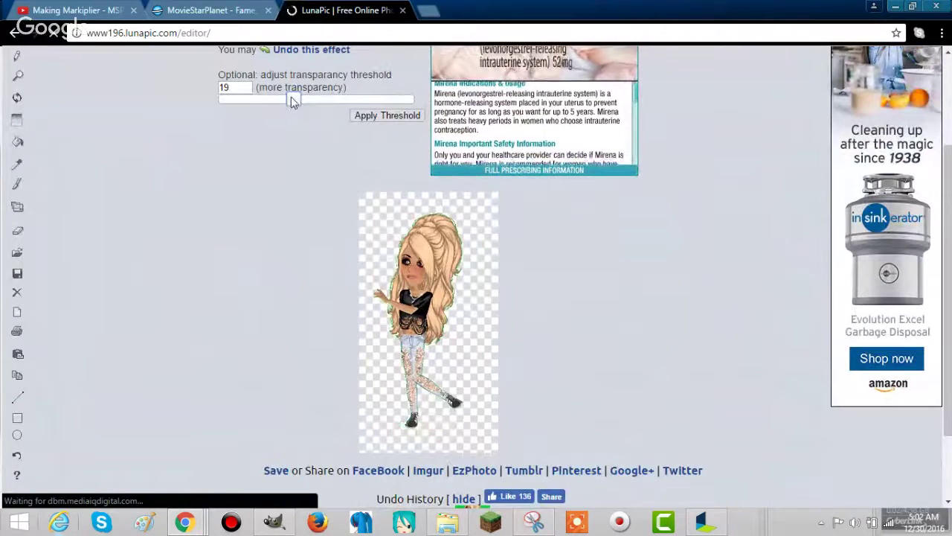
pyautogui.moveTo(291, 98); pyautogui.dragTo(297, 99)
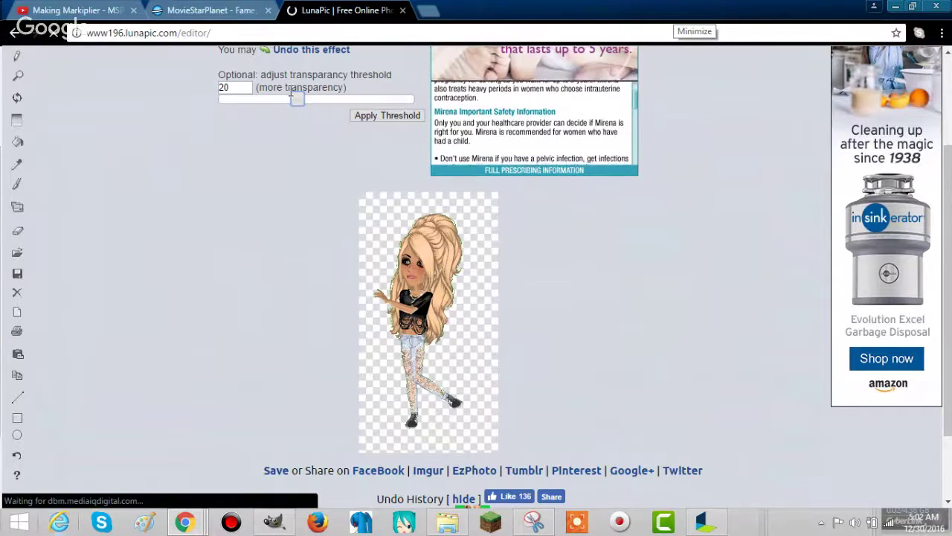
pyautogui.click(383, 119)
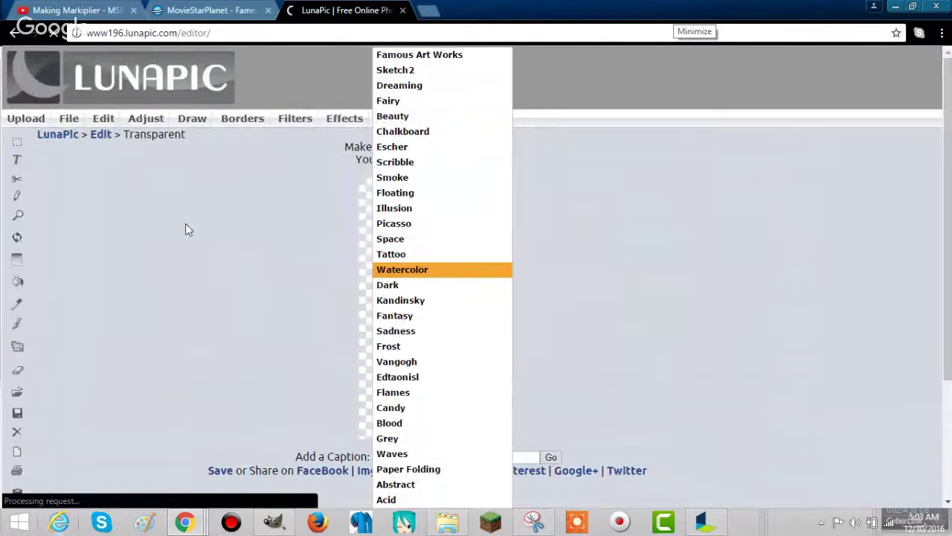
# Save the transparent avatar as a PNG download and check the live stream page.
pyautogui.scroll(-1, 206, 220)
pyautogui.scroll(-1, 211, 220)
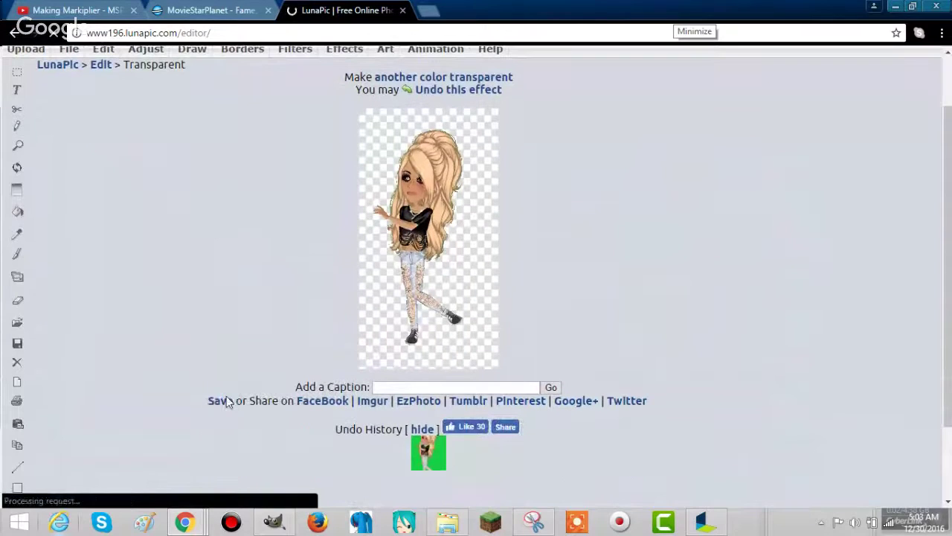
pyautogui.click(75, 10)
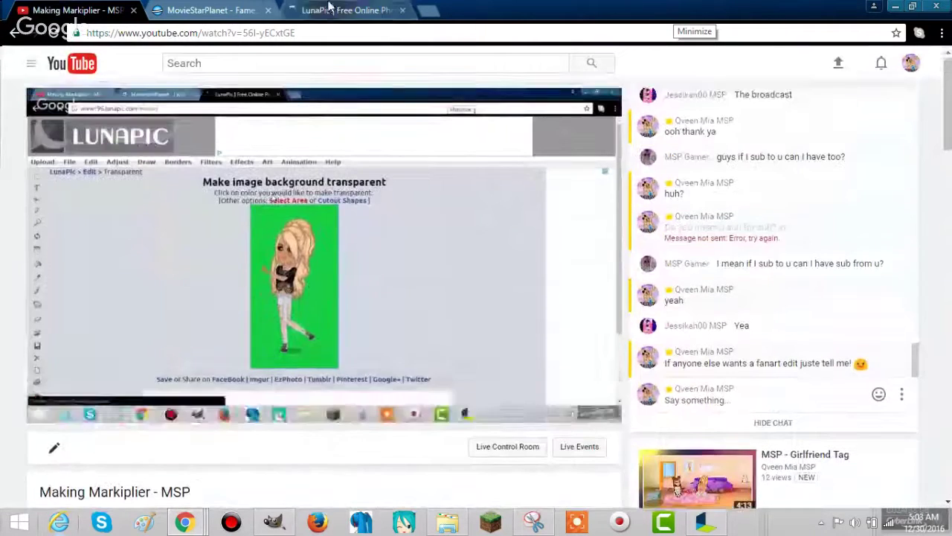
pyautogui.click(328, 7)
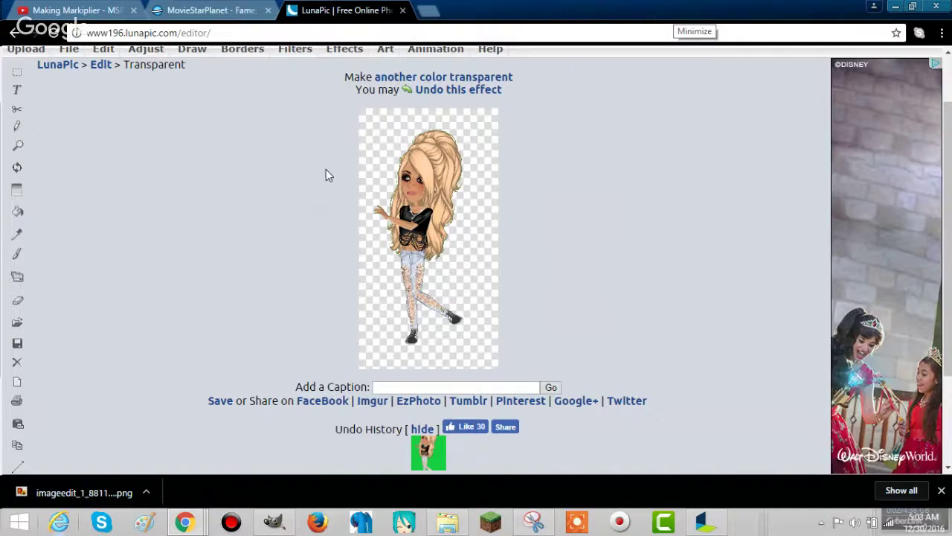
# Try to show the downloaded transparent avatar PNG in its folder.
pyautogui.click(146, 491)
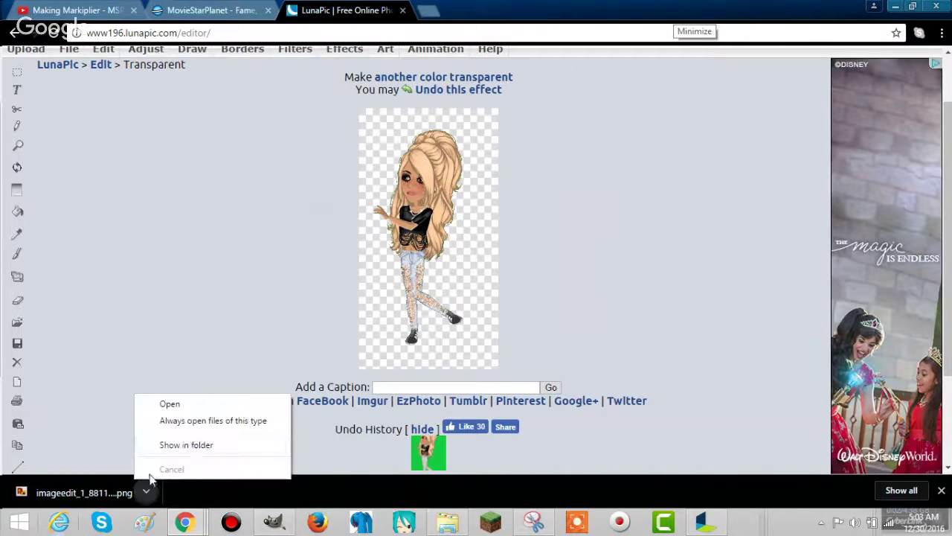
pyautogui.click(196, 445)
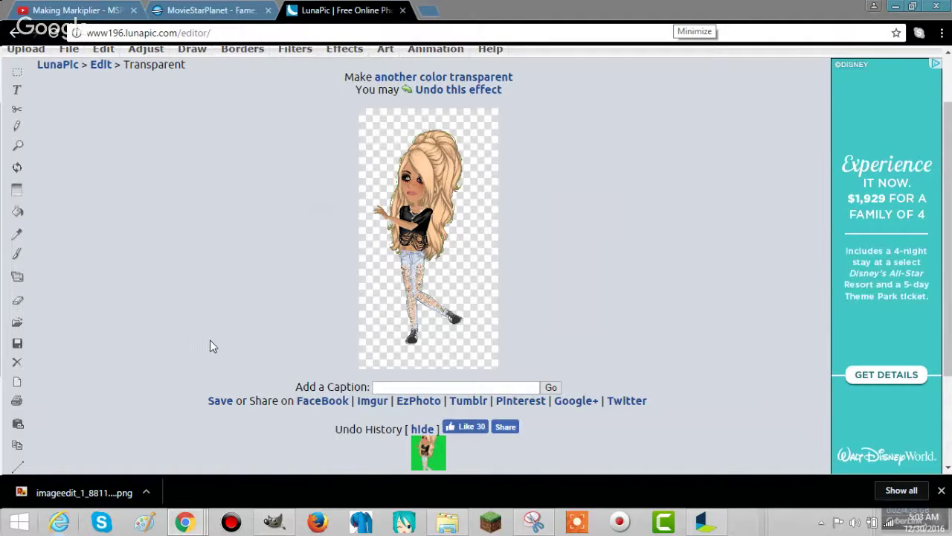
pyautogui.click(146, 492)
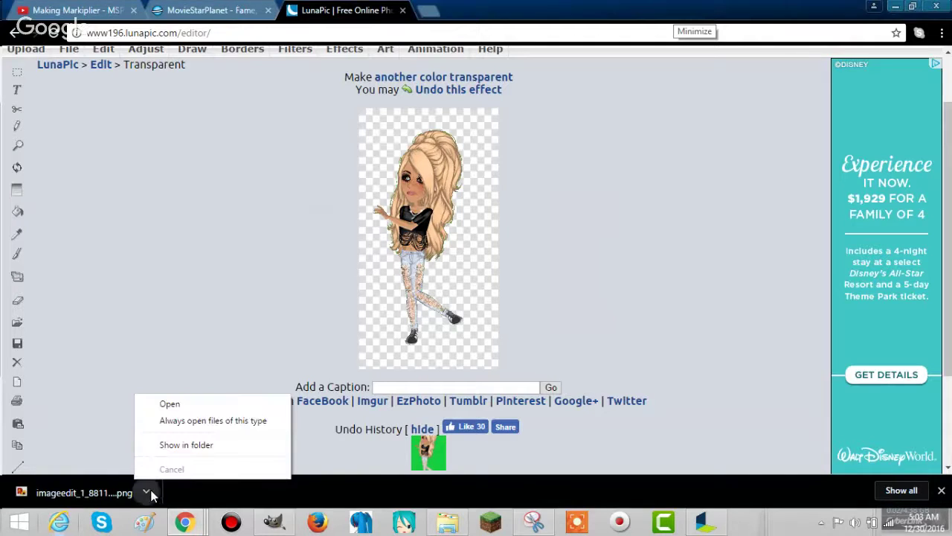
pyautogui.click(184, 445)
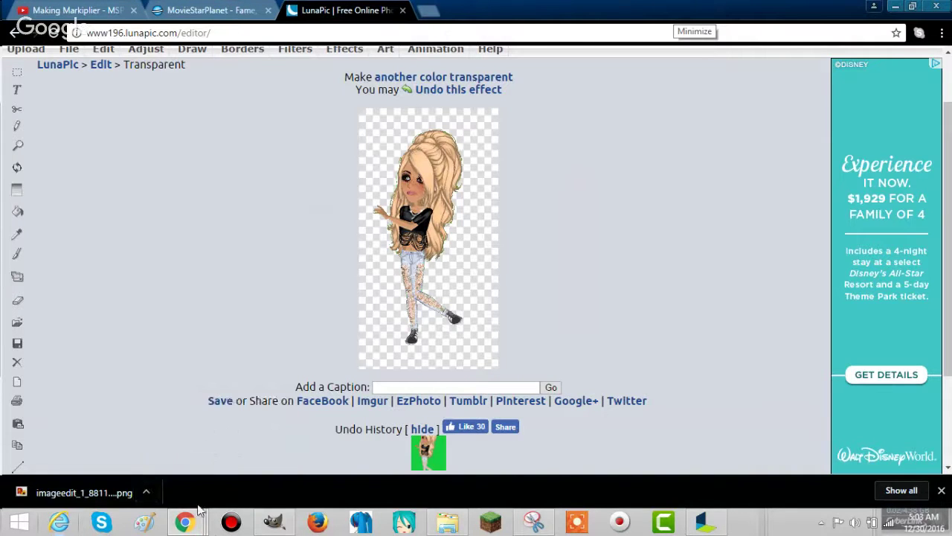
pyautogui.moveTo(185, 522)
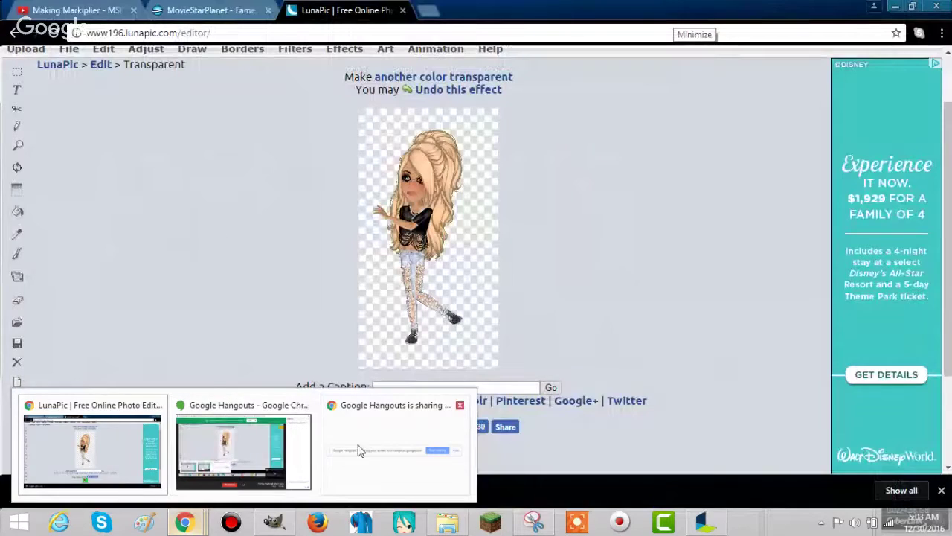
pyautogui.moveTo(448, 522)
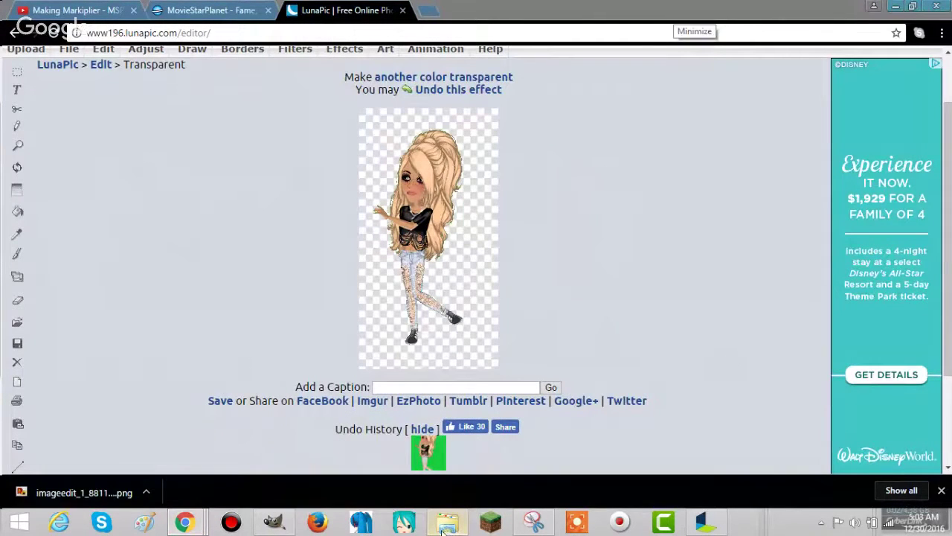
# Bring up the MirrorLayers folder window and try to close it.
pyautogui.click(446, 526)
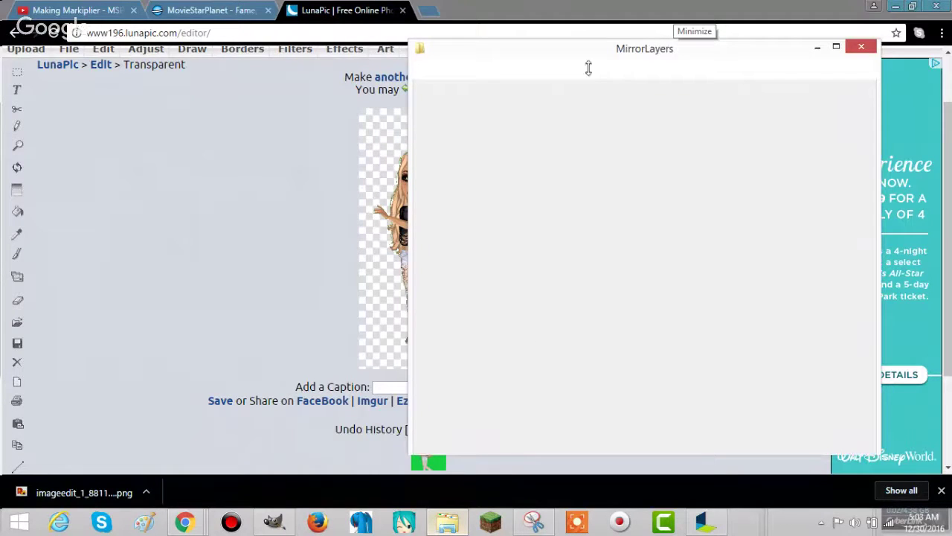
pyautogui.click(857, 47)
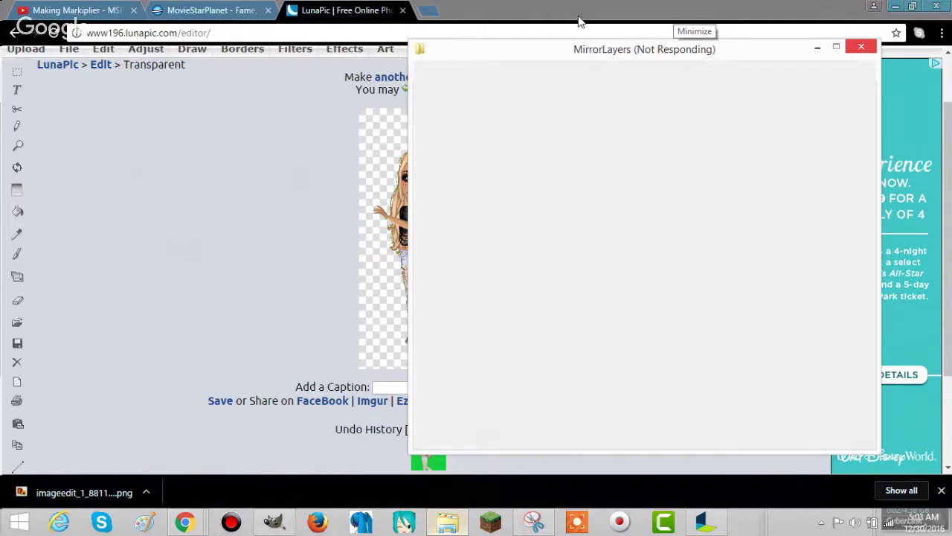
pyautogui.moveTo(712, 58); pyautogui.dragTo(359, 74)
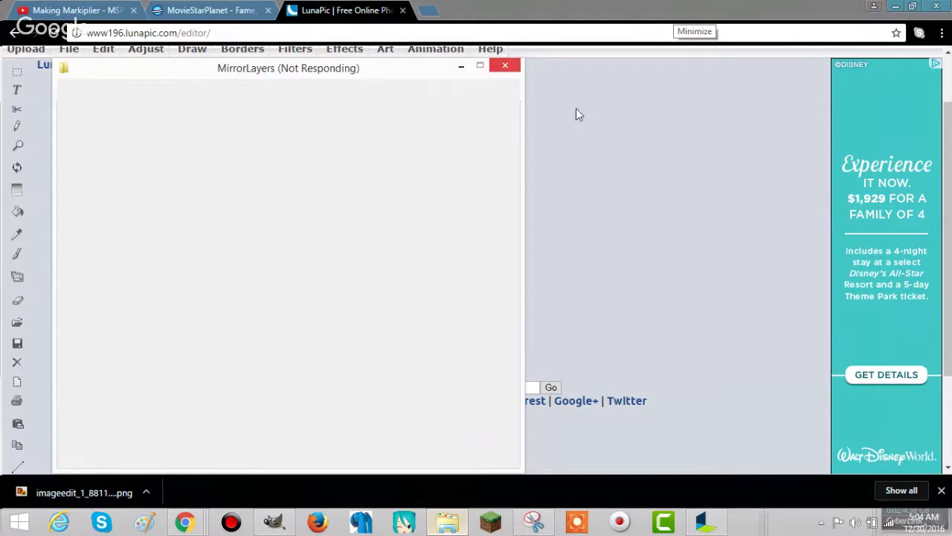
pyautogui.click(447, 520)
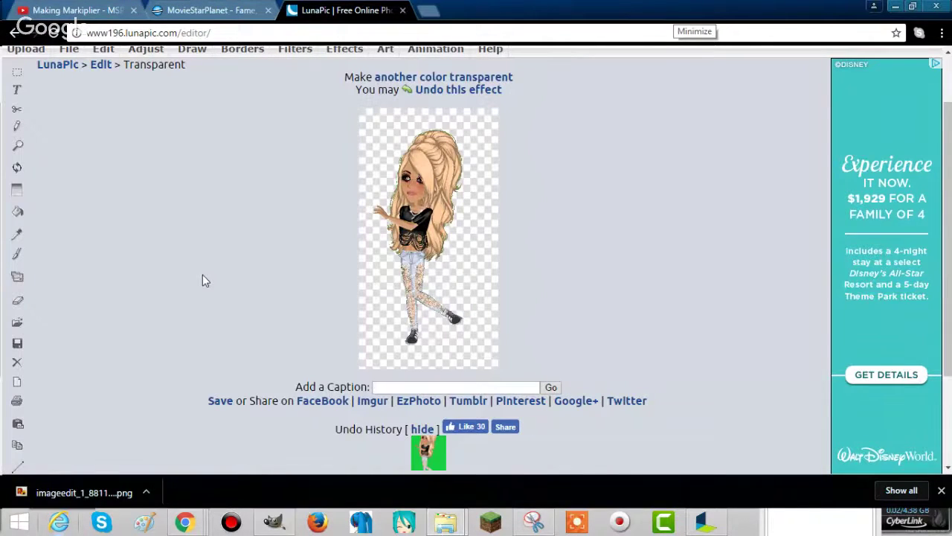
# Check the live stream page and show the downloaded avatar PNG in the Downloads folder.
pyautogui.click(52, 10)
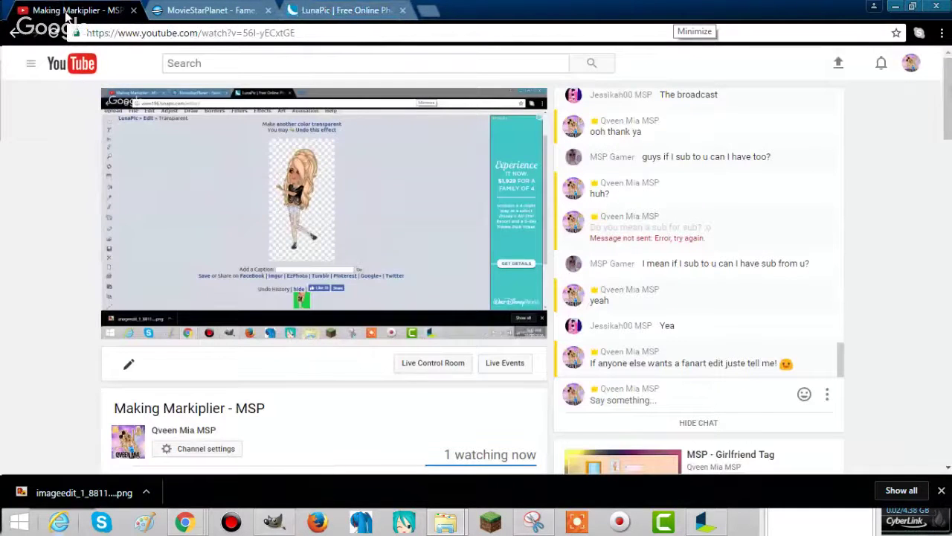
pyautogui.click(346, 9)
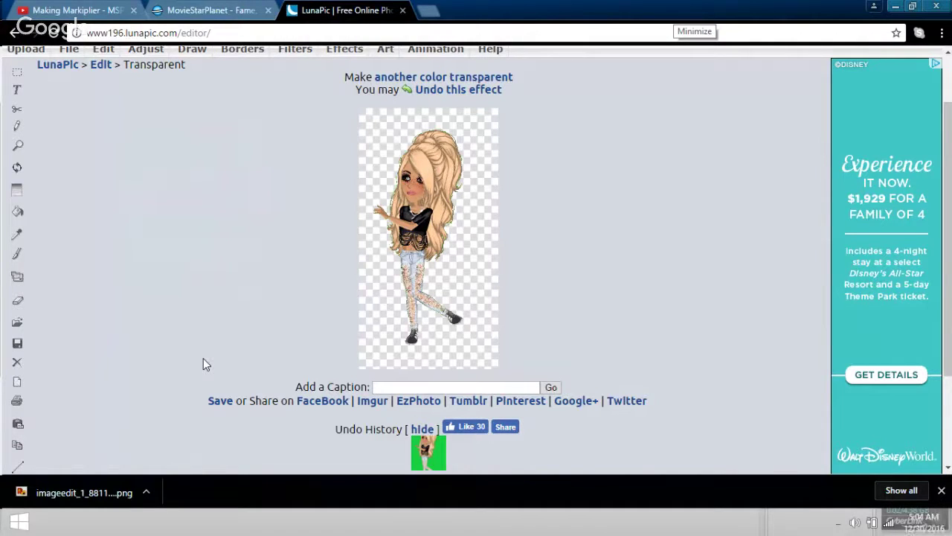
pyautogui.click(146, 492)
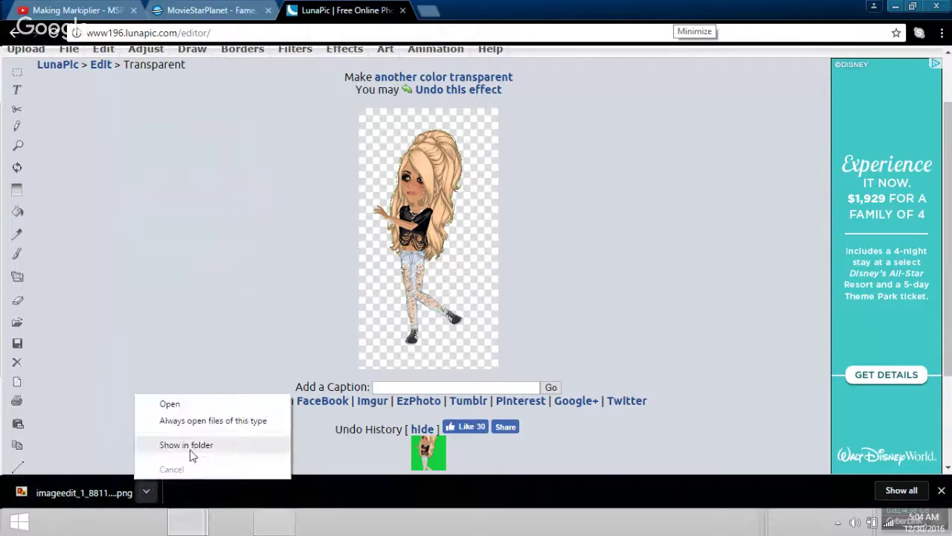
pyautogui.click(163, 258)
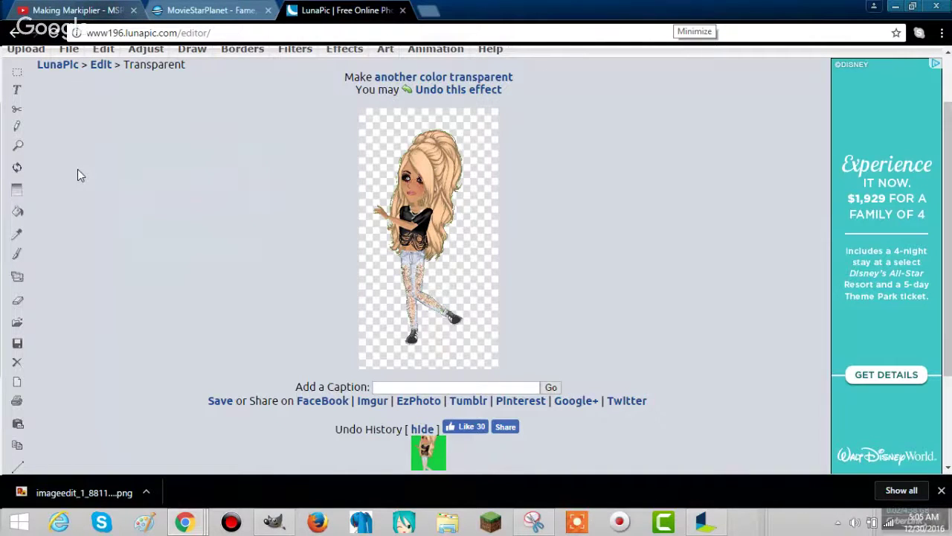
pyautogui.click(146, 493)
pyautogui.click(174, 451)
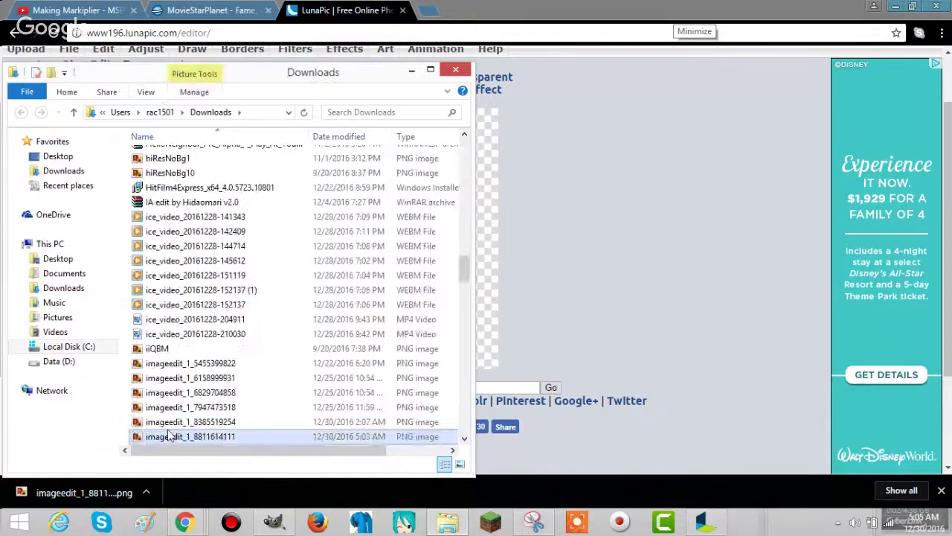
pyautogui.moveTo(169, 438); pyautogui.dragTo(63, 208)
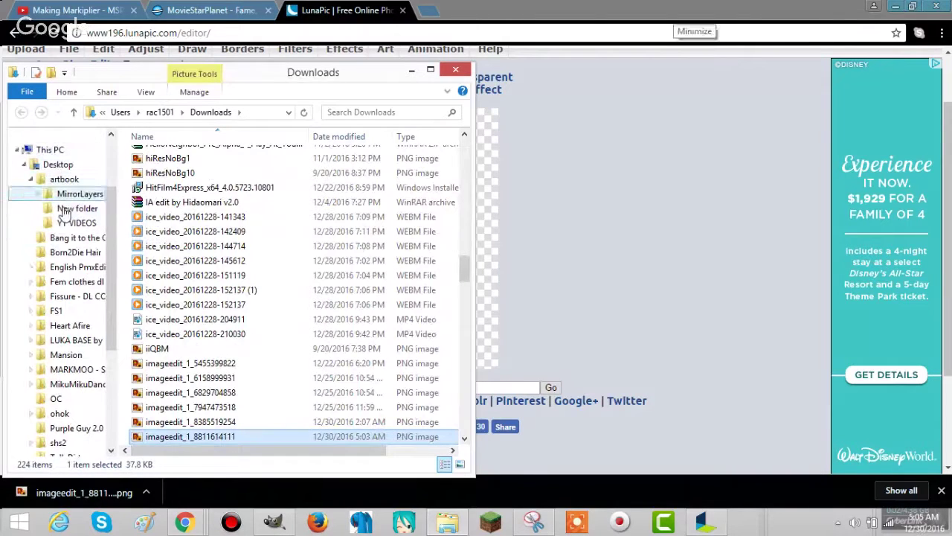
pyautogui.click(456, 71)
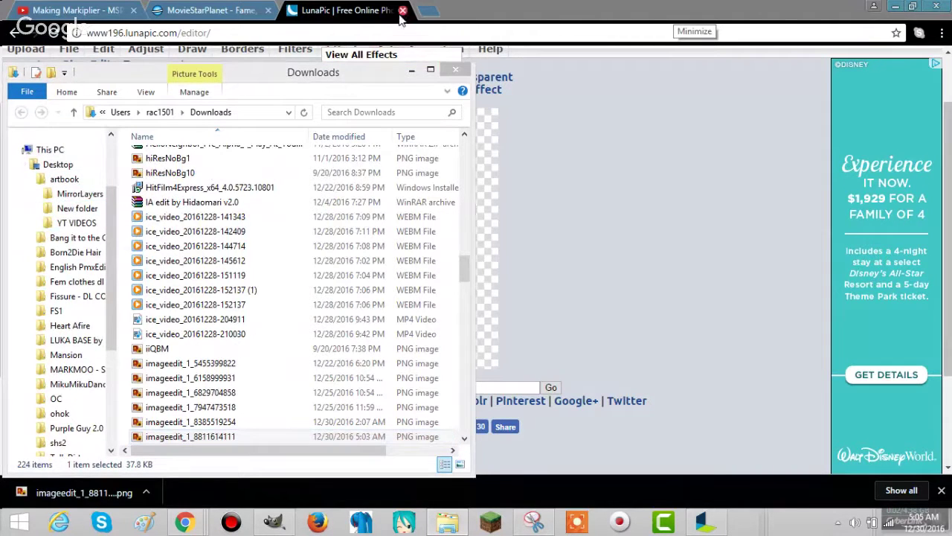
pyautogui.click(459, 70)
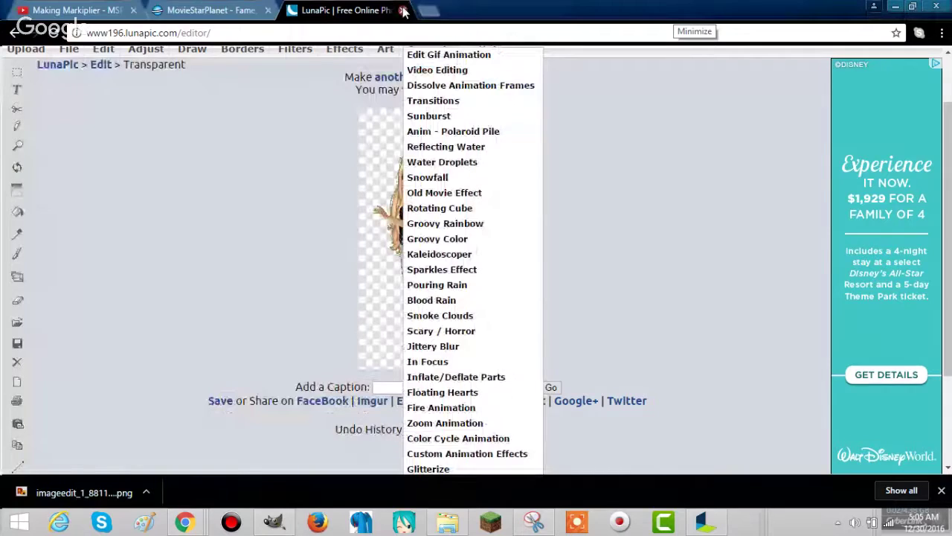
pyautogui.click(403, 10)
# Switch to GIMP and open imageedit_1_8811614111.png from the New folder inside artbook as a layer.
pyautogui.click(272, 525)
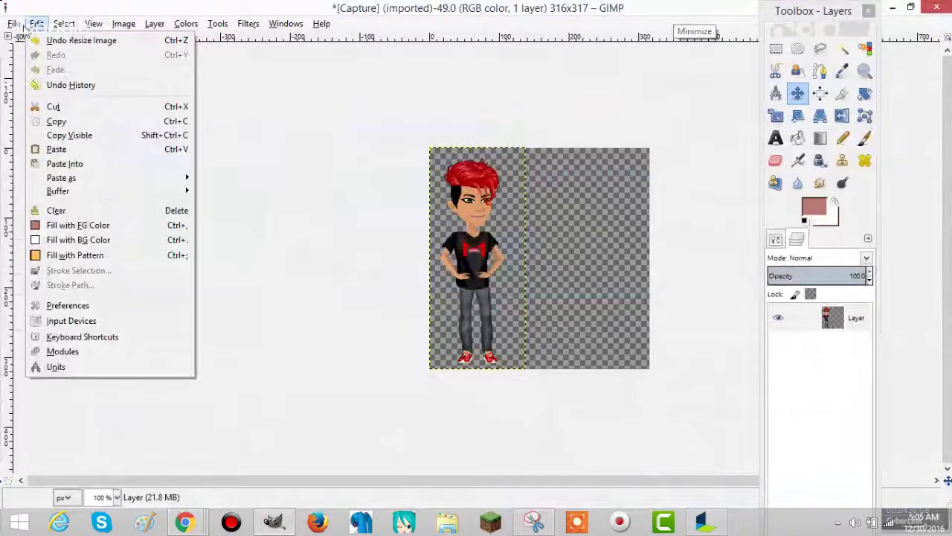
pyautogui.moveTo(13, 23)
pyautogui.click(46, 88)
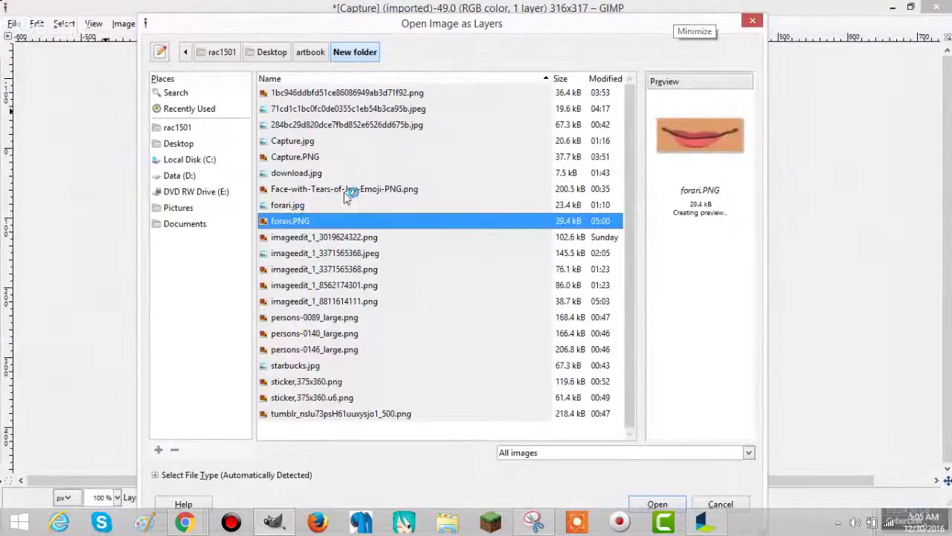
pyautogui.click(327, 109)
pyautogui.click(338, 237)
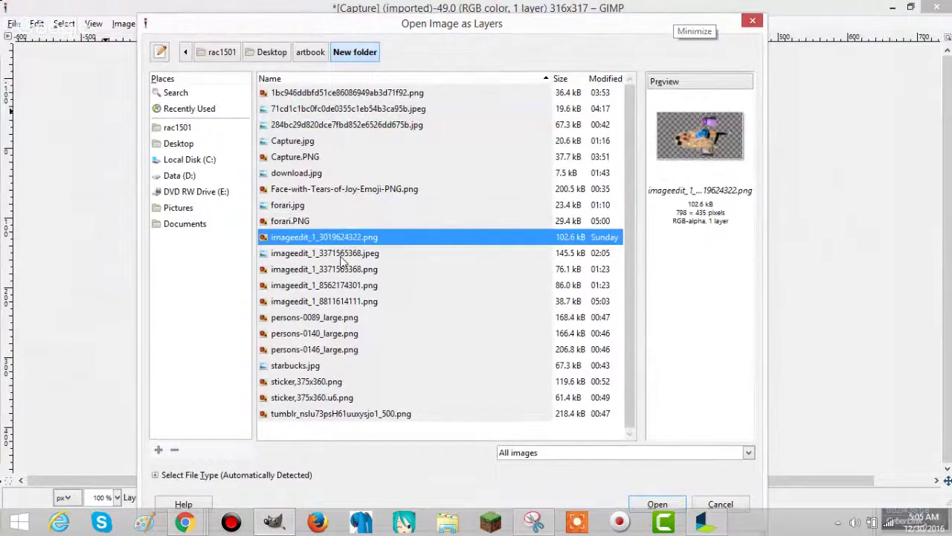
pyautogui.click(343, 255)
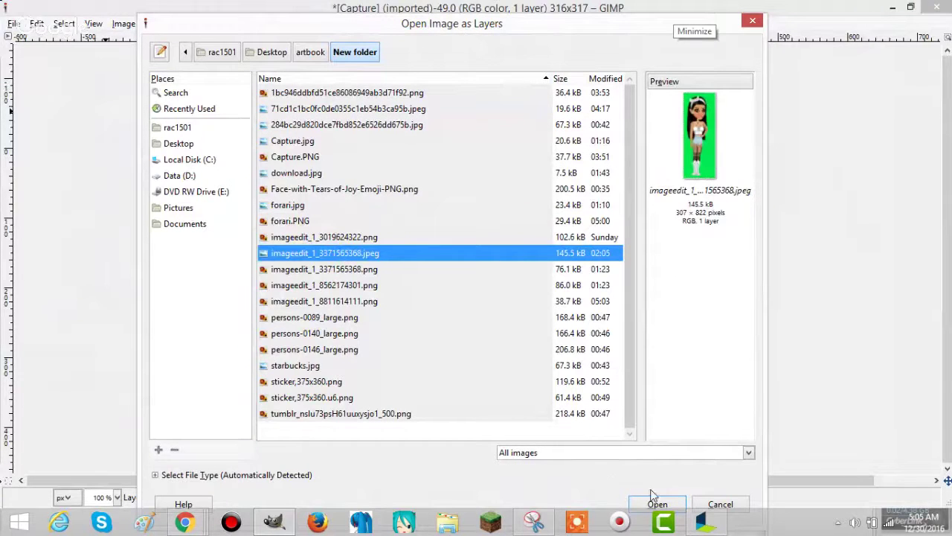
pyautogui.click(323, 272)
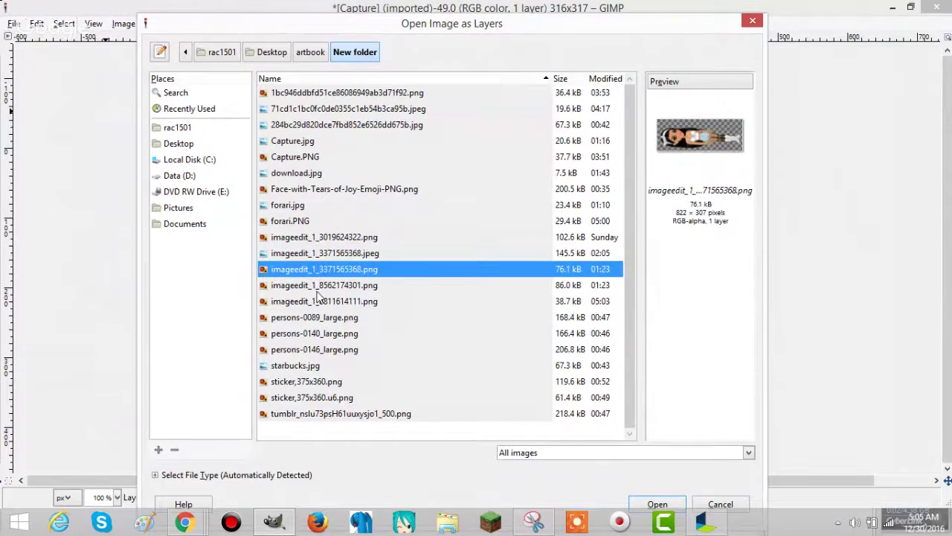
pyautogui.click(313, 287)
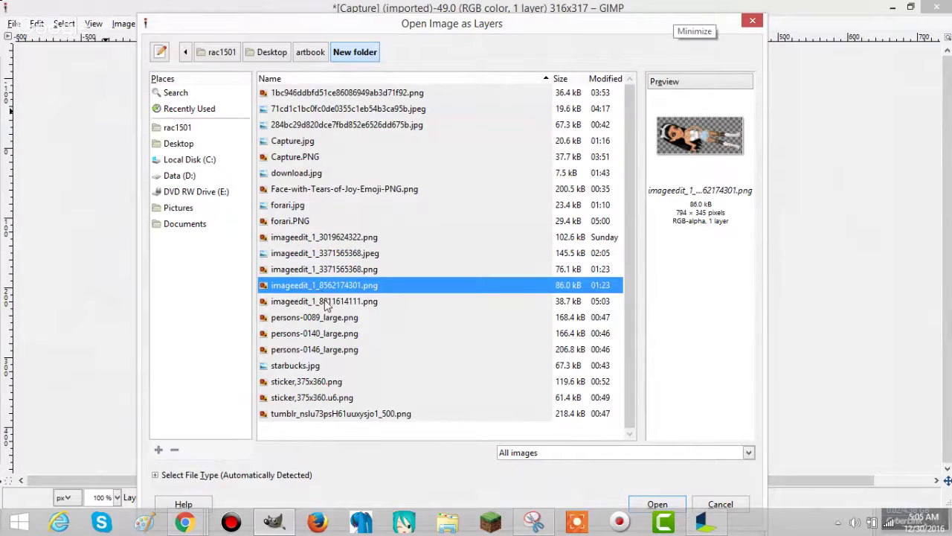
pyautogui.click(321, 301)
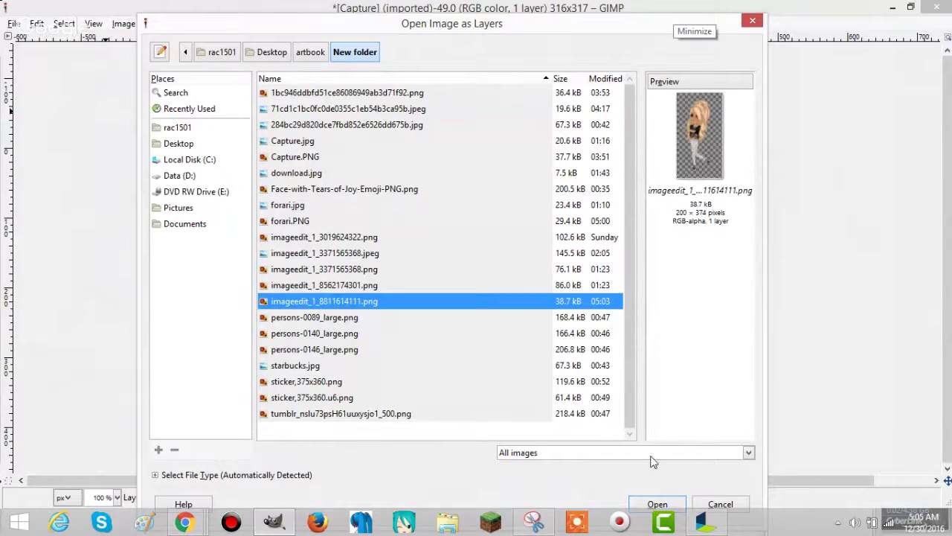
pyautogui.click(647, 505)
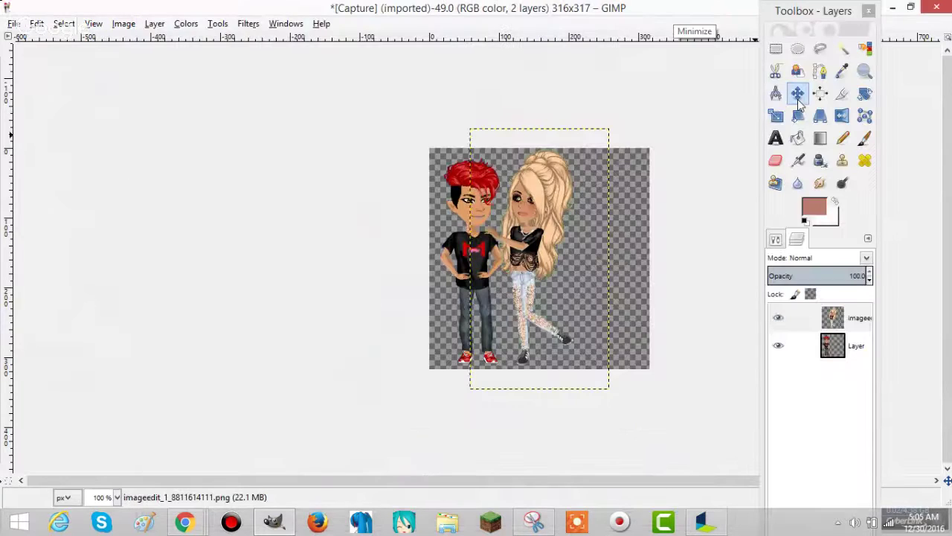
# Scale the blonde avatar's layer to 195 × 360 px and move it up against the red-haired avatar.
pyautogui.click(776, 116)
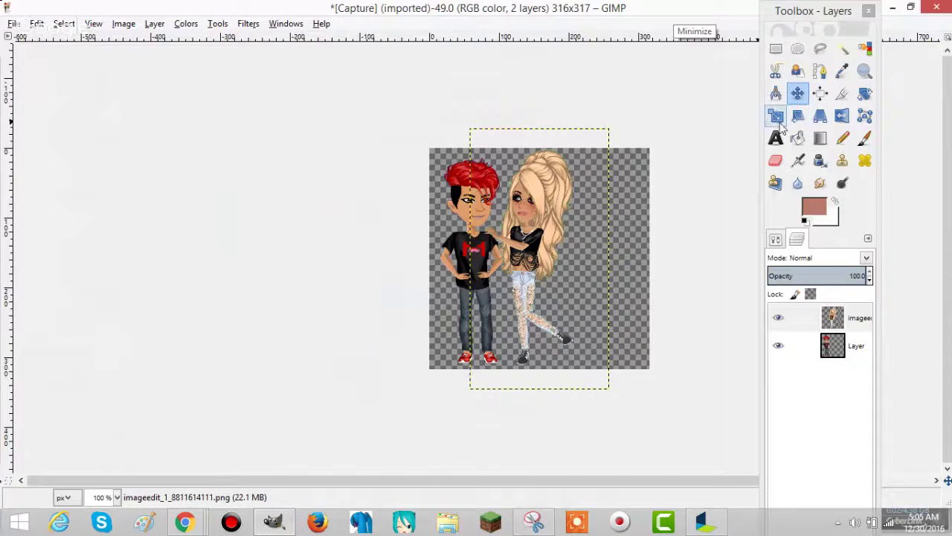
pyautogui.click(588, 176)
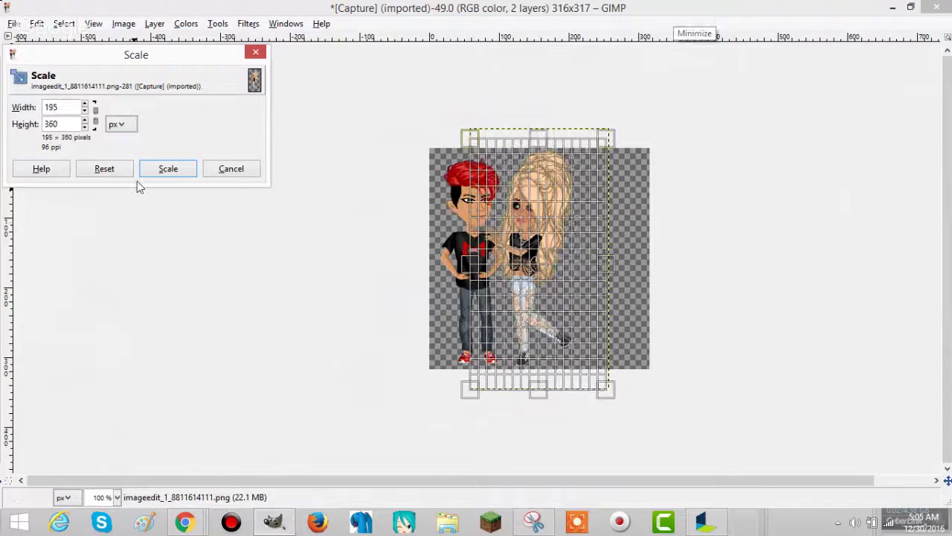
pyautogui.click(157, 175)
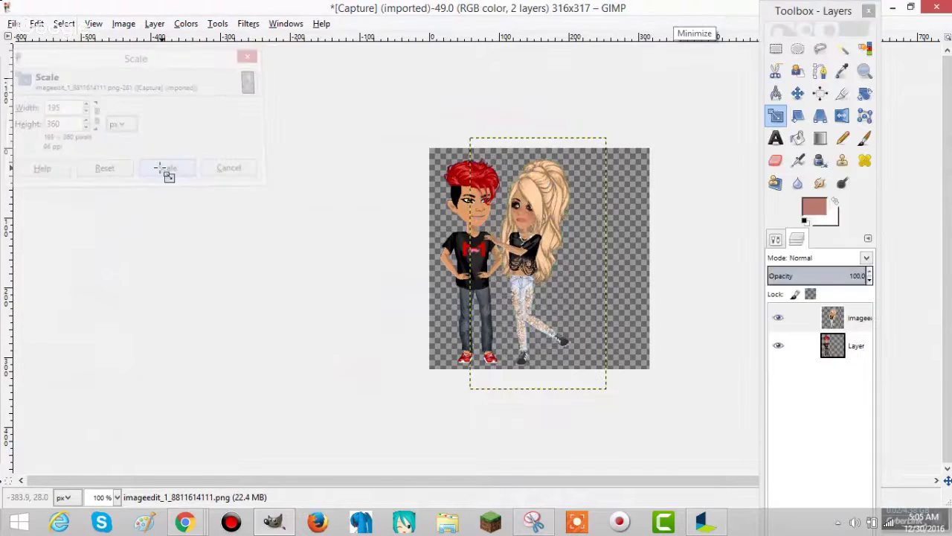
pyautogui.press('m')
pyautogui.moveTo(533, 274); pyautogui.dragTo(506, 268)
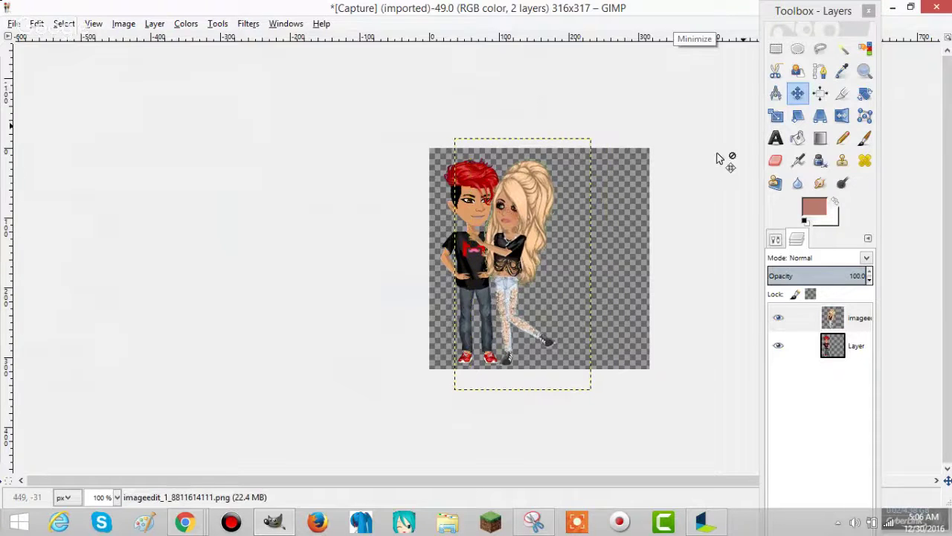
# Scale the blonde avatar's layer down to 191 × 350 px.
pyautogui.click(778, 116)
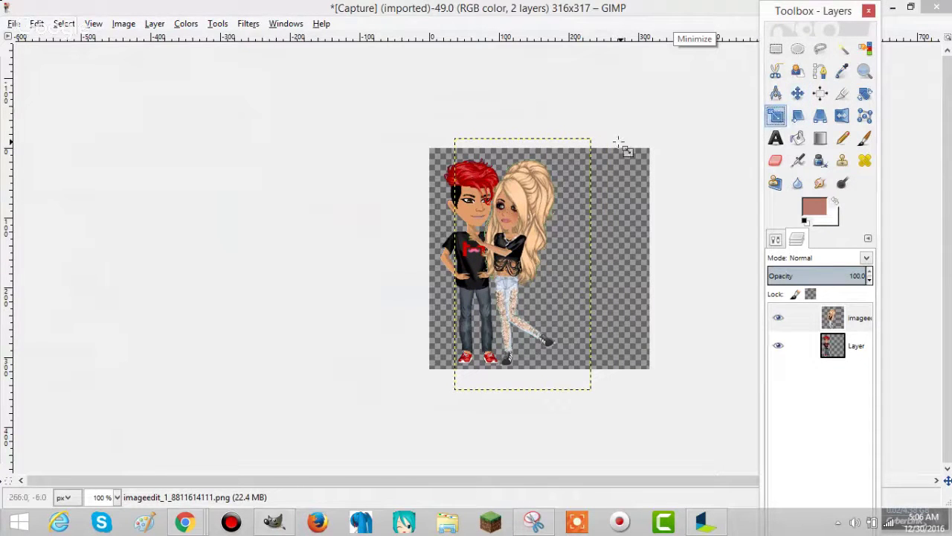
pyautogui.click(558, 162)
pyautogui.moveTo(461, 142); pyautogui.dragTo(461, 154)
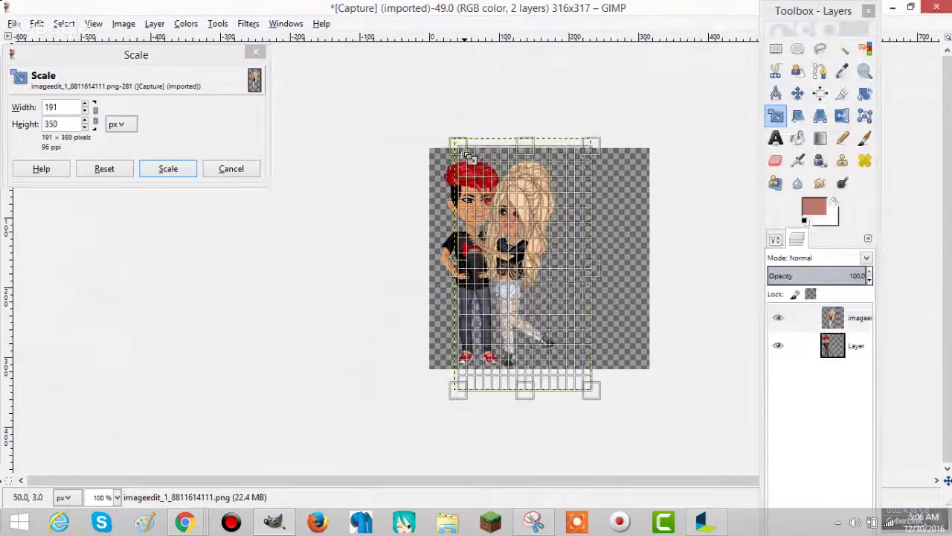
pyautogui.click(186, 175)
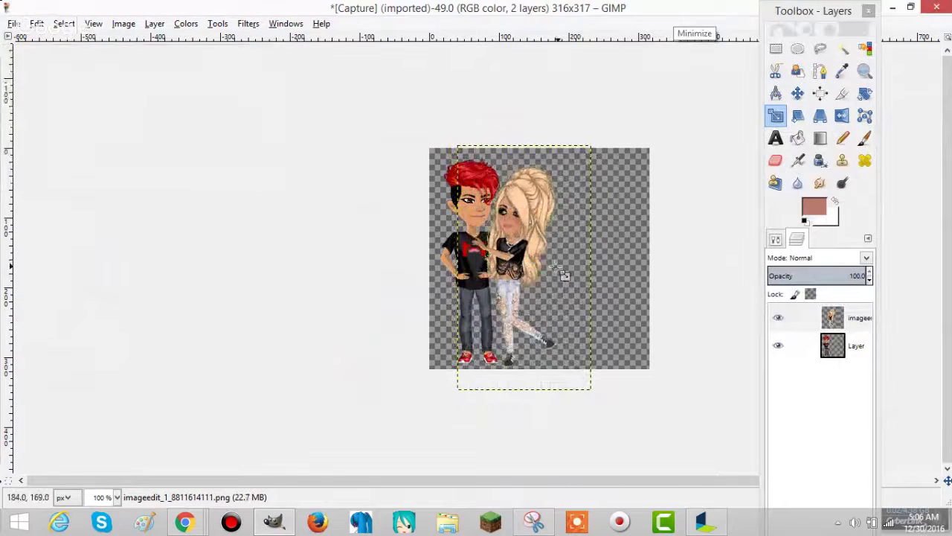
# Hide the blonde avatar's layer so the red-haired avatar's arm beneath it can be worked on.
pyautogui.click(93, 23)
pyautogui.moveTo(178, 68)
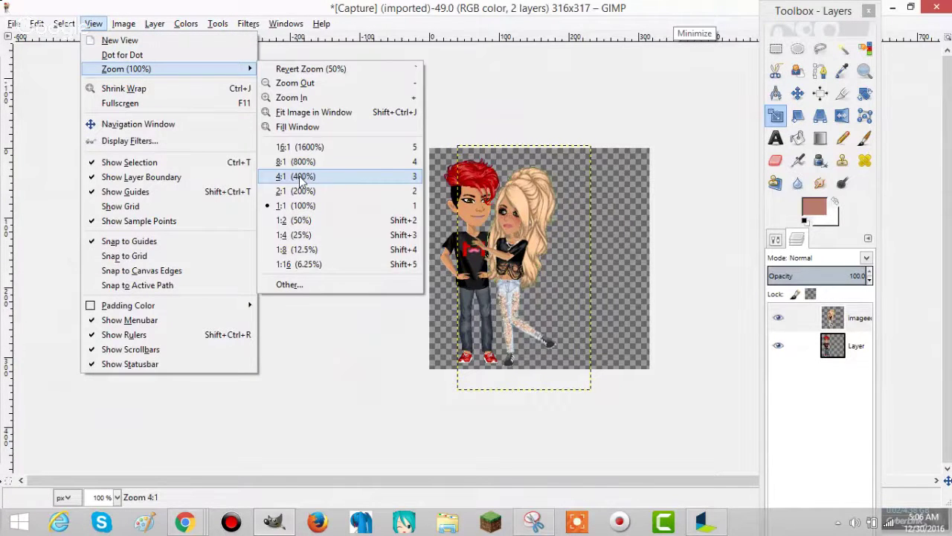
pyautogui.click(301, 176)
pyautogui.click(778, 318)
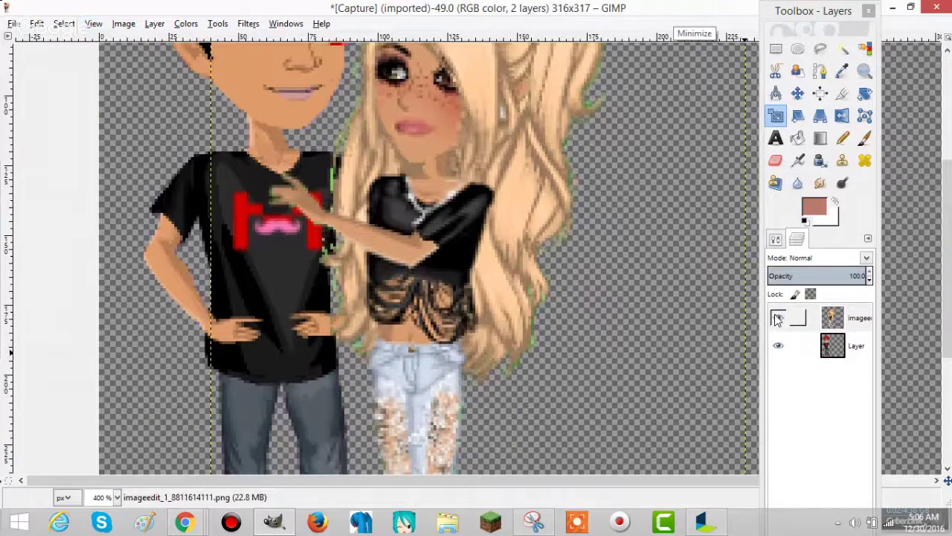
# Start a Free Select outline at the red-haired avatar's wrist beside the blonde's place and trace the hand's upper edge to the fingertips.
pyautogui.click(819, 49)
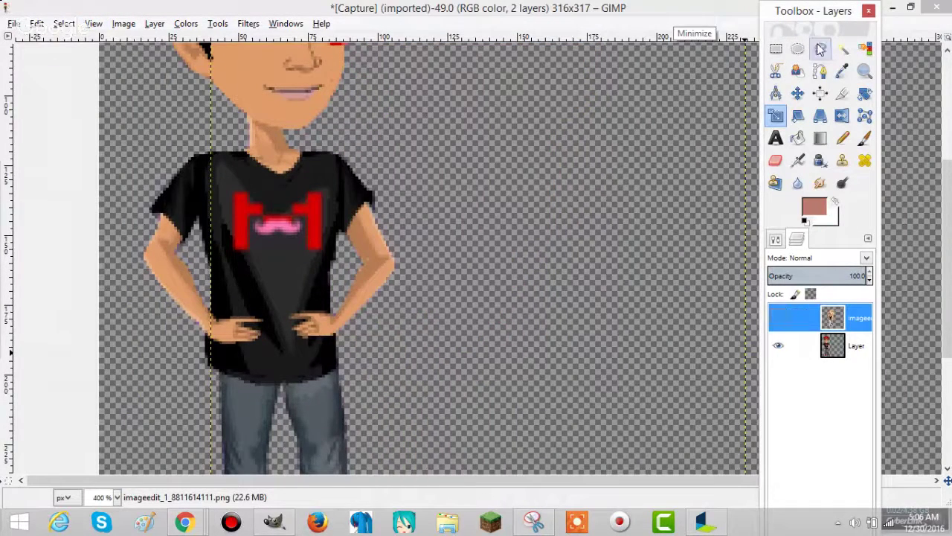
pyautogui.click(330, 311)
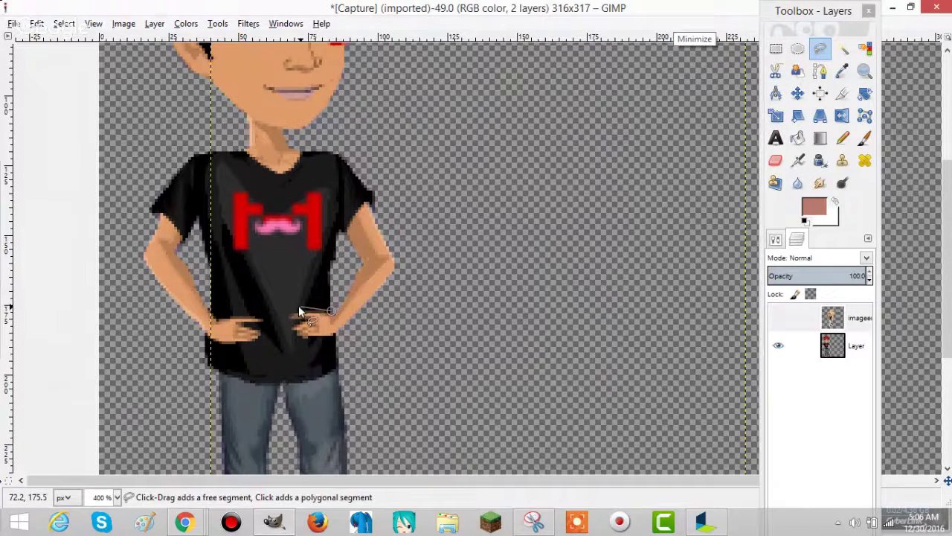
pyautogui.click(93, 25)
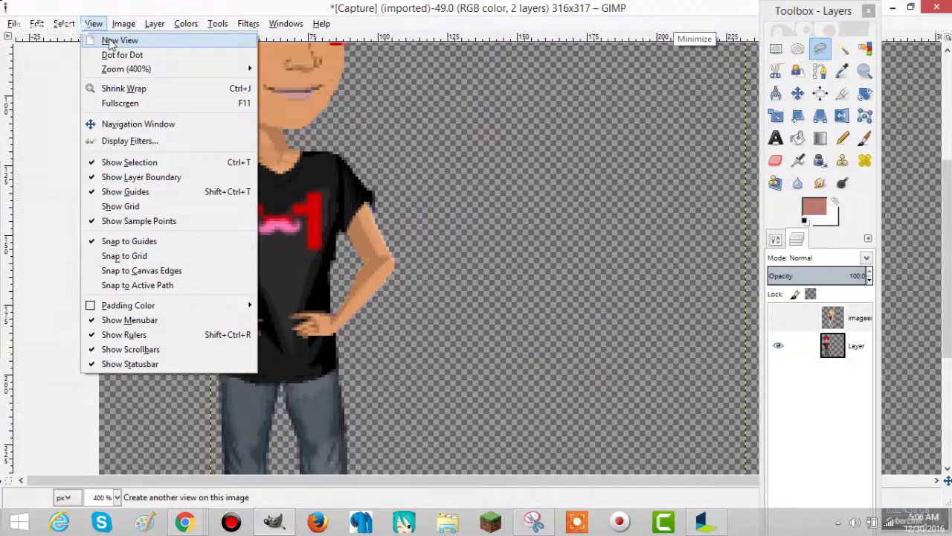
pyautogui.click(297, 168)
pyautogui.moveTo(384, 480); pyautogui.dragTo(319, 480)
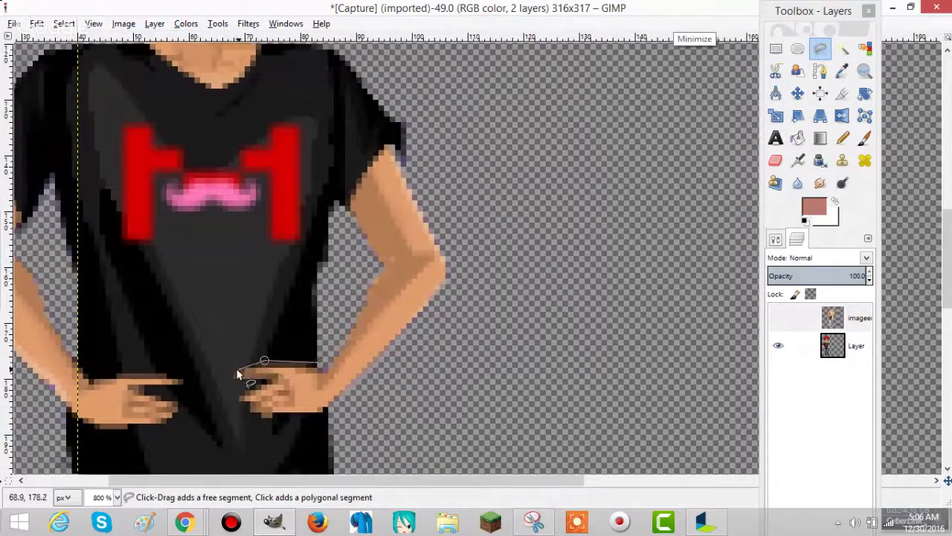
pyautogui.click(233, 369)
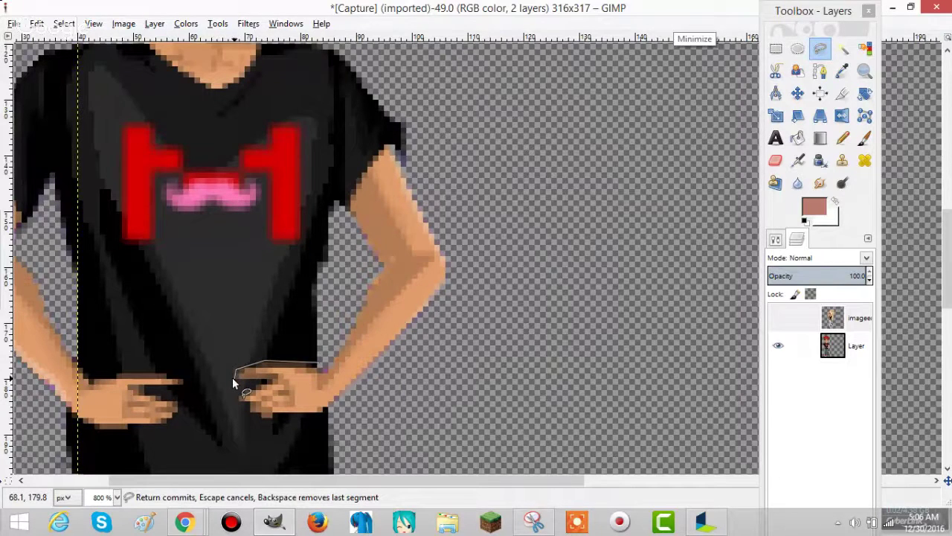
# Continue the outline around the fingers and under the hand, along the arm's outer edge up to the sleeve hem.
pyautogui.click(232, 377)
pyautogui.click(250, 410)
pyautogui.click(258, 412)
pyautogui.click(261, 418)
pyautogui.click(271, 417)
pyautogui.moveTo(284, 411)
pyautogui.mouseDown()
pyautogui.moveTo(318, 411)
pyautogui.moveTo(338, 397)
pyautogui.moveTo(448, 285)
pyautogui.moveTo(442, 215)
pyautogui.moveTo(441, 263)
pyautogui.moveTo(397, 160)
pyautogui.moveTo(372, 146)
pyautogui.mouseUp()
pyautogui.press('BackSpace')
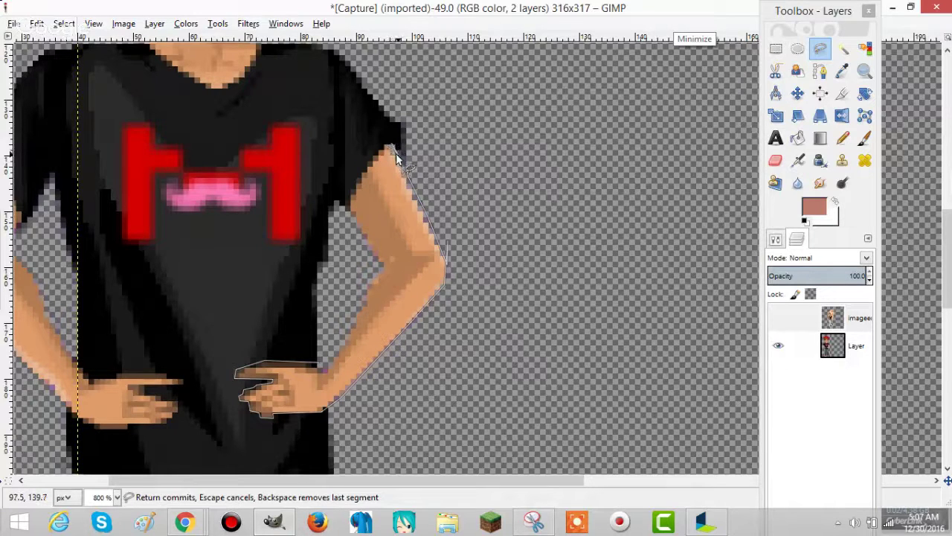
# Trace around the sleeve to the shoulder and down the arm's inner edge, closing the selection at the wrist.
pyautogui.click(398, 154)
pyautogui.click(411, 154)
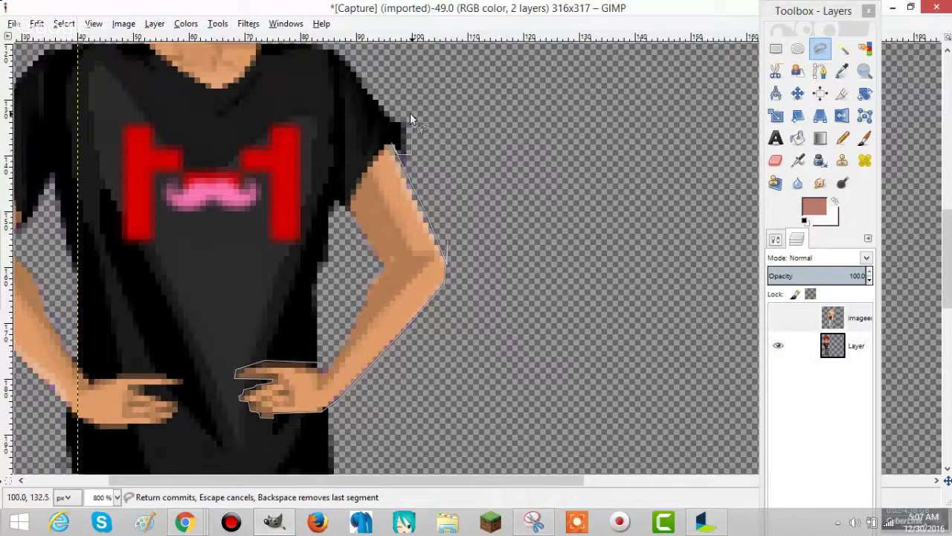
pyautogui.click(335, 51)
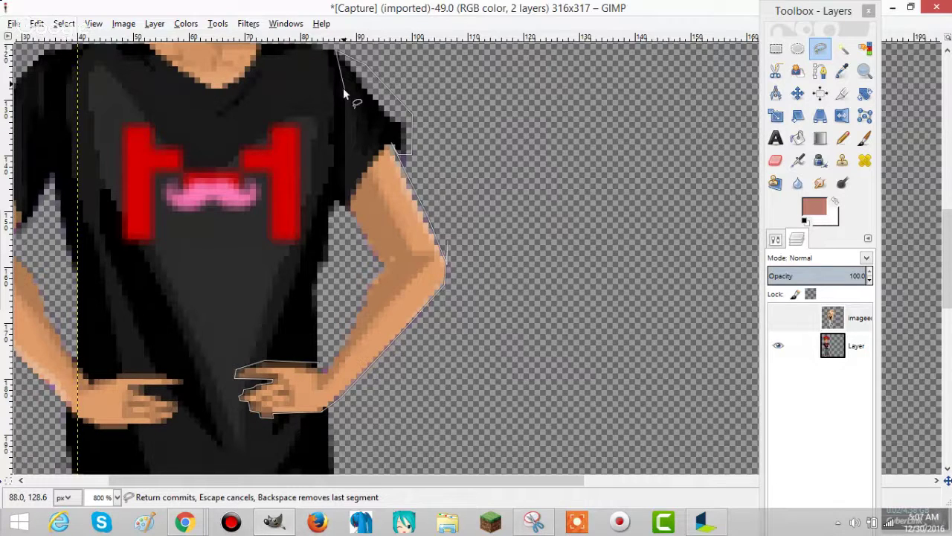
pyautogui.click(332, 201)
pyautogui.click(379, 264)
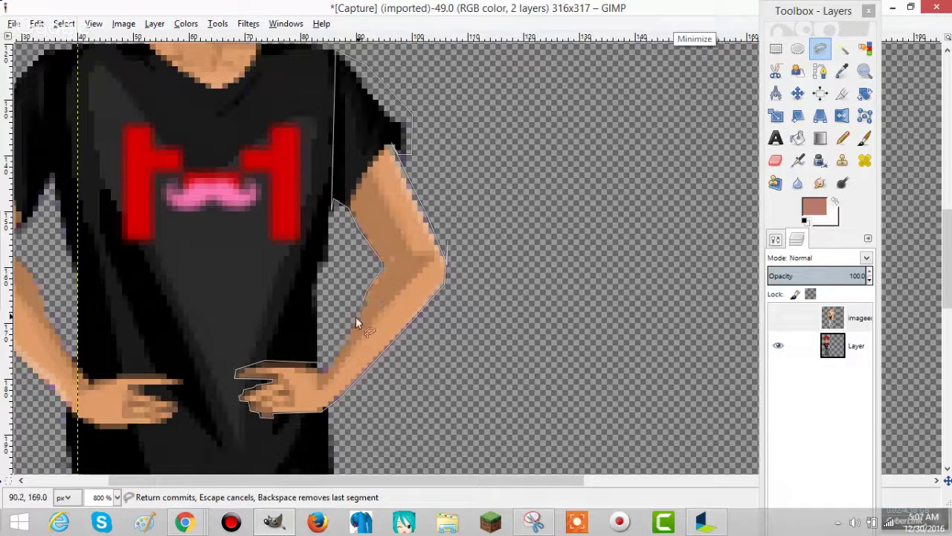
pyautogui.click(318, 365)
# Copy the contents of the arm selection.
pyautogui.rightClick(317, 378)
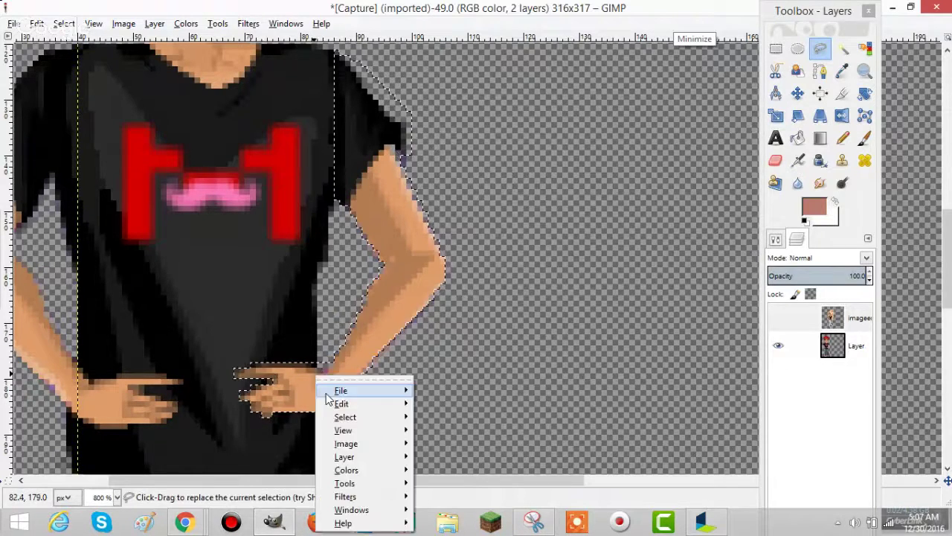
pyautogui.moveTo(341, 403)
pyautogui.click(451, 279)
# Choose the Eraser and make the red-haired avatar's layer the active one.
pyautogui.click(776, 162)
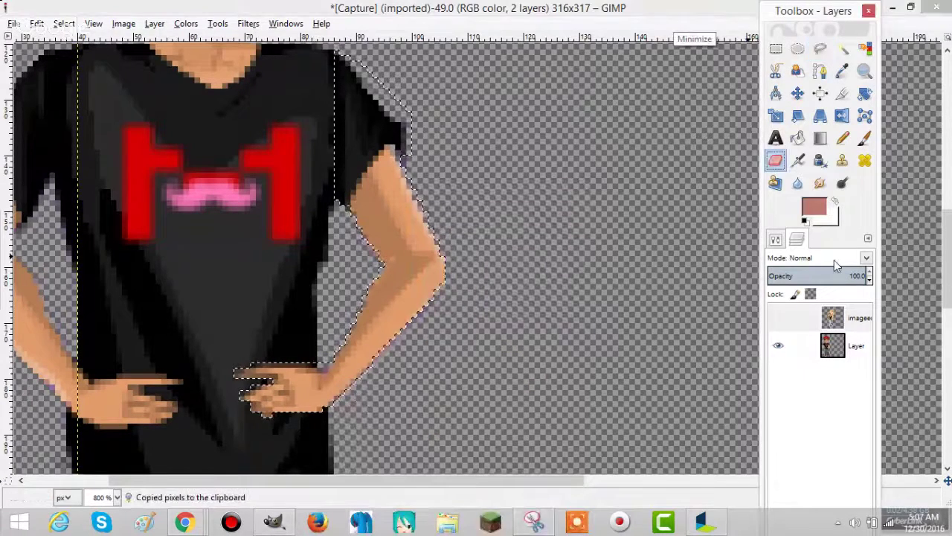
pyautogui.click(775, 240)
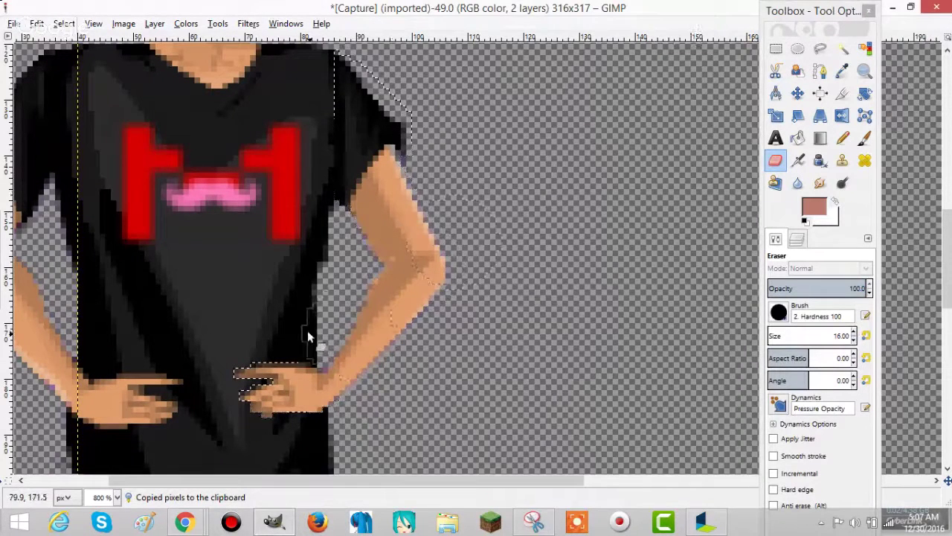
pyautogui.click(797, 239)
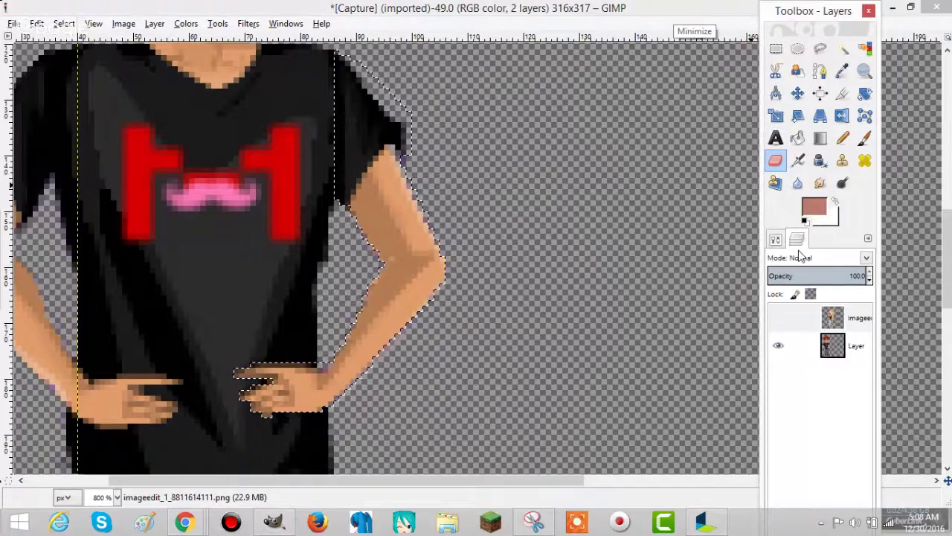
pyautogui.keyDown('alt'); pyautogui.click(832, 348); pyautogui.keyUp('alt')
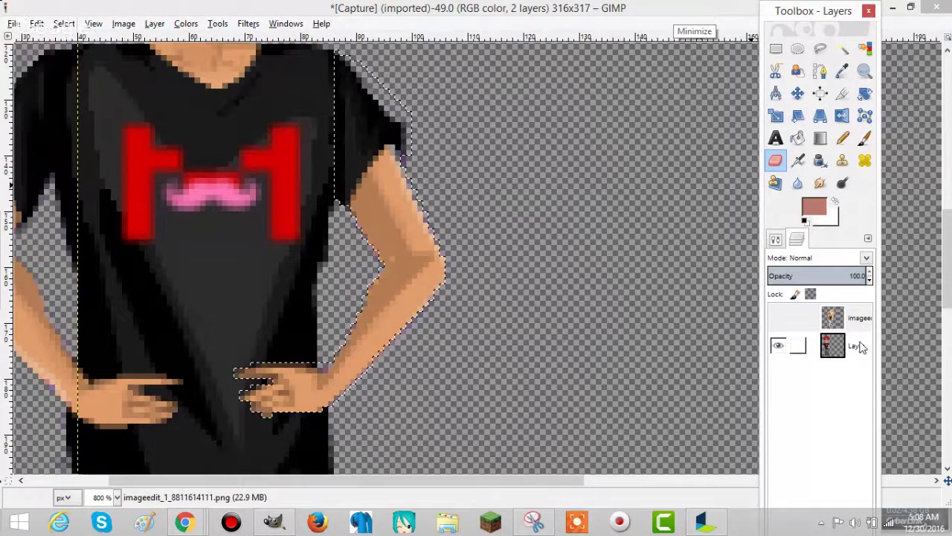
pyautogui.click(860, 346)
# Undo the removal of the selected arm and copy the arm from the red-haired avatar's layer.
pyautogui.press('Delete')
pyautogui.hotkey('ctrl', 'z')
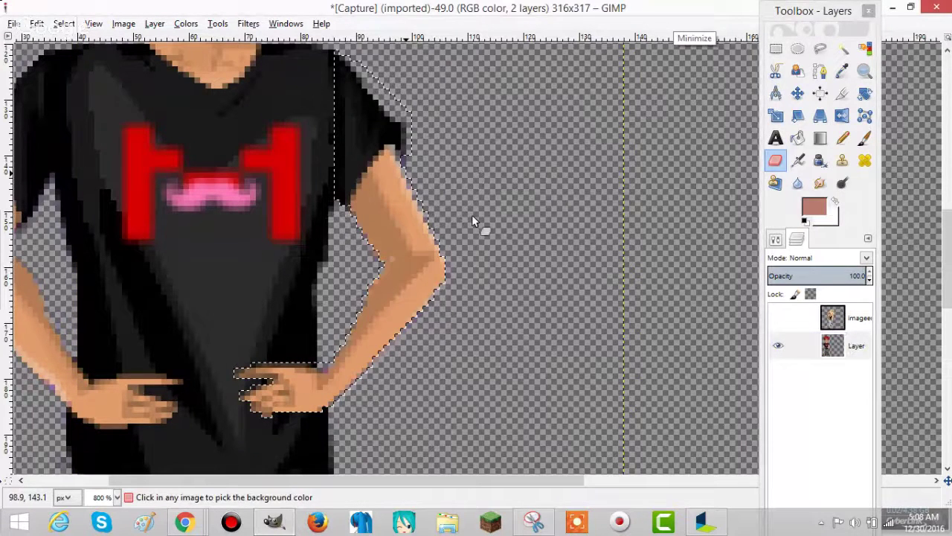
pyautogui.rightClick(385, 210)
pyautogui.moveTo(432, 237)
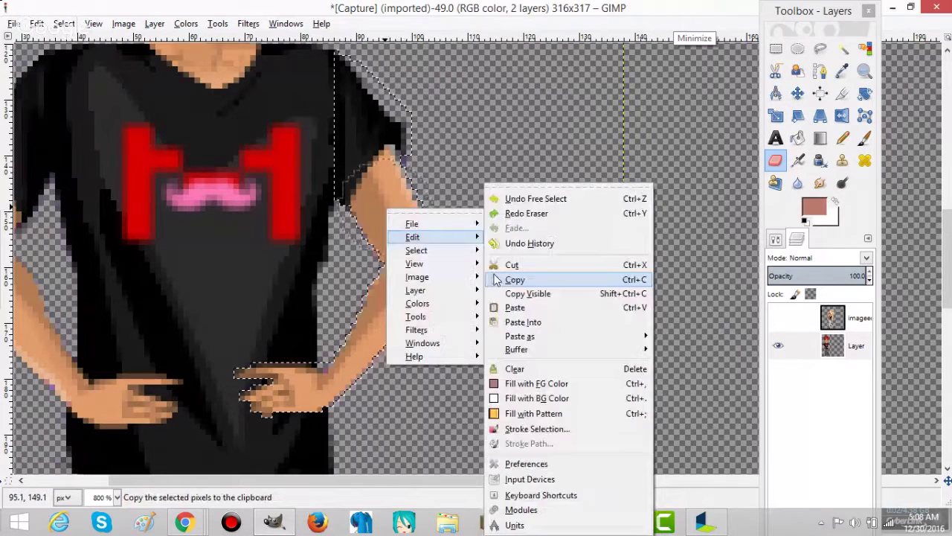
pyautogui.click(497, 280)
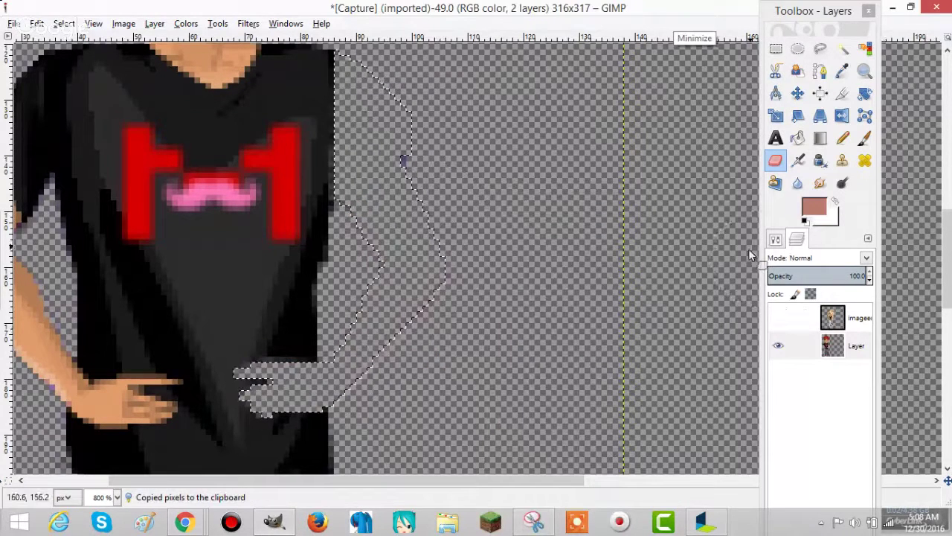
# Erase the selected arm from the red-haired avatar's layer and clear the selection.
pyautogui.click(797, 49)
pyautogui.click(742, 162)
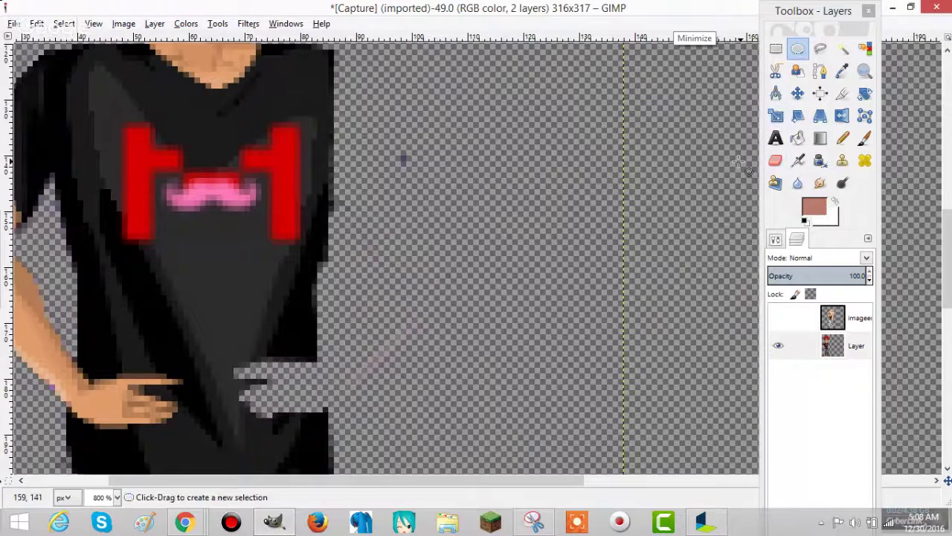
# Erase the stray leftover pixels in the transparent area beside the red-haired avatar's shirt.
pyautogui.click(780, 164)
pyautogui.moveTo(424, 163)
pyautogui.mouseDown()
pyautogui.moveTo(406, 197)
pyautogui.moveTo(449, 283)
pyautogui.mouseUp()
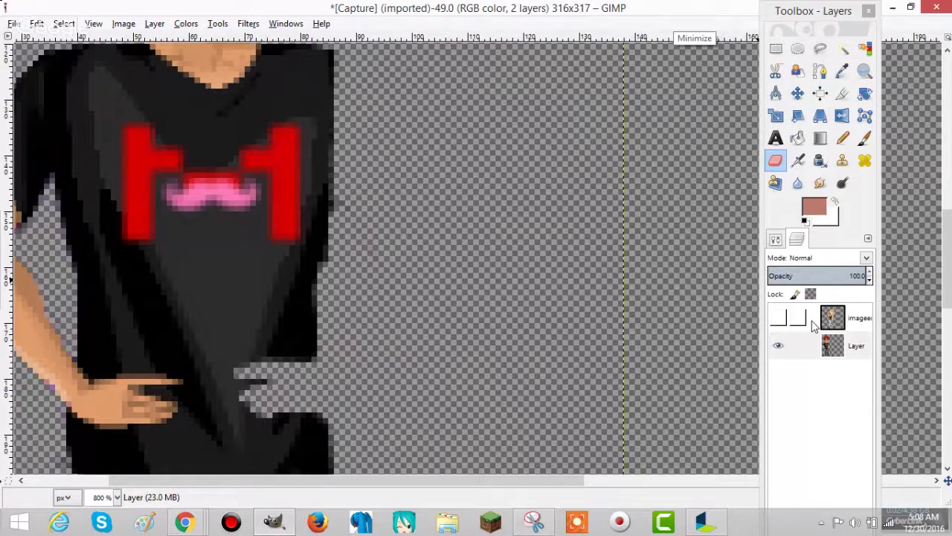
# Show the blonde avatar's layer to examine how it overlaps the red-haired avatar, and hide it again.
pyautogui.click(779, 317)
pyautogui.scroll(2, 629, 365)
pyautogui.scroll(-2, 677, 319)
pyautogui.click(798, 93)
pyautogui.moveTo(517, 281)
pyautogui.mouseDown()
pyautogui.moveTo(492, 278)
pyautogui.moveTo(503, 285)
pyautogui.mouseUp()
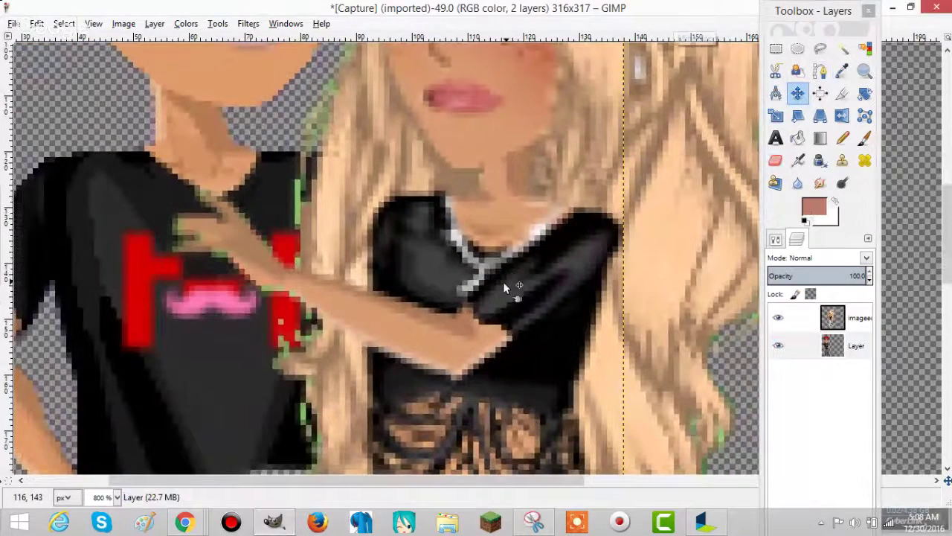
pyautogui.scroll(1, 499, 294)
pyautogui.scroll(2, 532, 370)
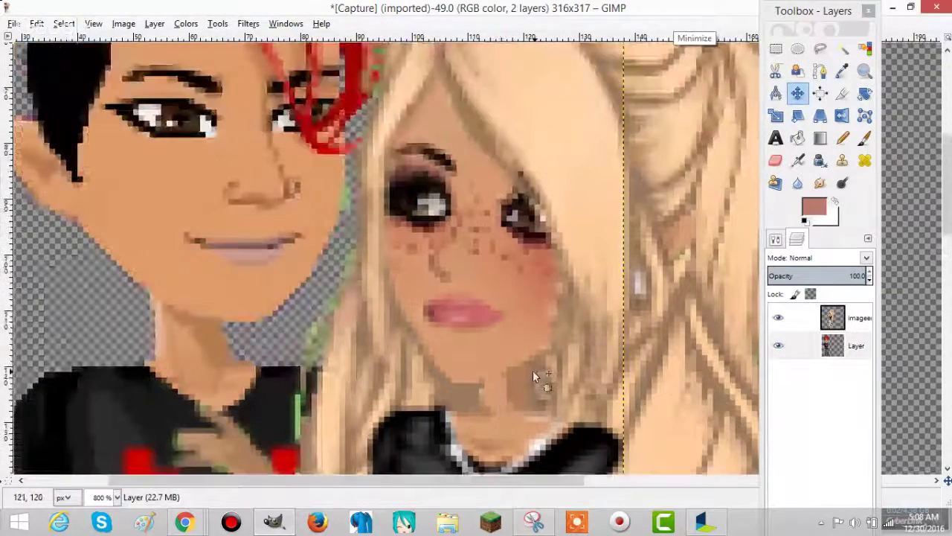
pyautogui.scroll(-5, 533, 370)
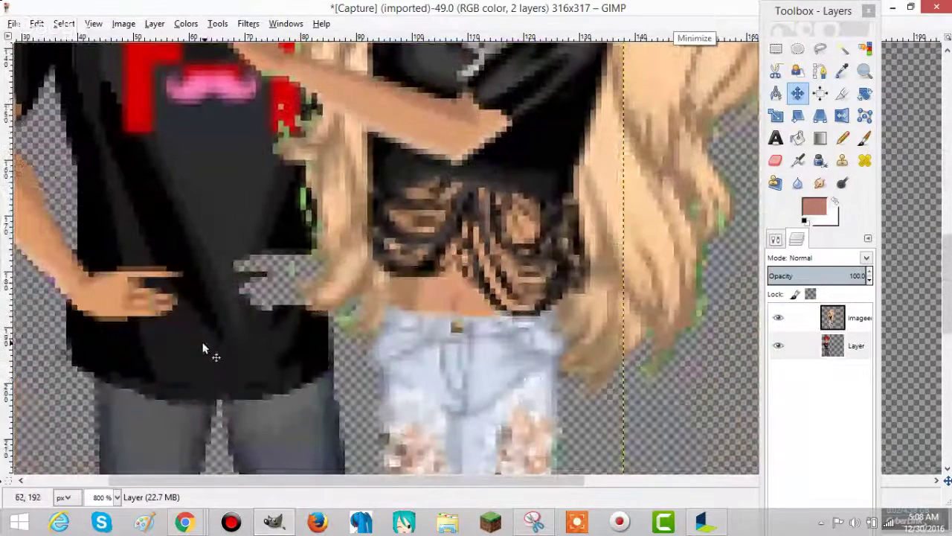
pyautogui.click(778, 317)
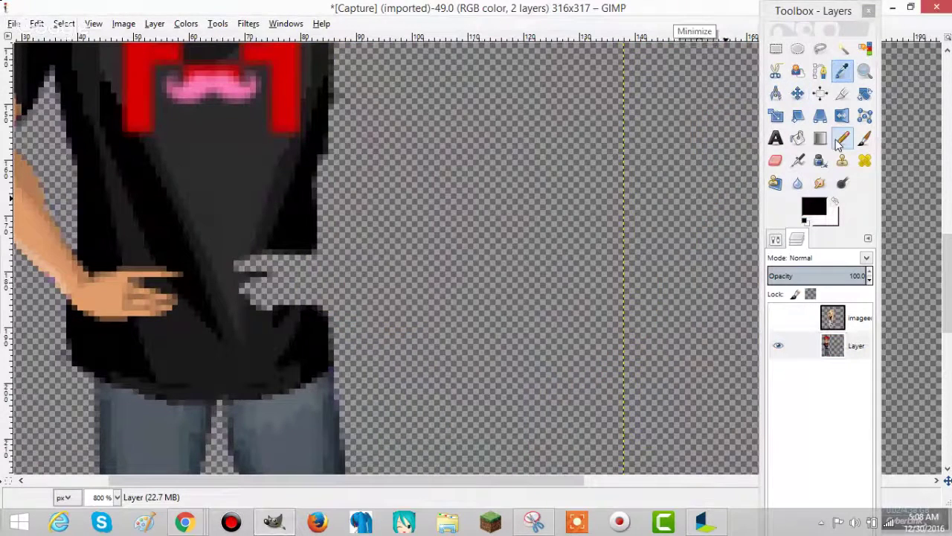
# Paint the outer part of the arm gap in the red-haired avatar's shirt black with a size 5 Pencil.
pyautogui.click(775, 240)
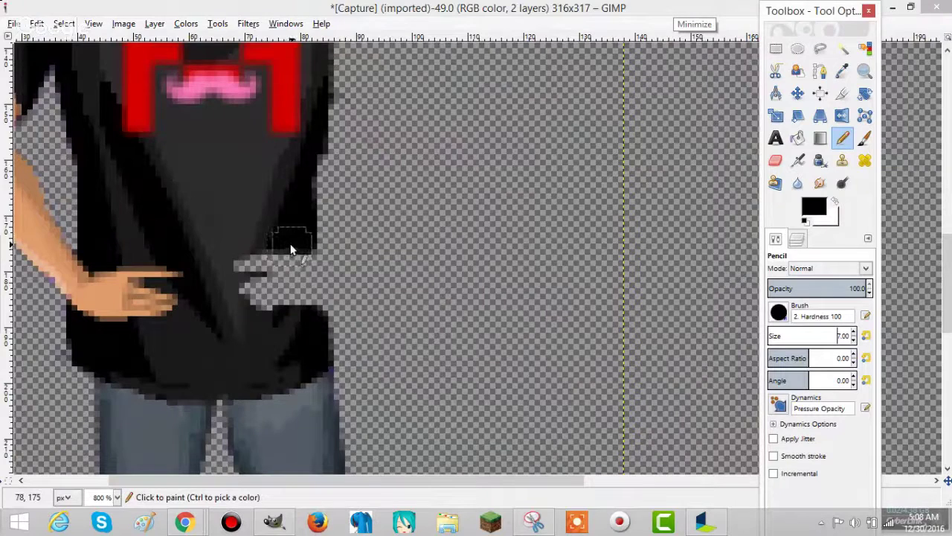
pyautogui.moveTo(291, 250); pyautogui.dragTo(294, 248)
pyautogui.click(854, 340)
pyautogui.click(853, 340)
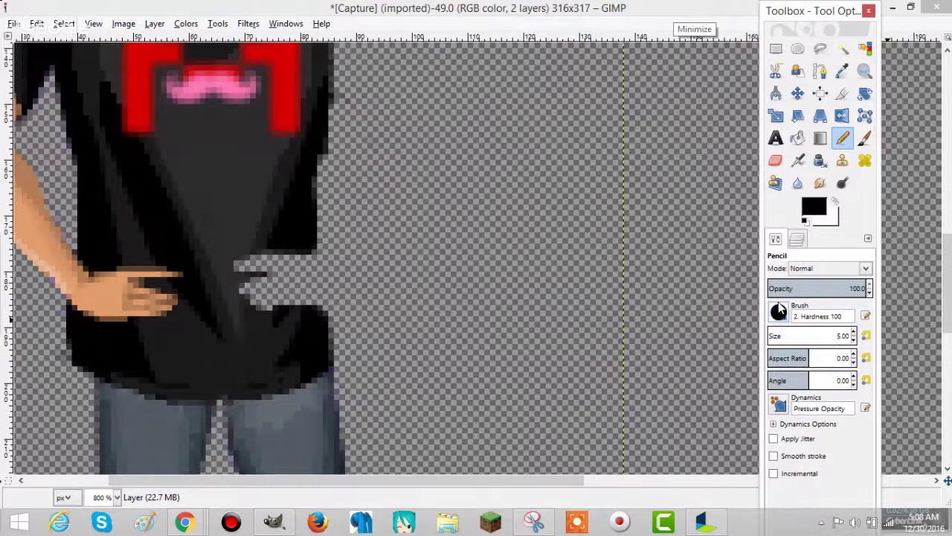
pyautogui.click(299, 254)
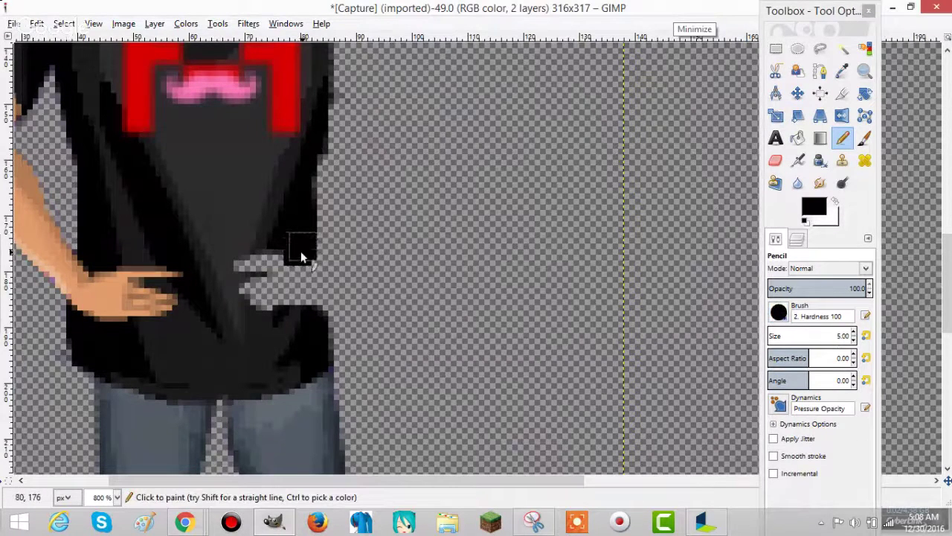
pyautogui.keyDown('shift'); pyautogui.click(308, 333); pyautogui.keyUp('shift')
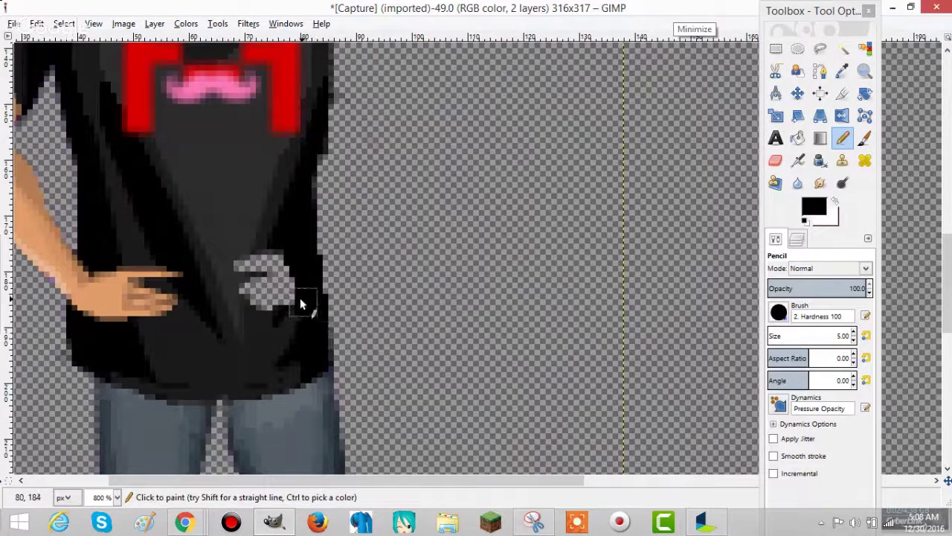
pyautogui.click(291, 285)
pyautogui.moveTo(288, 277); pyautogui.dragTo(289, 259)
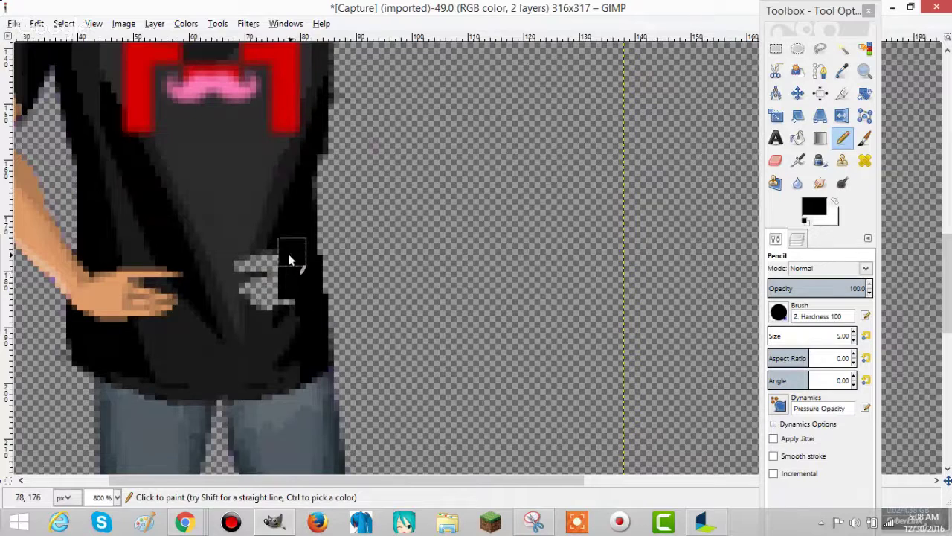
# Sample the shirt's dark grey and fill most of the remaining hand-shaped gap with a size 3 Pencil.
pyautogui.click(842, 70)
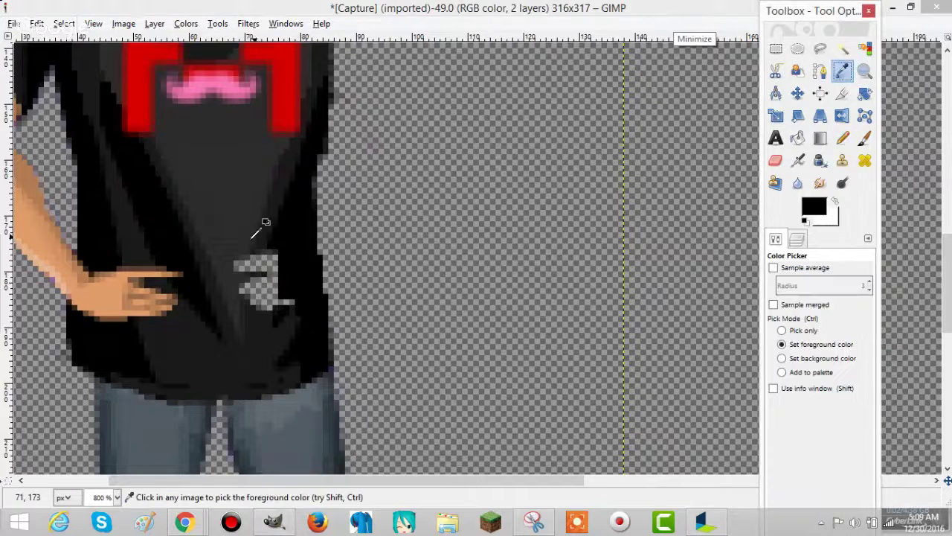
pyautogui.click(842, 138)
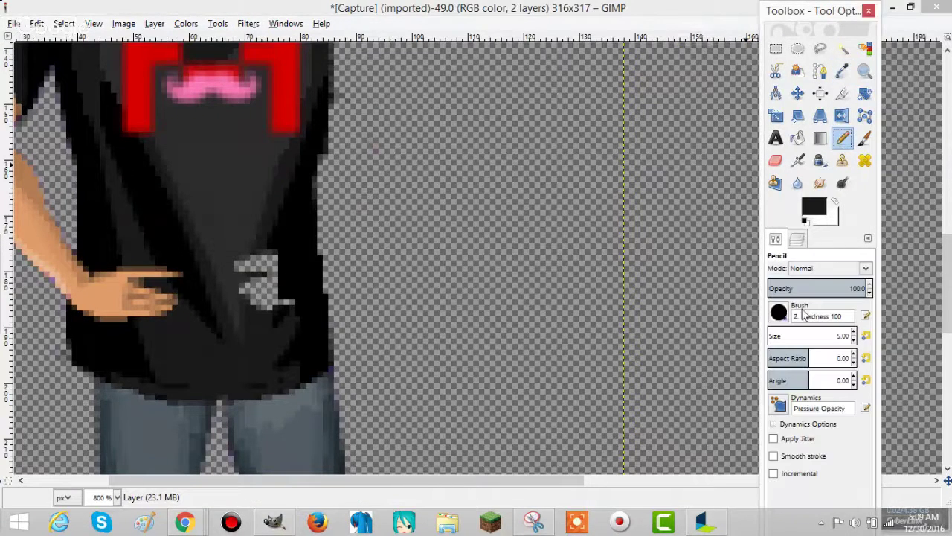
pyautogui.click(853, 340)
pyautogui.click(853, 339)
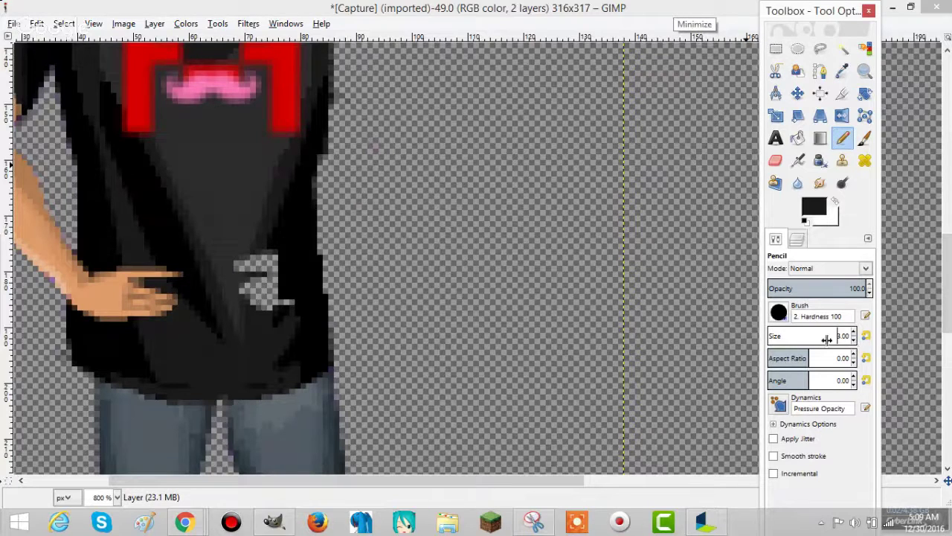
pyautogui.moveTo(266, 254); pyautogui.dragTo(280, 303)
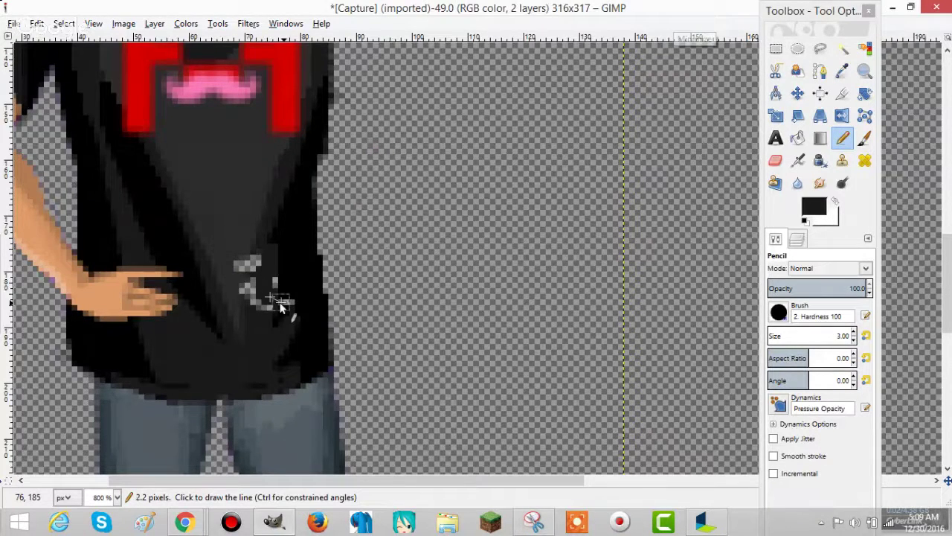
pyautogui.moveTo(284, 312)
pyautogui.mouseDown()
pyautogui.moveTo(272, 277)
pyautogui.moveTo(259, 301)
pyautogui.mouseUp()
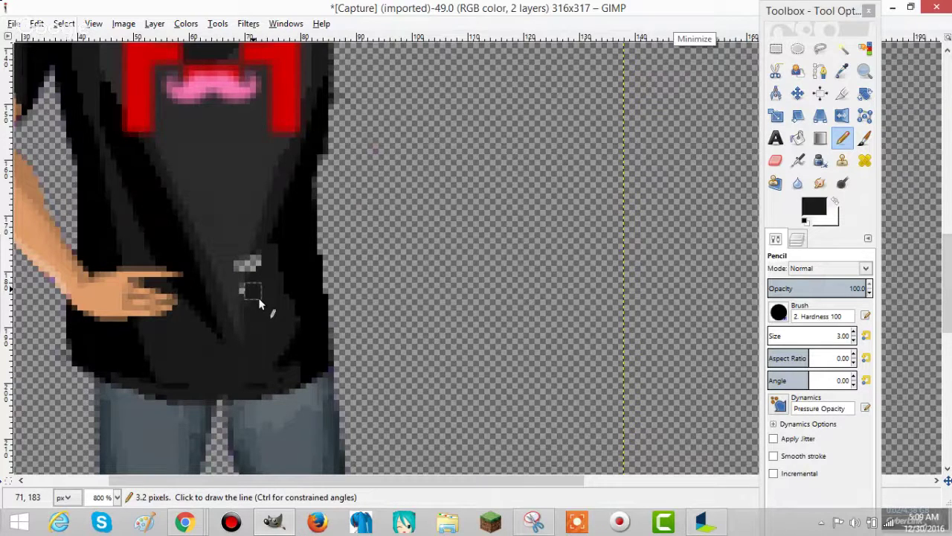
pyautogui.click(253, 263)
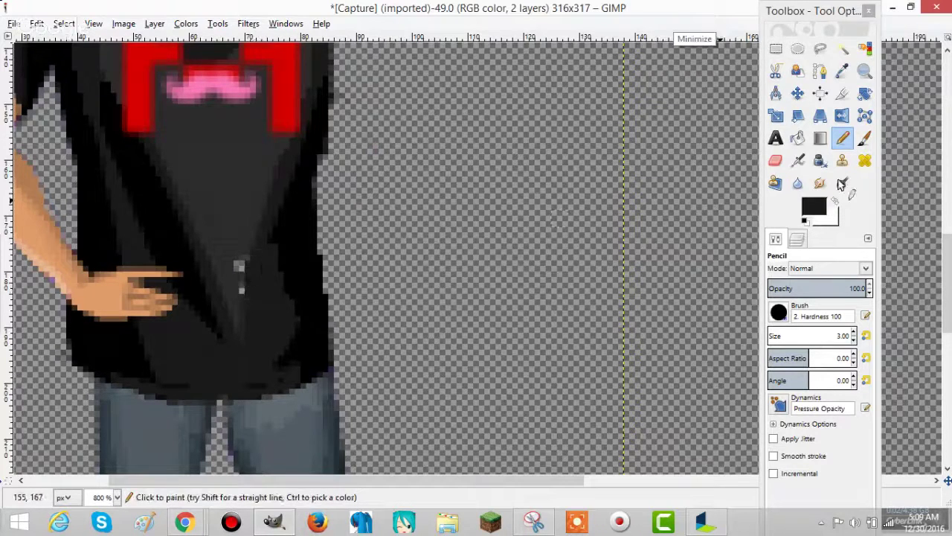
# Sample the lighter grey of the shirt's centre and fill the last transparent pixels of the gap with the Pencil.
pyautogui.click(839, 71)
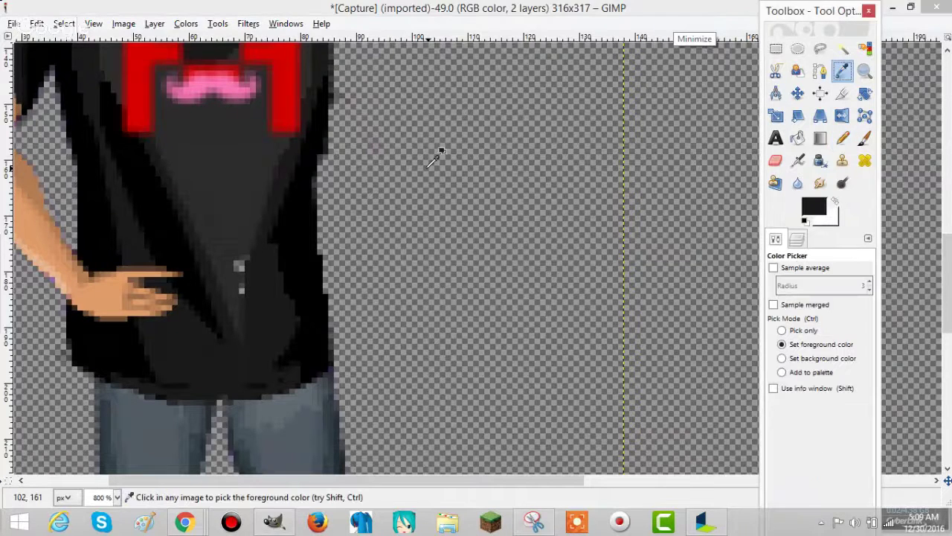
pyautogui.click(843, 139)
pyautogui.click(230, 276)
pyautogui.click(238, 289)
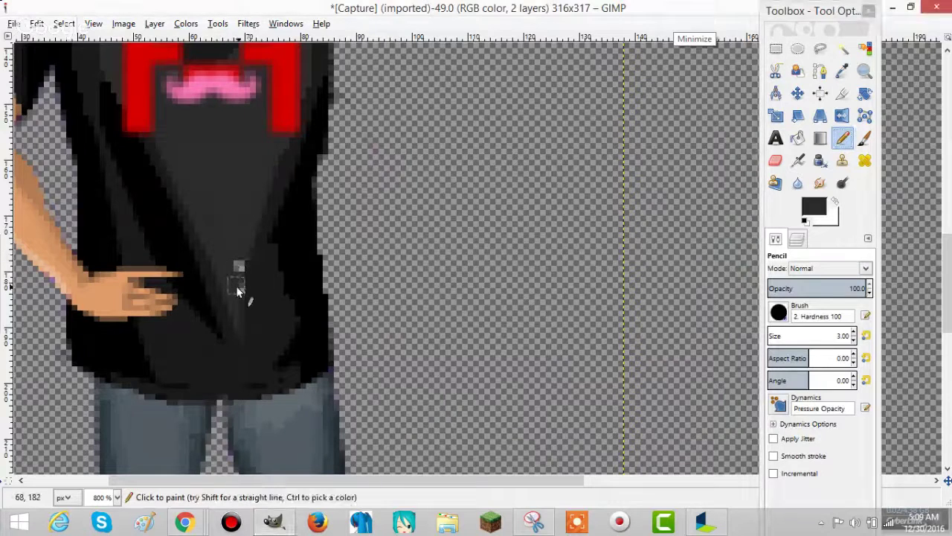
pyautogui.click(239, 265)
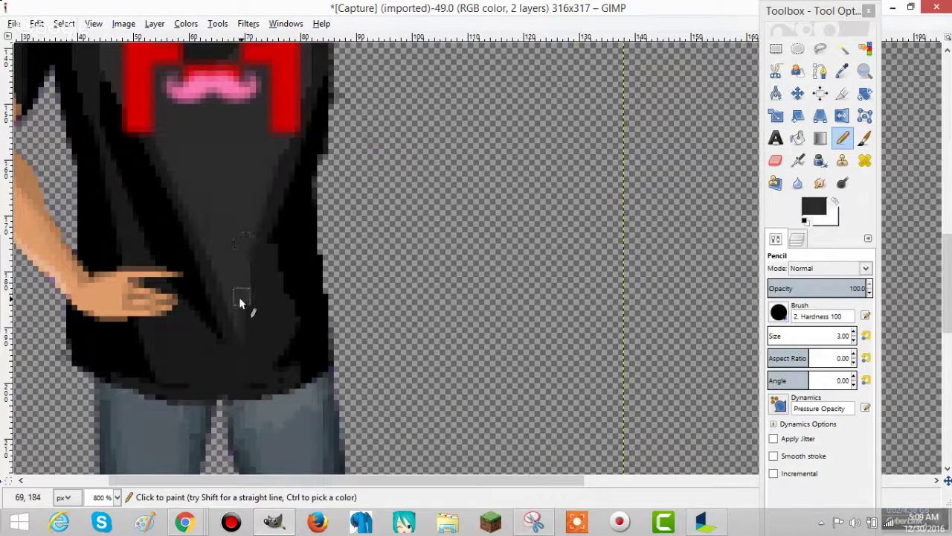
pyautogui.hotkey('ctrl', 'z')
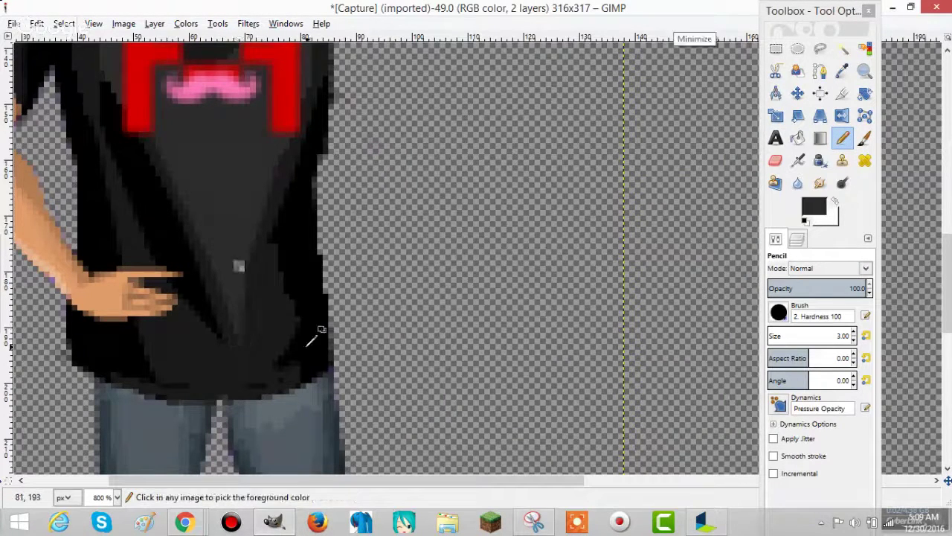
pyautogui.hotkey('ctrl', 'y')
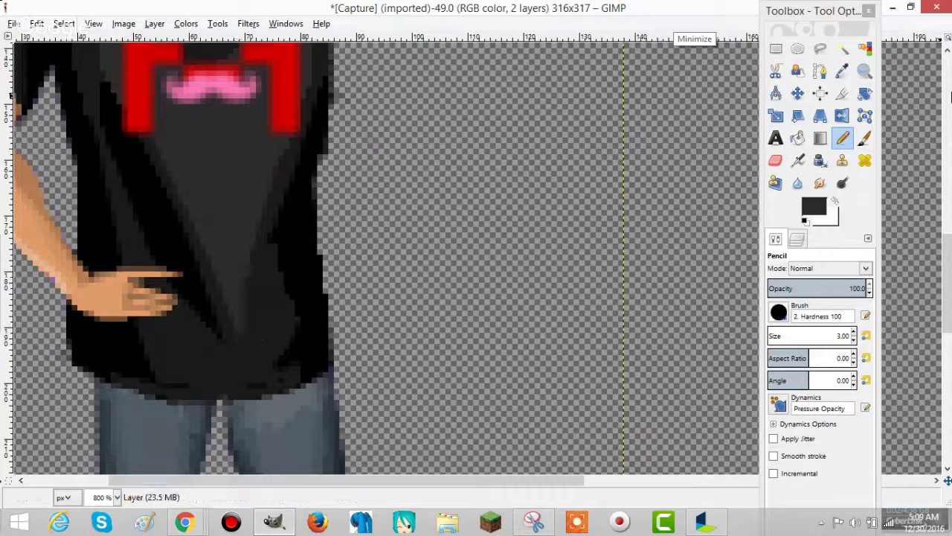
# Sample a grey near the shirt's lower crease and draw a straight size 2 Pencil line up along the patched edge.
pyautogui.click(842, 70)
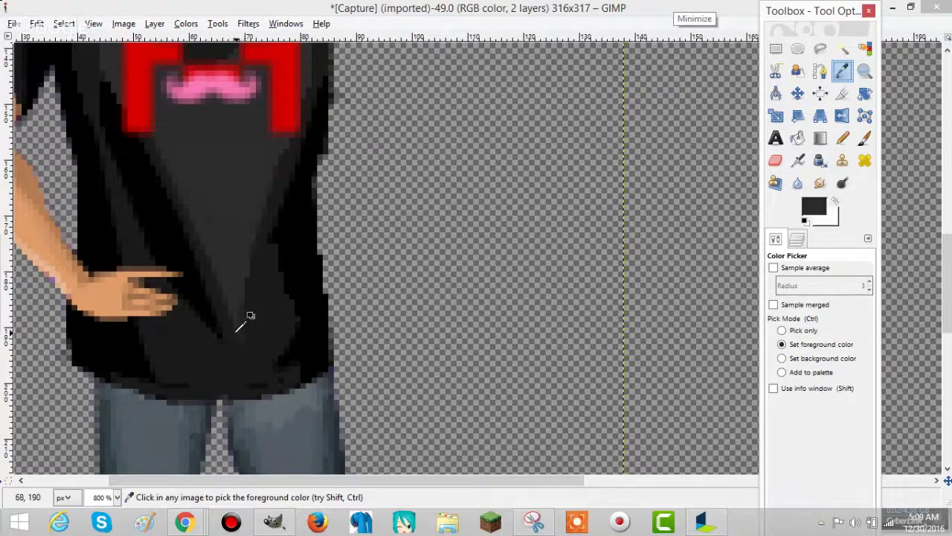
pyautogui.click(843, 138)
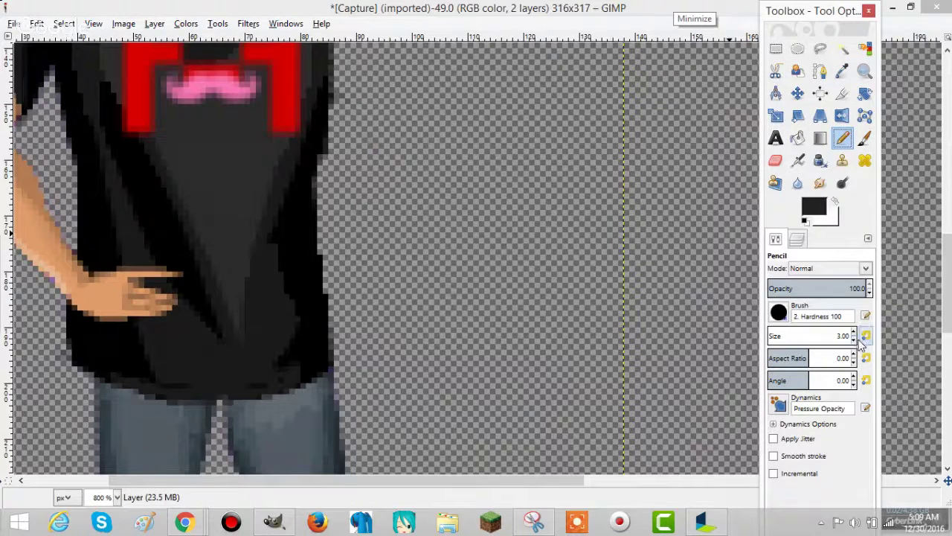
pyautogui.click(854, 341)
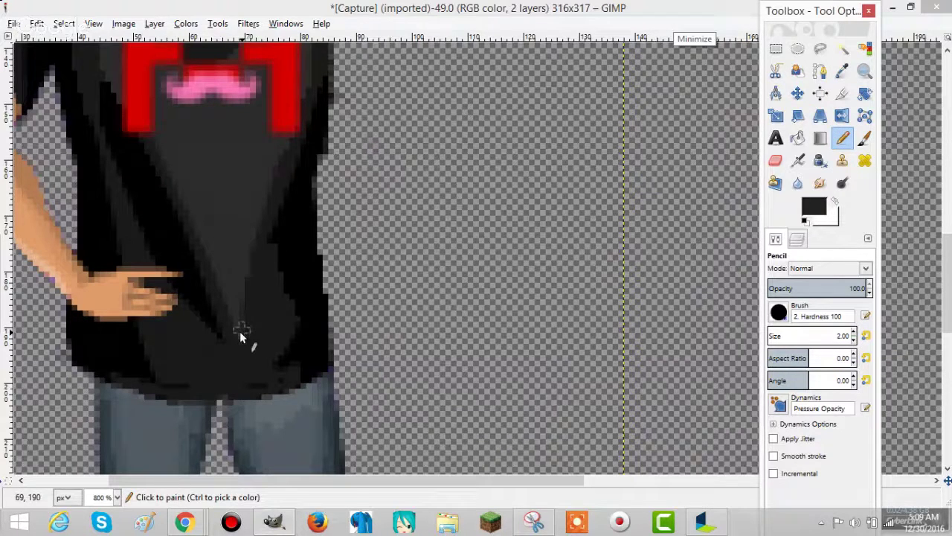
pyautogui.click(241, 331)
pyautogui.keyDown('shift'); pyautogui.click(253, 241); pyautogui.keyUp('shift')
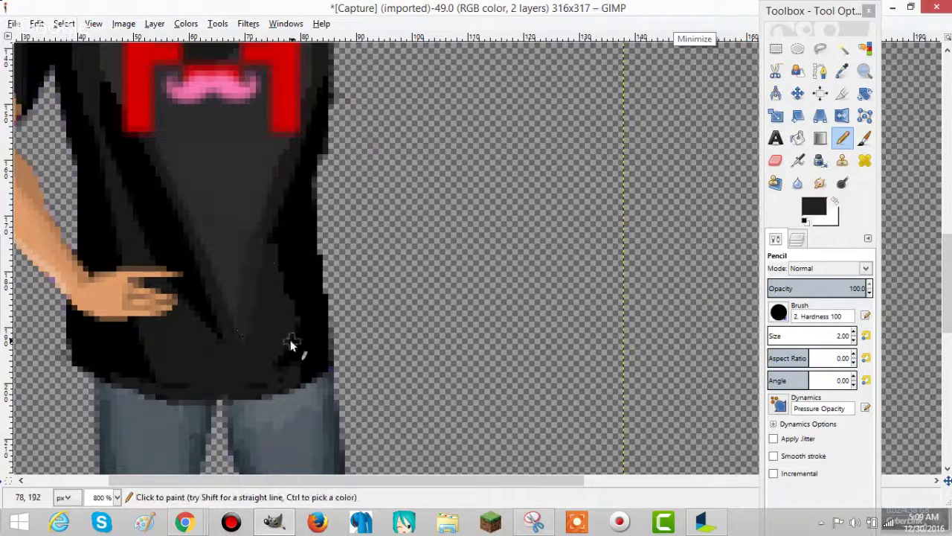
# Set the Pencil size to 1 and refine the grey crease edge of the patched shirt with straight lines.
pyautogui.click(853, 333)
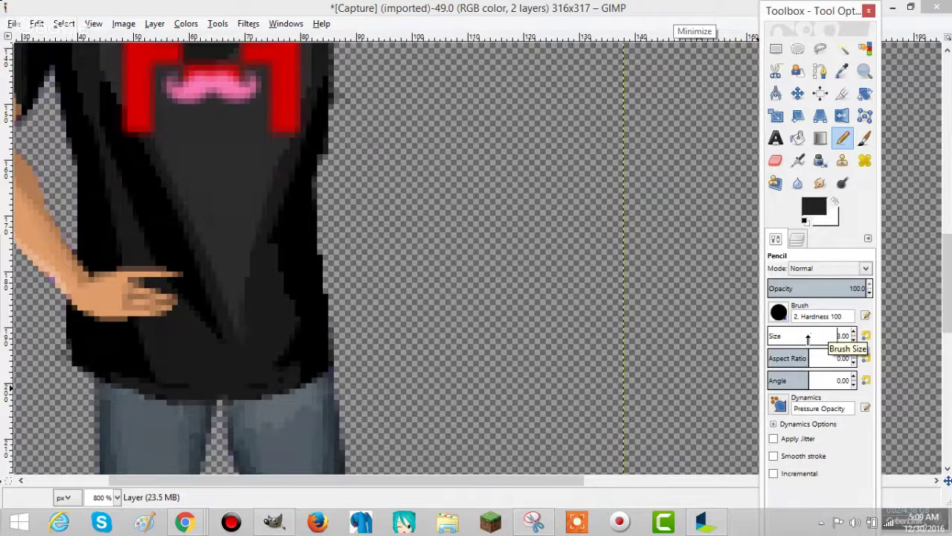
pyautogui.click(766, 336)
pyautogui.write('1')
pyautogui.press('Delete')
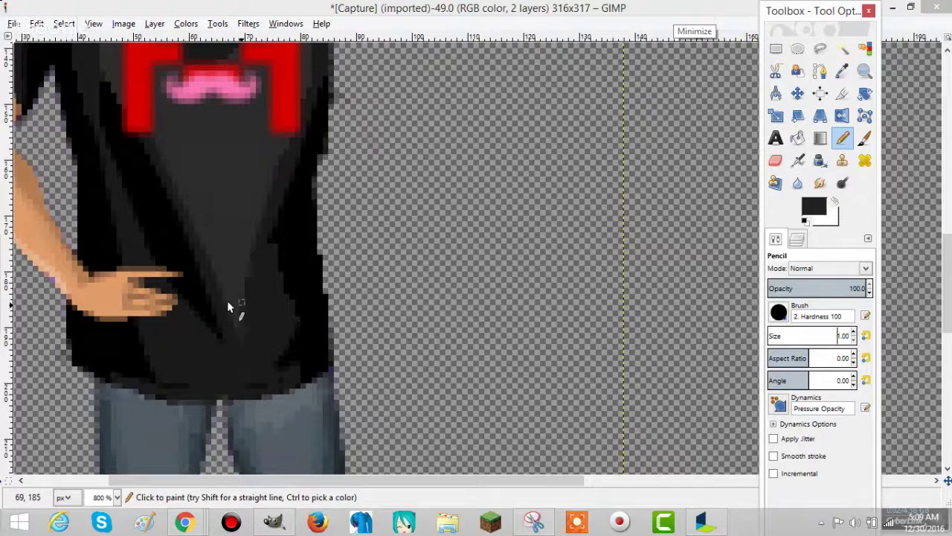
pyautogui.press('shift')
pyautogui.keyDown('shift'); pyautogui.click(263, 239); pyautogui.keyUp('shift')
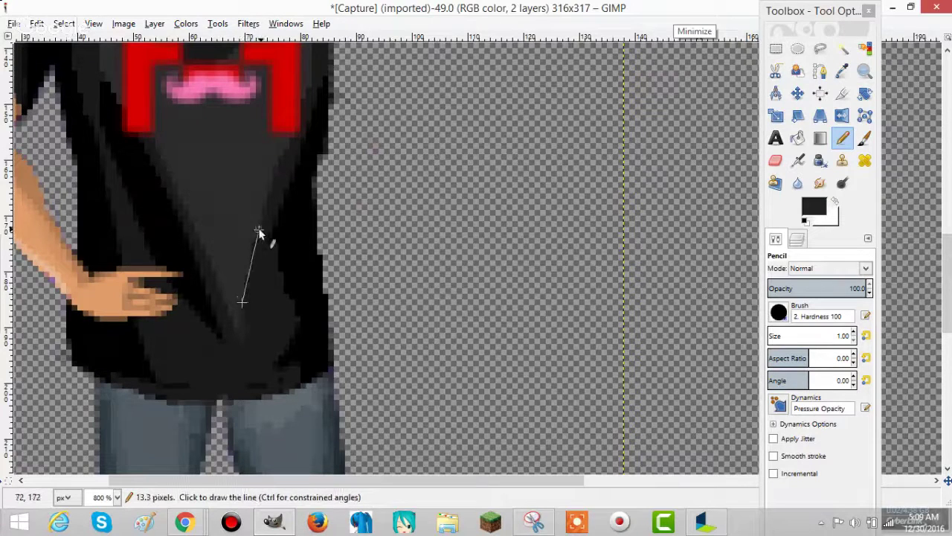
pyautogui.keyDown('shift'); pyautogui.click(258, 230); pyautogui.keyUp('shift')
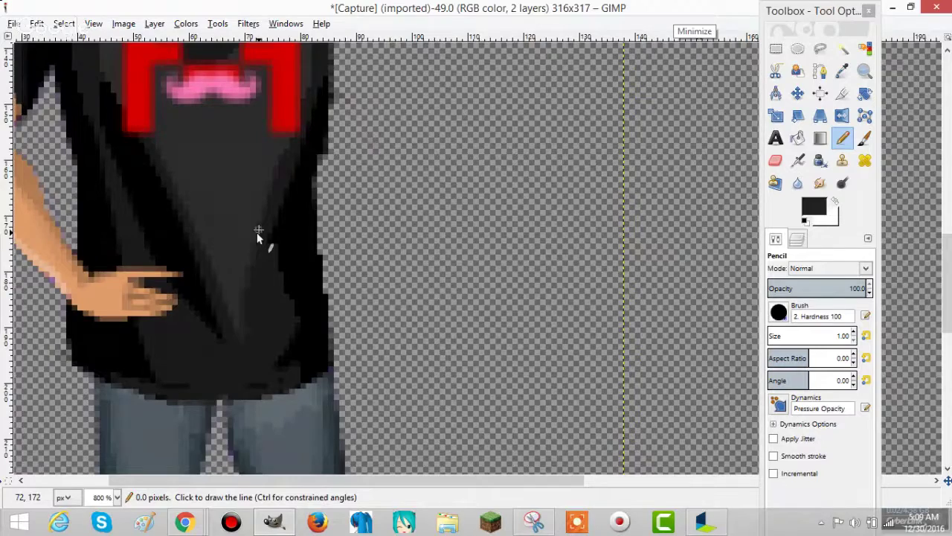
# Examine the repaired shirt and how the two avatars overlap with the blonde avatar's layer shown.
pyautogui.scroll(-3, 257, 232)
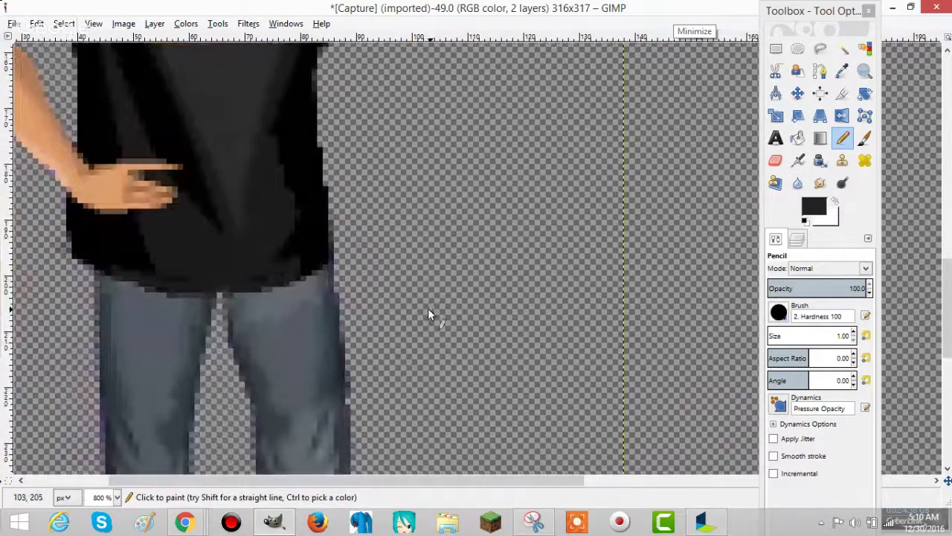
pyautogui.scroll(14, 586, 369)
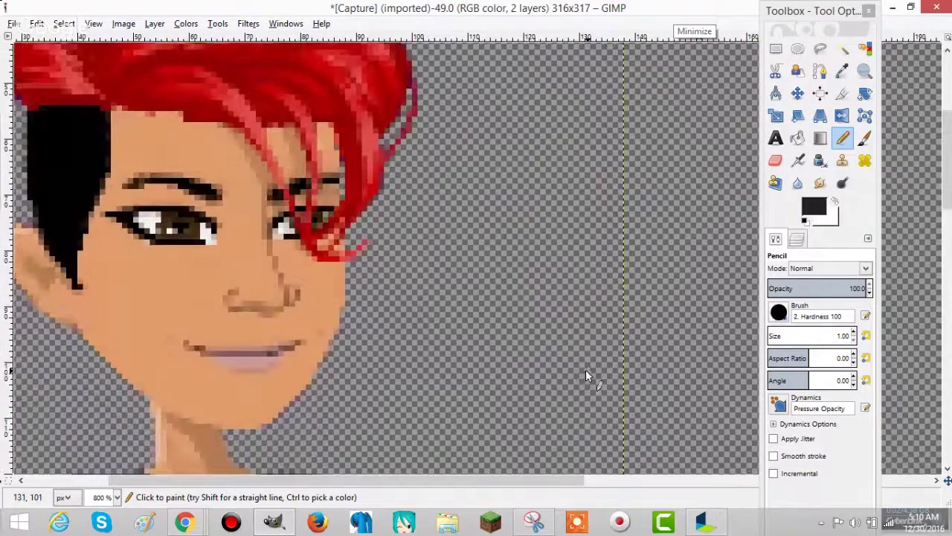
pyautogui.scroll(-11, 586, 369)
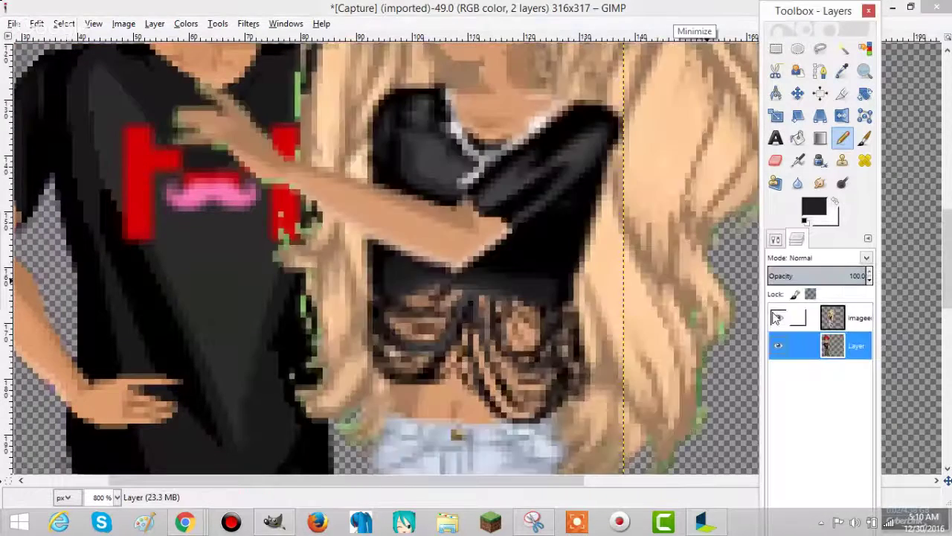
pyautogui.scroll(5, 378, 379)
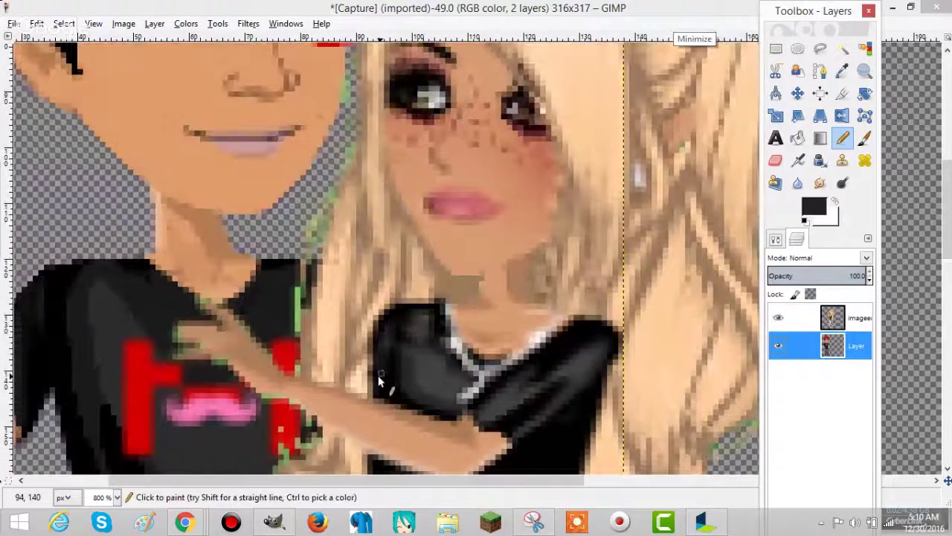
pyautogui.scroll(-3, 378, 381)
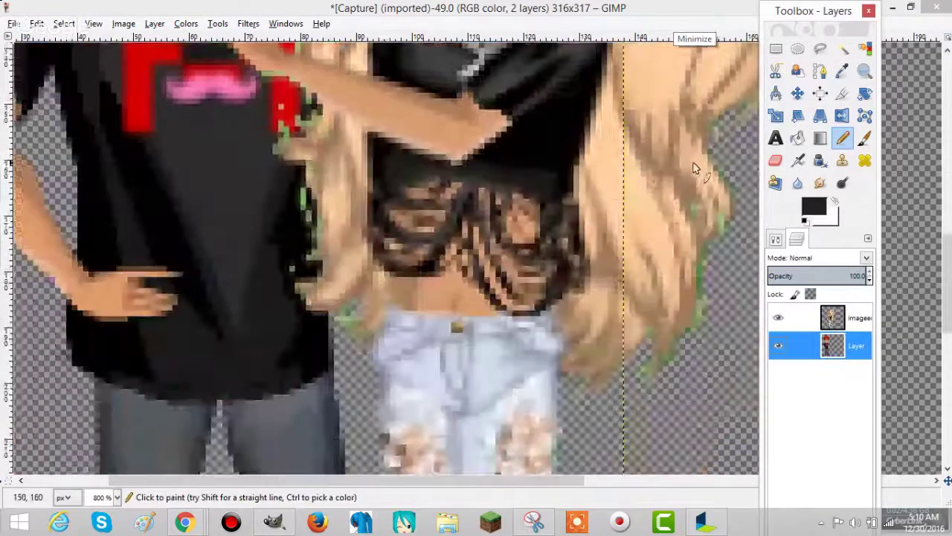
pyautogui.scroll(1, 692, 170)
pyautogui.scroll(2, 420, 421)
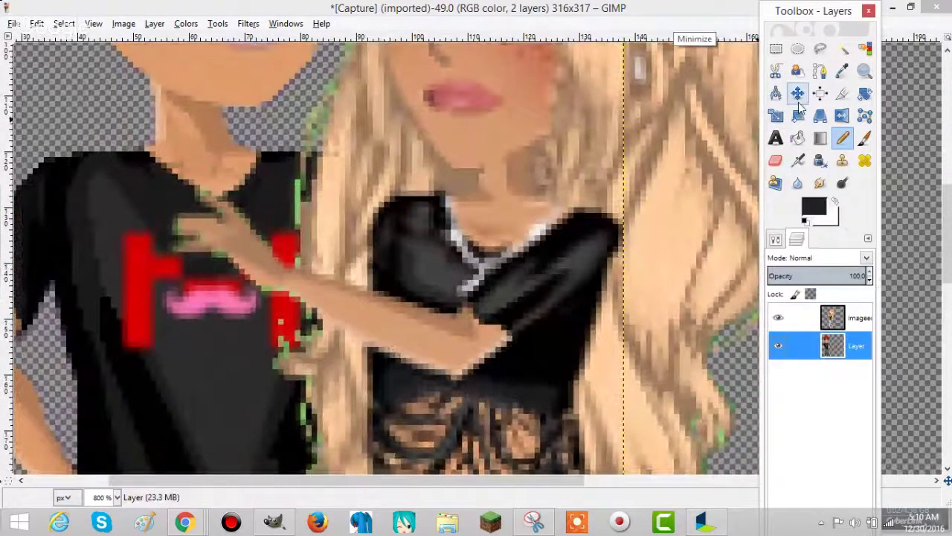
# Outline the blonde hair between the red-haired avatar's shirt and the blonde avatar's shoulder with Free Select.
pyautogui.click(821, 49)
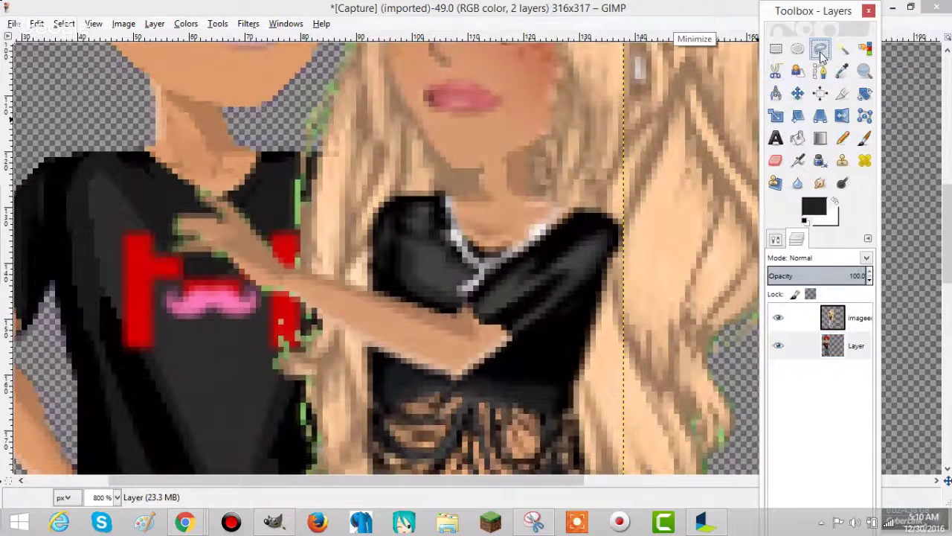
pyautogui.click(369, 289)
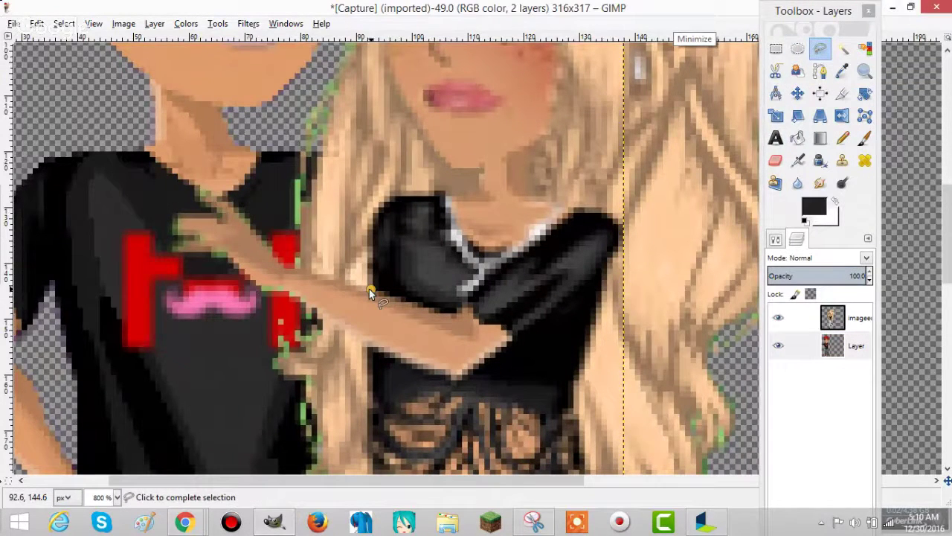
pyautogui.click(290, 264)
pyautogui.click(288, 196)
pyautogui.click(298, 151)
pyautogui.click(358, 151)
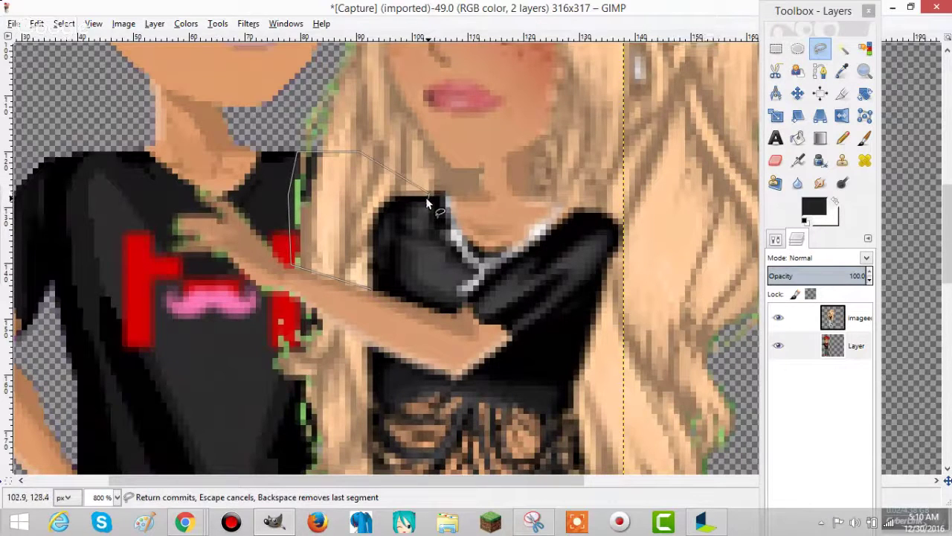
pyautogui.click(428, 195)
pyautogui.click(381, 198)
pyautogui.click(372, 220)
pyautogui.press('Escape')
# Erase the hair inside the selection on the blonde avatar's layer using the Eraser at size 12.
pyautogui.click(775, 160)
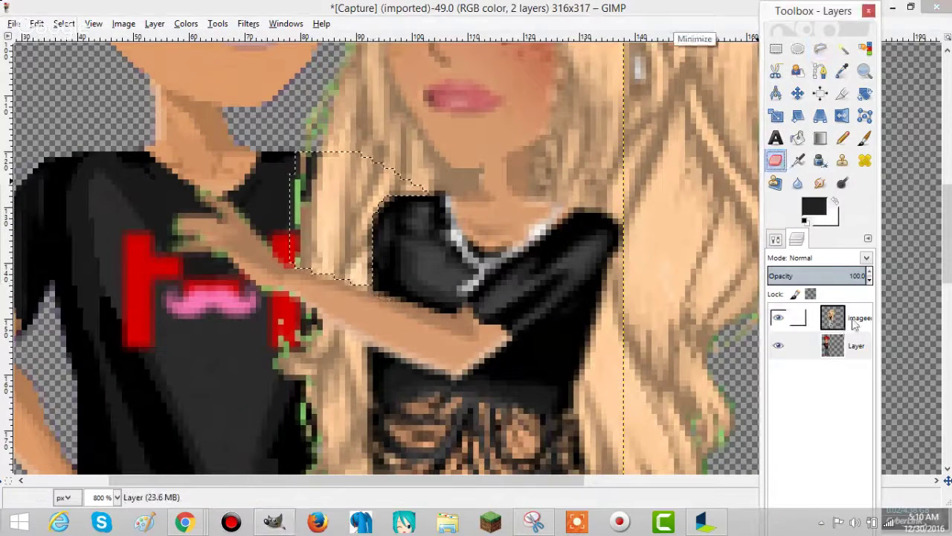
pyautogui.click(852, 320)
pyautogui.click(776, 238)
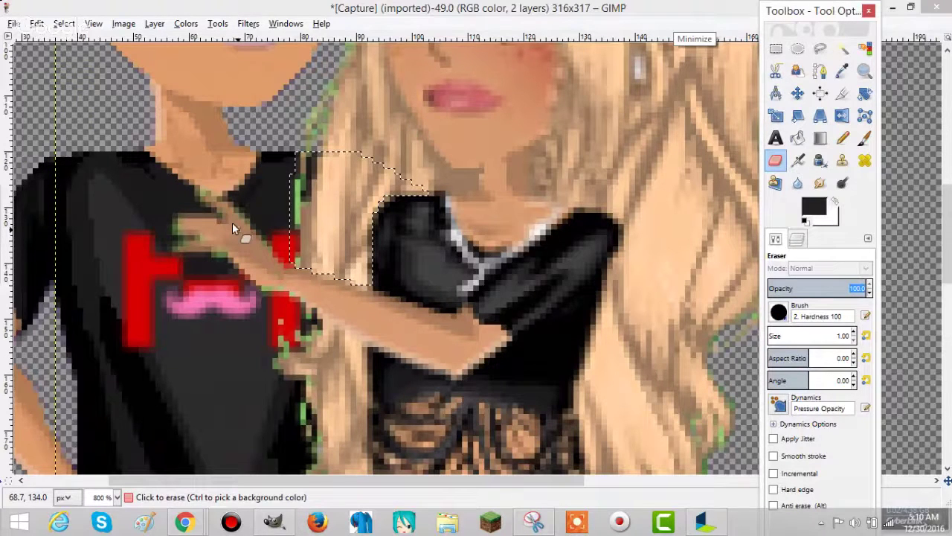
pyautogui.click(853, 333)
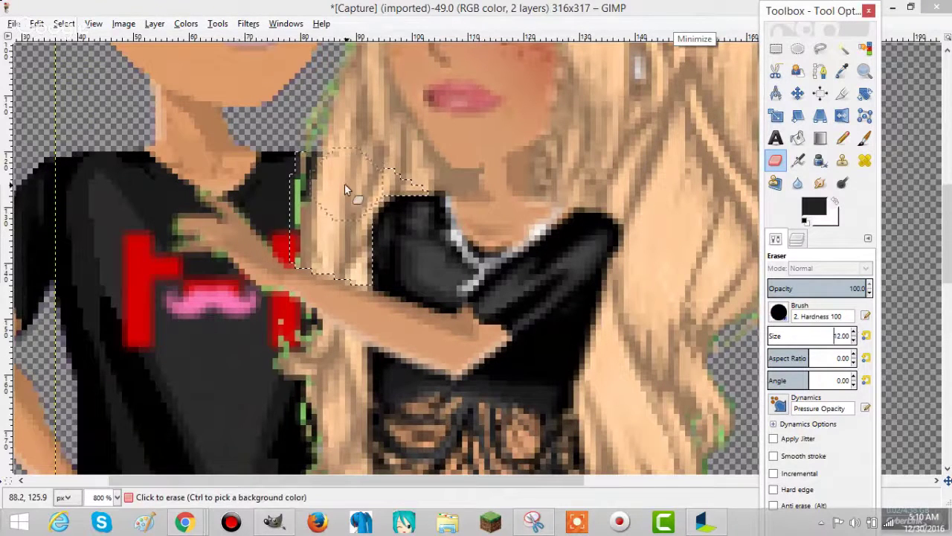
pyautogui.moveTo(345, 184)
pyautogui.mouseDown()
pyautogui.moveTo(303, 207)
pyautogui.moveTo(272, 156)
pyautogui.mouseUp()
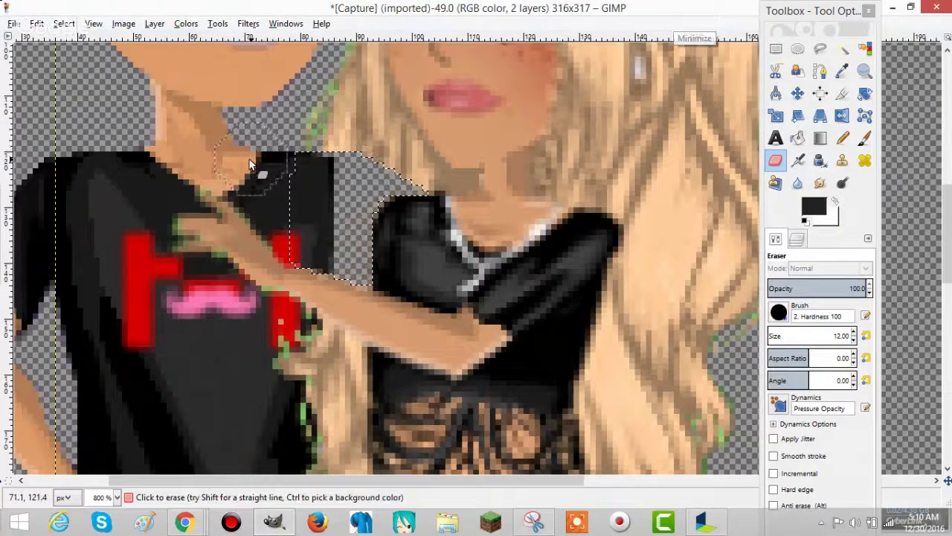
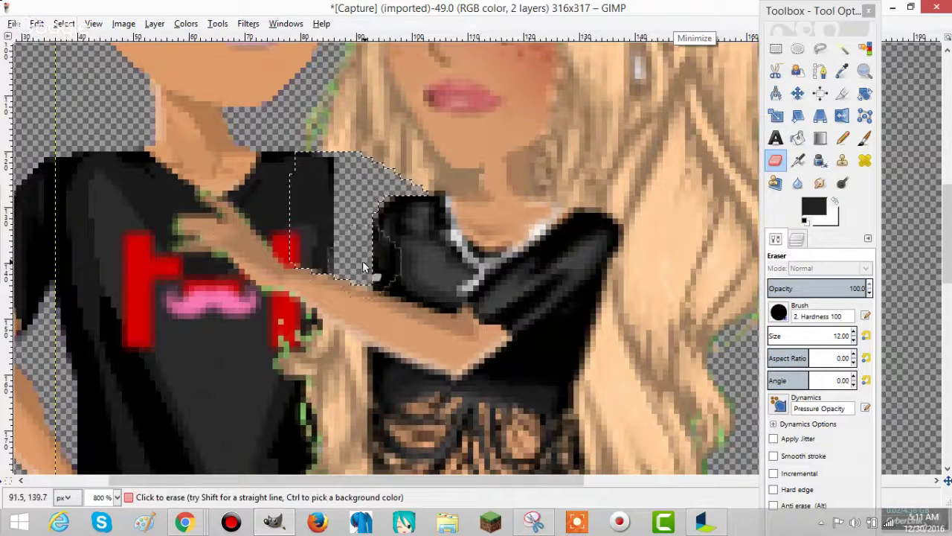
pyautogui.moveTo(340, 267); pyautogui.dragTo(431, 258)
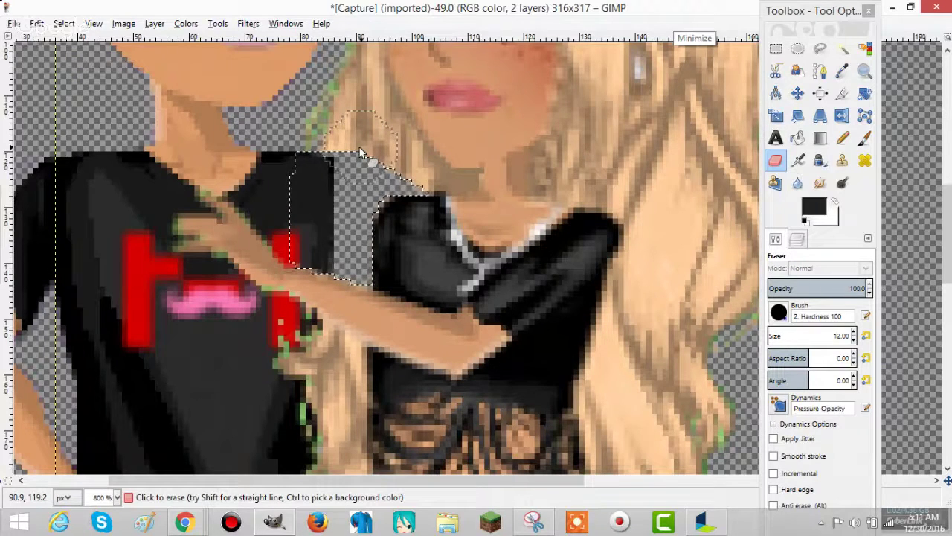
# Paste the cut-out arm and move it down against the red-haired avatar's shoulder.
pyautogui.click(796, 241)
pyautogui.rightClick(460, 241)
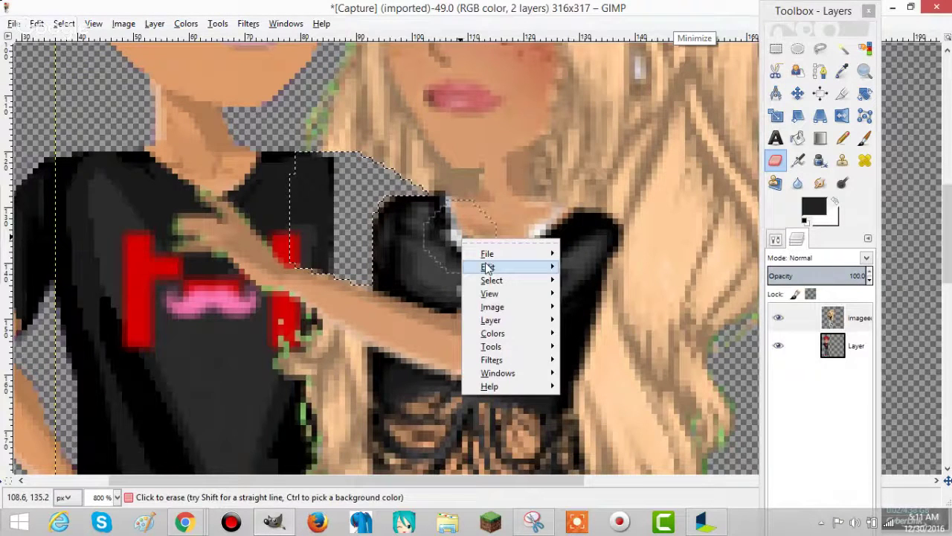
pyautogui.moveTo(487, 268)
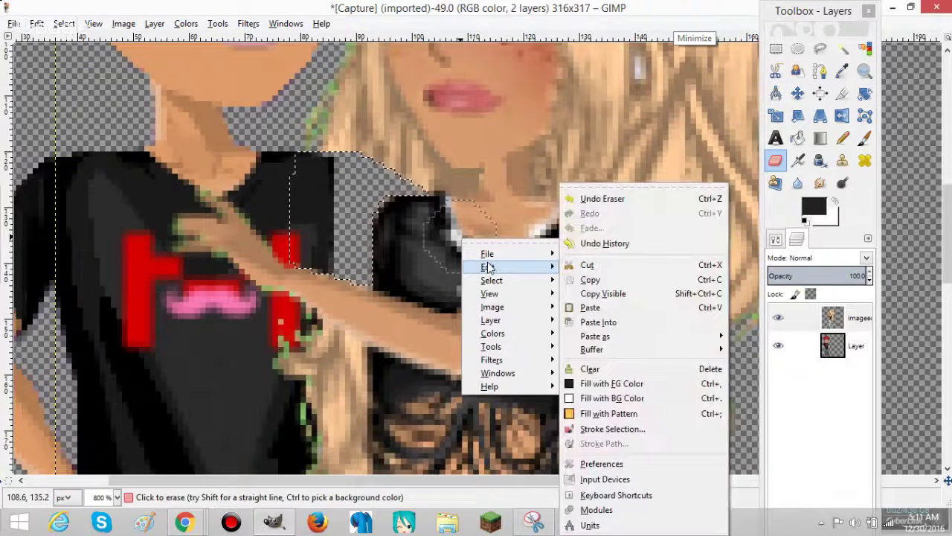
pyautogui.click(590, 307)
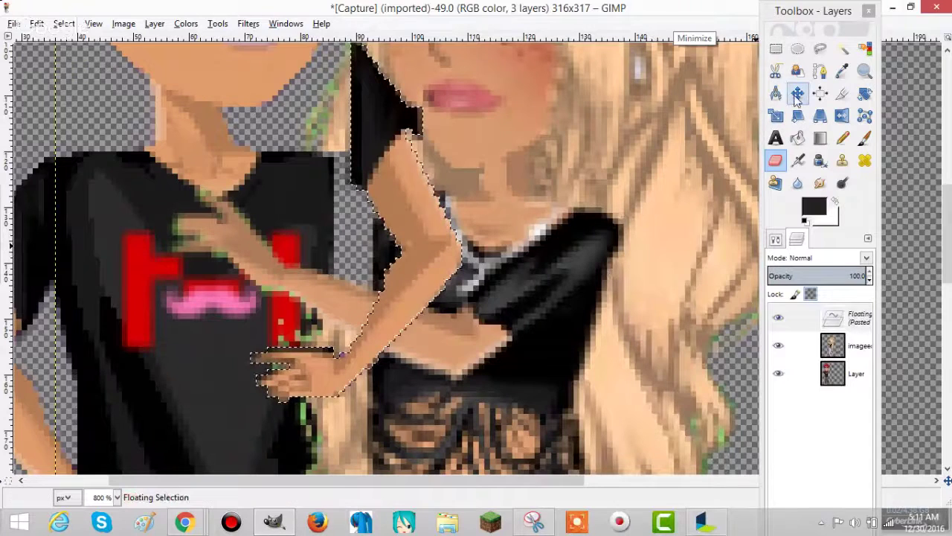
pyautogui.click(798, 95)
pyautogui.moveTo(421, 204); pyautogui.dragTo(407, 330)
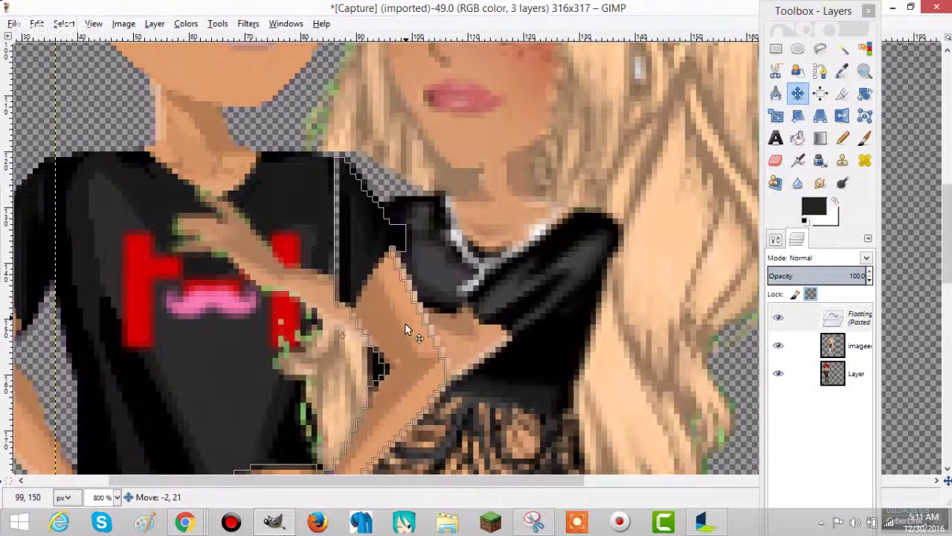
pyautogui.press('Right')
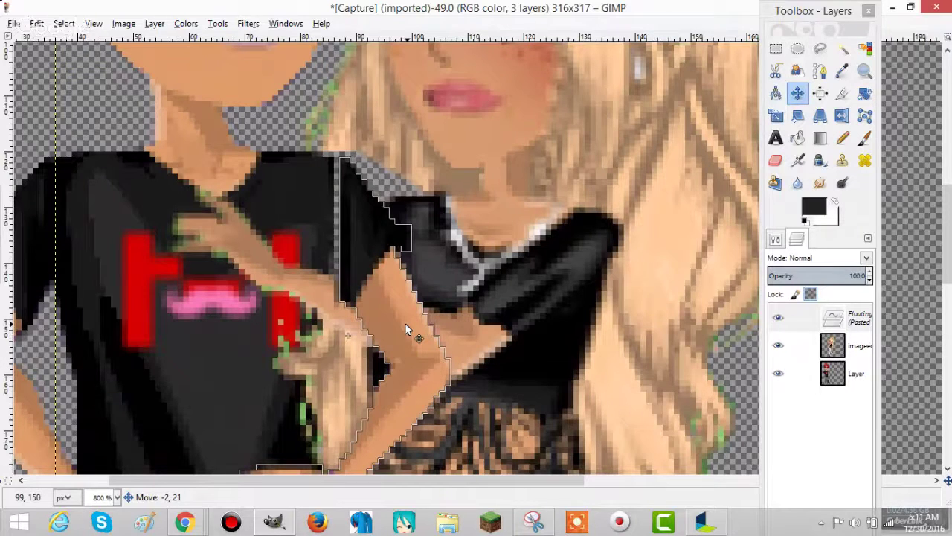
# Undo the arm's move and paste as well as the erasing of the hair.
pyautogui.hotkey('shift', 'e')
pyautogui.hotkey('ctrl', 'z')
pyautogui.hotkey('ctrl', 'z')
pyautogui.hotkey('ctrl', 'z')
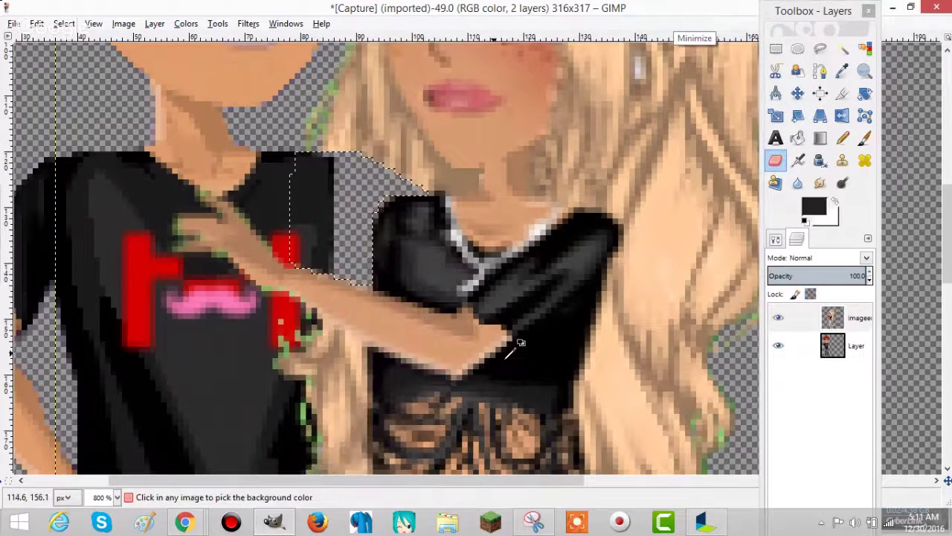
# Paste the cut-out arm again and move it down beside the red-haired avatar's shoulder.
pyautogui.rightClick(357, 236)
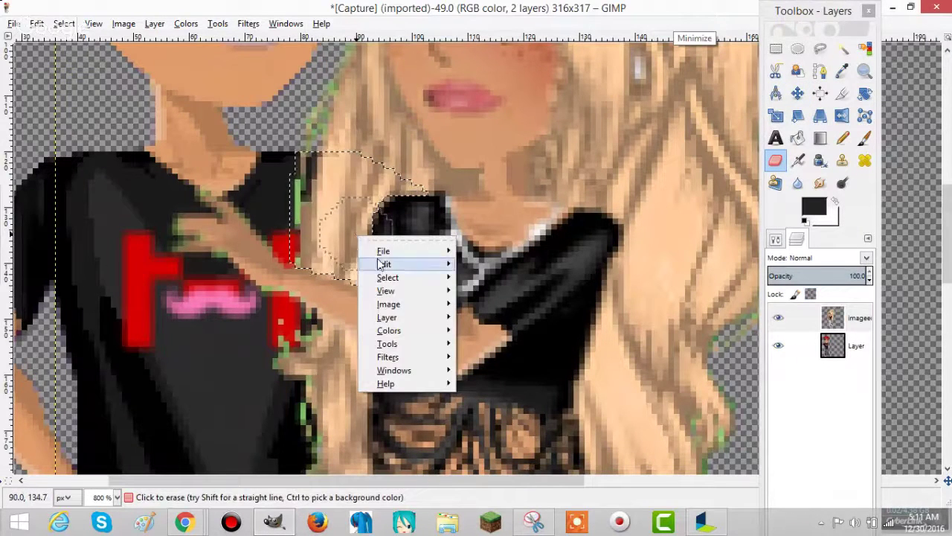
pyautogui.moveTo(378, 262)
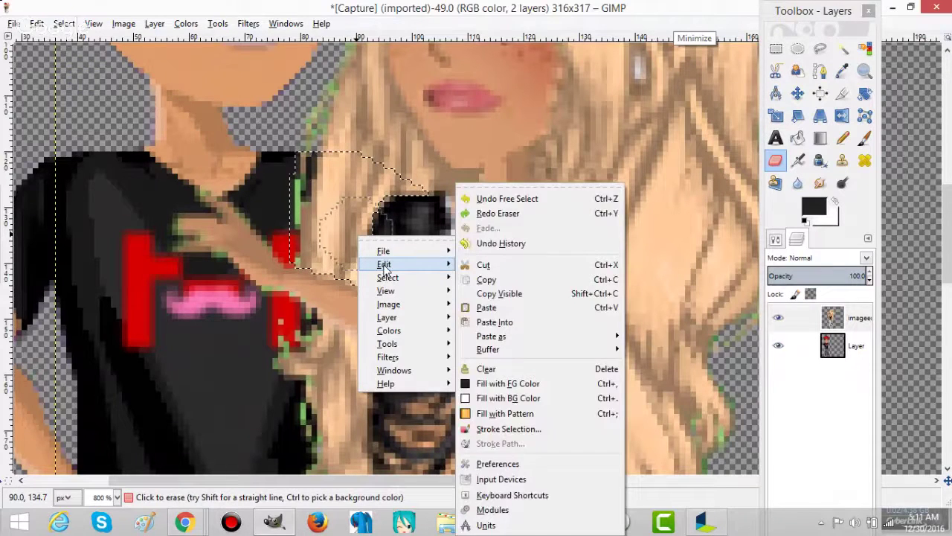
pyautogui.click(487, 306)
pyautogui.click(798, 93)
pyautogui.moveTo(391, 211); pyautogui.dragTo(351, 288)
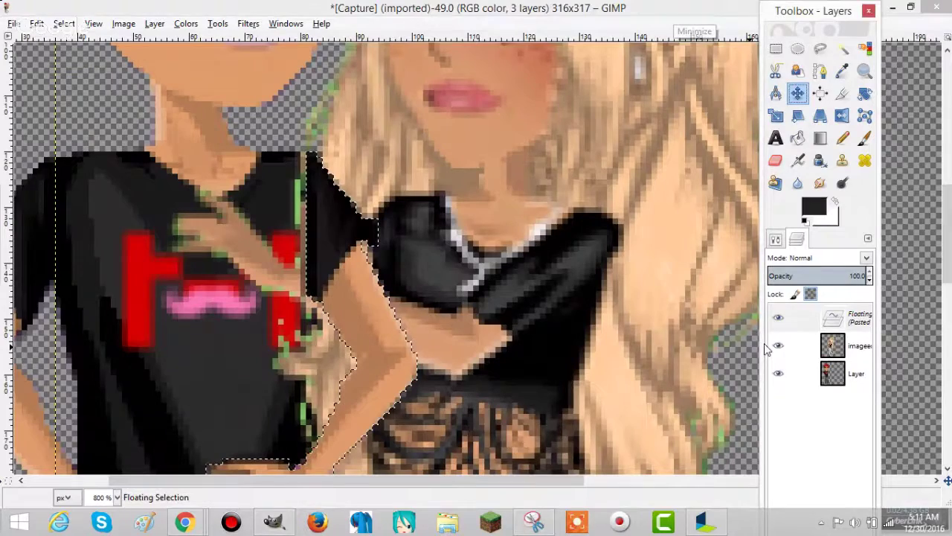
# Turn the pasted arm into a new layer and align its sleeve with the shirt's shoulder while the blonde avatar is hidden.
pyautogui.click(778, 347)
pyautogui.rightClick(839, 321)
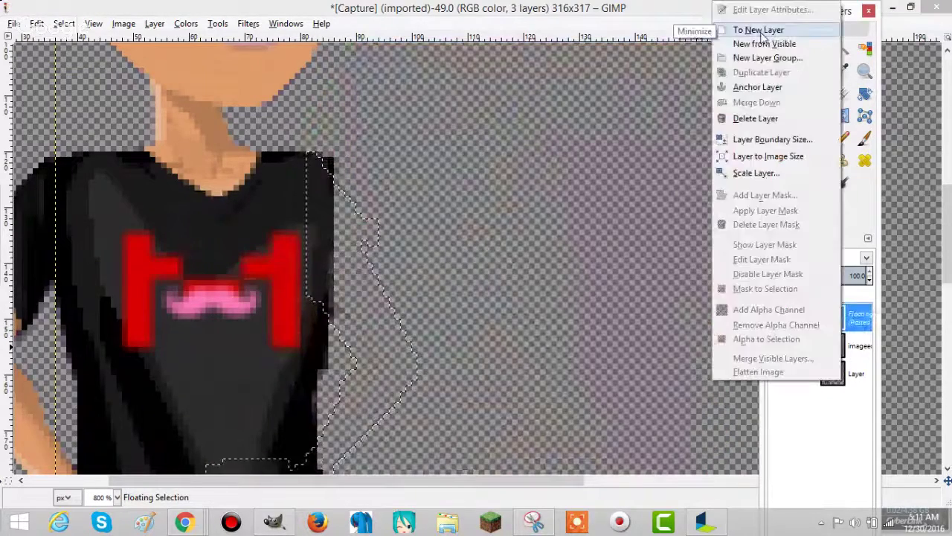
pyautogui.click(741, 29)
pyautogui.moveTo(345, 243); pyautogui.dragTo(372, 253)
pyautogui.click(778, 345)
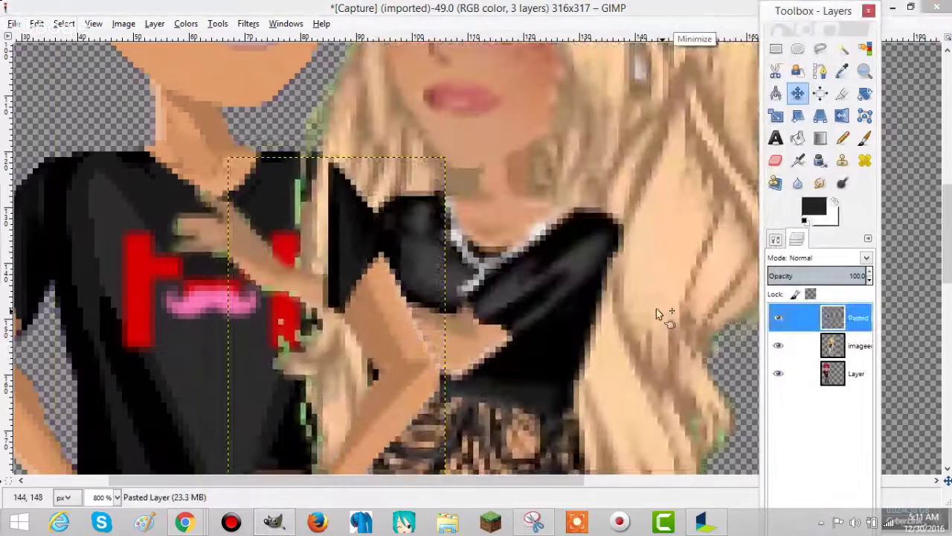
# Try the arm layer beneath the blonde avatar's layer, check its fit, and return it to the top of the stack.
pyautogui.click(777, 162)
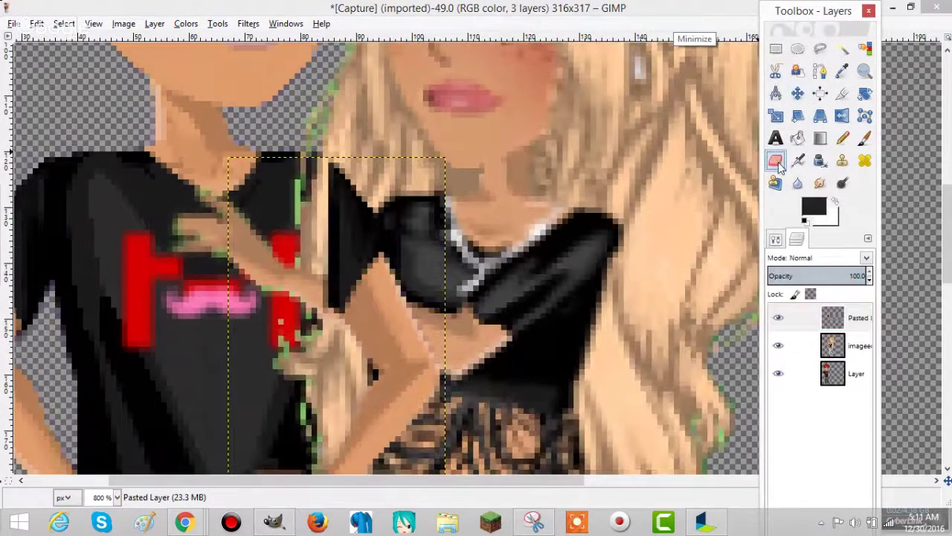
pyautogui.press('f')
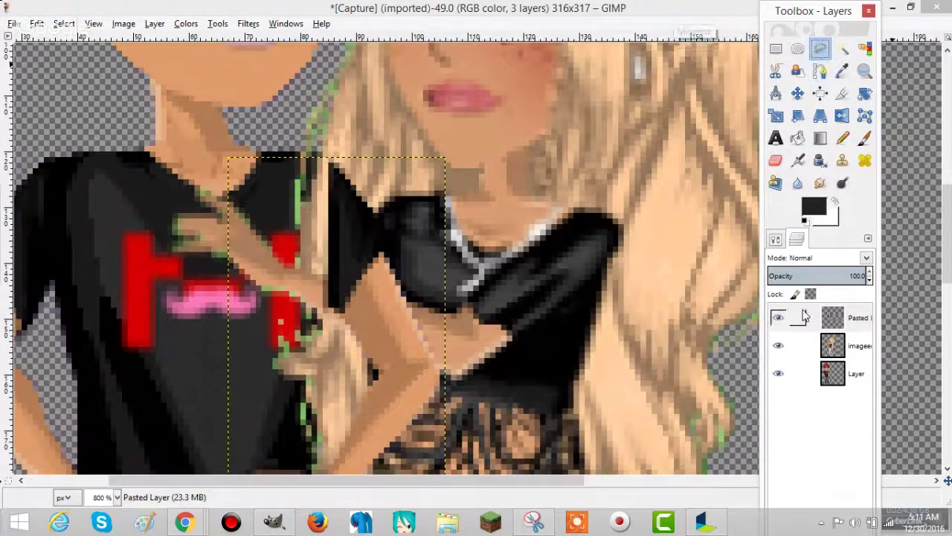
pyautogui.moveTo(848, 321); pyautogui.dragTo(859, 363)
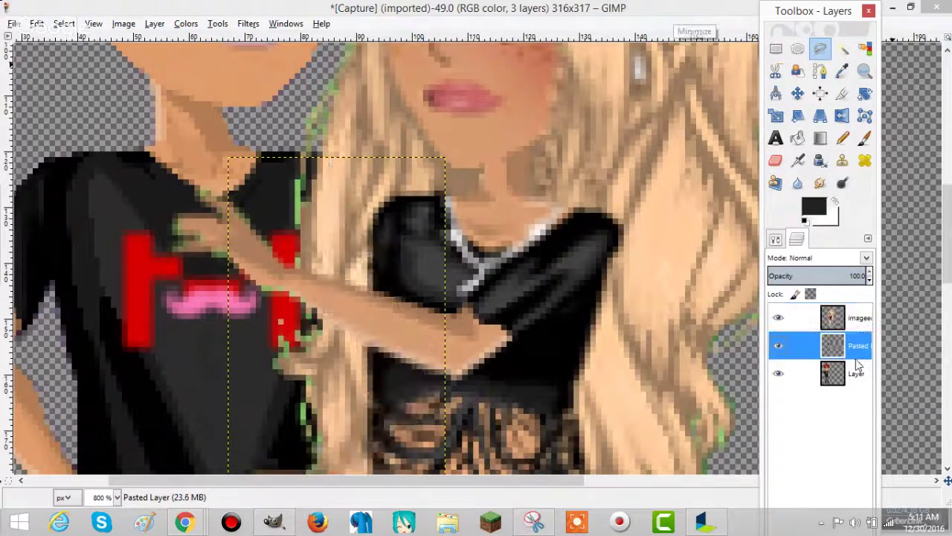
pyautogui.click(778, 317)
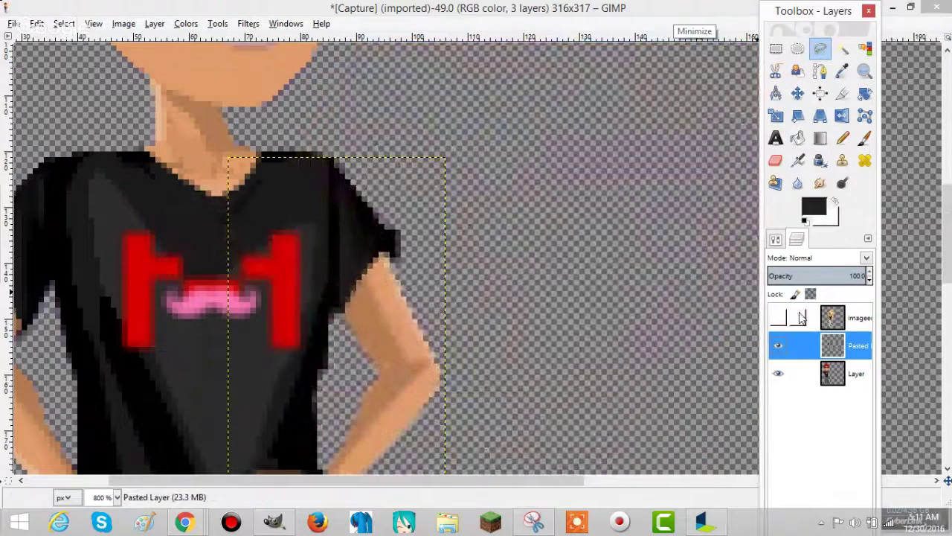
pyautogui.moveTo(837, 345); pyautogui.dragTo(852, 318)
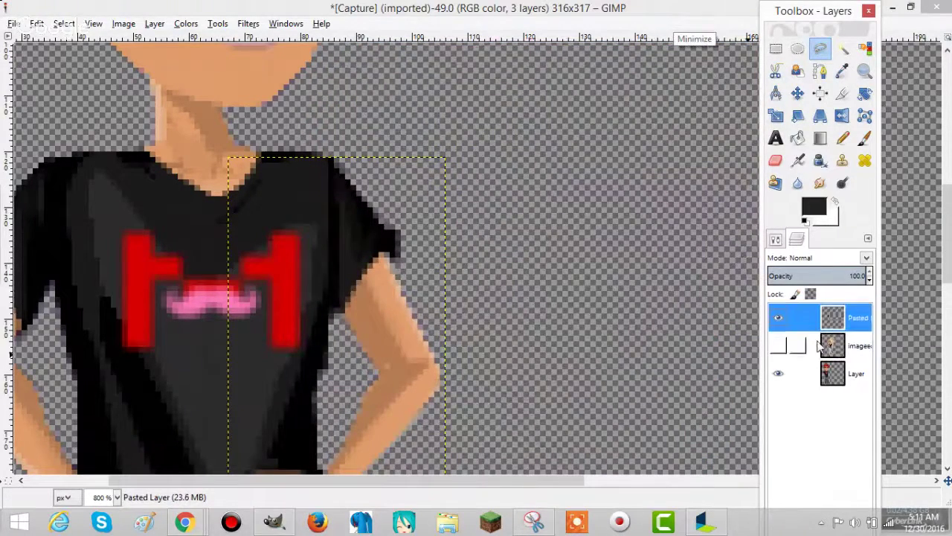
pyautogui.click(777, 346)
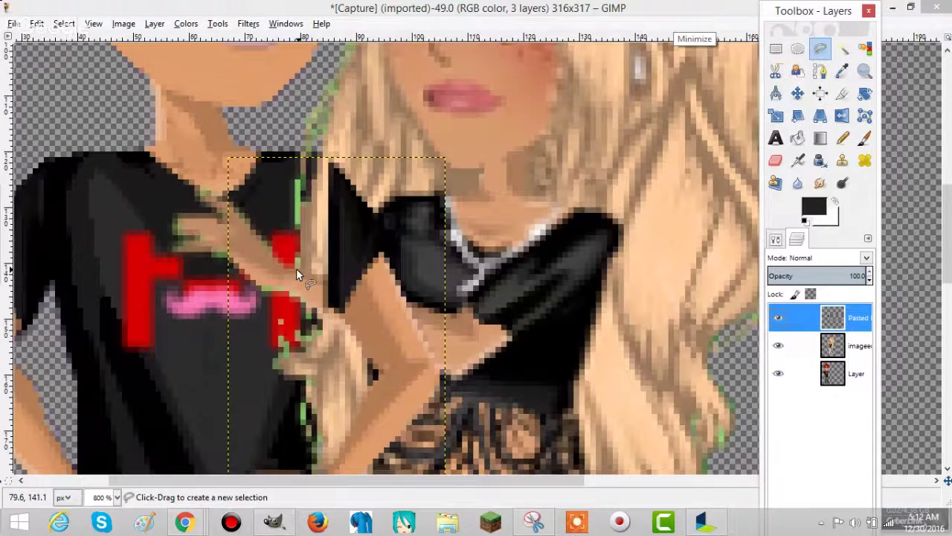
# Outline the hair covering the red-haired avatar's shoulder and sleeve with Free Select, hiding the arm layer to trace the blonde avatar's forearm edge.
pyautogui.click(296, 267)
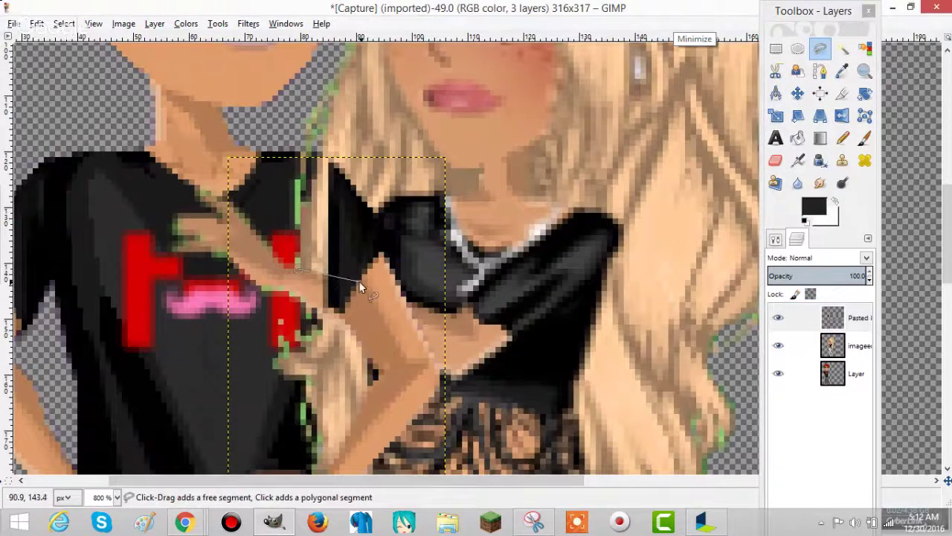
pyautogui.click(778, 346)
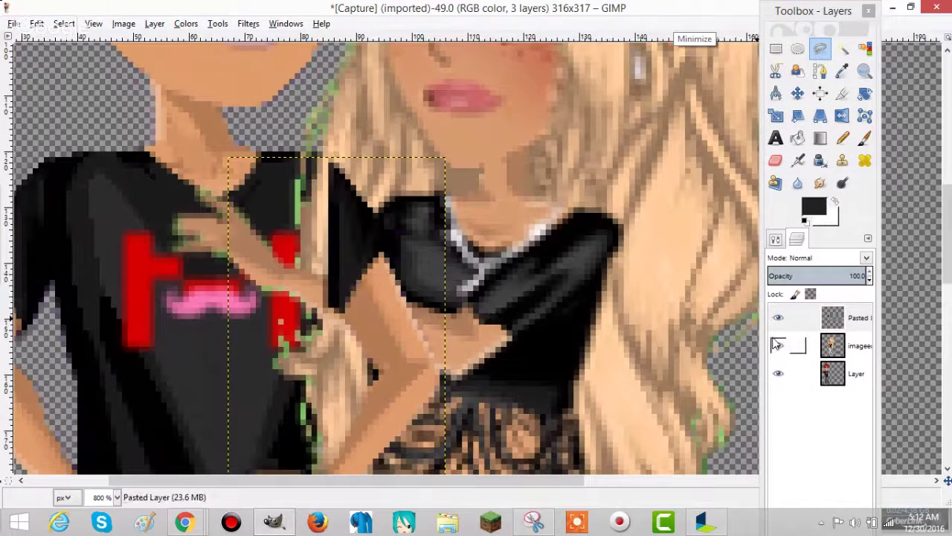
pyautogui.click(778, 317)
pyautogui.click(778, 346)
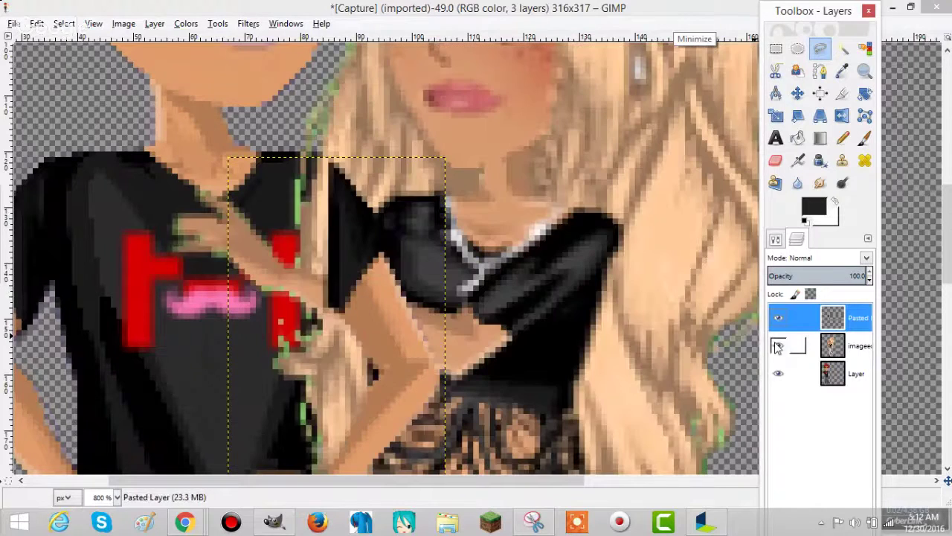
pyautogui.click(369, 291)
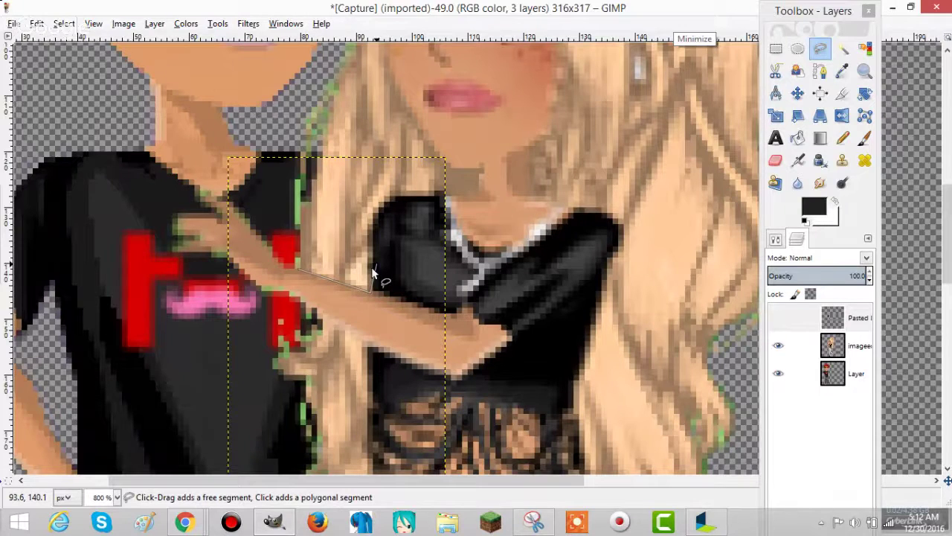
pyautogui.click(372, 273)
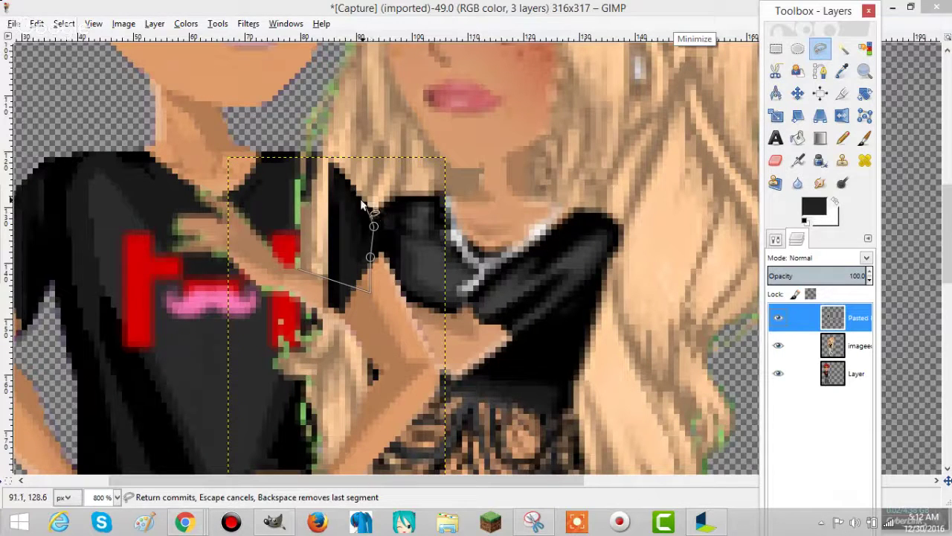
pyautogui.click(362, 199)
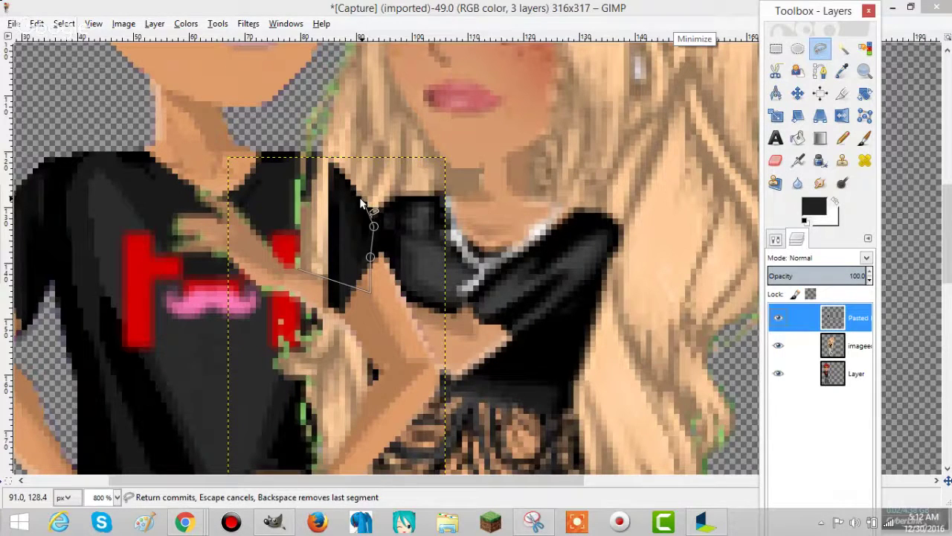
pyautogui.click(333, 161)
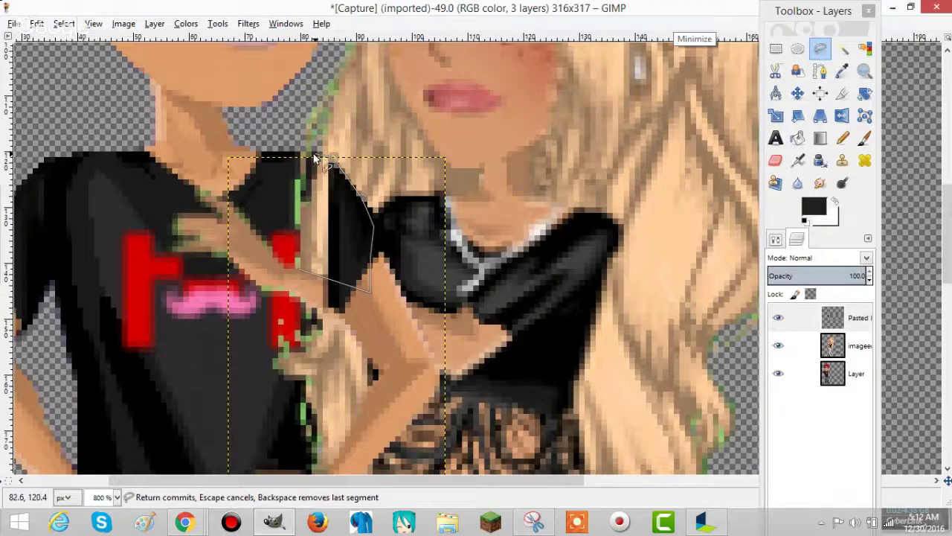
pyautogui.click(284, 155)
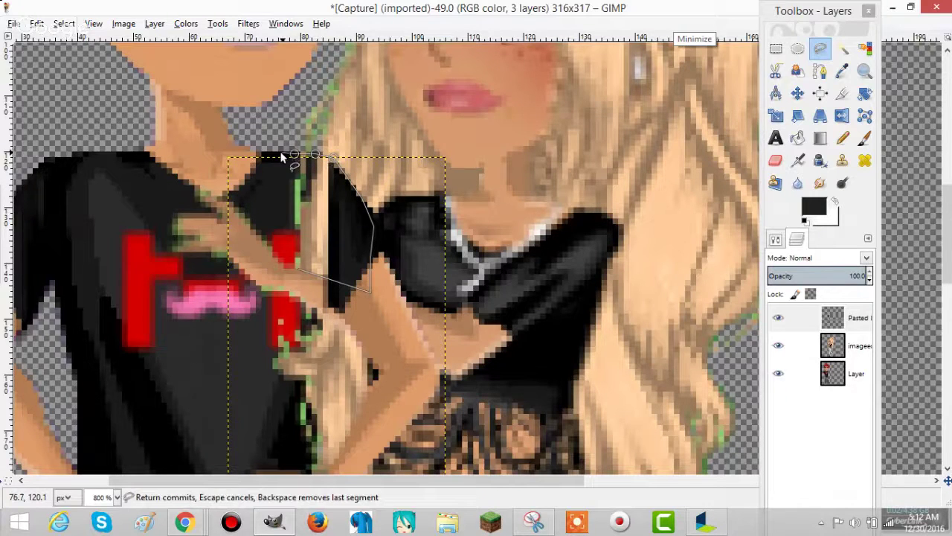
pyautogui.click(279, 224)
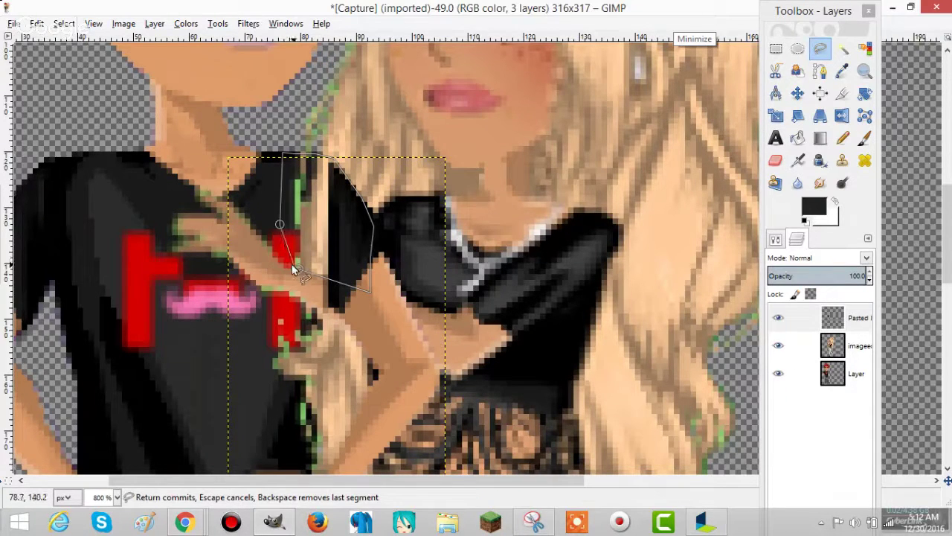
pyautogui.click(295, 271)
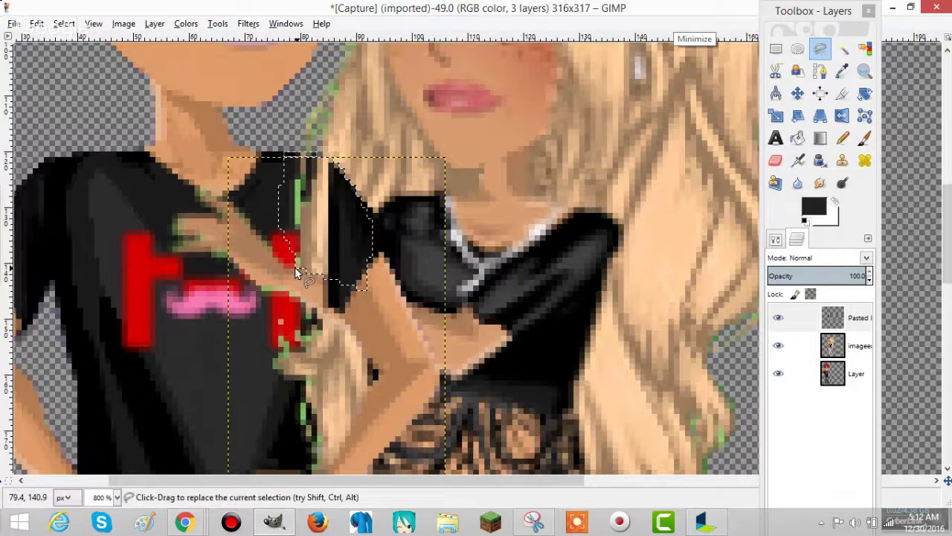
# Erase the outlined hair from the blonde avatar's layer, then make the pasted arm layer active and clear the selection.
pyautogui.click(849, 350)
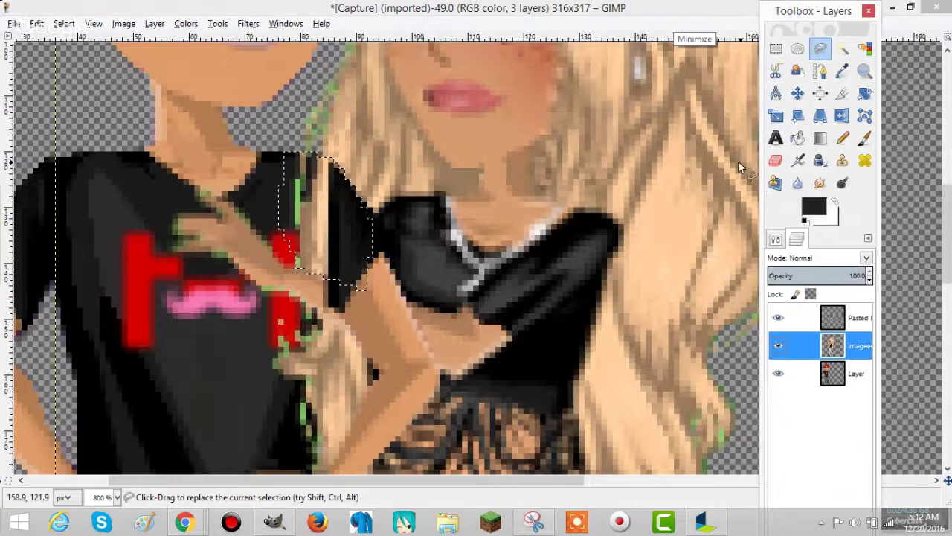
pyautogui.click(774, 160)
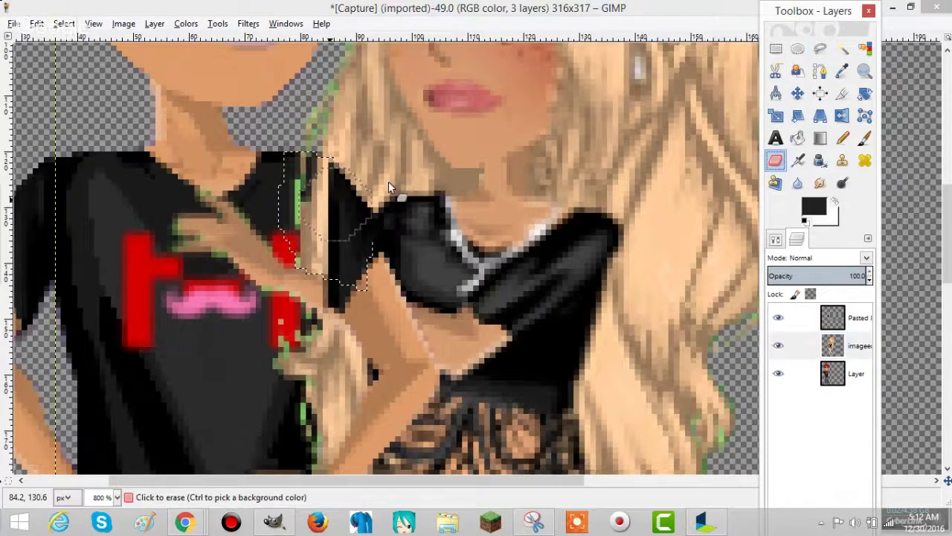
pyautogui.moveTo(389, 182); pyautogui.dragTo(323, 182)
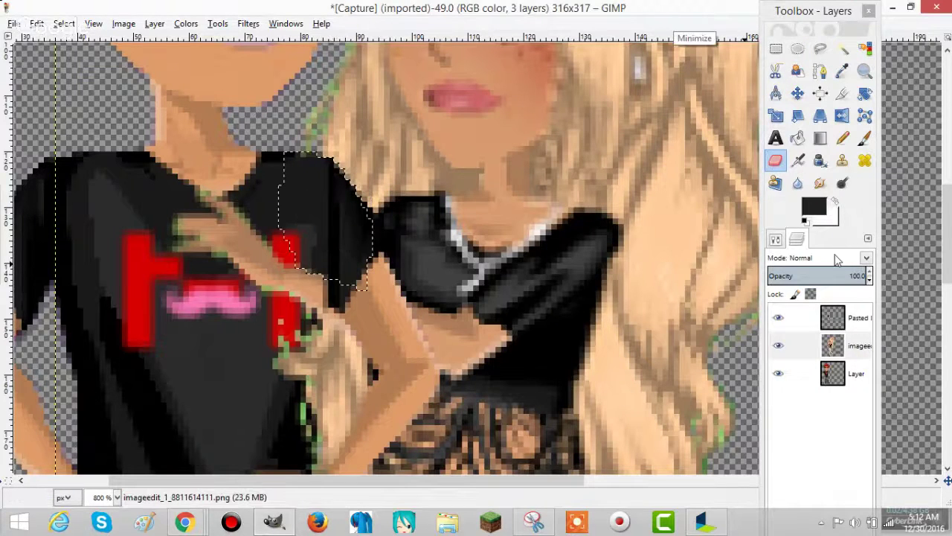
pyautogui.keyDown('alt'); pyautogui.click(842, 320); pyautogui.keyUp('alt')
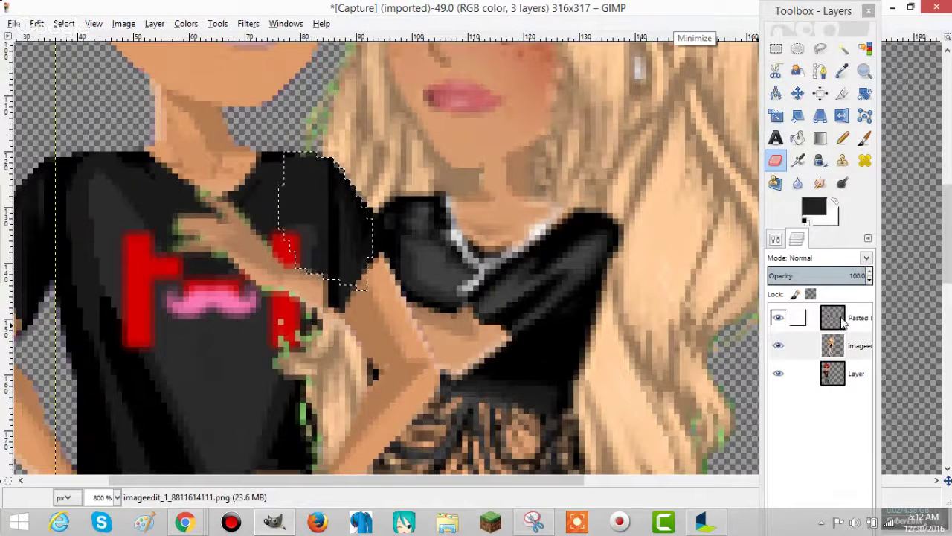
pyautogui.click(843, 320)
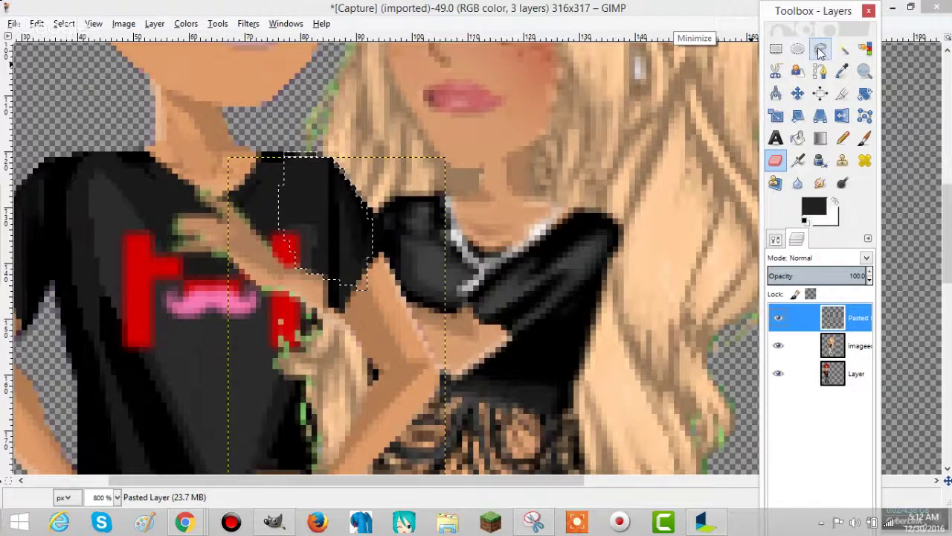
pyautogui.click(821, 50)
pyautogui.click(798, 49)
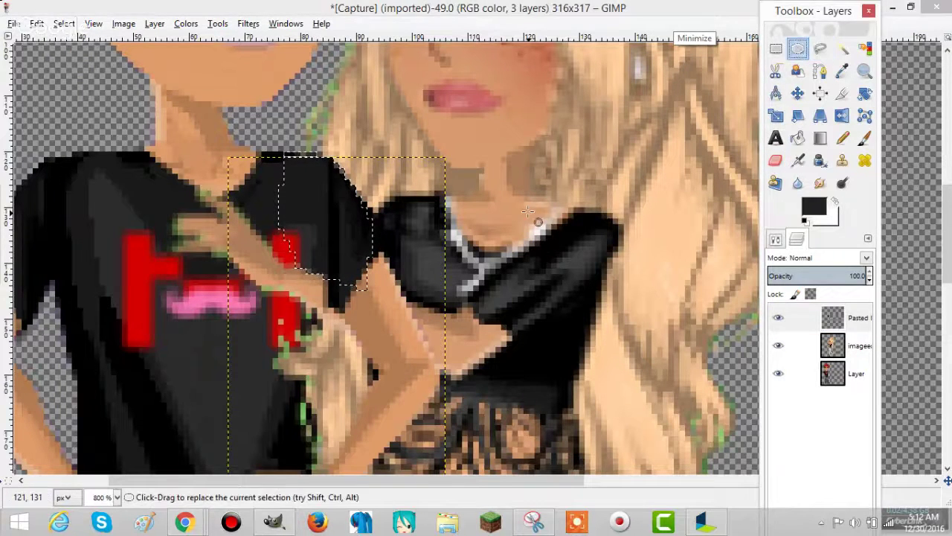
pyautogui.click(527, 212)
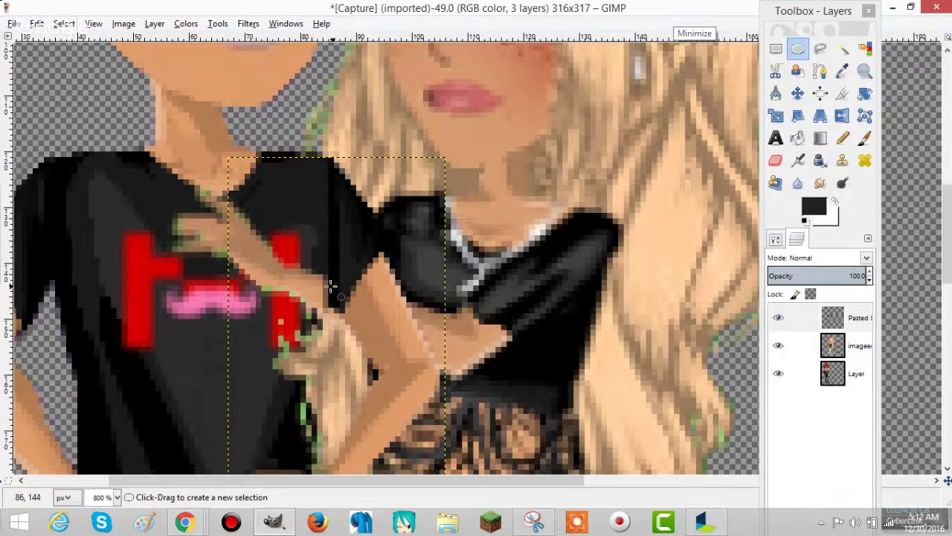
# Outline the pasted arm below its sleeve with Free Select, following the blonde avatar's forearm and sleeve edge and toggling the arm layer for reference.
pyautogui.click(820, 48)
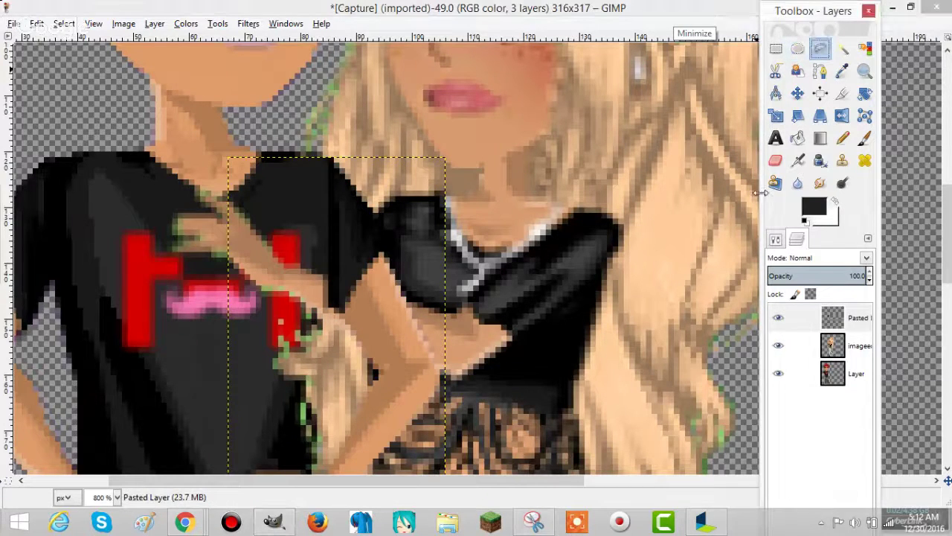
pyautogui.click(778, 317)
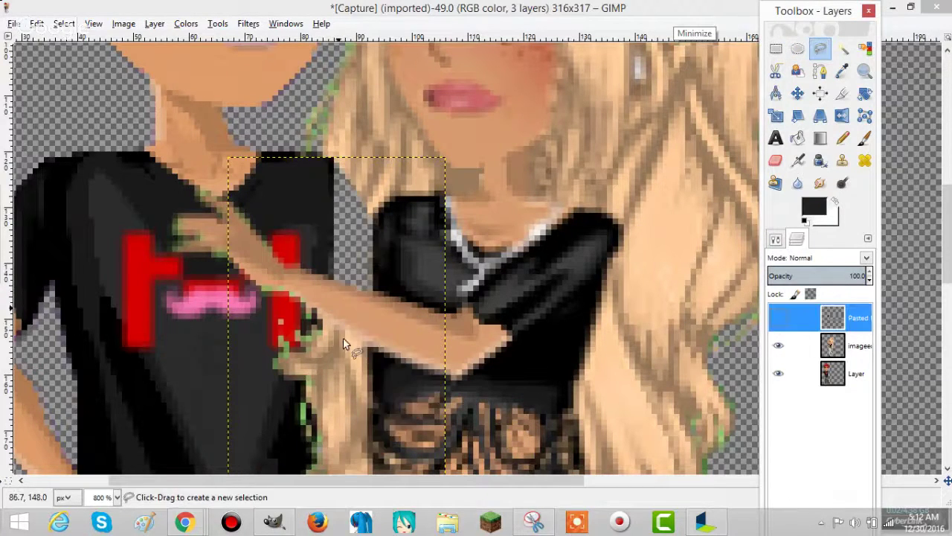
pyautogui.click(298, 267)
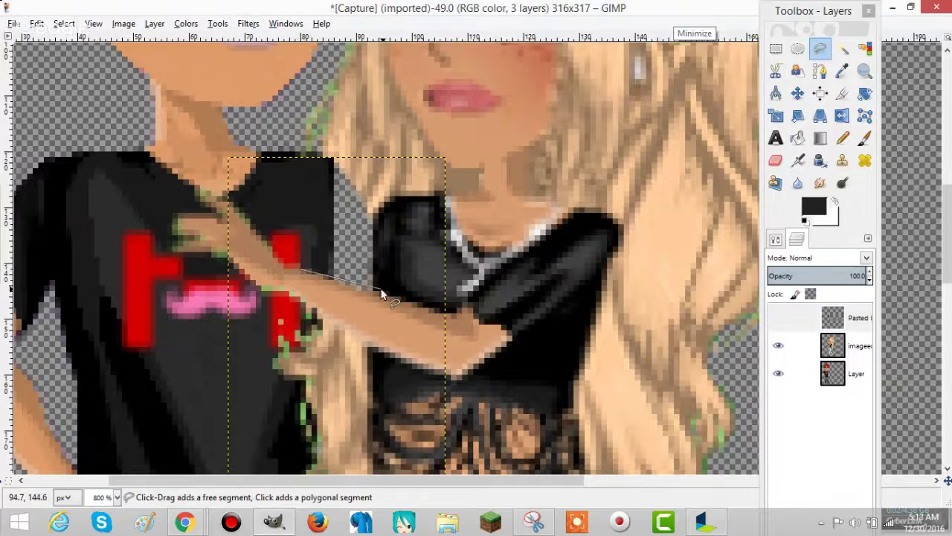
pyautogui.click(778, 320)
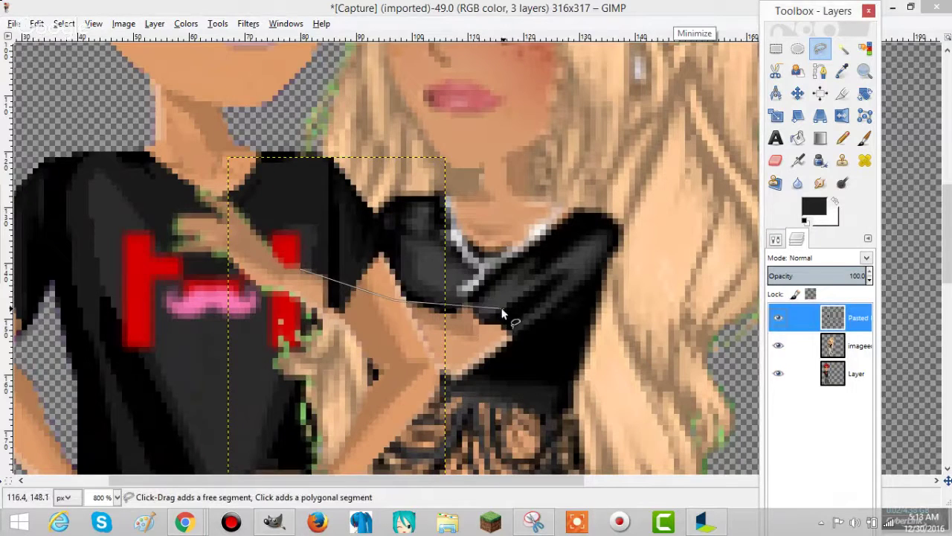
pyautogui.click(778, 320)
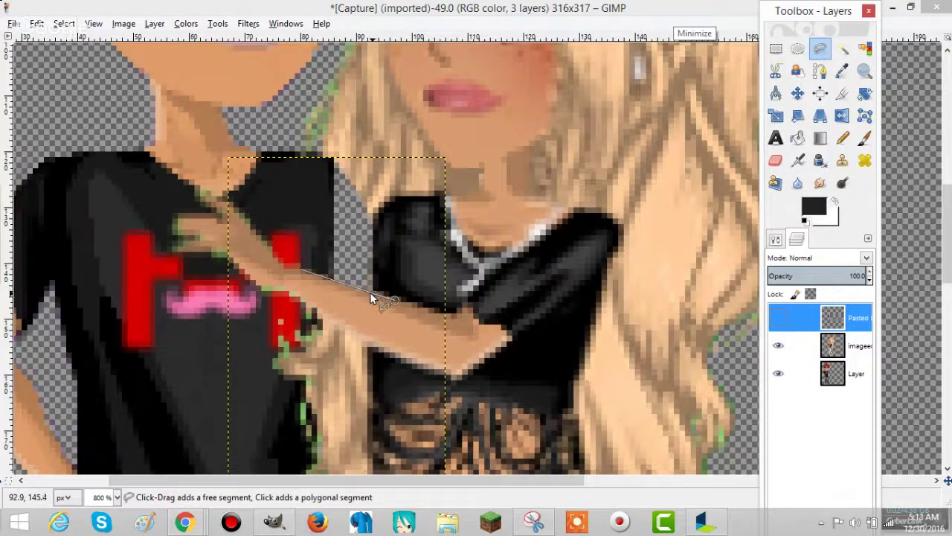
pyautogui.click(371, 295)
pyautogui.click(376, 218)
pyautogui.click(388, 190)
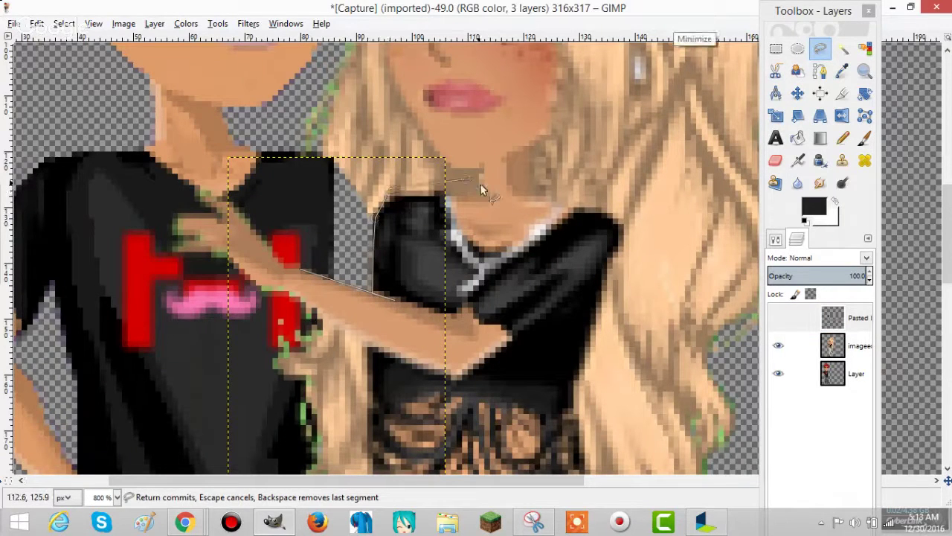
pyautogui.click(544, 235)
pyautogui.click(541, 413)
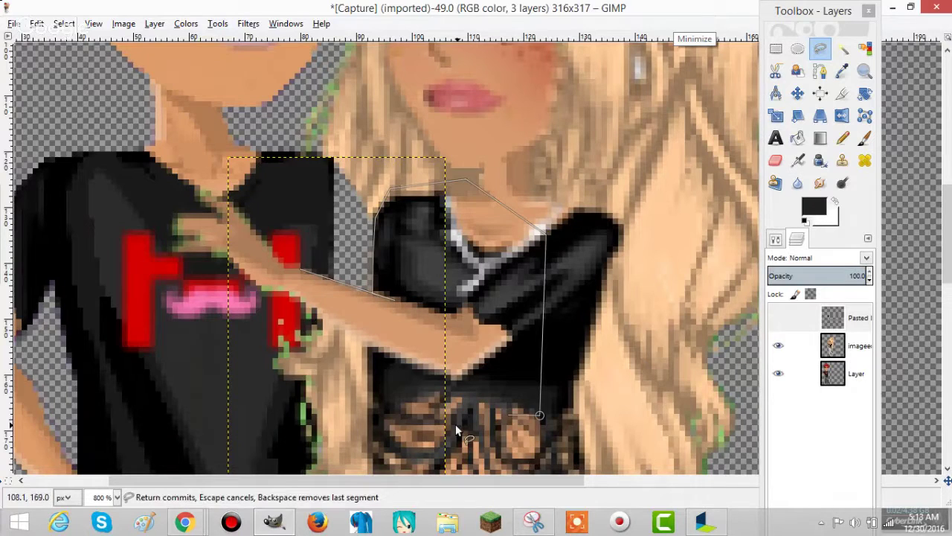
pyautogui.click(778, 320)
pyautogui.scroll(-3, 308, 442)
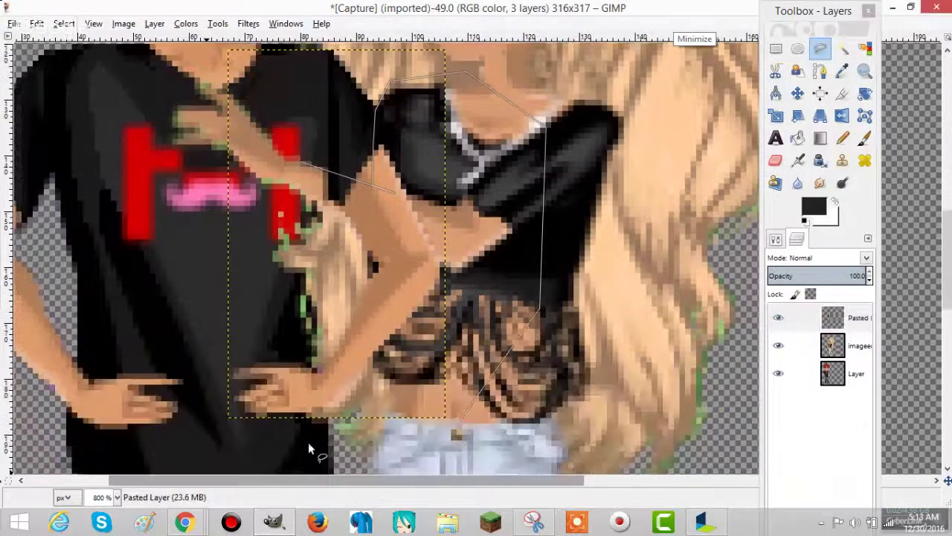
pyautogui.click(248, 441)
pyautogui.click(180, 385)
pyautogui.click(233, 269)
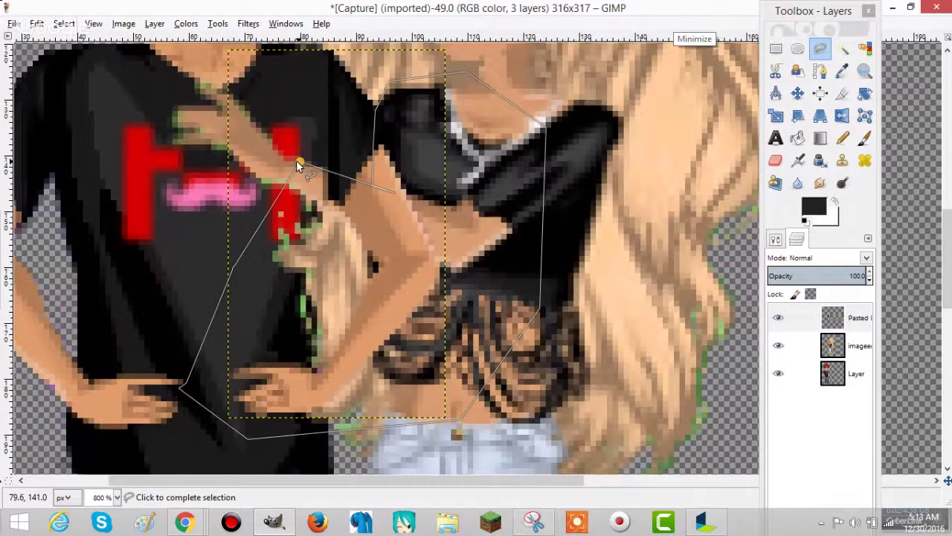
pyautogui.click(296, 160)
# Erase the selected elbow, forearm and hand from the pasted arm layer, keeping its sleeve.
pyautogui.press('Delete')
pyautogui.hotkey('shift', 'e')
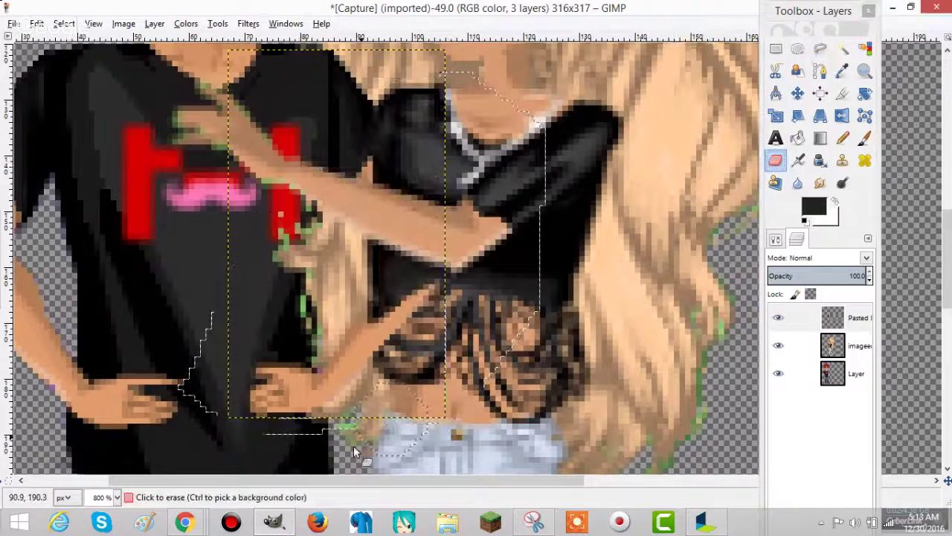
pyautogui.press('Delete')
pyautogui.moveTo(524, 110); pyautogui.dragTo(504, 100)
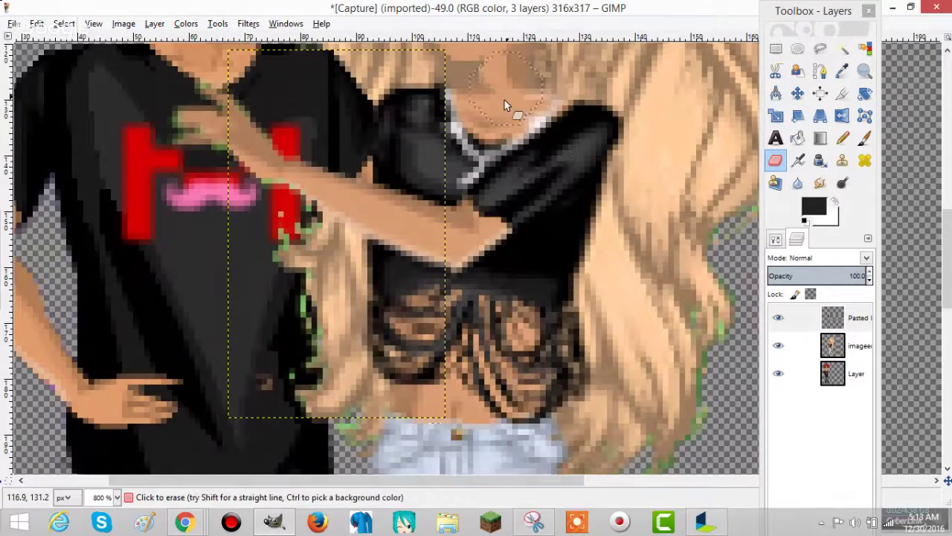
pyautogui.scroll(-4, 588, 357)
pyautogui.scroll(6, 589, 356)
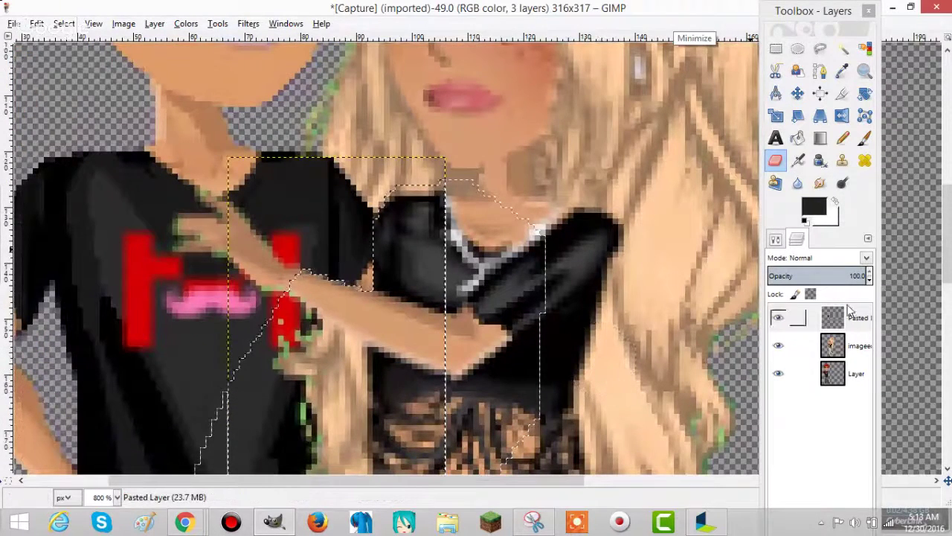
pyautogui.moveTo(845, 318)
pyautogui.mouseDown()
pyautogui.moveTo(860, 383)
pyautogui.moveTo(849, 372)
pyautogui.moveTo(854, 315)
pyautogui.mouseUp()
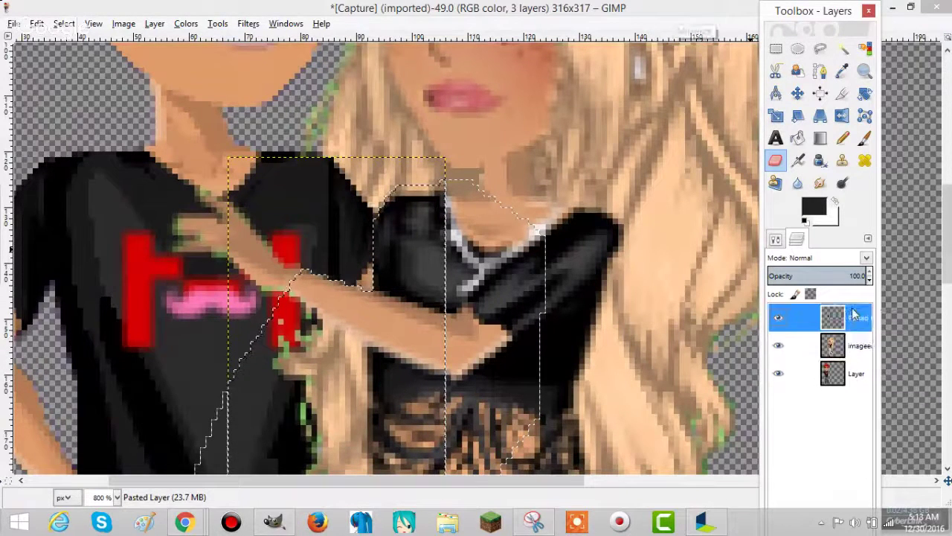
# Paste another copy of the cut-out arm as a new layer and move it over the blonde avatar's torso.
pyautogui.rightClick(354, 287)
pyautogui.moveTo(378, 313)
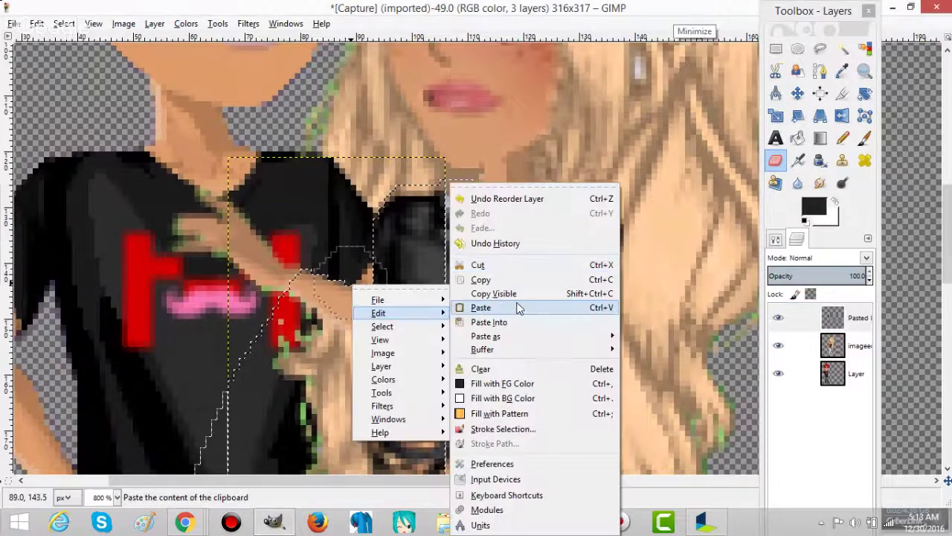
pyautogui.click(517, 305)
pyautogui.rightClick(851, 325)
pyautogui.click(749, 32)
pyautogui.click(797, 48)
pyautogui.click(802, 92)
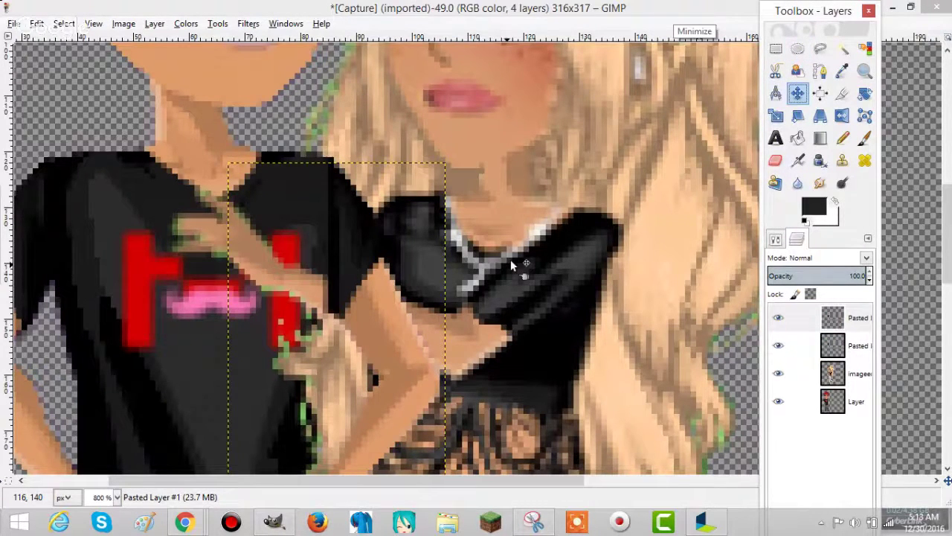
pyautogui.moveTo(511, 261); pyautogui.dragTo(614, 278)
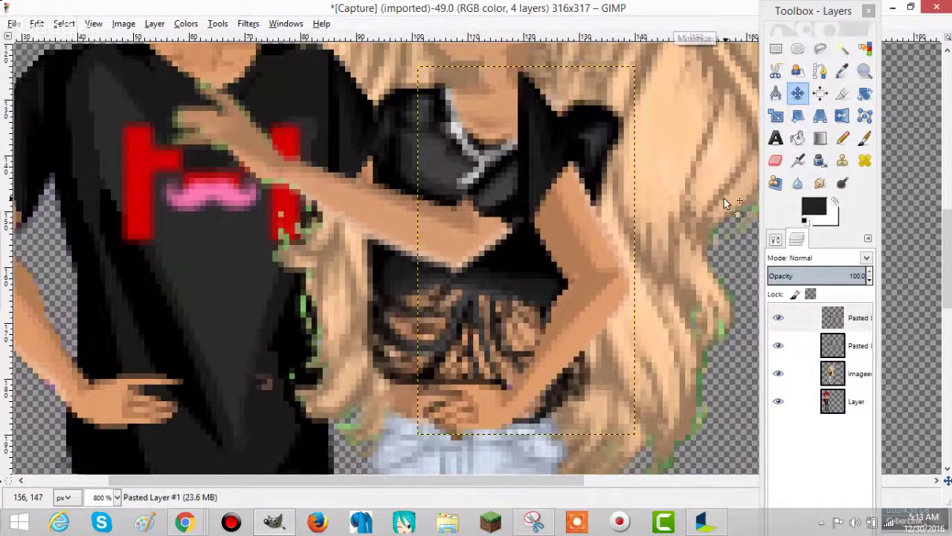
# Outline the sleeve and upper arm of the second pasted arm, down to the elbow, with Free Select.
pyautogui.click(821, 50)
pyautogui.click(565, 279)
pyautogui.click(632, 268)
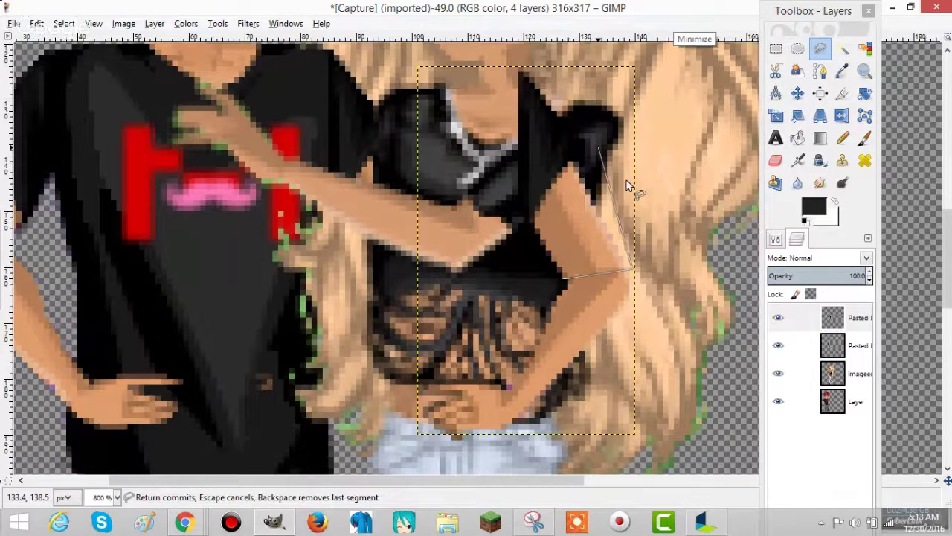
pyautogui.moveTo(598, 148); pyautogui.dragTo(481, 211)
pyautogui.click(564, 279)
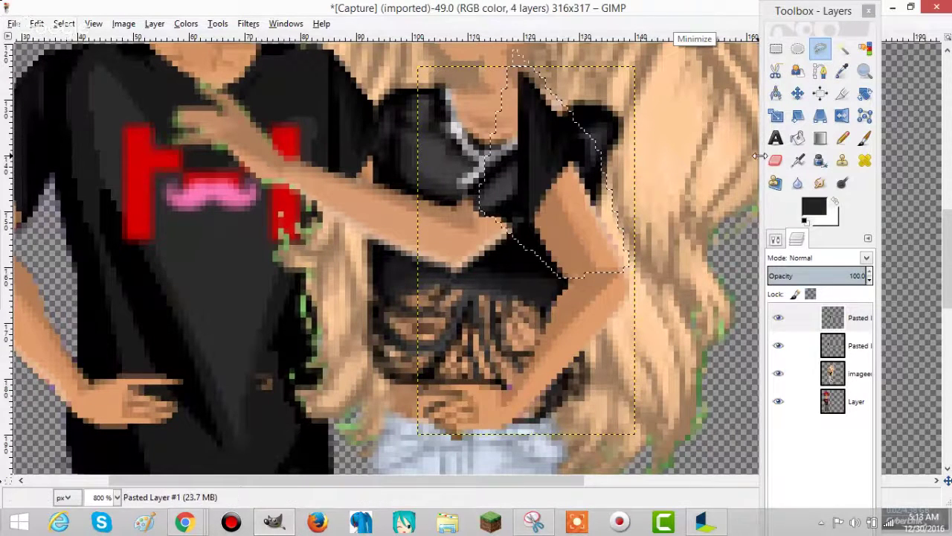
# Erase the selected sleeve and upper arm from the second pasted arm, keeping its forearm and hand, and clear the selection.
pyautogui.click(775, 160)
pyautogui.moveTo(549, 241)
pyautogui.mouseDown()
pyautogui.moveTo(474, 145)
pyautogui.moveTo(588, 131)
pyautogui.moveTo(668, 104)
pyautogui.mouseUp()
pyautogui.press('m')
pyautogui.moveTo(607, 134); pyautogui.dragTo(559, 109)
pyautogui.hotkey('ctrl', 'z')
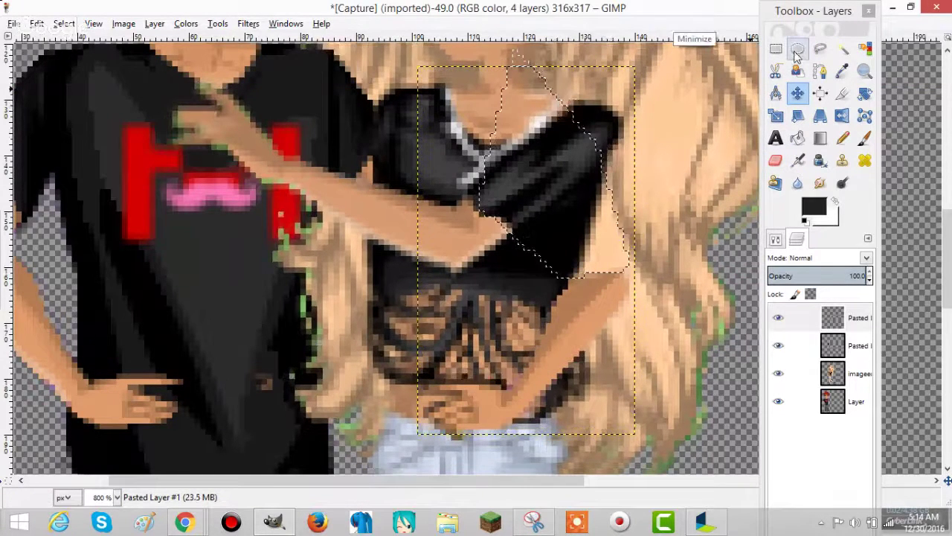
pyautogui.click(796, 52)
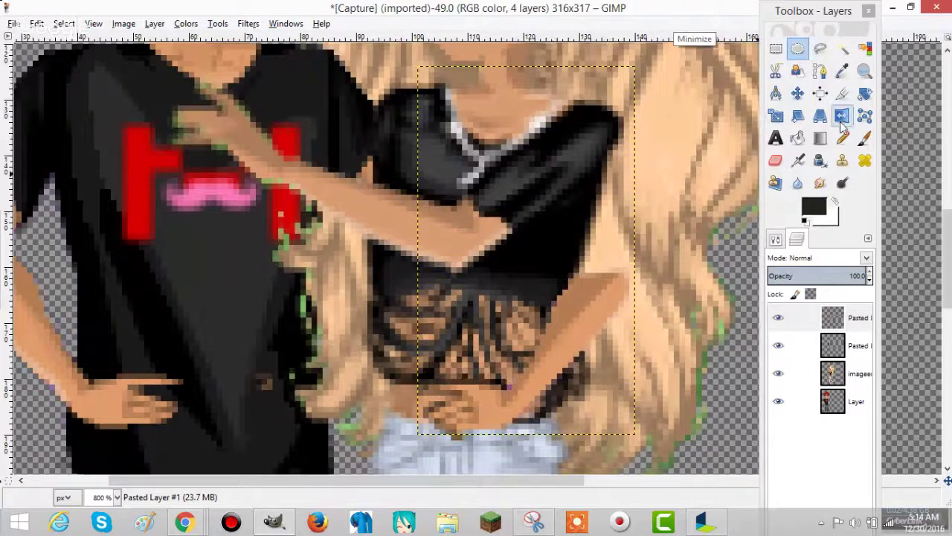
# Lower the forearm piece over the blonde avatar's waist and erase its protruding elbow tip, nudging it toward her torso.
pyautogui.click(798, 93)
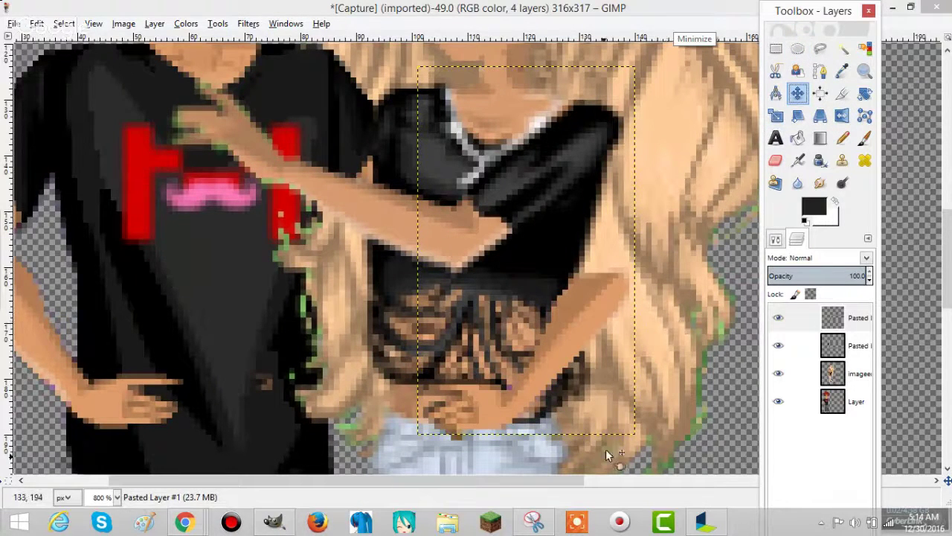
pyautogui.moveTo(555, 327); pyautogui.dragTo(552, 344)
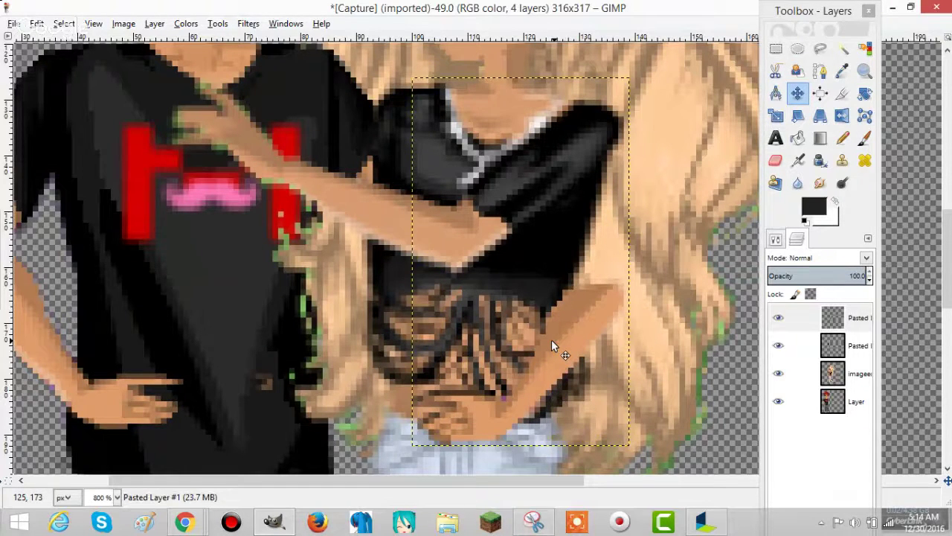
pyautogui.hotkey('shift', 'e')
pyautogui.moveTo(629, 294)
pyautogui.mouseDown()
pyautogui.moveTo(624, 283)
pyautogui.moveTo(623, 305)
pyautogui.mouseUp()
pyautogui.click(623, 301)
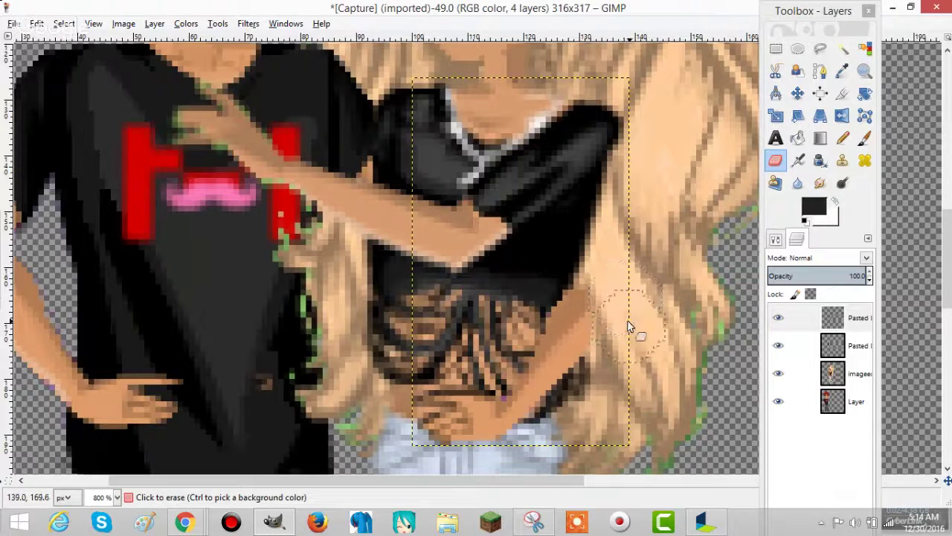
pyautogui.click(797, 93)
pyautogui.moveTo(541, 363); pyautogui.dragTo(537, 365)
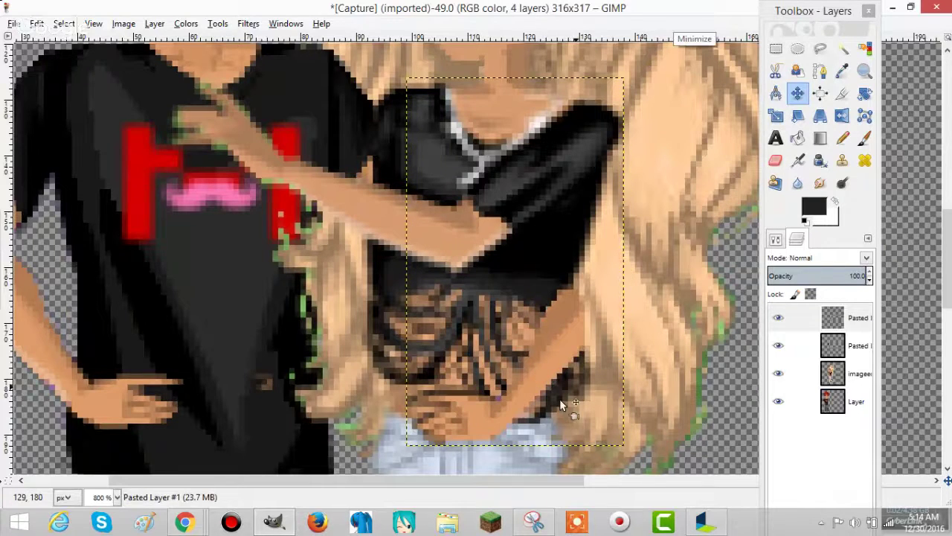
# Move the blonde avatar layer slightly closer to the red-haired avatar.
pyautogui.scroll(-3, 686, 313)
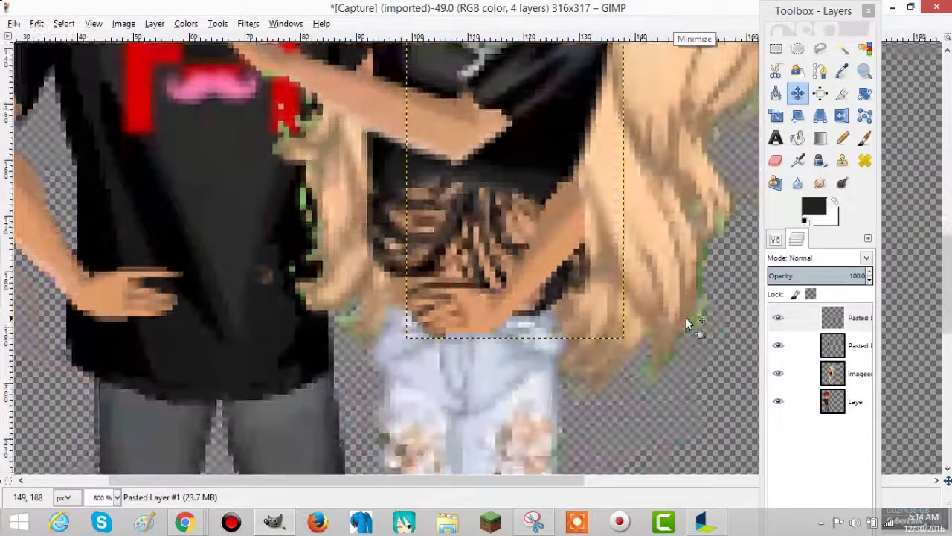
pyautogui.scroll(3, 686, 317)
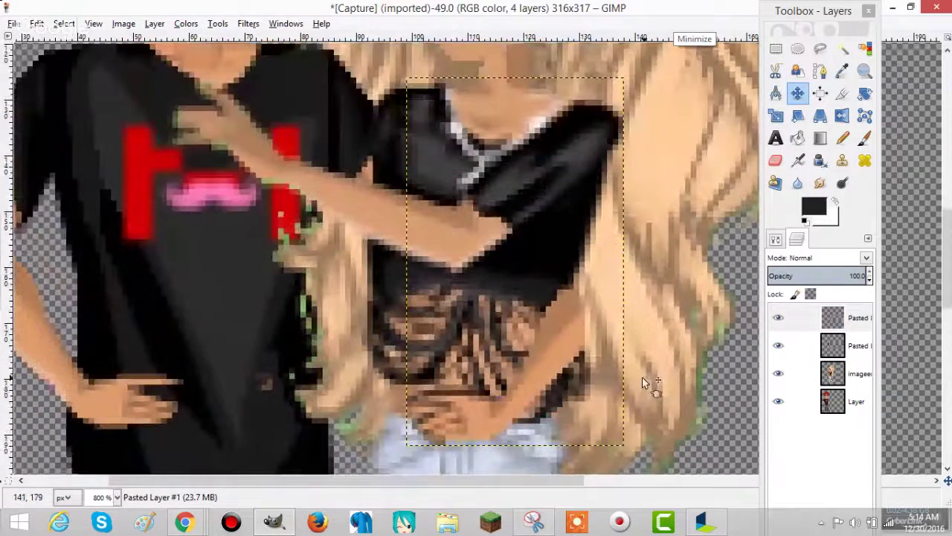
pyautogui.scroll(6, 643, 377)
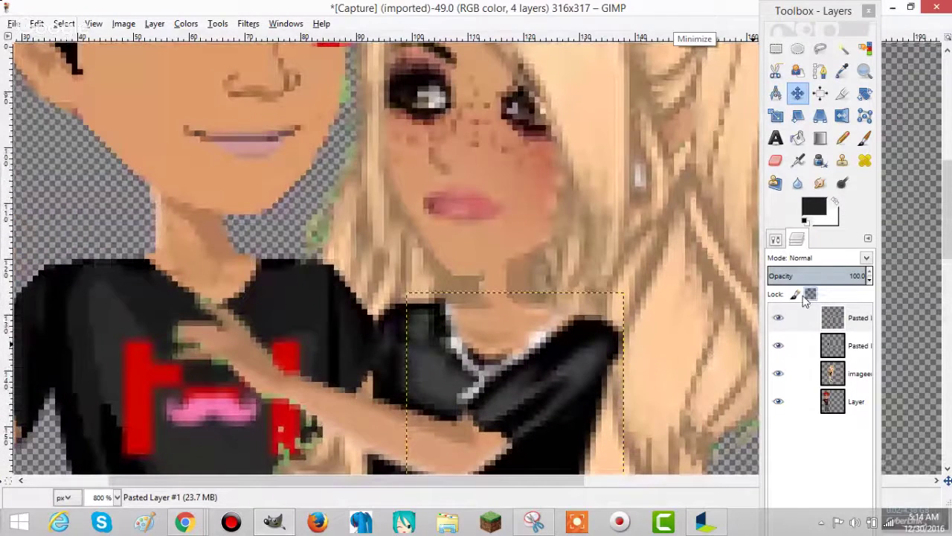
pyautogui.scroll(-3, 588, 350)
pyautogui.moveTo(597, 350); pyautogui.dragTo(576, 352)
pyautogui.scroll(-6, 575, 351)
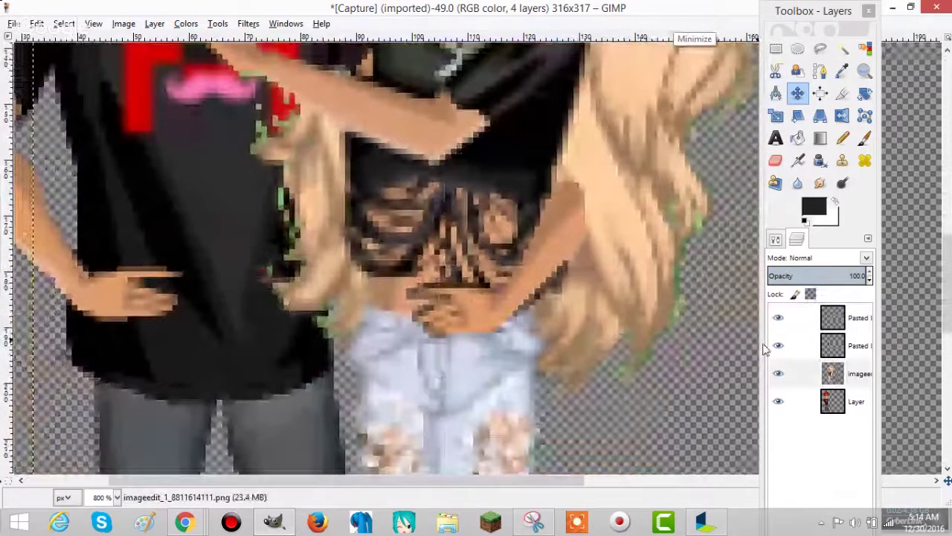
# Move the second arm layer's forearm up across the blonde avatar's waist, with its elbow just below her sleeve.
pyautogui.click(788, 319)
pyautogui.moveTo(549, 232); pyautogui.dragTo(531, 184)
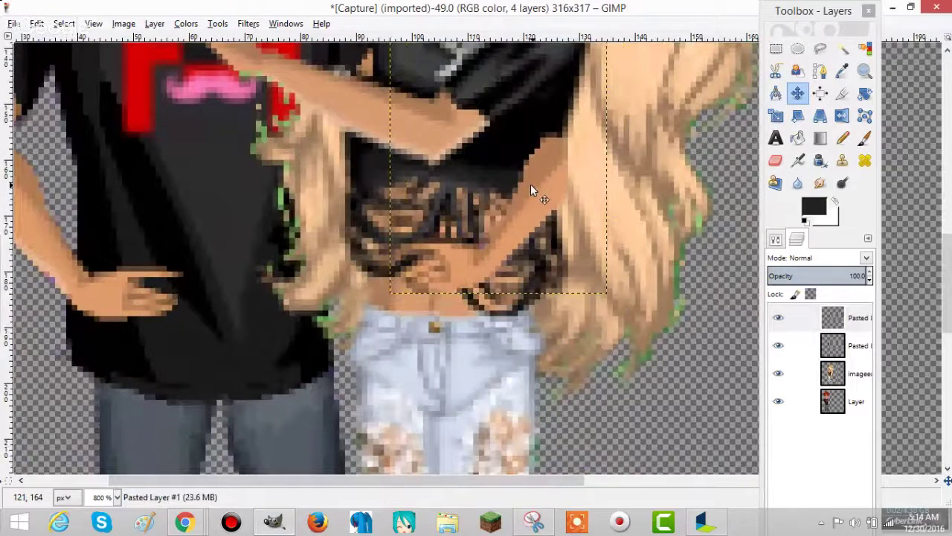
pyautogui.scroll(3, 606, 273)
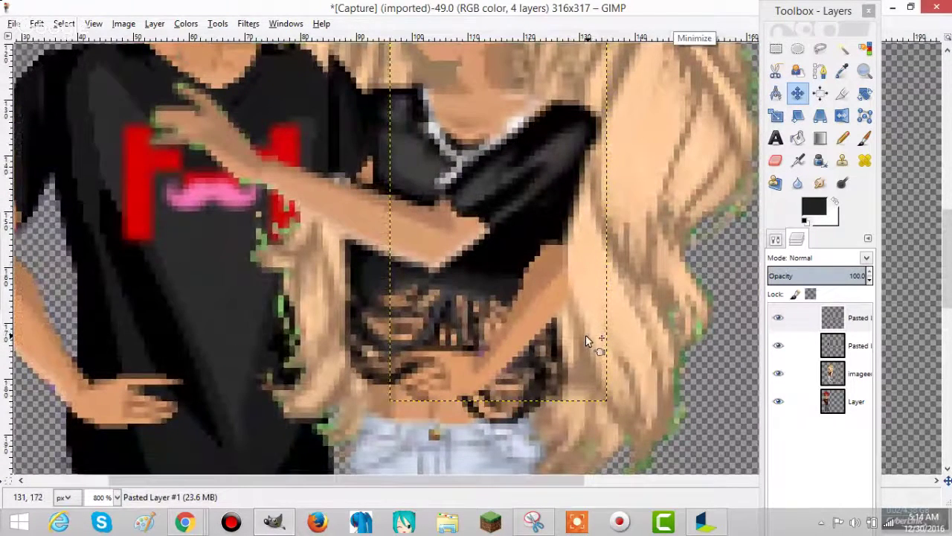
pyautogui.scroll(-10, 585, 346)
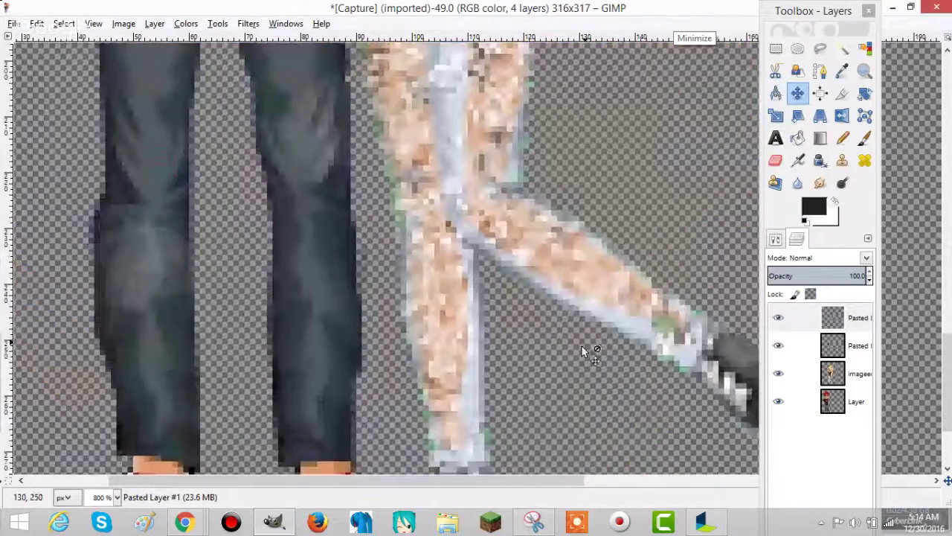
pyautogui.scroll(11, 584, 352)
# Nudge the blonde avatar layer a little further toward the red-haired avatar.
pyautogui.click(850, 369)
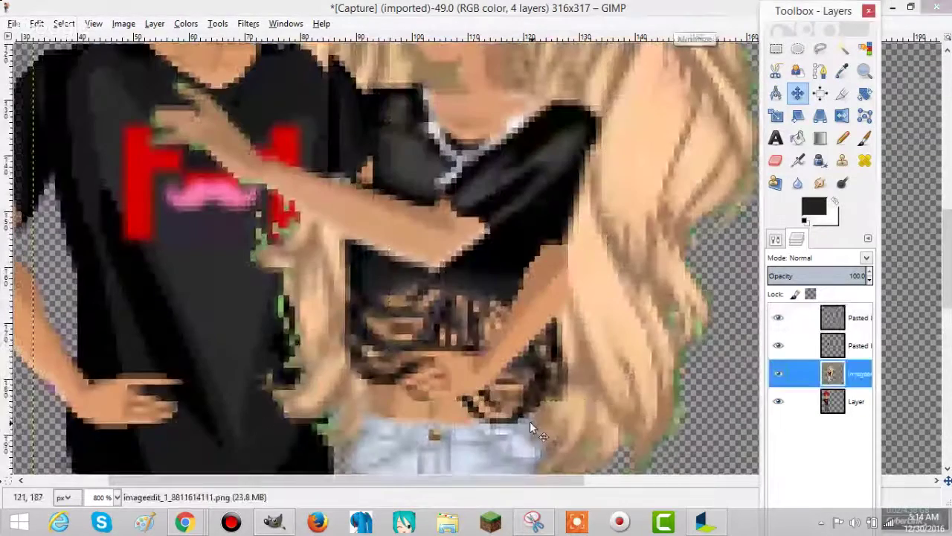
pyautogui.scroll(2, 529, 421)
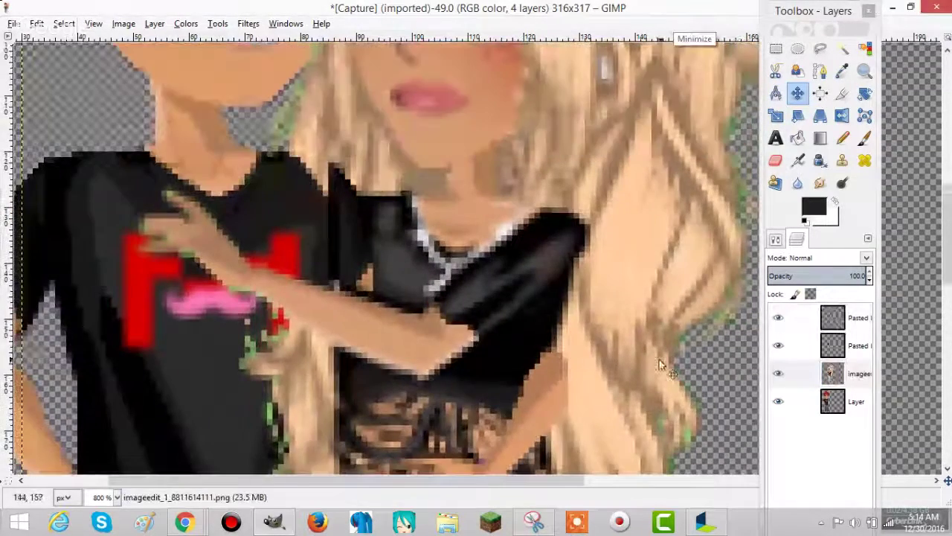
pyautogui.click(851, 409)
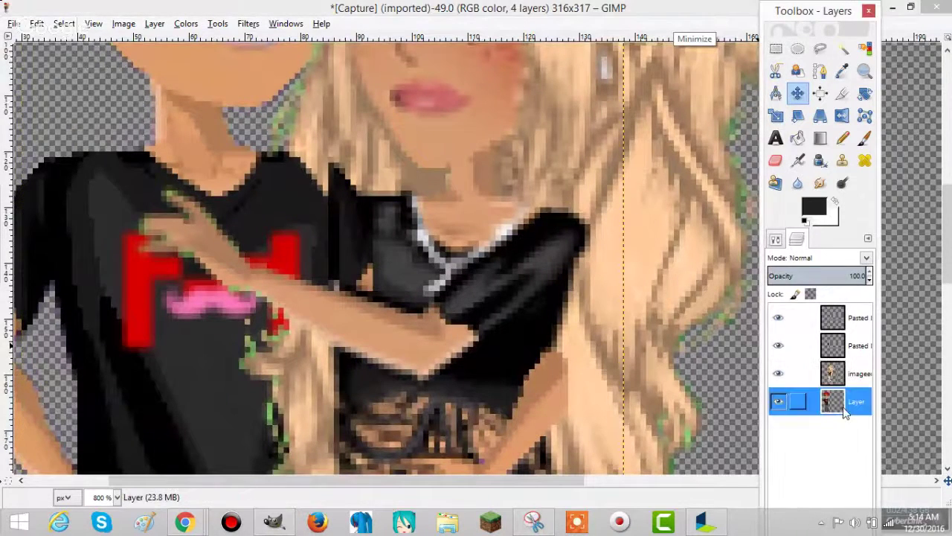
# Reposition the forearm layer up and inward to line up with the shifted blonde avatar's sleeve.
pyautogui.click(856, 317)
pyautogui.scroll(-3, 570, 337)
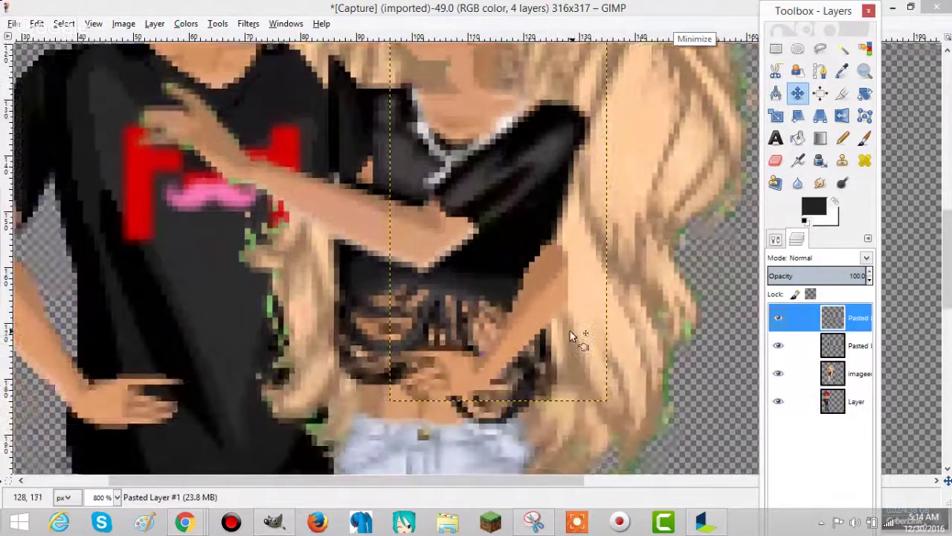
pyautogui.click(509, 313)
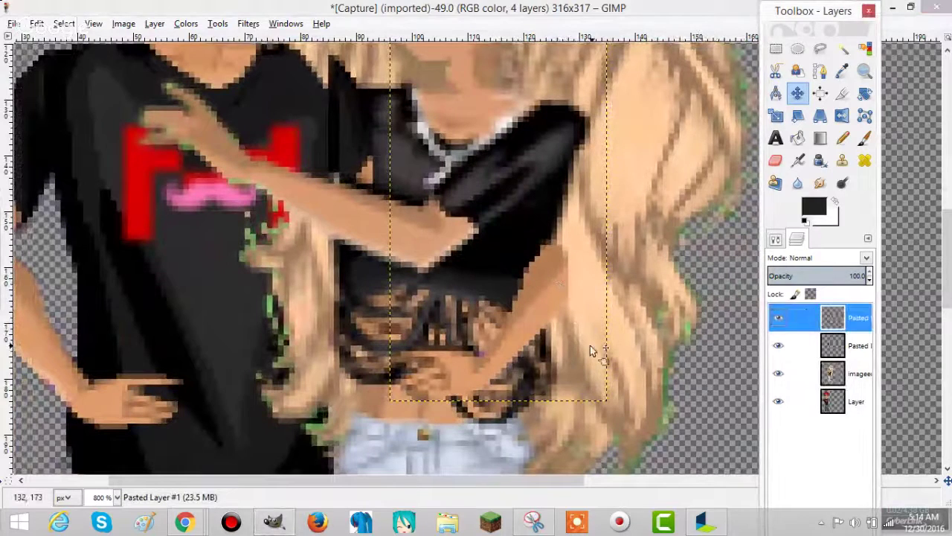
pyautogui.moveTo(533, 315); pyautogui.dragTo(524, 296)
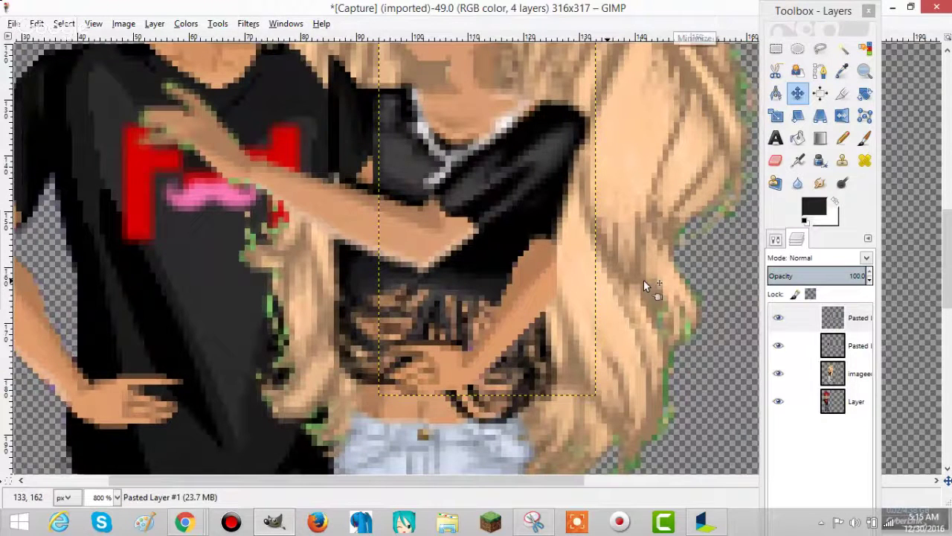
pyautogui.scroll(3, 541, 275)
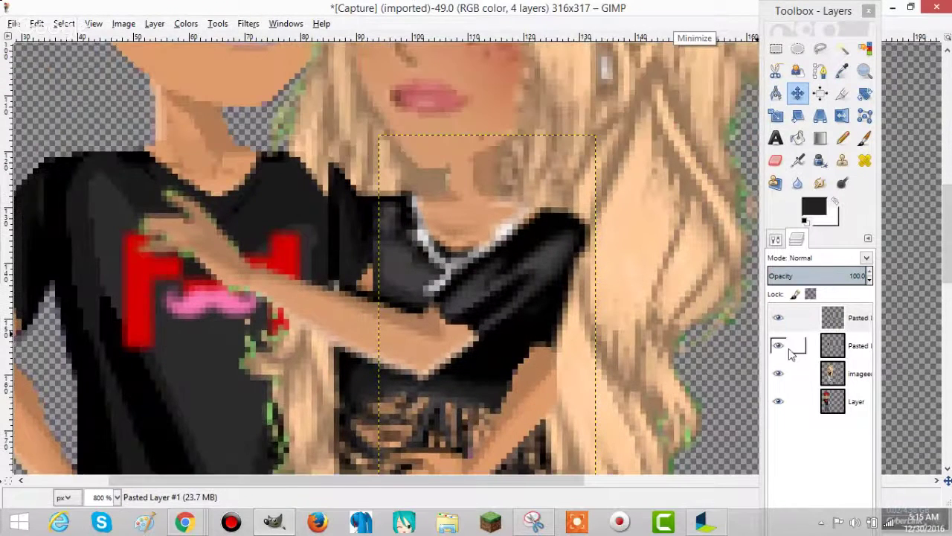
pyautogui.click(792, 349)
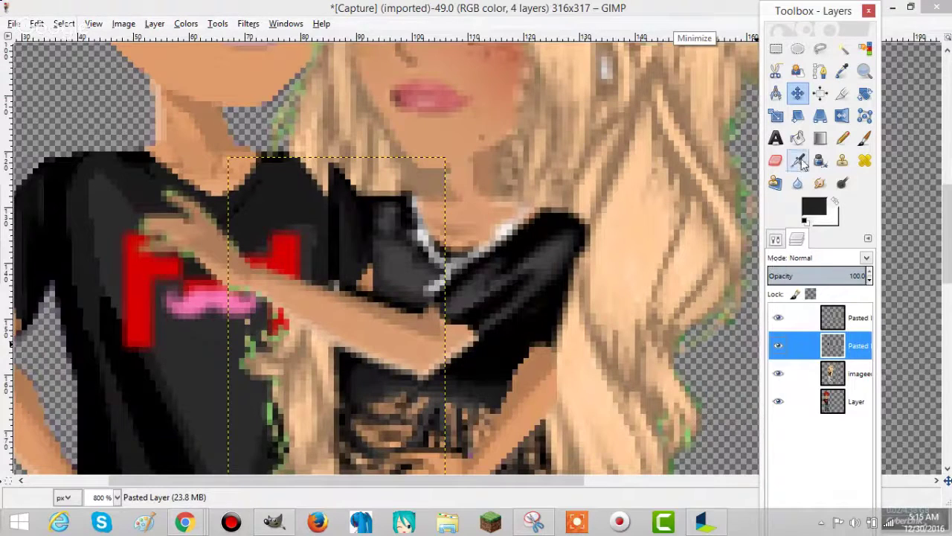
pyautogui.click(776, 161)
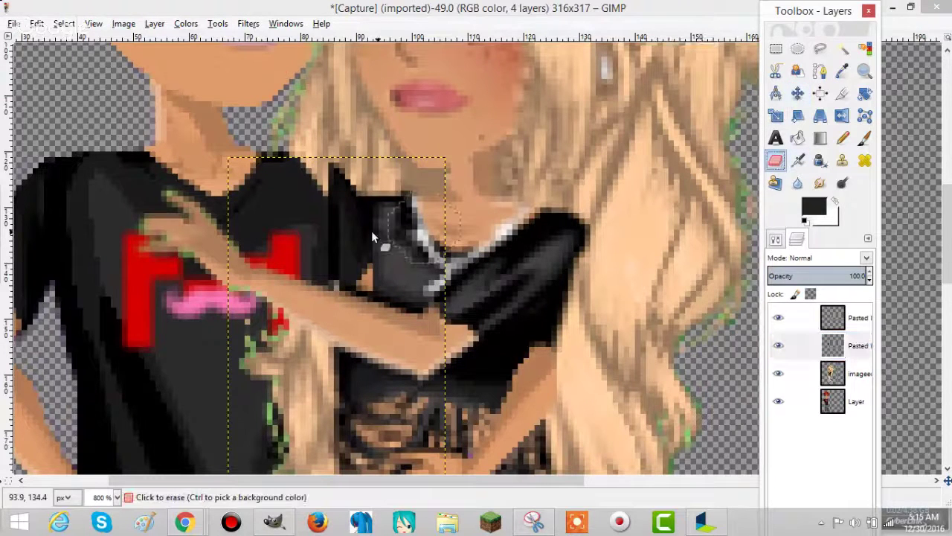
pyautogui.moveTo(371, 230); pyautogui.dragTo(300, 189)
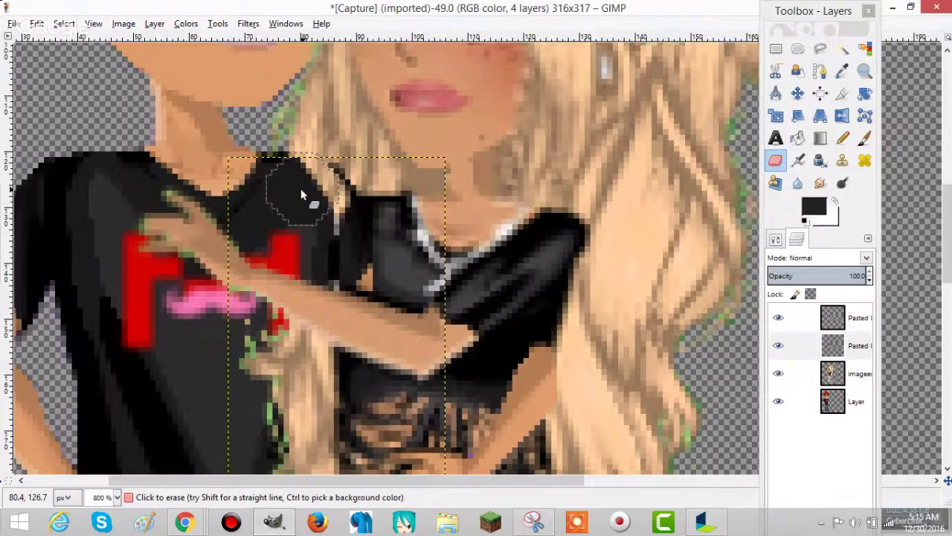
pyautogui.hotkey('ctrl', 'z')
# Erase the blonde hair overlapping the red-haired avatar's shoulder and sleeve on the blonde avatar layer.
pyautogui.click(848, 373)
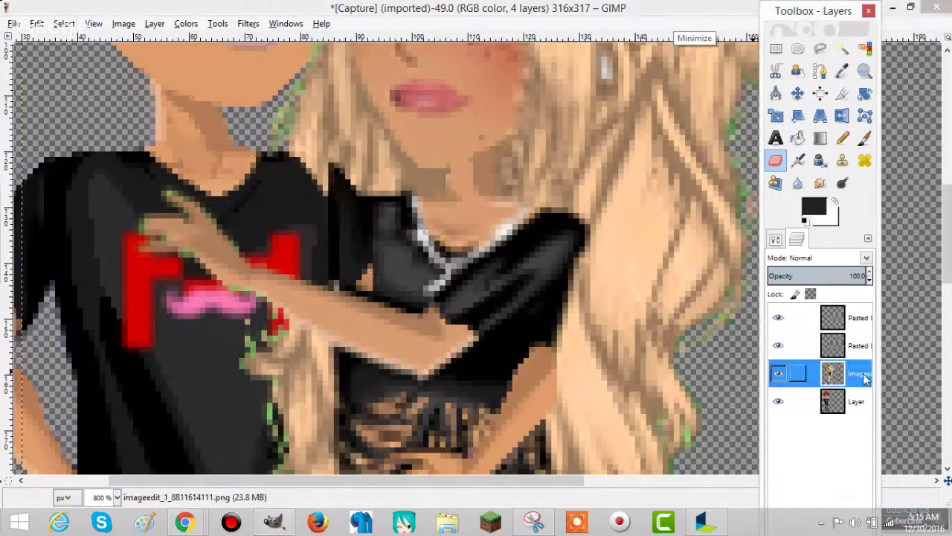
pyautogui.click(313, 206)
pyautogui.click(303, 192)
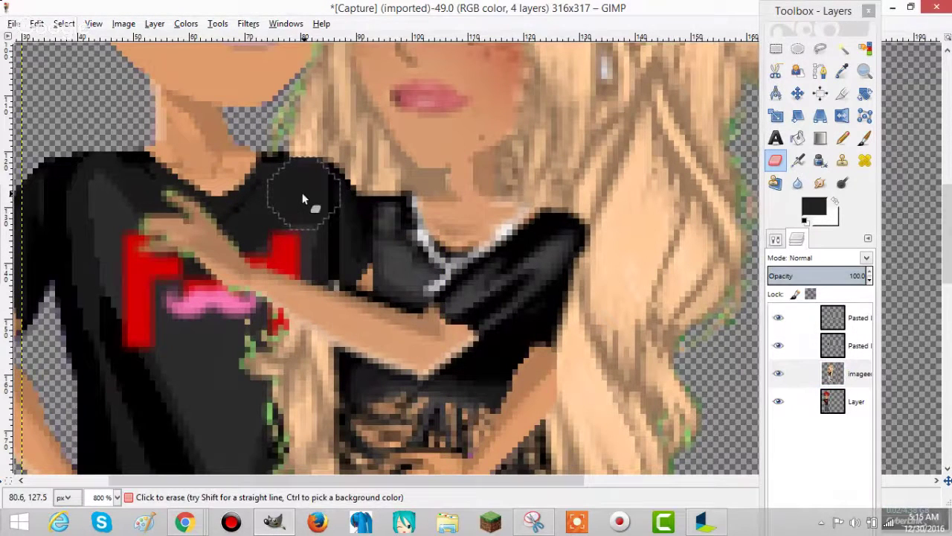
pyautogui.moveTo(303, 198)
pyautogui.mouseDown()
pyautogui.moveTo(310, 241)
pyautogui.moveTo(333, 262)
pyautogui.mouseUp()
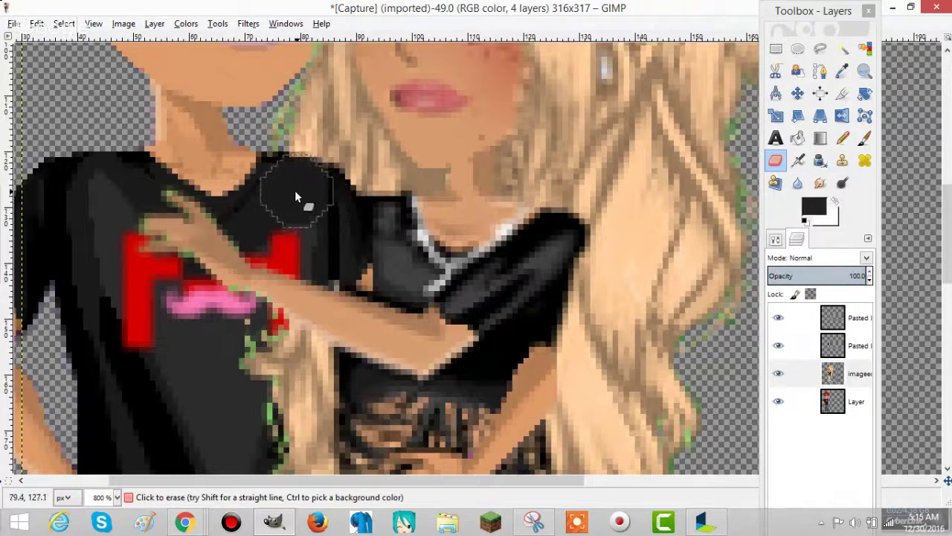
pyautogui.scroll(-5, 387, 342)
pyautogui.scroll(5, 387, 343)
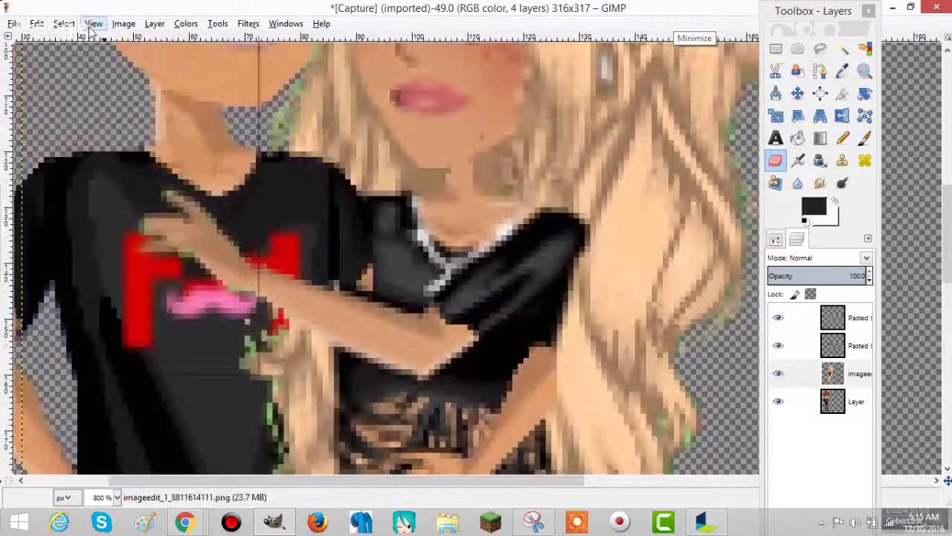
# Review the whole composition at 100% zoom, and check the YouTube live chat in Chrome before returning to GIMP.
pyautogui.click(93, 23)
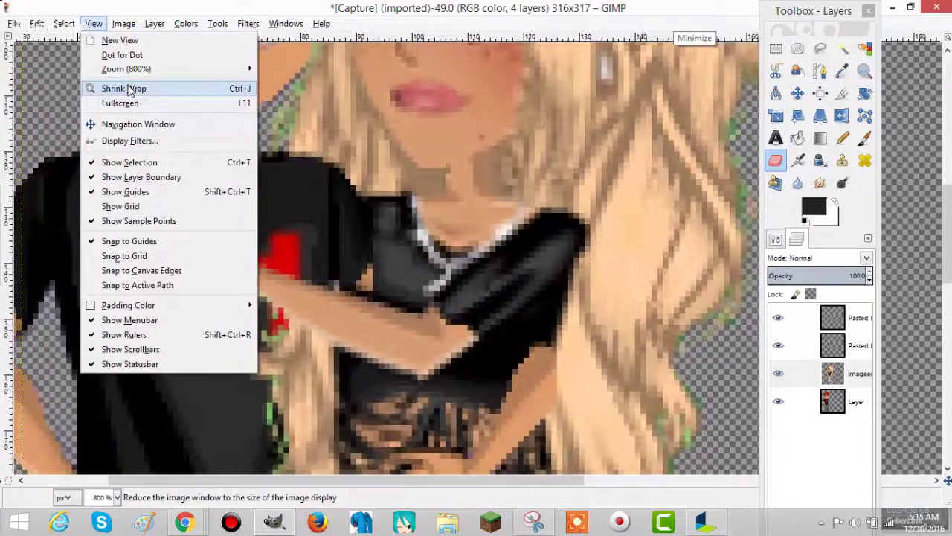
pyautogui.moveTo(127, 68)
pyautogui.click(280, 214)
pyautogui.click(189, 524)
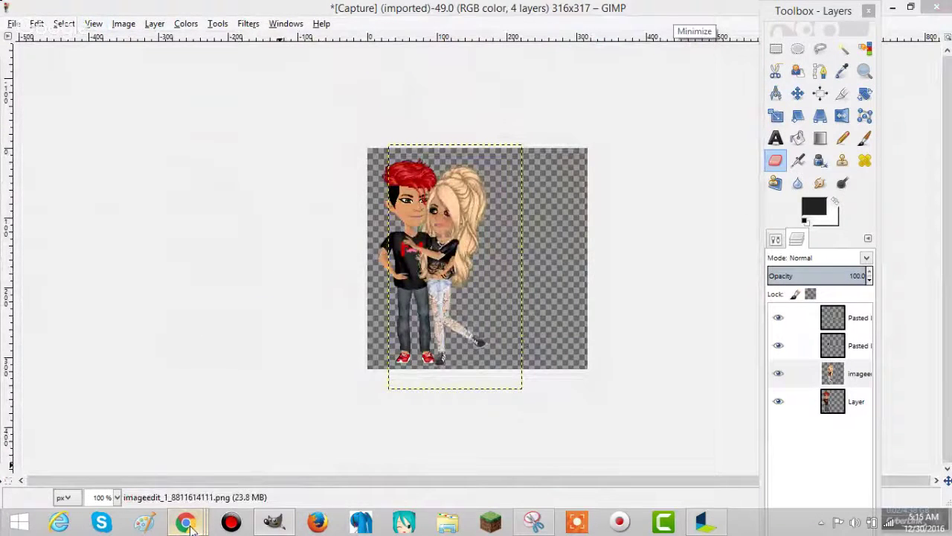
pyautogui.moveTo(187, 523)
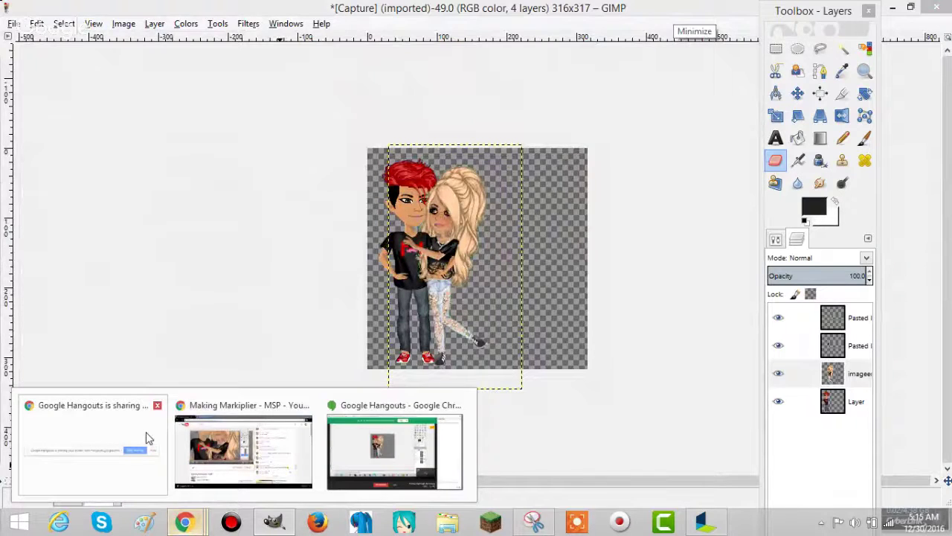
pyautogui.click(186, 446)
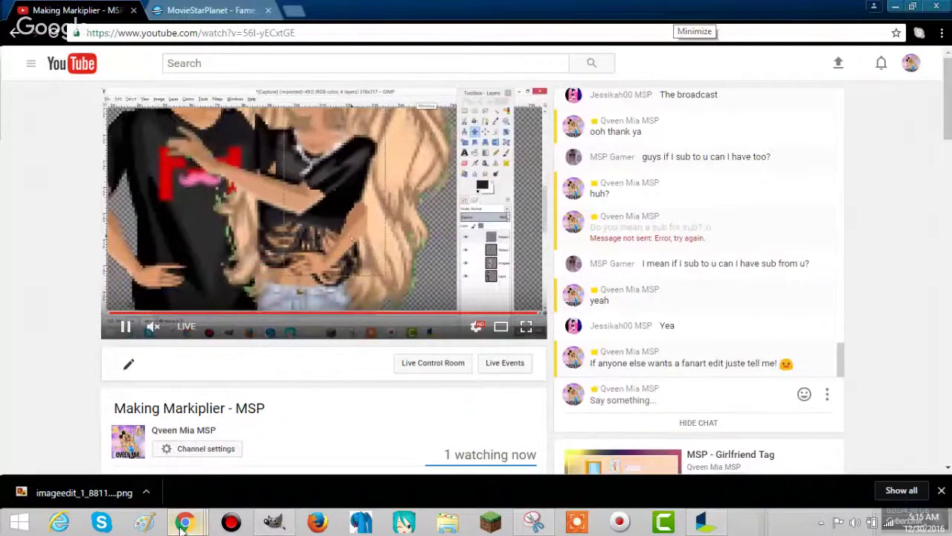
pyautogui.click(275, 523)
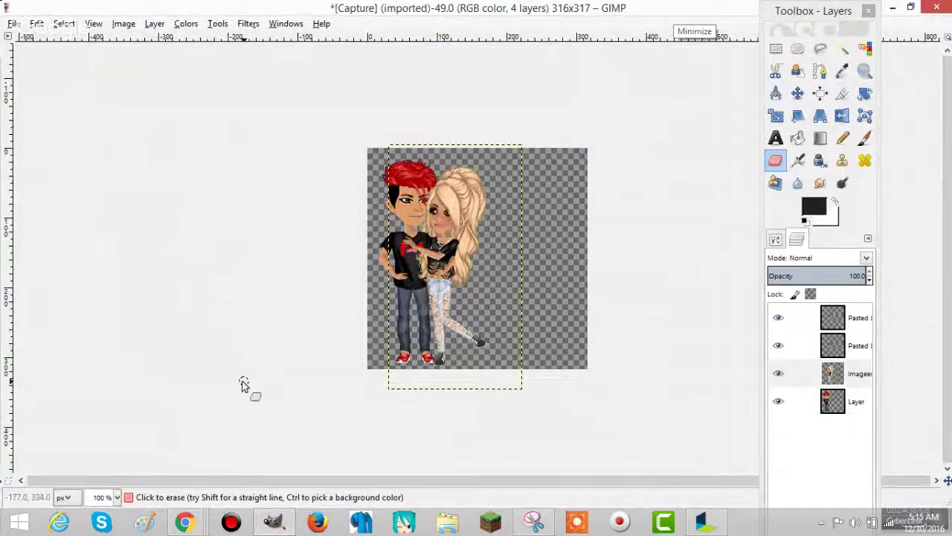
# Zoom to 800% and erase the green fringe between the blonde hair and the red-haired avatar's eye on the blonde avatar layer.
pyautogui.click(93, 23)
pyautogui.moveTo(123, 69)
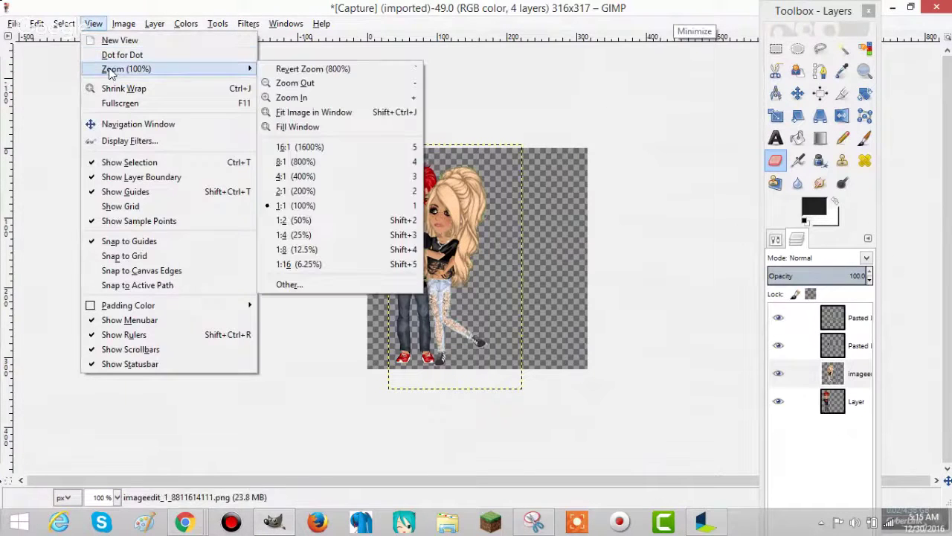
pyautogui.click(287, 162)
pyautogui.scroll(5, 640, 321)
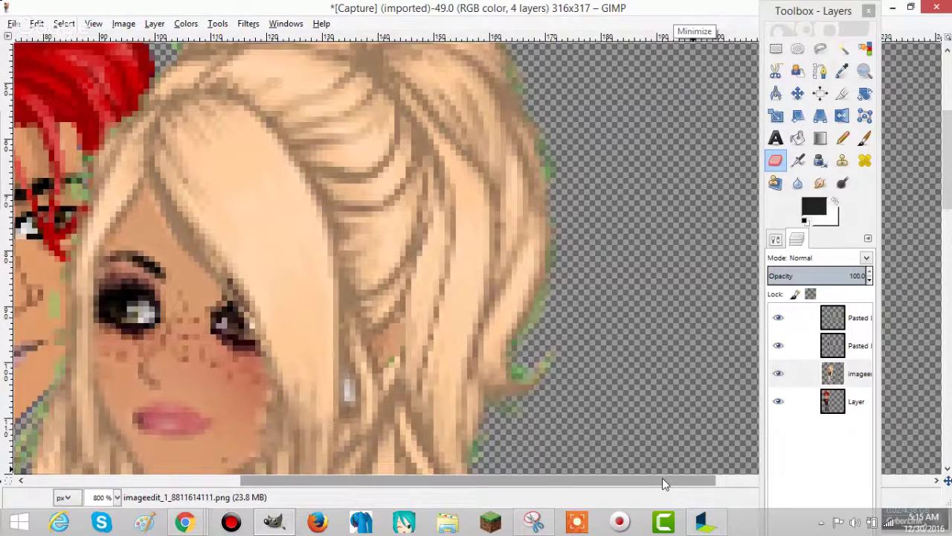
pyautogui.hscroll(-3, 662, 478)
pyautogui.moveTo(332, 178)
pyautogui.mouseDown()
pyautogui.moveTo(328, 192)
pyautogui.moveTo(327, 117)
pyautogui.moveTo(380, 82)
pyautogui.moveTo(272, 175)
pyautogui.mouseUp()
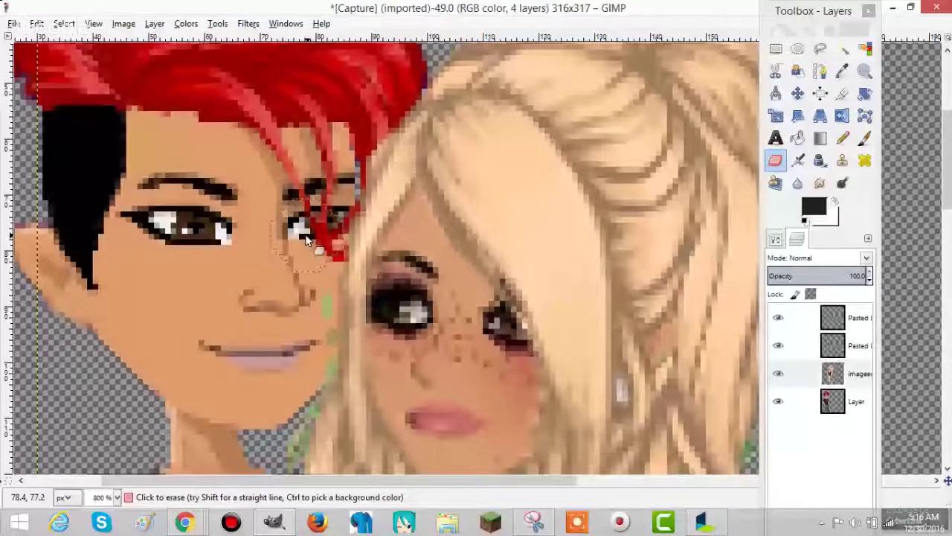
# Try to erase the green fringe along the blonde hair beside the red-haired avatar's chin and neck.
pyautogui.scroll(-3, 302, 223)
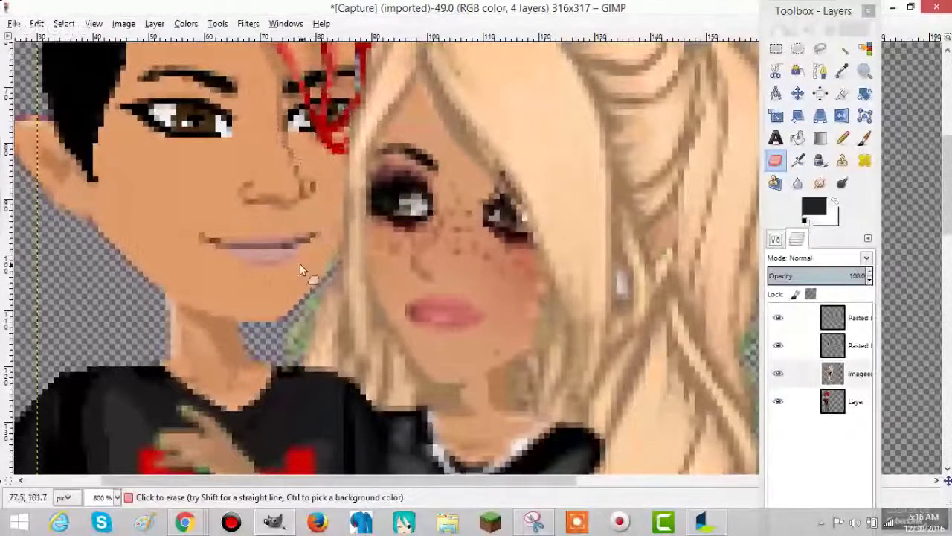
pyautogui.moveTo(300, 264); pyautogui.dragTo(267, 346)
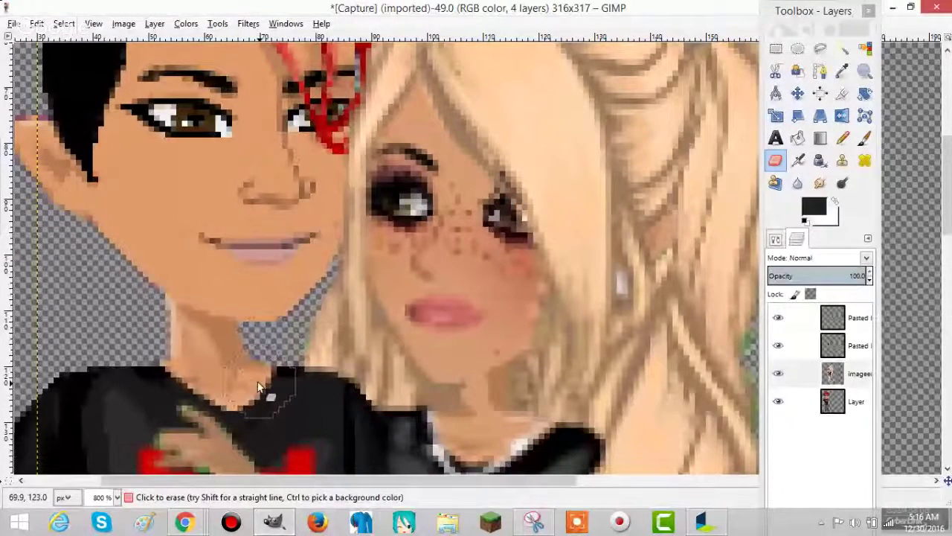
pyautogui.moveTo(257, 381)
pyautogui.mouseDown()
pyautogui.moveTo(273, 336)
pyautogui.moveTo(337, 428)
pyautogui.mouseUp()
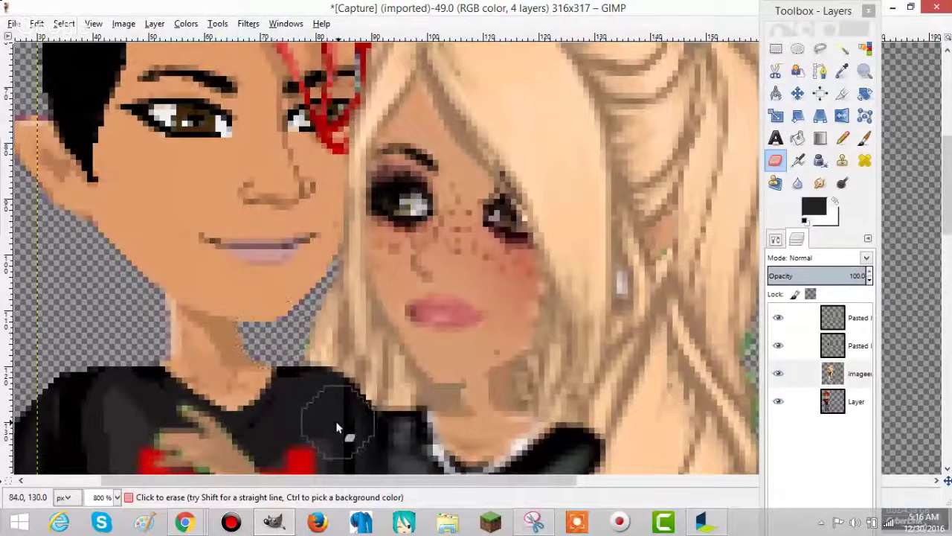
pyautogui.press('ctrl')
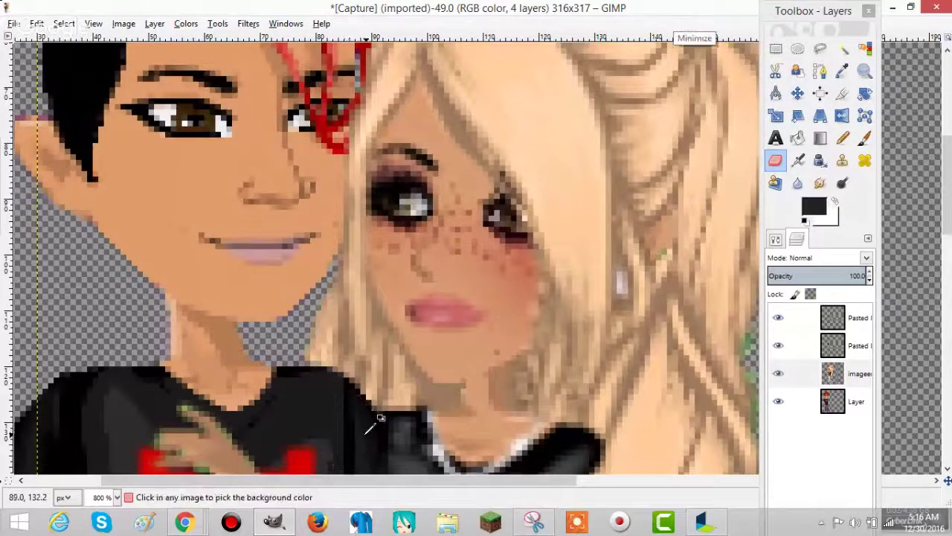
pyautogui.hotkey('ctrl', 'z')
# Erase the green fringe along the inner edge of the blonde hair, from the red-haired avatar's neck up past his cheek.
pyautogui.moveTo(311, 403); pyautogui.dragTo(350, 429)
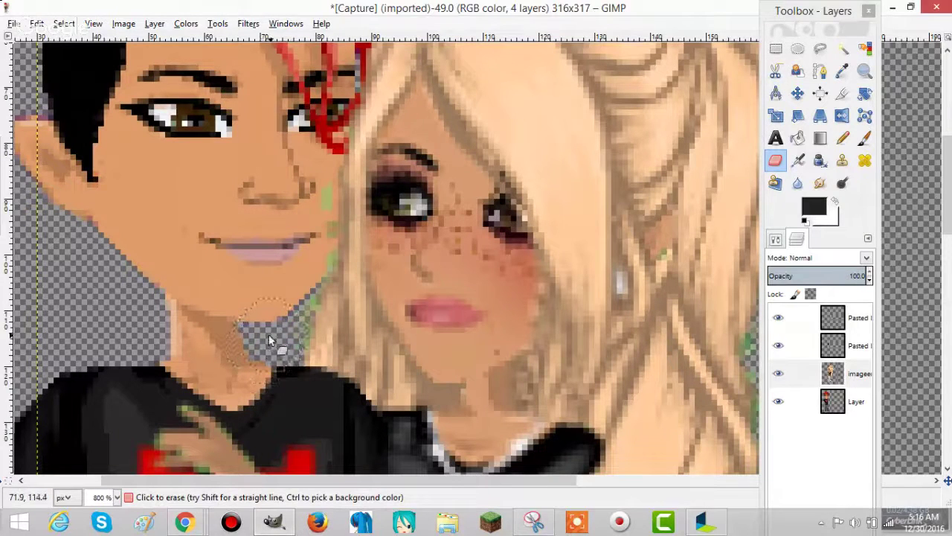
pyautogui.moveTo(269, 335)
pyautogui.mouseDown()
pyautogui.moveTo(276, 374)
pyautogui.moveTo(299, 268)
pyautogui.moveTo(273, 340)
pyautogui.mouseUp()
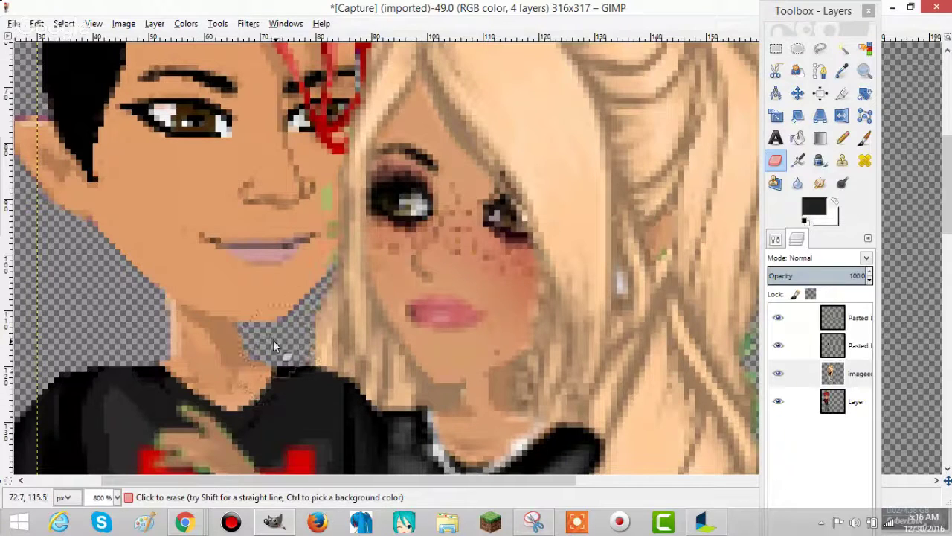
pyautogui.scroll(3, 274, 340)
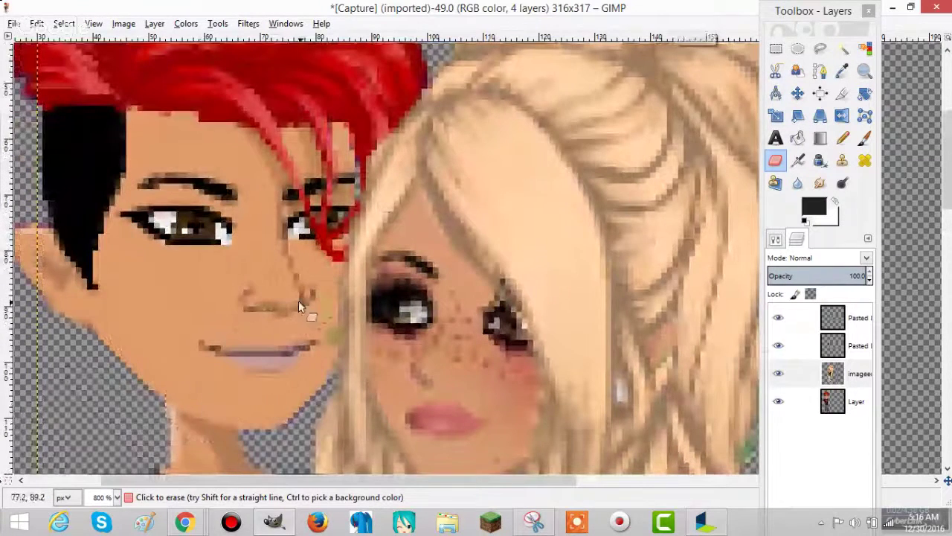
pyautogui.click(305, 344)
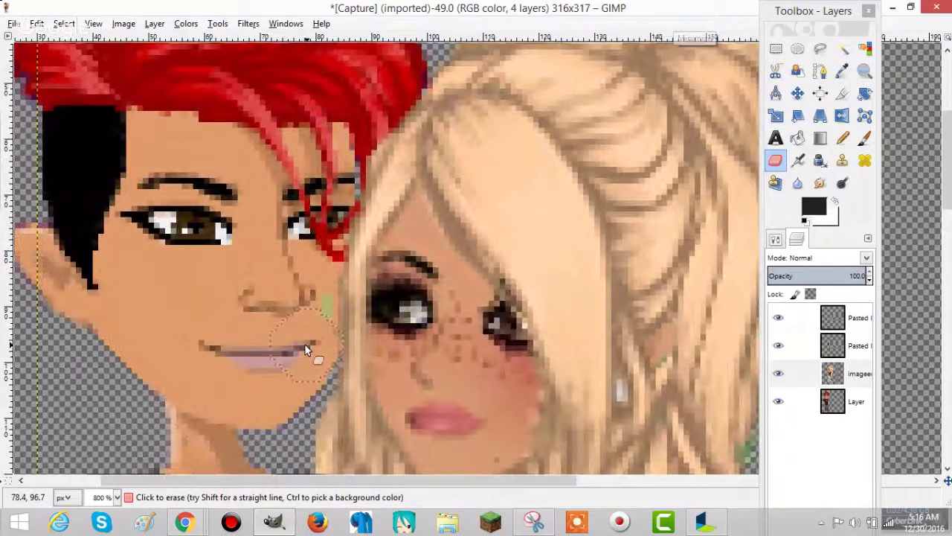
pyautogui.moveTo(305, 344)
pyautogui.mouseDown()
pyautogui.moveTo(305, 318)
pyautogui.moveTo(300, 378)
pyautogui.moveTo(323, 178)
pyautogui.mouseUp()
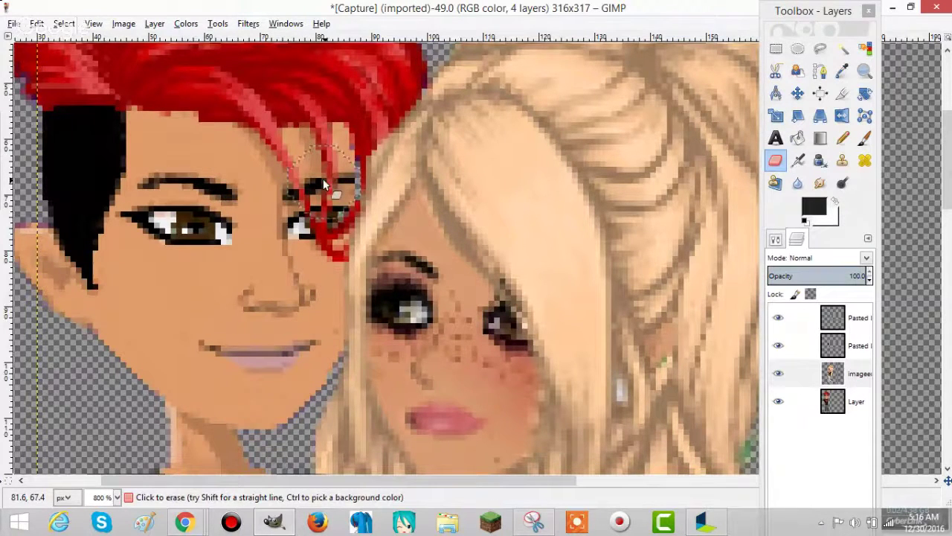
# Erase the green fringe over the crown and down the outer back of the blonde avatar's head.
pyautogui.scroll(5, 470, 168)
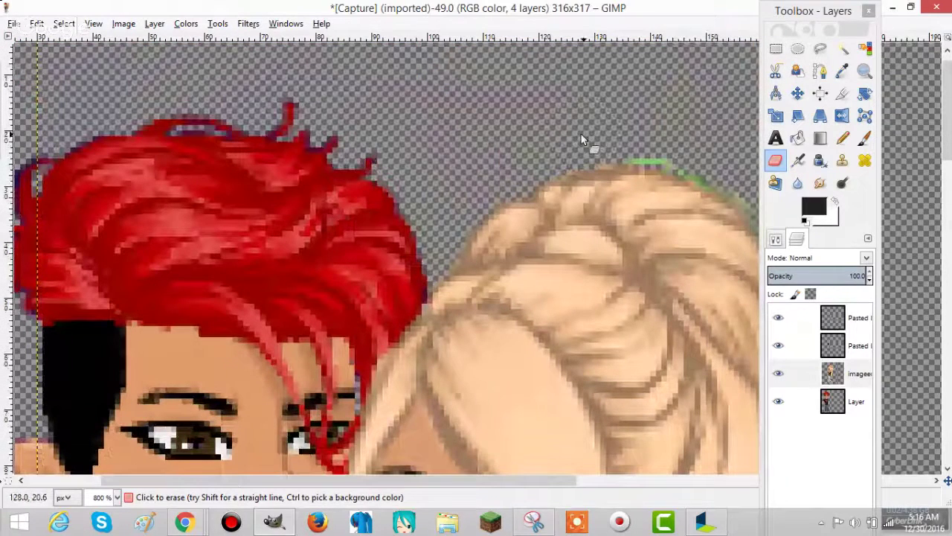
pyautogui.hscroll(3, 437, 168)
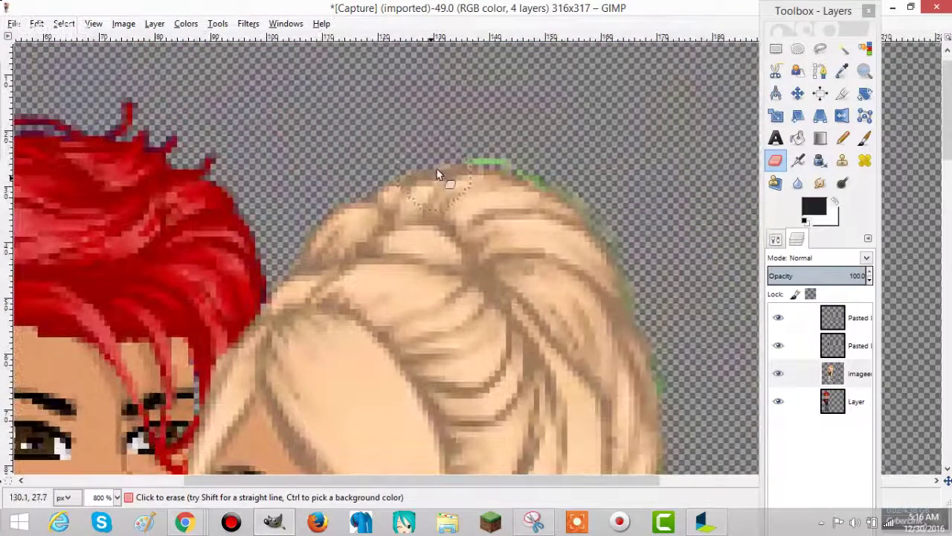
pyautogui.moveTo(464, 162); pyautogui.dragTo(559, 158)
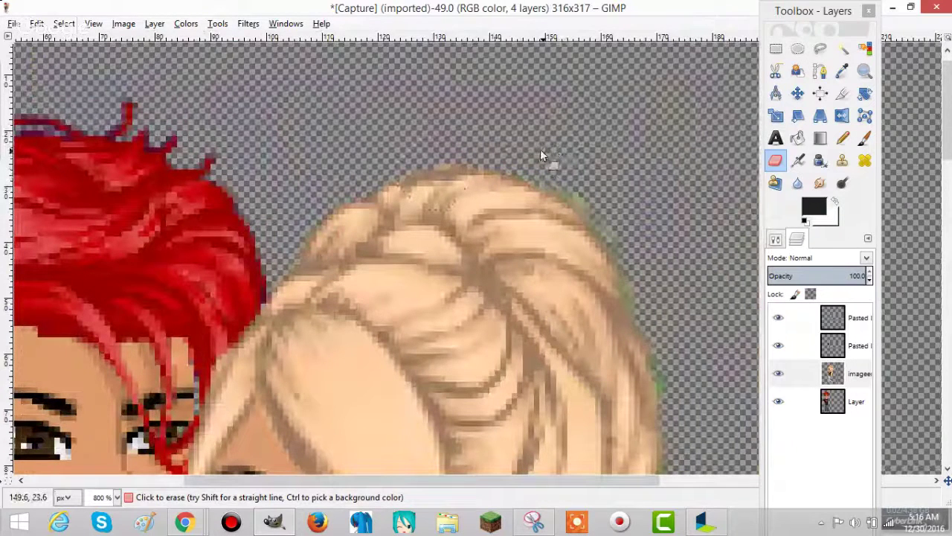
pyautogui.moveTo(543, 179)
pyautogui.mouseDown()
pyautogui.moveTo(622, 218)
pyautogui.moveTo(682, 352)
pyautogui.mouseUp()
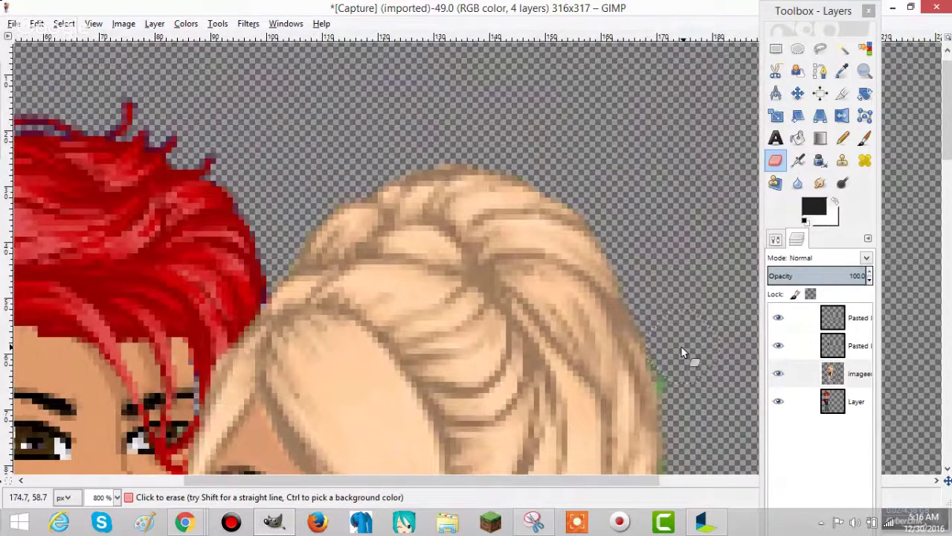
# Set the eraser size to 4 and clear the green fringe along the outer edge of the blonde ponytail above the curled strand.
pyautogui.scroll(-5, 683, 352)
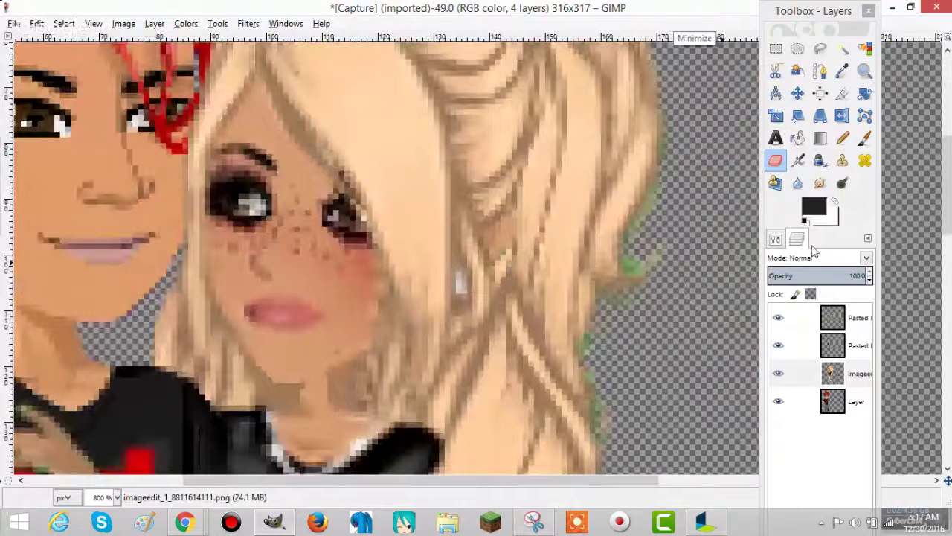
pyautogui.click(779, 241)
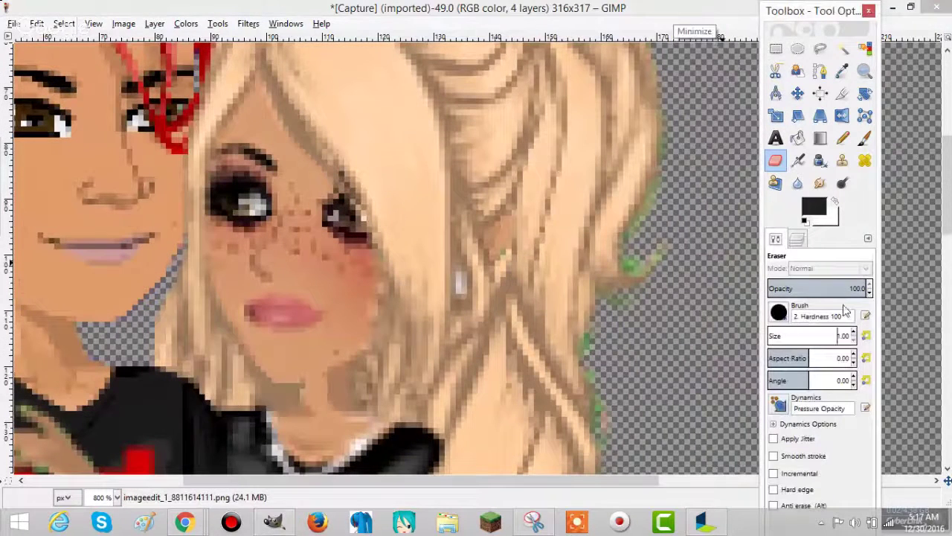
pyautogui.click(852, 331)
pyautogui.click(853, 331)
pyautogui.click(853, 332)
pyautogui.click(853, 331)
pyautogui.click(853, 340)
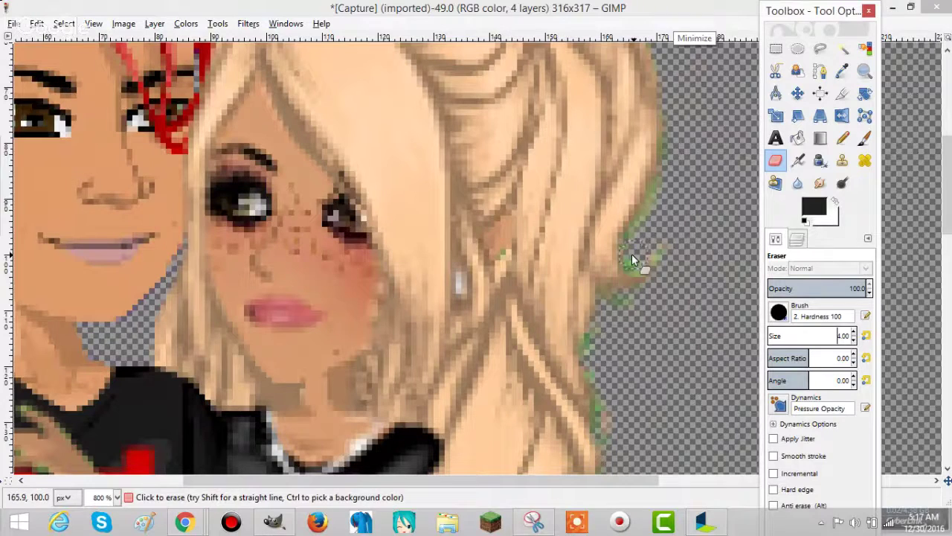
pyautogui.moveTo(631, 254); pyautogui.dragTo(675, 105)
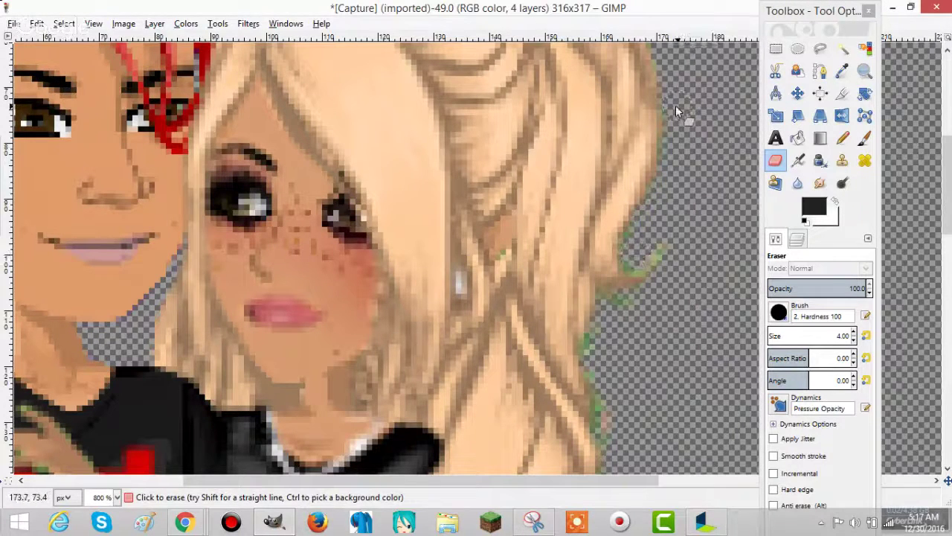
pyautogui.scroll(-1, 676, 105)
pyautogui.scroll(1, 632, 190)
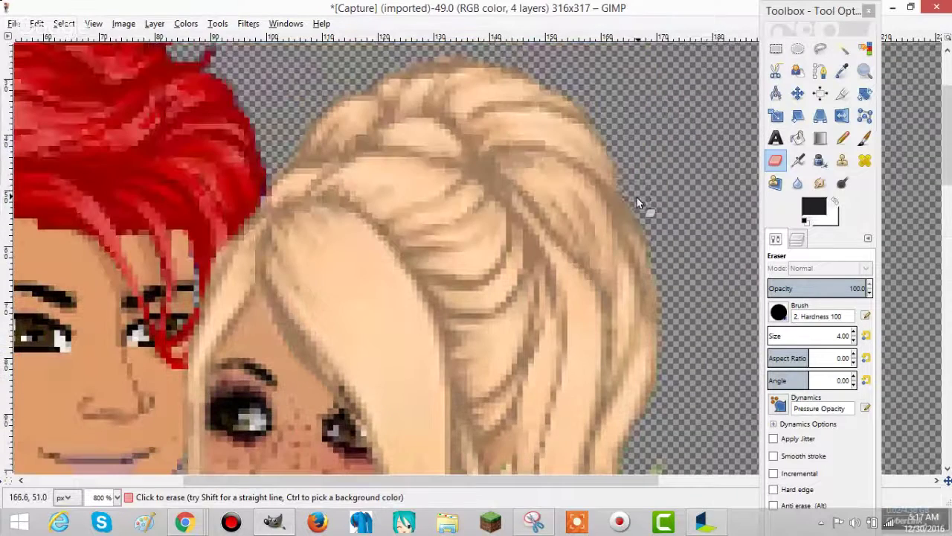
# Undo the erasing of the curled strand's tip, and clear the green fringe around the curl and the hair edge beneath it.
pyautogui.scroll(-5, 636, 197)
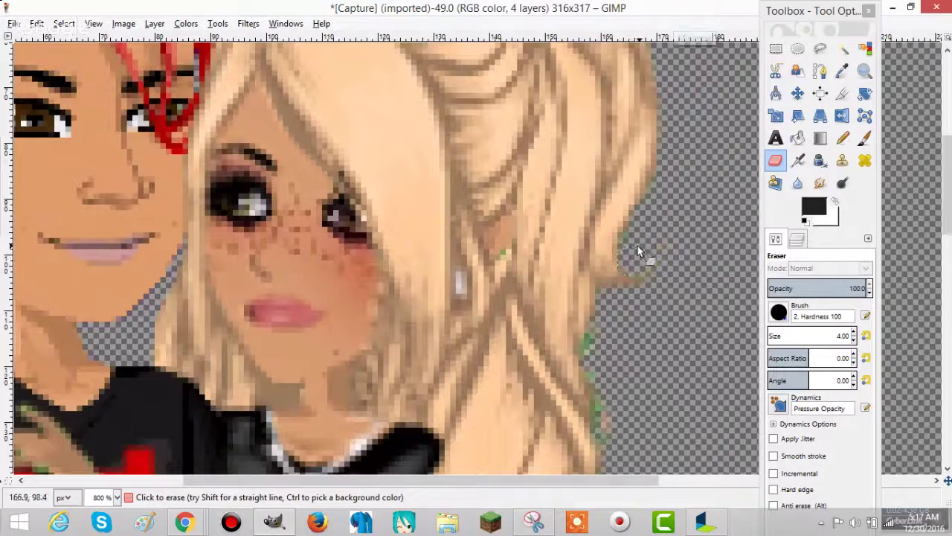
pyautogui.hotkey('ctrl', 'z')
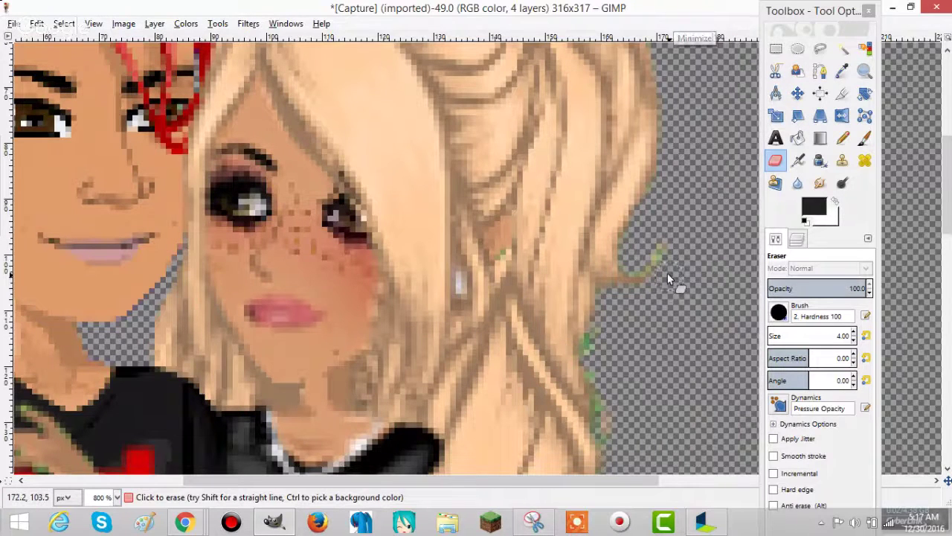
pyautogui.moveTo(667, 275)
pyautogui.mouseDown()
pyautogui.moveTo(607, 395)
pyautogui.moveTo(588, 342)
pyautogui.mouseUp()
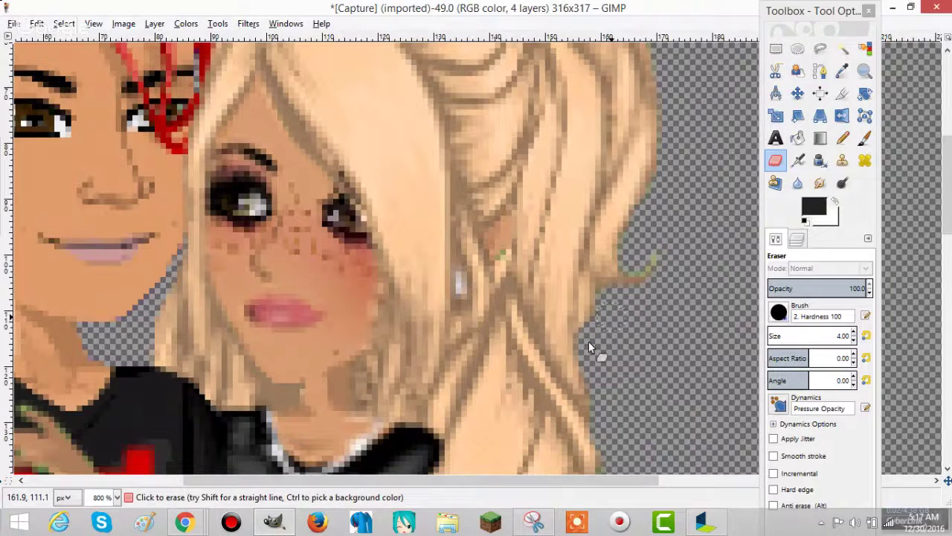
# Erase the green fringe along the outer edge of the blonde hair from the shoulder down to the tips near the hips.
pyautogui.scroll(-10, 588, 341)
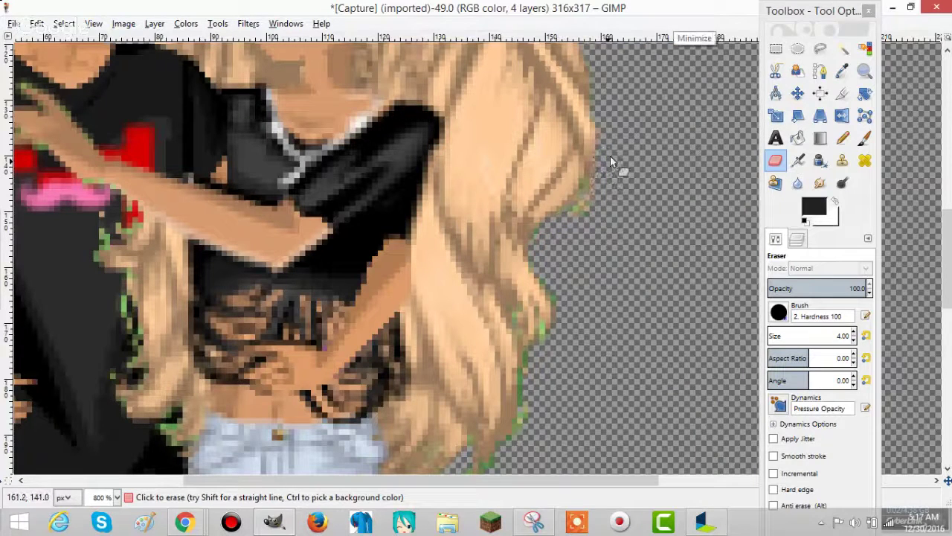
pyautogui.click(582, 205)
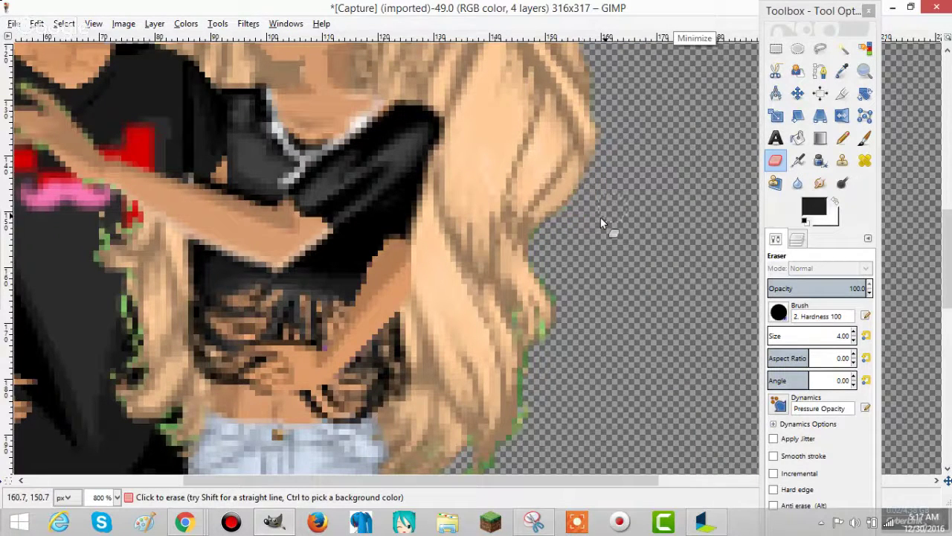
pyautogui.scroll(-3, 600, 217)
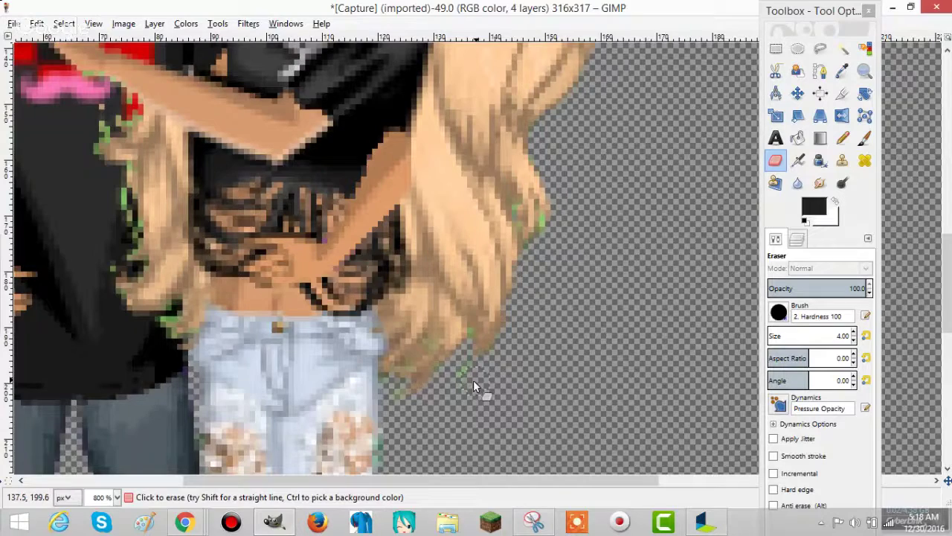
pyautogui.scroll(-3, 480, 373)
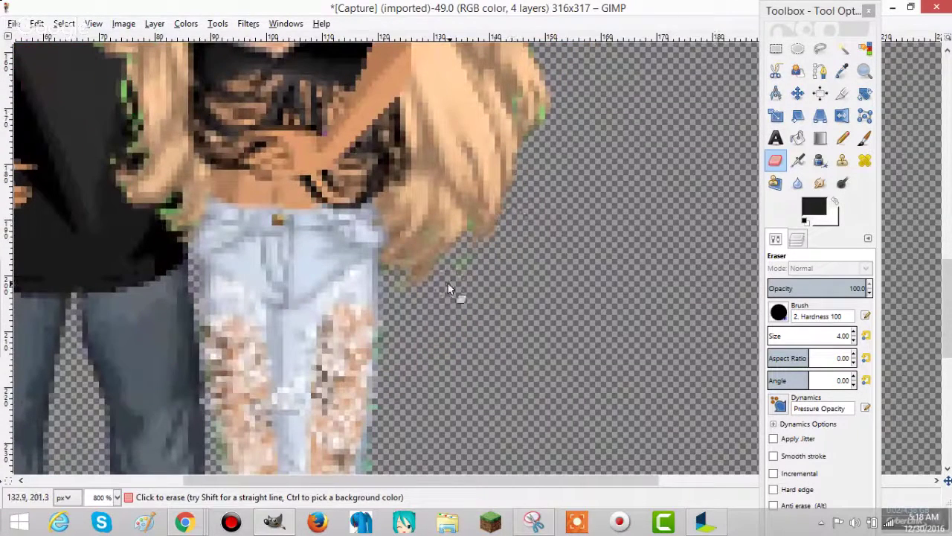
pyautogui.scroll(3, 448, 286)
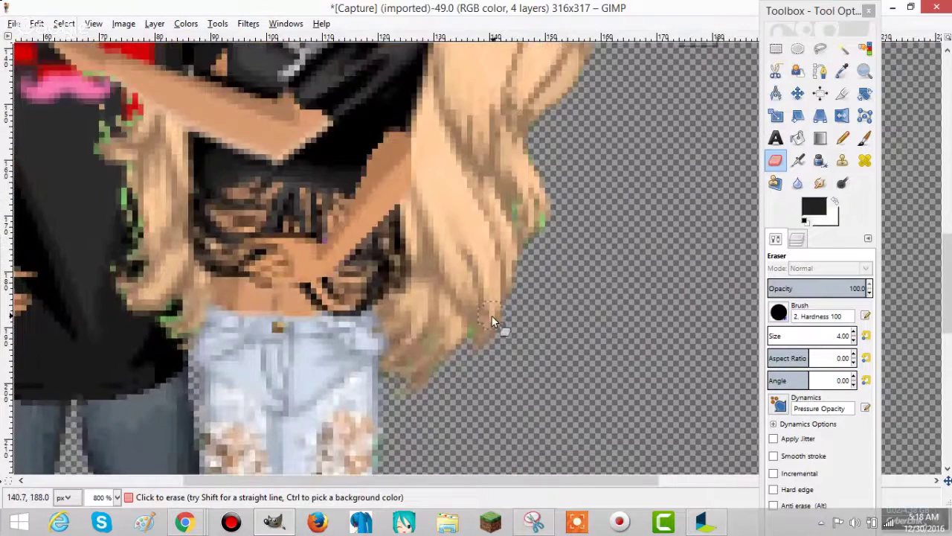
# Erase the green fringe around the hair lock over the red-haired avatar's black shirt, using eraser size 2 for the fine areas.
pyautogui.scroll(3, 492, 316)
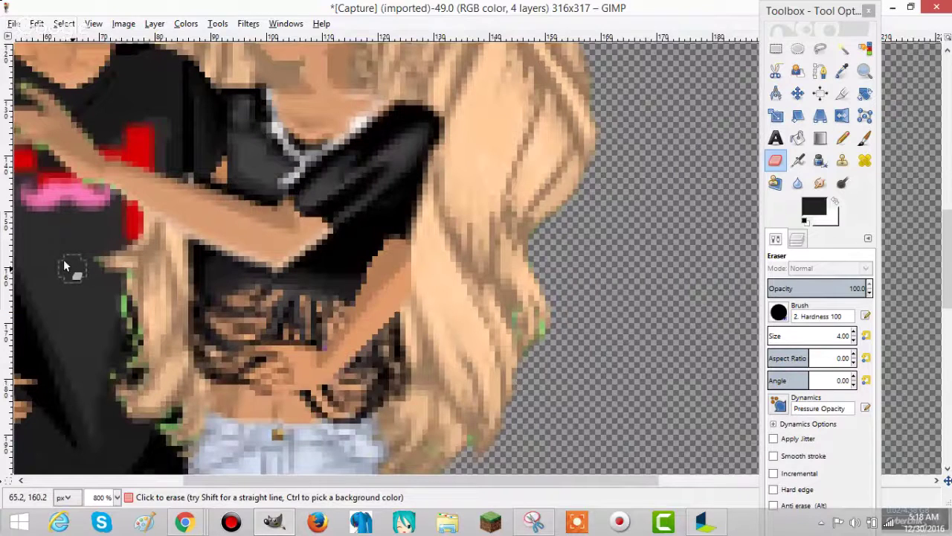
pyautogui.moveTo(121, 303); pyautogui.dragTo(137, 363)
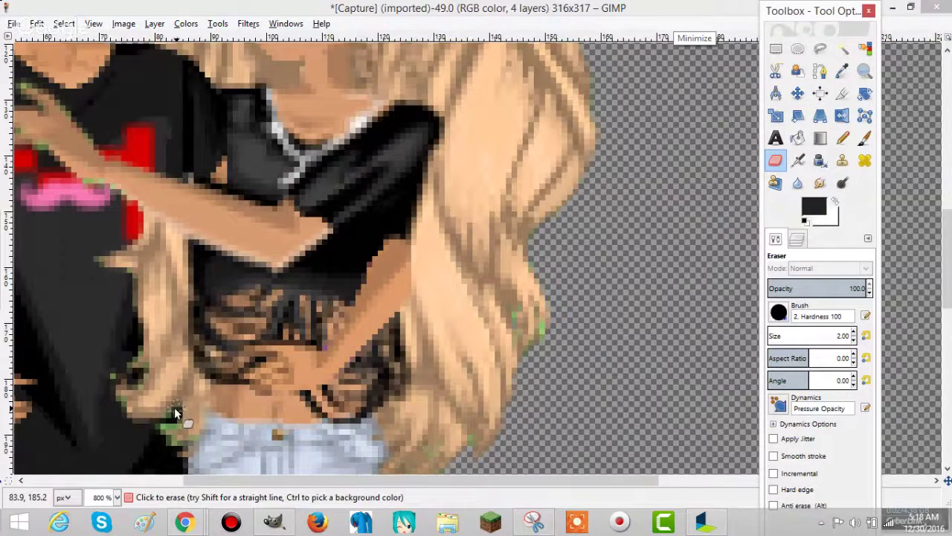
pyautogui.moveTo(175, 408)
pyautogui.mouseDown()
pyautogui.moveTo(120, 376)
pyautogui.moveTo(182, 446)
pyautogui.moveTo(147, 448)
pyautogui.mouseUp()
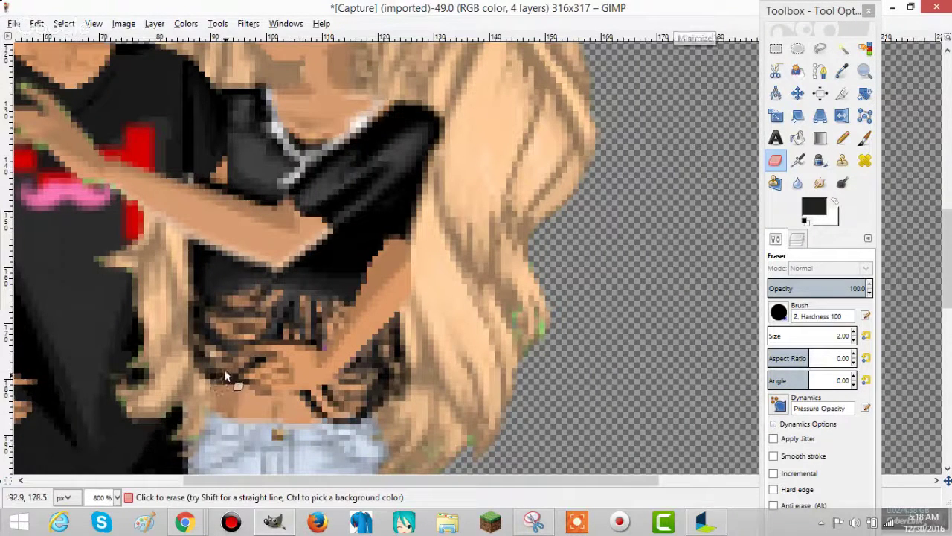
# Set the eraser size to 1 and clear the remaining green pixels from the blonde hair tips beside the waist and hip.
pyautogui.scroll(-3, 227, 376)
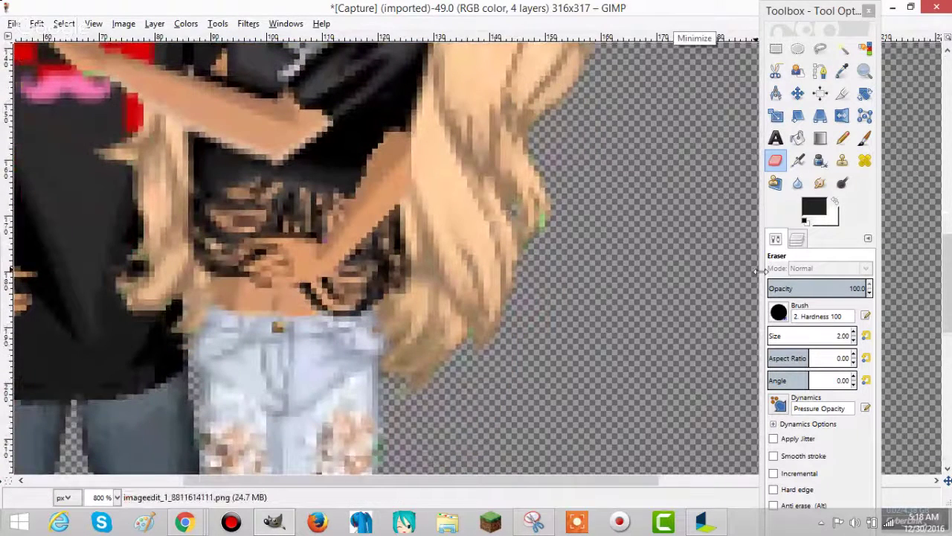
pyautogui.click(854, 340)
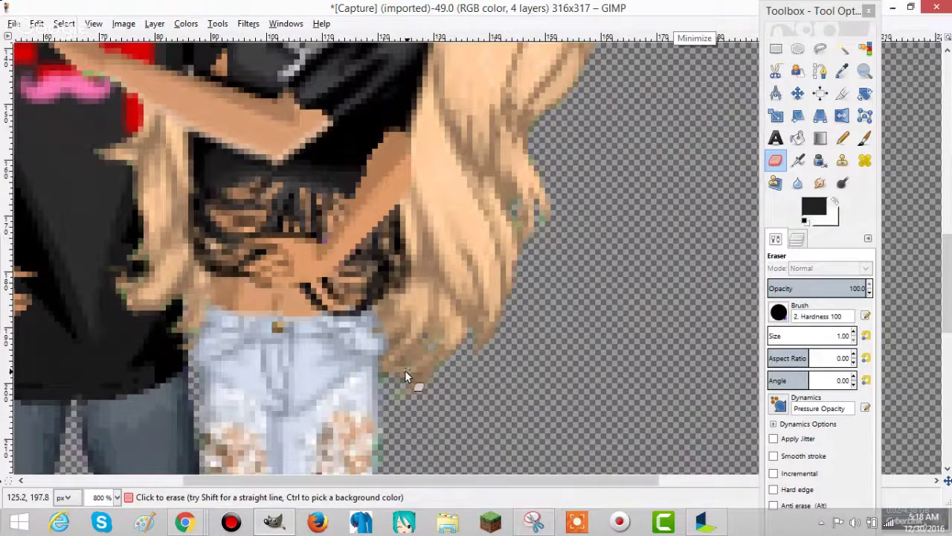
pyautogui.scroll(-5, 400, 378)
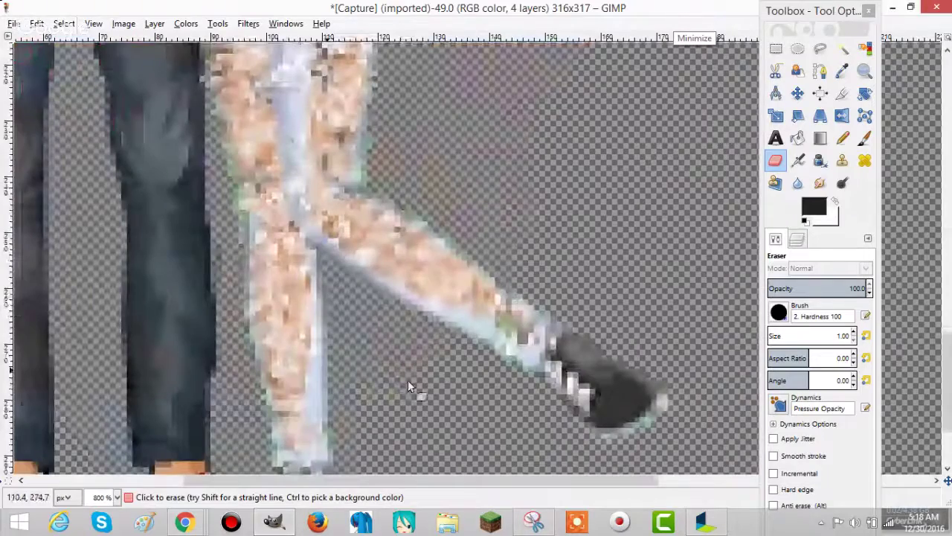
# Erase the green fringe along the upper edge of the hand resting on the red-haired avatar's black shirt.
pyautogui.scroll(-2, 408, 380)
pyautogui.scroll(2, 351, 351)
pyautogui.scroll(3, 346, 355)
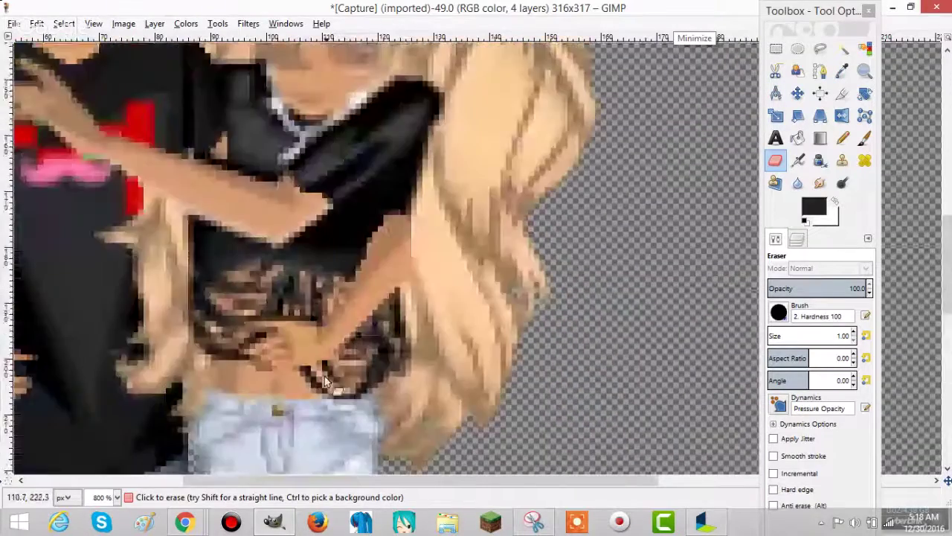
pyautogui.scroll(3, 325, 381)
pyautogui.moveTo(390, 479); pyautogui.dragTo(323, 487)
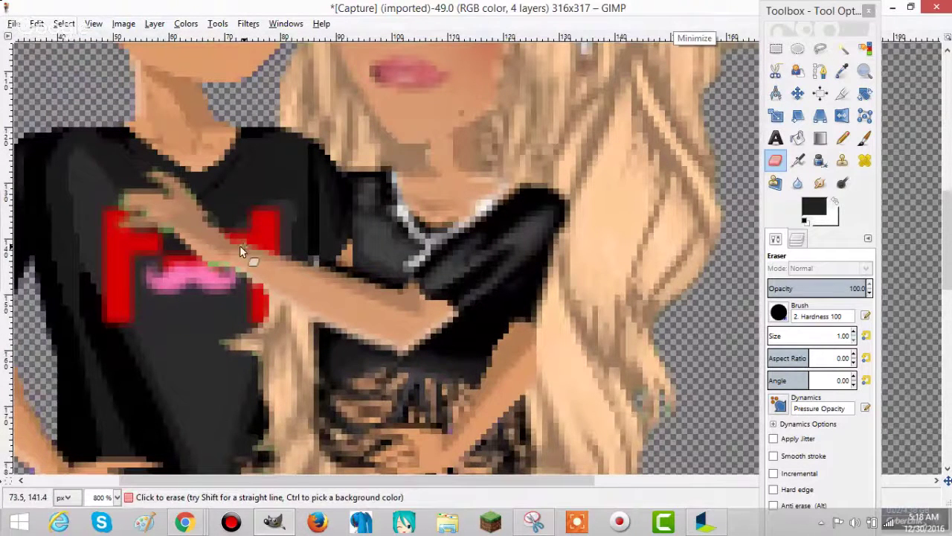
pyautogui.click(177, 176)
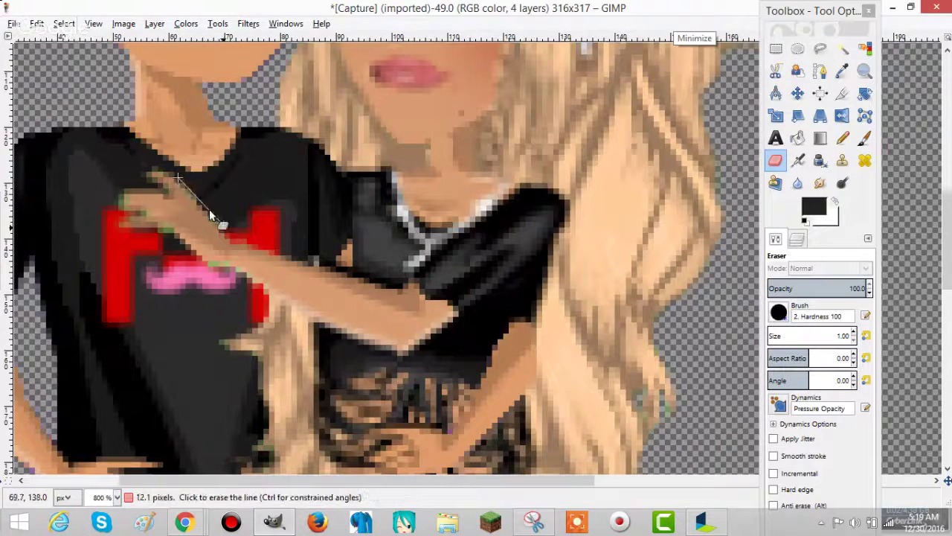
pyautogui.click(209, 209)
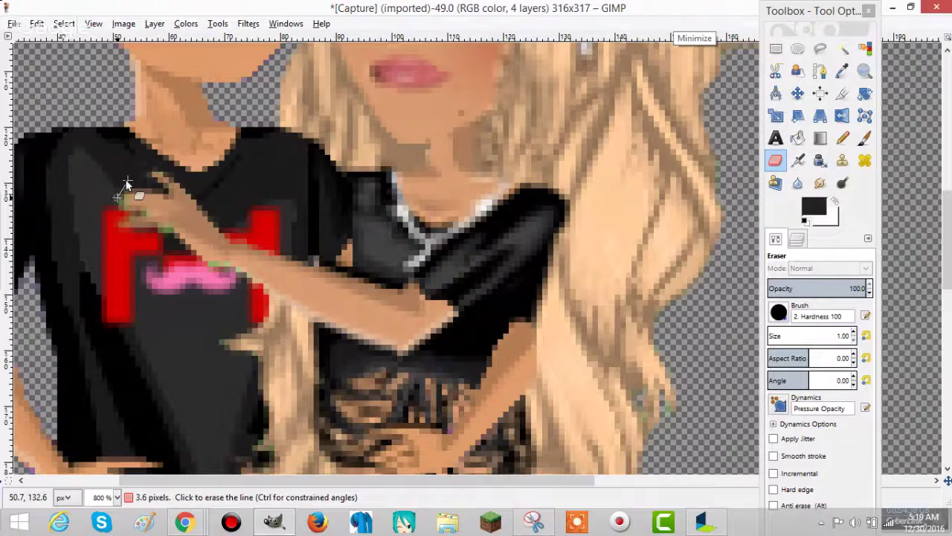
# Clear the green pixels around the fingertips and along the underside of the same hand, undoing the strokes that miss.
pyautogui.moveTo(126, 194); pyautogui.dragTo(132, 238)
pyautogui.hotkey('ctrl', 'z')
pyautogui.hotkey('ctrl', 'z')
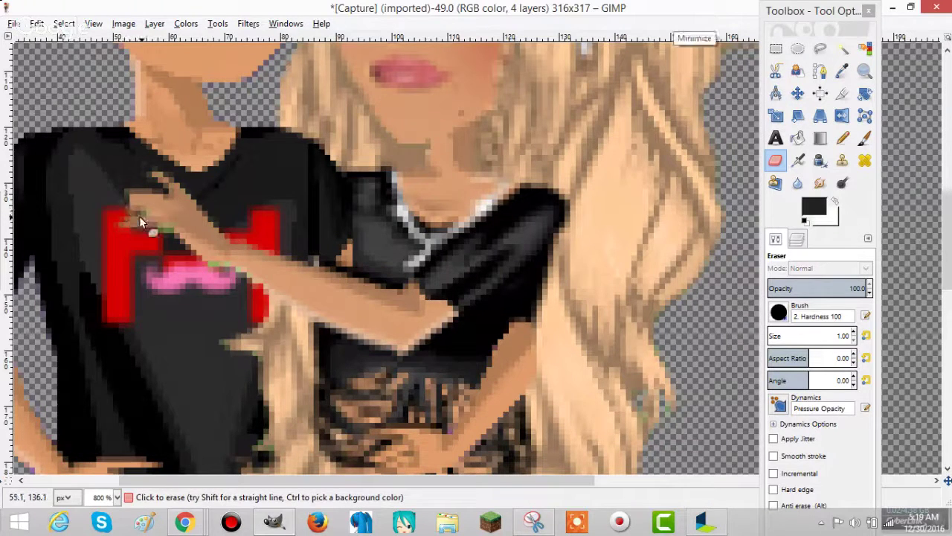
pyautogui.moveTo(144, 211)
pyautogui.mouseDown()
pyautogui.moveTo(211, 269)
pyautogui.moveTo(219, 263)
pyautogui.moveTo(251, 279)
pyautogui.mouseUp()
pyautogui.hotkey('ctrl', 'z')
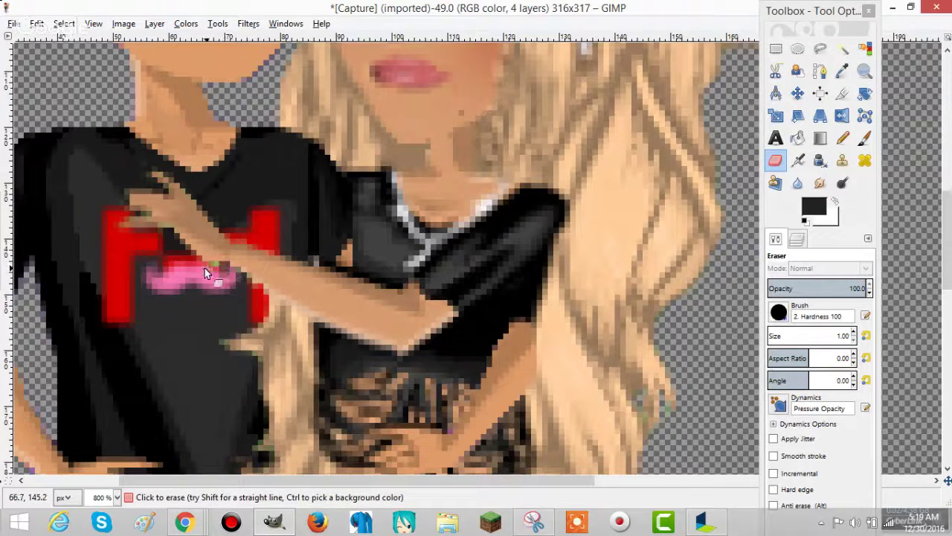
pyautogui.click(220, 268)
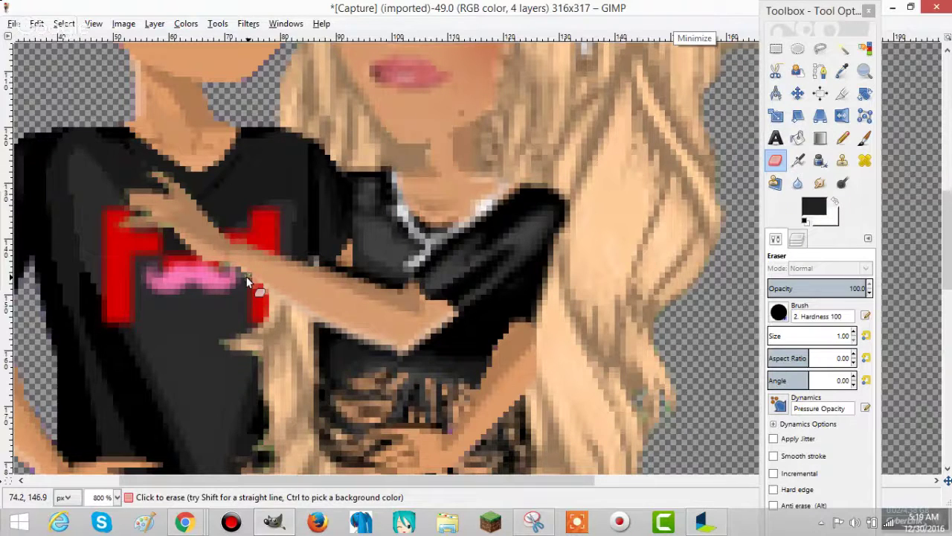
# Erase the green fringe along the edges of the blonde avatar's ripped jeans, from the thighs down both lower legs.
pyautogui.scroll(-5, 247, 281)
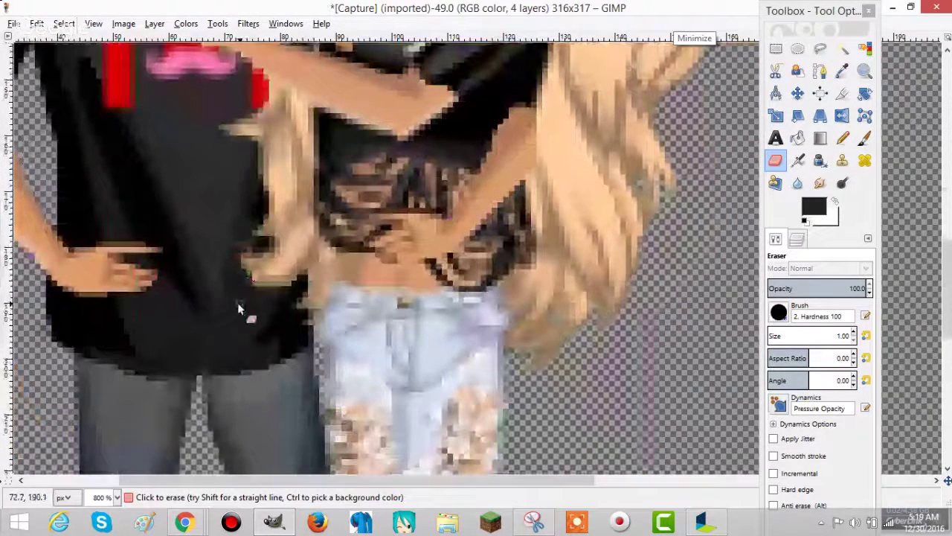
pyautogui.scroll(-12, 361, 350)
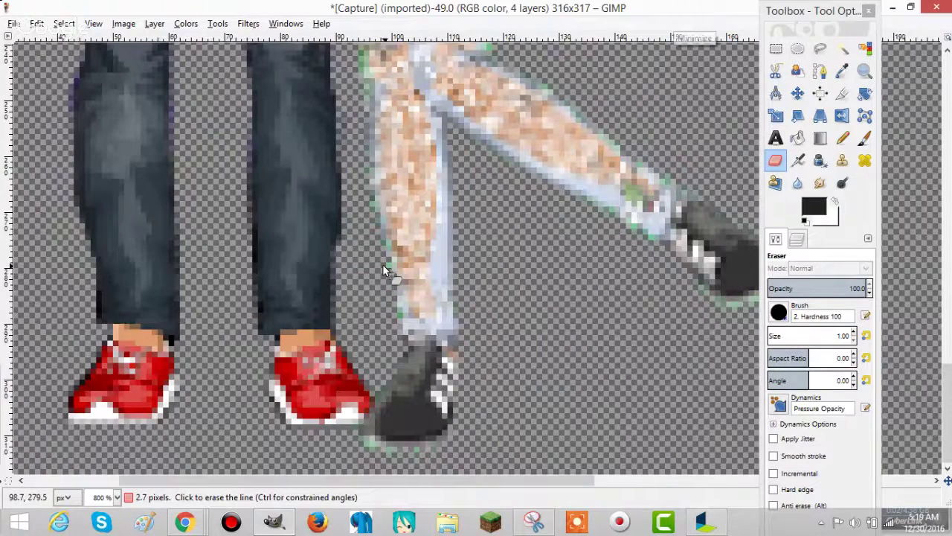
pyautogui.scroll(3, 373, 226)
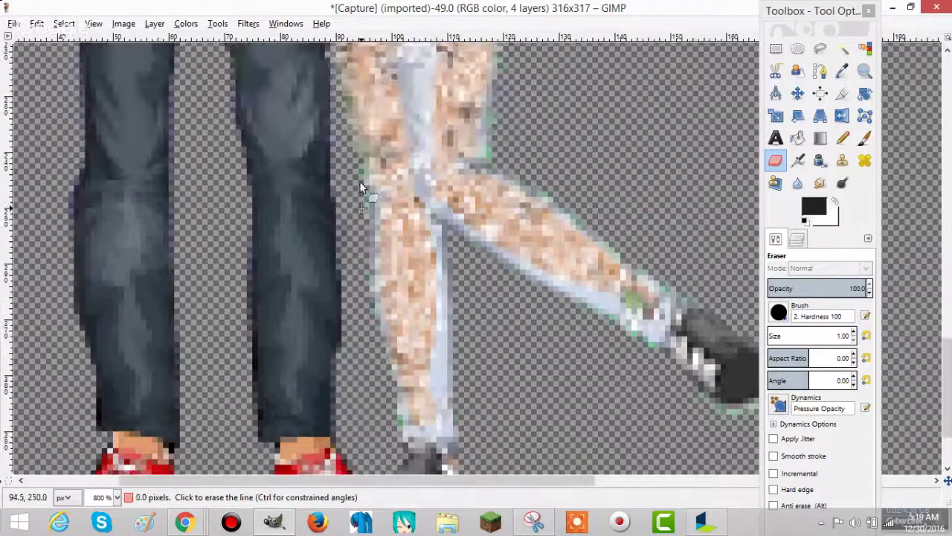
pyautogui.scroll(3, 360, 183)
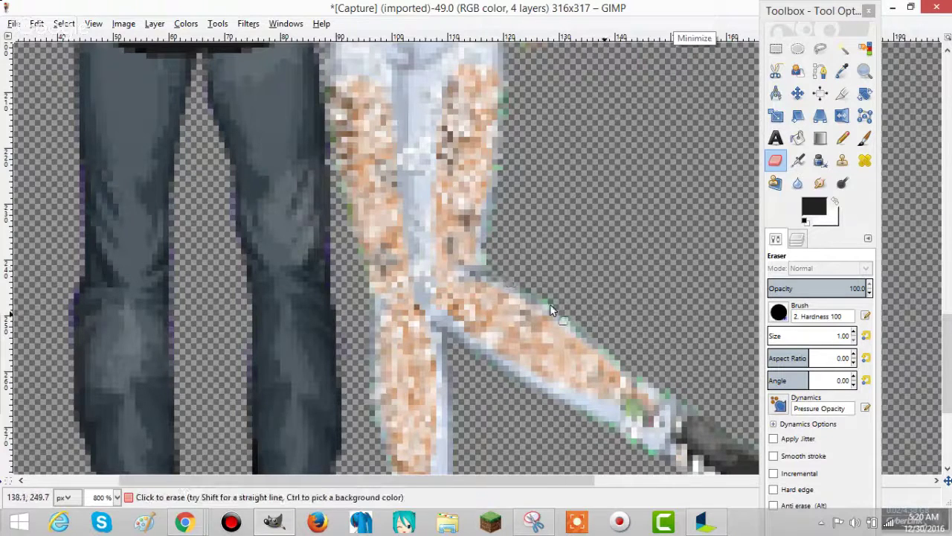
pyautogui.scroll(-3, 550, 304)
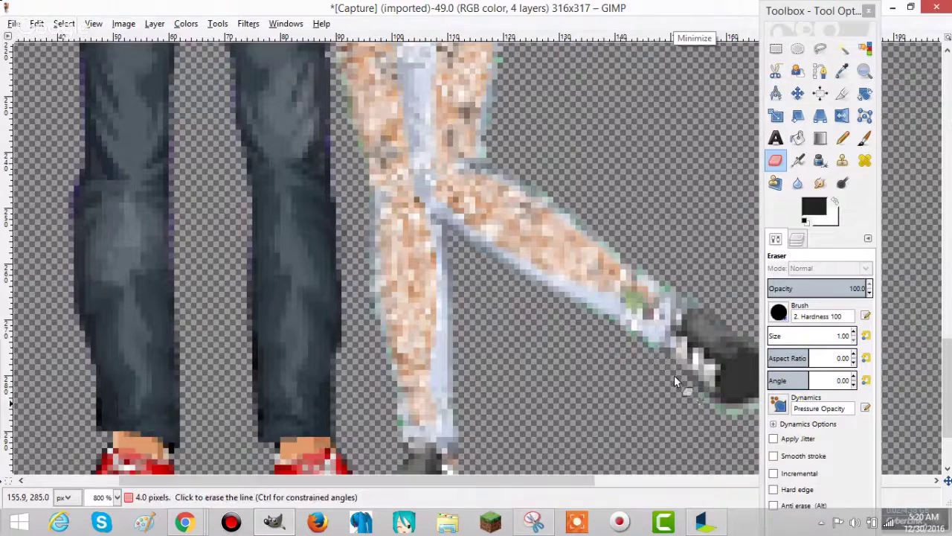
# Erase the green fringe around the toe and sole of the blonde avatar's raised black shoe.
pyautogui.hscroll(2, 674, 375)
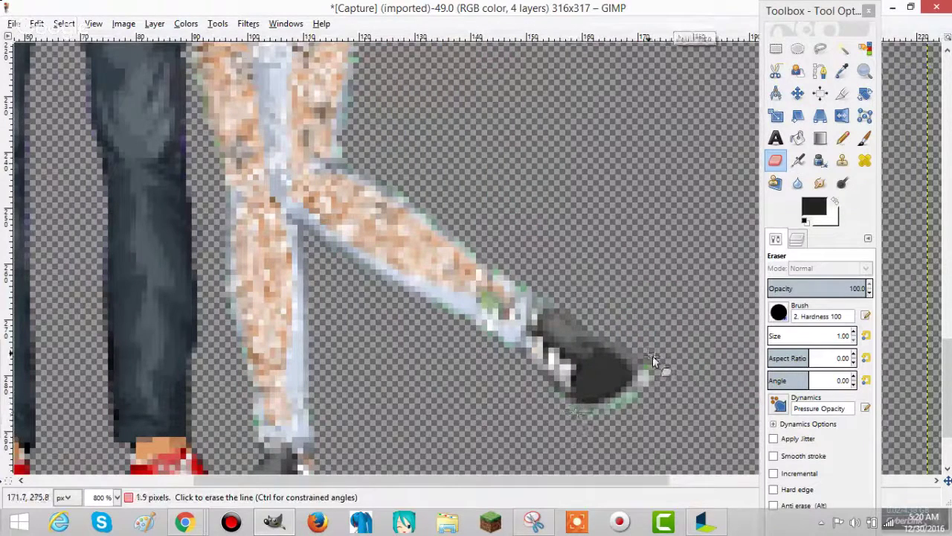
pyautogui.keyDown('shift'); pyautogui.click(633, 392); pyautogui.keyUp('shift')
pyautogui.keyDown('shift'); pyautogui.click(641, 378); pyautogui.keyUp('shift')
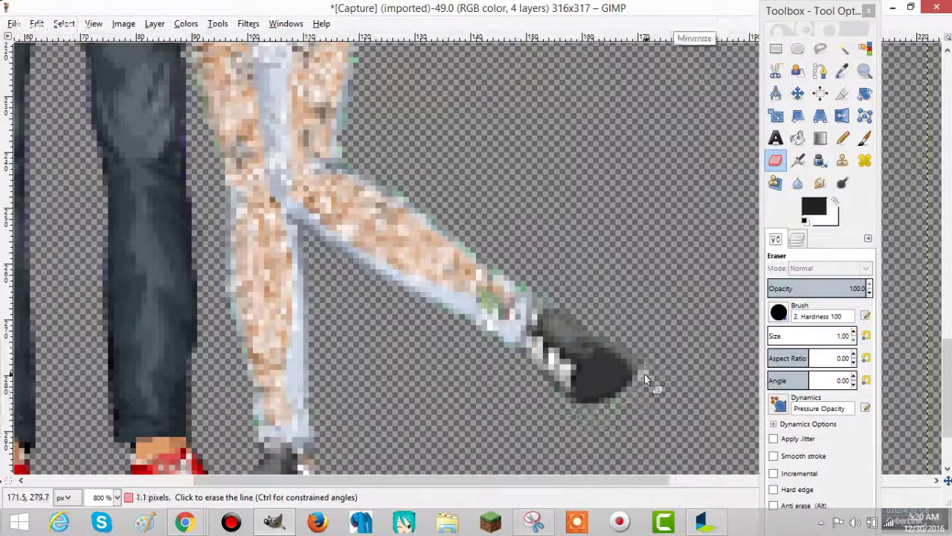
# Review the whole image at 100% zoom, and check the YouTube live stream's chat in Chrome before returning to GIMP.
pyautogui.scroll(3, 645, 373)
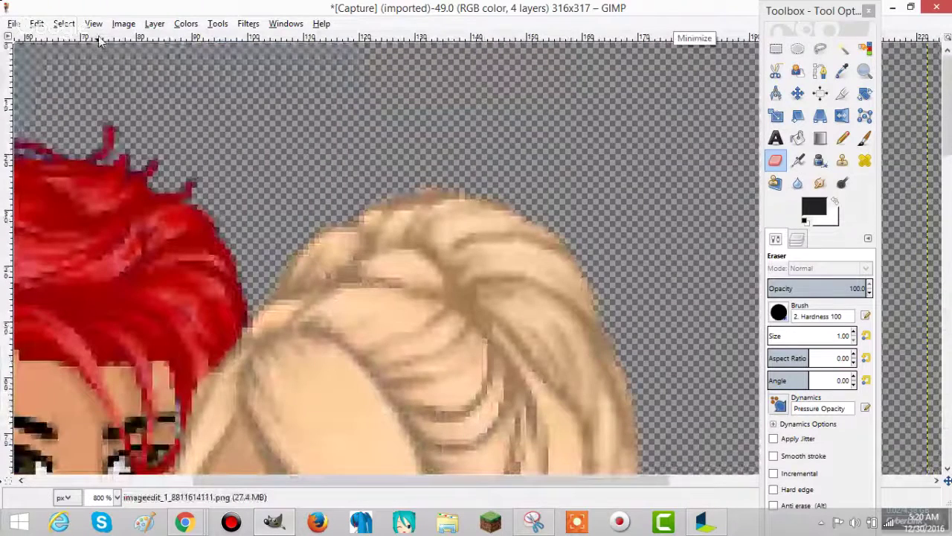
pyautogui.click(93, 23)
pyautogui.moveTo(178, 69)
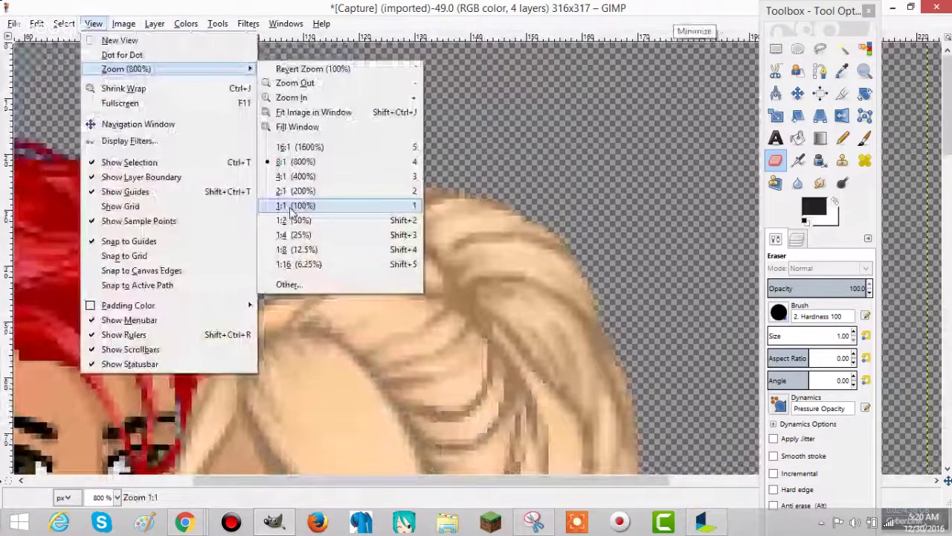
pyautogui.click(290, 207)
pyautogui.click(183, 523)
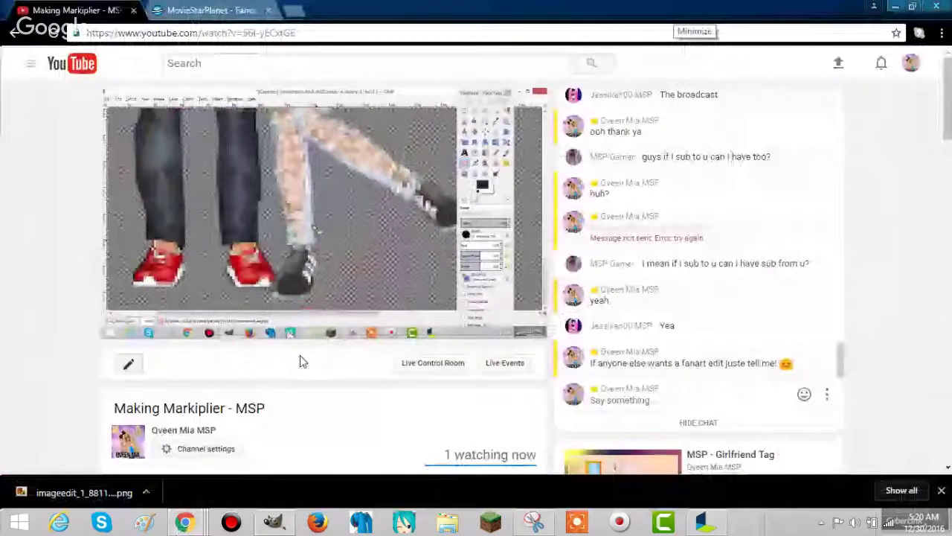
pyautogui.click(184, 521)
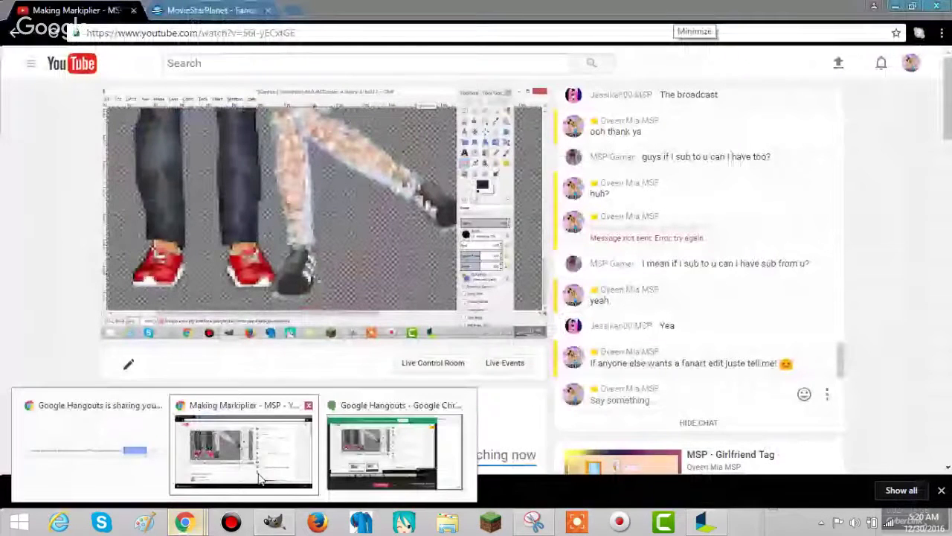
pyautogui.click(260, 478)
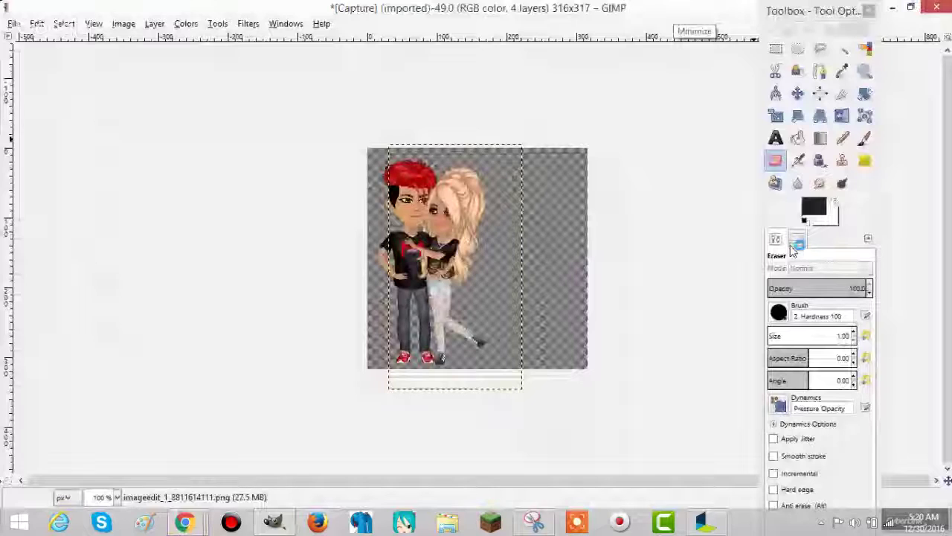
# Try to merge the top pasted arm layer into the pasted layer beneath it.
pyautogui.click(793, 244)
pyautogui.rightClick(839, 317)
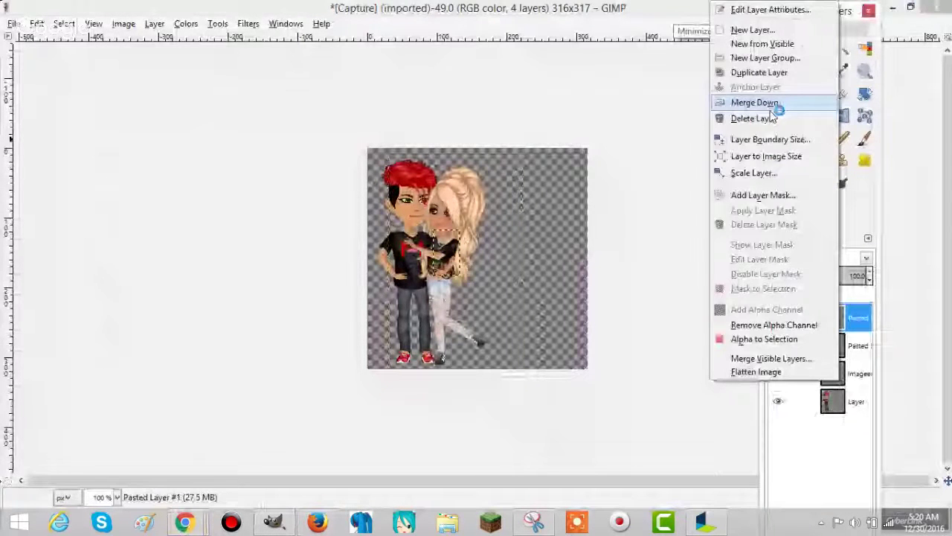
pyautogui.click(772, 109)
# Undo the merge of the two pasted arm layers.
pyautogui.click(93, 23)
pyautogui.moveTo(98, 69)
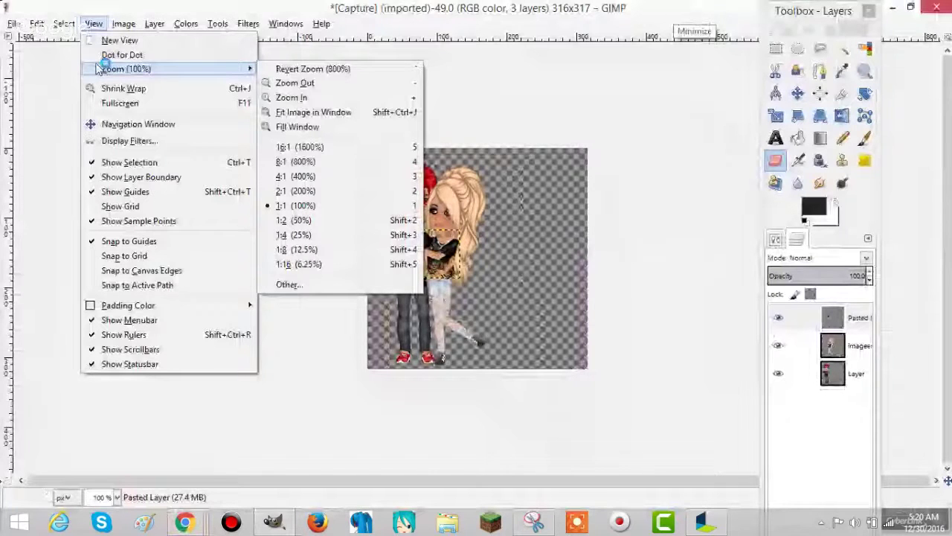
pyautogui.click(294, 161)
pyautogui.click(93, 24)
pyautogui.moveTo(146, 68)
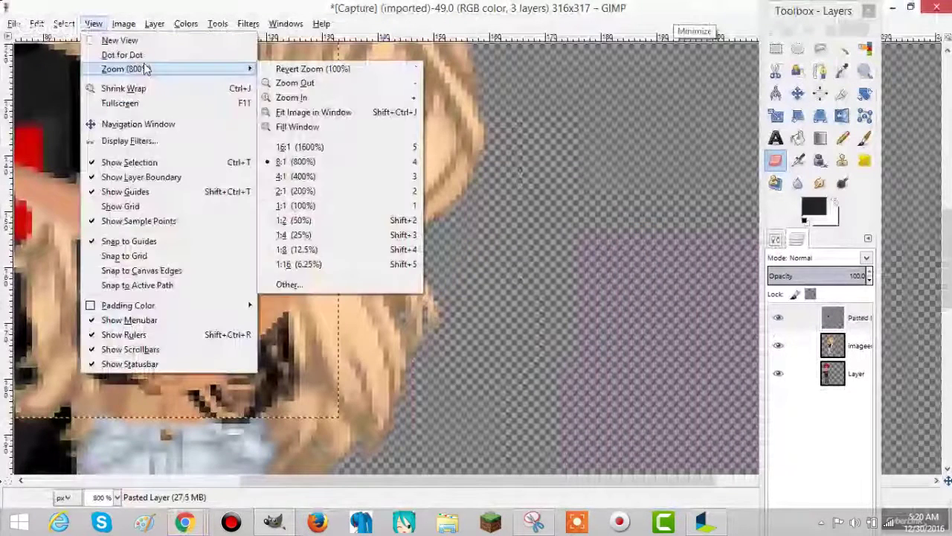
pyautogui.click(300, 146)
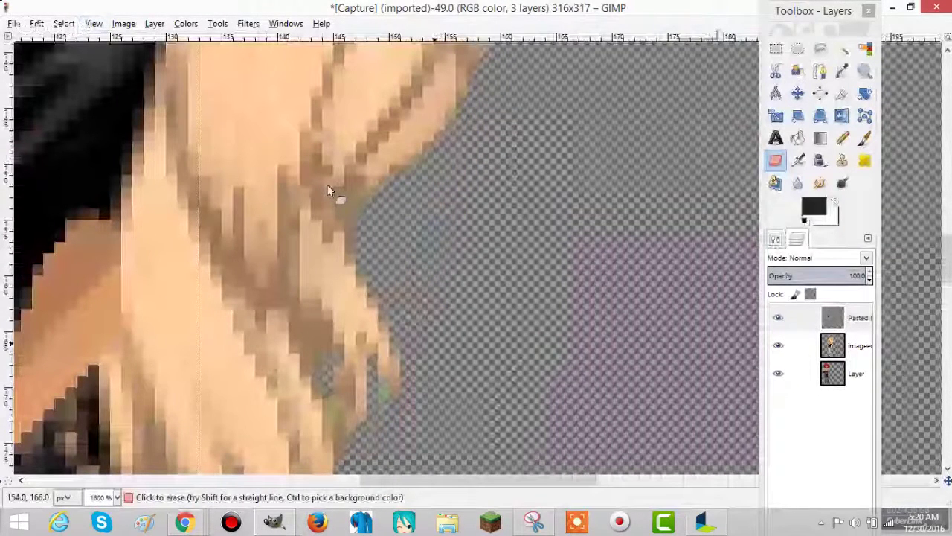
pyautogui.hotkey('ctrl', 'v')
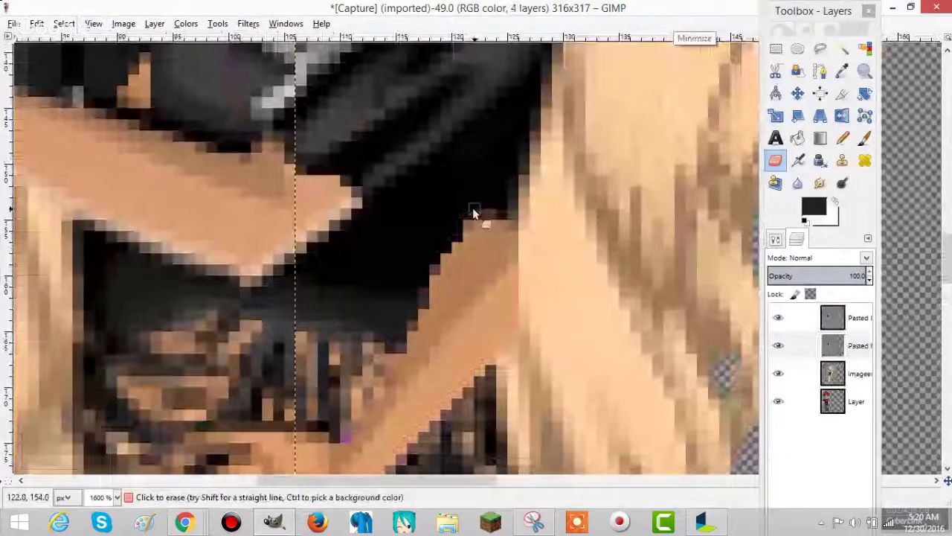
# On the top pasted layer, erase the jagged edge pixels along the bent arm where it meets the black top.
pyautogui.click(849, 325)
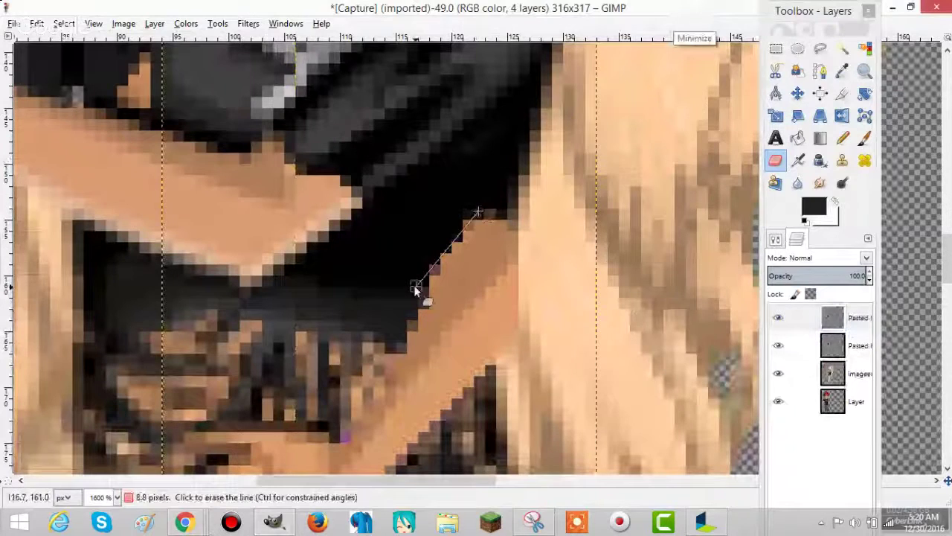
pyautogui.keyDown('shift'); pyautogui.click(415, 287); pyautogui.keyUp('shift')
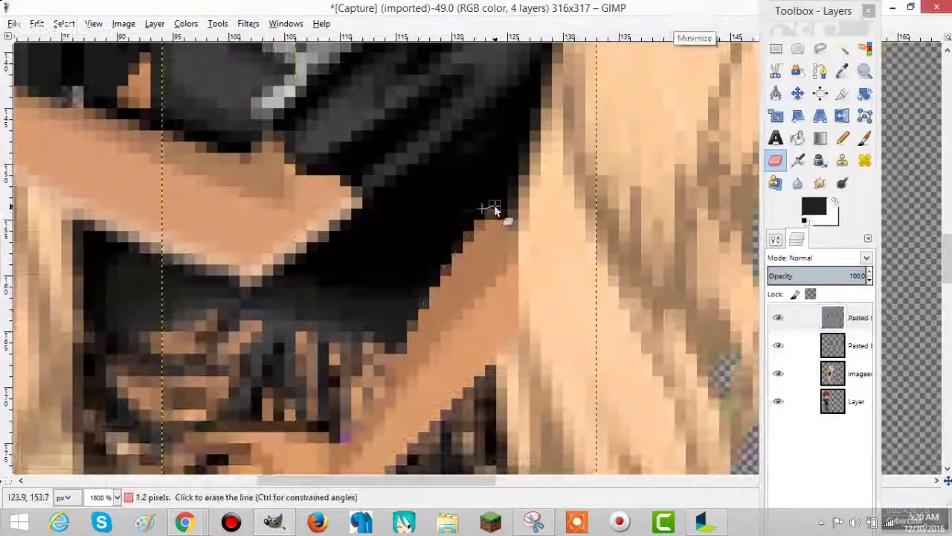
pyautogui.click(497, 210)
pyautogui.keyDown('shift'); pyautogui.click(461, 237); pyautogui.keyUp('shift')
pyautogui.keyDown('shift'); pyautogui.click(427, 289); pyautogui.keyUp('shift')
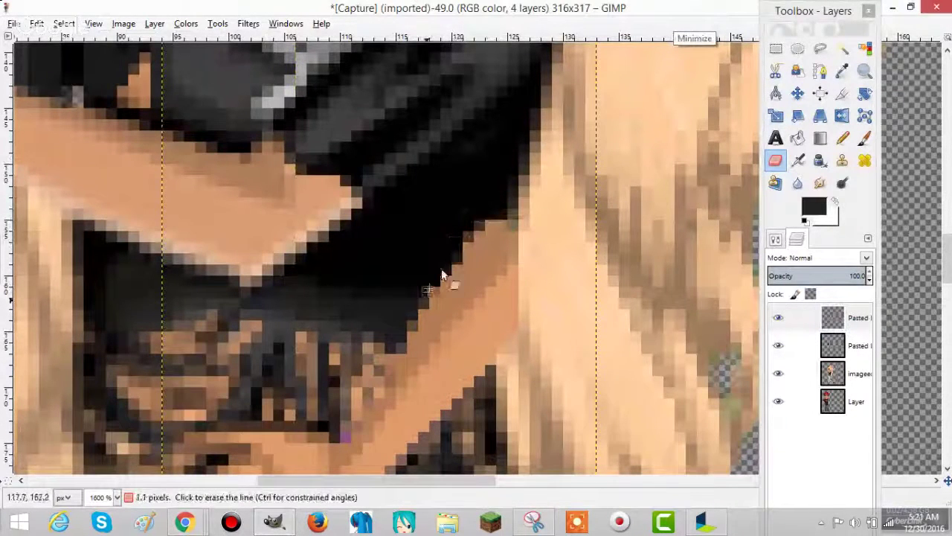
pyautogui.keyDown('shift'); pyautogui.click(403, 337); pyautogui.keyUp('shift')
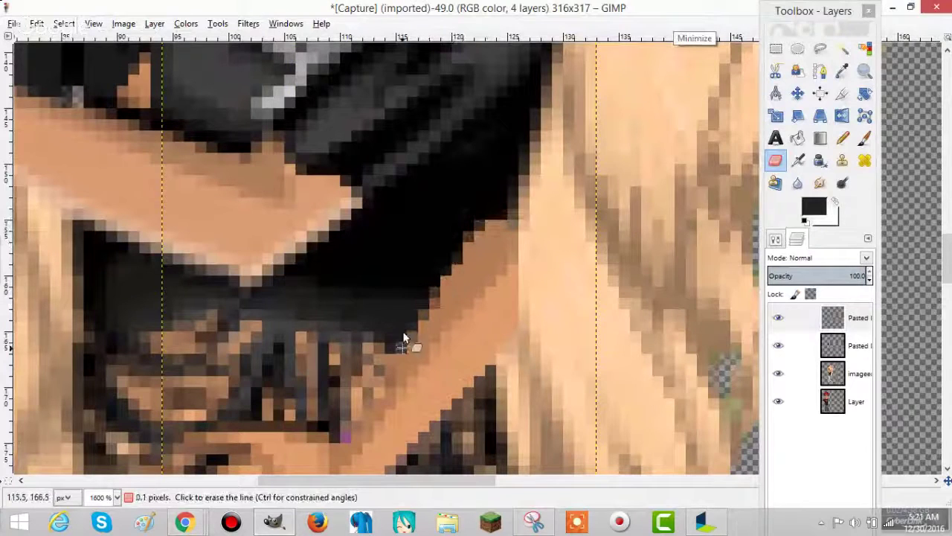
pyautogui.keyDown('shift'); pyautogui.click(434, 291); pyautogui.keyUp('shift')
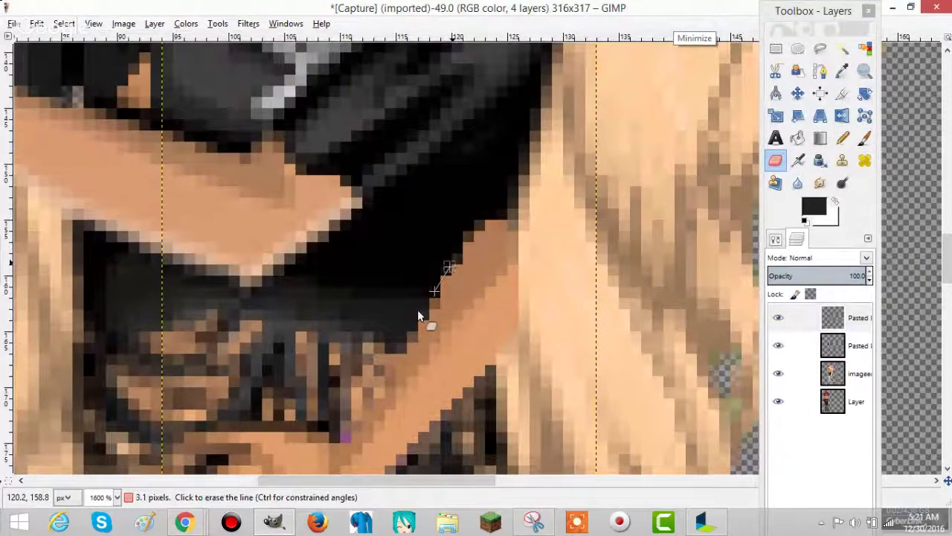
pyautogui.keyDown('shift'); pyautogui.click(417, 310); pyautogui.keyUp('shift')
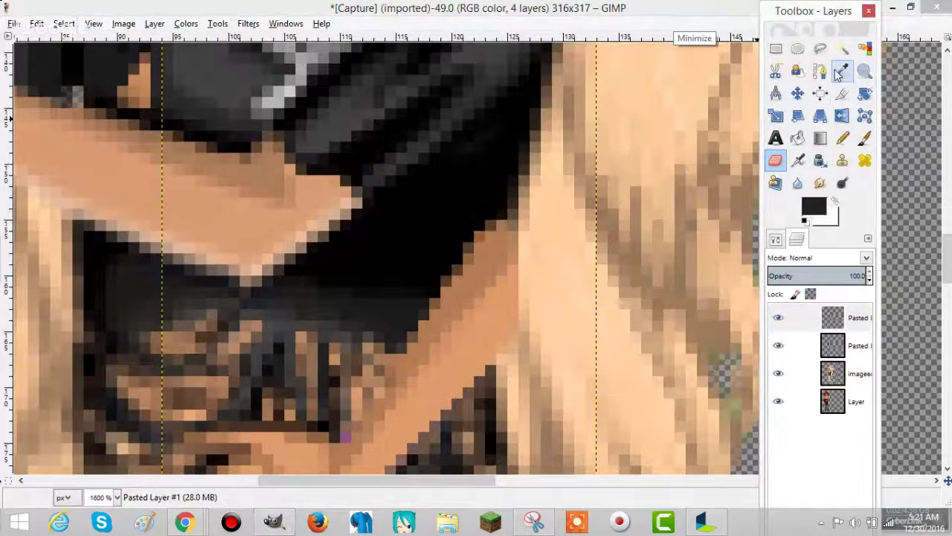
# Pick the arm's brown skin shade and pencil it over the pixels at the bent arm's upper end by the sleeve.
pyautogui.click(841, 73)
pyautogui.click(503, 233)
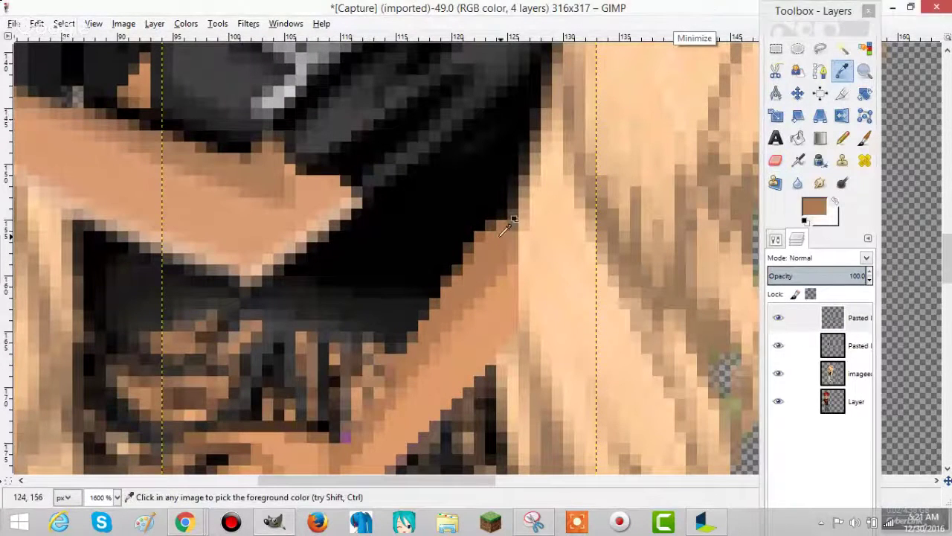
pyautogui.click(843, 140)
pyautogui.moveTo(513, 215); pyautogui.dragTo(503, 230)
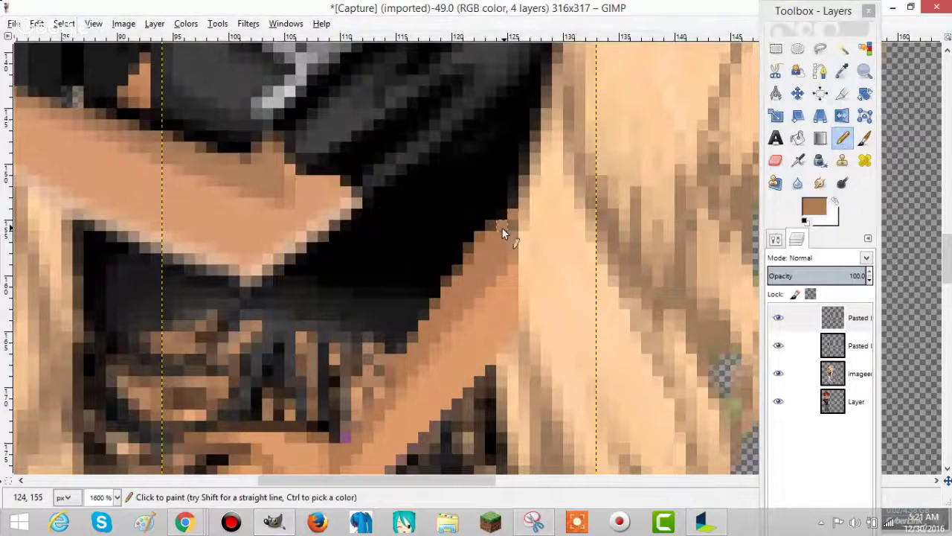
# Merge the two pasted arm layers and the blonde avatar's layer down into the bottom layer, leaving a single layer.
pyautogui.click(90, 23)
pyautogui.click(290, 208)
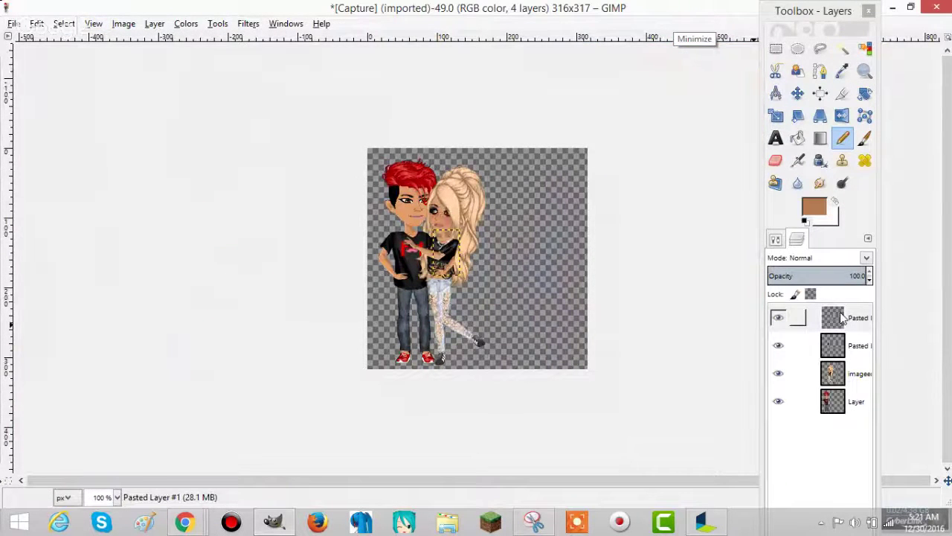
pyautogui.rightClick(787, 317)
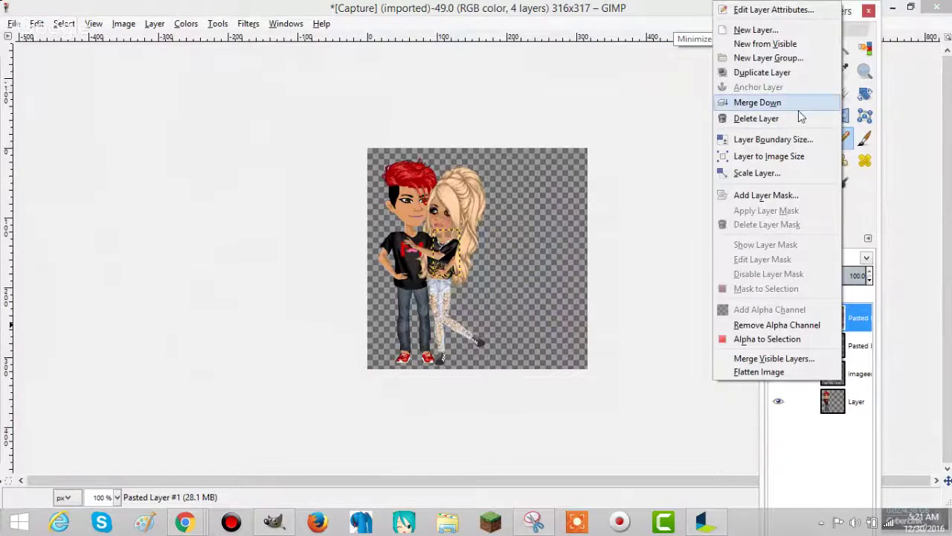
pyautogui.click(767, 102)
pyautogui.rightClick(854, 336)
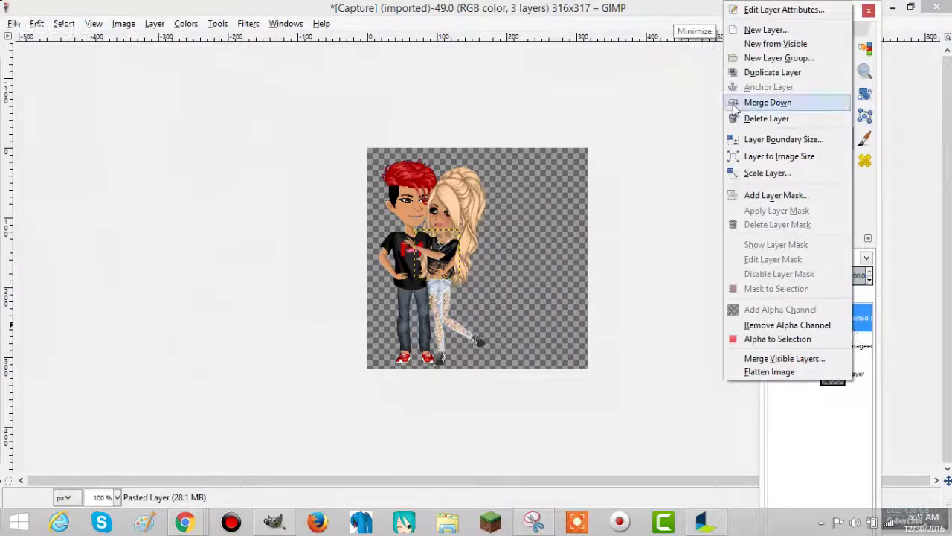
pyautogui.click(759, 102)
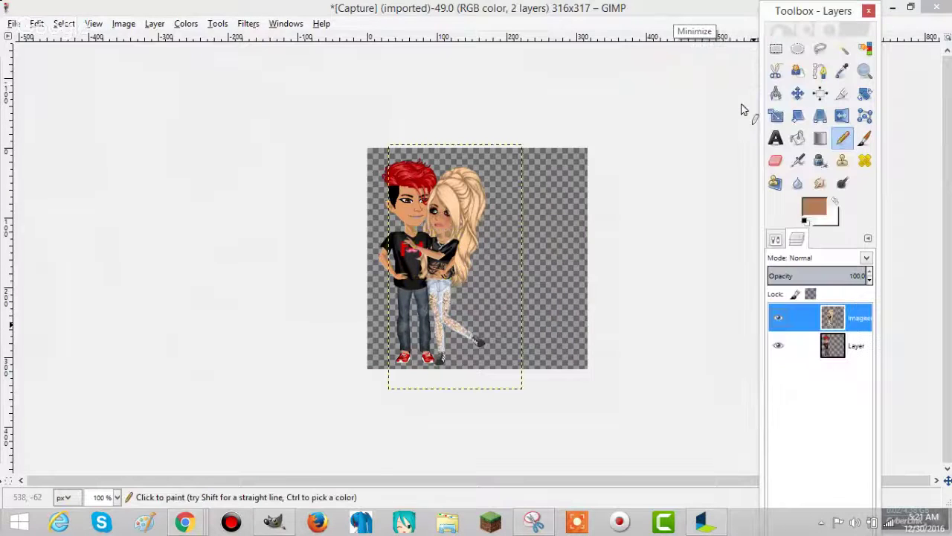
pyautogui.rightClick(863, 335)
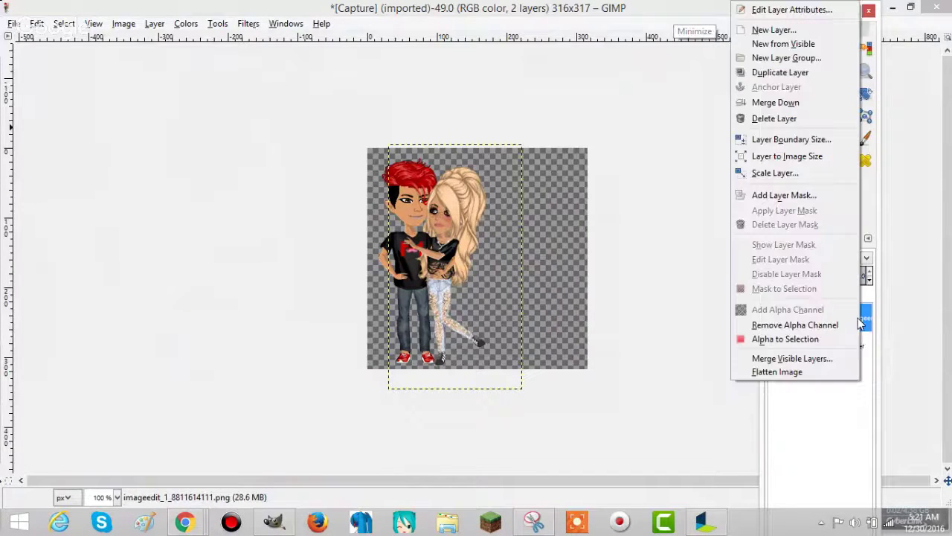
pyautogui.click(793, 105)
# Open the export of the merged avatar image into New folder.
pyautogui.click(13, 23)
pyautogui.click(63, 211)
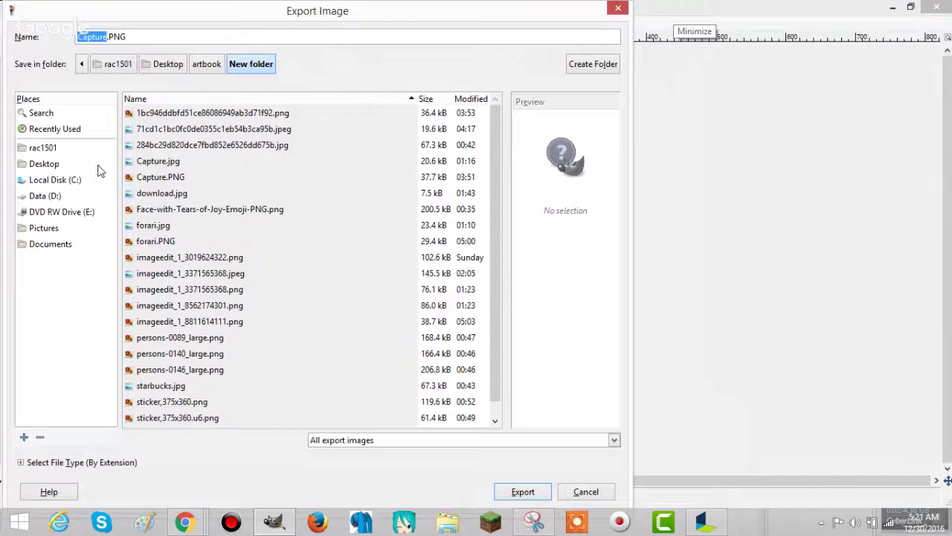
pyautogui.click(523, 492)
pyautogui.click(700, 524)
pyautogui.click(701, 524)
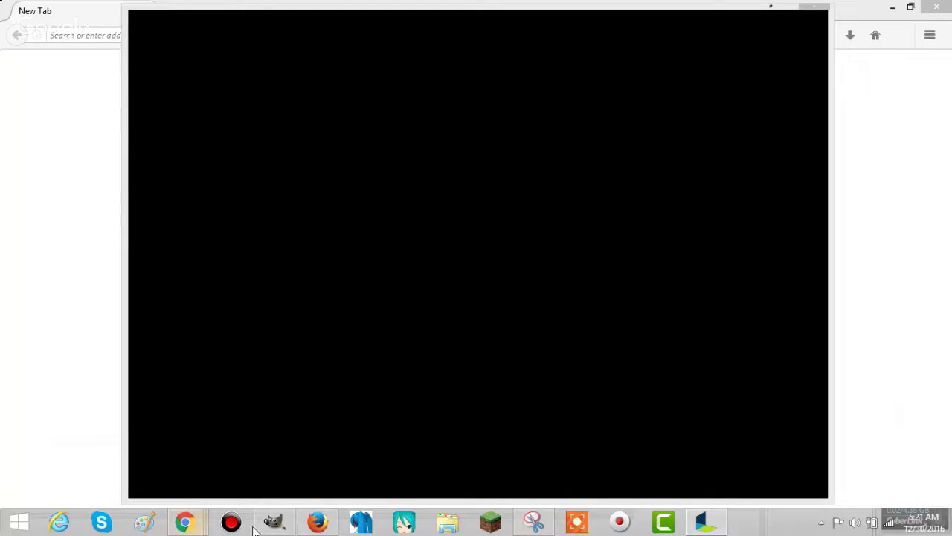
pyautogui.click(322, 521)
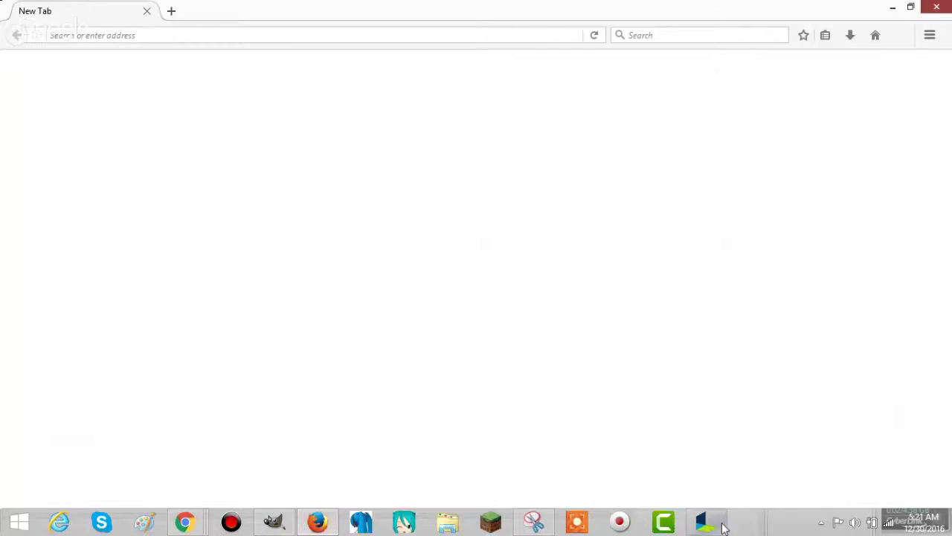
pyautogui.click(937, 7)
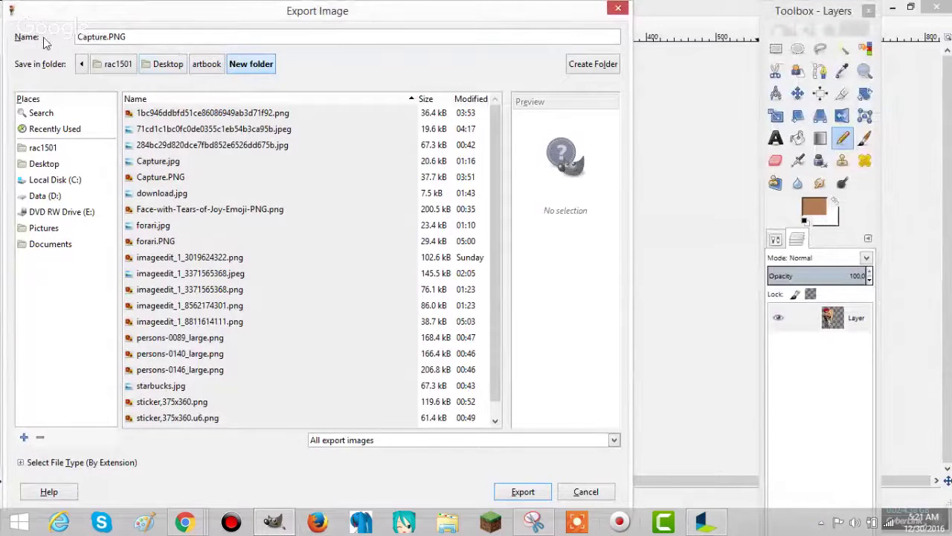
# Change the export name to Capture.jpeg and export the image as a JPEG at quality 100.
pyautogui.press('BackSpace')
pyautogui.press('BackSpace')
pyautogui.press('BackSpace')
pyautogui.write('j')
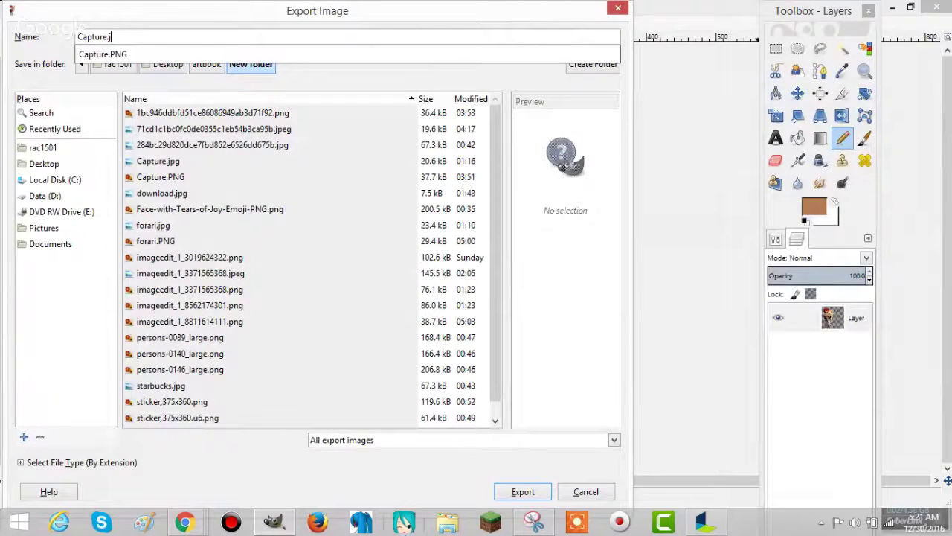
pyautogui.write('peg')
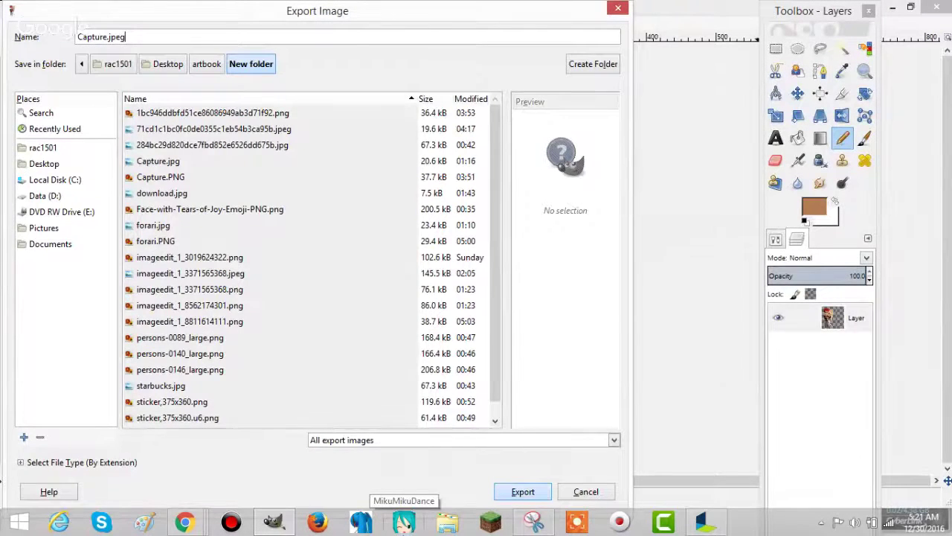
pyautogui.press('Return')
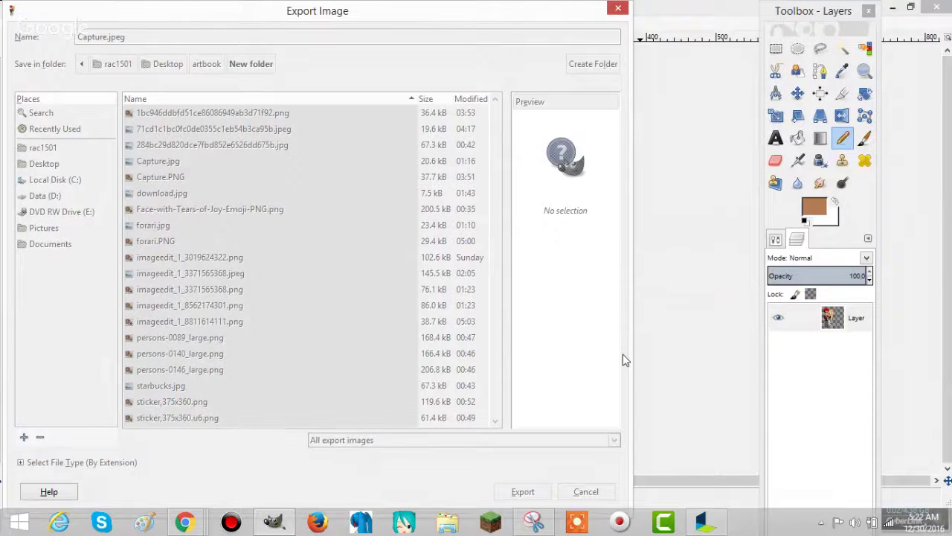
pyautogui.press('Return')
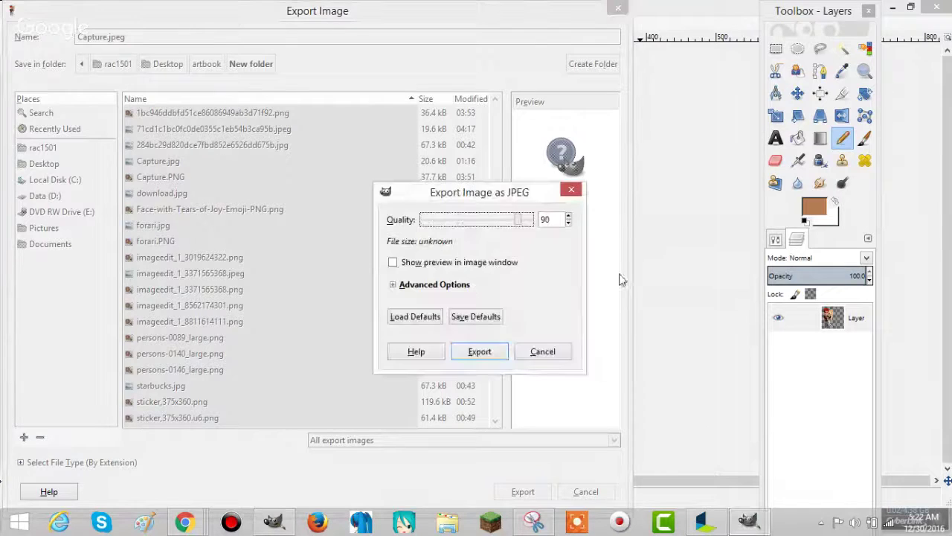
pyautogui.moveTo(519, 218); pyautogui.dragTo(548, 221)
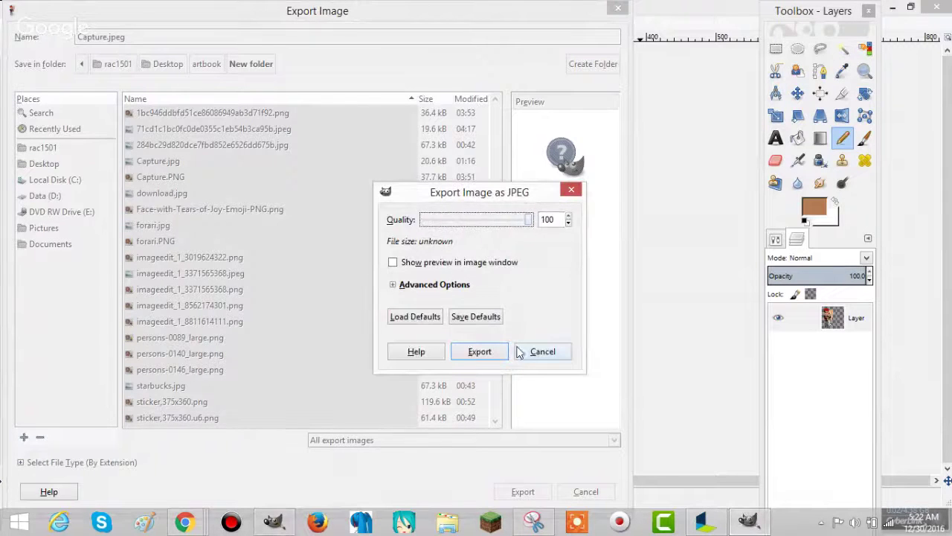
pyautogui.click(494, 351)
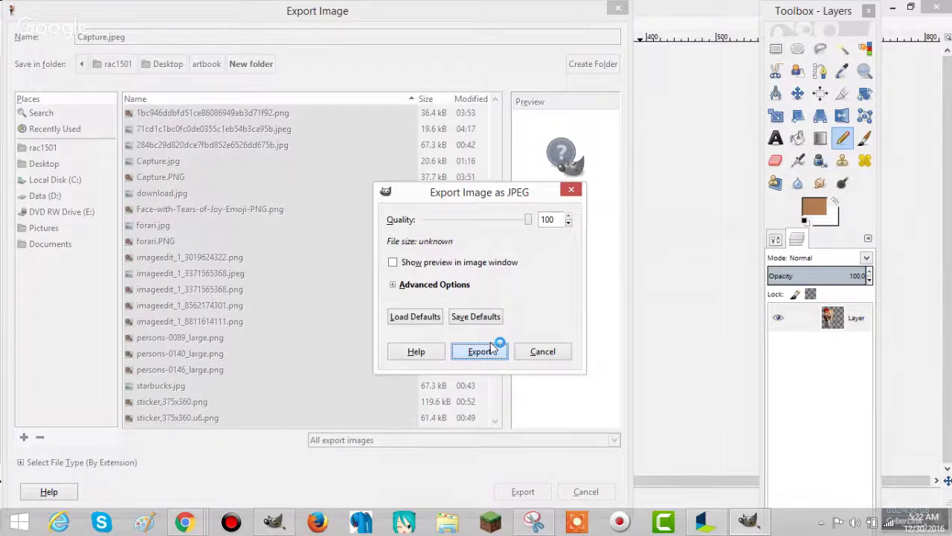
# Switch to Chrome and bring up the YouTube page of the "Making Markiplier - MSP" live stream.
pyautogui.moveTo(184, 520)
pyautogui.click(192, 462)
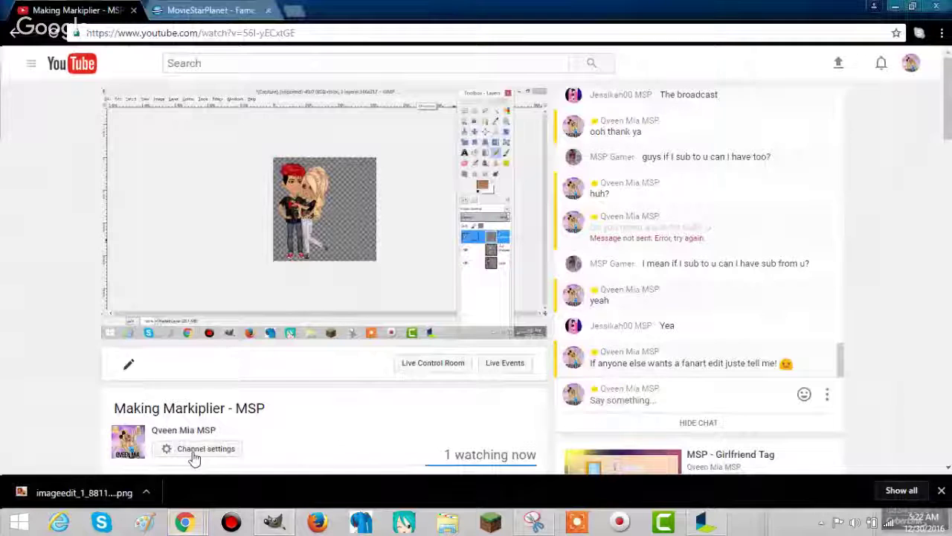
pyautogui.click(294, 10)
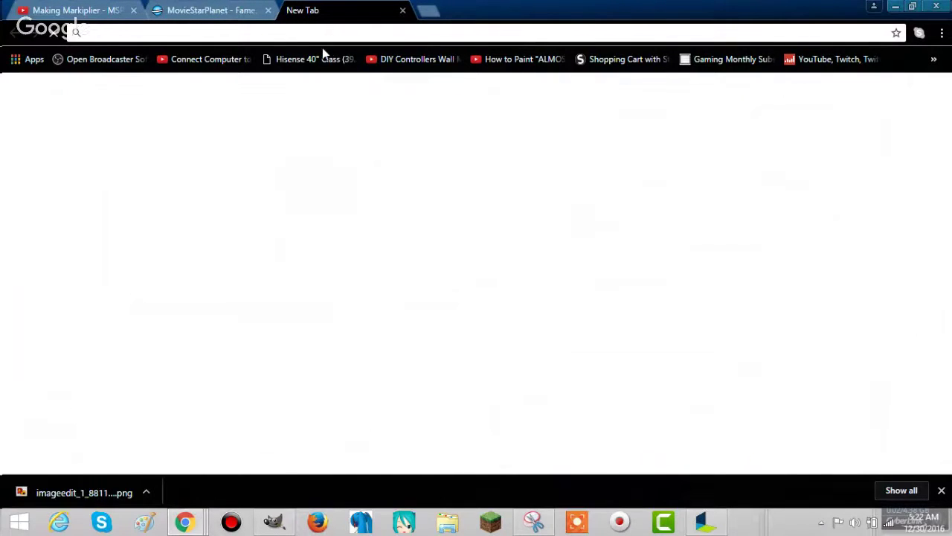
pyautogui.click(87, 13)
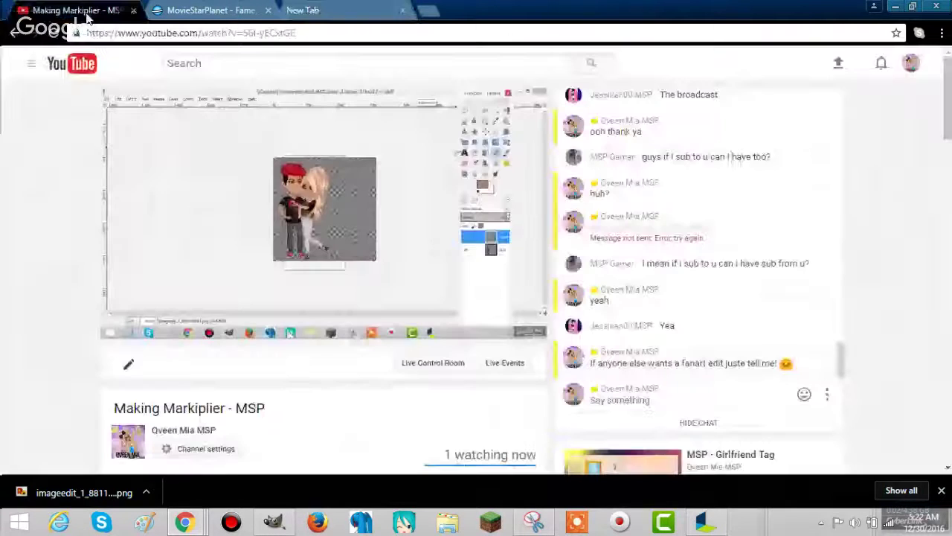
# Send the live chat message "Ending this stream here guys! Thanks for being with me tonight! Byeeee~".
pyautogui.click(635, 404)
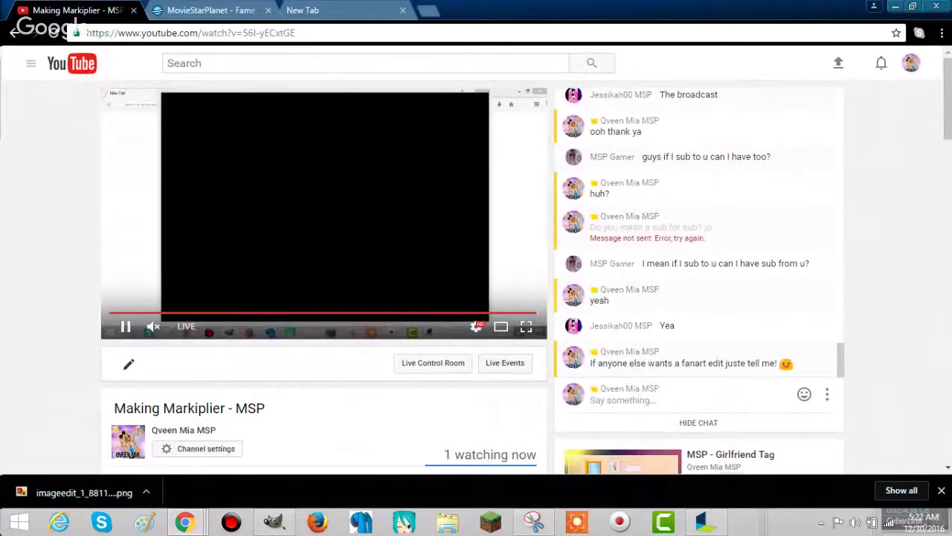
pyautogui.write('Ending th')
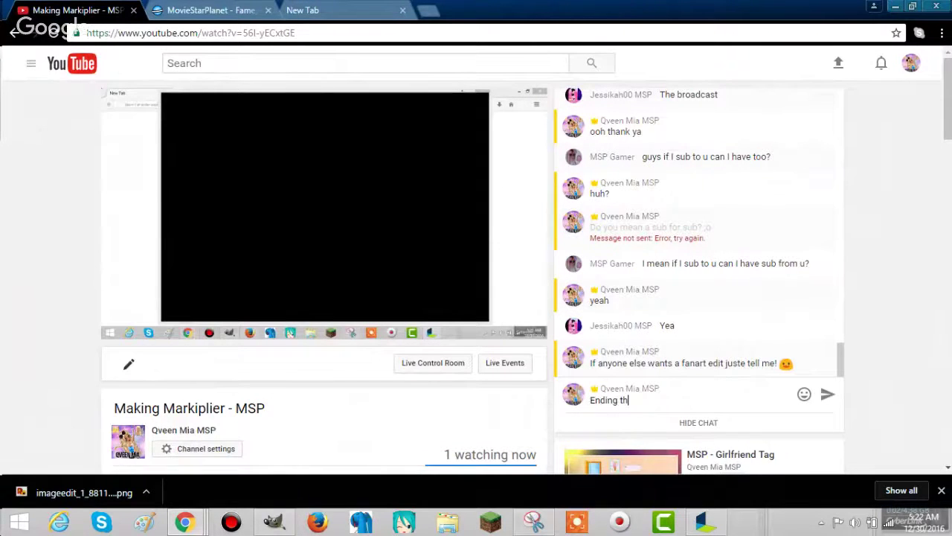
pyautogui.write('is stream here guys')
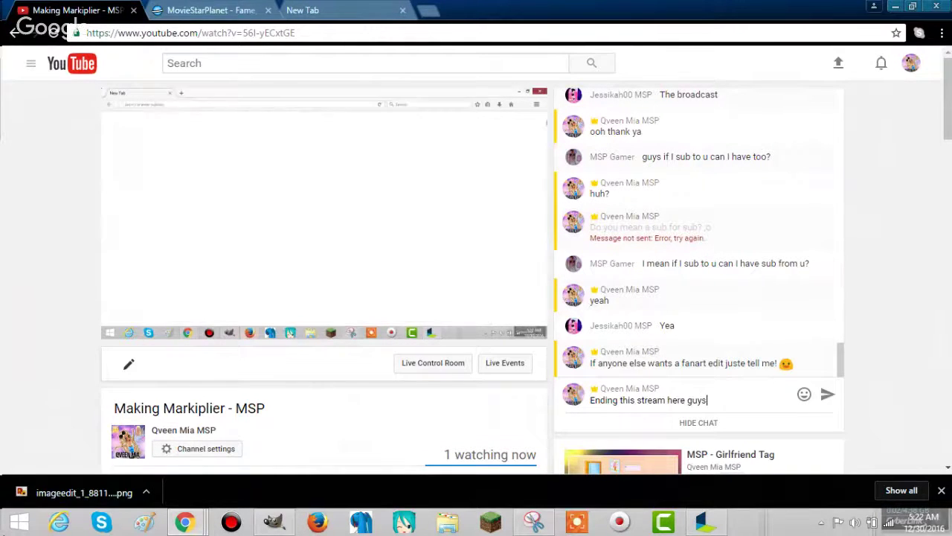
pyautogui.write('! Thanks for being with ')
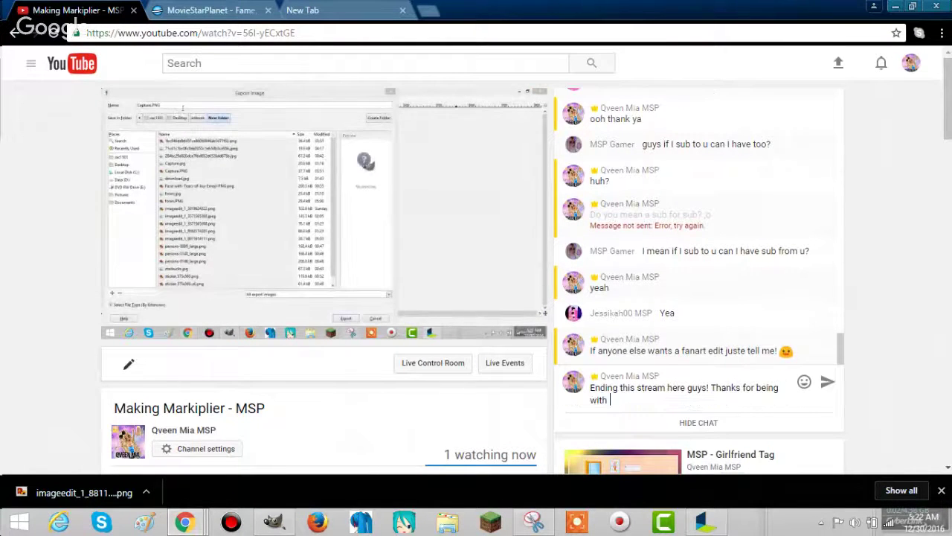
pyautogui.write('my')
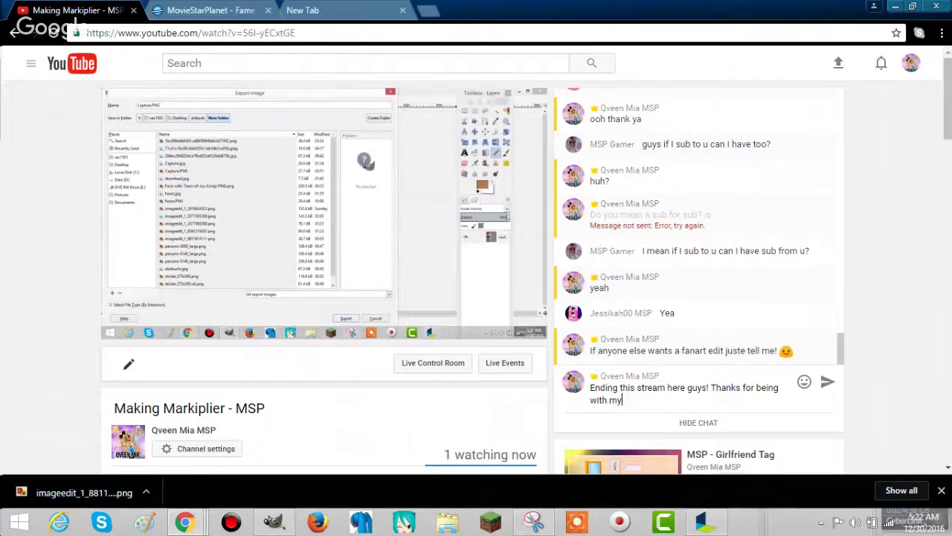
pyautogui.press('BackSpace')
pyautogui.write('e tonight! BYeeee')
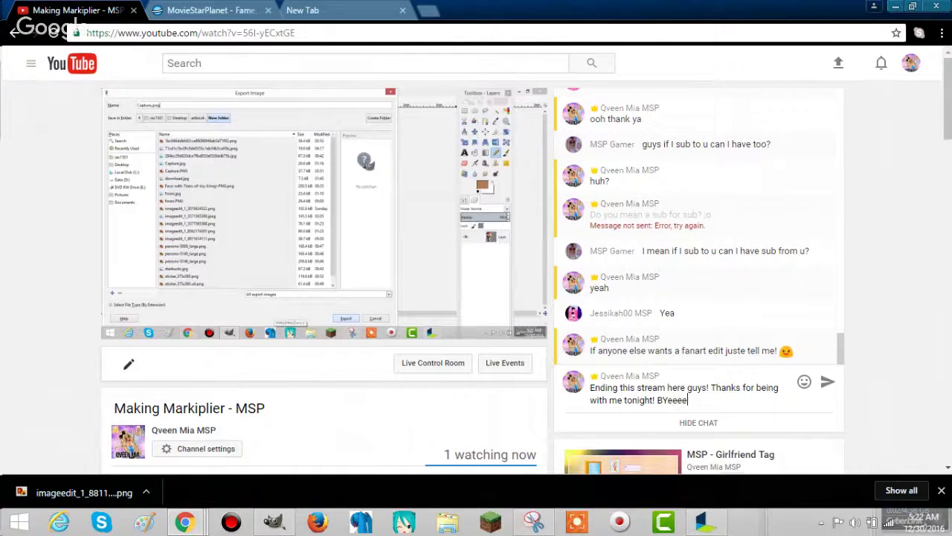
pyautogui.write('~')
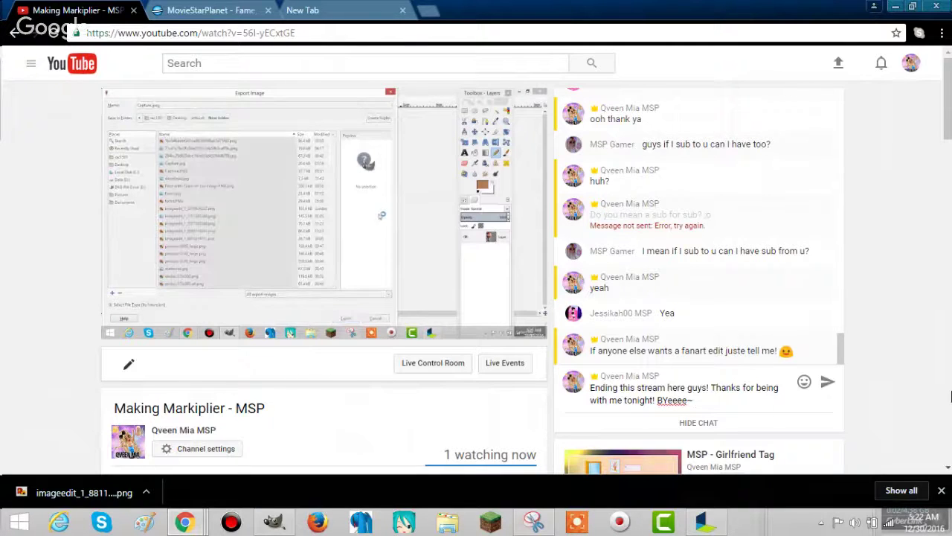
pyautogui.click(667, 401)
pyautogui.press('BackSpace')
pyautogui.write('y')
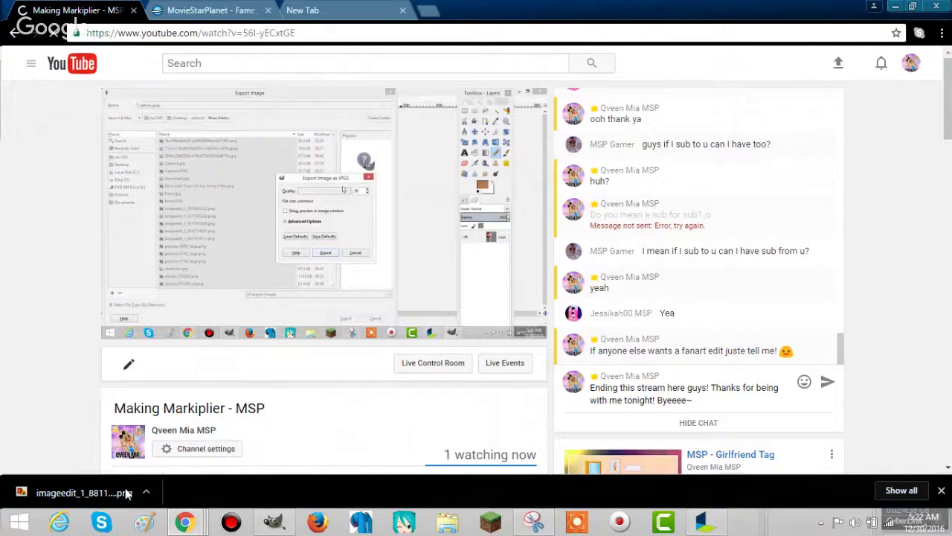
pyautogui.press('Return')
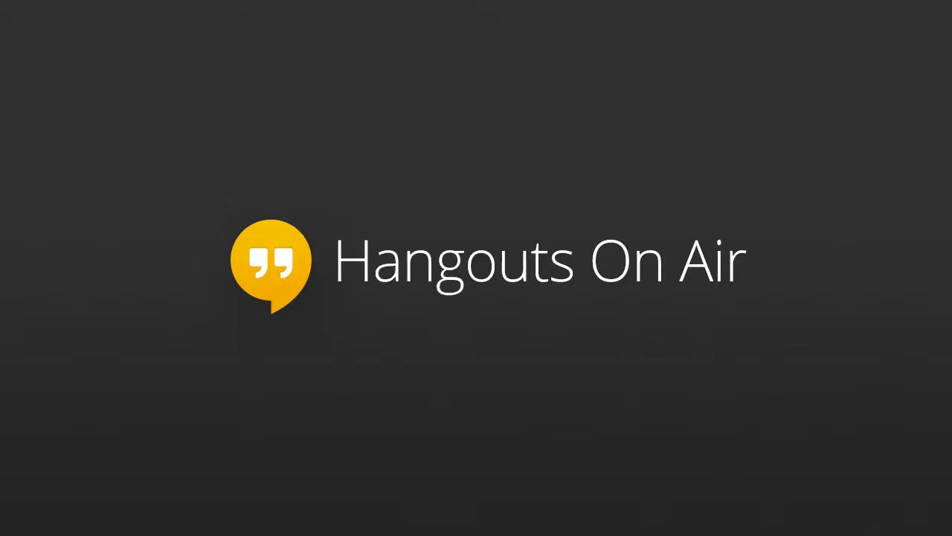